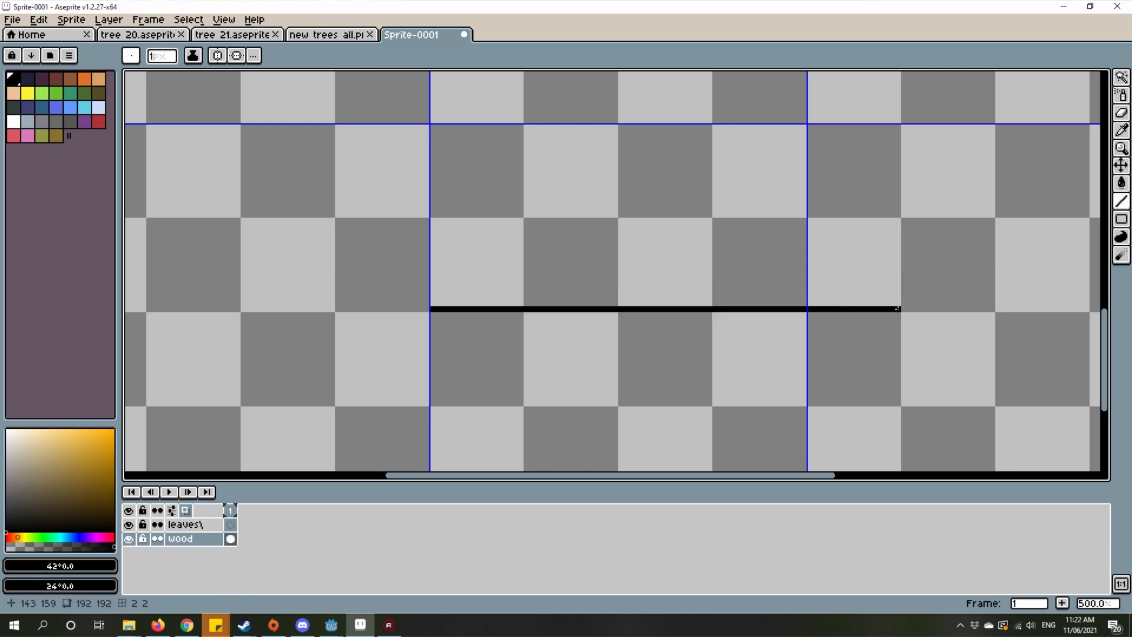
left_click_drag(629, 399, 508, 374)
scroll(507, 375, "down", 1)
scroll(506, 378, "up", 1)
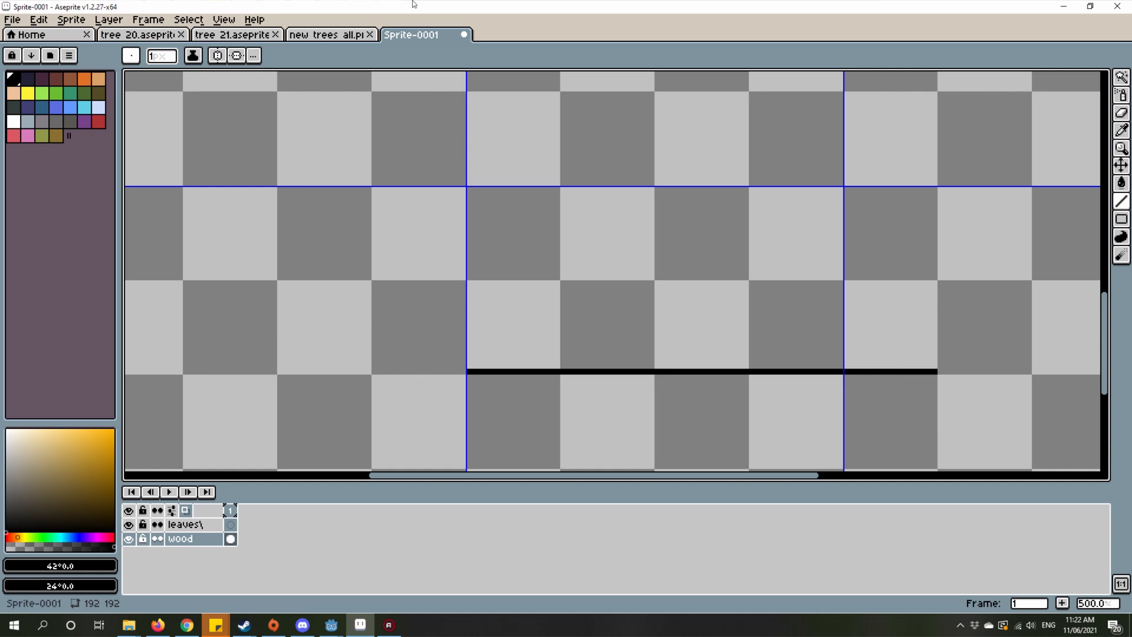
left_click(217, 55)
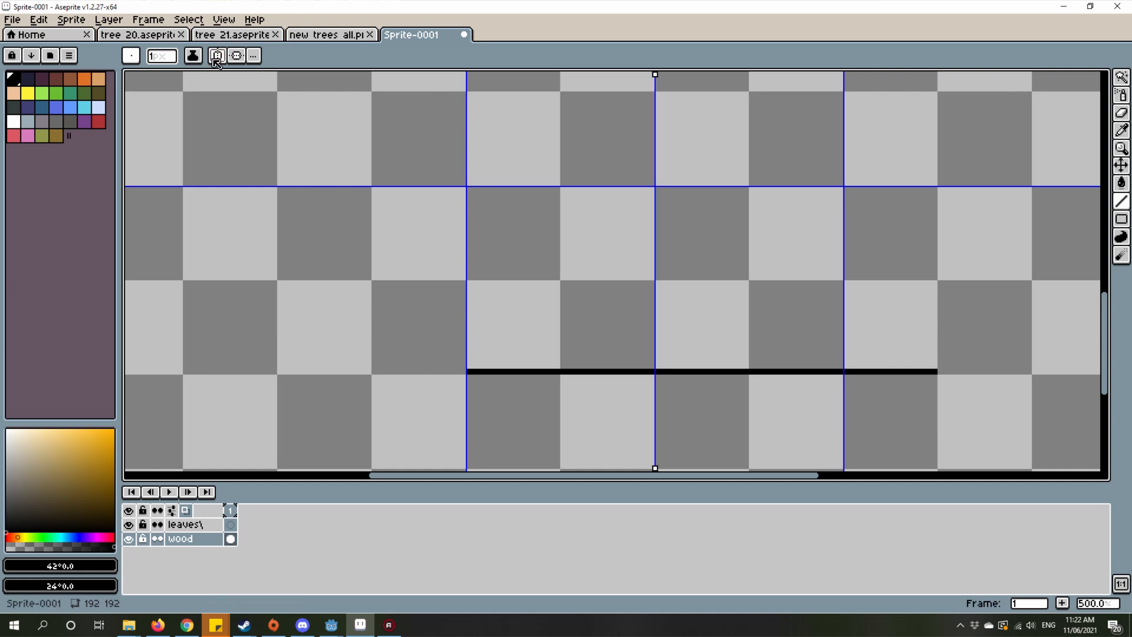
left_click_drag(461, 370, 257, 301)
right_click(258, 301)
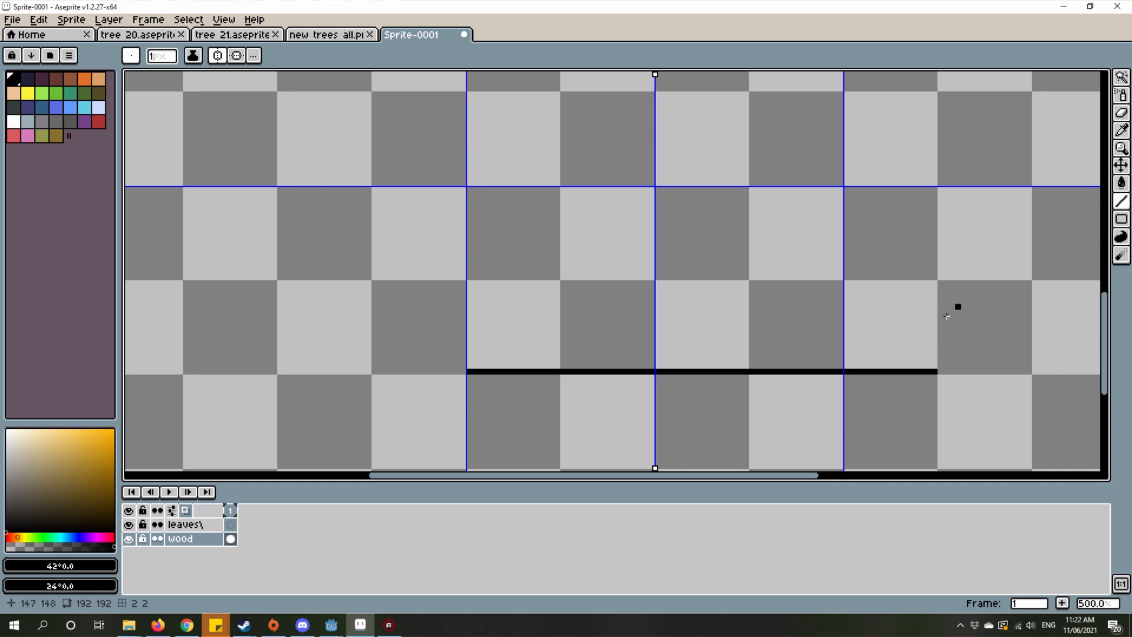
left_click(218, 56)
Step: Draw the trunk's right root flare up from the base line's right end, continuing into a vertical right edge about 62 px tall
left_click_drag(1062, 367, 1050, 375)
left_click_drag(923, 375, 767, 268)
scroll(698, 373, "down", 3)
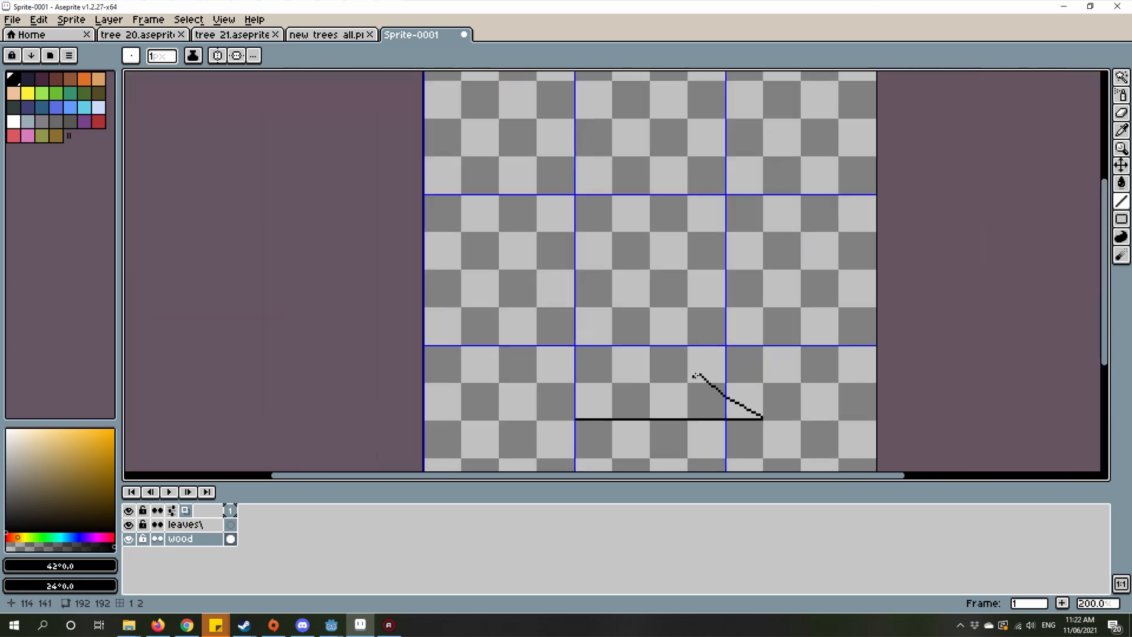
scroll(696, 370, "up", 3)
left_click_drag(696, 372, 694, 71)
scroll(661, 143, "down", 3)
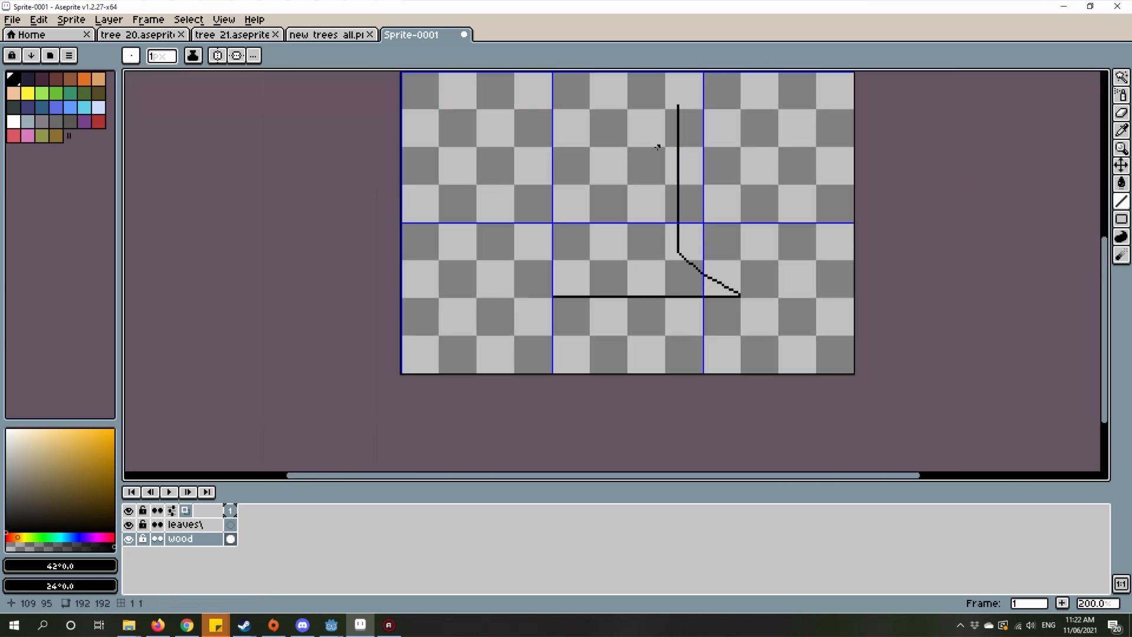
Step: Draw the left root flare up from the base line's left end, continuing into a vertical left trunk edge about 76 px tall
scroll(710, 293, "up", 3)
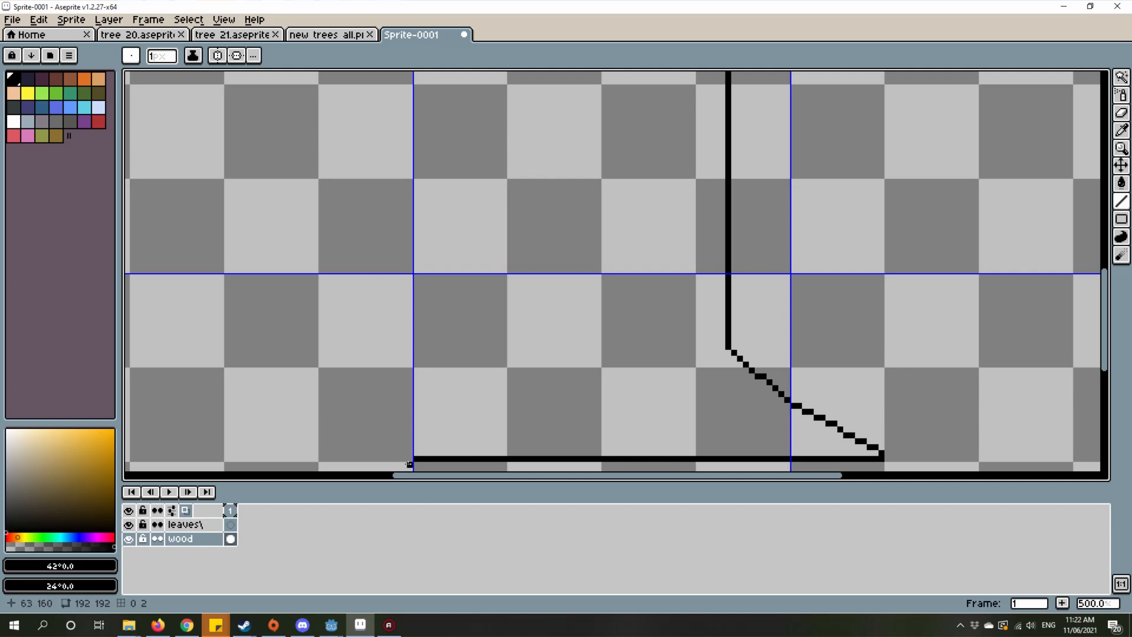
left_click_drag(414, 454, 556, 364)
left_click_drag(556, 363, 556, 145)
scroll(601, 295, "down", 2)
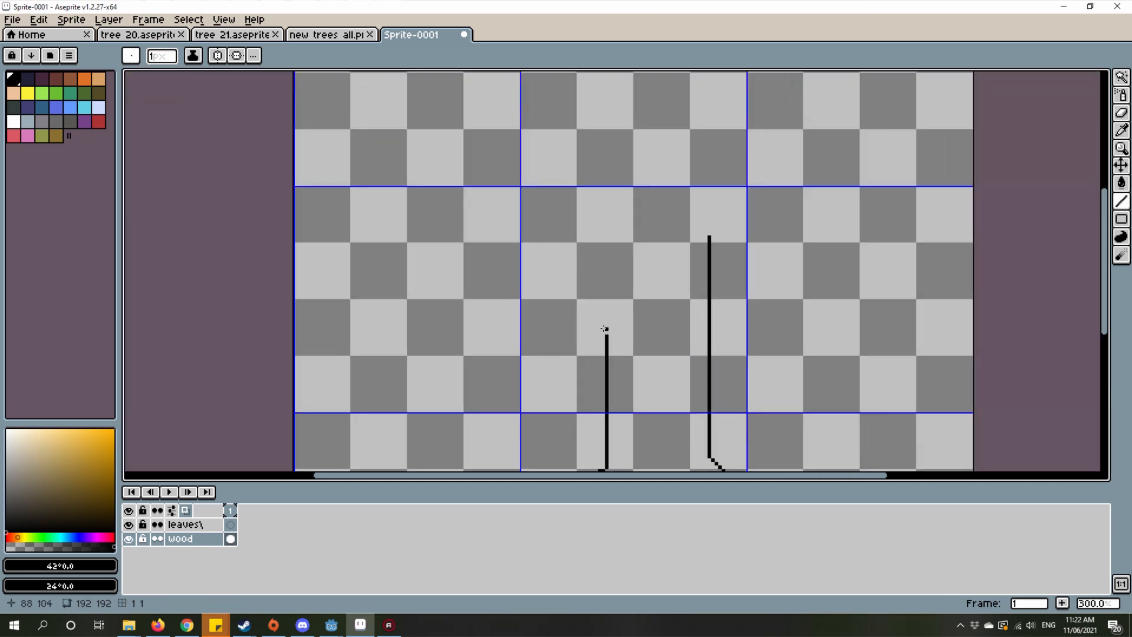
left_click_drag(607, 333, 556, 323)
scroll(572, 289, "down", 4)
scroll(571, 287, "up", 1)
scroll(586, 246, "up", 3)
left_click_drag(618, 351, 502, 177)
left_click_drag(702, 321, 618, 236)
Step: Extend the trunk's right edge upward with a straight line until it is level with the top of the left edge
scroll(618, 237, "up", 3)
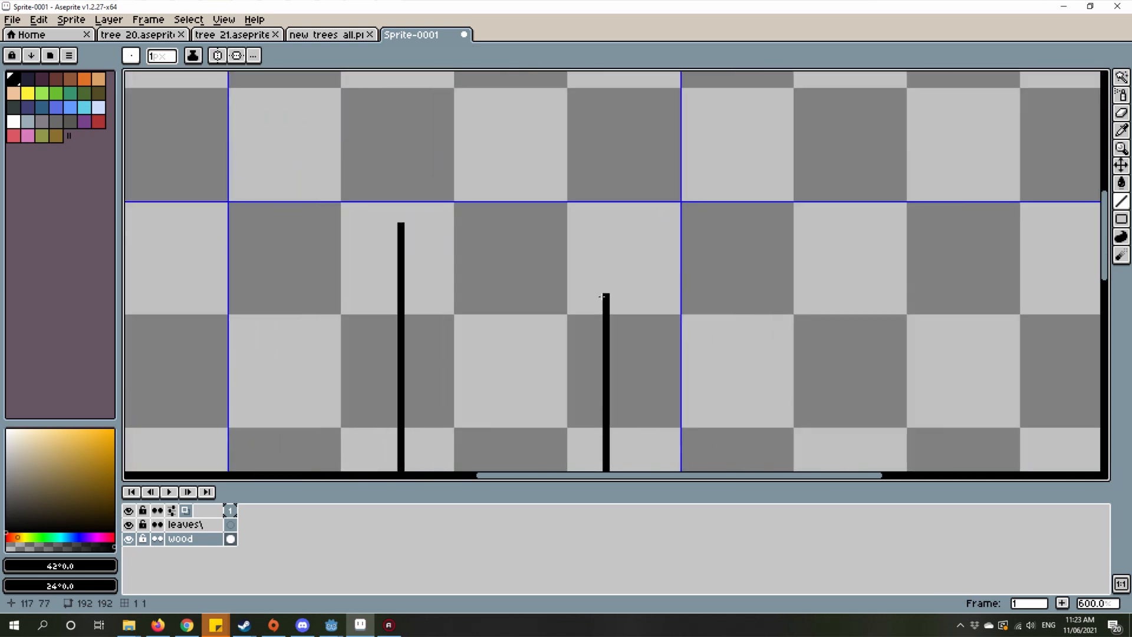
scroll(619, 288, "down", 5)
scroll(624, 313, "up", 1)
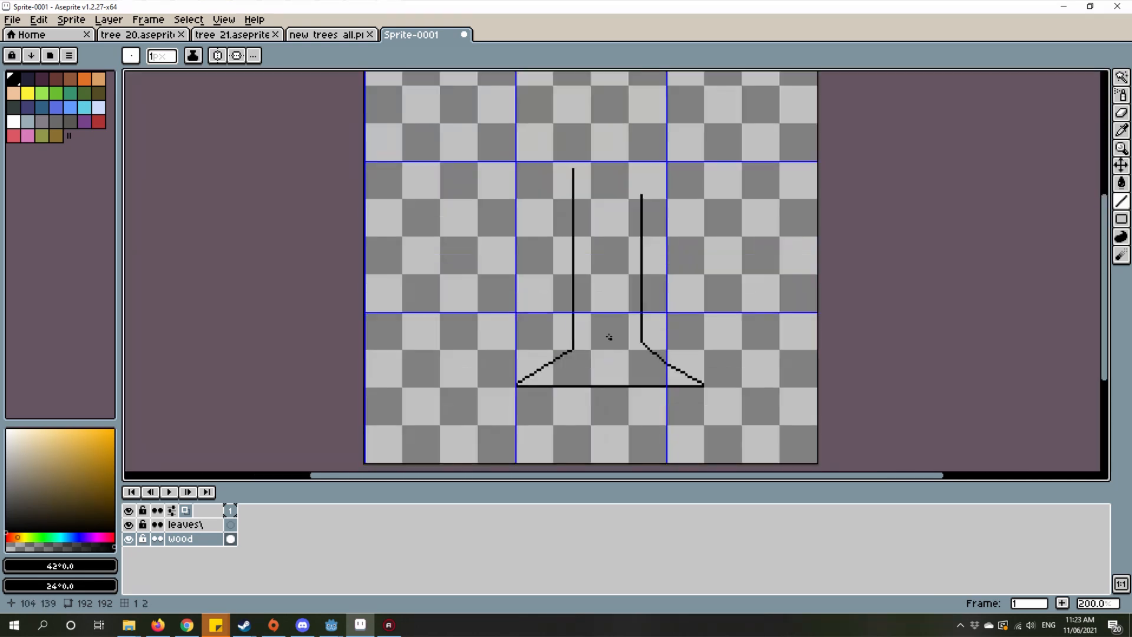
scroll(653, 190, "up", 3)
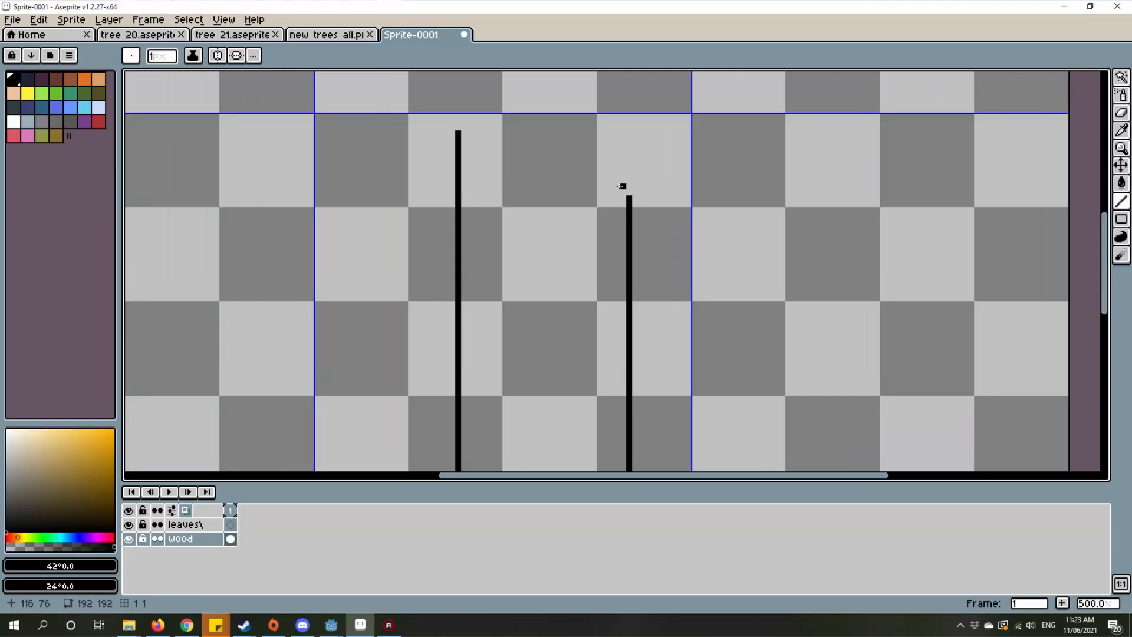
left_click_drag(629, 193, 629, 134)
scroll(666, 133, "down", 5)
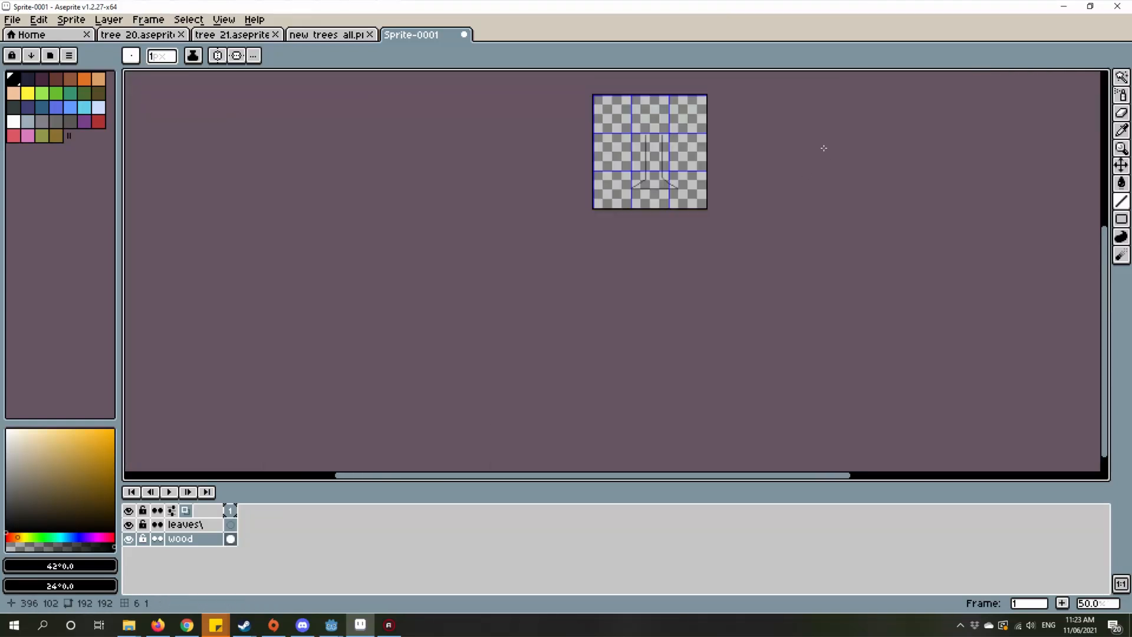
scroll(707, 132, "up", 2)
scroll(755, 319, "down", 1)
Step: Enlarge the canvas by adding 64 px to its top border
key("m")
left_click(70, 21)
left_click(98, 98)
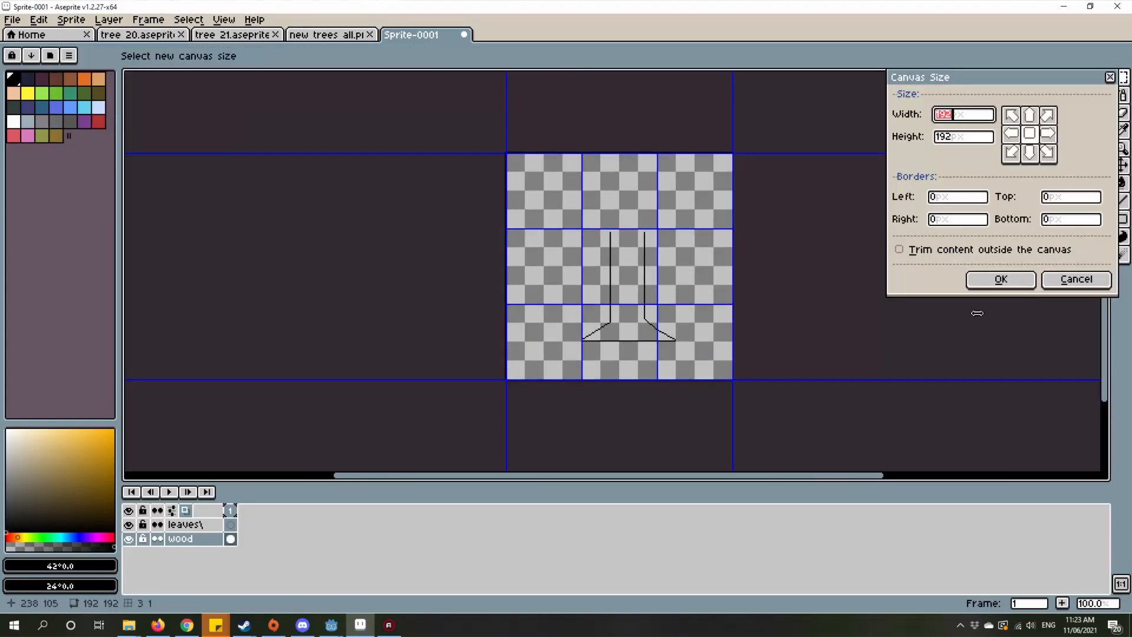
left_click(1084, 200)
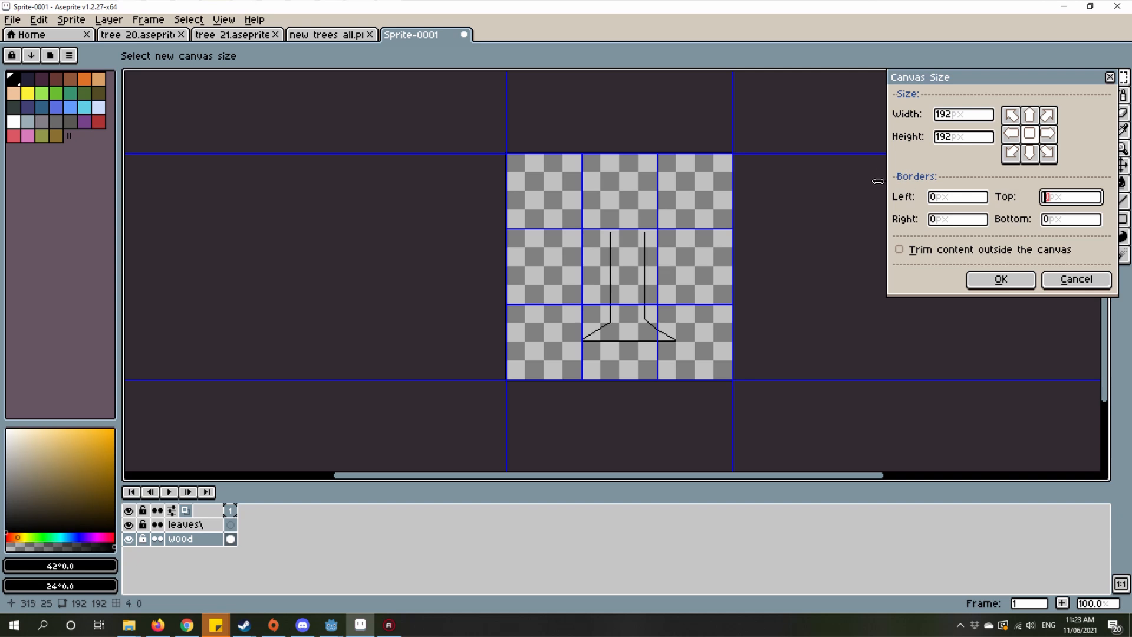
type("64")
left_click(1009, 280)
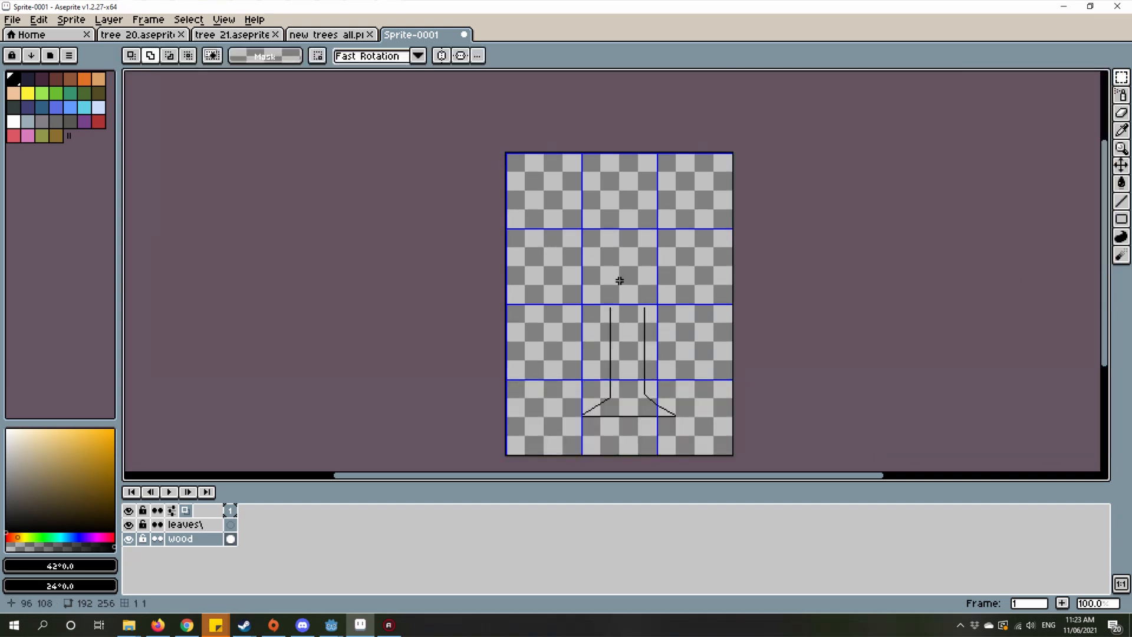
left_click(39, 20)
mouse_move(71, 20)
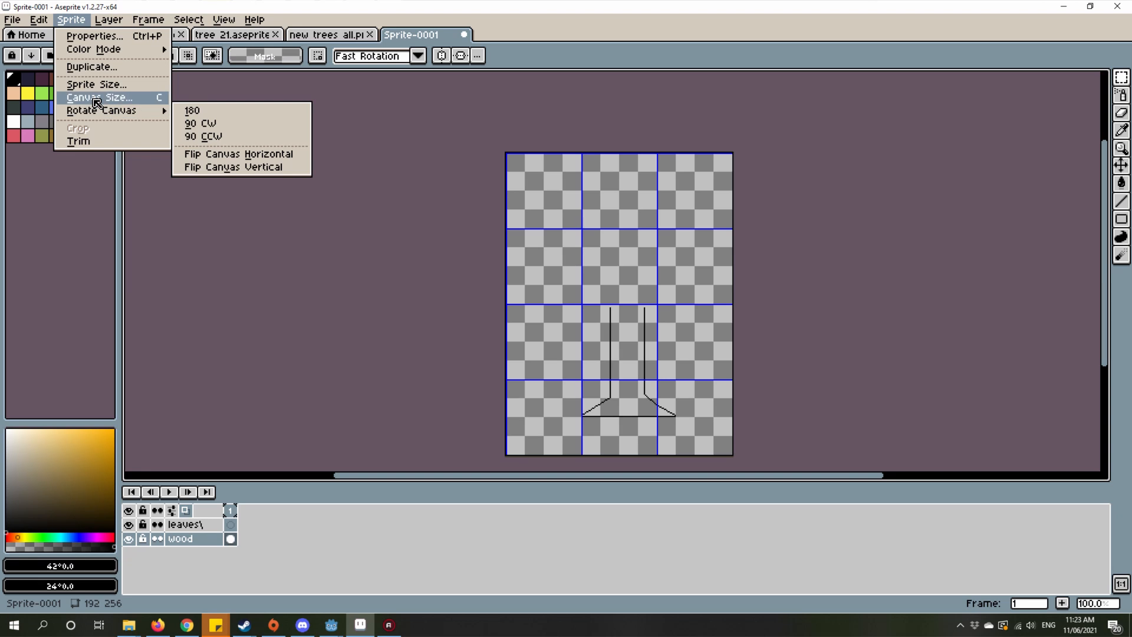
left_click(97, 102)
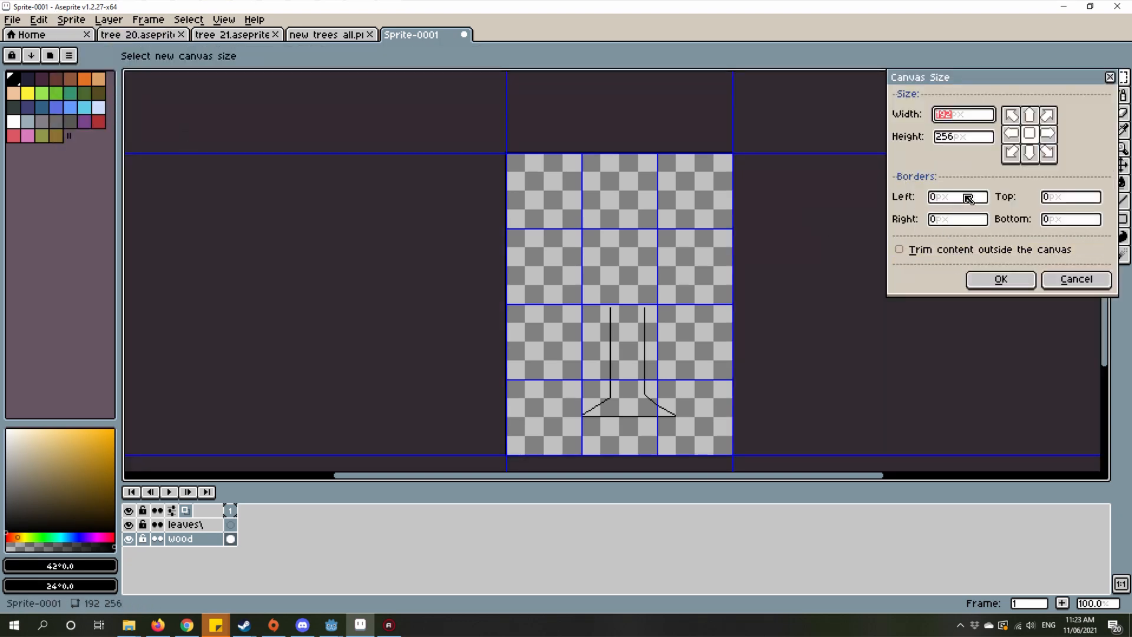
left_click(969, 199)
left_click(976, 137)
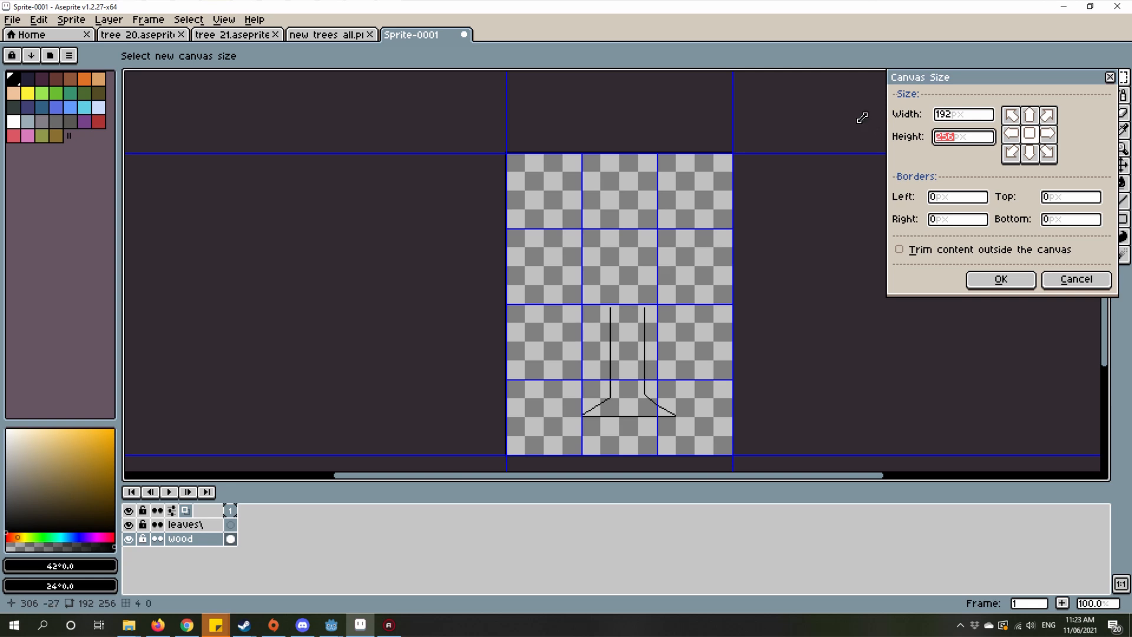
key("Escape")
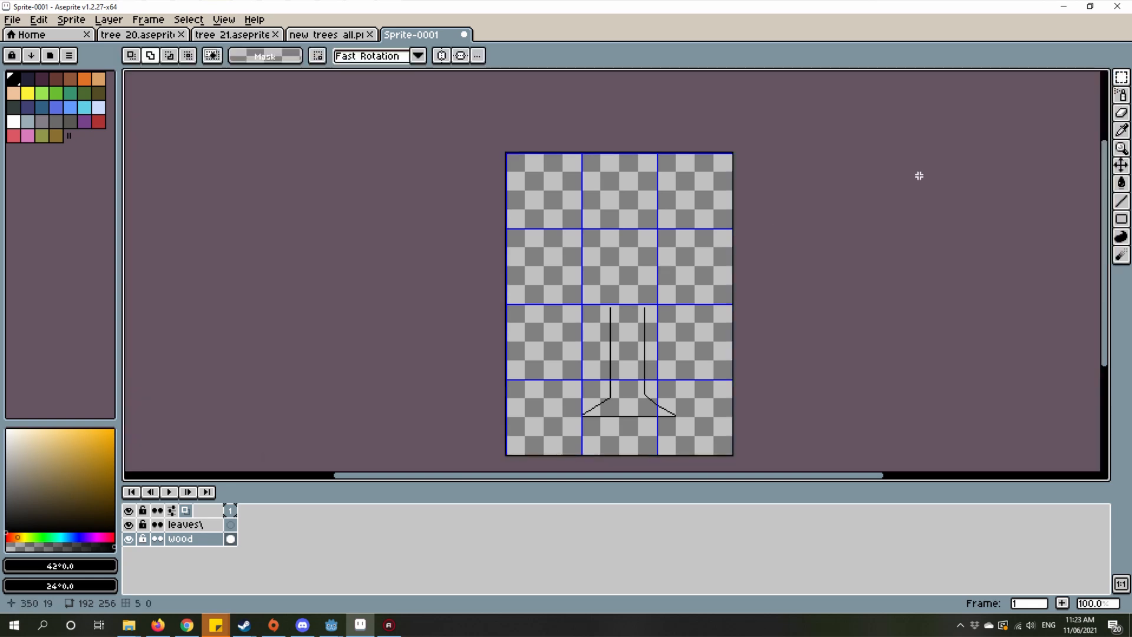
left_click(71, 20)
left_click(99, 97)
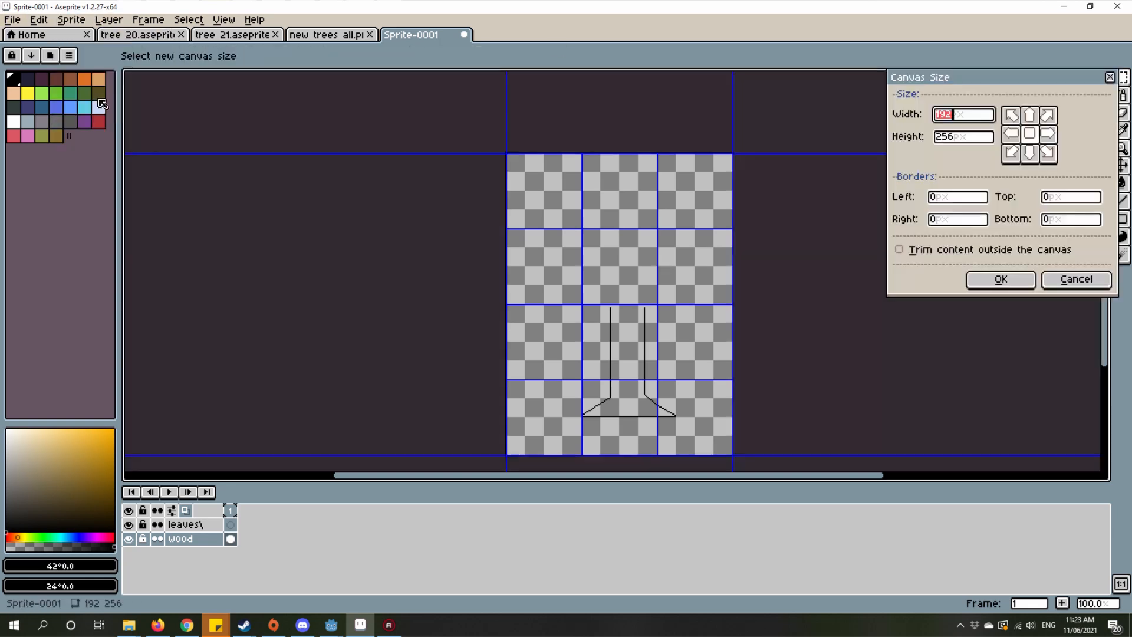
left_click_drag(731, 252, 778, 253)
left_click(1068, 279)
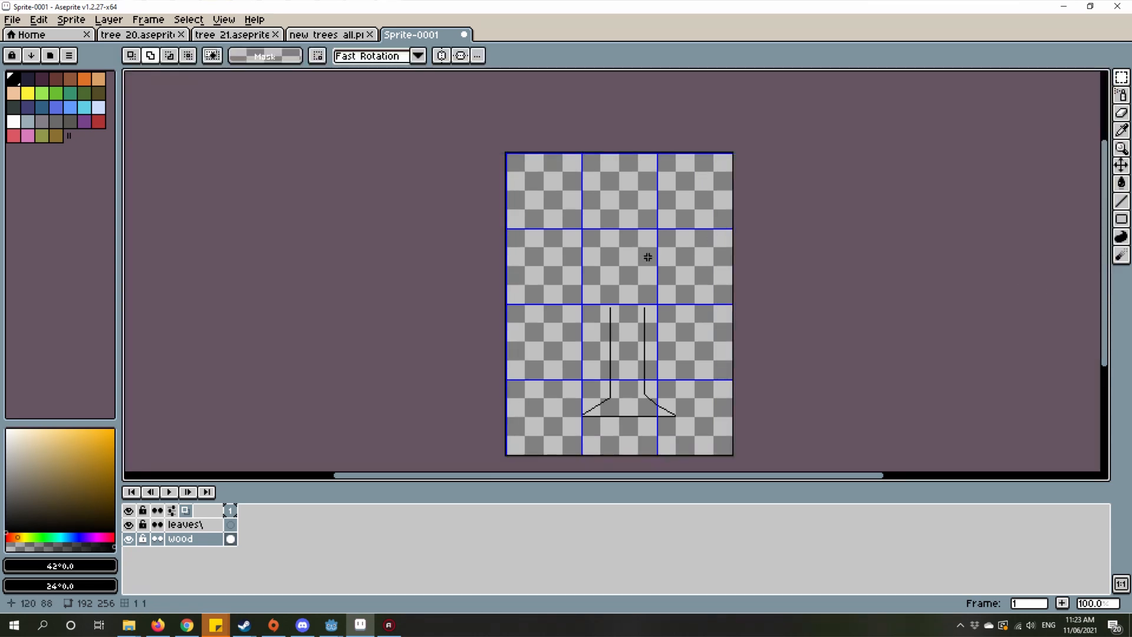
Step: Erase the top two pixels of the trunk's left edge using the transparent colour
scroll(648, 257, "up", 8)
left_click(615, 293, "alt")
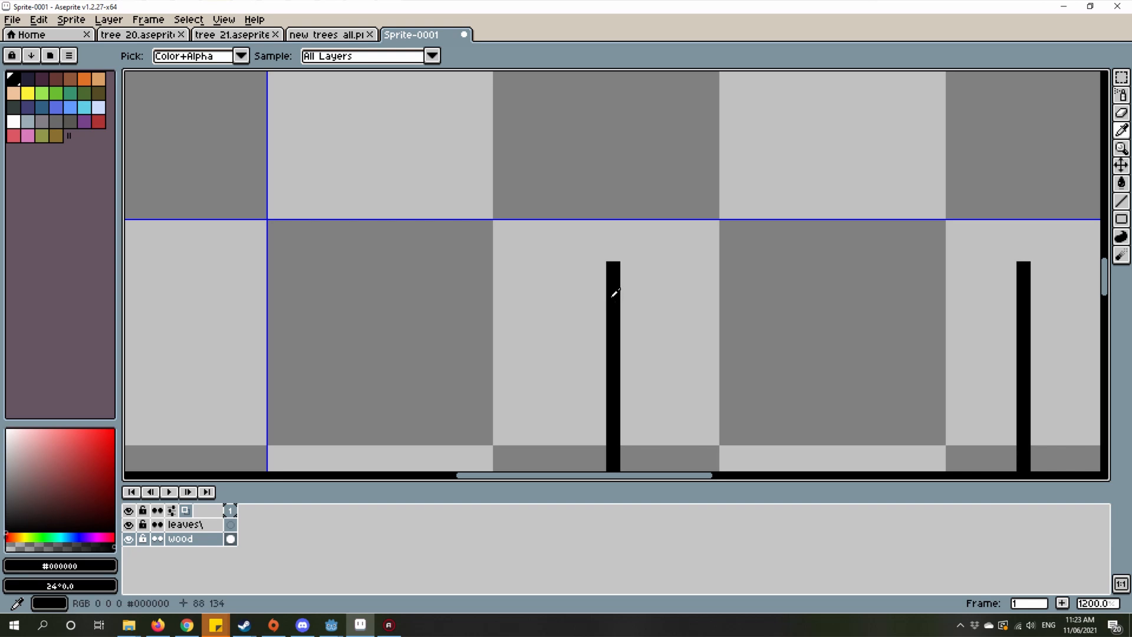
scroll(615, 293, "down", 5)
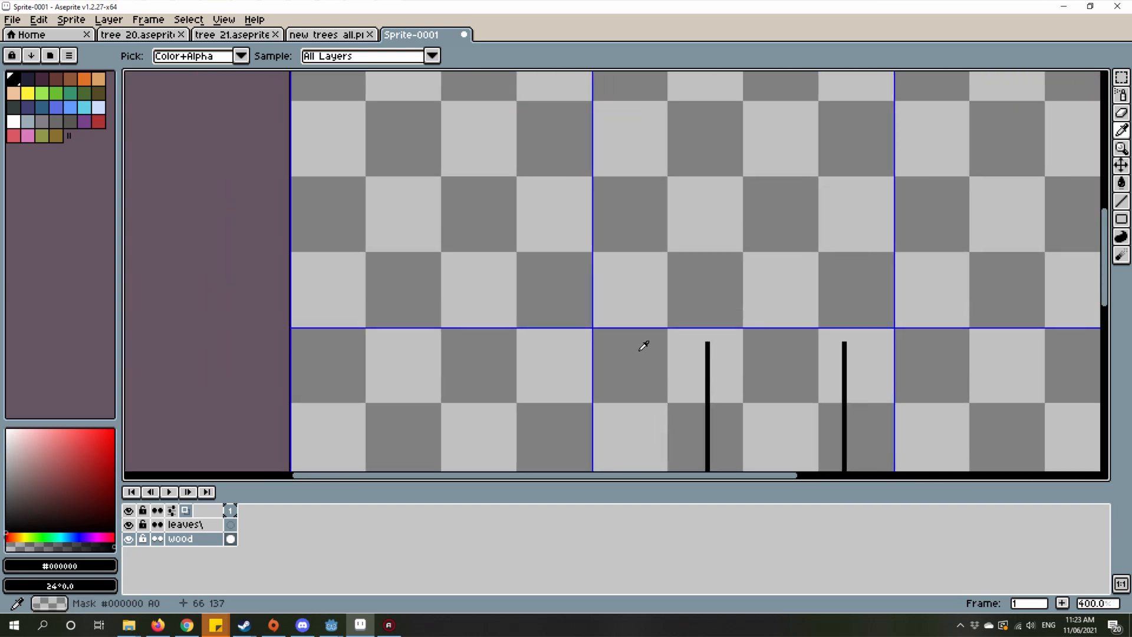
mouse_move(787, 348)
left_mouse_down()
mouse_move(592, 272)
mouse_move(773, 246)
left_mouse_up()
scroll(486, 268, "up", 5)
left_click(422, 269)
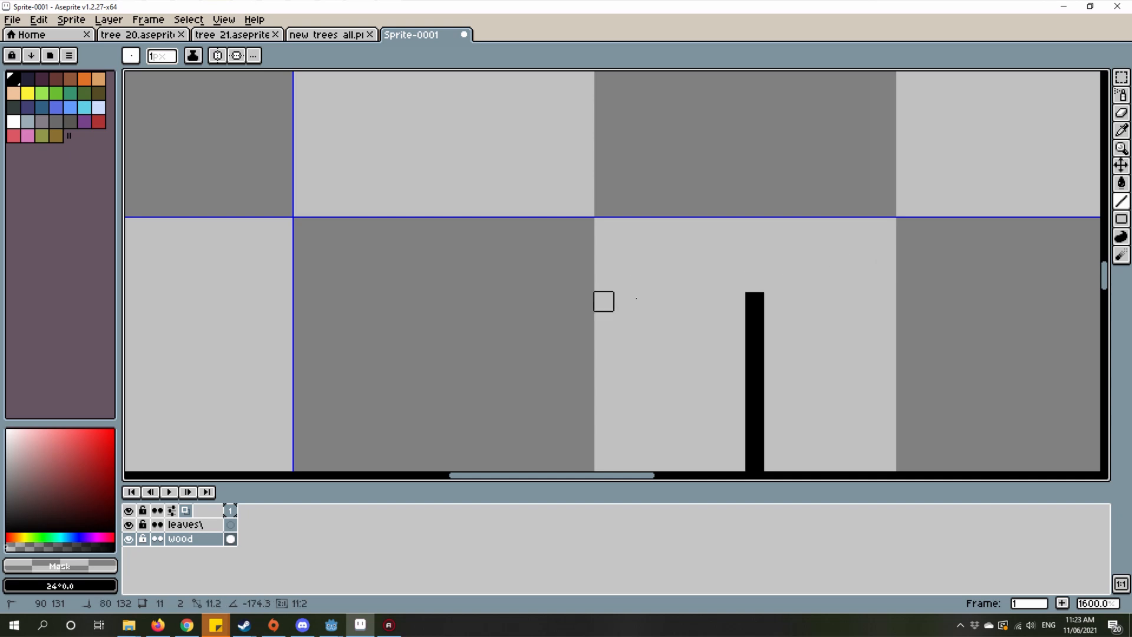
mouse_move(637, 298)
left_mouse_down()
mouse_move(792, 283)
mouse_move(680, 264)
left_mouse_up()
left_click_drag(774, 302, 717, 301)
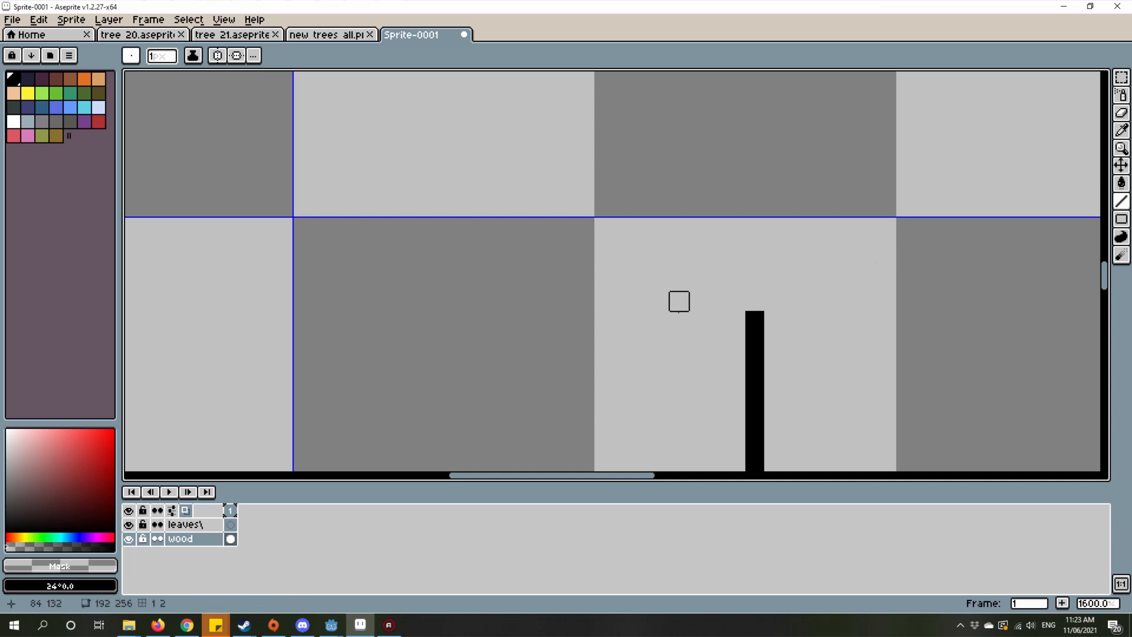
scroll(666, 315, "down", 1)
scroll(680, 344, "up", 4)
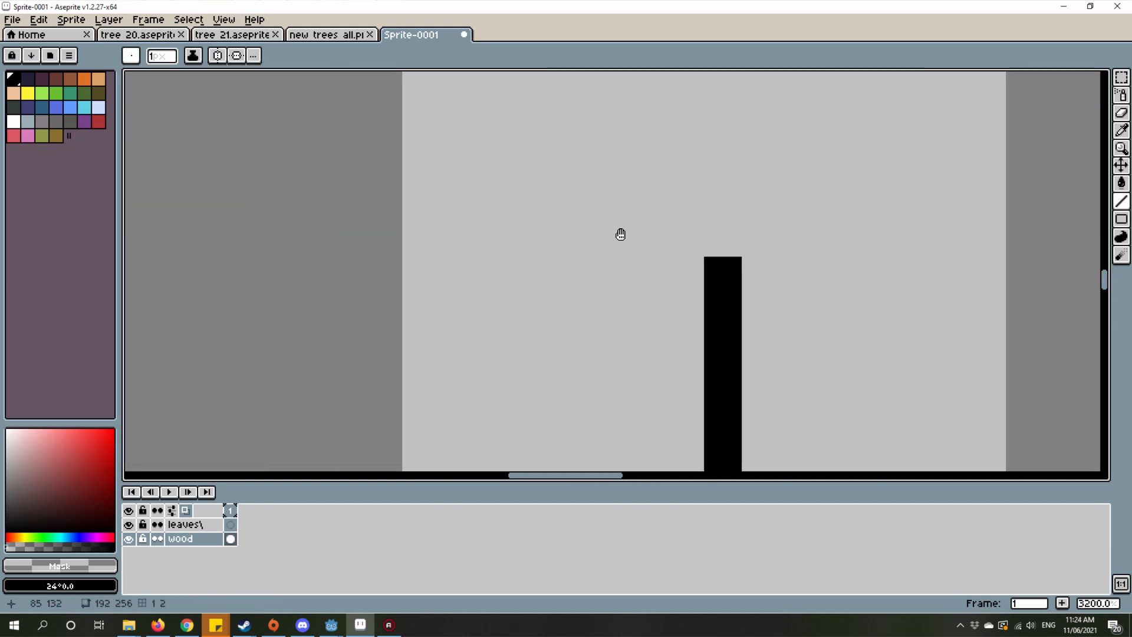
scroll(523, 288, "down", 4)
Step: Sample black from the trunk outline and extend the left edge upward, about 8 px above the top of the right edge
left_click(593, 300, "alt")
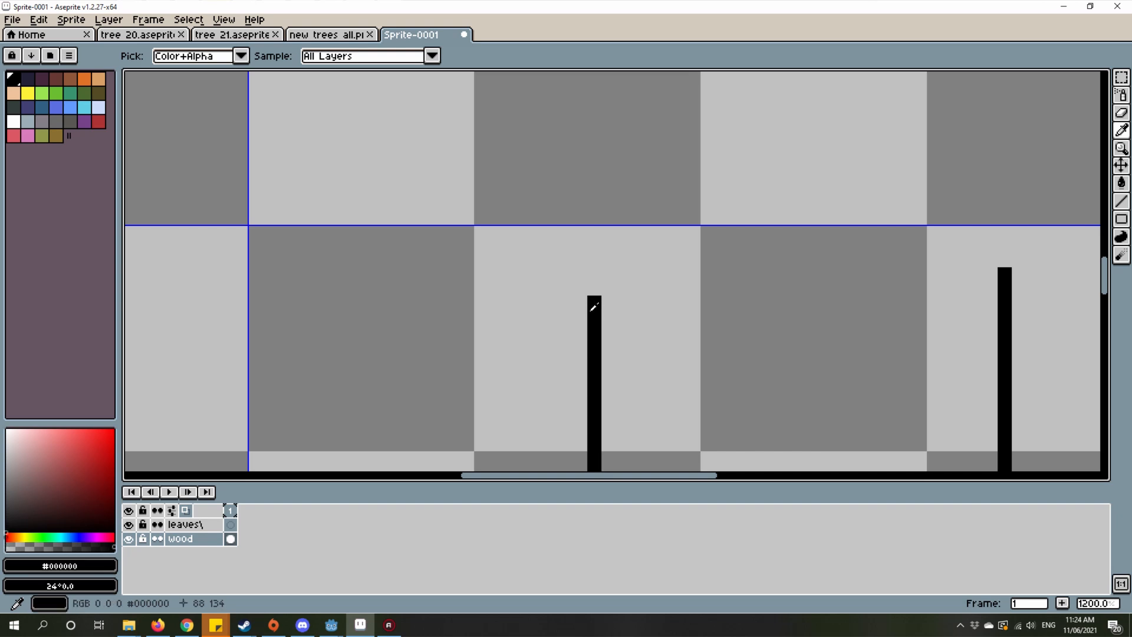
scroll(623, 366, "down", 4)
mouse_move(619, 367)
left_mouse_down()
mouse_move(618, 317)
mouse_move(729, 365)
left_mouse_up()
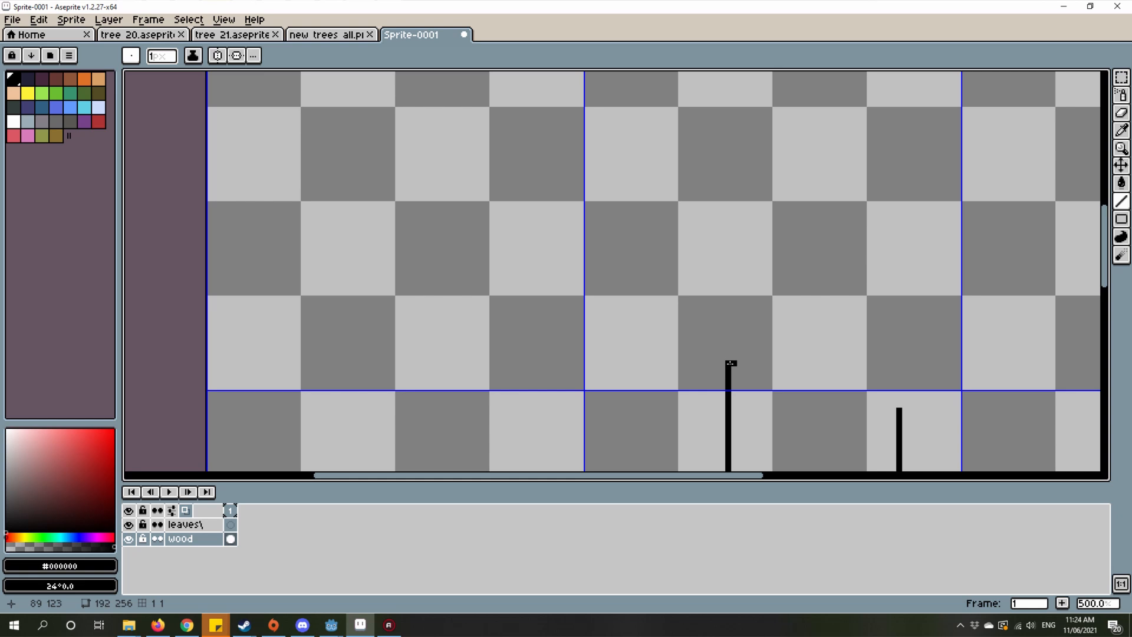
Step: Draw the left branch's lower edge as a diagonal from the top of the left trunk edge, about 34 px outward and 25 px up
mouse_move(697, 376)
left_mouse_down()
mouse_move(679, 407)
mouse_move(604, 292)
mouse_move(531, 225)
mouse_move(476, 210)
mouse_move(513, 237)
mouse_move(552, 227)
mouse_move(575, 241)
mouse_move(542, 225)
mouse_move(518, 243)
mouse_move(567, 235)
mouse_move(560, 242)
mouse_move(561, 227)
mouse_move(572, 242)
left_mouse_up()
scroll(724, 391, "down", 2)
scroll(719, 393, "up", 2)
left_click_drag(668, 283, 475, 278)
scroll(475, 278, "down", 3)
left_click_drag(545, 343, 748, 438)
Step: Cap the left branch's outer tip with a short horizontal line about 10 px long, heading back toward the trunk
scroll(512, 321, "up", 2)
scroll(502, 318, "up", 2)
left_click_drag(522, 311, 592, 338)
scroll(578, 299, "up", 3)
scroll(620, 371, "down", 2)
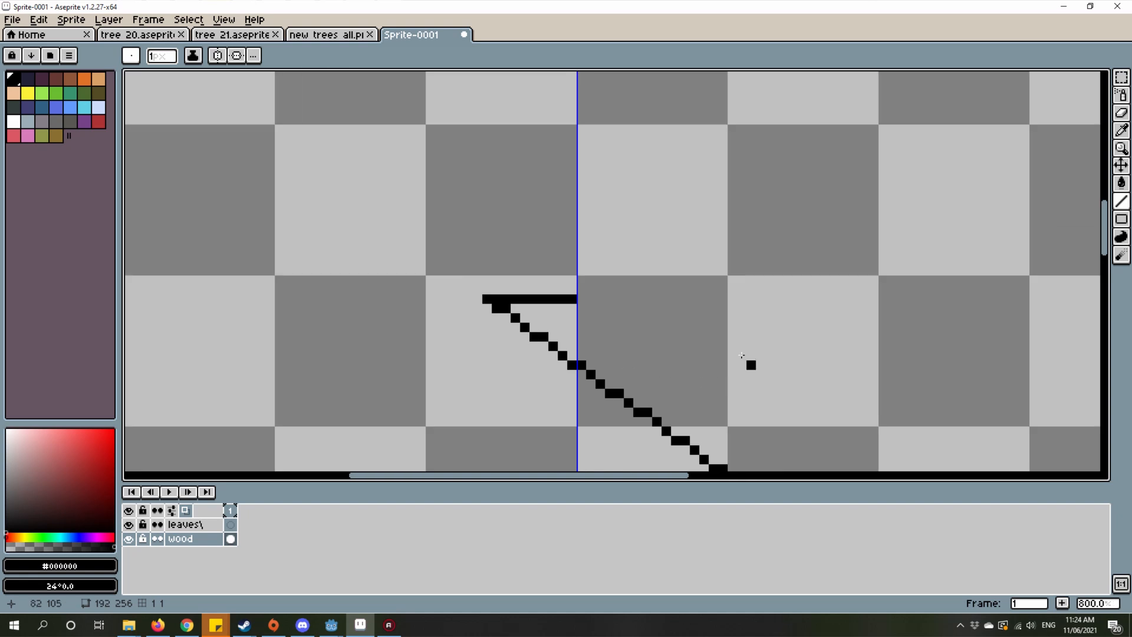
Step: Draw the left branch's upper edge diagonally down from the tip cap until it is directly above the left trunk edge
scroll(742, 356, "down", 2)
left_click_drag(742, 356, 628, 288)
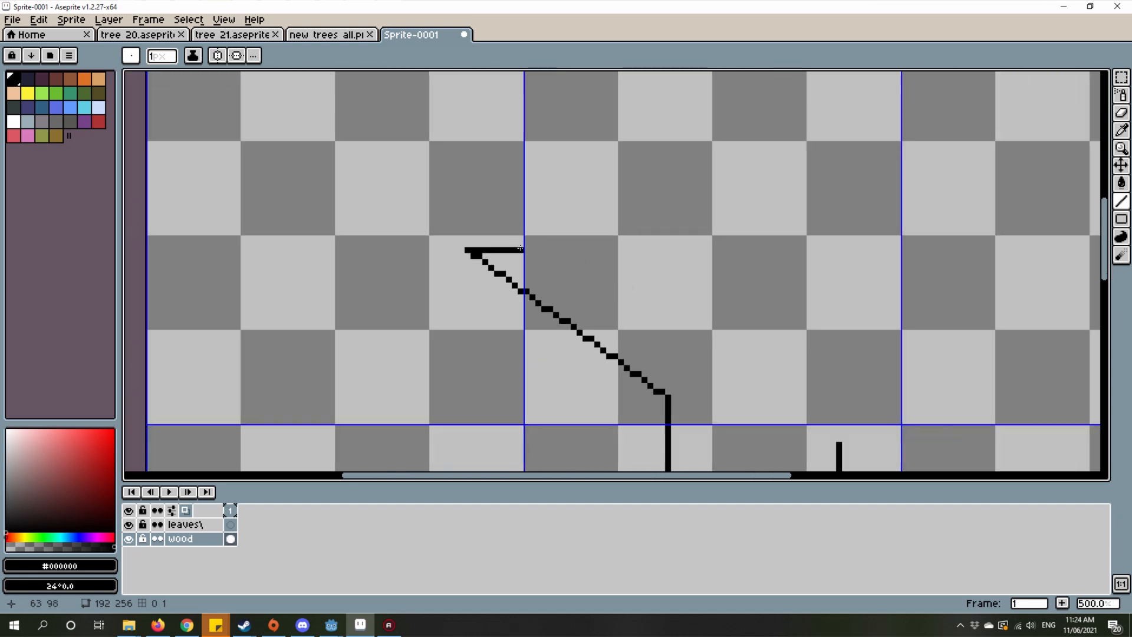
mouse_move(522, 250)
left_mouse_down()
mouse_move(687, 291)
mouse_move(715, 362)
mouse_move(659, 315)
left_mouse_up()
scroll(643, 320, "down", 2)
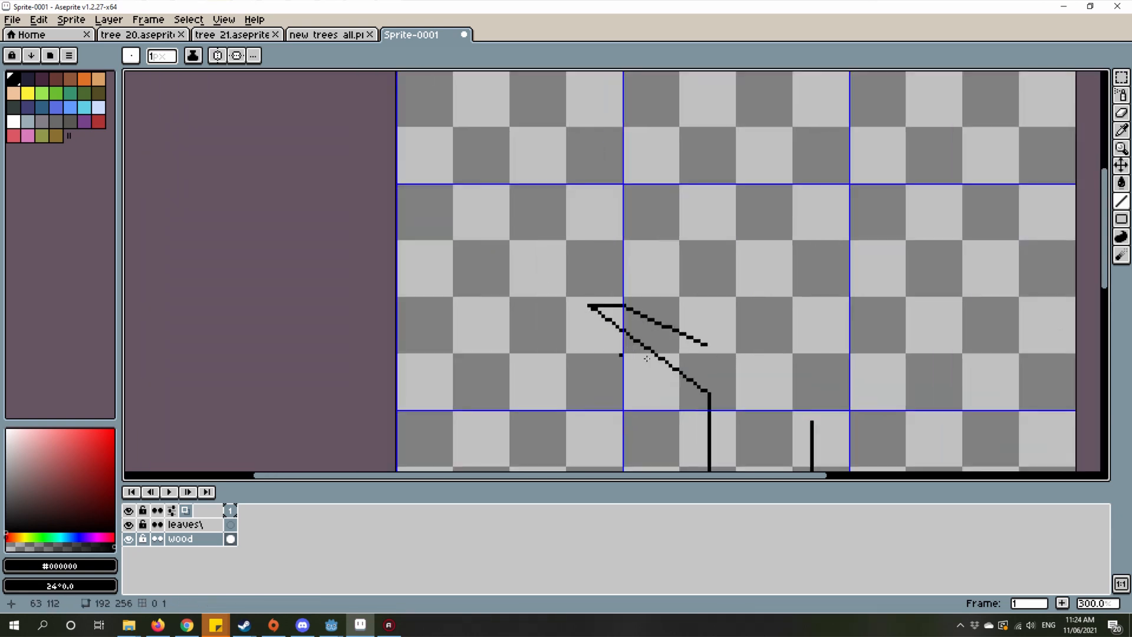
scroll(647, 358, "up", 3)
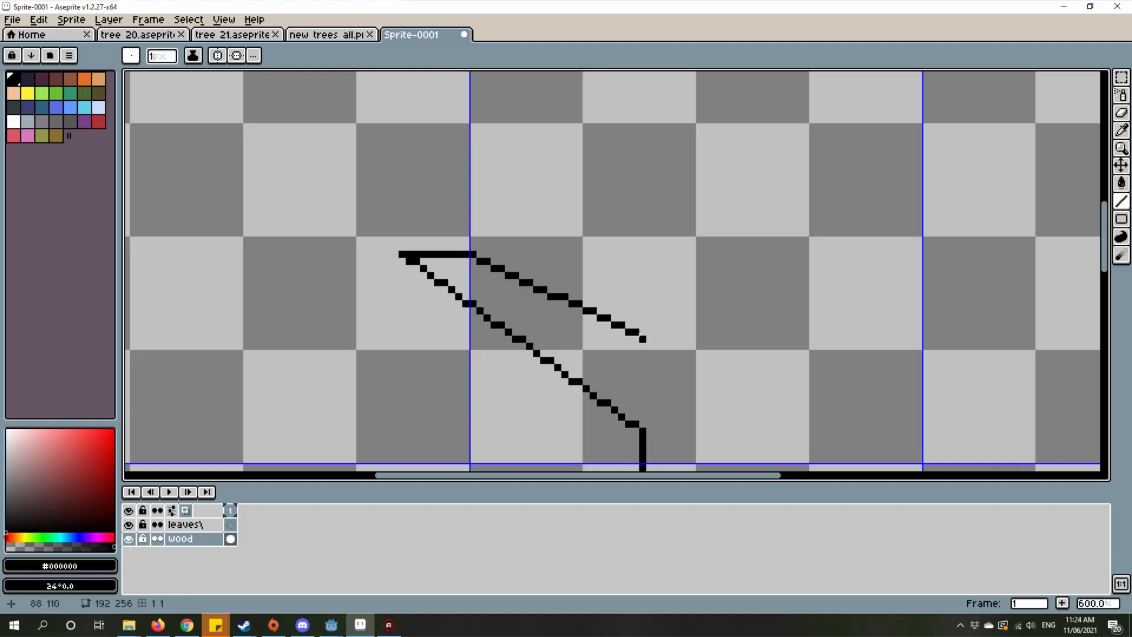
left_click(642, 344)
mouse_move(642, 344)
left_mouse_down()
mouse_move(649, 427)
mouse_move(629, 418)
mouse_move(643, 282)
left_mouse_up()
key("ctrl+z")
Step: Draw the right branch's lower edge as a diagonal from the top of the right trunk edge, about 35 px outward and 13 px up
scroll(695, 373, "down", 2)
scroll(730, 319, "up", 1)
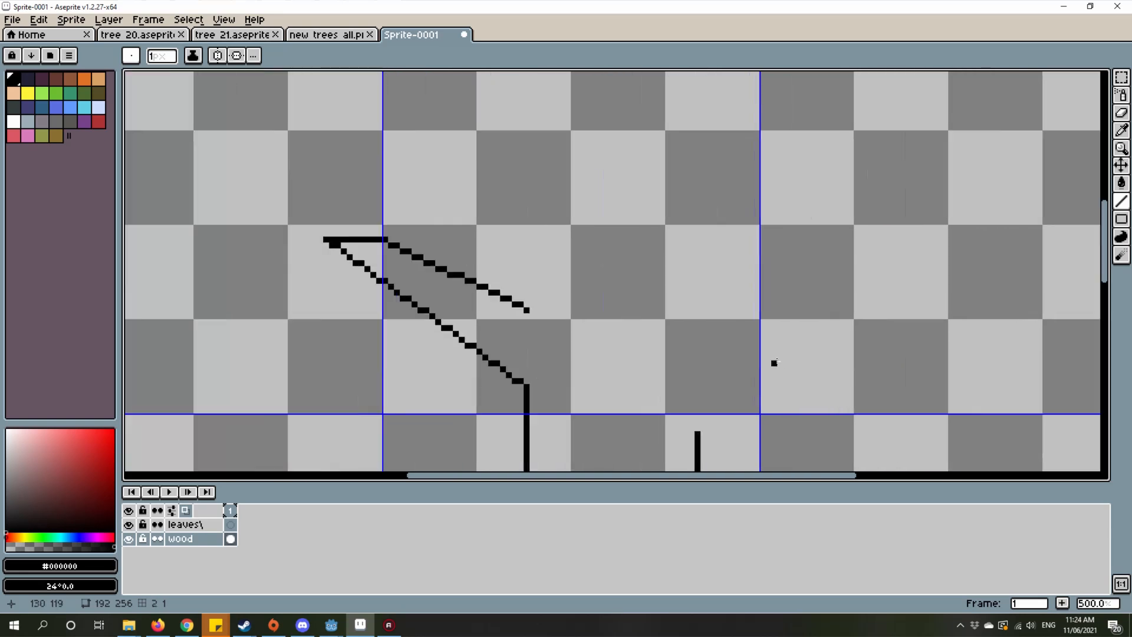
left_click_drag(706, 373, 631, 326)
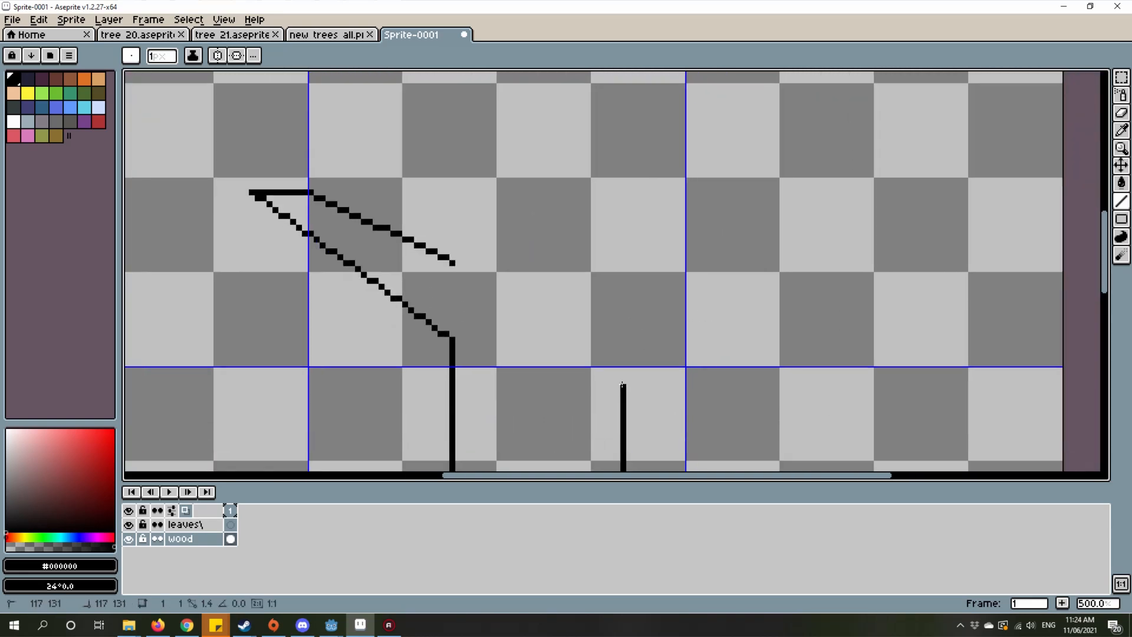
mouse_move(622, 384)
left_mouse_down()
mouse_move(758, 336)
mouse_move(819, 291)
mouse_move(826, 309)
left_mouse_up()
scroll(826, 309, "down", 1)
scroll(826, 307, "up", 5)
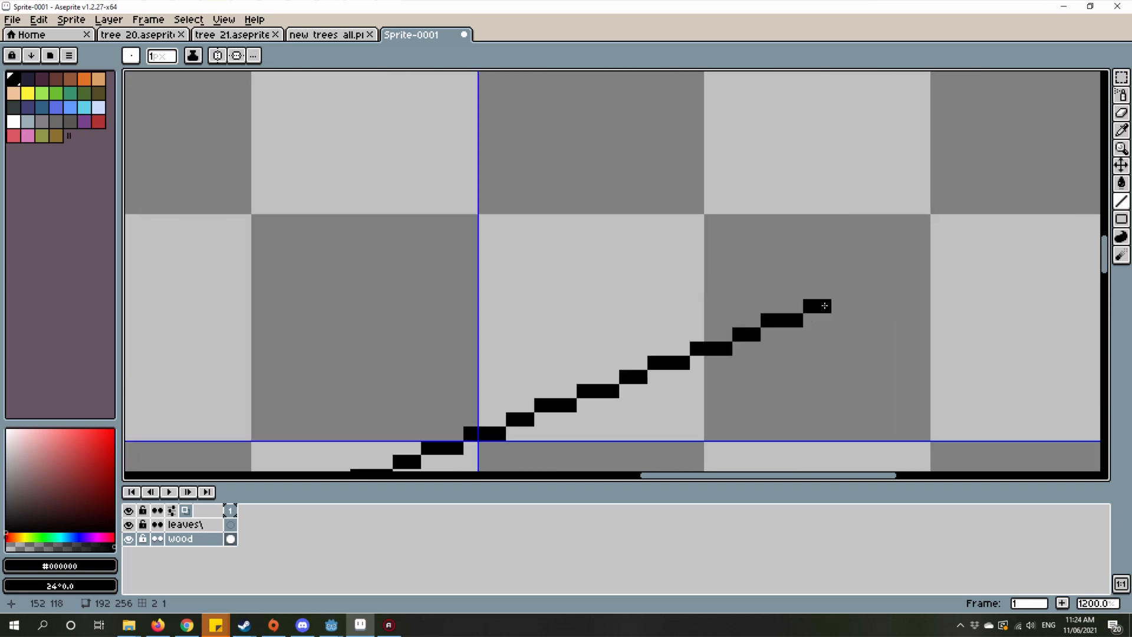
Step: Draw the right branch's upper edge from its outer tip back to a point directly above the right trunk edge
left_click_drag(820, 293, 634, 293)
scroll(970, 262, "down", 2)
scroll(681, 284, "down", 6)
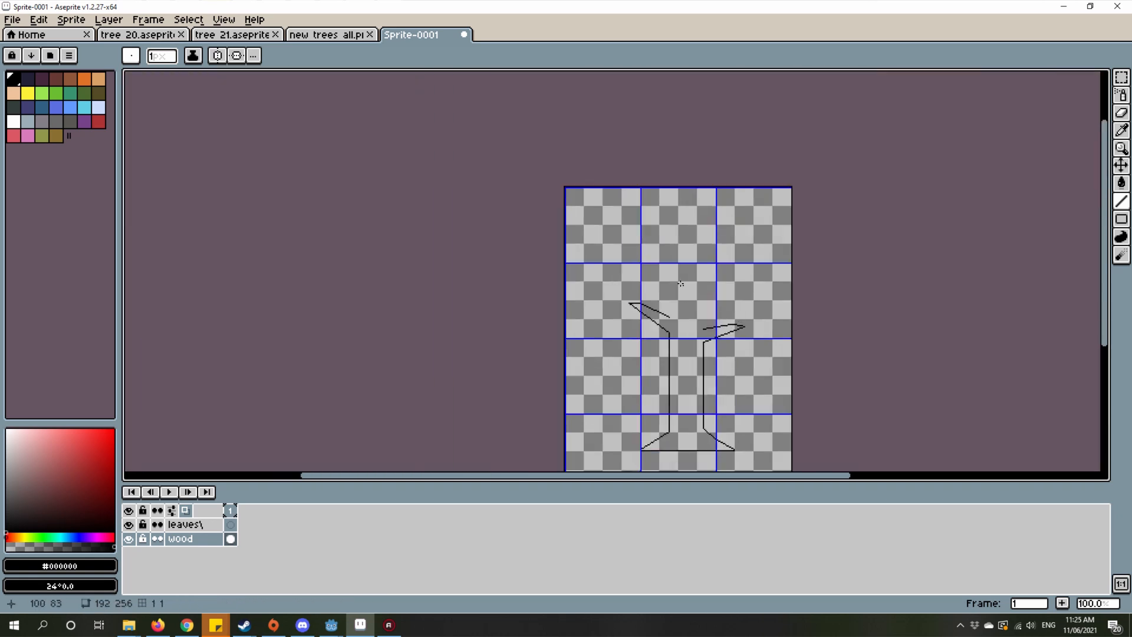
scroll(762, 333, "up", 6)
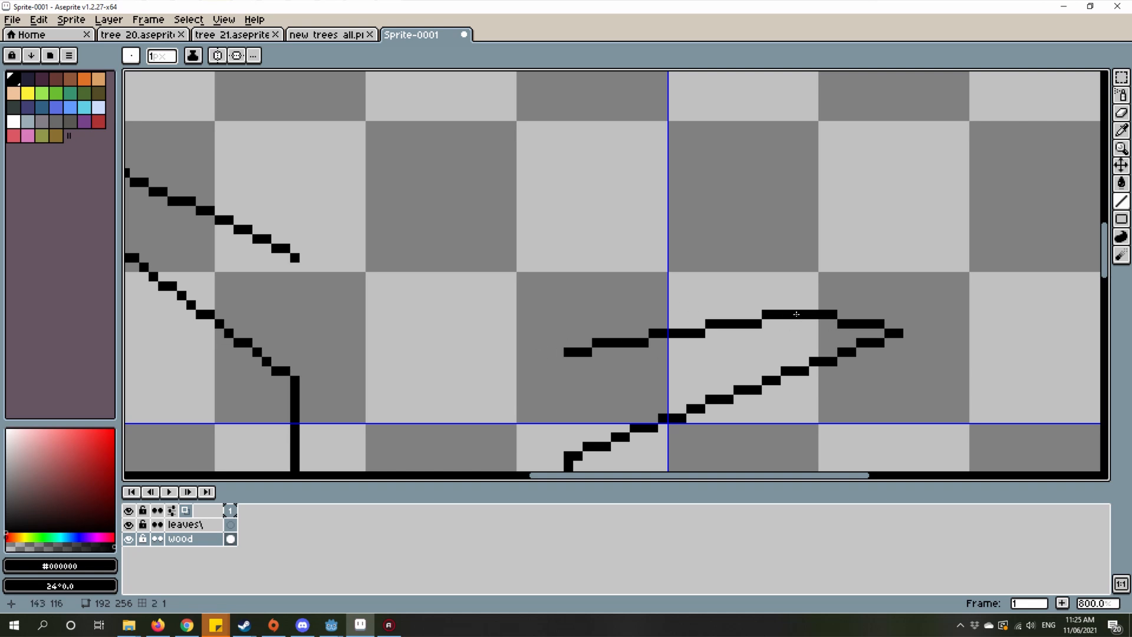
left_click_drag(663, 276, 704, 328)
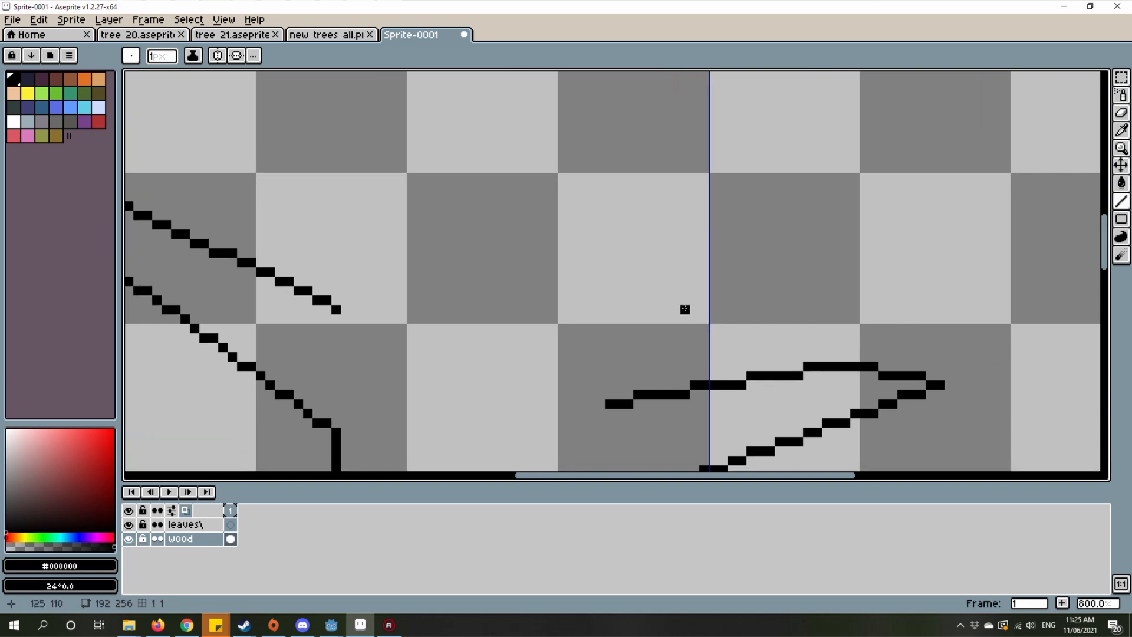
key("b")
scroll(673, 318, "up", 2)
left_click(567, 218)
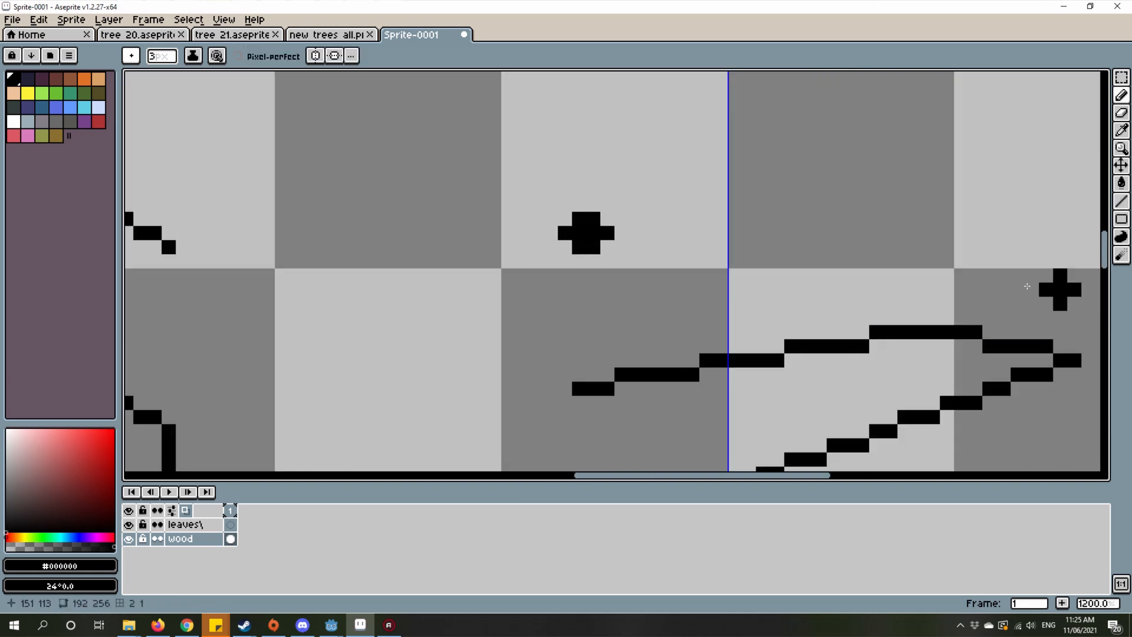
left_click_drag(856, 189, 873, 221)
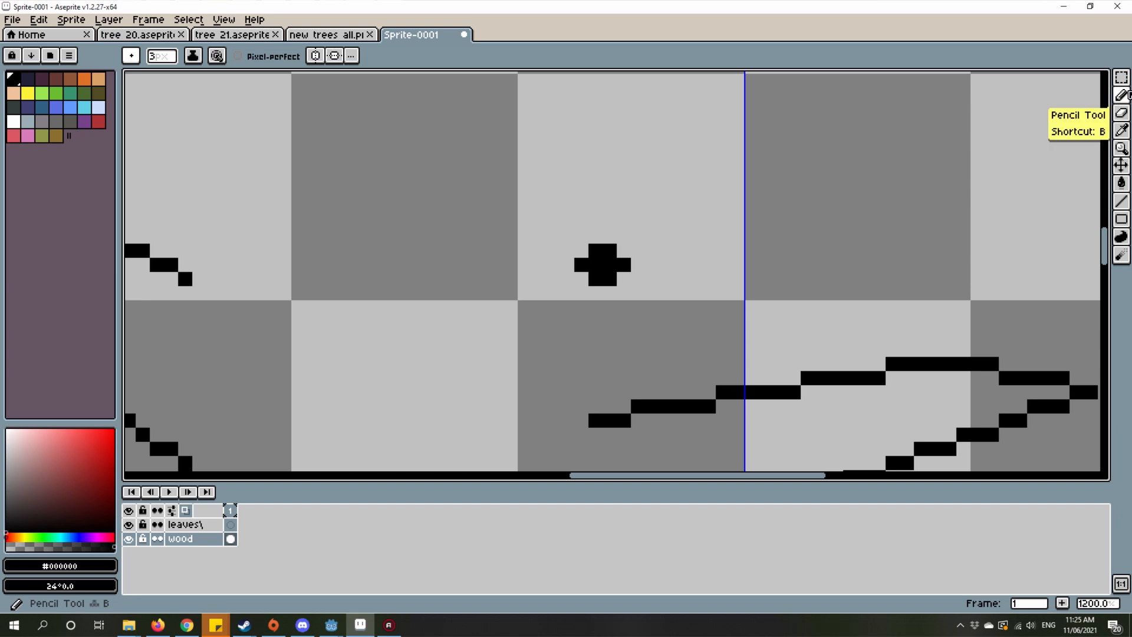
key("ctrl+z")
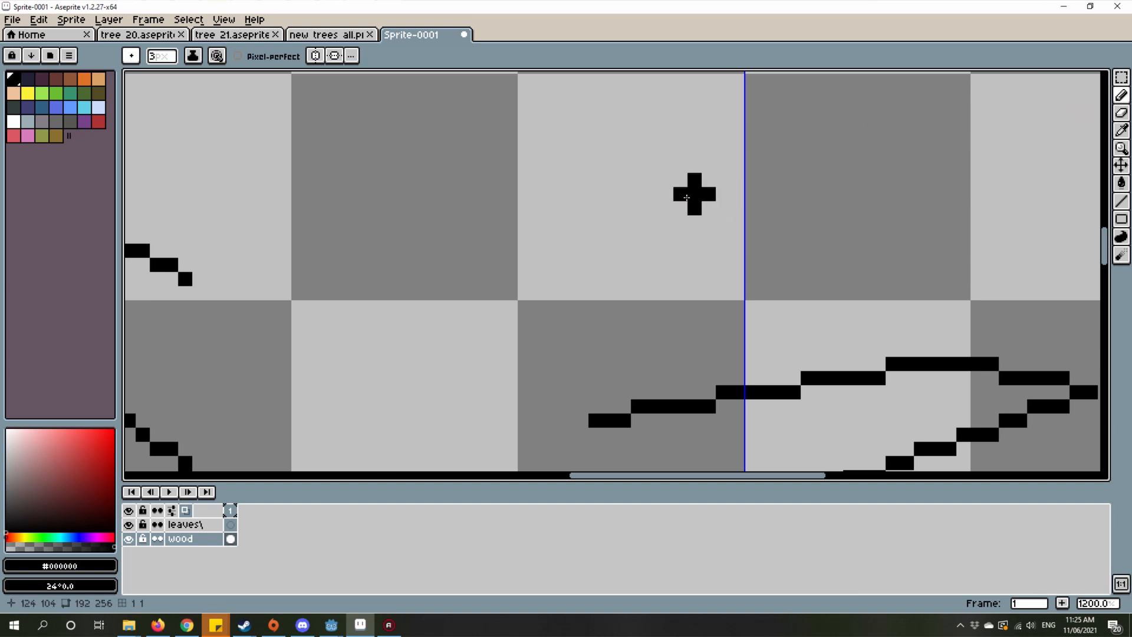
key("minus")
key("minus")
scroll(637, 253, "down", 7)
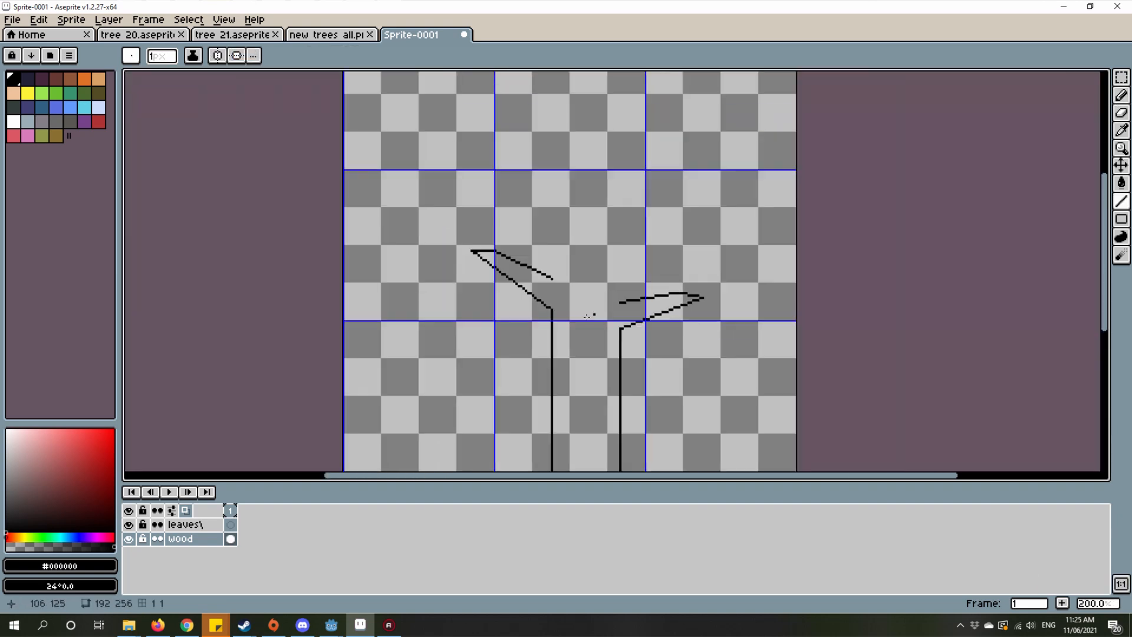
Step: Draw the upper right branch's lower edge from the lower right branch's inner end, about 18 px outward and 30 px up
scroll(626, 283, "up", 4)
left_click_drag(628, 282, 636, 310)
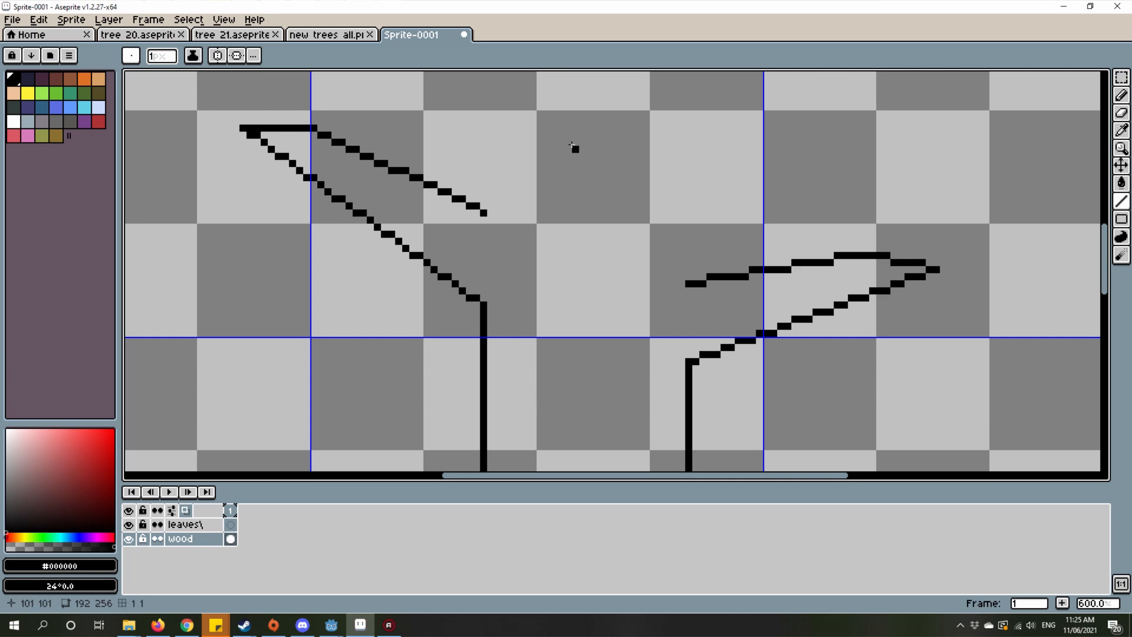
mouse_move(675, 254)
left_mouse_down()
mouse_move(679, 338)
mouse_move(679, 274)
left_mouse_up()
scroll(686, 341, "up", 2)
scroll(679, 375, "down", 2)
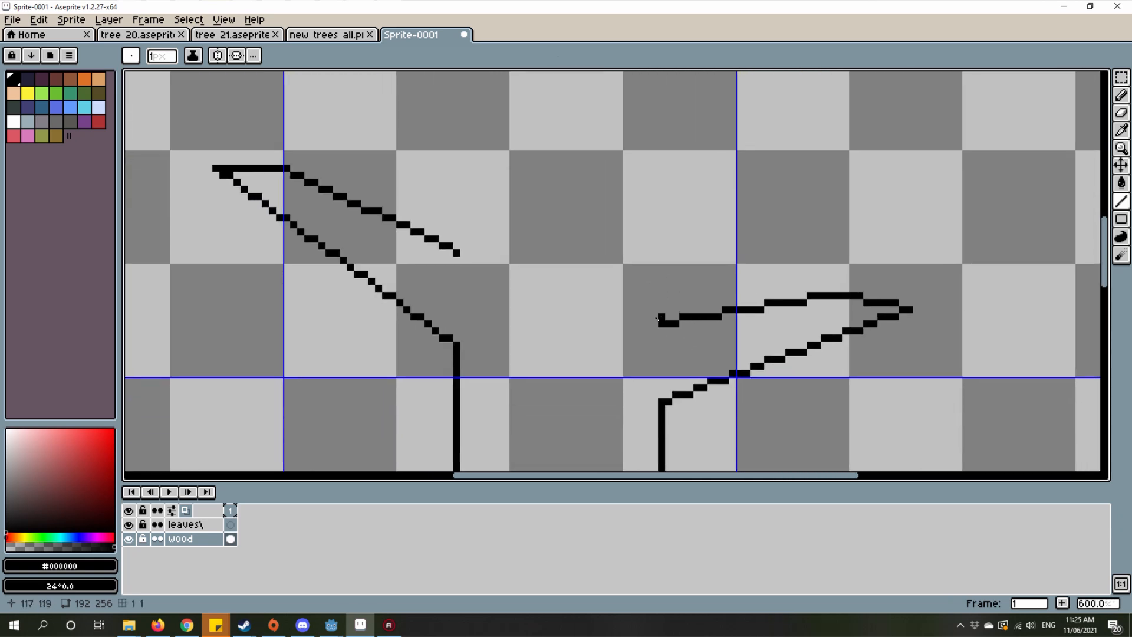
mouse_move(658, 319)
left_mouse_down()
mouse_move(720, 232)
mouse_move(690, 233)
mouse_move(682, 177)
mouse_move(791, 102)
mouse_move(841, 297)
left_mouse_up()
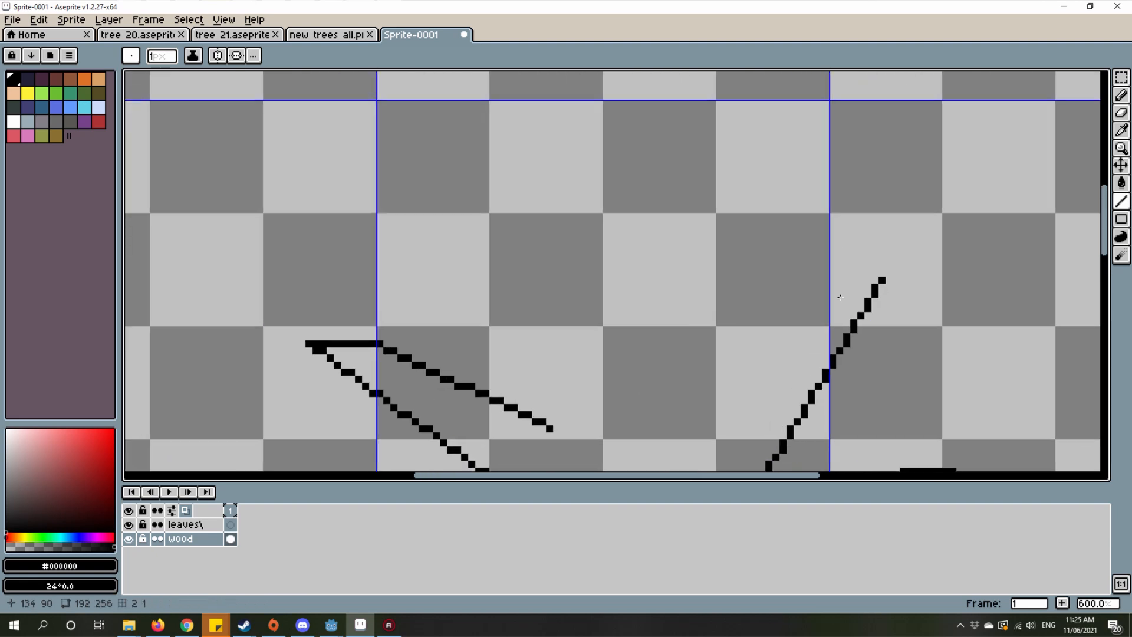
left_click_drag(604, 373, 728, 351)
Step: Draw a diagonal from the lower left branch's inner end, about 18 px outward and 27 px up, starting the upper left branch
mouse_move(681, 406)
left_mouse_down()
mouse_move(682, 303)
mouse_move(574, 263)
mouse_move(545, 216)
left_mouse_up()
scroll(546, 216, "down", 3)
scroll(639, 230, "up", 2)
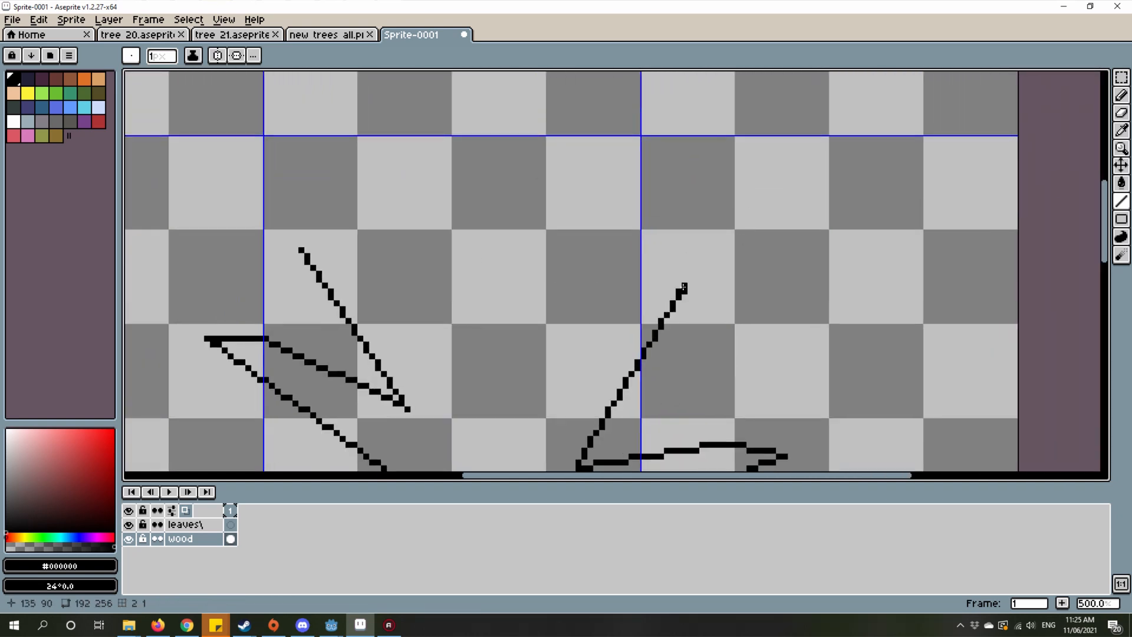
Step: Extend the upper right branch about 20 px outward to a pointed tip and bring its upper edge back down toward the trunk's centre
mouse_move(684, 287)
left_mouse_down()
mouse_move(788, 228)
mouse_move(772, 219)
mouse_move(803, 209)
mouse_move(797, 217)
mouse_move(794, 201)
mouse_move(817, 203)
mouse_move(797, 213)
mouse_move(646, 178)
mouse_move(749, 202)
mouse_move(574, 239)
left_mouse_up()
scroll(801, 202, "up", 2)
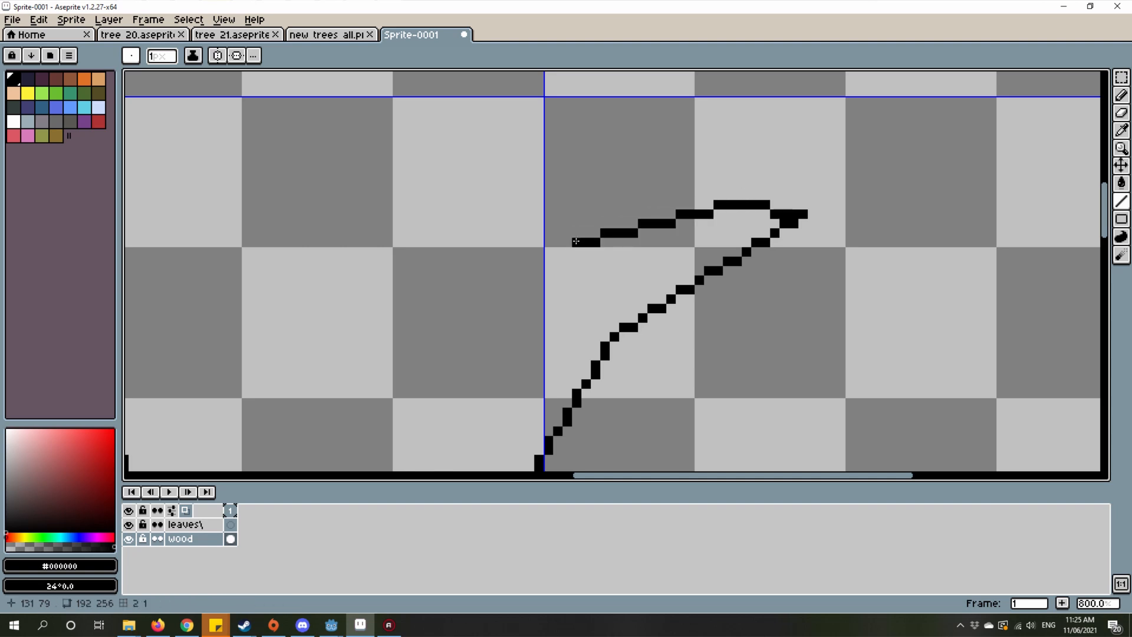
scroll(798, 217, "down", 2)
mouse_move(794, 200)
left_mouse_down()
mouse_move(671, 263)
mouse_move(675, 300)
mouse_move(664, 303)
left_mouse_up()
scroll(665, 302, "down", 2)
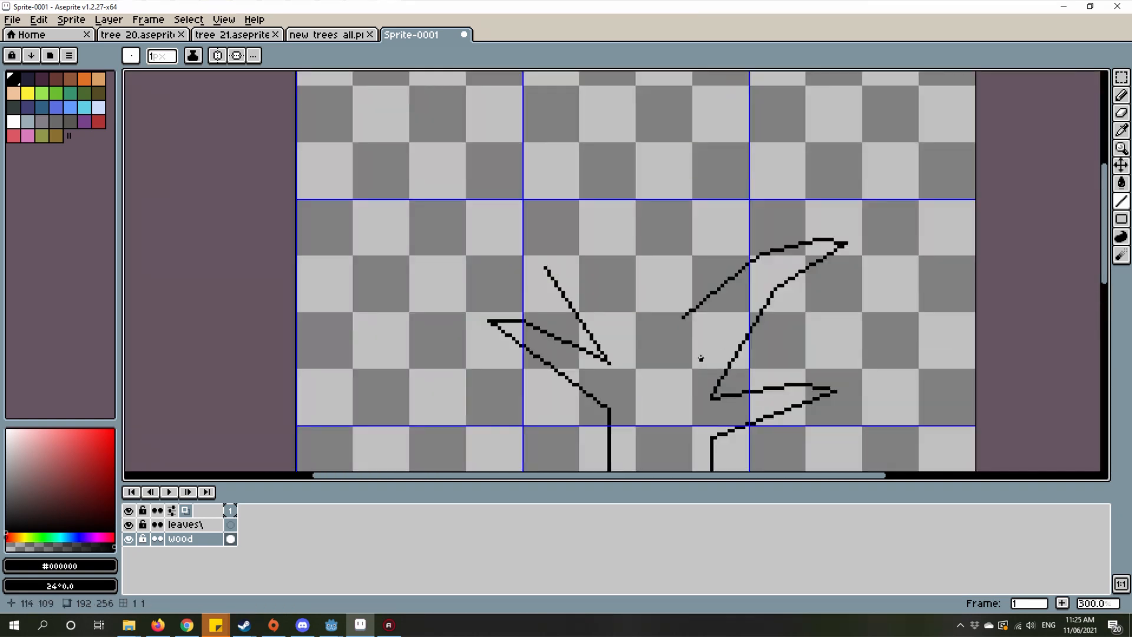
mouse_move(700, 358)
left_mouse_down()
mouse_move(736, 417)
mouse_move(452, 157)
mouse_move(455, 172)
left_mouse_up()
scroll(719, 386, "up", 4)
scroll(480, 194, "down", 3)
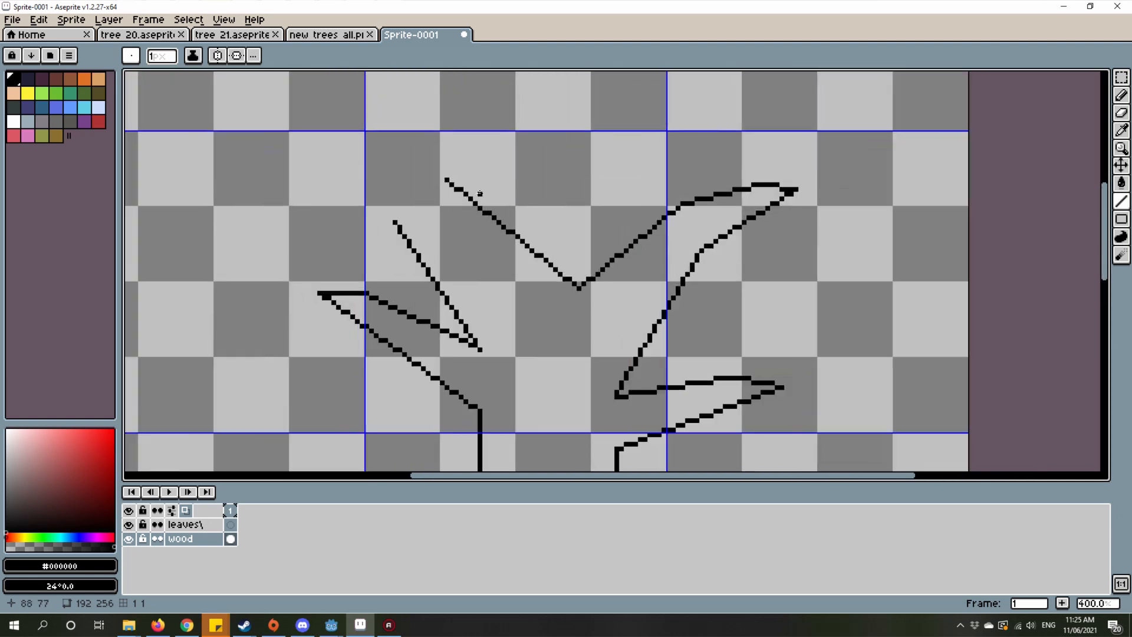
scroll(480, 194, "up", 2)
key("ctrl+z")
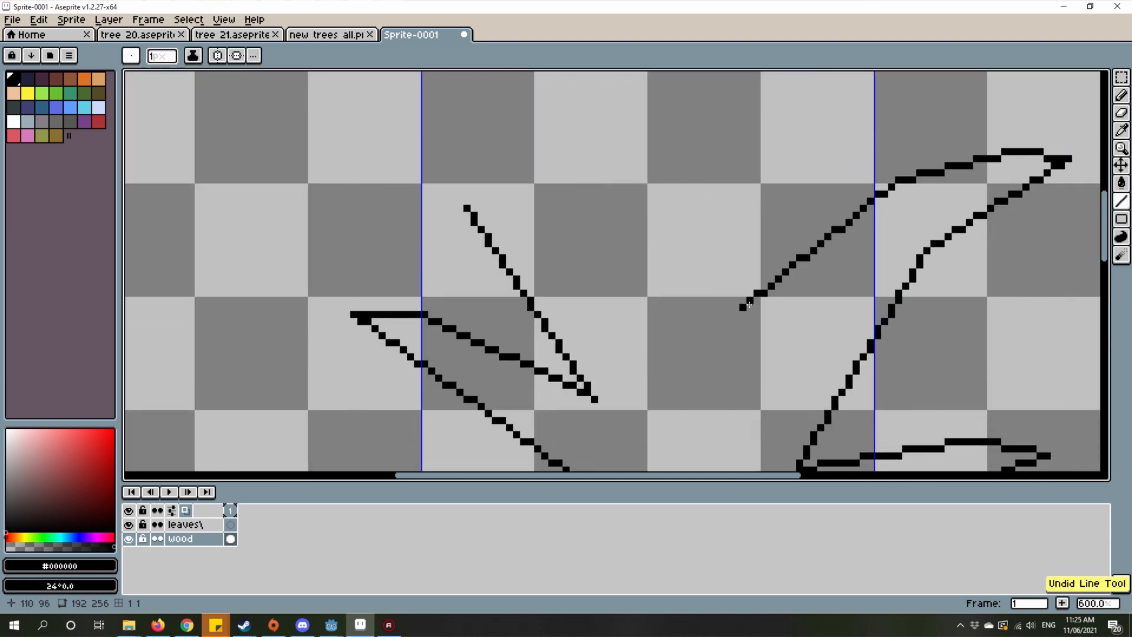
Step: Lengthen the upper right branch's upper edge by about 8 px inward and 6 px down toward the trunk's centre
left_click_drag(742, 307, 717, 390)
scroll(717, 391, "down", 5)
scroll(777, 415, "up", 3)
left_click_drag(778, 416, 732, 288)
scroll(732, 289, "down", 2)
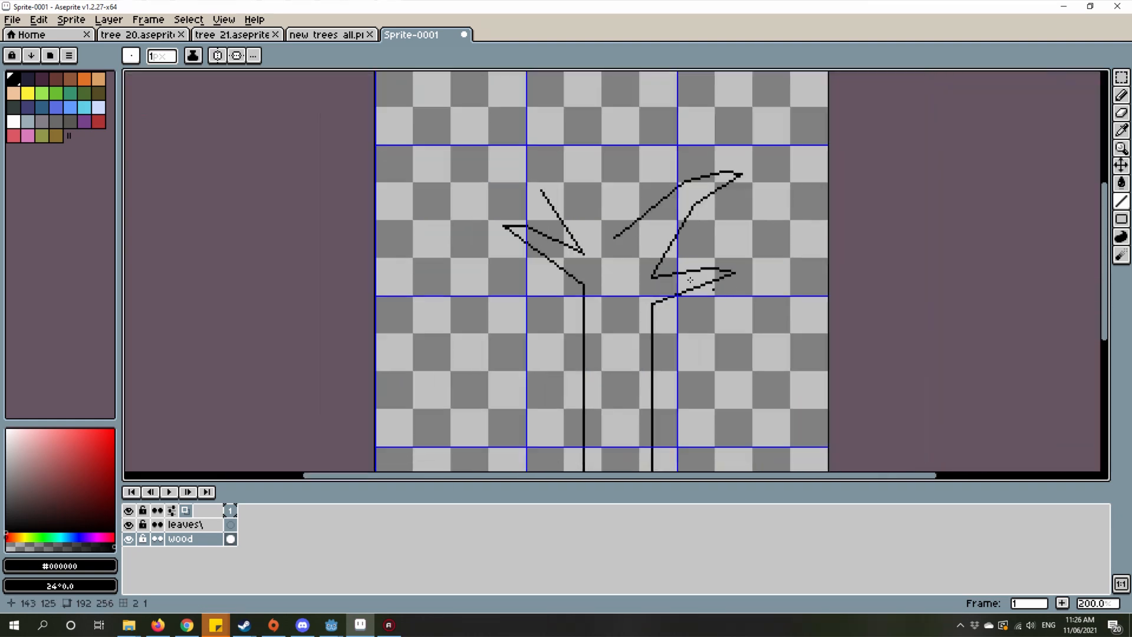
Step: Extend the upper left branch about 17 px up to a pointed tip and draw its upper edge down to meet the right branch at the fork
scroll(668, 270, "up", 2)
left_click_drag(669, 270, 809, 368)
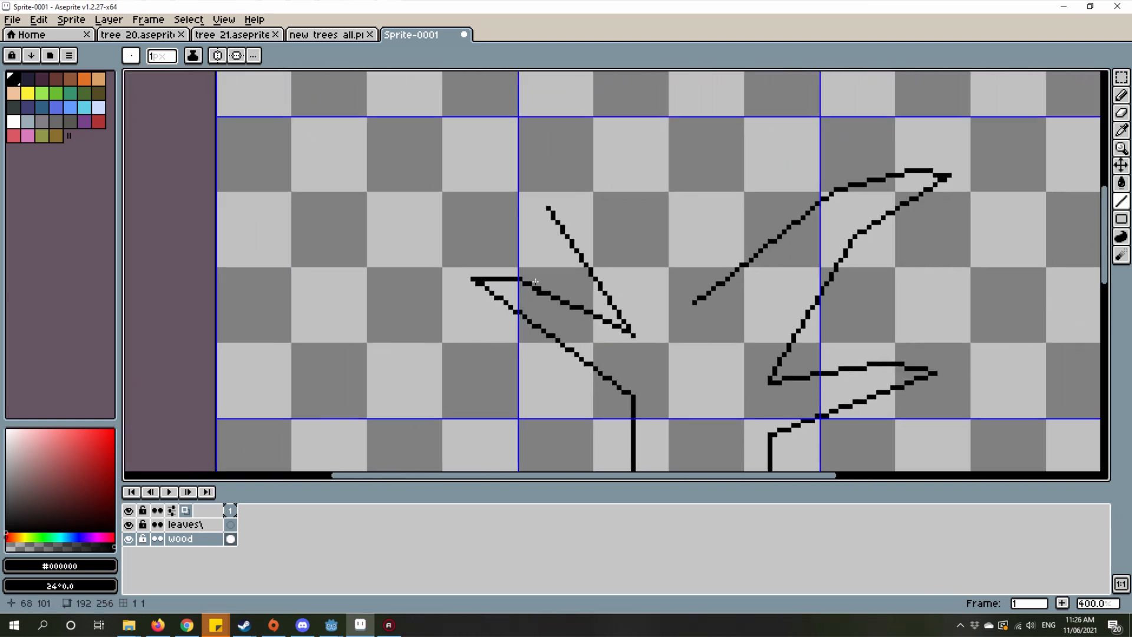
scroll(536, 281, "up", 5)
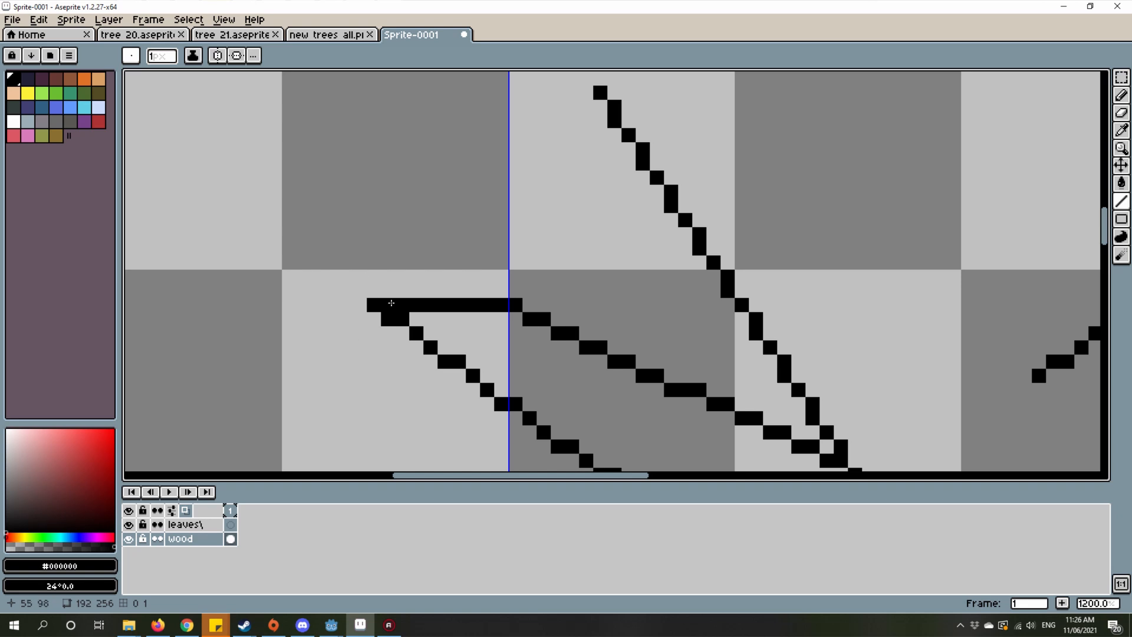
scroll(329, 174, "down", 3)
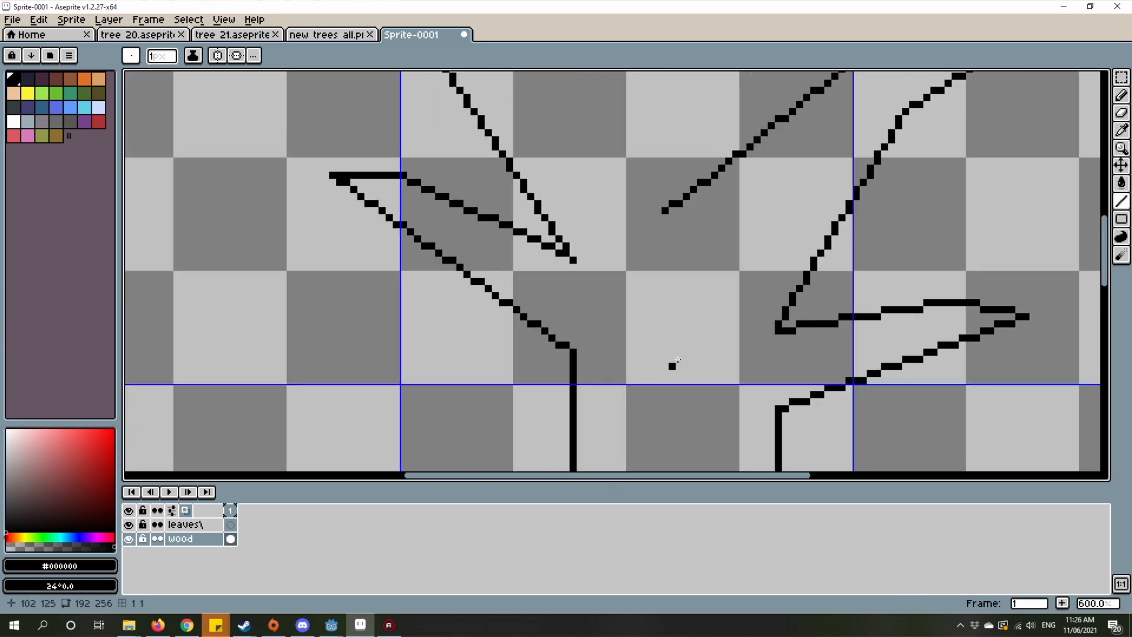
scroll(677, 361, "down", 4)
scroll(648, 265, "up", 4)
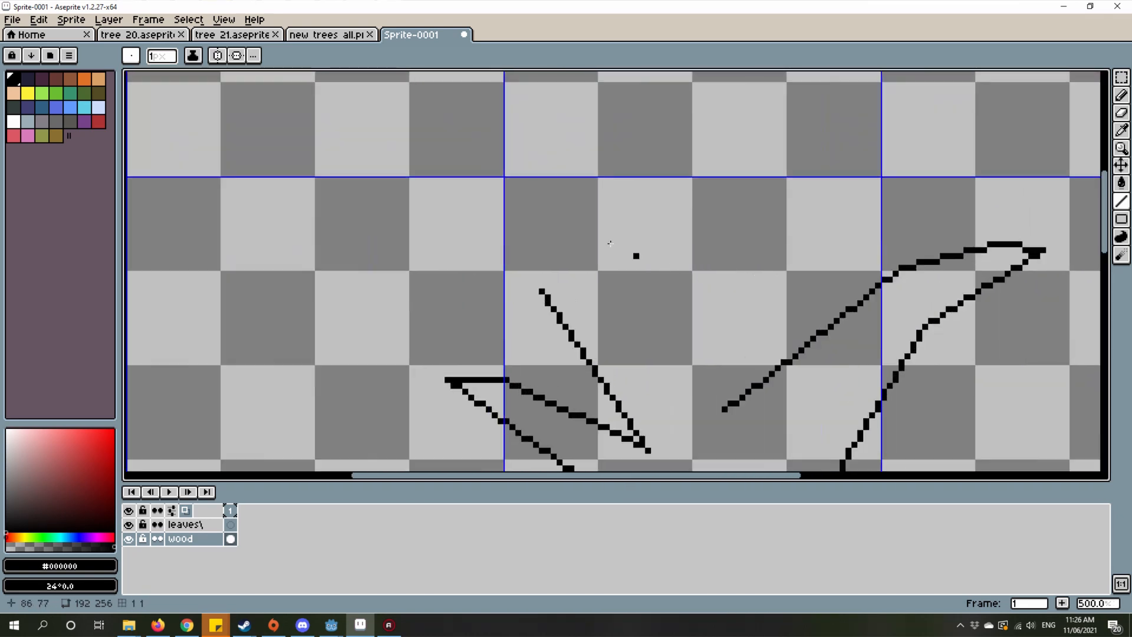
mouse_move(537, 295)
left_mouse_down()
mouse_move(545, 177)
mouse_move(515, 152)
mouse_move(499, 163)
mouse_move(506, 174)
mouse_move(594, 245)
mouse_move(706, 401)
mouse_move(744, 422)
mouse_move(686, 302)
mouse_move(683, 322)
mouse_move(755, 426)
mouse_move(749, 407)
mouse_move(765, 420)
mouse_move(778, 411)
mouse_move(812, 421)
mouse_move(800, 427)
mouse_move(750, 330)
left_mouse_up()
scroll(777, 411, "down", 4)
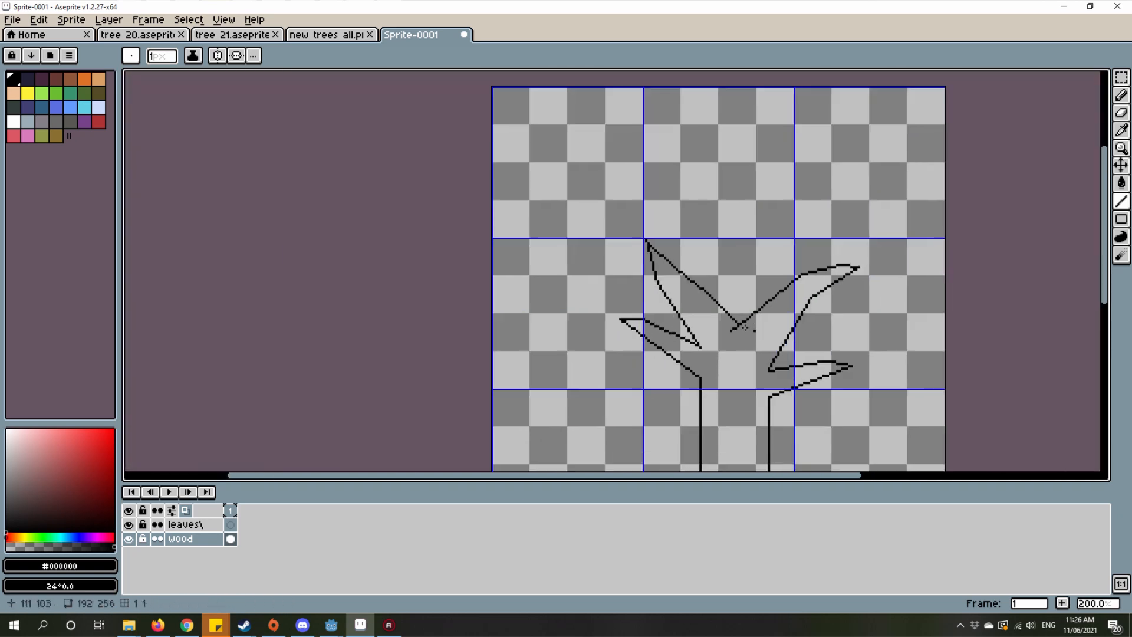
Step: Erase the stray outline pixels at the upper left branch's tip with the Eraser
scroll(646, 241, "up", 10)
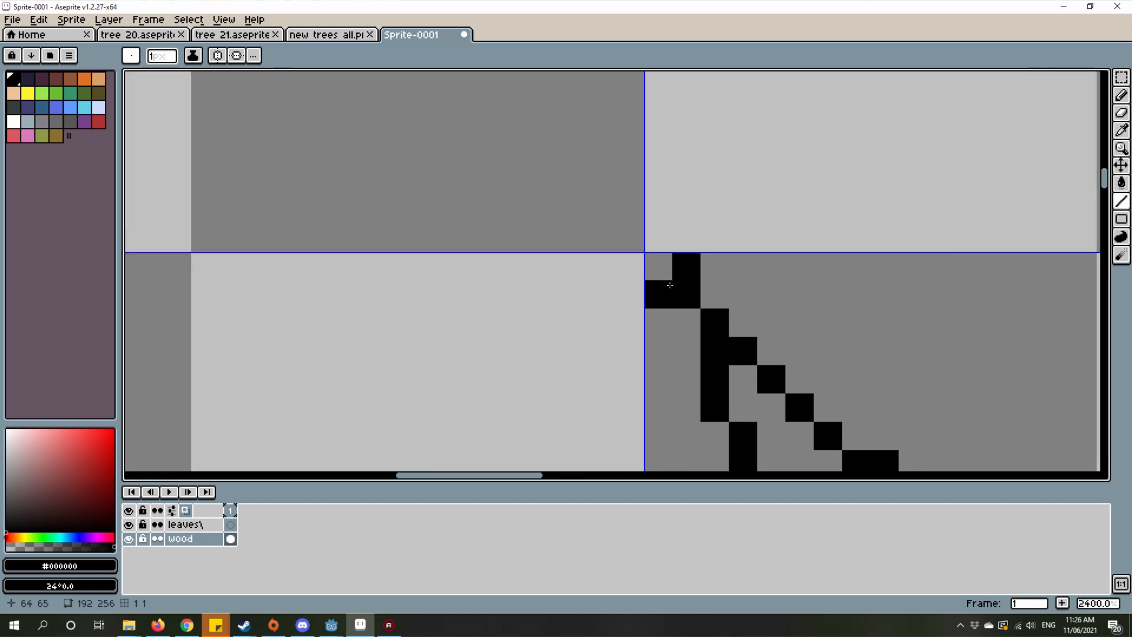
key("e")
left_click_drag(691, 296, 692, 222)
scroll(691, 222, "down", 10)
scroll(771, 198, "up", 2)
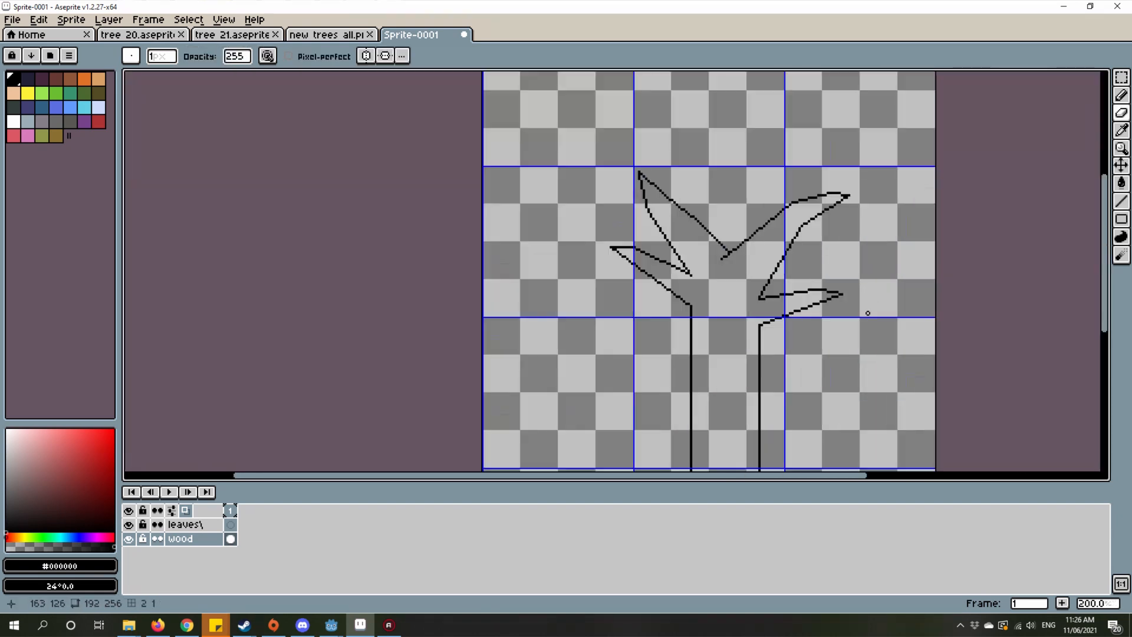
Step: Examine the tree outline's overall shape, from the roots to the four branches and the central fork
left_click_drag(601, 202, 642, 364)
scroll(723, 228, "down", 1)
scroll(622, 188, "down", 1)
scroll(737, 237, "up", 1)
scroll(687, 342, "down", 1)
scroll(649, 275, "up", 1)
scroll(687, 187, "down", 1)
scroll(630, 321, "up", 1)
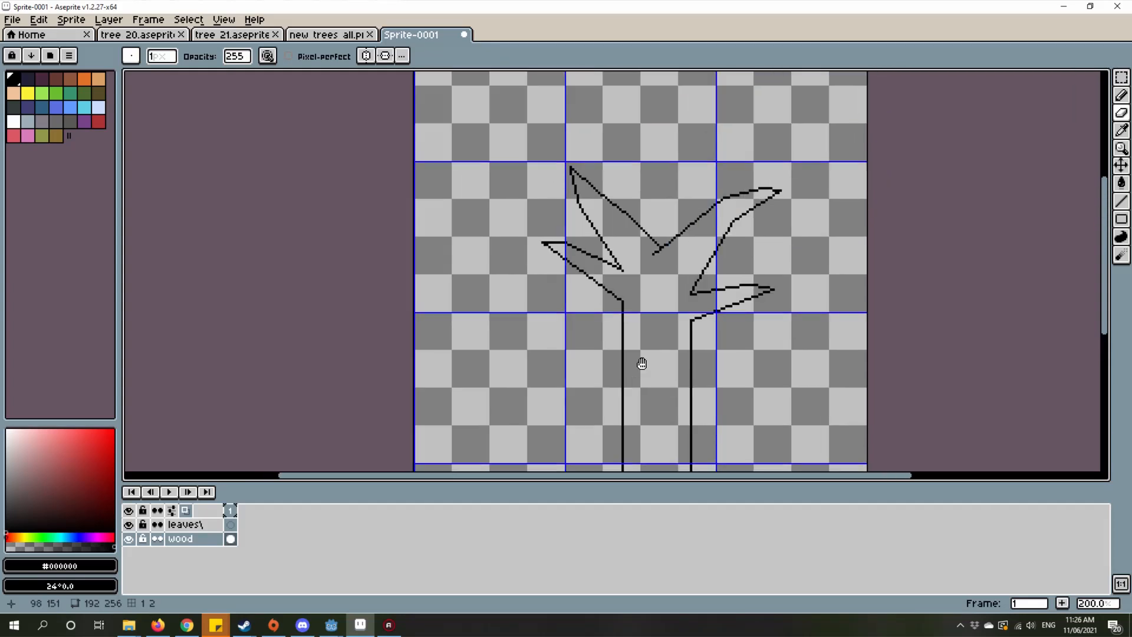
scroll(643, 367, "down", 1)
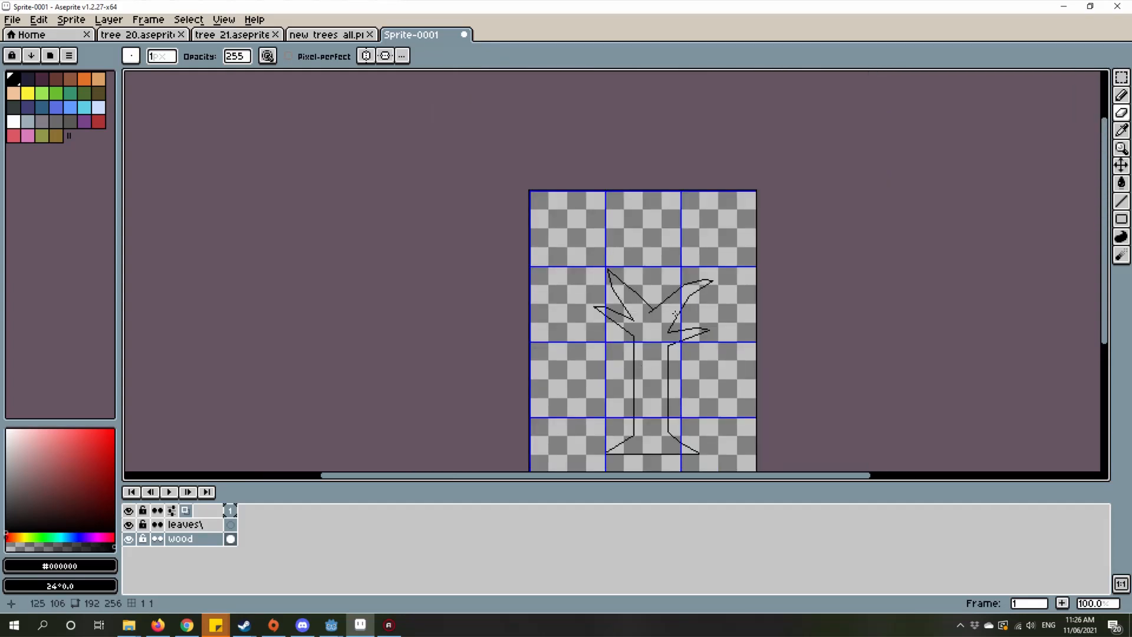
scroll(727, 318, "up", 3)
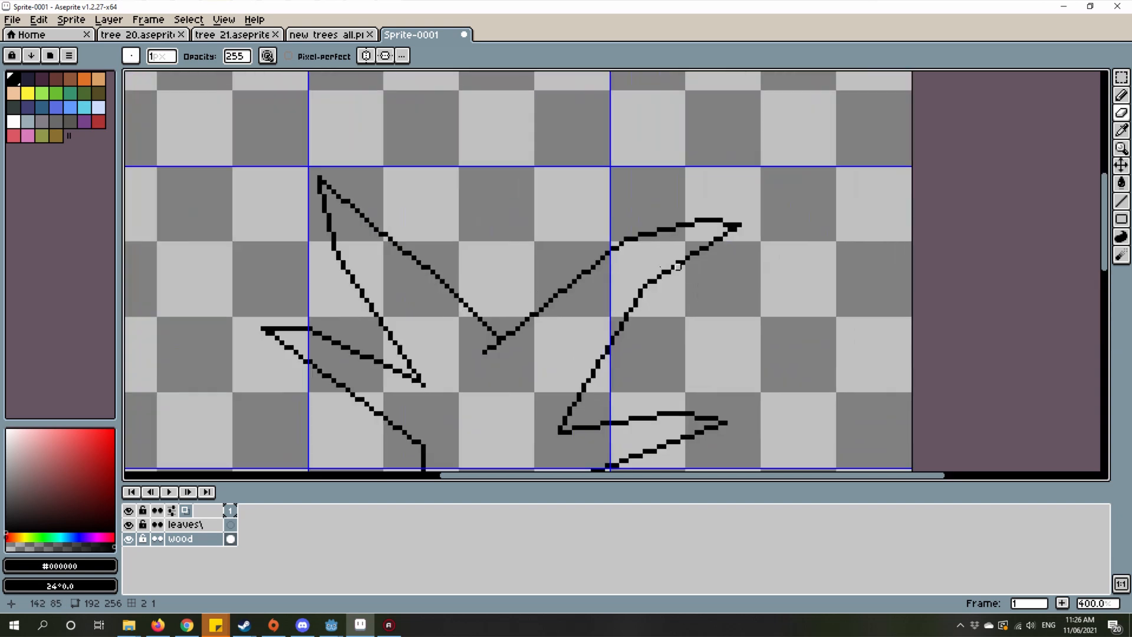
left_click_drag(596, 280, 659, 292)
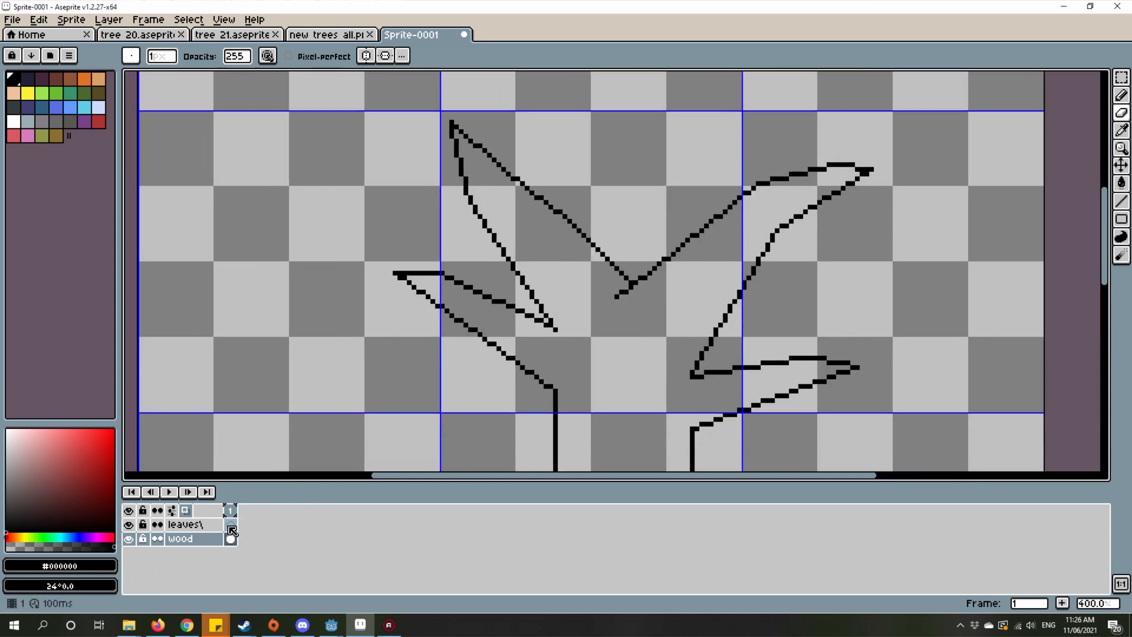
left_click_drag(619, 327, 700, 336)
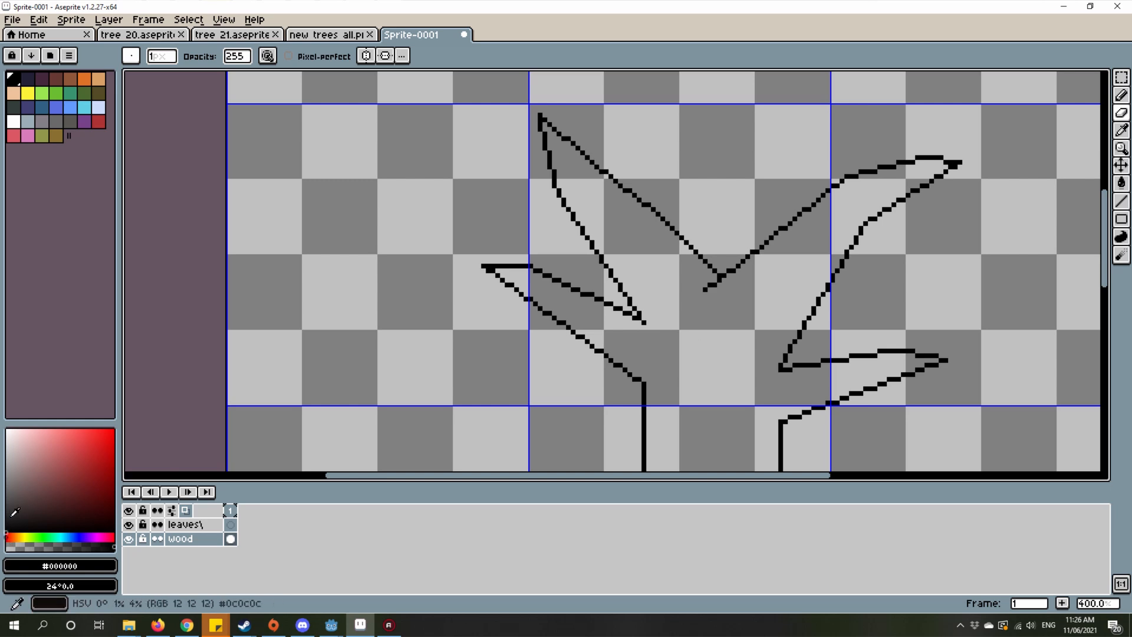
mouse_move(15, 512)
left_mouse_down()
mouse_move(5, 447)
mouse_move(6, 480)
mouse_move(66, 487)
mouse_move(6, 470)
left_mouse_up()
scroll(411, 356, "down", 1)
right_click(6, 472)
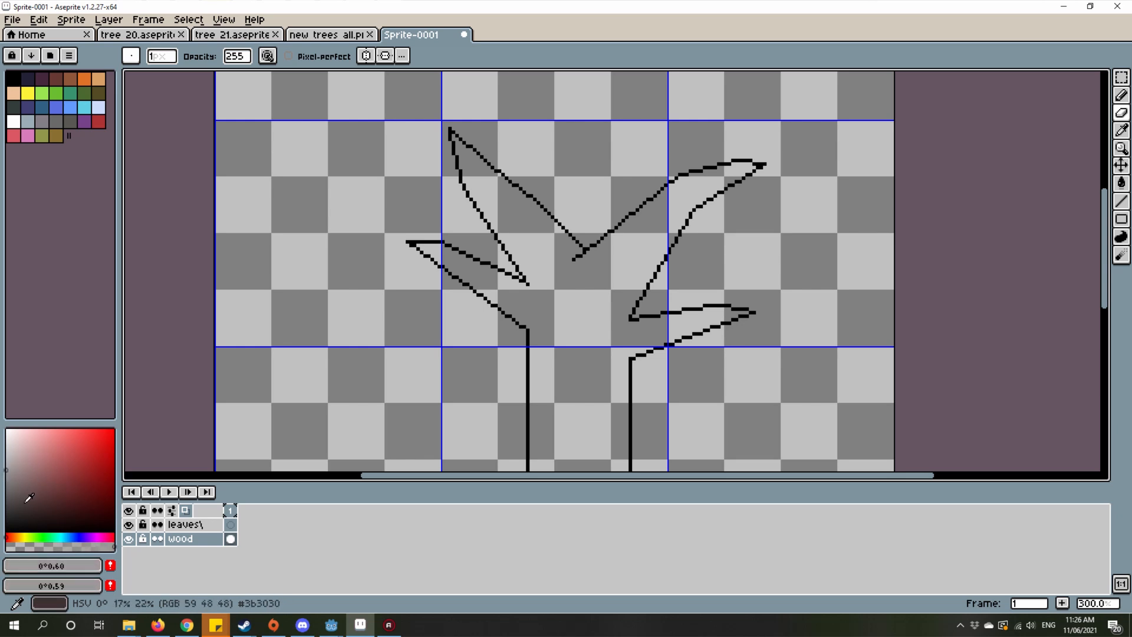
right_click(4, 519)
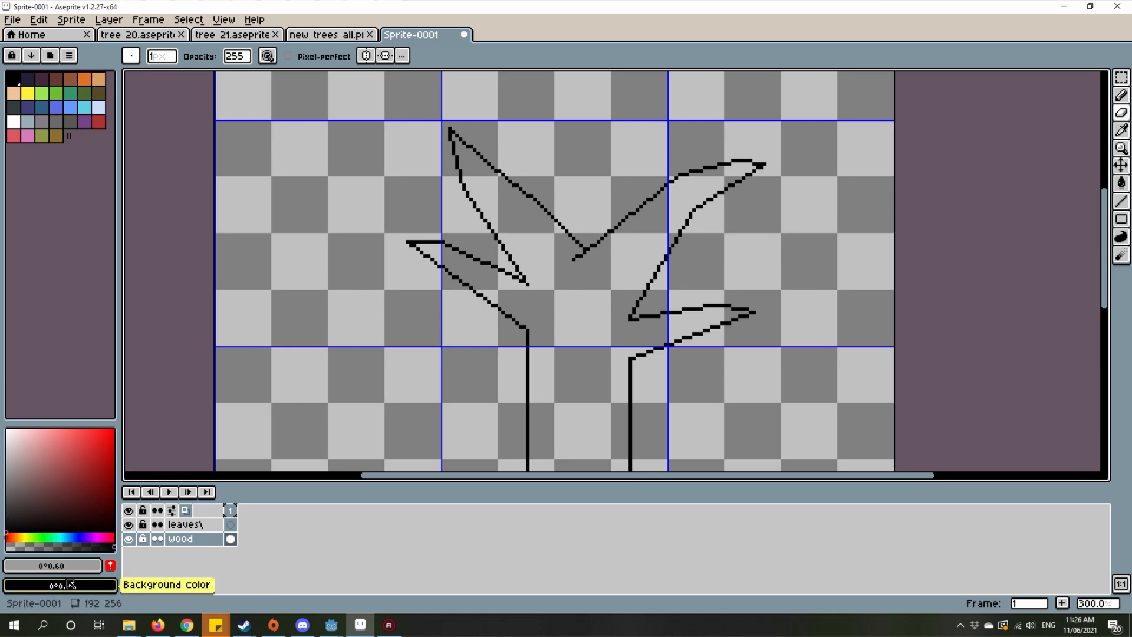
Step: Set the foreground color to a reddish brown, #903c13
left_click(16, 525)
left_click(15, 480)
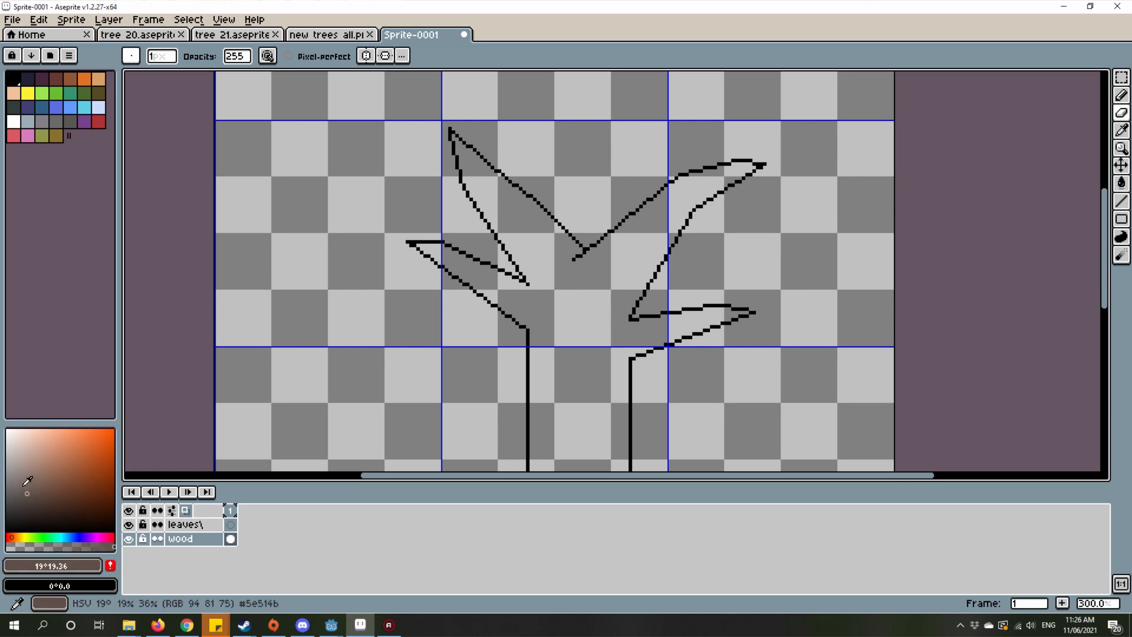
mouse_move(33, 474)
left_mouse_down()
mouse_move(99, 476)
mouse_move(116, 462)
left_mouse_up()
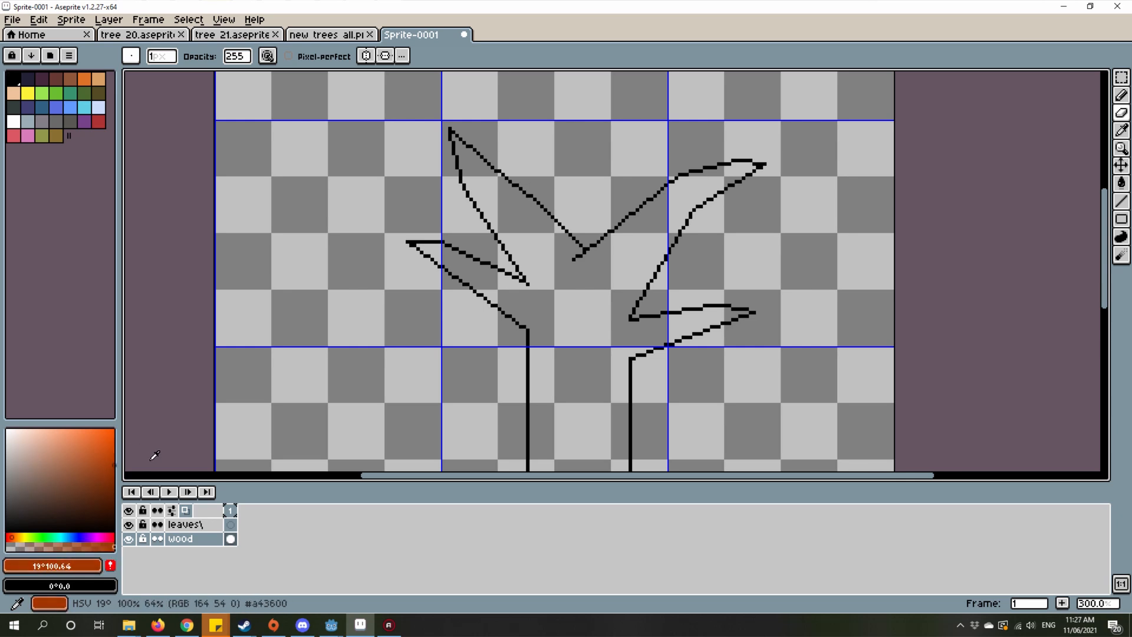
mouse_move(156, 470)
left_mouse_down()
mouse_move(12, 460)
mouse_move(99, 474)
left_mouse_up()
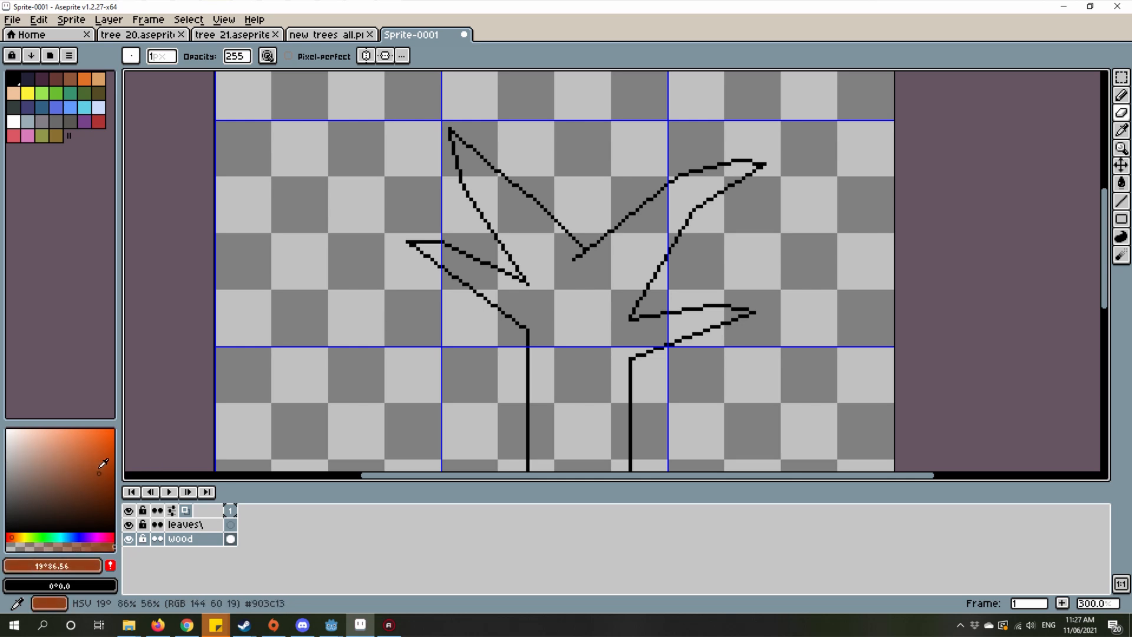
Step: Fill the inside of the whole tree outline with the brown foreground color using the Paint Bucket tool
scroll(639, 250, "up", 2)
key("g")
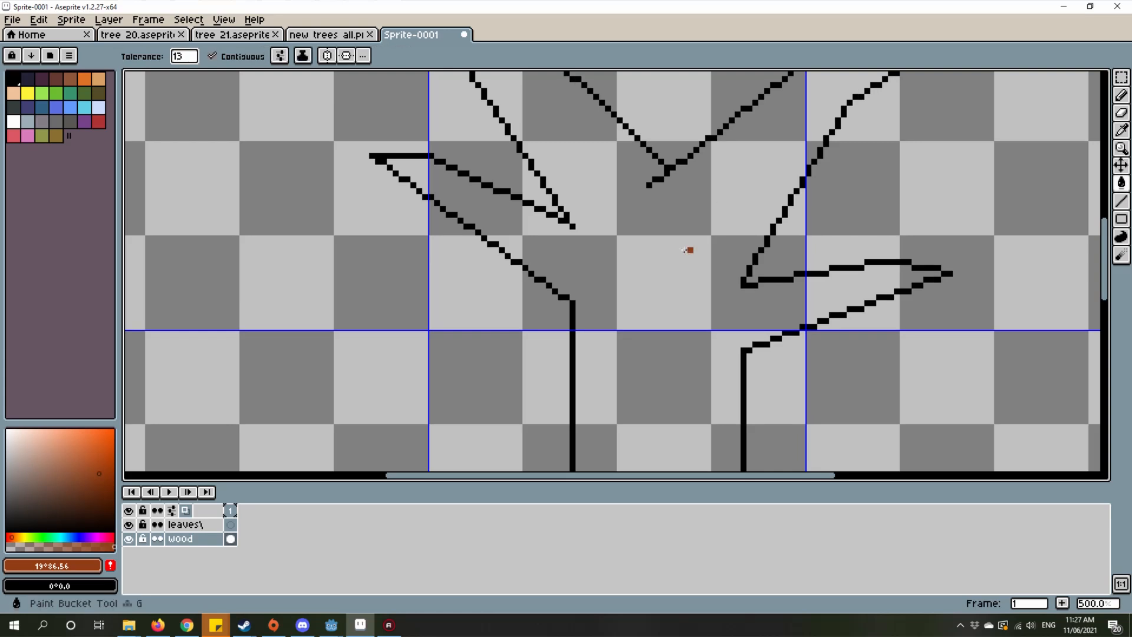
left_click(678, 260)
scroll(590, 295, "down", 2)
scroll(570, 307, "up", 1)
scroll(570, 308, "down", 6)
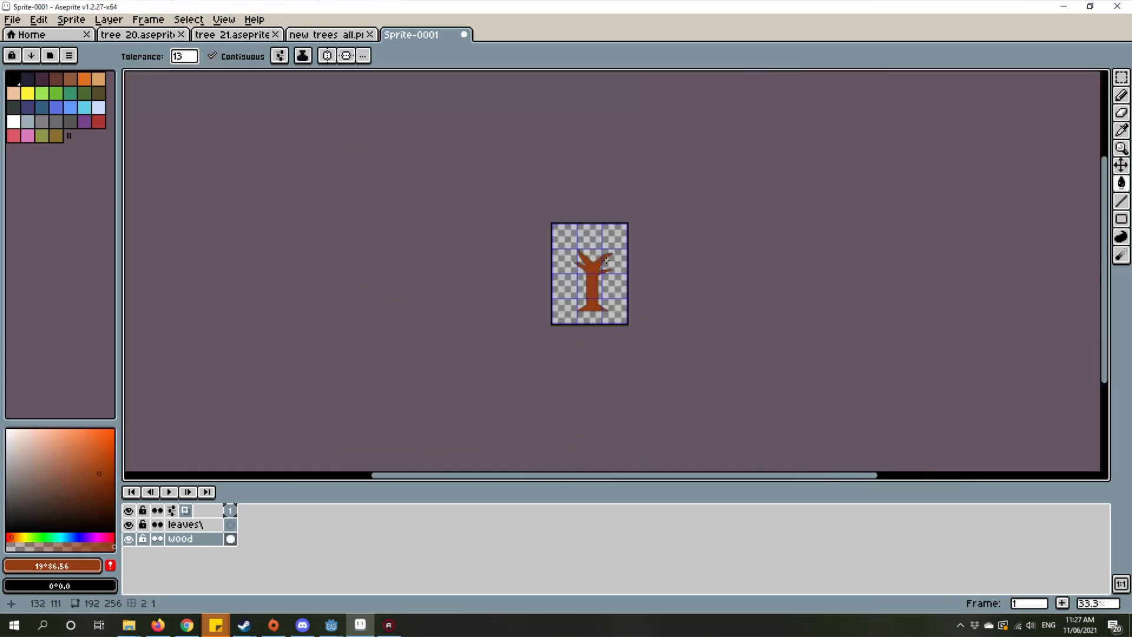
scroll(573, 297, "up", 4)
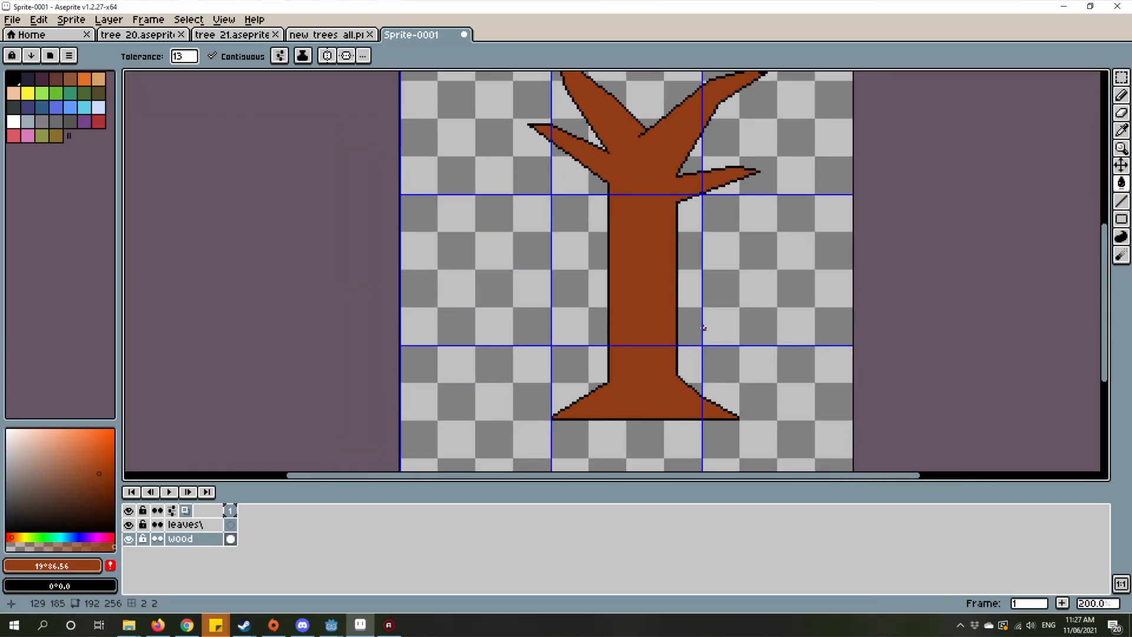
Step: Sample the outline's black and draw a short vertical line one pixel outside the trunk's left edge with the Line tool
left_click_drag(618, 223, 635, 411)
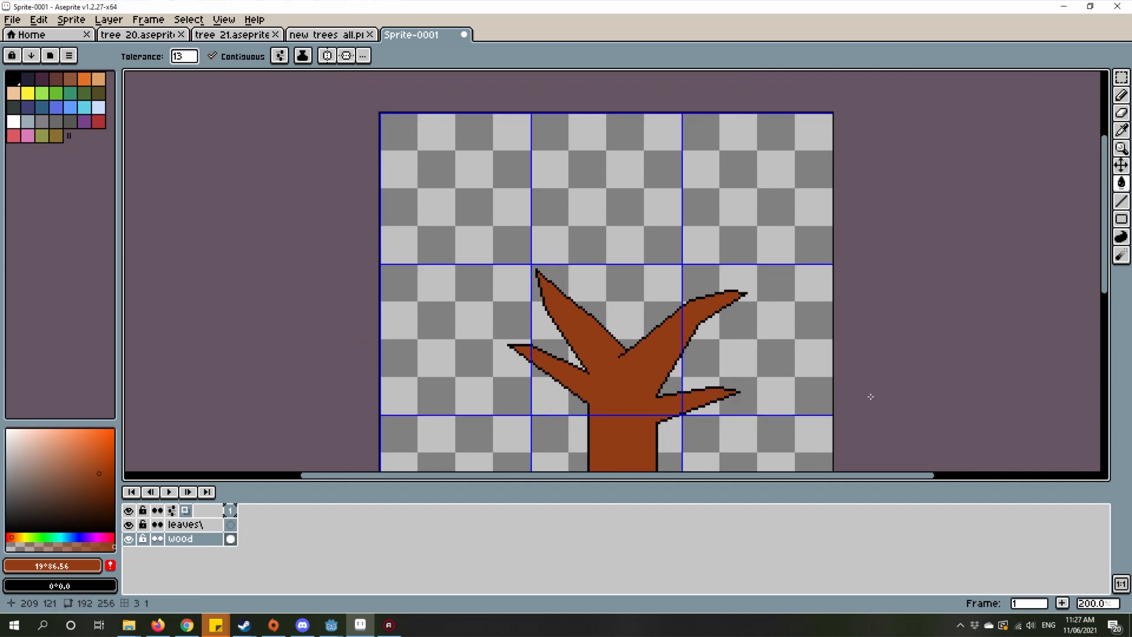
left_click_drag(806, 364, 830, 284)
scroll(662, 294, "up", 1)
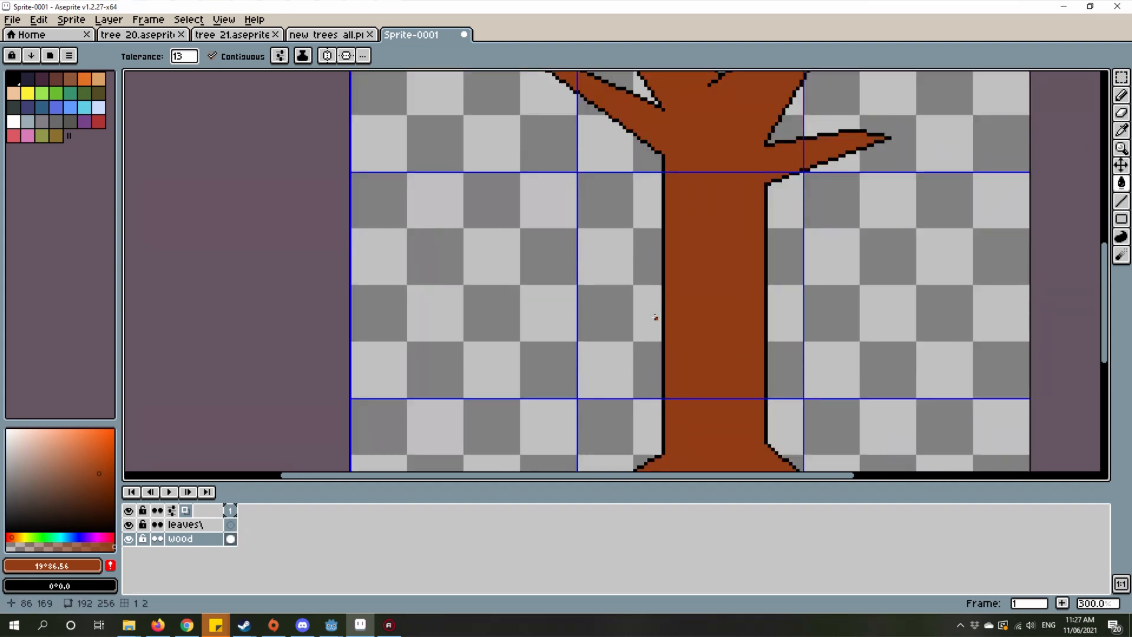
scroll(658, 301, "up", 4)
key("i")
left_click(682, 228)
left_click(676, 228)
key("l")
left_click_drag(666, 220, 663, 323)
scroll(682, 219, "up", 4)
Step: Sample the trunk's brown and draw a line over the old black edge inside the new bump on the trunk's left side
key("i")
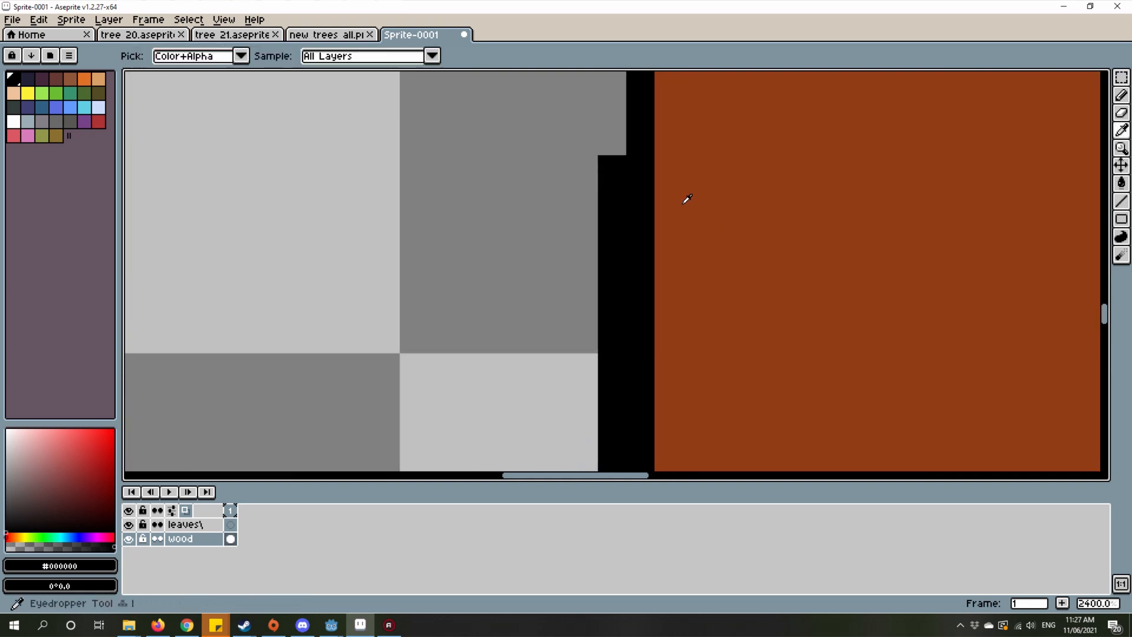
left_click(687, 199)
key("l")
left_click_drag(643, 168, 646, 443)
scroll(738, 303, "down", 6)
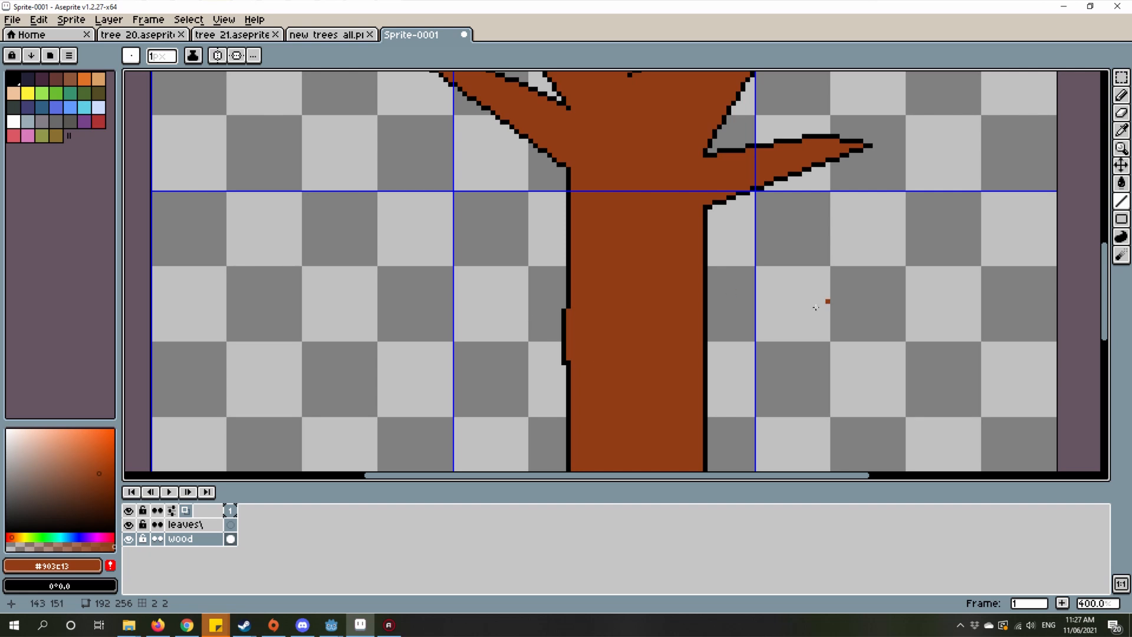
Step: Sample the outline's black and extend the bump's outline one pixel upward to close its upper corner on the trunk's left edge
scroll(816, 307, "up", 5)
key("i")
scroll(645, 289, "down", 7)
scroll(642, 256, "up", 5)
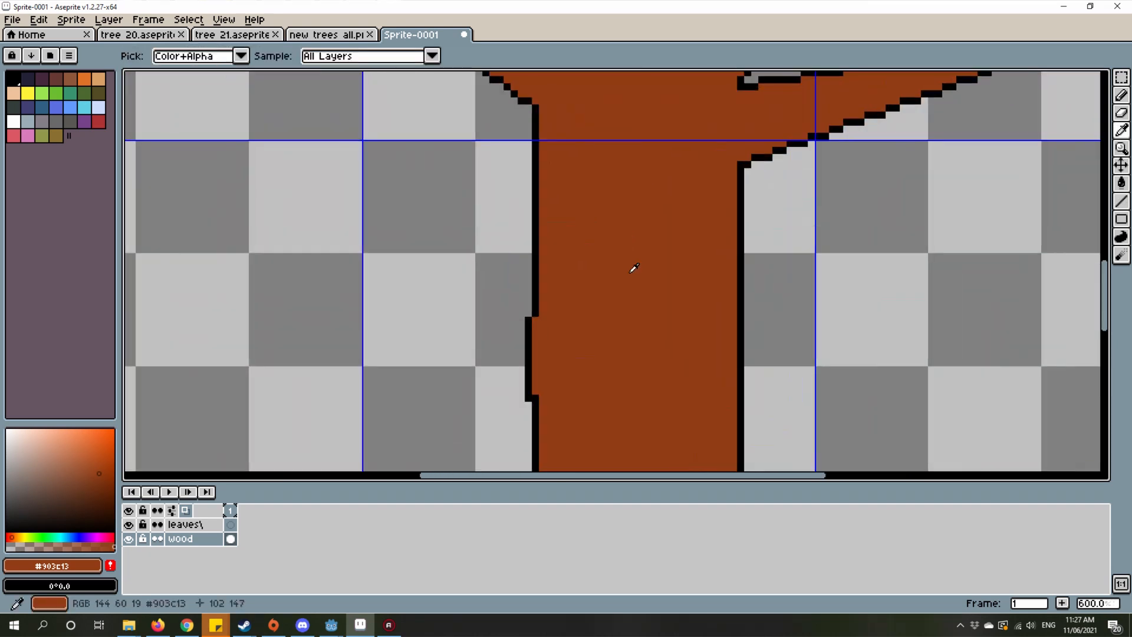
key("l")
key("i")
scroll(745, 313, "up", 4)
left_click(733, 314)
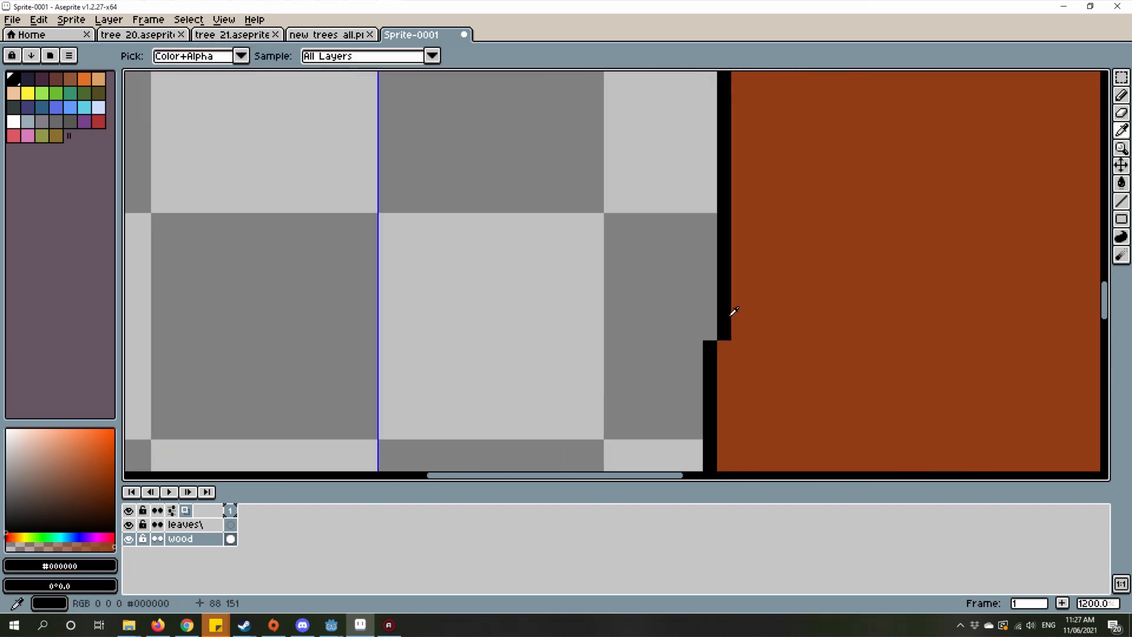
scroll(733, 318, "down", 4)
scroll(737, 312, "up", 4)
key("b")
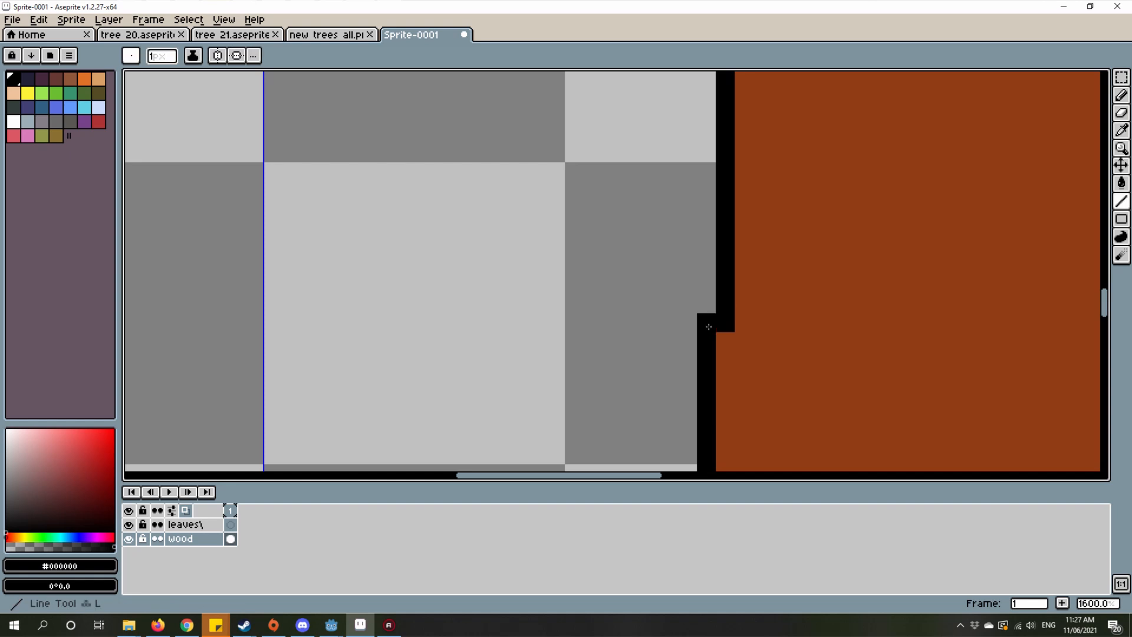
scroll(708, 321, "down", 3)
scroll(712, 322, "up", 1)
left_click_drag(704, 417, 693, 360)
scroll(701, 391, "up", 3)
scroll(711, 399, "down", 4)
scroll(795, 333, "down", 4)
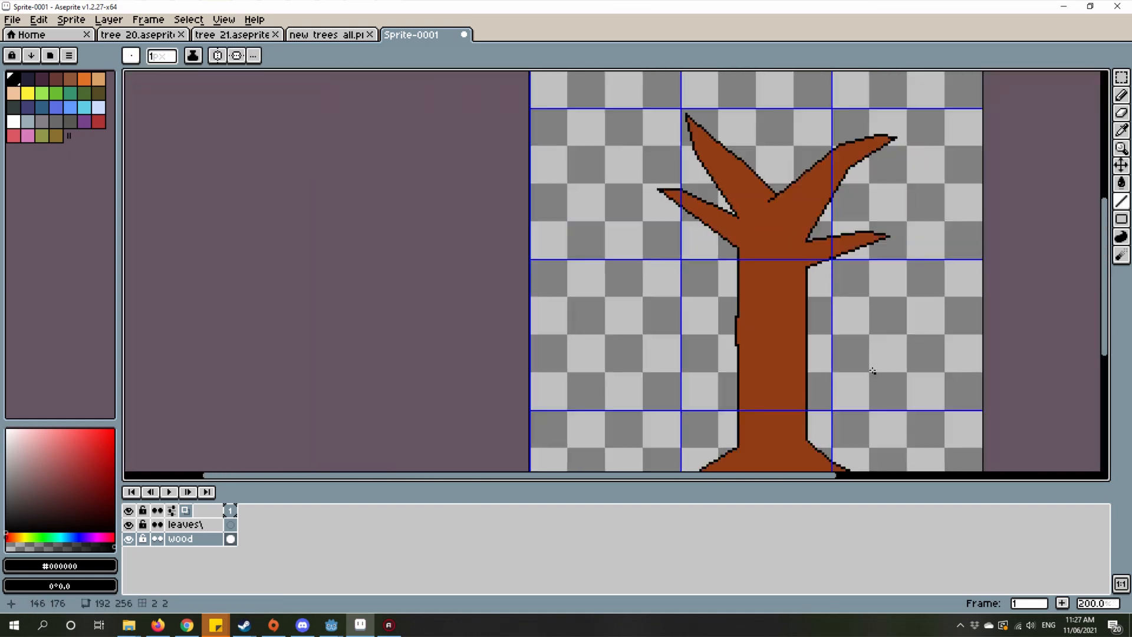
Step: Set the hue of the black foreground color to 27°, in the orange range
scroll(678, 300, "up", 3)
scroll(681, 295, "down", 4)
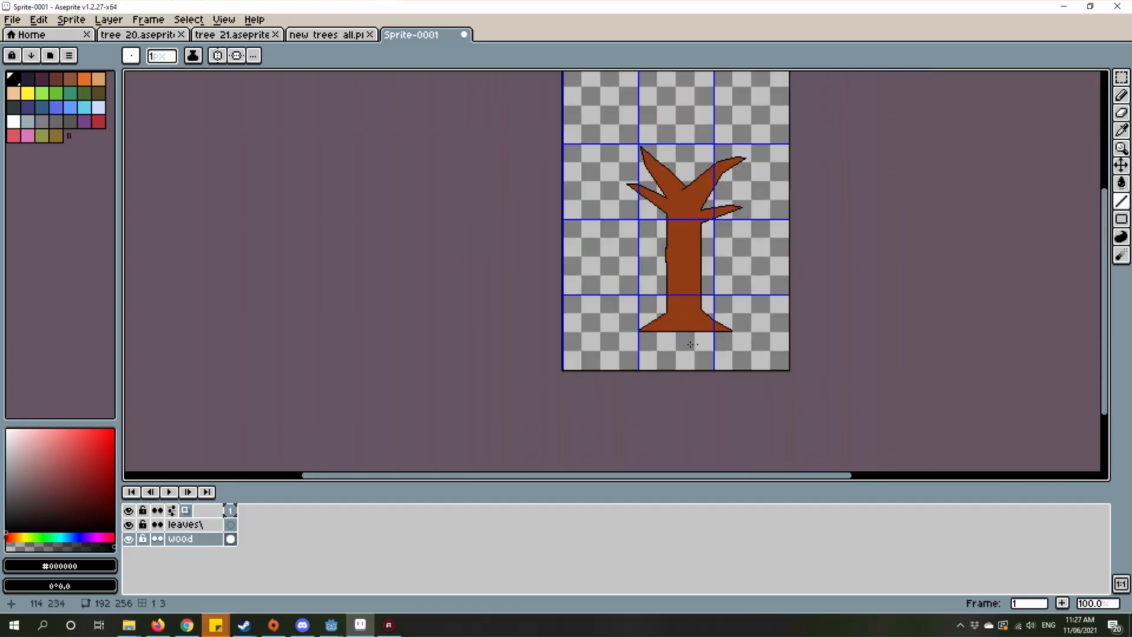
scroll(688, 271, "up", 5)
scroll(686, 409, "down", 3)
left_click_drag(618, 239, 572, 366)
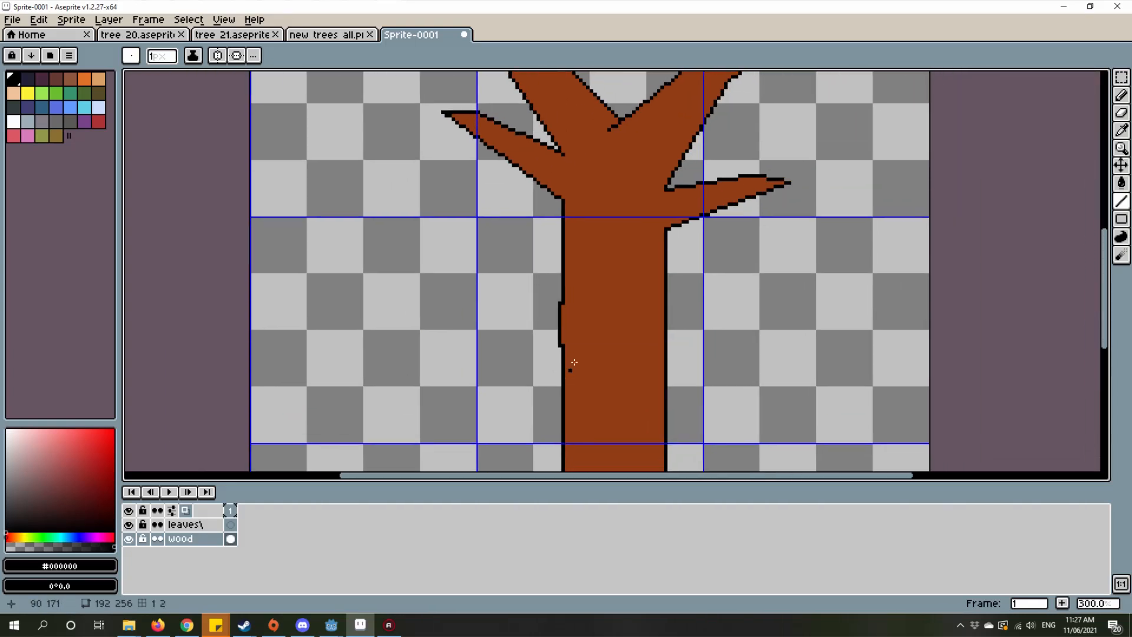
scroll(572, 366, "down", 1)
left_click_drag(600, 277, 607, 257)
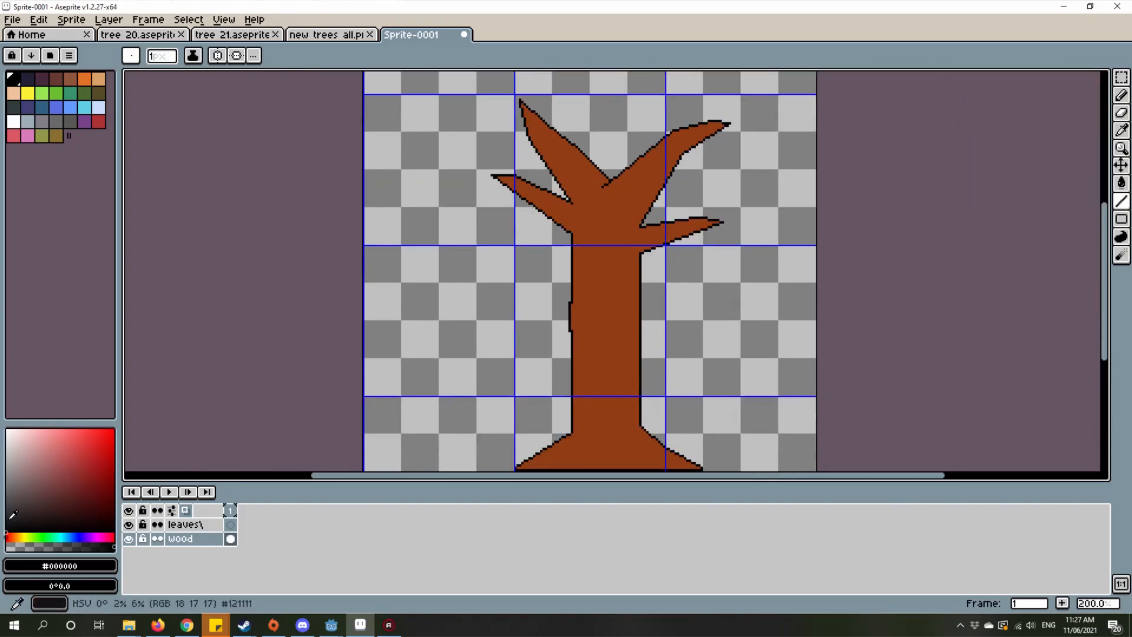
left_click(13, 536)
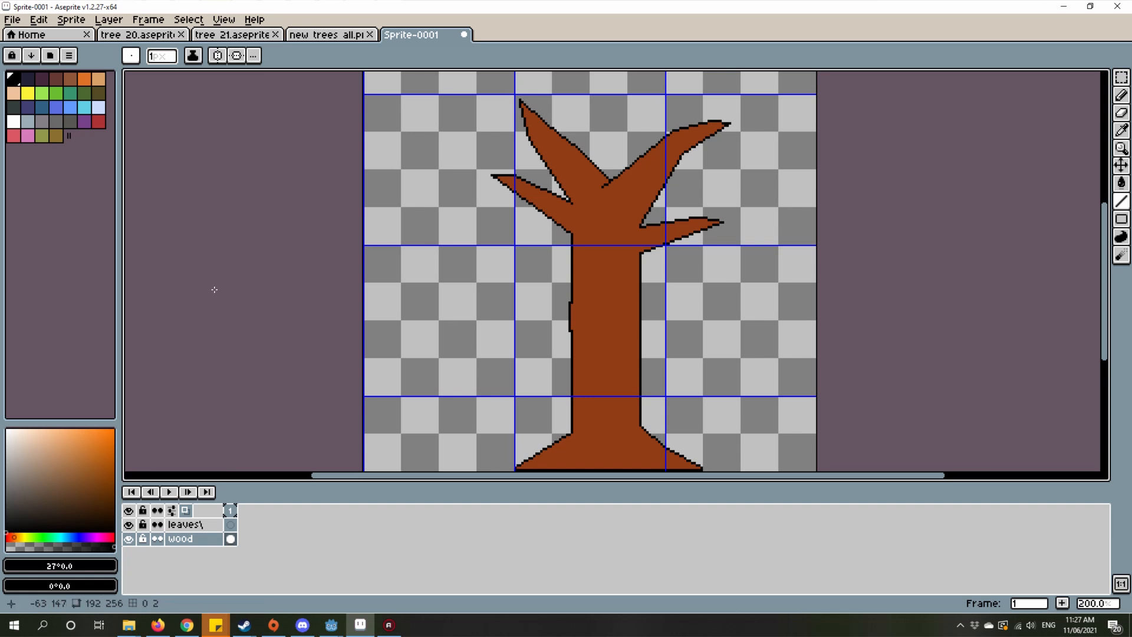
Step: Open the new trees all.png reference sheet and examine the bark marks and green moss patches on the dark gray tree
left_click(313, 34)
scroll(594, 201, "up", 5)
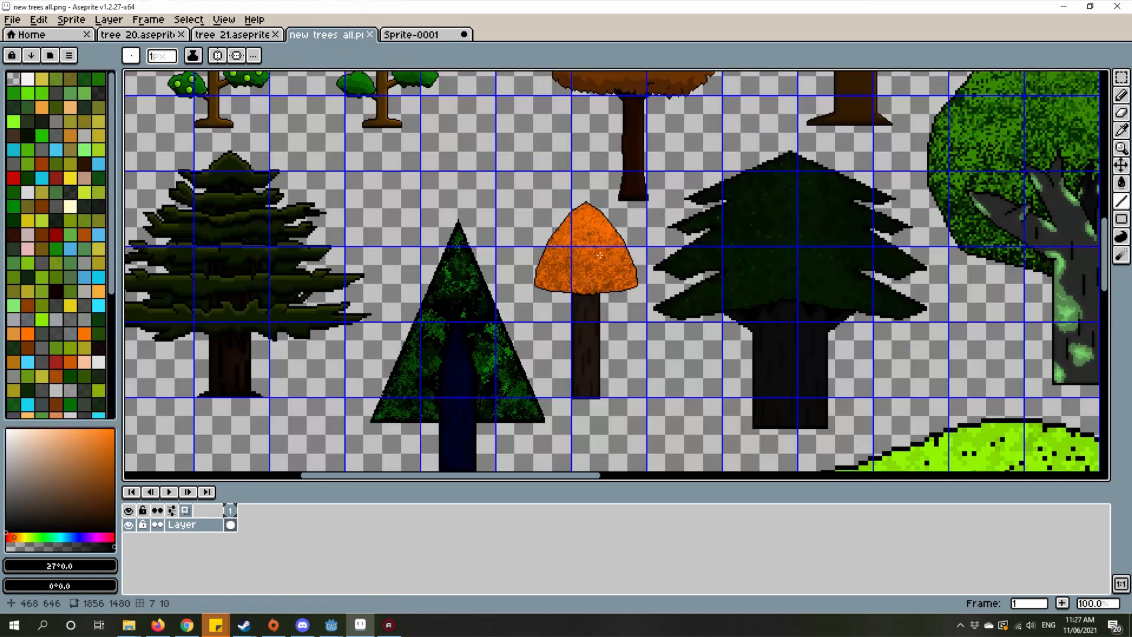
left_click_drag(827, 250, 564, 210)
scroll(564, 210, "down", 5)
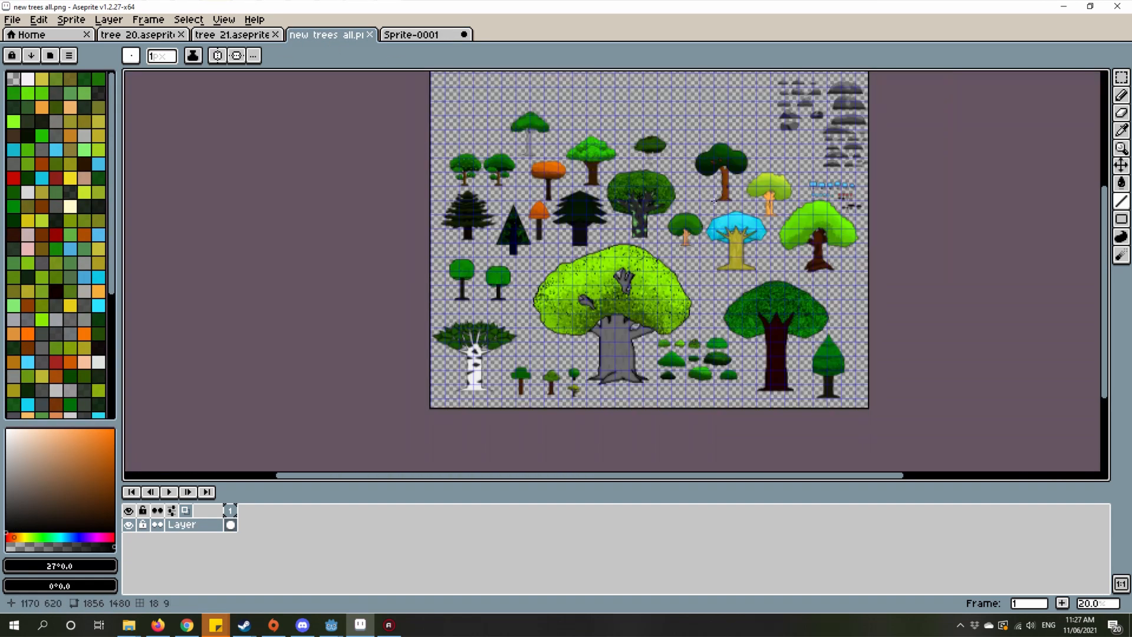
scroll(647, 210, "up", 3)
left_click_drag(647, 210, 441, 202)
scroll(386, 183, "up", 5)
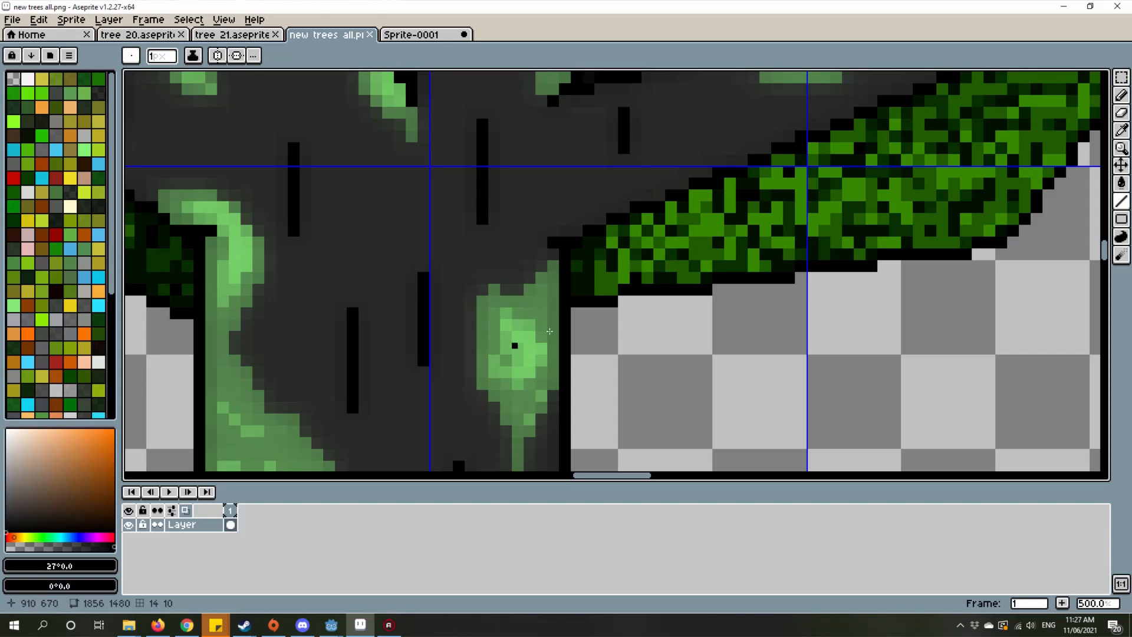
left_click_drag(550, 332, 780, 293)
scroll(764, 308, "down", 3)
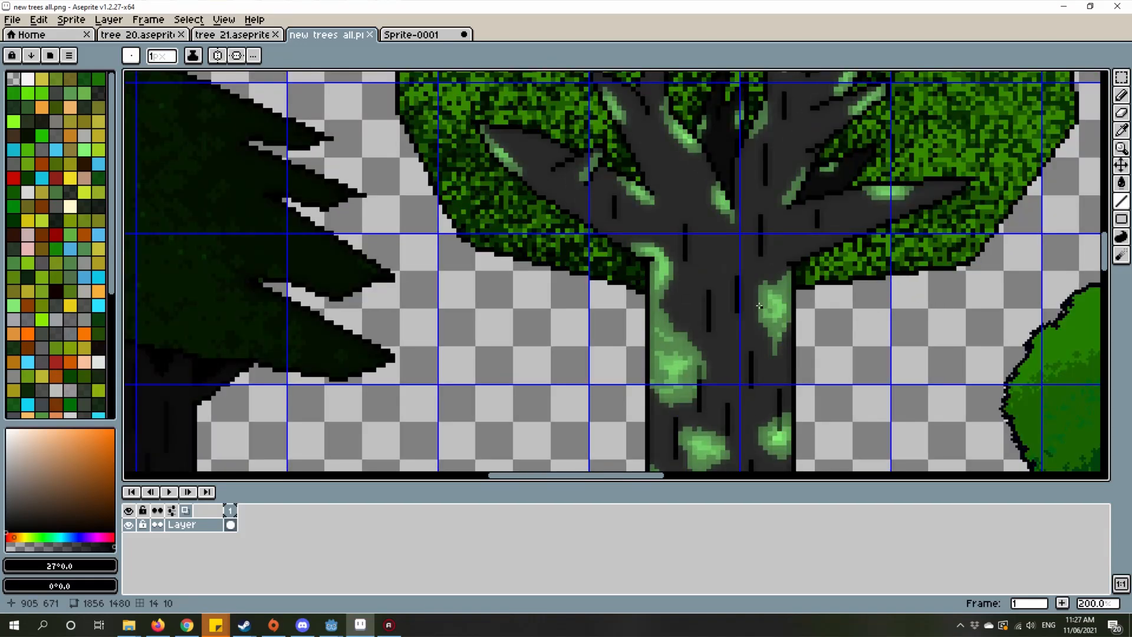
scroll(848, 305, "up", 3)
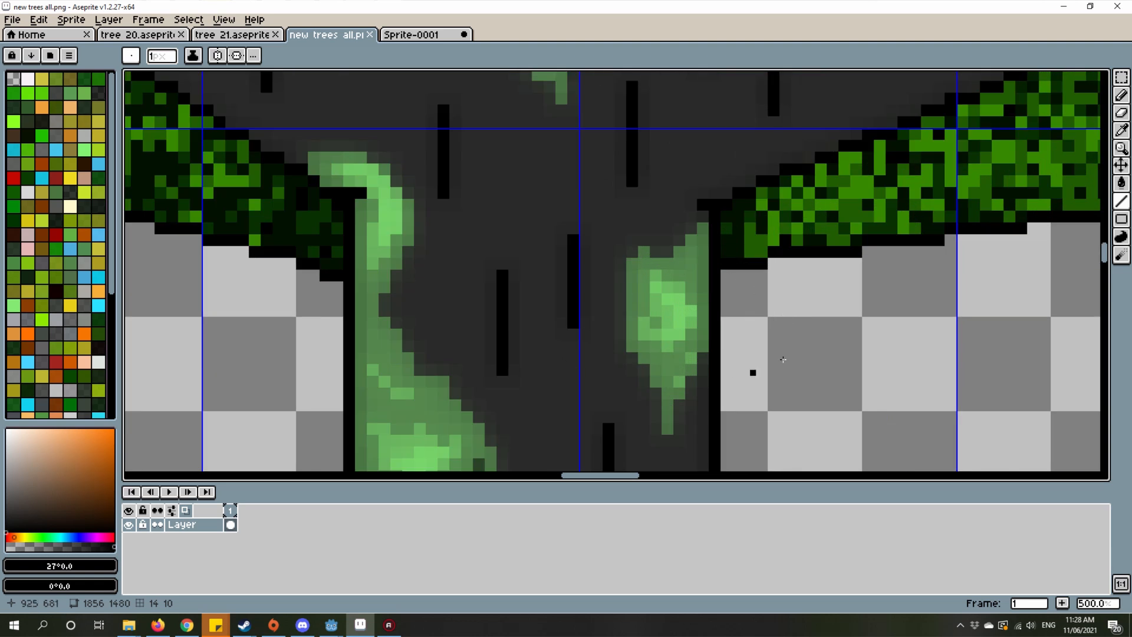
scroll(878, 367, "down", 5)
Step: Examine the trunks and crowns of the brown, orange-trunked and blue-leaved trees in the reference sheet
left_click_drag(877, 367, 493, 327)
scroll(493, 326, "up", 3)
scroll(507, 326, "down", 3)
left_click_drag(362, 314, 583, 355)
left_click_drag(633, 241, 654, 330)
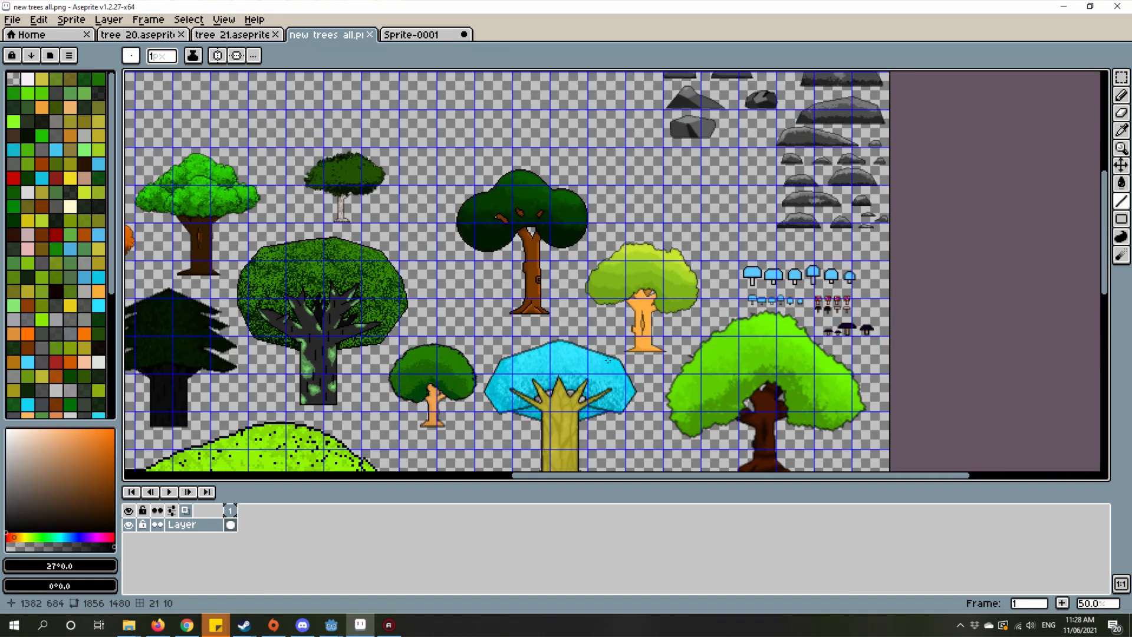
scroll(654, 330, "up", 2)
left_click_drag(585, 345, 696, 345)
scroll(649, 302, "down", 1)
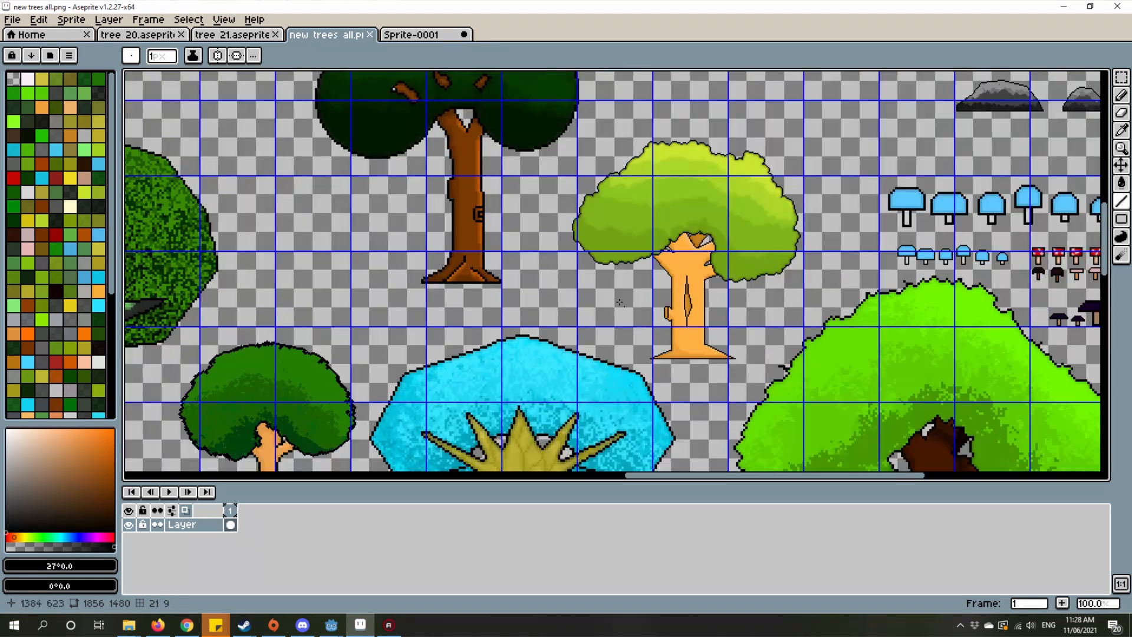
left_click_drag(582, 313, 733, 256)
scroll(673, 308, "down", 1)
scroll(705, 280, "down", 2)
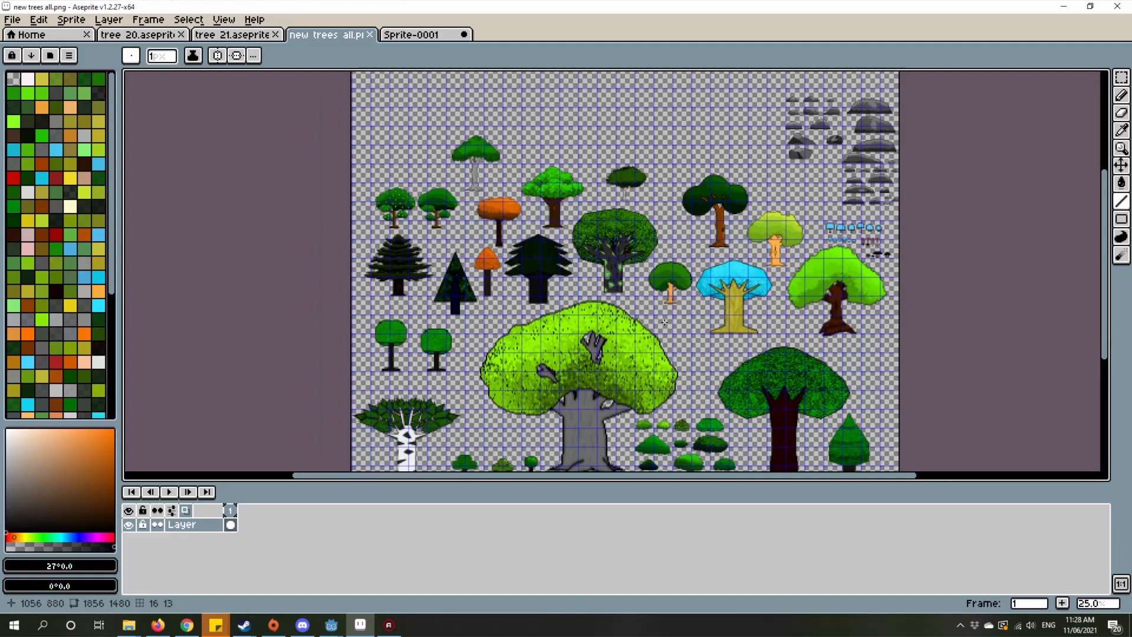
Step: Examine the large trees and bushes in the reference sheet's lower part, including the dark red trunk and the white birch
scroll(731, 257, "down", 2)
scroll(605, 373, "up", 1)
left_click_drag(607, 371, 675, 325)
scroll(568, 377, "up", 2)
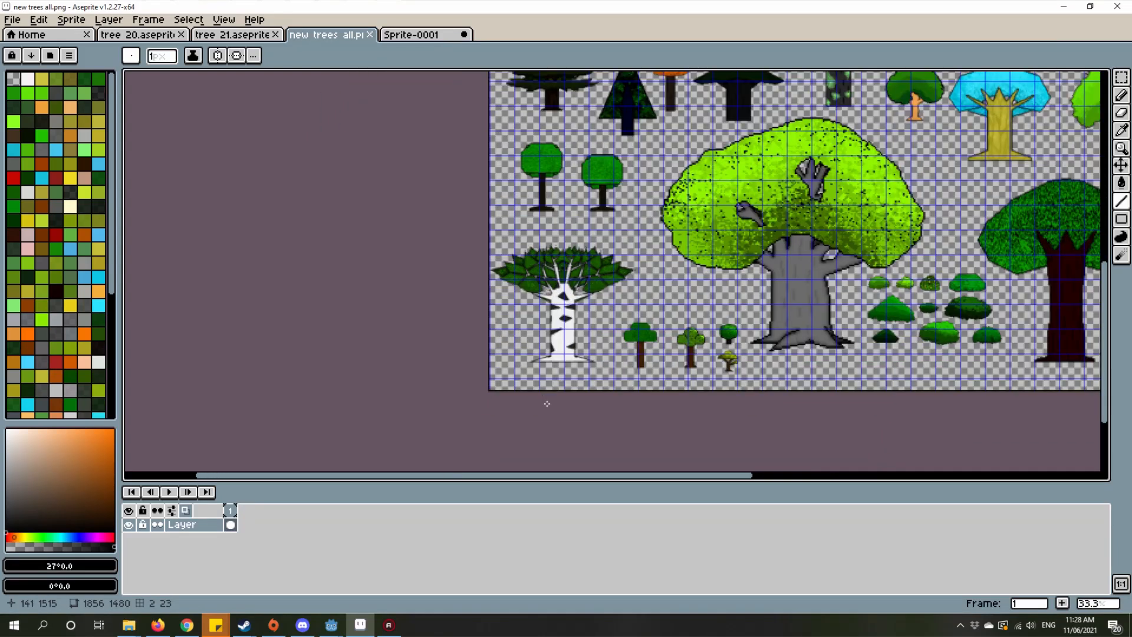
scroll(587, 386, "down", 2)
left_click_drag(837, 334, 683, 370)
scroll(683, 370, "up", 2)
scroll(690, 370, "up", 3)
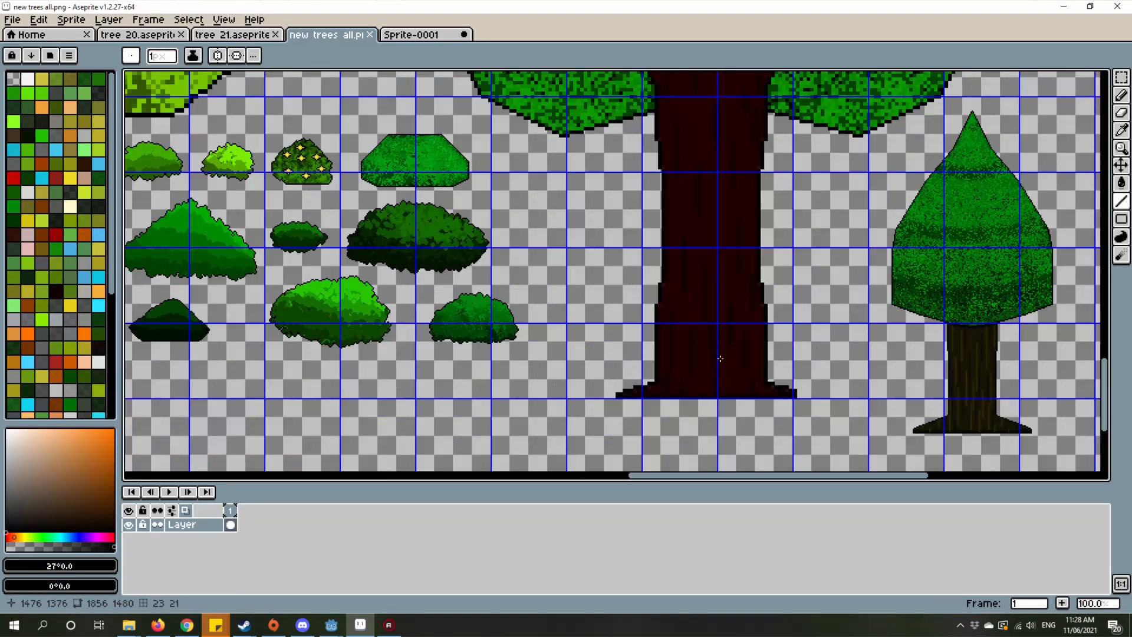
scroll(702, 371, "down", 3)
left_click_drag(534, 367, 695, 390)
scroll(695, 390, "down", 1)
left_click_drag(525, 346, 641, 383)
scroll(641, 383, "up", 2)
left_click_drag(556, 358, 743, 342)
scroll(743, 342, "down", 1)
left_click_drag(599, 379, 813, 392)
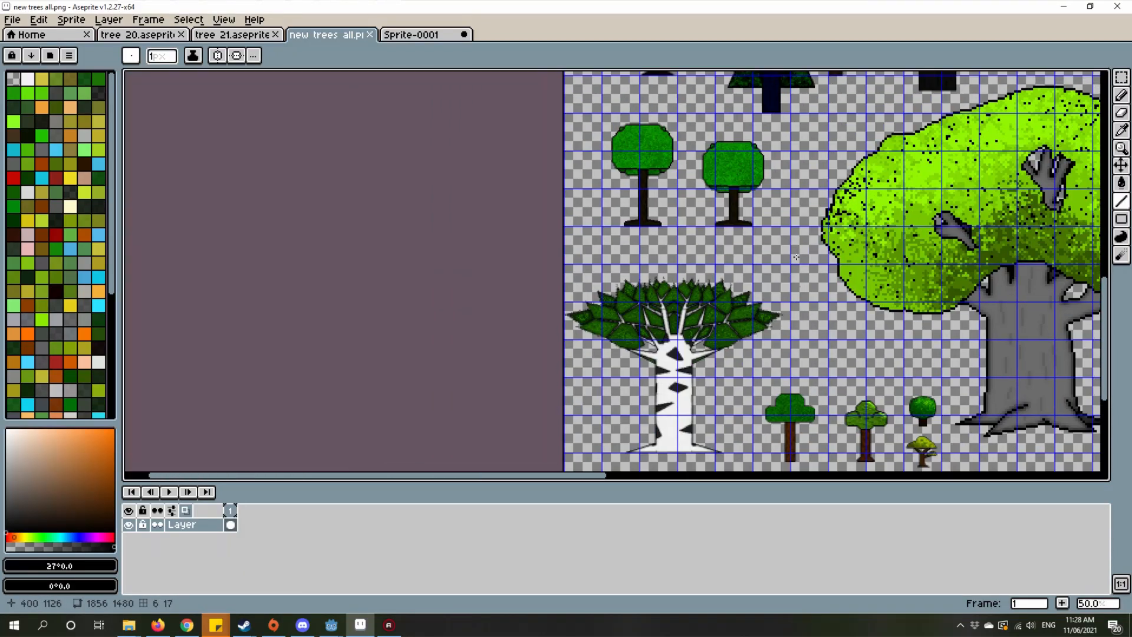
Step: Examine the two small trees with rounded green crowns and thin dark trunks in the reference sheet
left_click_drag(631, 187, 600, 305)
scroll(613, 316, "up", 3)
scroll(771, 352, "down", 2)
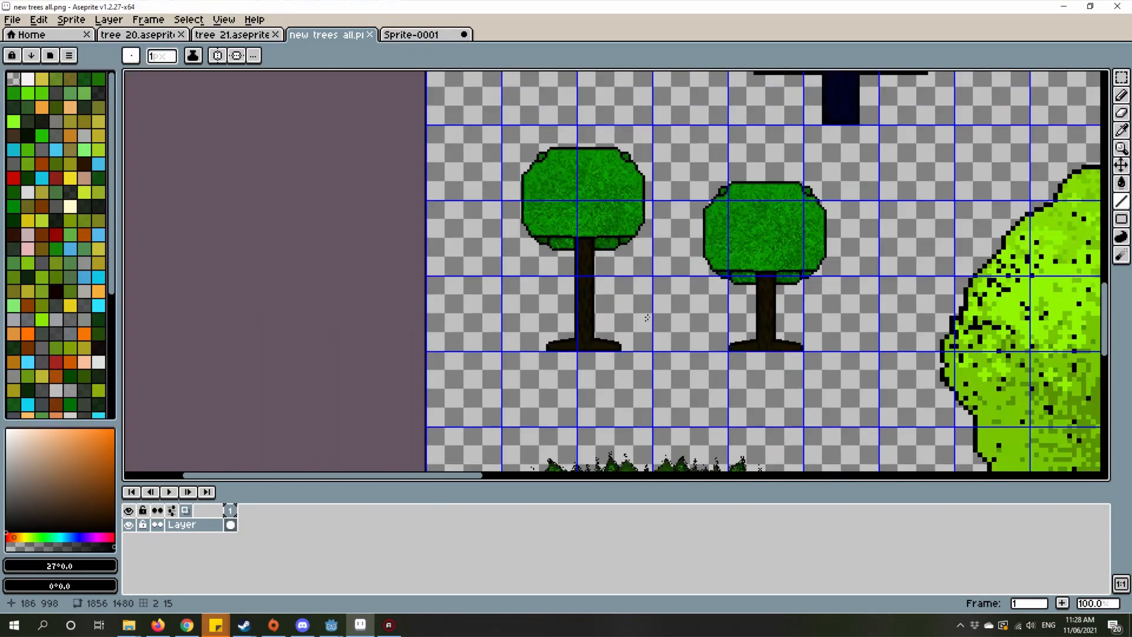
scroll(720, 318, "up", 1)
left_click_drag(720, 318, 698, 344)
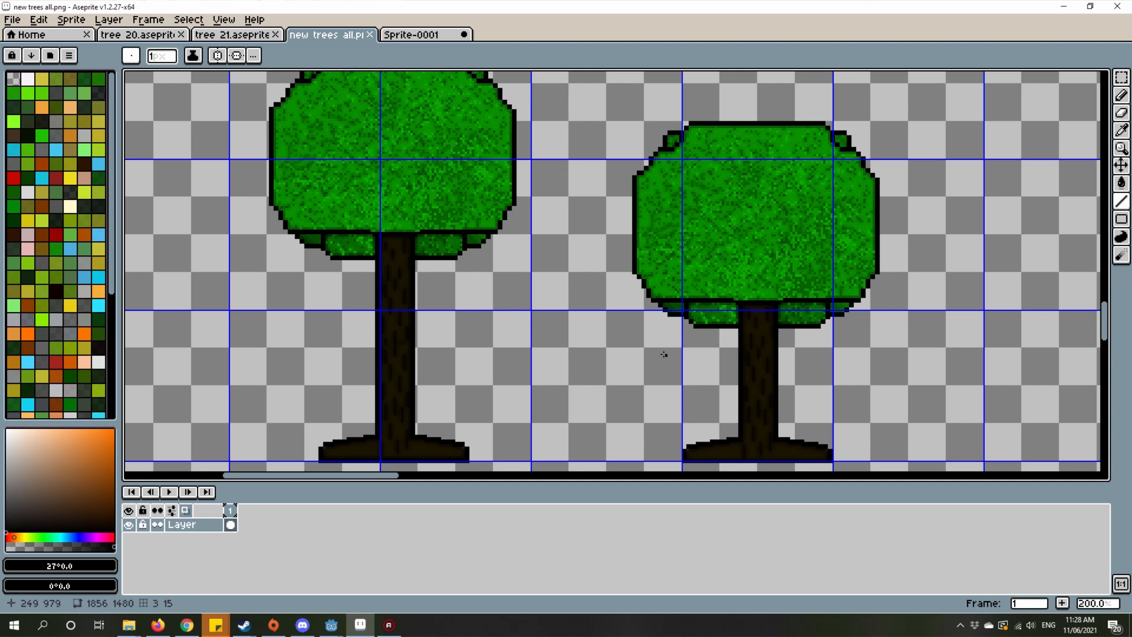
left_click_drag(519, 267, 490, 290)
scroll(498, 256, "down", 1)
Step: Return to Sprite-0001 and examine the brown tree's trunk, branch junctions and branch tips
left_click(400, 33)
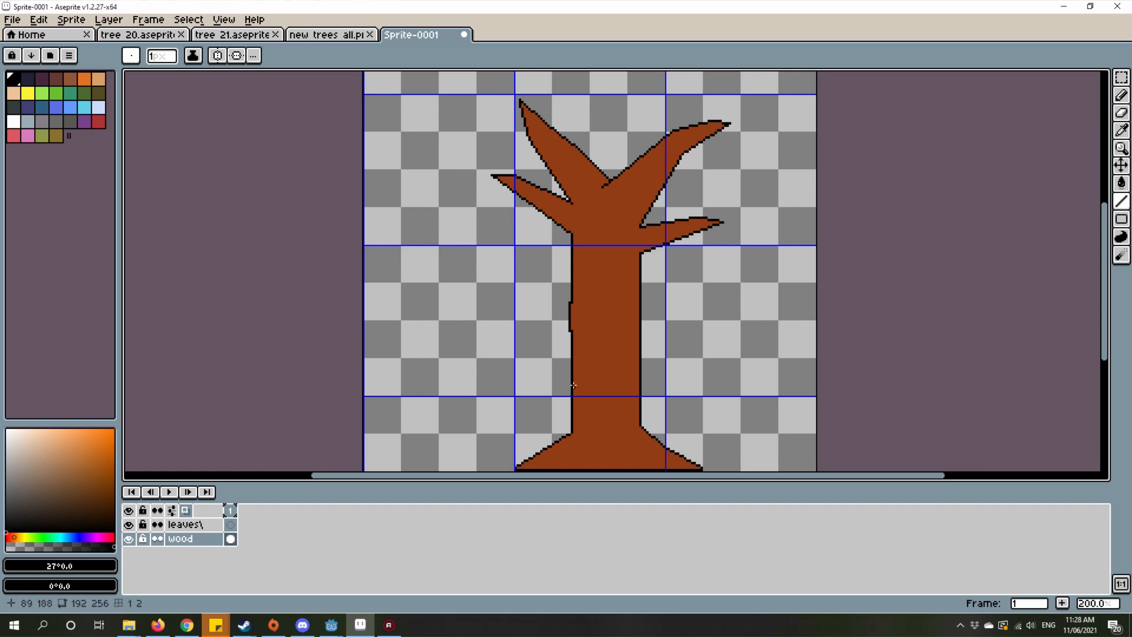
left_click(690, 288)
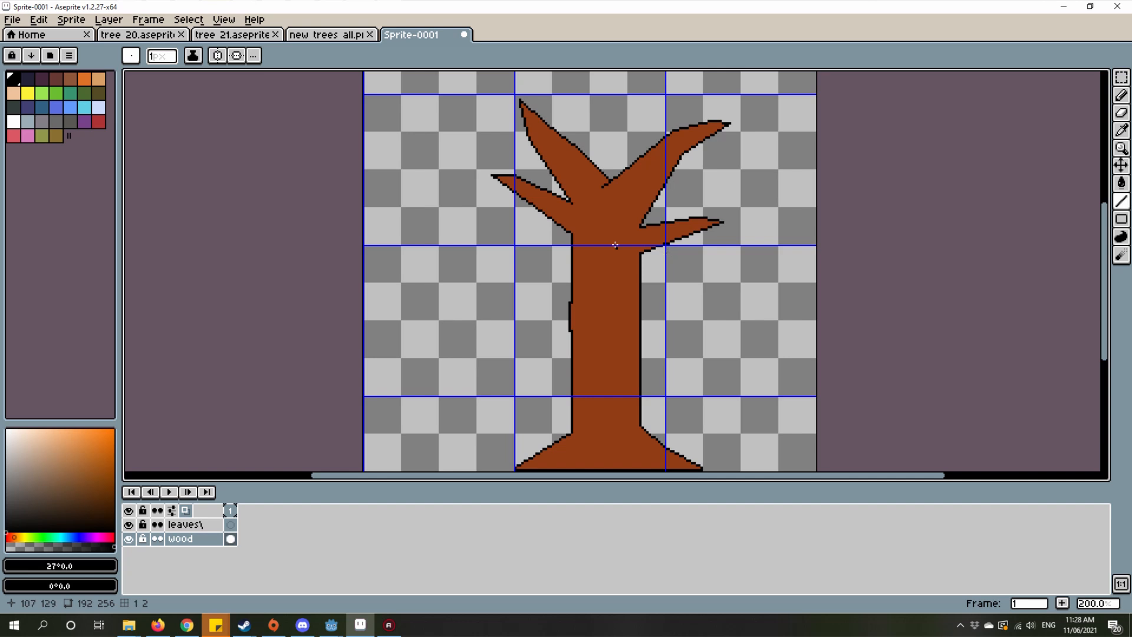
left_click_drag(615, 245, 635, 272)
scroll(649, 263, "up", 1)
scroll(654, 265, "down", 1)
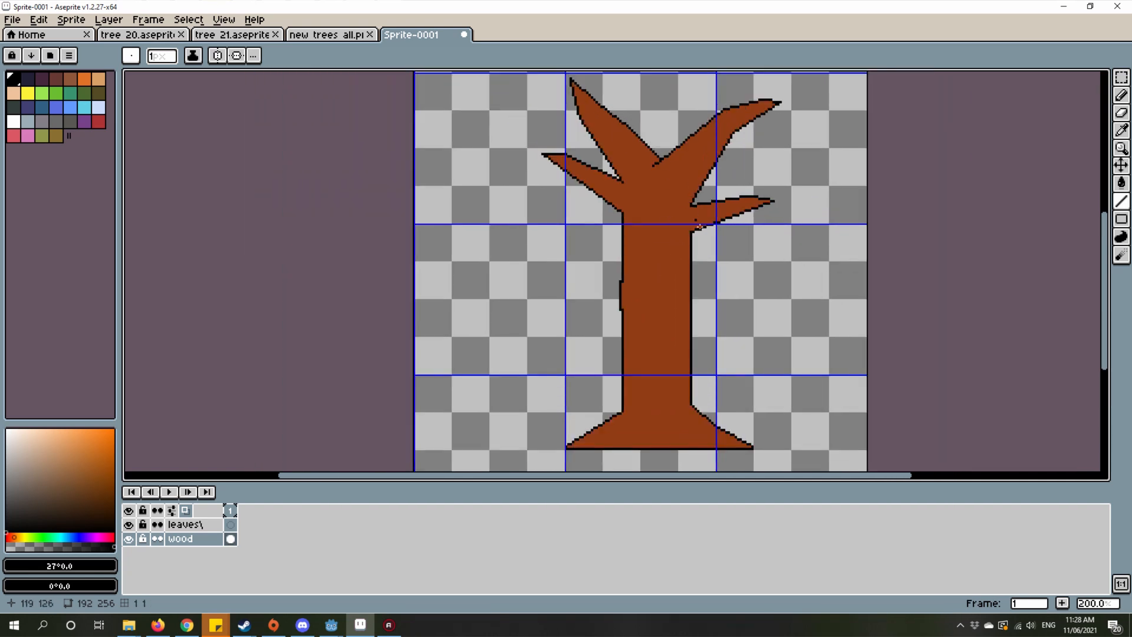
scroll(635, 275, "up", 4)
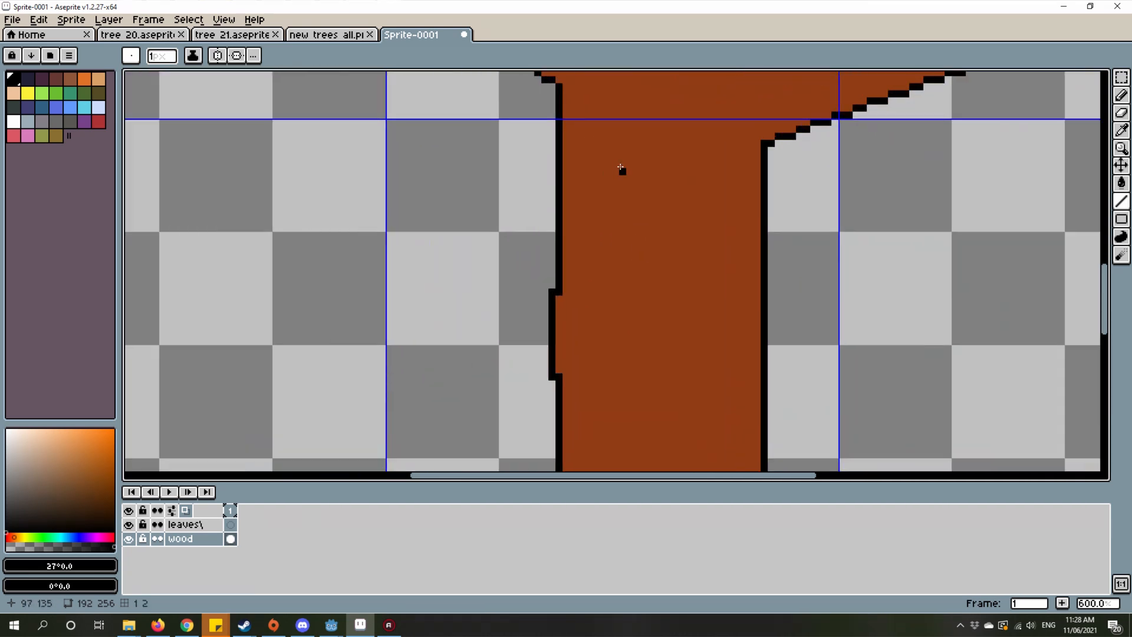
scroll(638, 227, "down", 4)
scroll(638, 227, "up", 4)
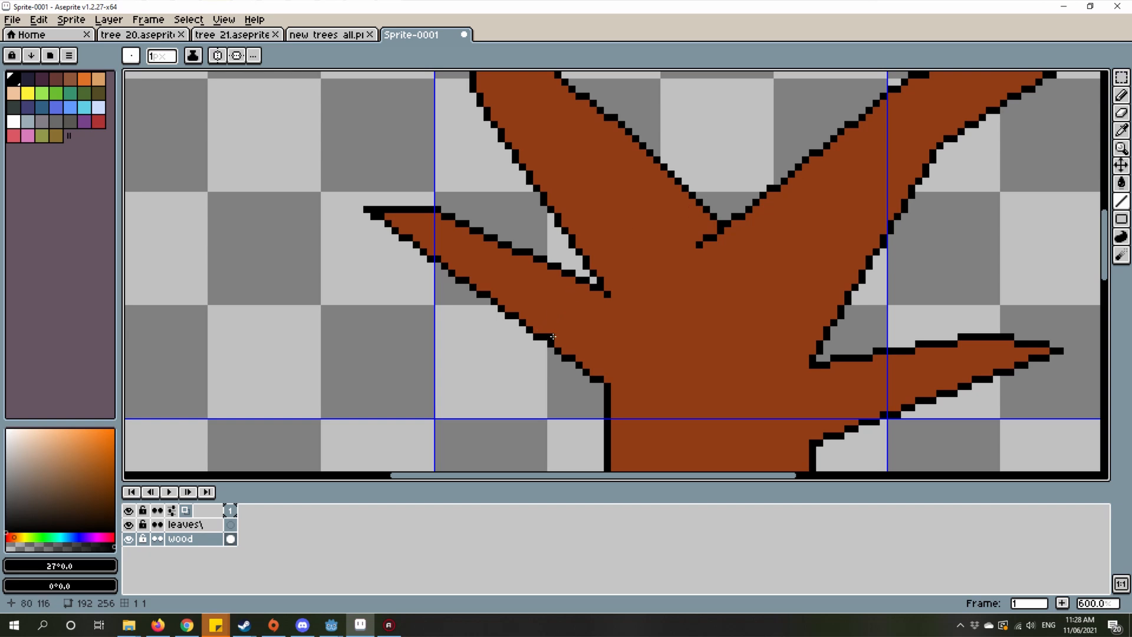
scroll(908, 261, "down", 2)
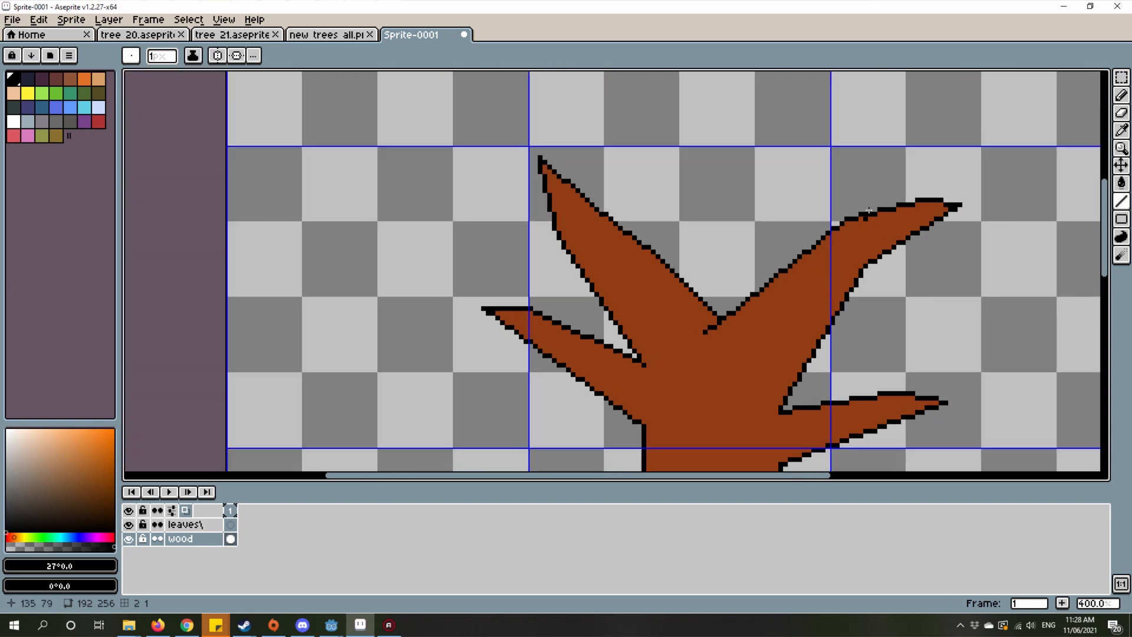
scroll(729, 347, "up", 3)
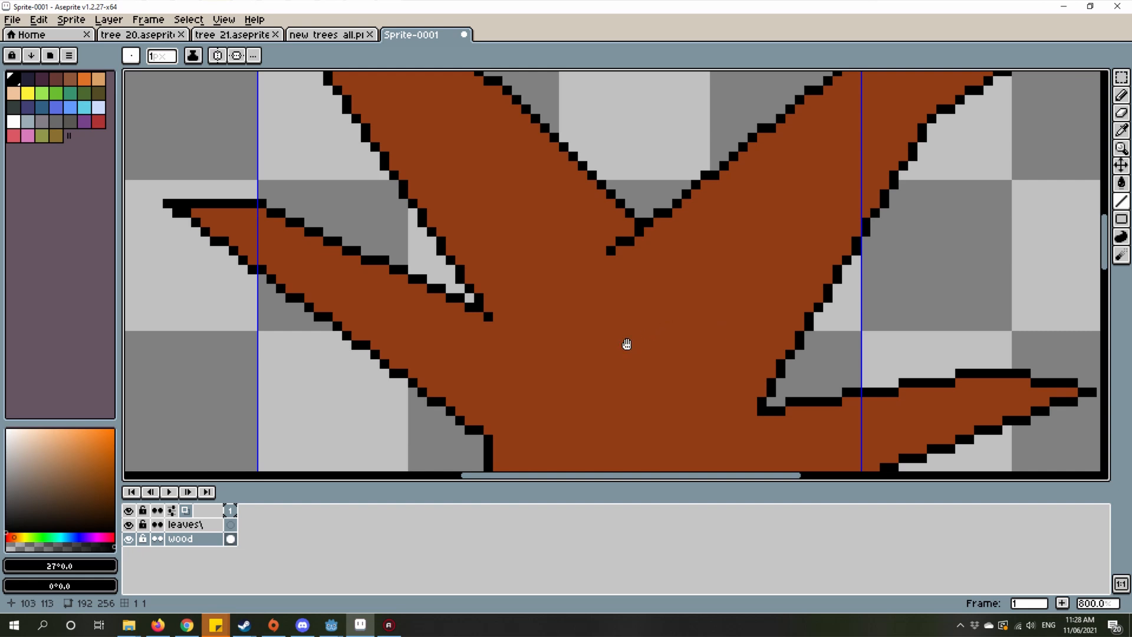
scroll(627, 344, "down", 5)
scroll(688, 316, "up", 3)
left_click_drag(707, 278, 677, 308)
scroll(729, 238, "down", 2)
scroll(719, 259, "up", 1)
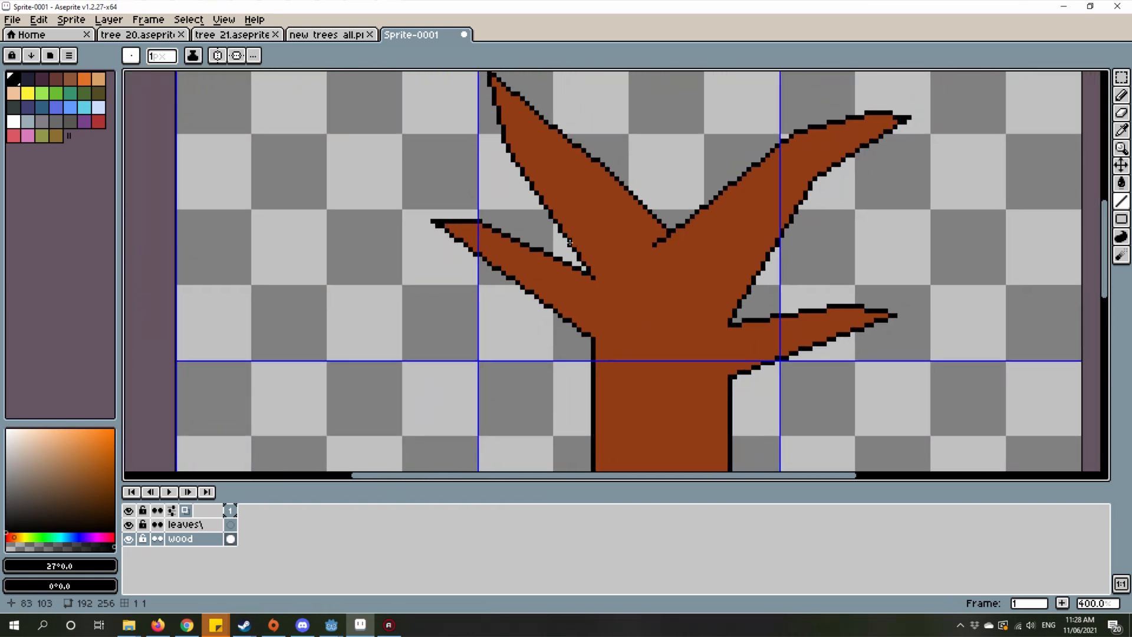
Step: Set the foreground color to a light orange, #ff9e4c
left_click(81, 430)
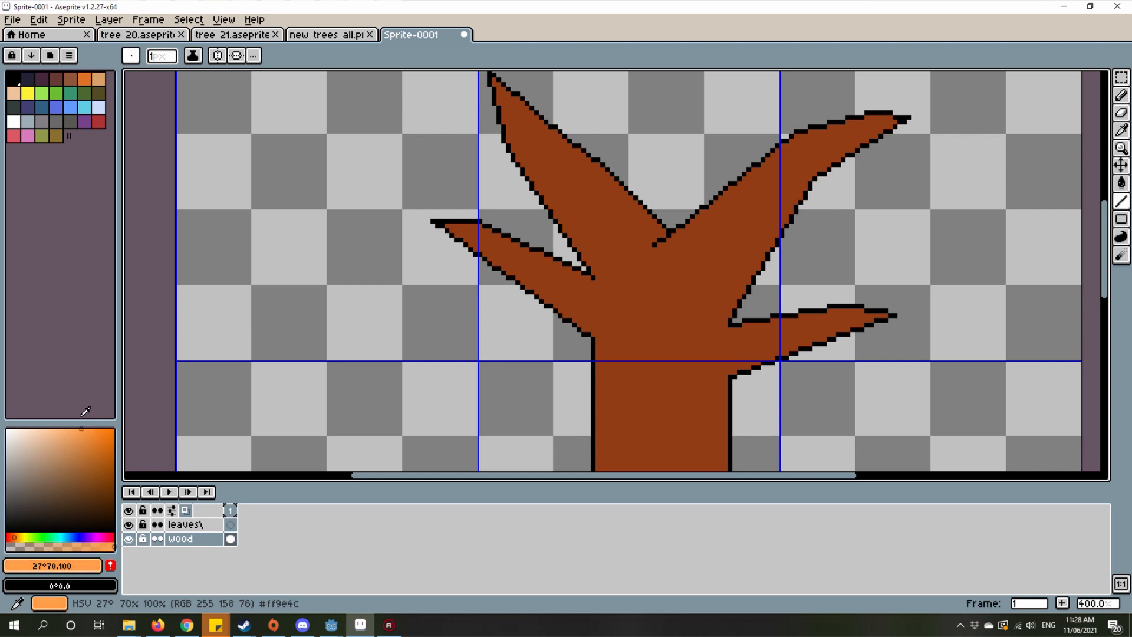
scroll(669, 289, "up", 3)
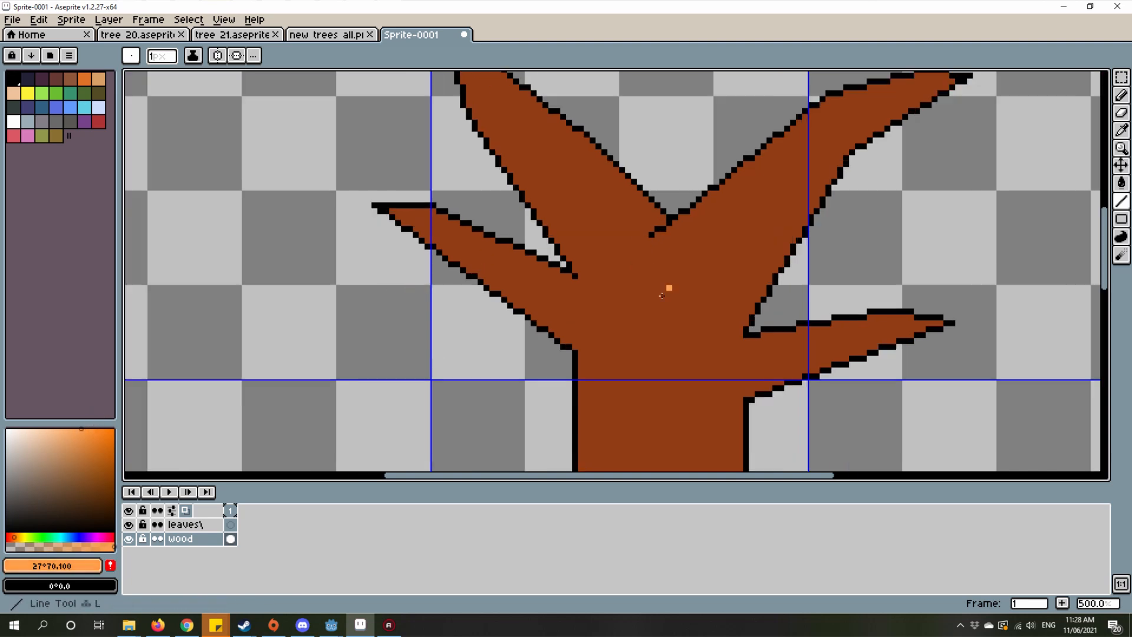
Step: Draw a vertical light-orange bark streak, 2 pixels wide and about 13 pixels tall, near the trunk's upper-left edge
mouse_move(632, 324)
left_mouse_down()
mouse_move(661, 172)
mouse_move(669, 181)
left_mouse_up()
mouse_move(620, 224)
left_mouse_down()
mouse_move(638, 336)
mouse_move(615, 334)
left_mouse_up()
left_click(630, 264)
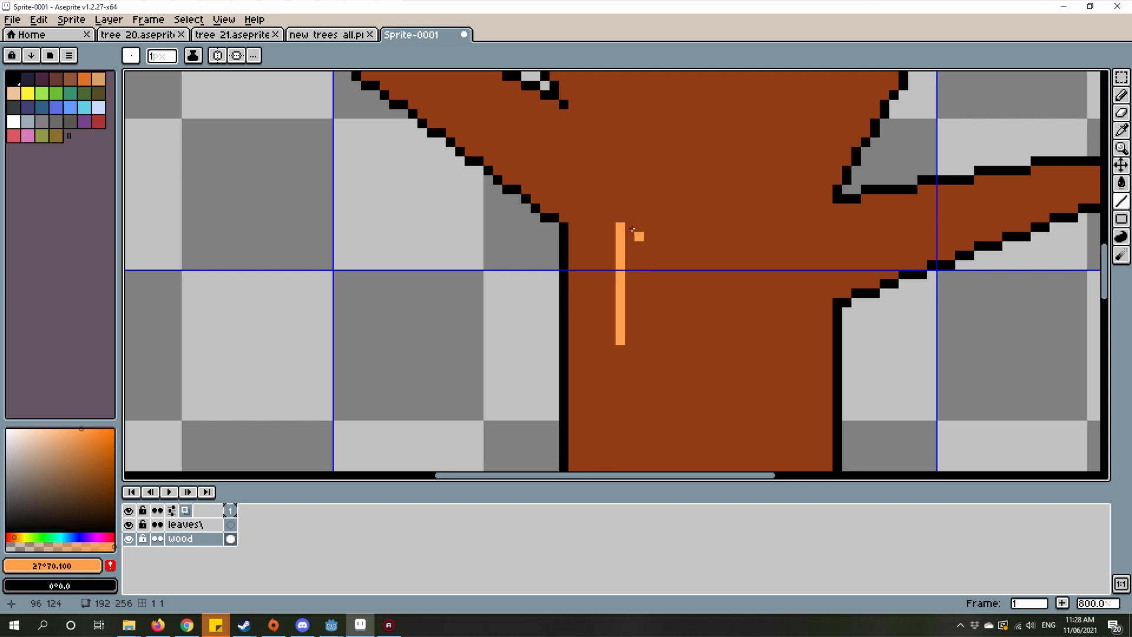
mouse_move(630, 227)
left_mouse_down()
mouse_move(637, 340)
mouse_move(628, 338)
left_mouse_up()
scroll(681, 315, "down", 4)
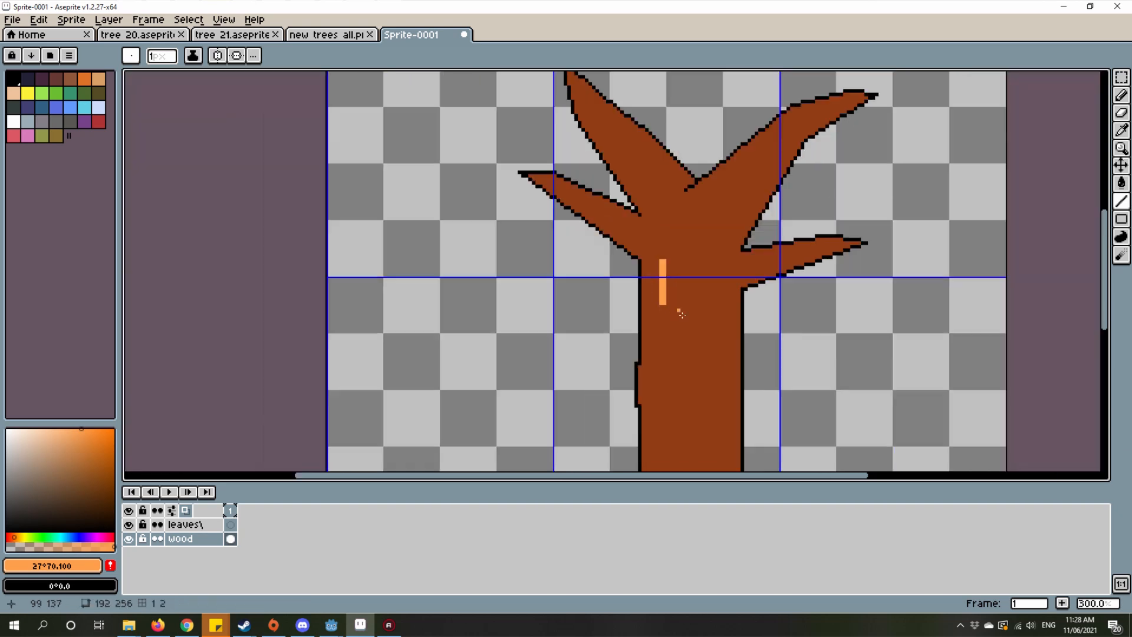
Step: Draw a second vertical light-orange streak, 2 pixels wide and about 16 pixels tall, lower and nearer the trunk's centre
scroll(682, 315, "up", 4)
left_click_drag(720, 277, 720, 420)
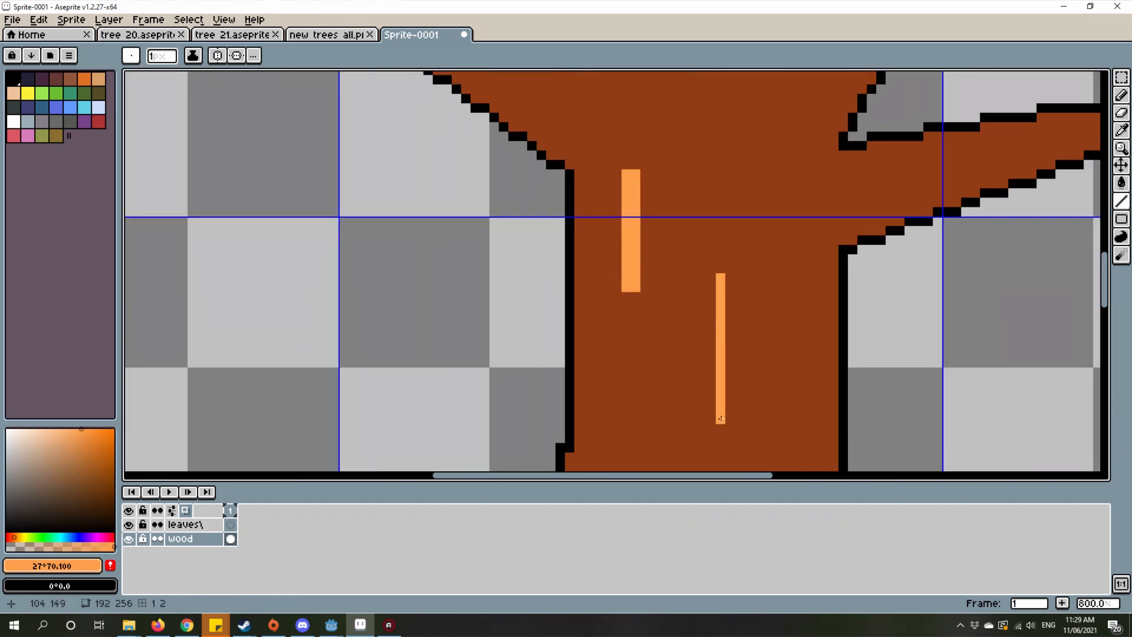
left_click_drag(731, 278, 730, 422)
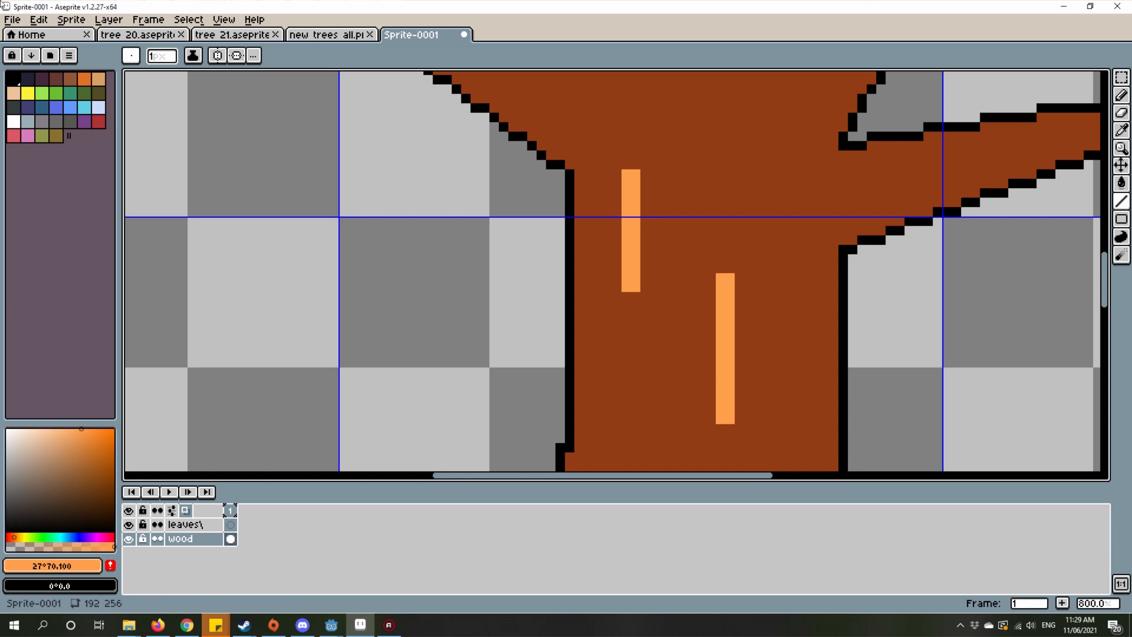
Step: Set the line brush to a 2-pixel square
left_click(152, 59)
type("2")
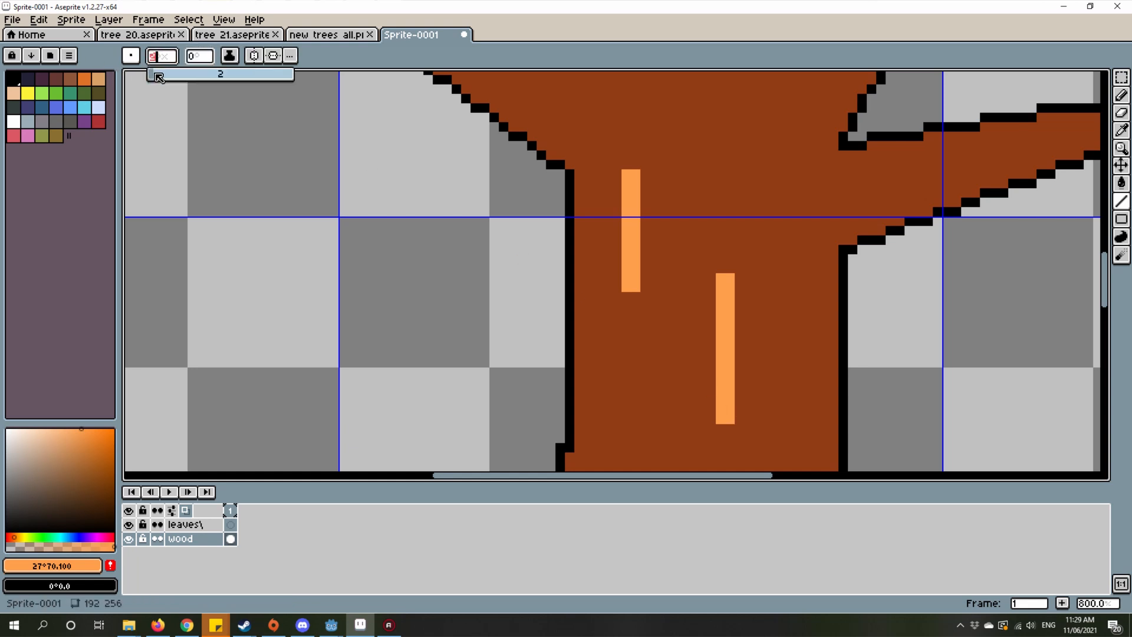
scroll(685, 190, "up", 3)
scroll(685, 189, "left", 1)
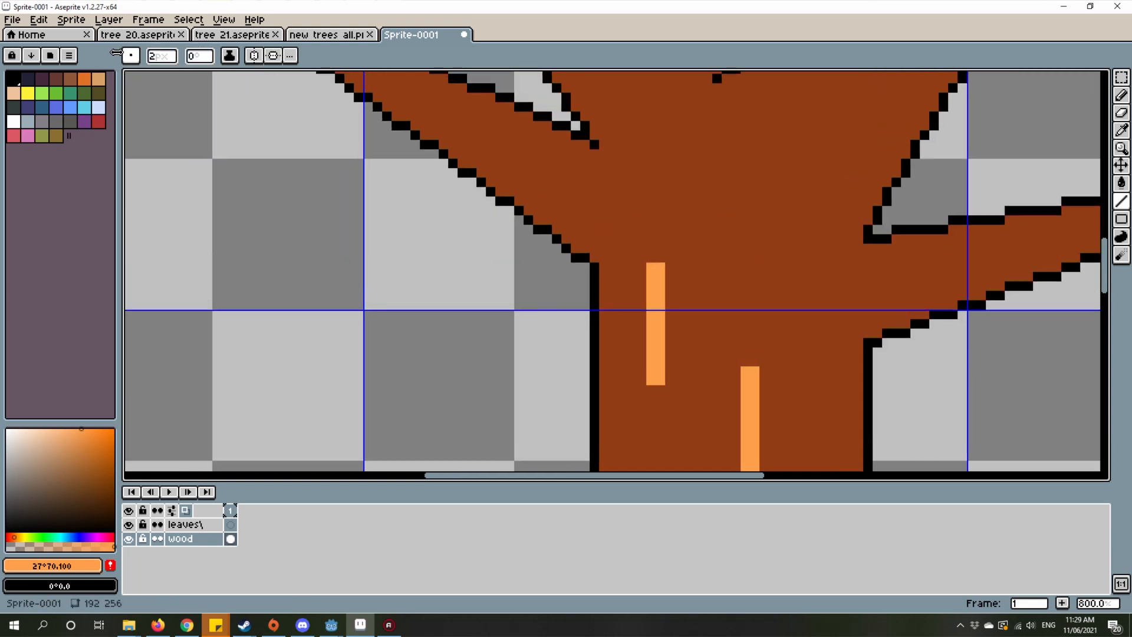
left_click(131, 56)
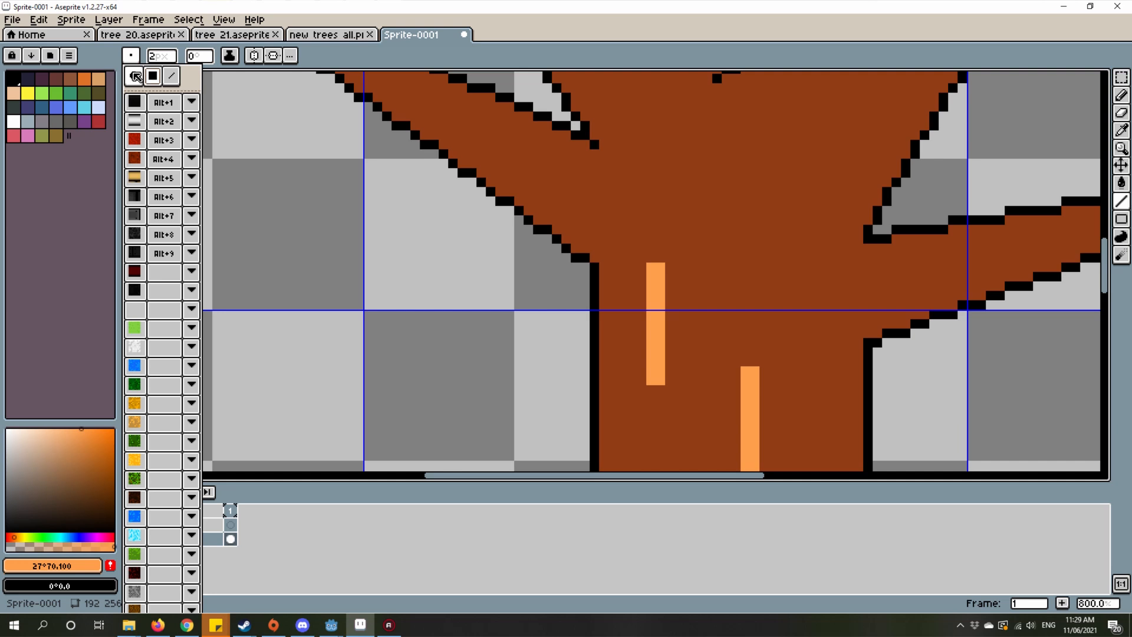
left_click(137, 79)
scroll(689, 195, "up", 1)
left_click_drag(690, 198, 745, 220)
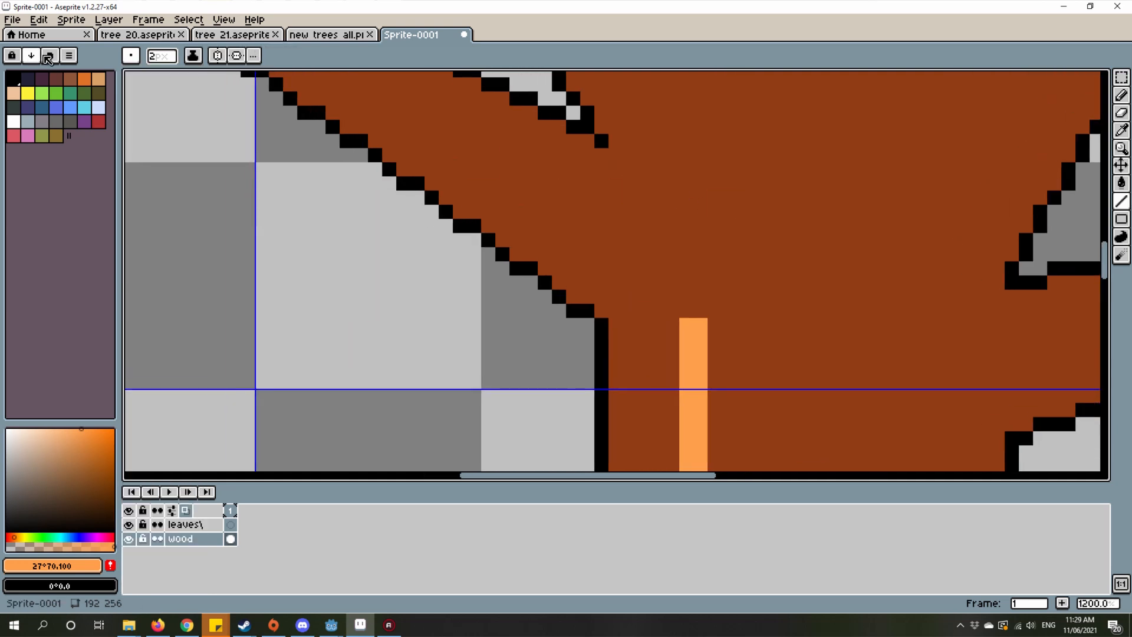
left_click(130, 55)
left_click(155, 80)
left_click_drag(634, 241, 610, 293)
Step: Draw a light-orange vertical streak about 18 pixels tall along the right side of the middle trunk
scroll(609, 293, "down", 3)
left_click_drag(700, 354, 635, 160)
left_click_drag(618, 257, 632, 195)
scroll(673, 279, "up", 2)
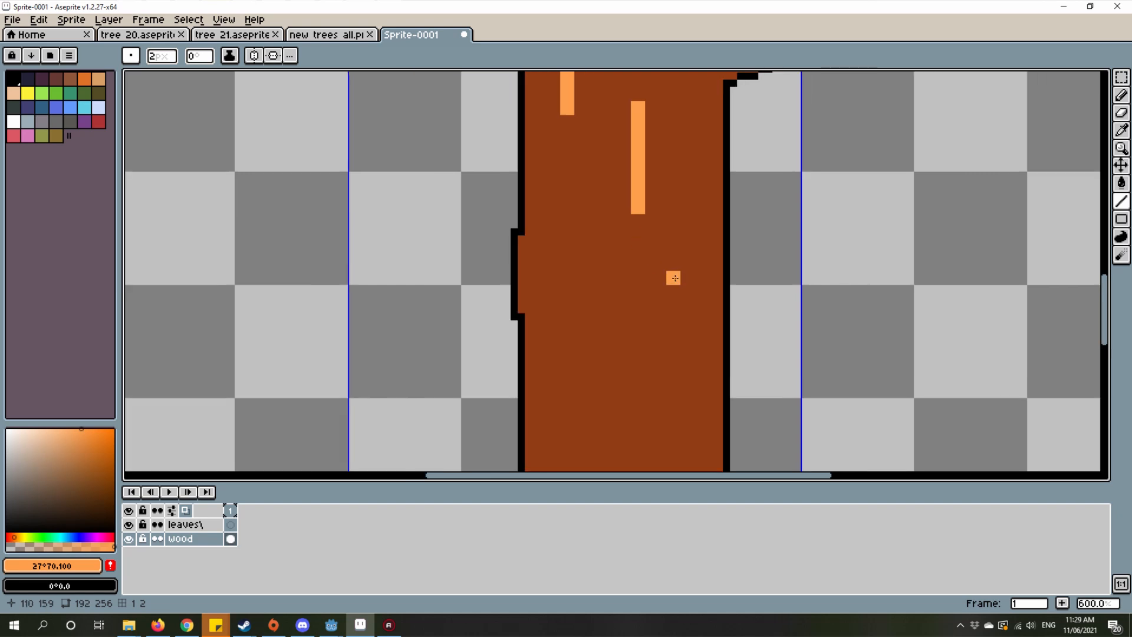
left_click_drag(690, 278, 688, 431)
Step: Draw two more light-orange streaks, one about 24 pixels tall on the lower-left trunk and one about 23 pixels tall near the base
left_click_drag(546, 326, 754, 234)
scroll(754, 233, "down", 2)
left_click_drag(753, 257, 754, 366)
mouse_move(777, 389)
left_mouse_down()
mouse_move(743, 216)
mouse_move(774, 360)
left_mouse_up()
scroll(743, 217, "up", 1)
scroll(774, 359, "down", 3)
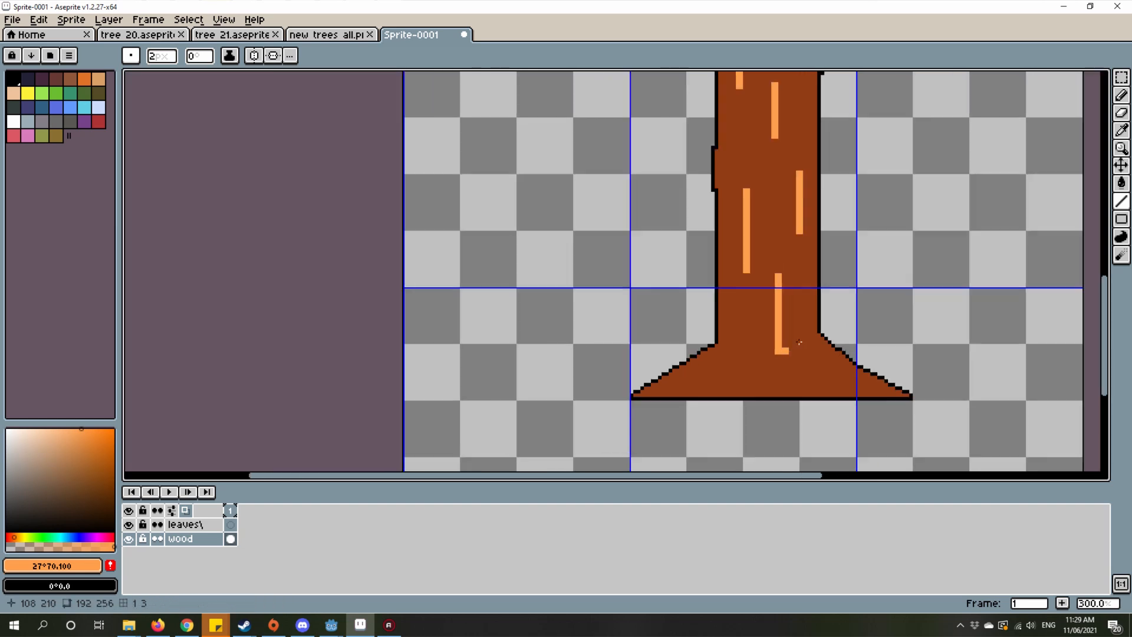
scroll(805, 317, "up", 1)
scroll(805, 317, "down", 2)
scroll(739, 182, "up", 2)
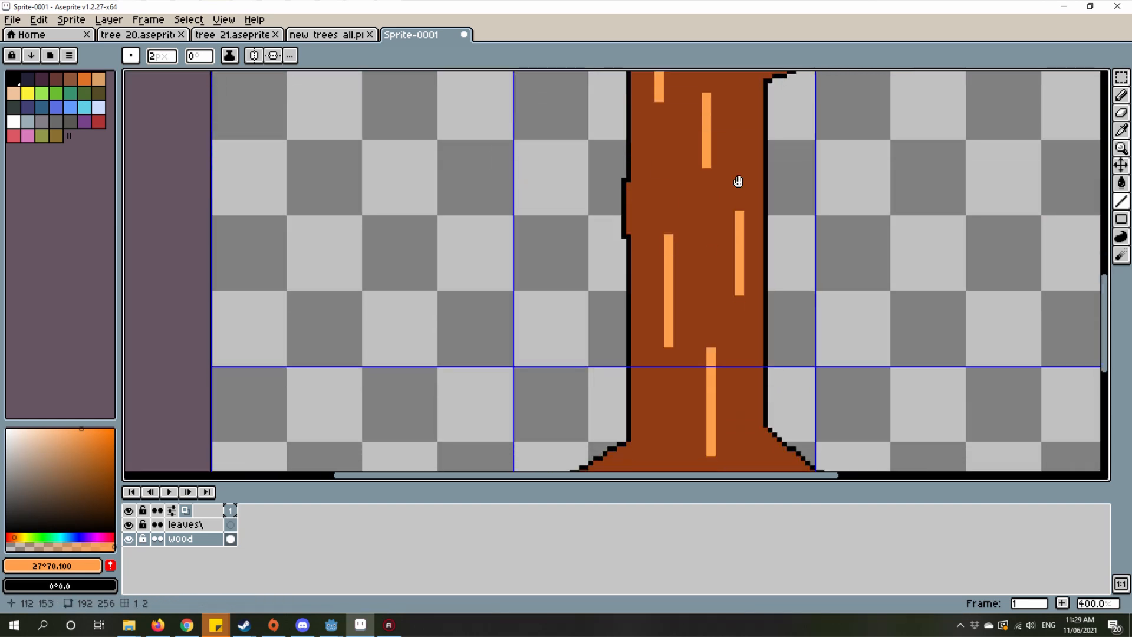
Step: Draw a vertical light-orange streak about 17 pixels tall on the upper trunk, just below the fork of the two large branches
left_click_drag(722, 171, 698, 334)
scroll(676, 374, "down", 2)
scroll(687, 242, "up", 6)
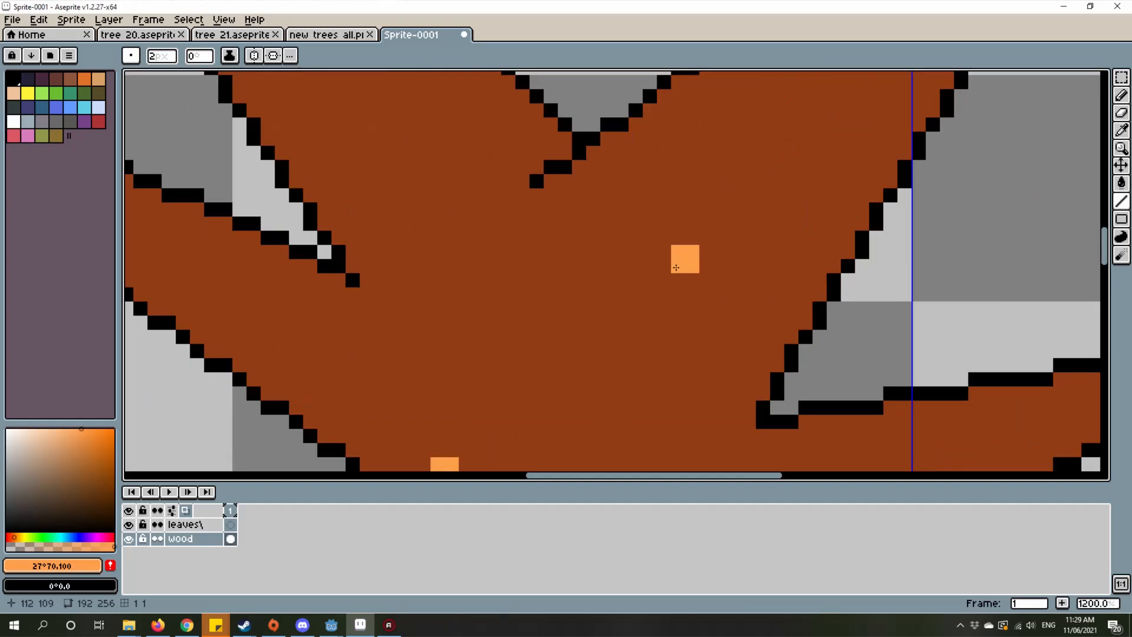
scroll(707, 197, "down", 1)
mouse_move(686, 260)
left_mouse_down()
mouse_move(719, 193)
mouse_move(690, 295)
left_mouse_up()
scroll(674, 213, "down", 1)
scroll(597, 236, "down", 3)
Step: Examine the tree's branches and the upper trunk with its light-orange streaks
left_click_drag(575, 181, 622, 275)
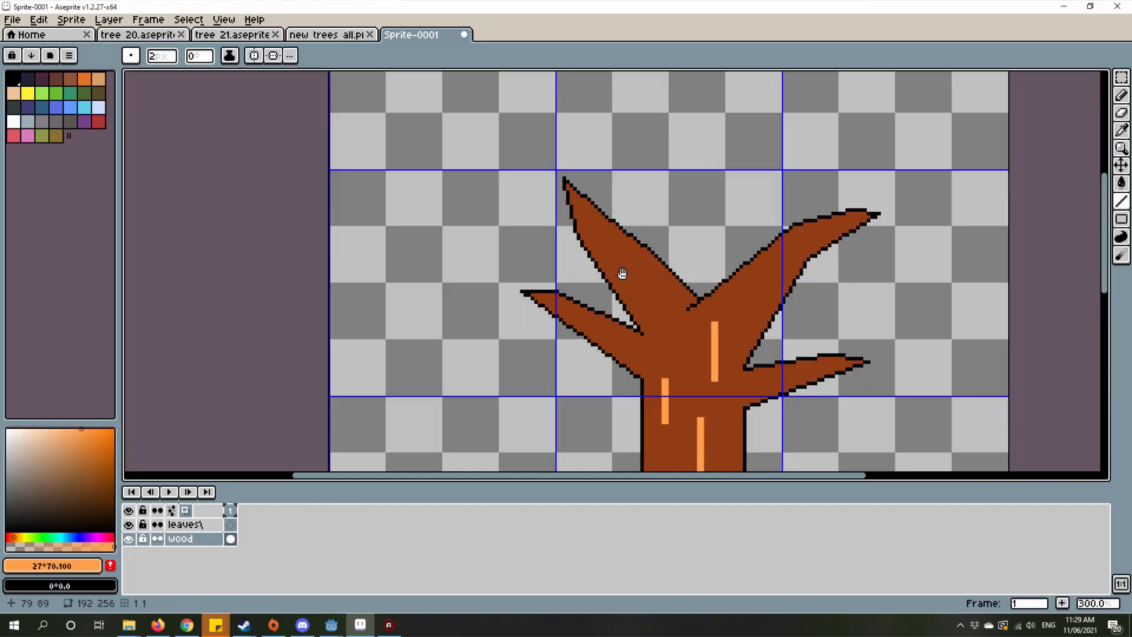
scroll(665, 326, "up", 3)
left_click_drag(659, 332, 622, 343)
scroll(624, 343, "down", 3)
scroll(623, 342, "up", 1)
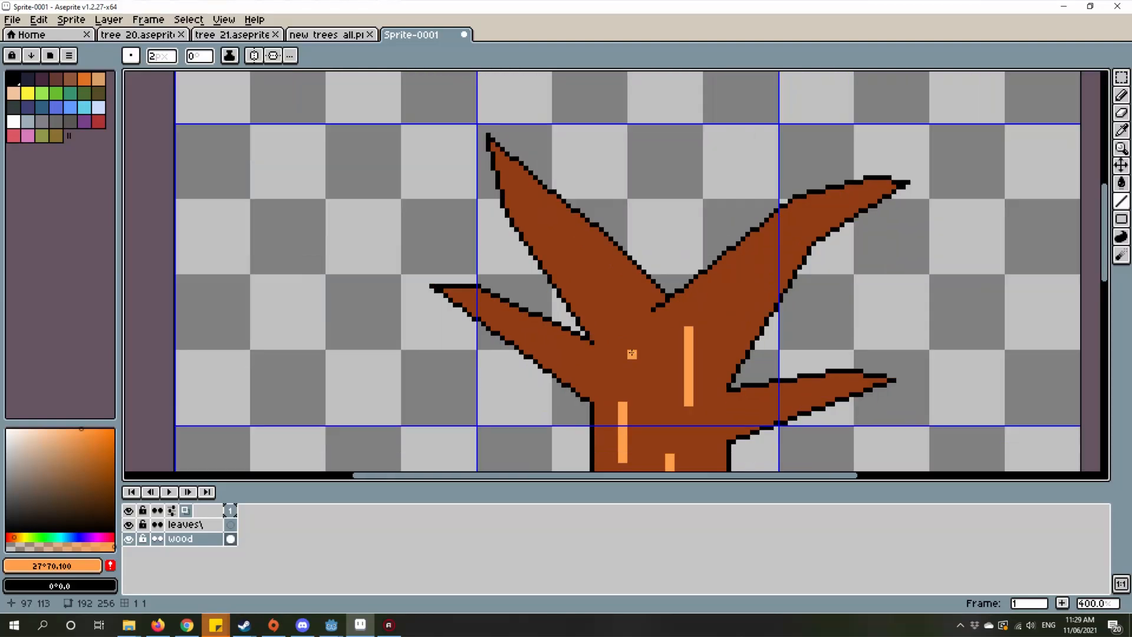
scroll(626, 344, "down", 3)
scroll(629, 346, "up", 4)
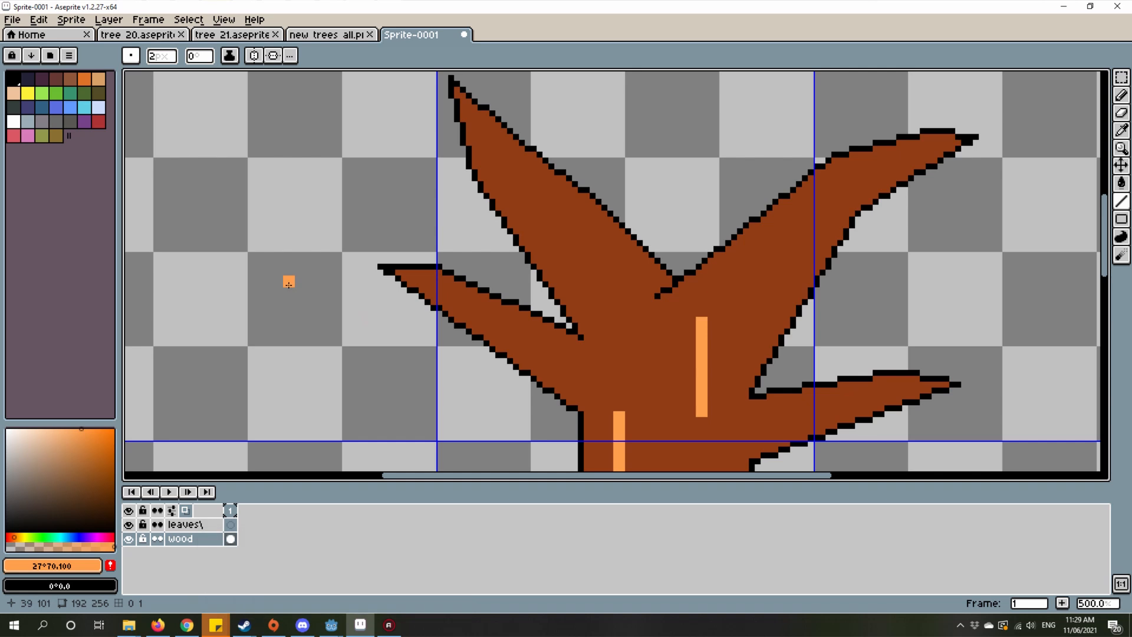
scroll(483, 222, "down", 2)
scroll(498, 295, "up", 2)
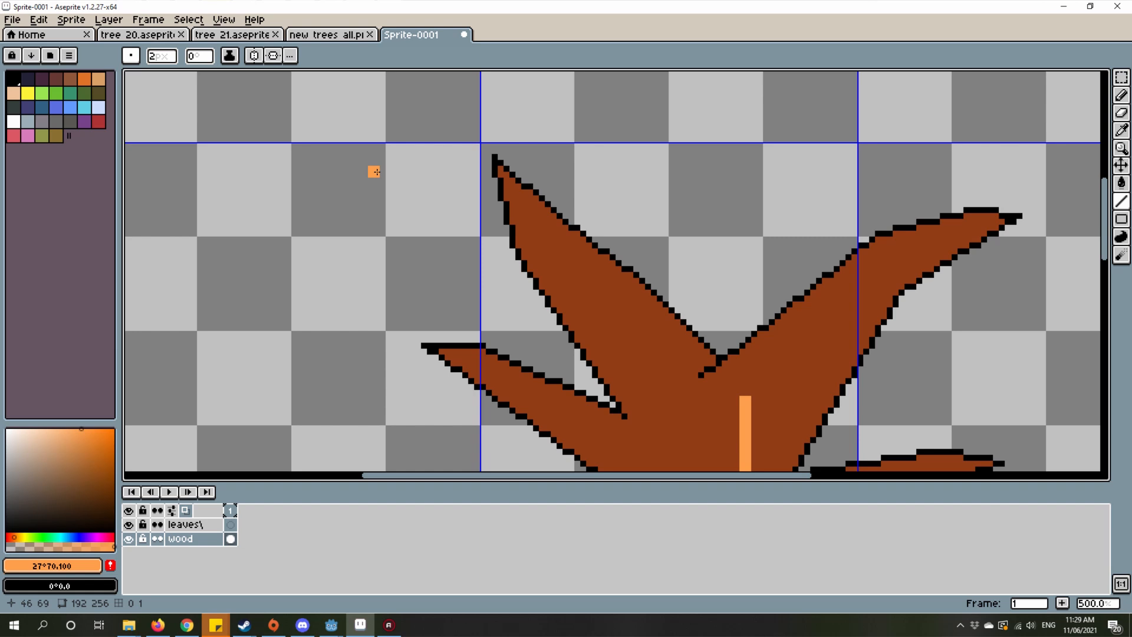
scroll(675, 169, "up", 5)
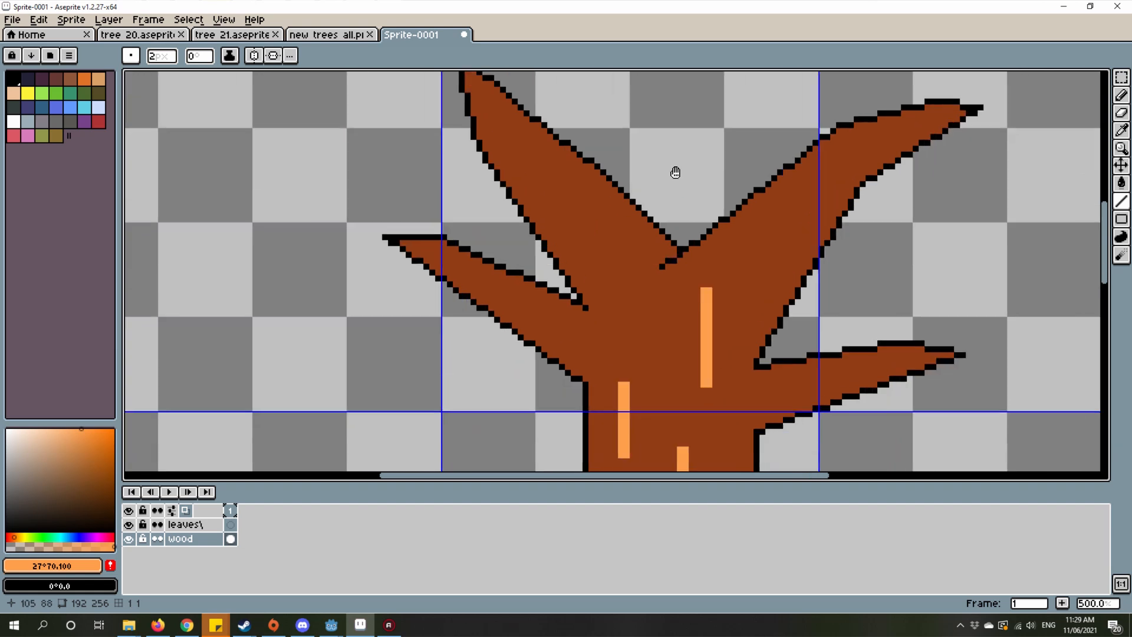
scroll(631, 232, "down", 4)
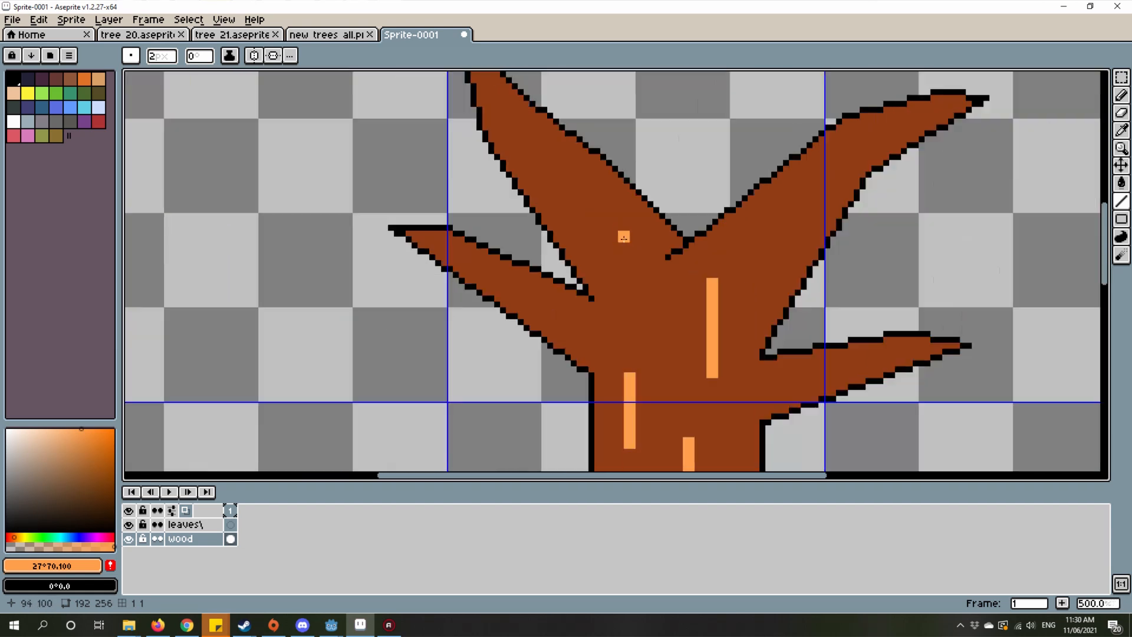
scroll(677, 299, "up", 4)
scroll(677, 299, "down", 2)
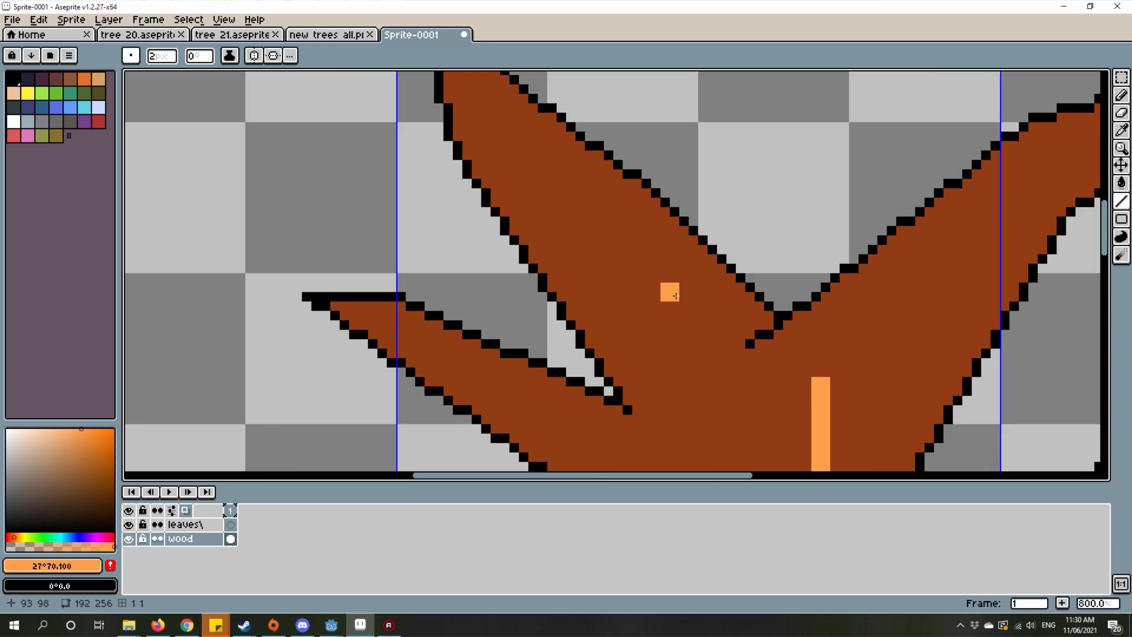
scroll(676, 296, "down", 5)
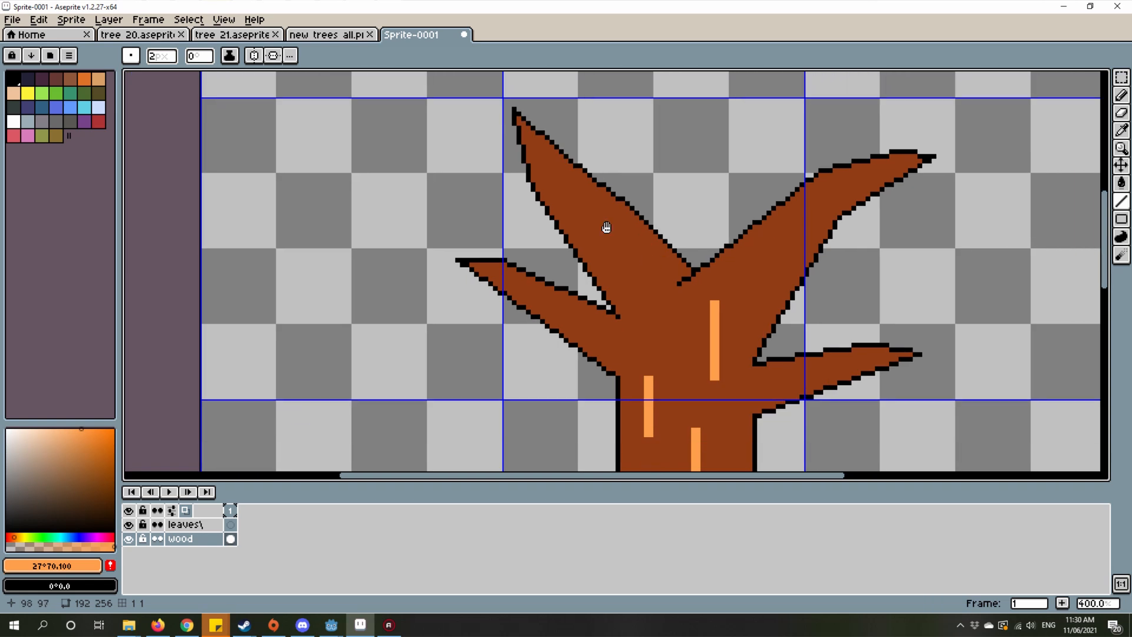
scroll(588, 201, "down", 1)
scroll(634, 293, "up", 5)
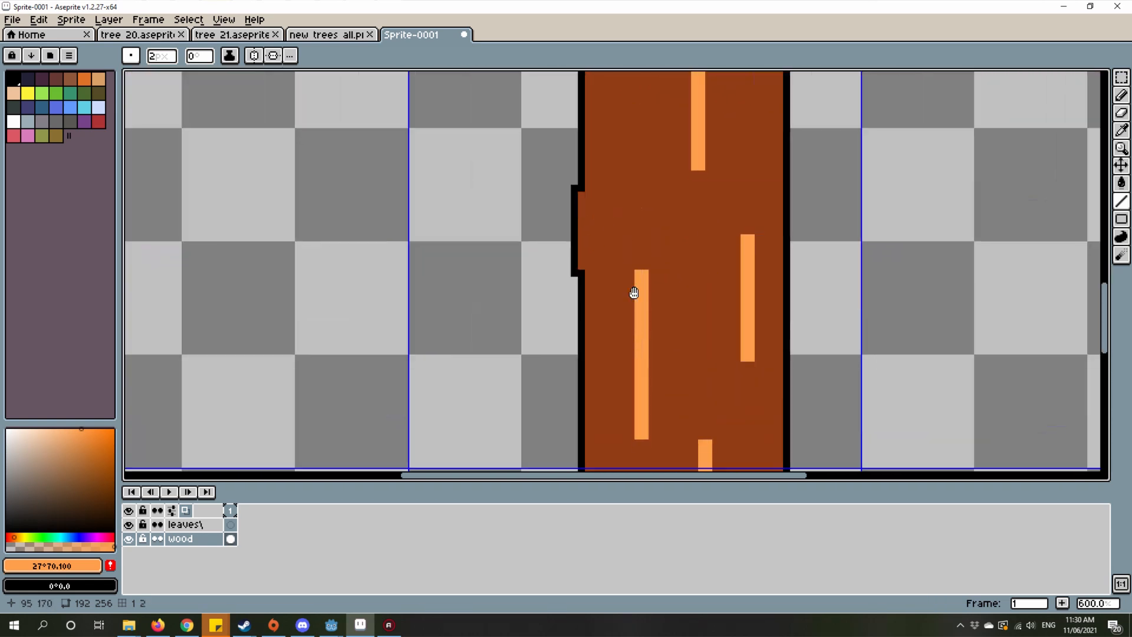
Step: Pick the trunk brown #903c13 and paint over the lower end of the lower-left streak, shortening it to about 19 pixels
left_click_drag(634, 293, 634, 142)
mouse_move(613, 267)
left_mouse_down()
mouse_move(630, 279)
mouse_move(653, 229)
left_mouse_up()
left_click(658, 313, "alt")
left_click(658, 296)
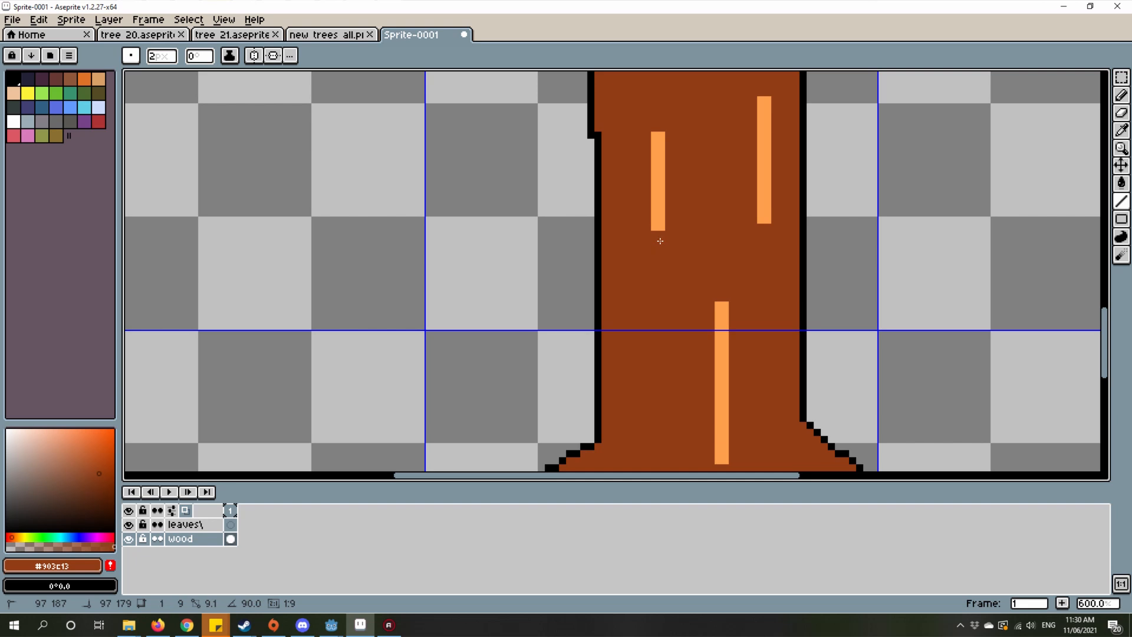
scroll(659, 240, "down", 6)
scroll(688, 296, "up", 3)
key("ctrl+z")
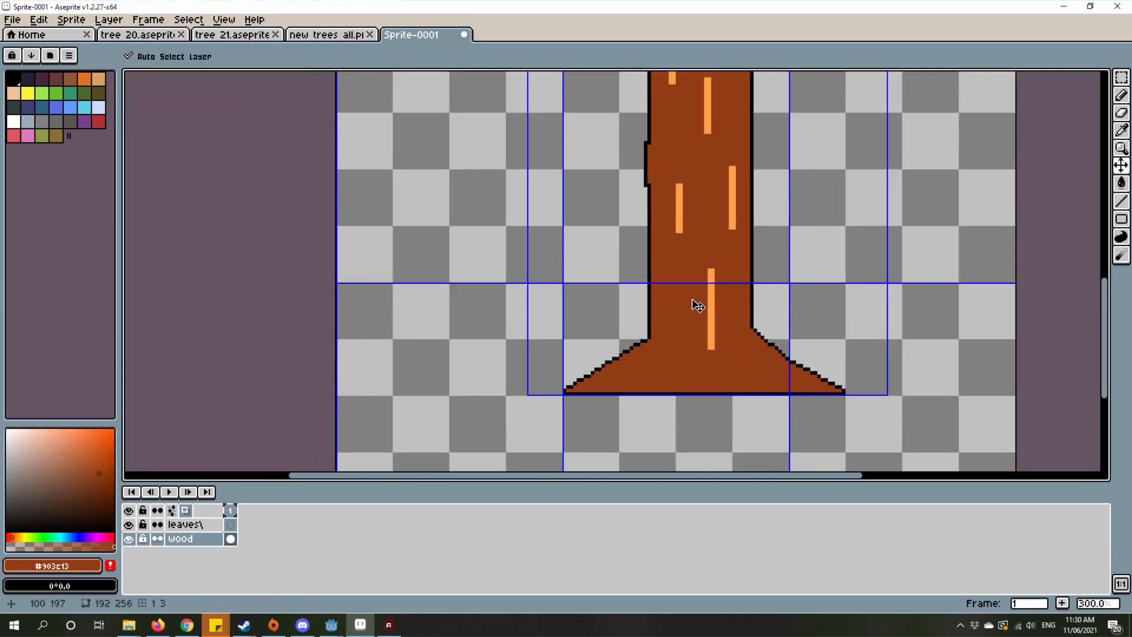
scroll(679, 259, "up", 3)
left_click_drag(678, 263, 677, 245)
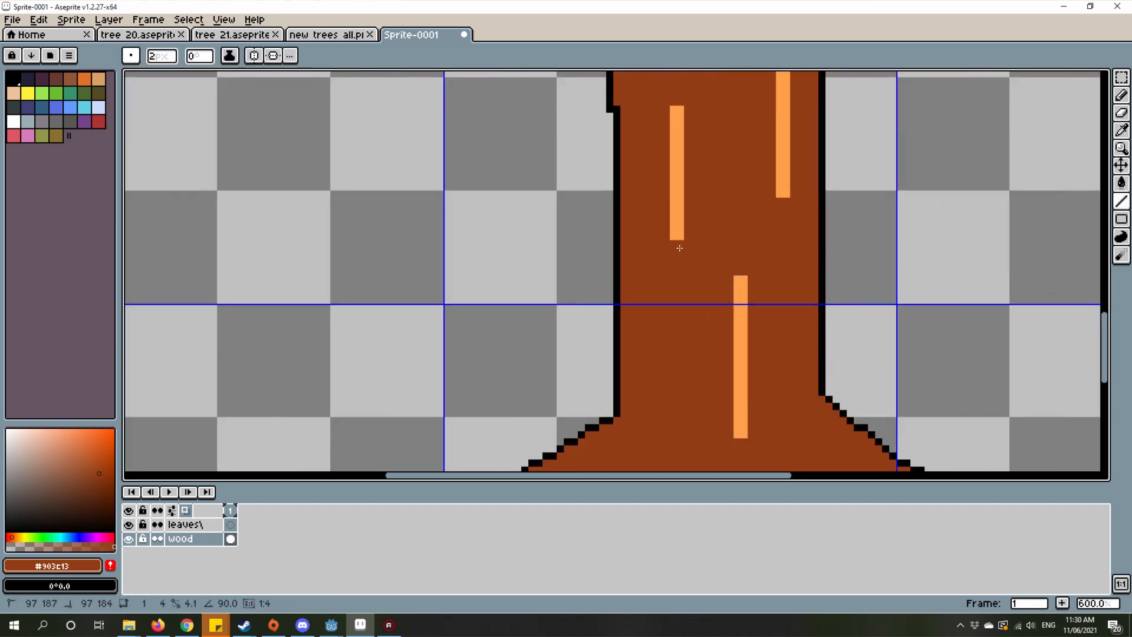
Step: Trim the top of the streak nearest the base with brown, and adjust it in light orange to about 17 pixels tall
left_click_drag(734, 366, 720, 286)
left_click_drag(727, 208, 732, 240)
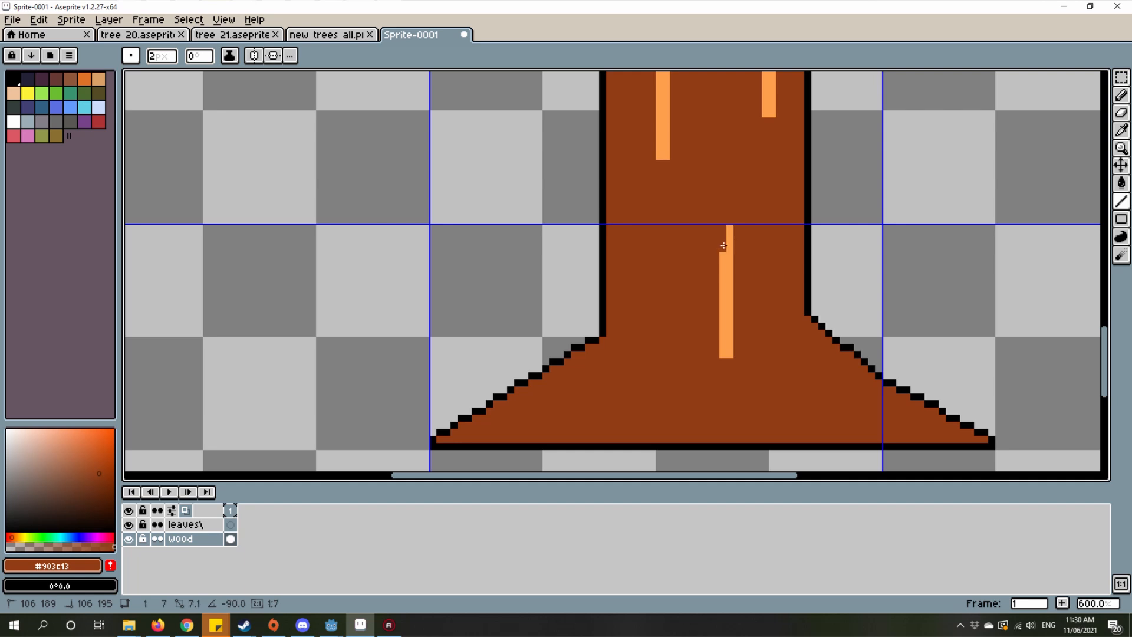
scroll(727, 246, "down", 5)
scroll(737, 283, "up", 4)
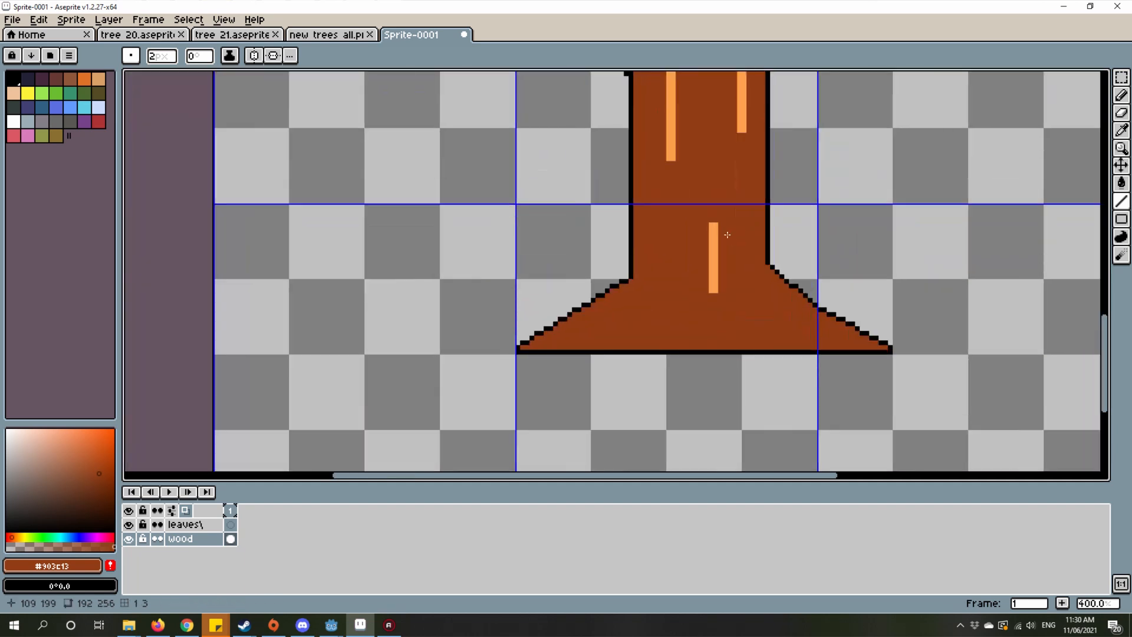
scroll(743, 306, "down", 4)
scroll(750, 329, "up", 4)
scroll(717, 303, "up", 2)
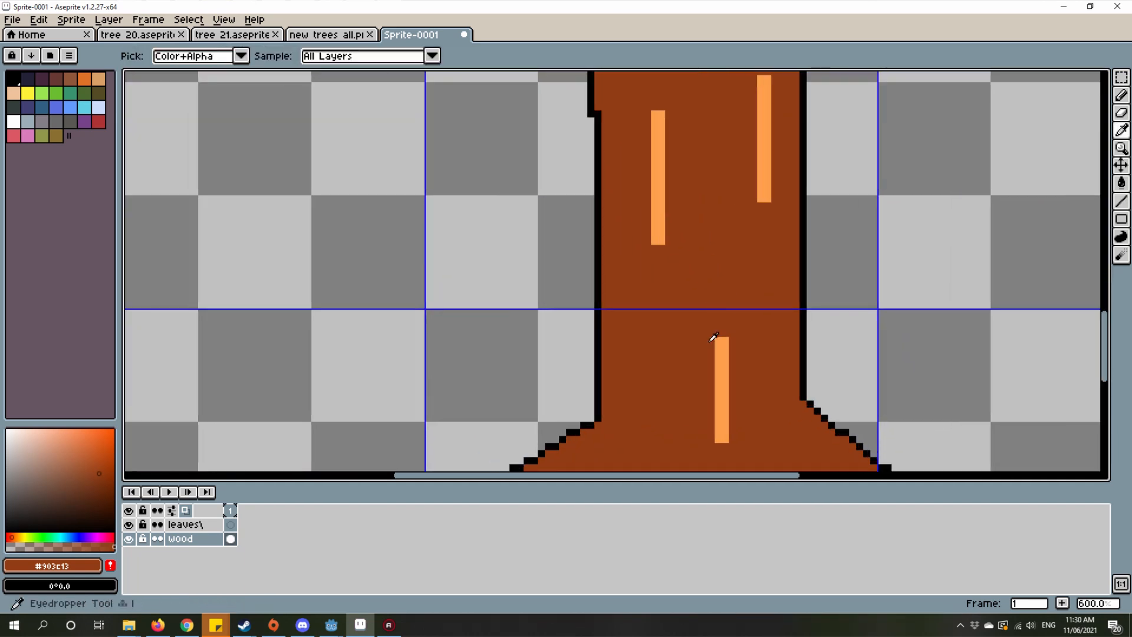
left_click(713, 334, "alt")
left_click(721, 332)
left_click_drag(531, 351, 541, 330)
Step: Set a darker orange, HSV 27° 85 81, and draw a vertical streak about 17 pixels tall near the lower trunk's left edge
left_click(91, 447)
left_click(598, 336)
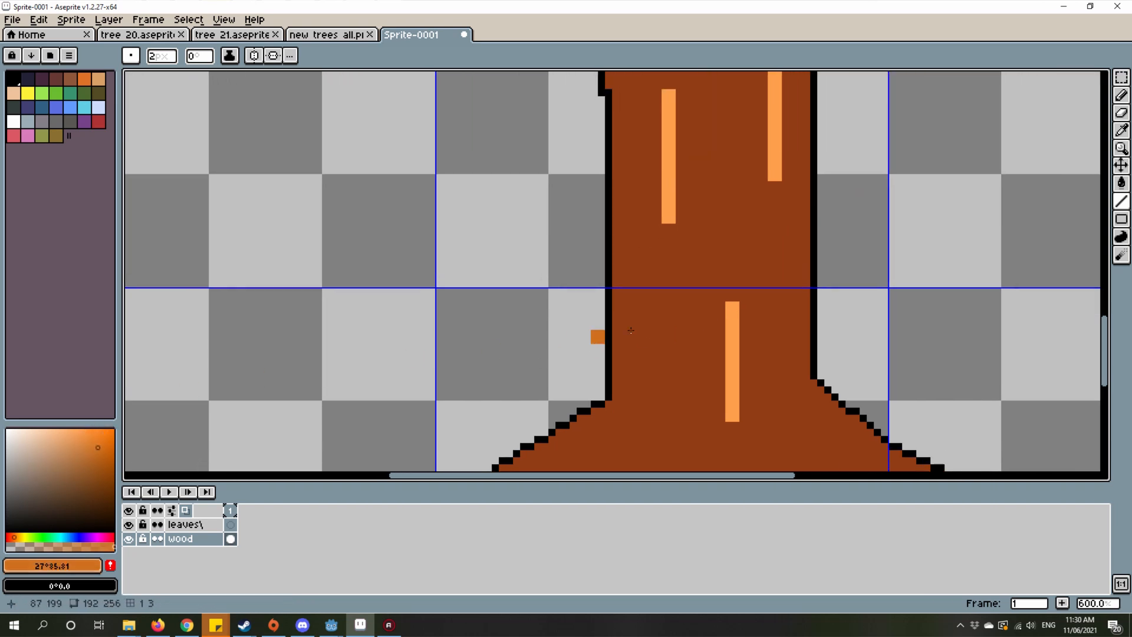
scroll(659, 296, "up", 3)
scroll(660, 283, "down", 2)
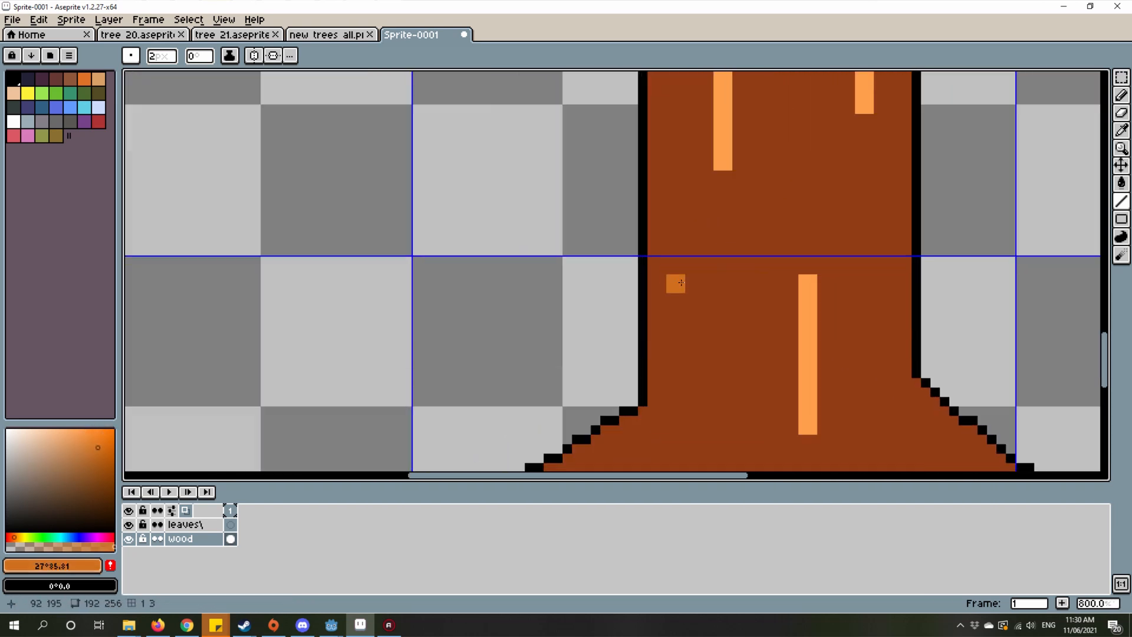
scroll(666, 236, "up", 2)
left_click_drag(681, 187, 675, 389)
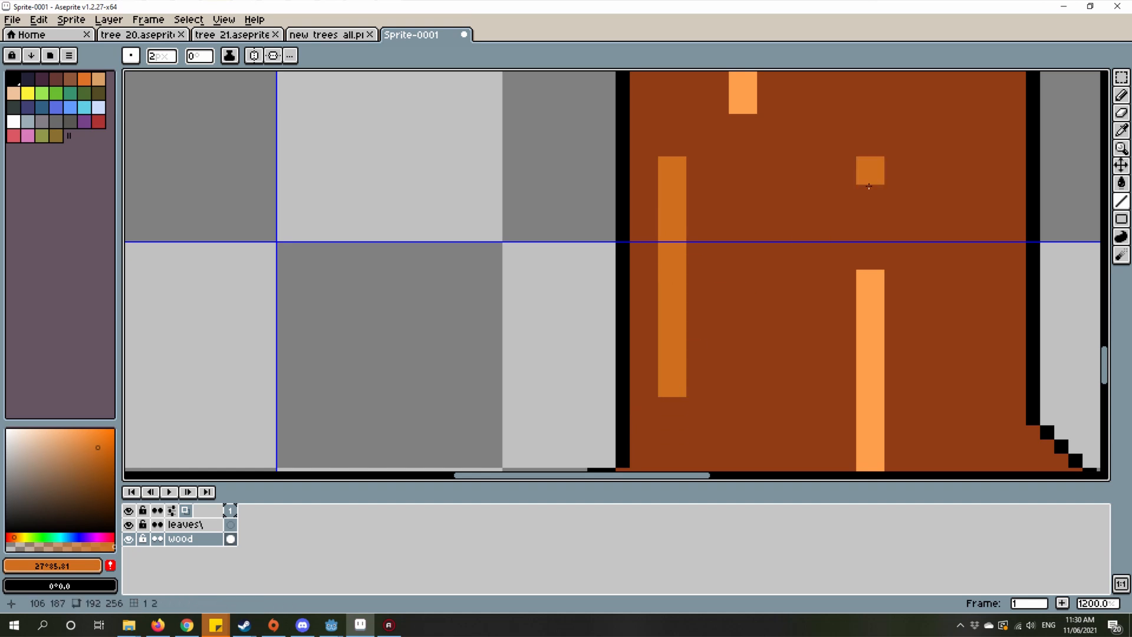
Step: Switch to the new trees all.png reference sheet and examine the bark streaks on the dark trunk and the large grey trunk
scroll(730, 349, "down", 5)
scroll(730, 349, "up", 2)
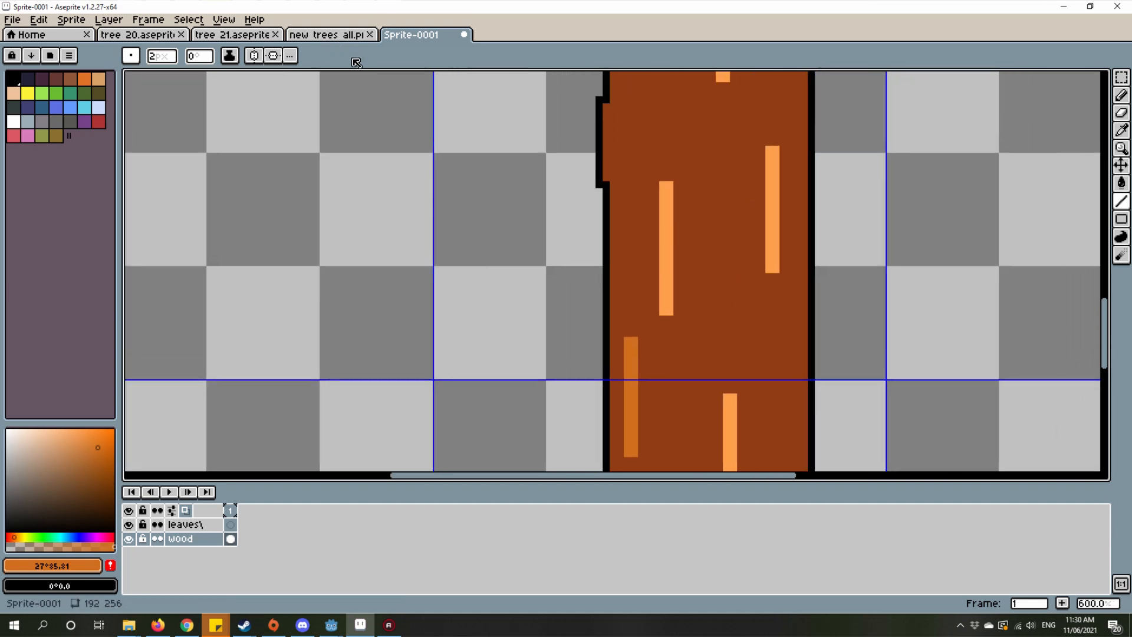
left_click(327, 35)
scroll(423, 351, "up", 3)
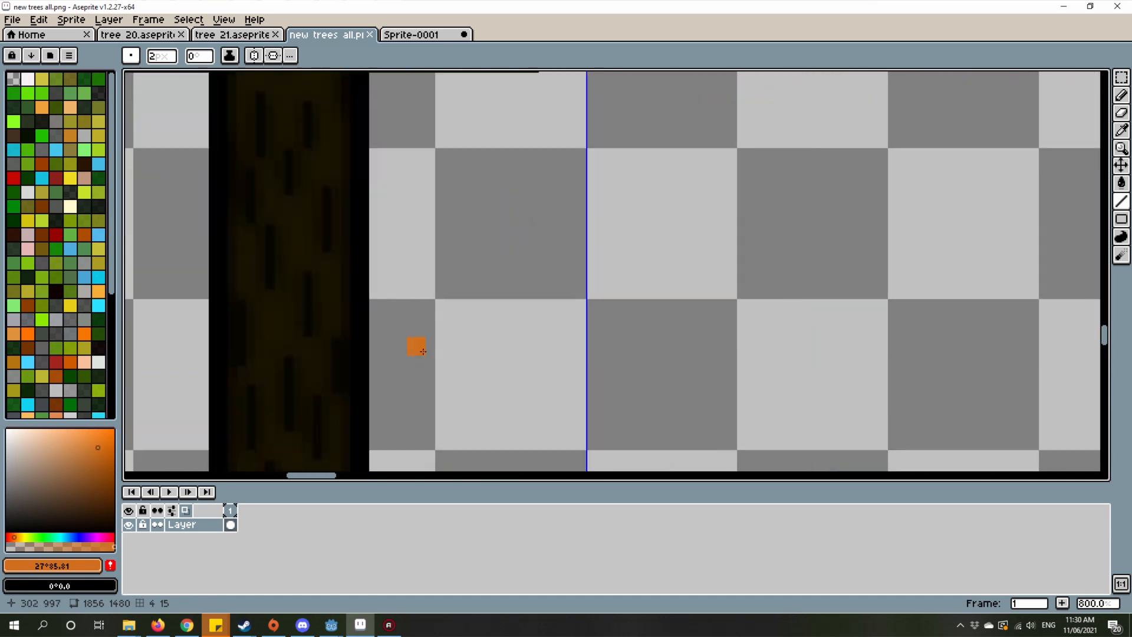
scroll(423, 351, "down", 9)
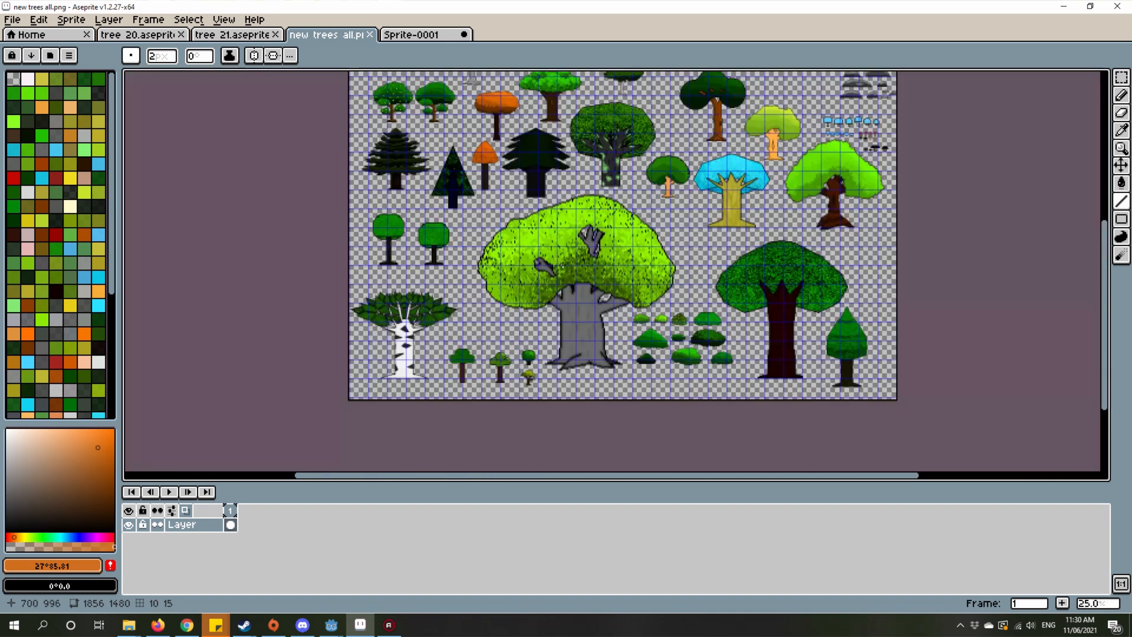
scroll(561, 267, "up", 4)
scroll(590, 295, "down", 5)
scroll(626, 314, "up", 3)
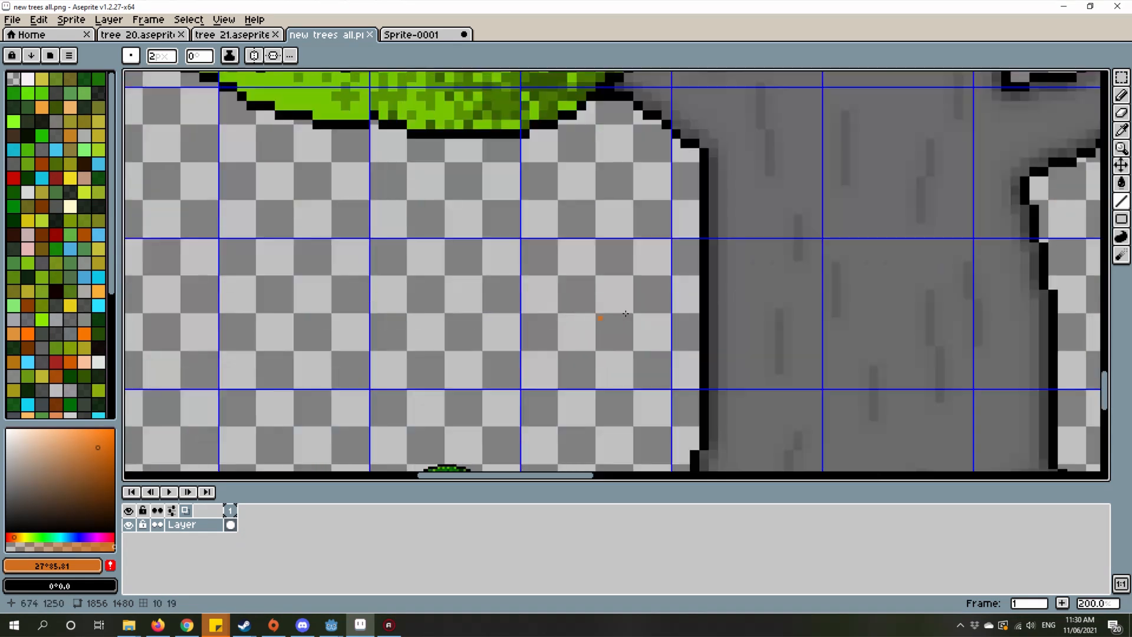
scroll(584, 221, "down", 1)
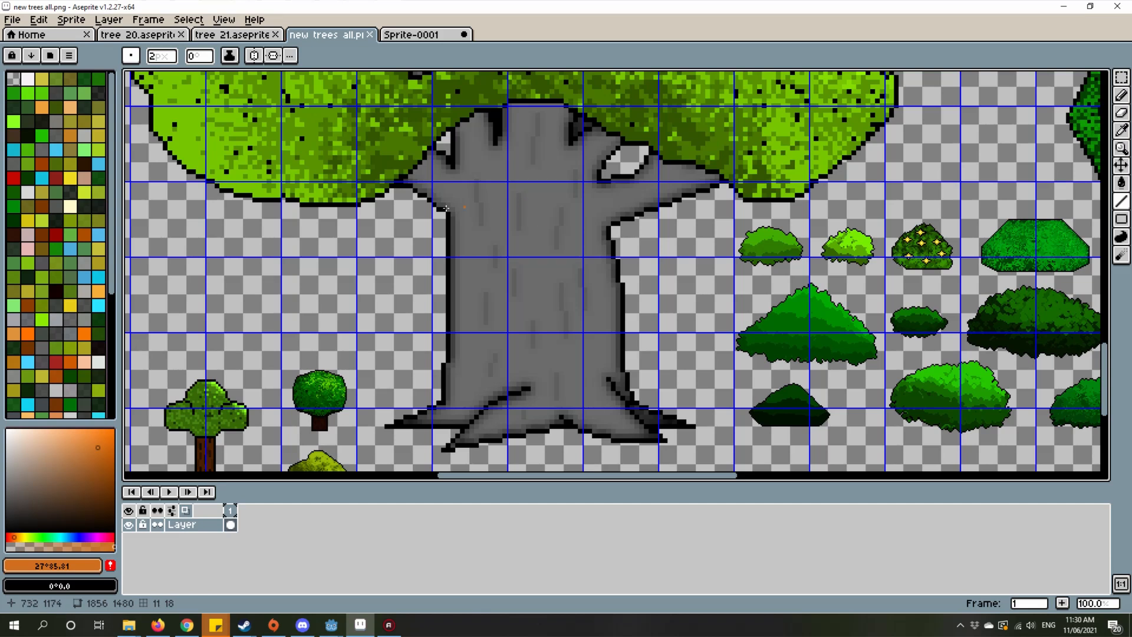
Step: Look over the grey trunk's base and the small trees on the reference sheet, and examine the dark markings on the white trunk
left_click_drag(665, 342, 539, 255)
left_click_drag(498, 289, 769, 258)
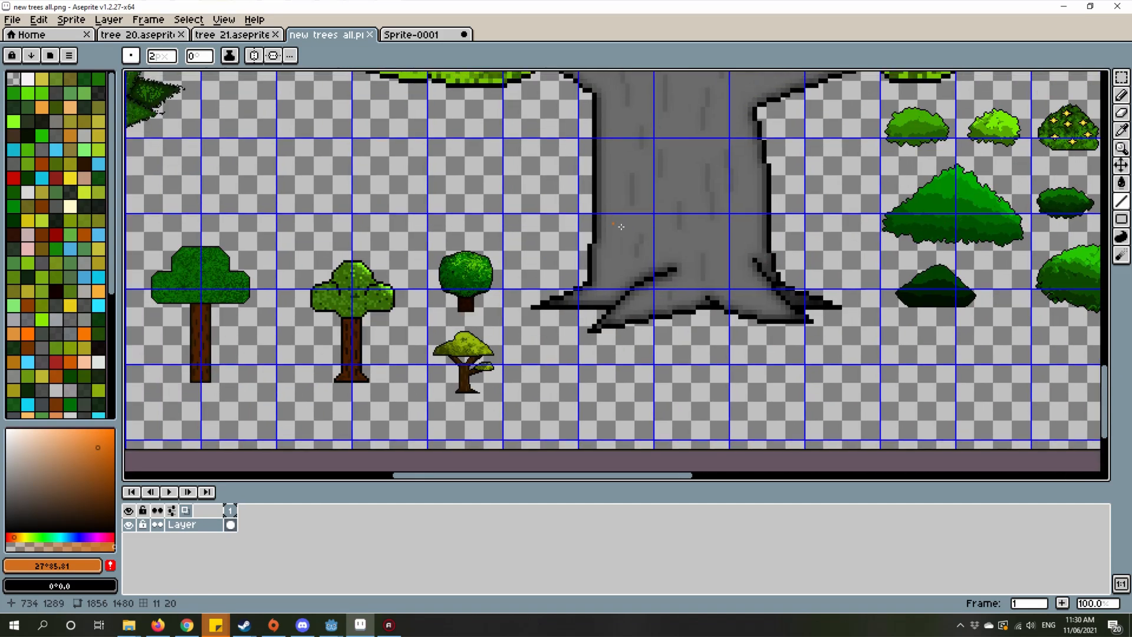
left_click_drag(484, 236, 902, 243)
left_click_drag(531, 261, 595, 287)
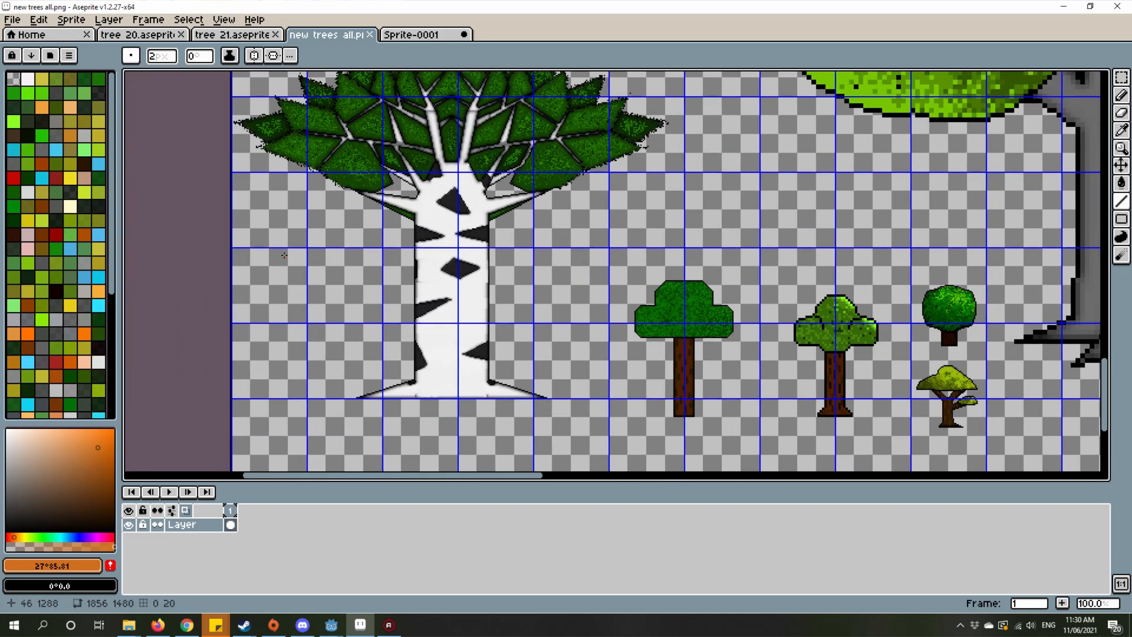
scroll(332, 232, "up", 4)
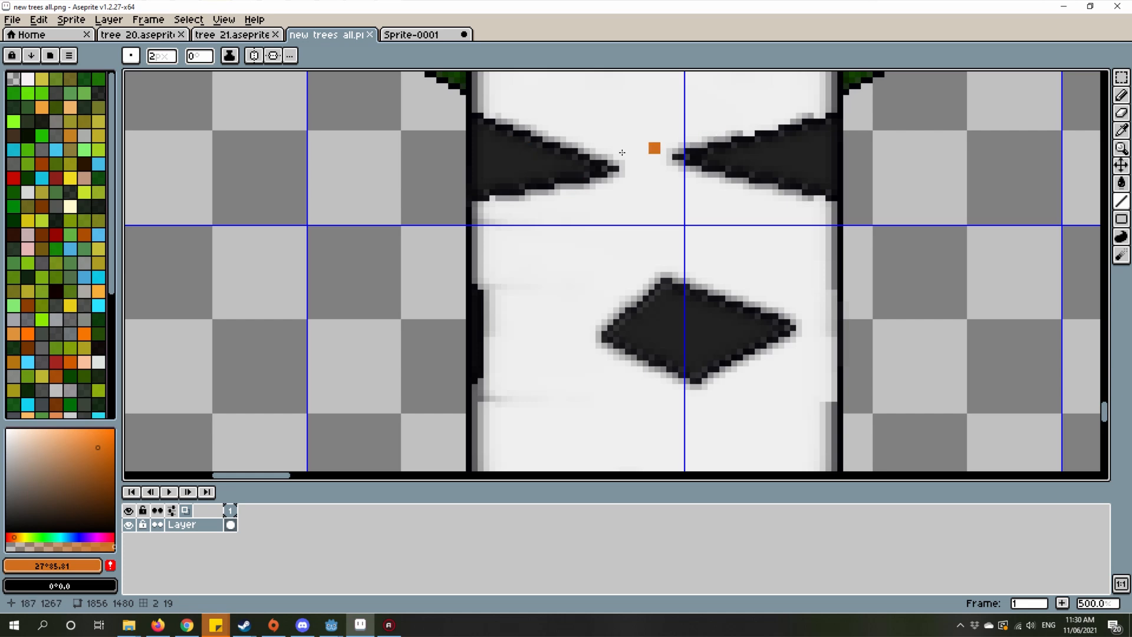
scroll(622, 152, "up", 2)
scroll(614, 293, "down", 6)
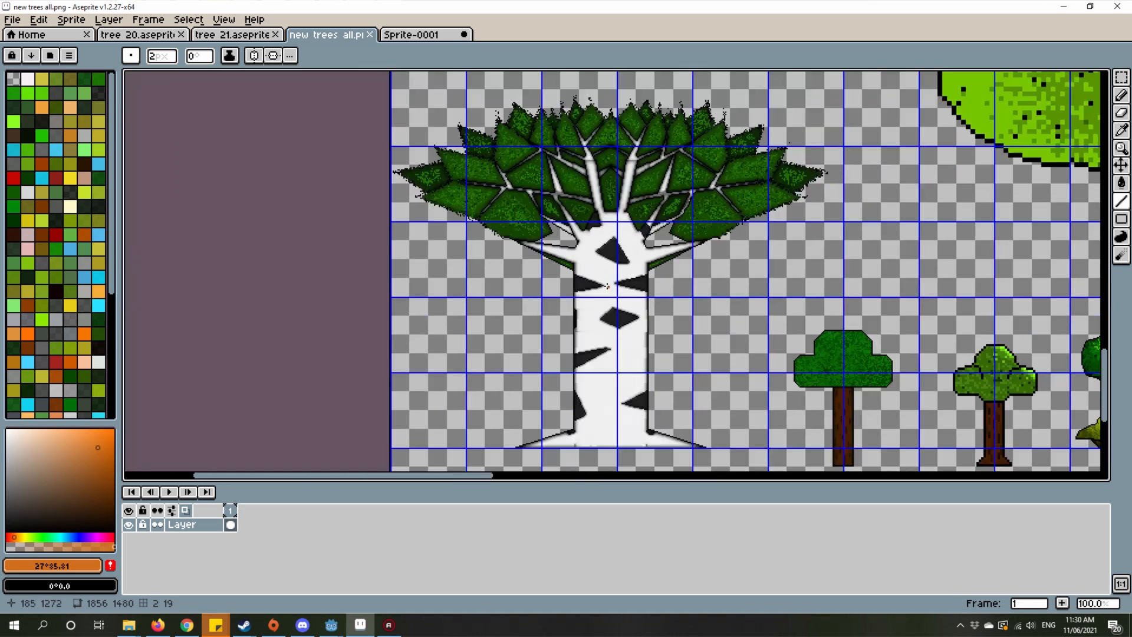
scroll(607, 286, "up", 5)
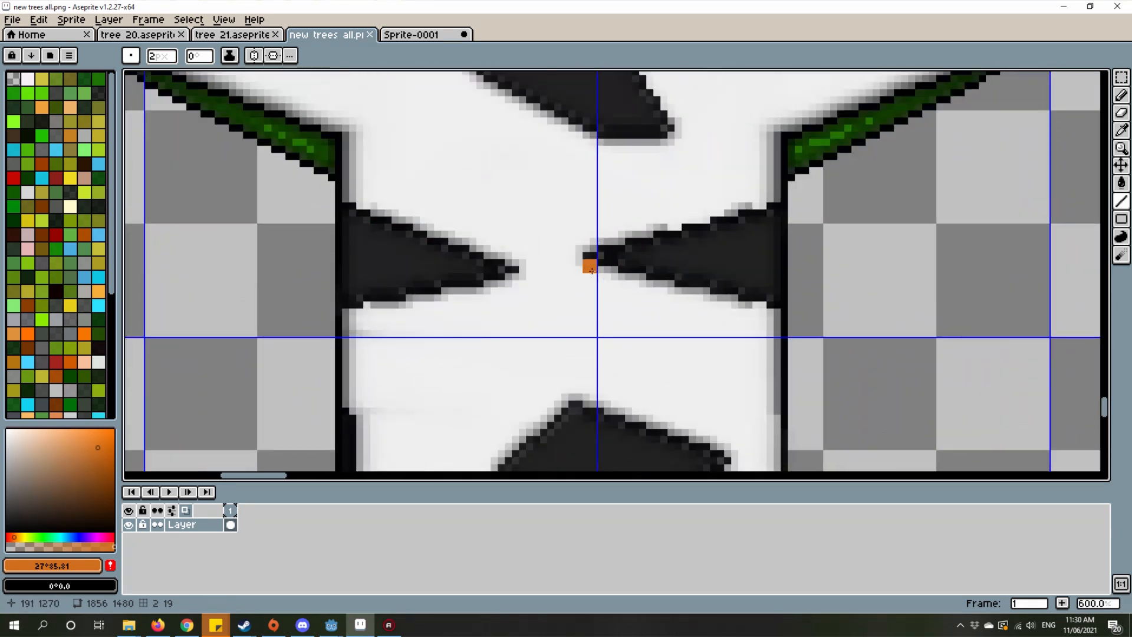
scroll(591, 270, "down", 7)
Step: Examine the bark streaks on the dark red-brown trunk beside the bushes on the reference sheet
scroll(736, 284, "right", 5)
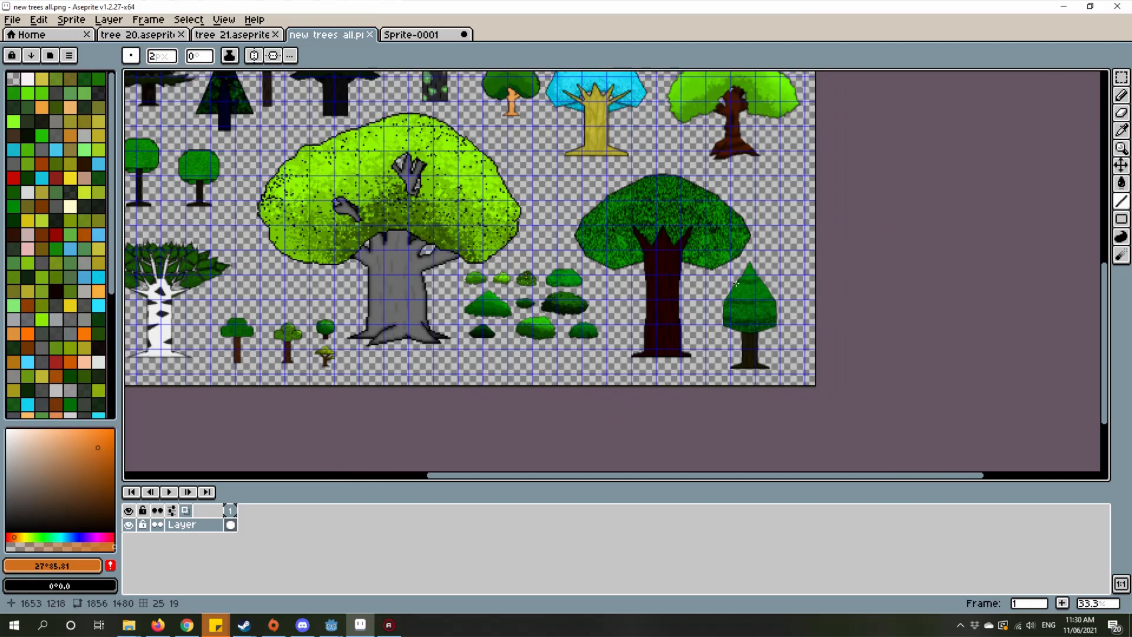
scroll(774, 329, "up", 3)
scroll(785, 307, "down", 1)
left_click_drag(680, 329, 881, 375)
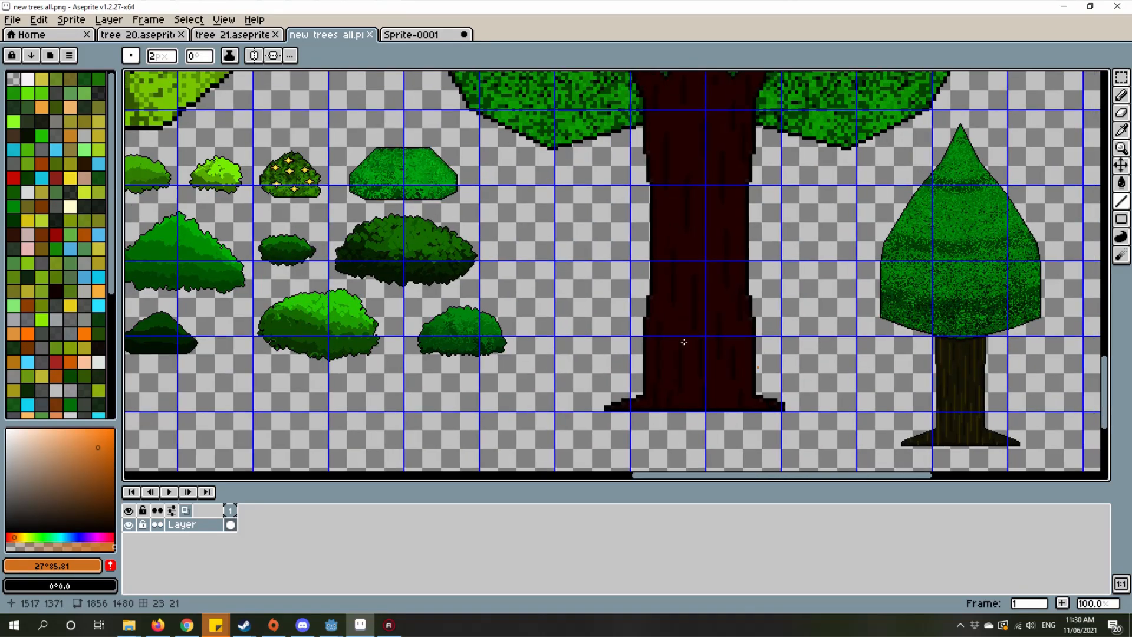
left_click_drag(561, 243, 767, 333)
scroll(767, 333, "down", 1)
left_click_drag(542, 129, 587, 255)
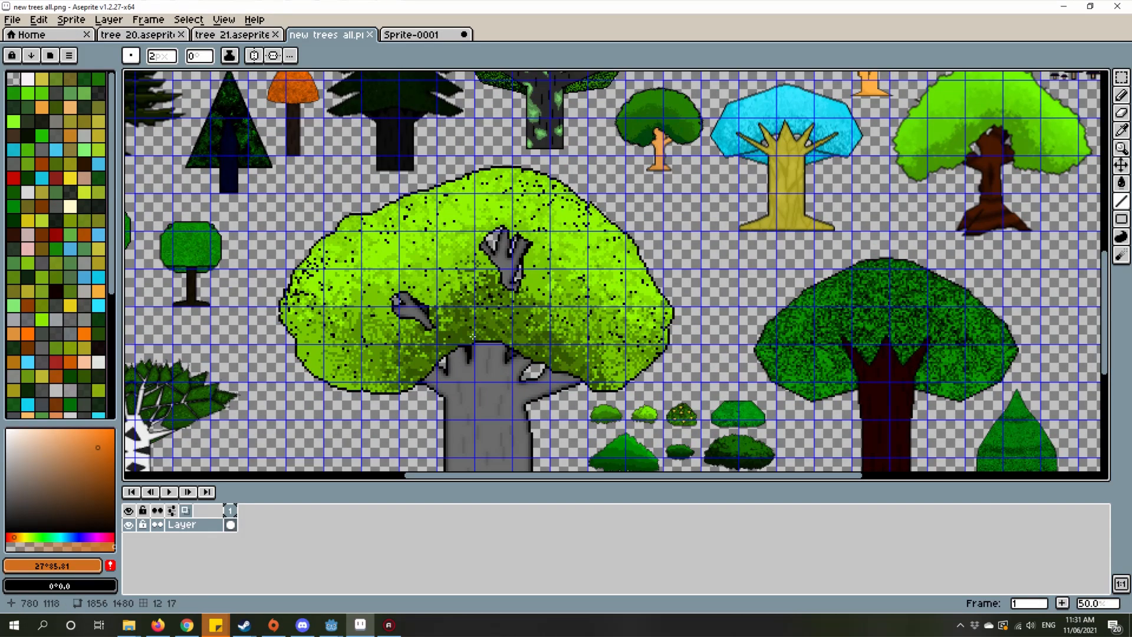
Step: Examine the bark on the yellow trunk under the blue canopy, the brown trunk beside it and the trees above them
scroll(473, 338, "down", 1)
scroll(623, 233, "up", 2)
left_click_drag(707, 248, 585, 303)
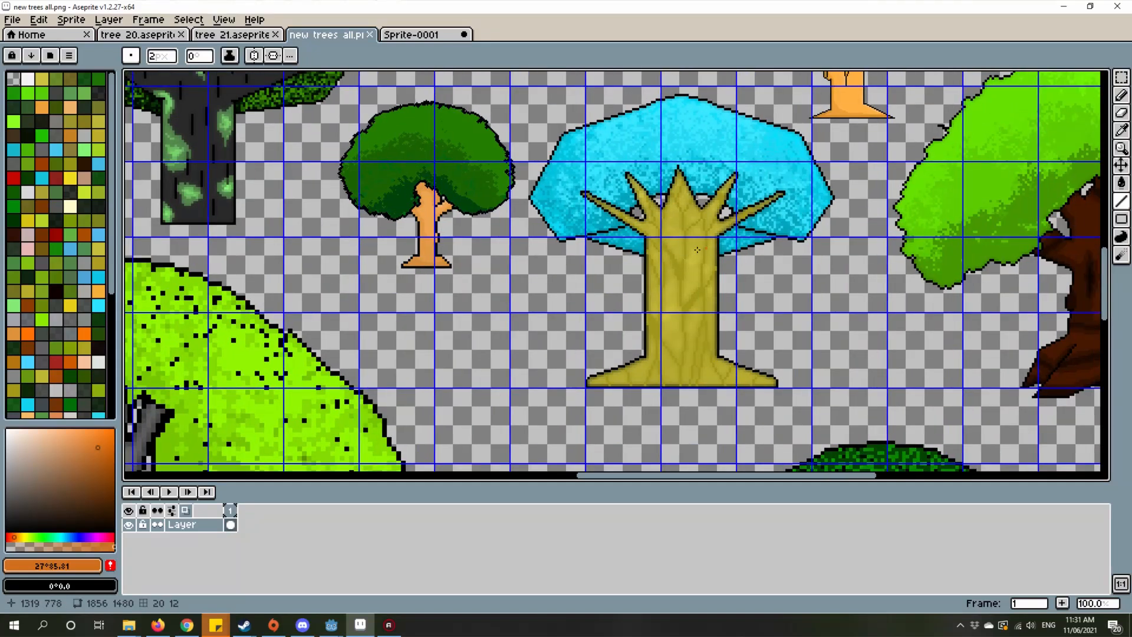
left_click_drag(696, 264, 446, 330)
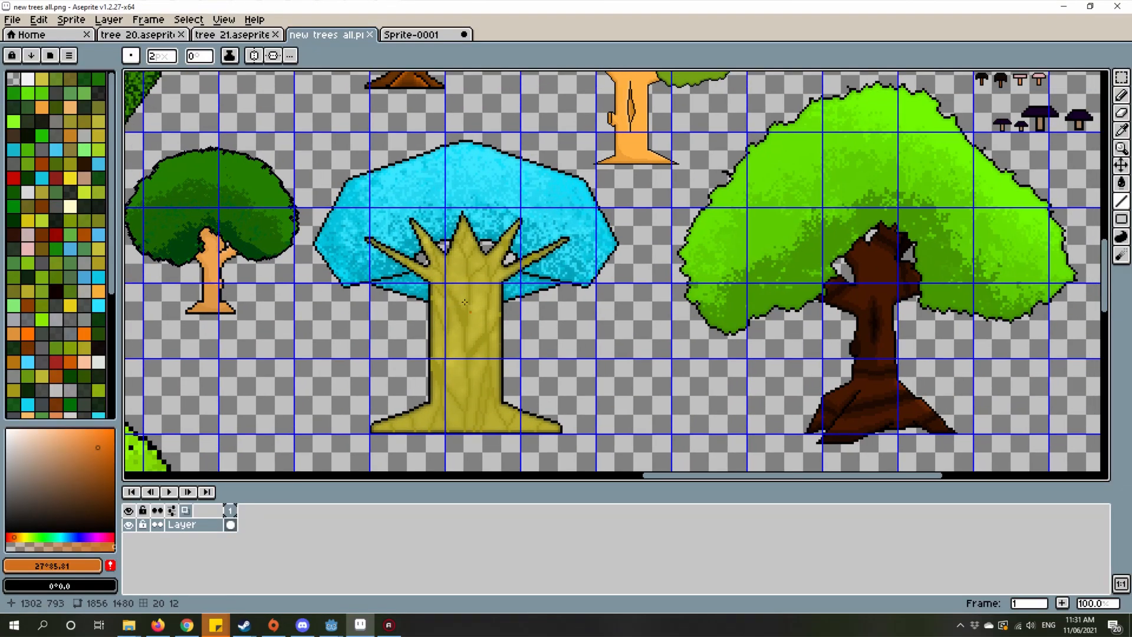
left_click_drag(925, 329, 733, 247)
scroll(761, 370, "up", 1)
scroll(721, 332, "down", 4)
scroll(649, 331, "up", 4)
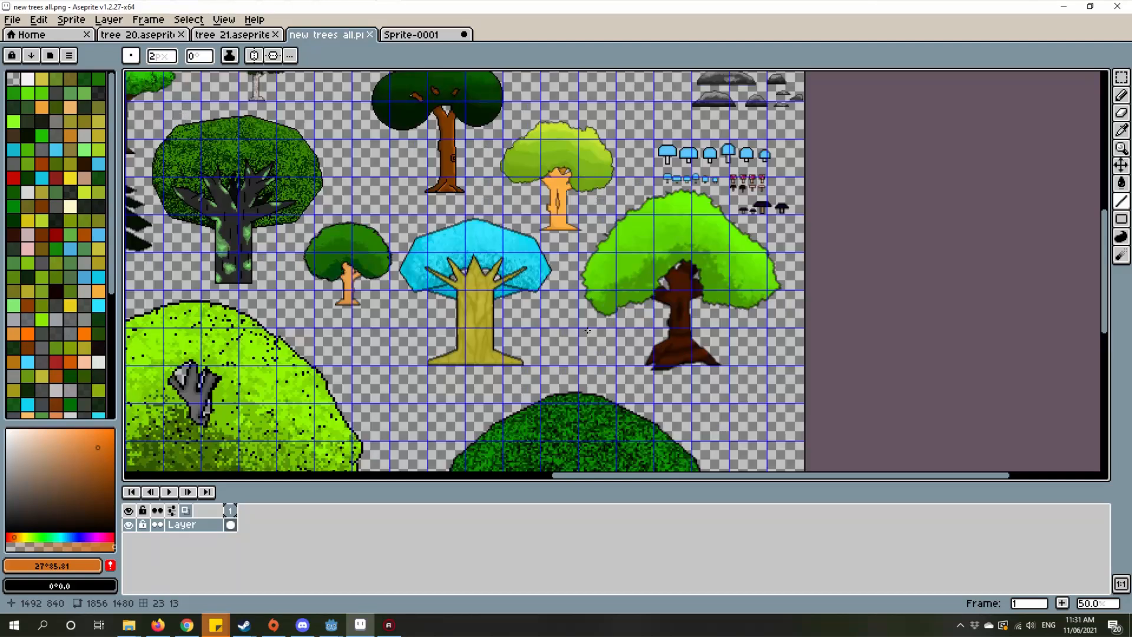
scroll(637, 333, "down", 2)
scroll(638, 333, "down", 1)
scroll(521, 293, "up", 1)
left_click_drag(521, 293, 658, 340)
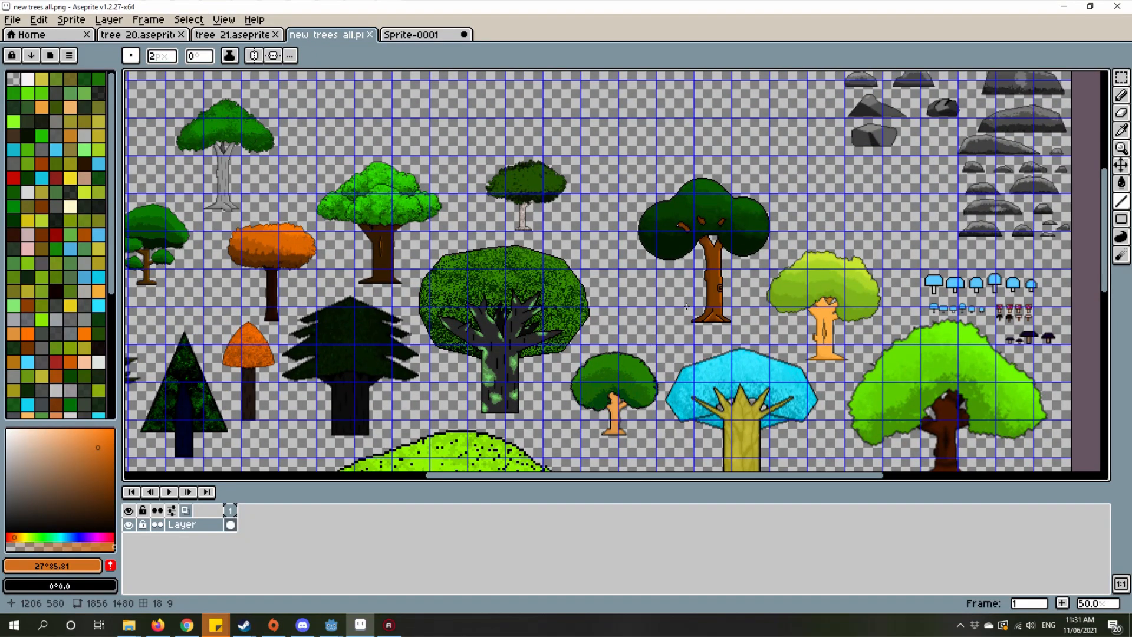
Step: Return to Sprite-0001 and draw a darker orange vertical streak about 19 pixels tall mid-trunk, between the two light streaks
left_click(411, 35)
scroll(649, 271, "down", 4)
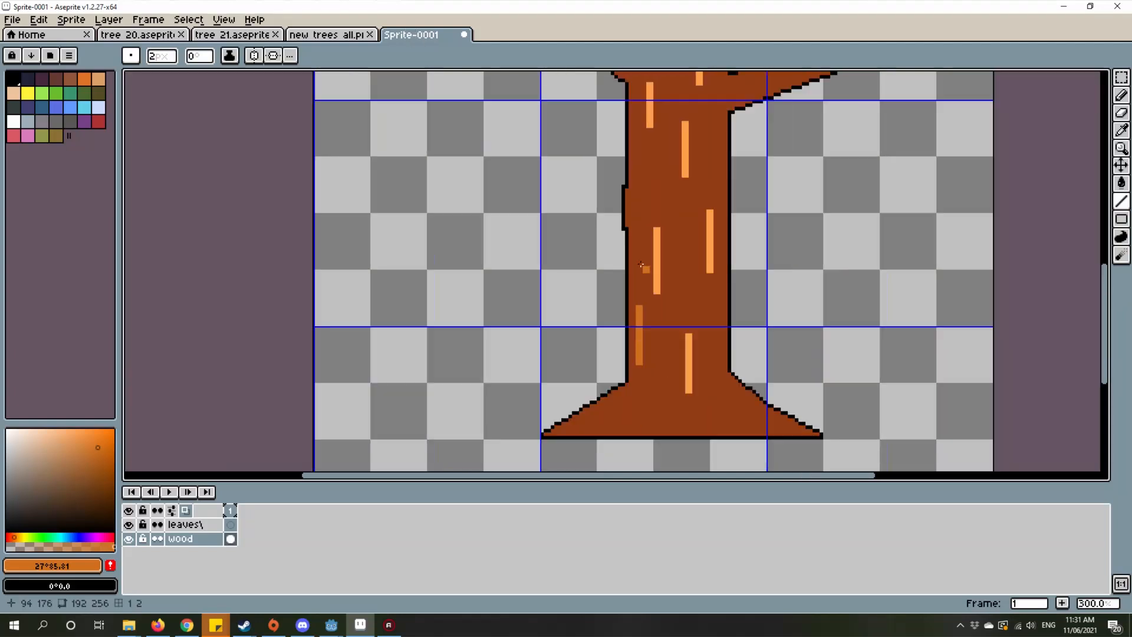
scroll(665, 283, "up", 2)
left_click_drag(666, 286, 682, 312)
scroll(695, 314, "up", 3)
left_click_drag(702, 235, 711, 354)
key("ctrl+z")
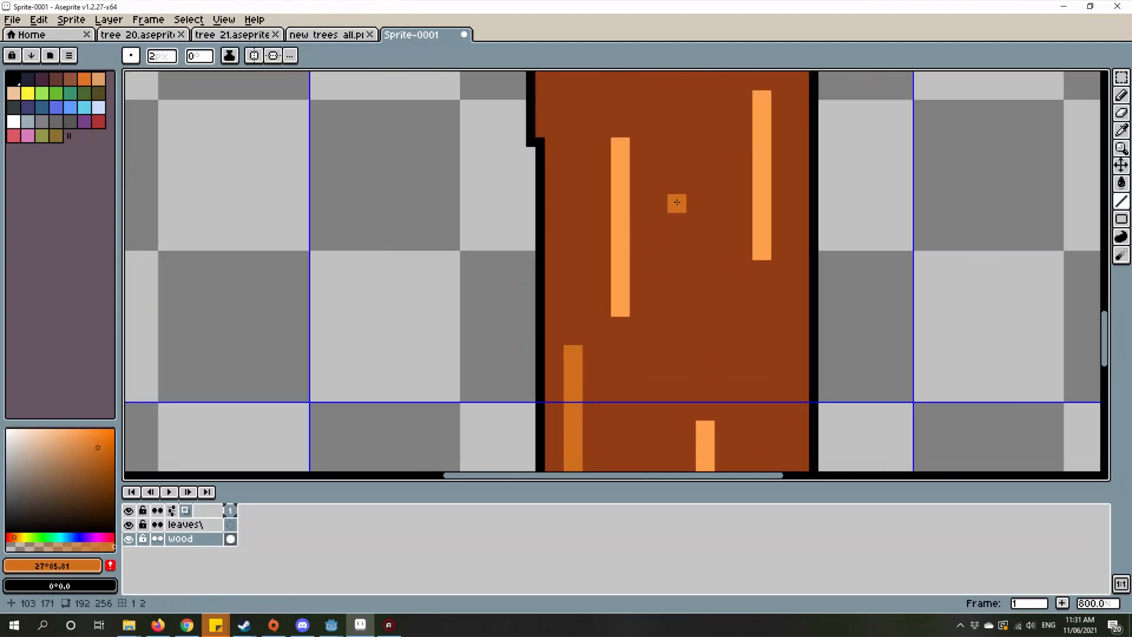
left_click_drag(677, 202, 683, 350)
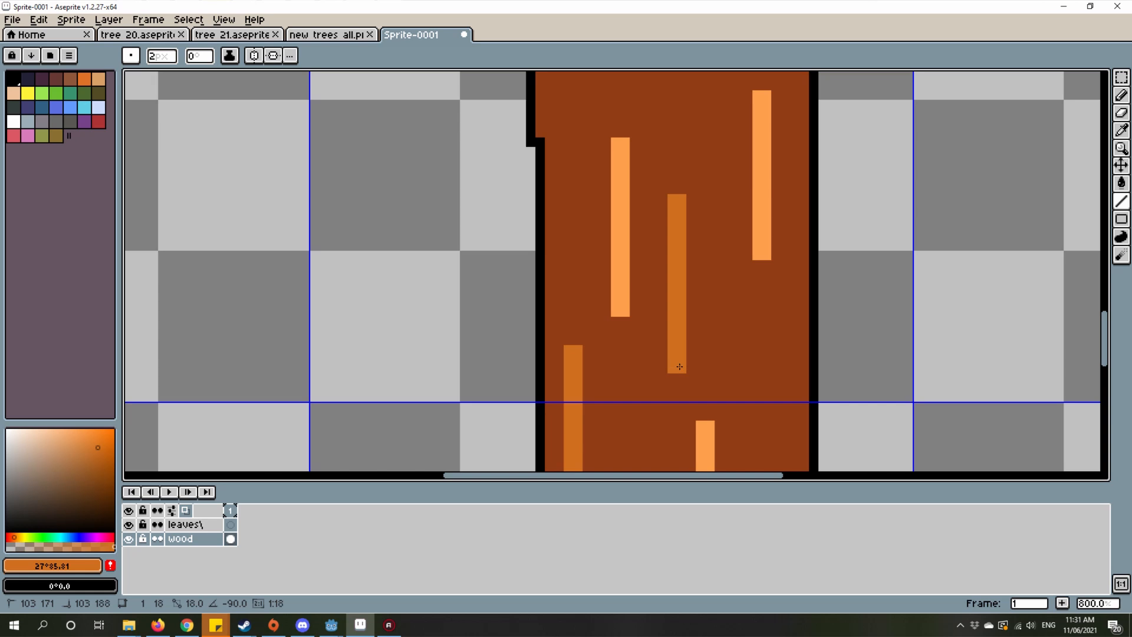
Step: Draw two darker orange streaks about 17 pixels tall, one near the upper trunk's left edge and one beside the lower right branch
scroll(680, 367, "down", 4)
left_click_drag(644, 234, 668, 267)
scroll(671, 264, "up", 4)
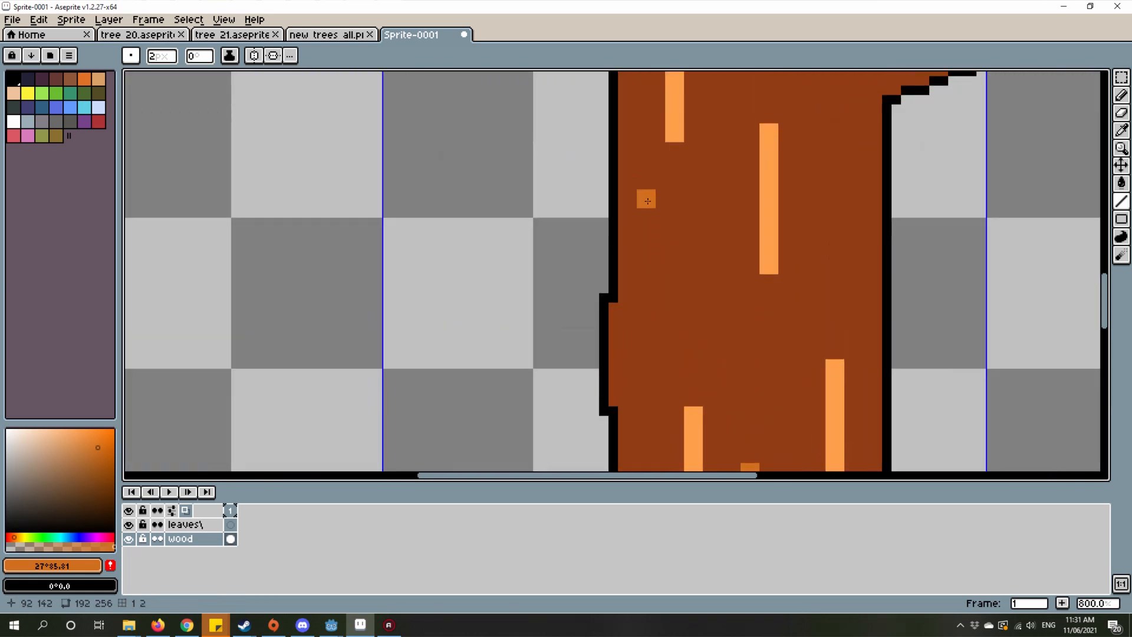
mouse_move(648, 202)
left_mouse_down()
mouse_move(666, 351)
mouse_move(647, 340)
left_mouse_up()
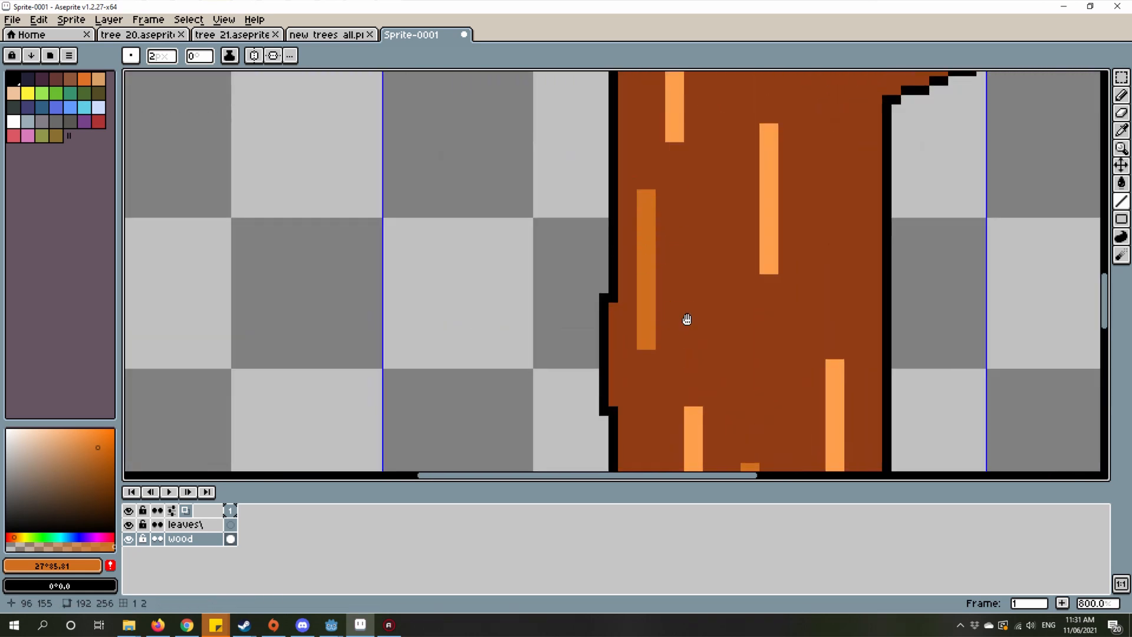
scroll(687, 319, "down", 1)
mouse_move(720, 179)
left_mouse_down()
mouse_move(712, 313)
mouse_move(719, 287)
left_mouse_up()
left_click_drag(734, 317, 806, 468)
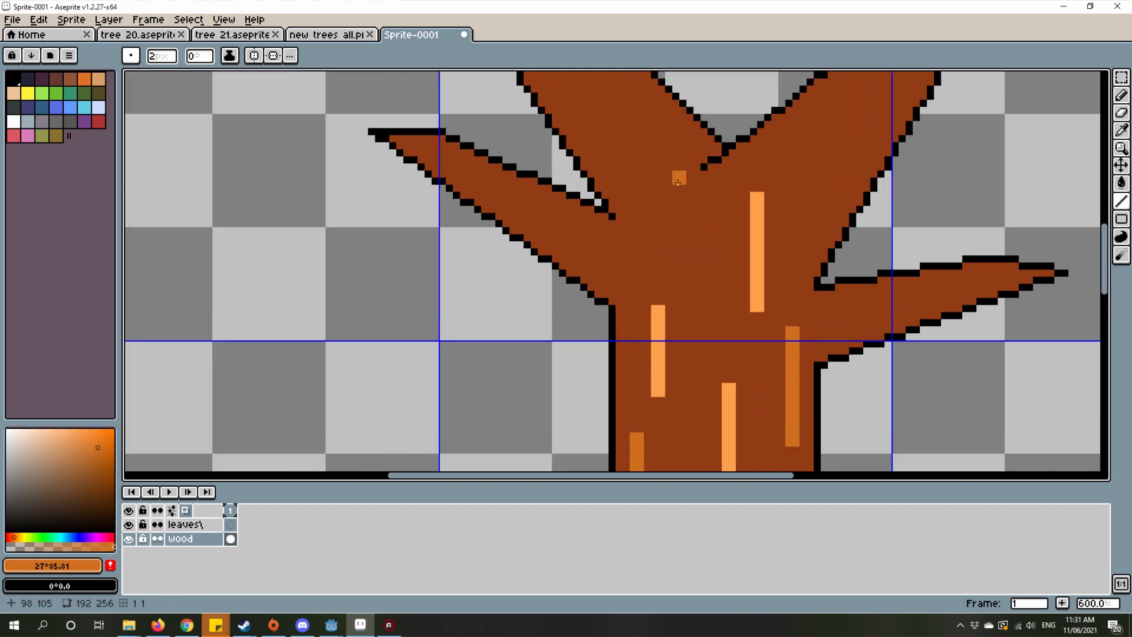
Step: Draw a darker orange vertical streak about 13 pixels tall below the fork of the upper branches, left of the light streak
scroll(676, 178, "up", 1)
left_click_drag(655, 170, 651, 276)
right_click(655, 276)
scroll(693, 309, "down", 2)
scroll(678, 290, "up", 2)
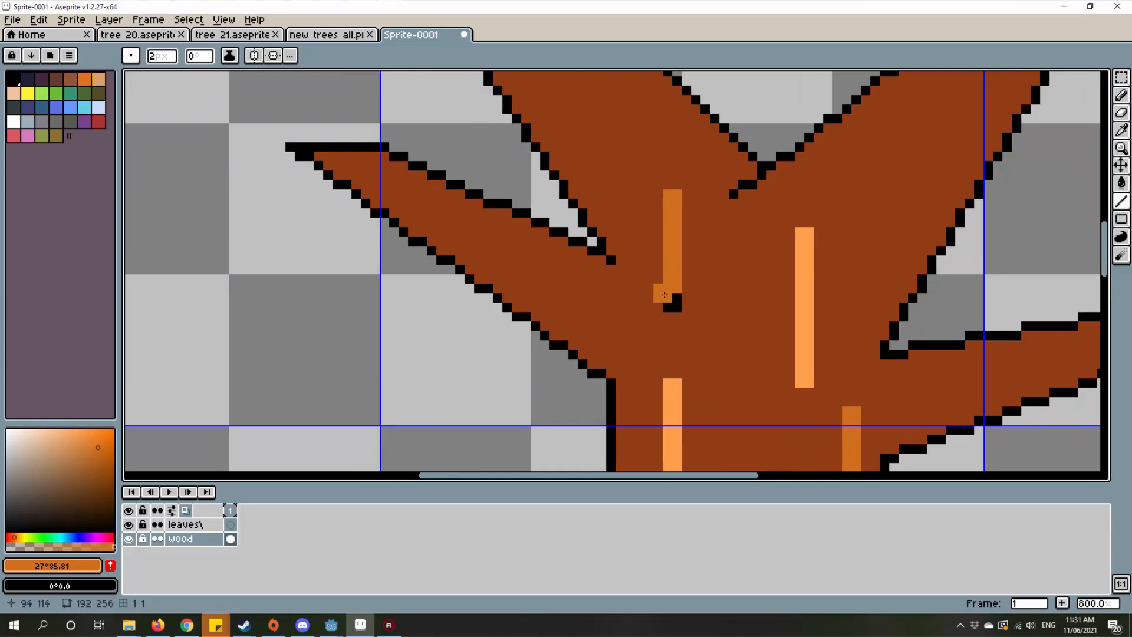
scroll(671, 305, "down", 4)
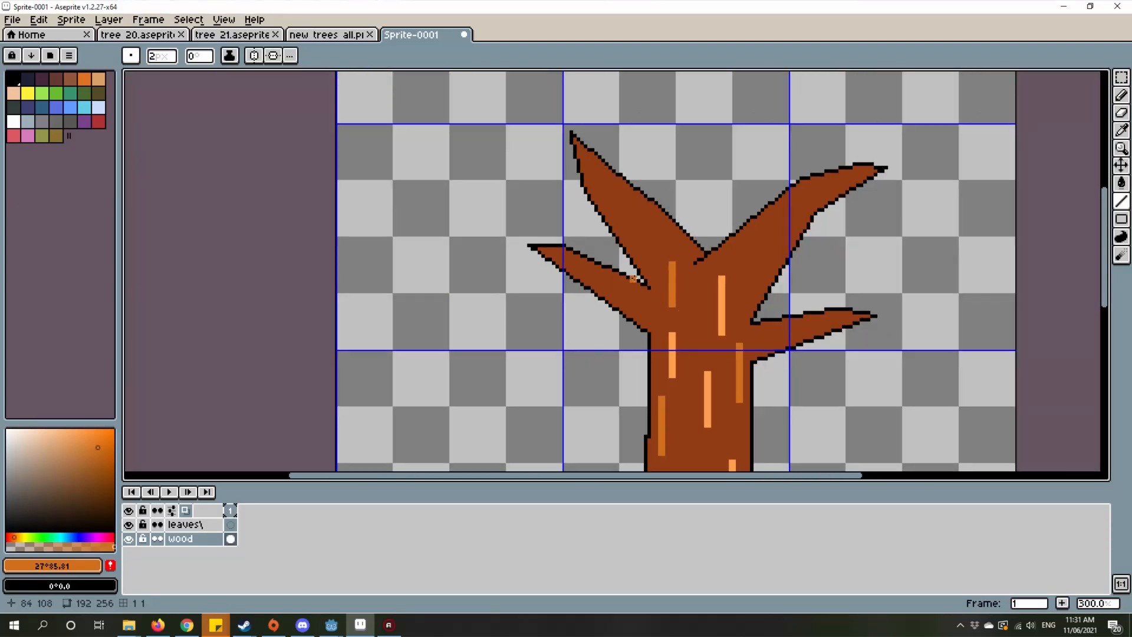
Step: Review the bark streaks over the whole tree and pick the trunk brown #903c13
scroll(633, 279, "up", 5)
scroll(974, 348, "down", 8)
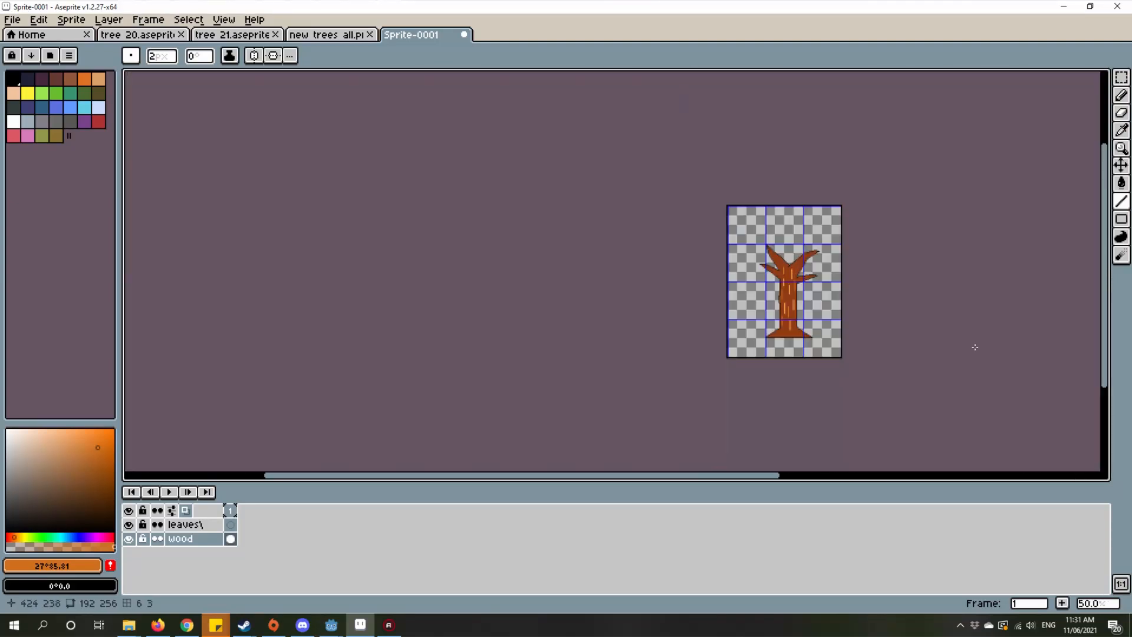
scroll(963, 225, "up", 4)
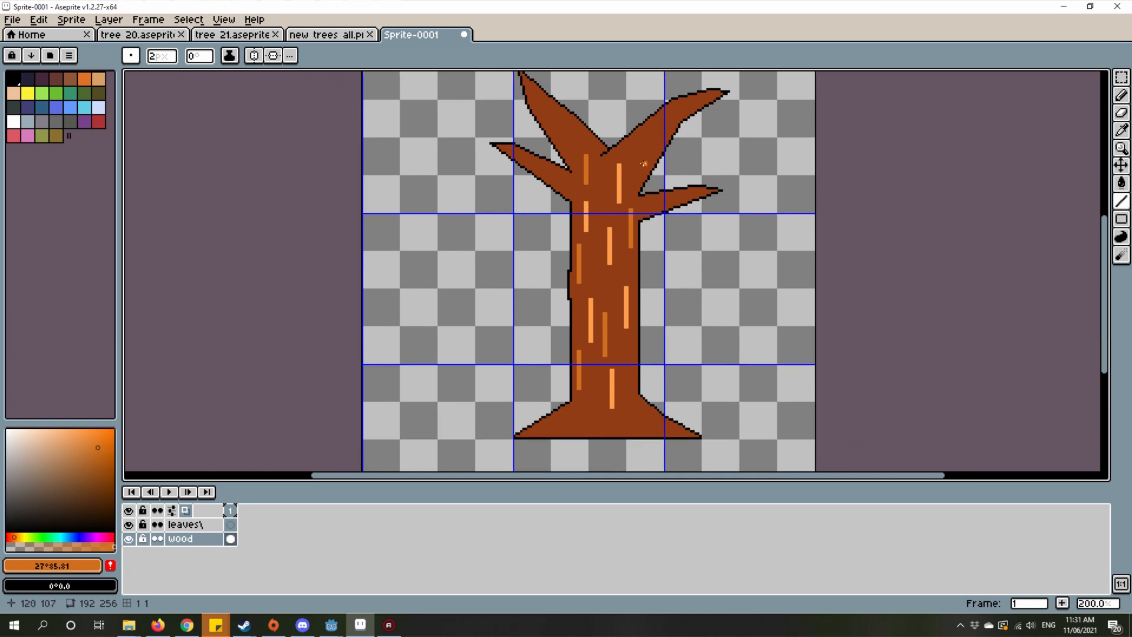
left_click_drag(590, 236, 614, 259)
left_click_drag(646, 310, 686, 220)
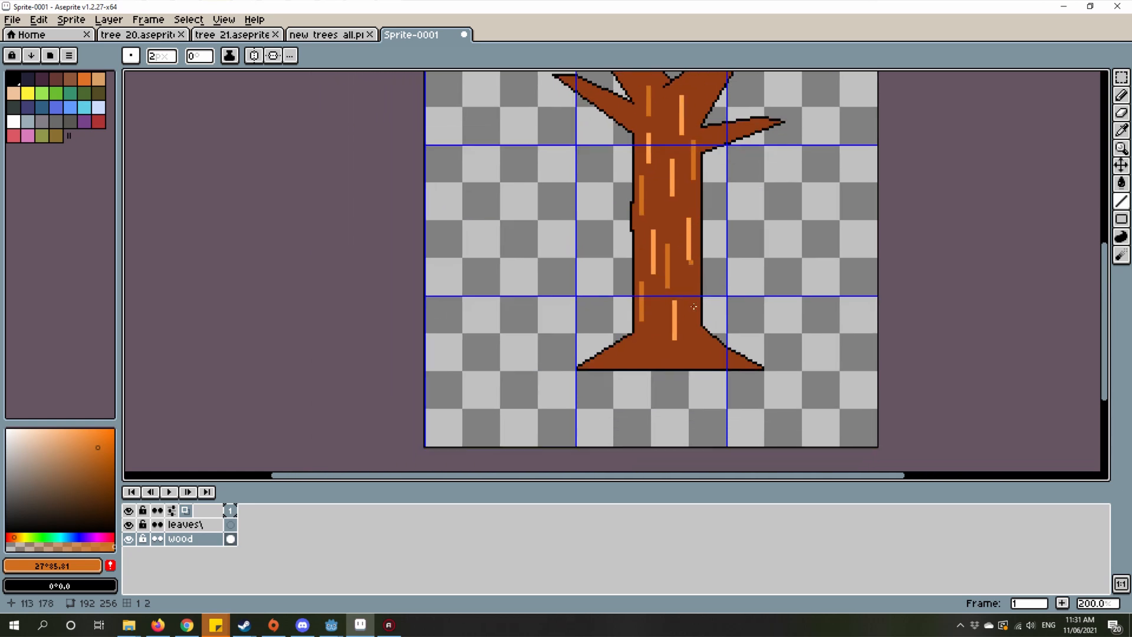
scroll(695, 363, "up", 3)
key("i")
left_click(570, 305)
left_click_drag(607, 274, 618, 294)
scroll(618, 293, "down", 2)
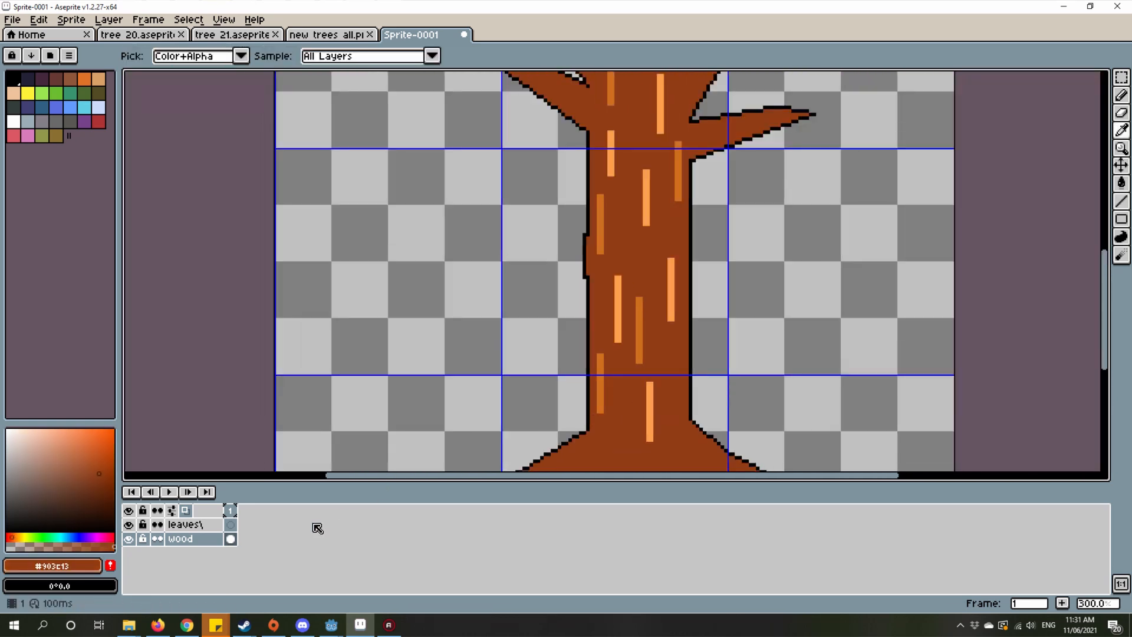
Step: Select the leaves layer and set the drawing colour to a dark green, HSV 138° 100 43
left_click(231, 524)
scroll(667, 364, "down", 1)
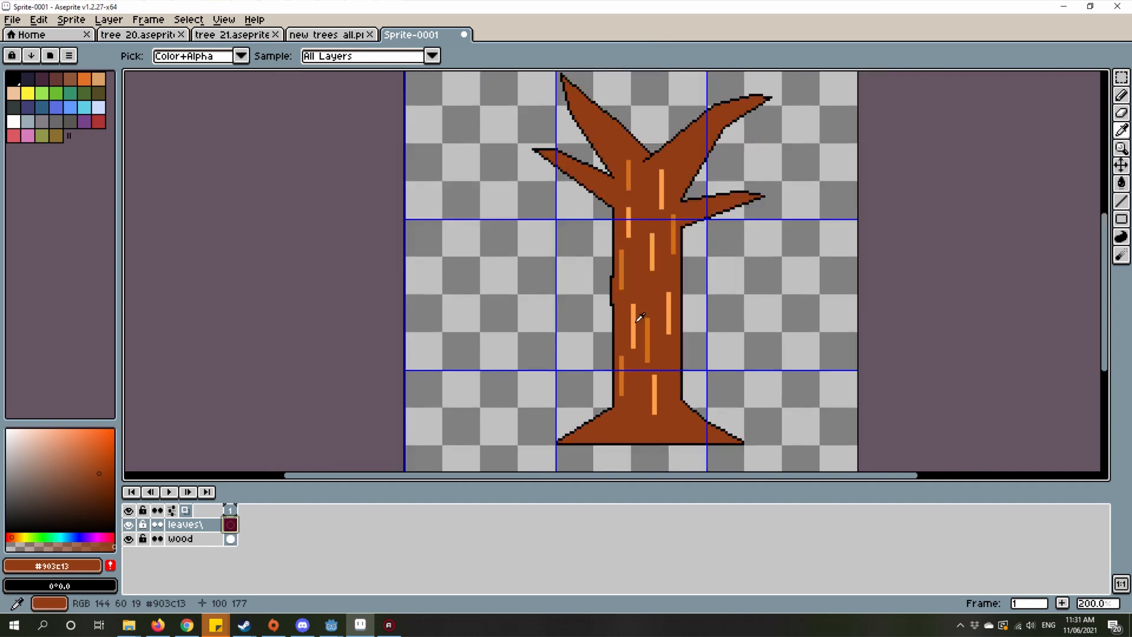
left_click_drag(647, 181, 647, 319)
left_click_drag(495, 240, 451, 307)
scroll(451, 308, "up", 1)
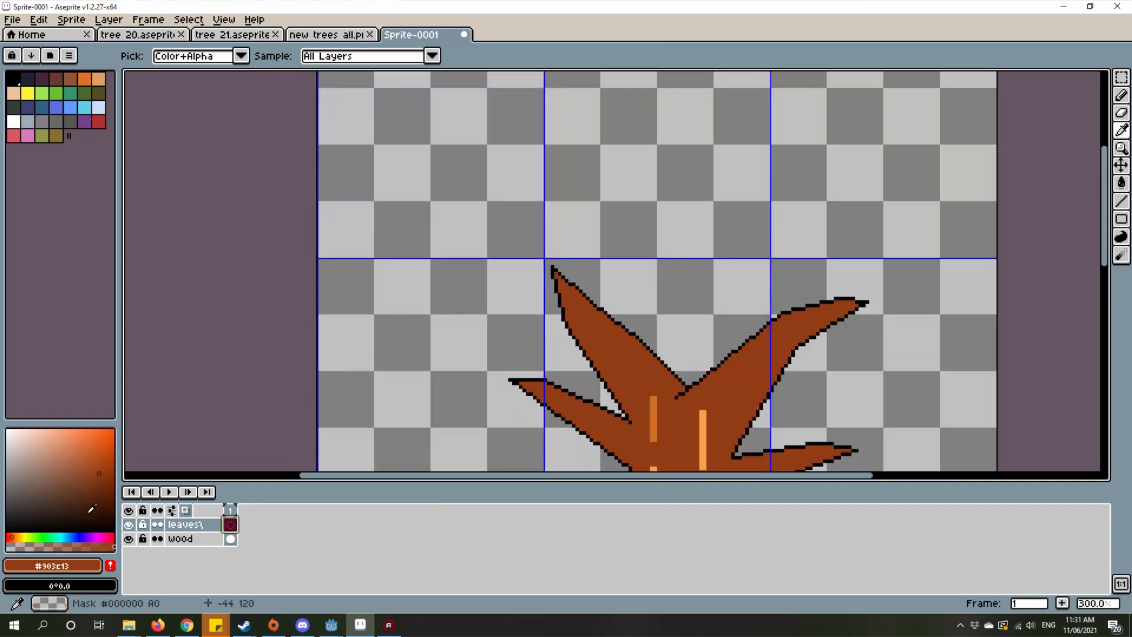
left_click(42, 537)
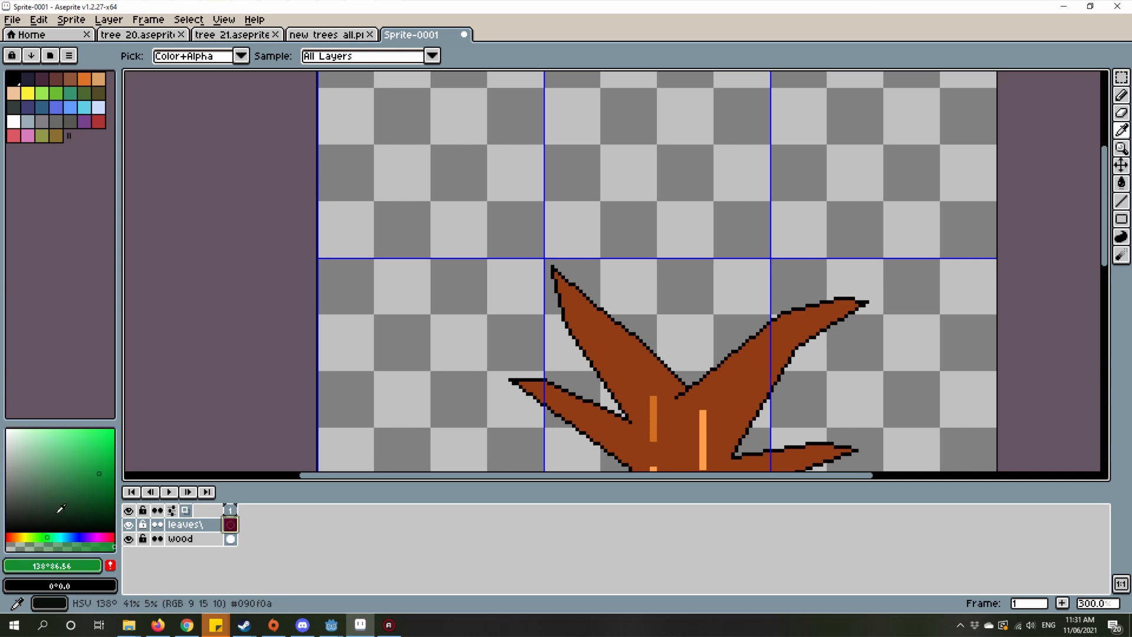
mouse_move(94, 500)
left_mouse_down()
mouse_move(109, 502)
mouse_move(115, 486)
left_mouse_up()
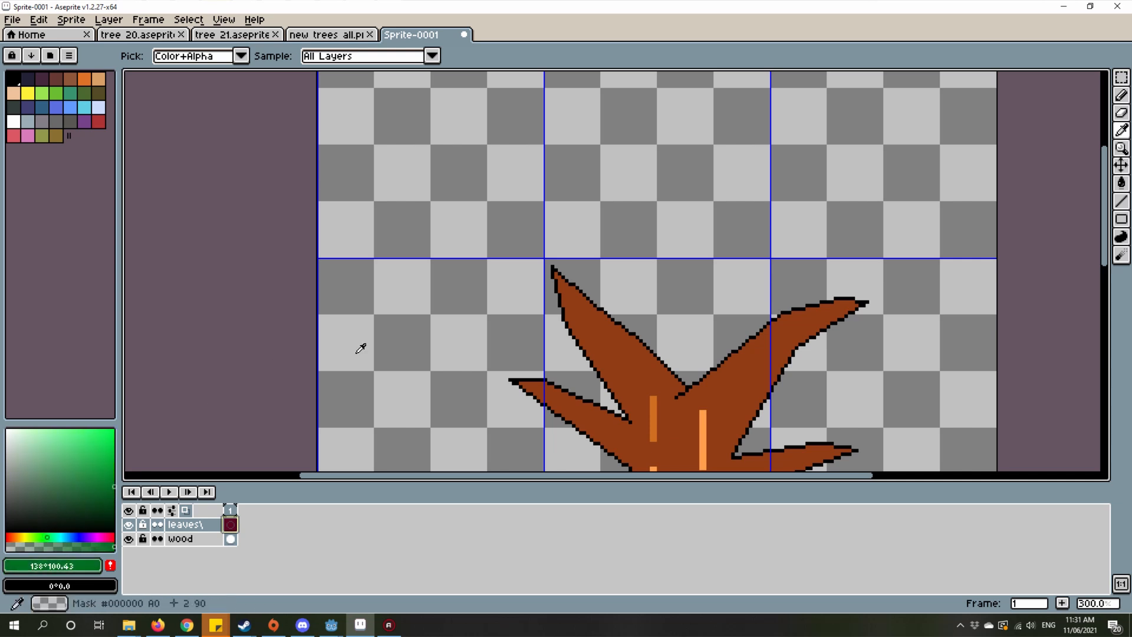
Step: Near the canvas's upper-left corner, draw a green bar about 8 by 2 pixels with a 6 by 2 pixel bar centred beneath it
left_click_drag(362, 349, 522, 399)
scroll(604, 79, "up", 1)
left_click_drag(604, 80, 655, 164)
key("l")
scroll(578, 183, "up", 8)
scroll(618, 256, "up", 1)
left_click_drag(618, 256, 1091, 225)
left_click_drag(1047, 228, 589, 250)
scroll(596, 252, "down", 4)
scroll(575, 283, "up", 1)
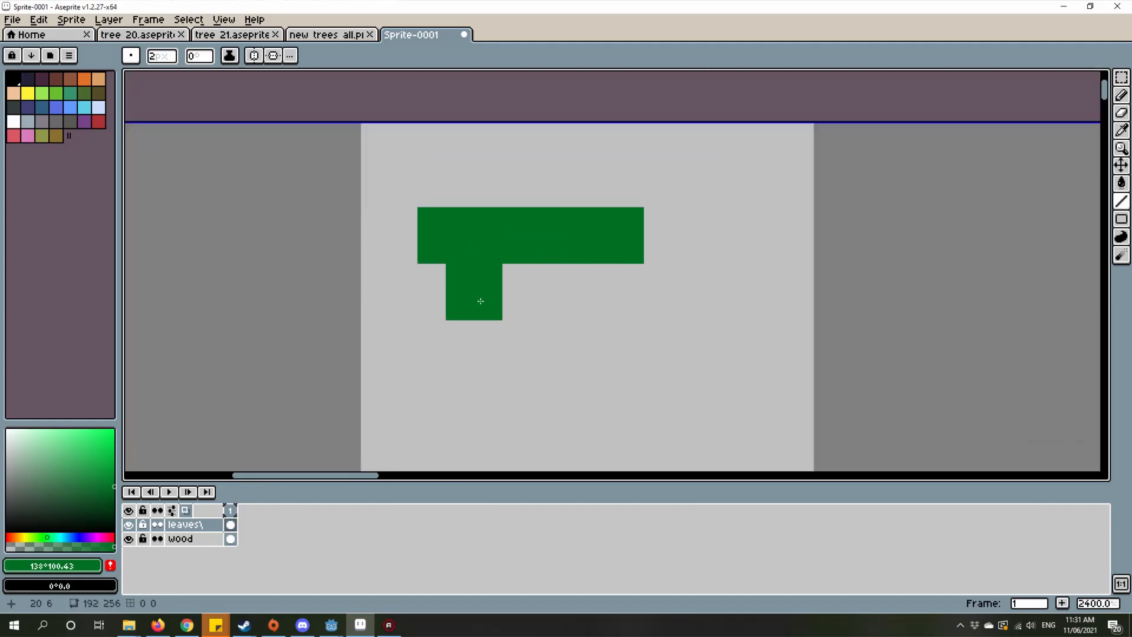
mouse_move(478, 302)
left_mouse_down()
mouse_move(589, 274)
mouse_move(590, 298)
left_mouse_up()
scroll(589, 298, "down", 8)
scroll(620, 289, "up", 4)
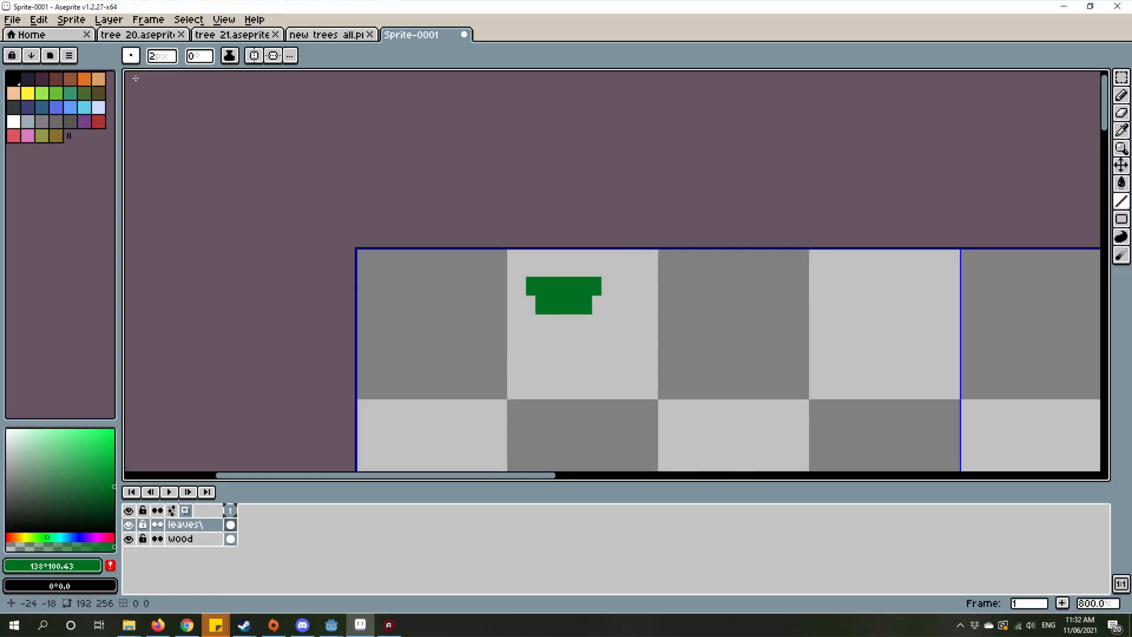
Step: Set the brush size to 1 pixel and add a centred green row 4 pixels wide beneath the leaf shape
left_click(172, 57)
type("1")
scroll(522, 319, "up", 4)
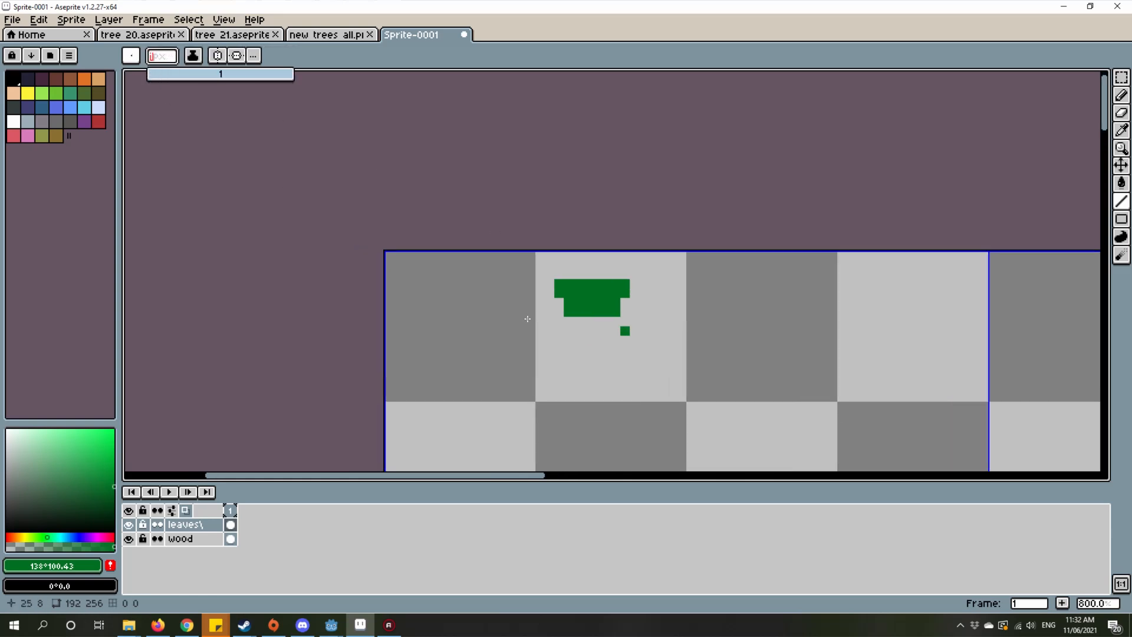
mouse_move(690, 323)
left_mouse_down()
mouse_move(648, 311)
mouse_move(747, 308)
left_mouse_up()
scroll(759, 321, "down", 6)
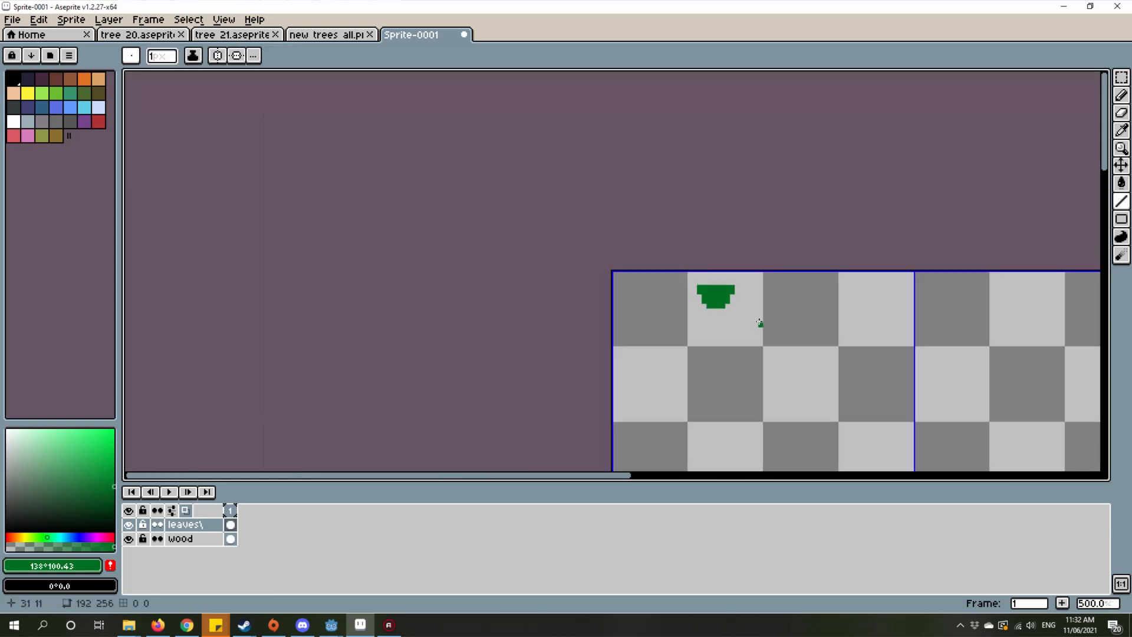
Step: Round off the top of the leaf shape with a centred row 6 pixels wide and a 2-pixel-wide row above it
scroll(630, 282, "up", 4)
scroll(688, 227, "up", 4)
left_click_drag(666, 237, 846, 248)
mouse_move(705, 200)
left_mouse_down()
mouse_move(735, 193)
mouse_move(786, 207)
left_mouse_up()
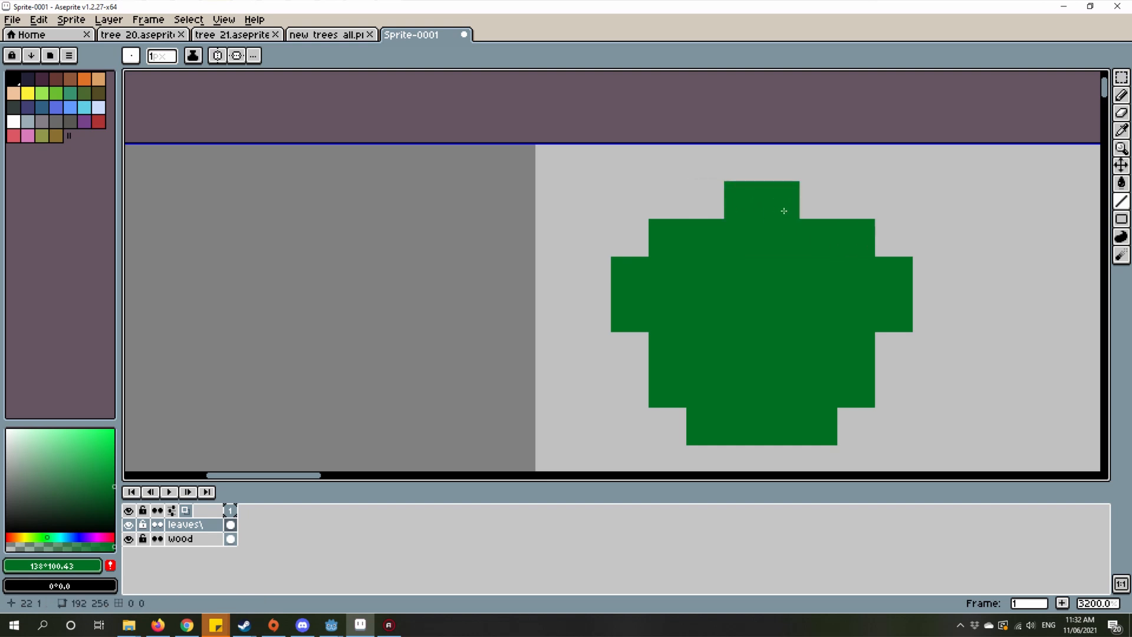
scroll(844, 295, "down", 6)
scroll(817, 279, "up", 4)
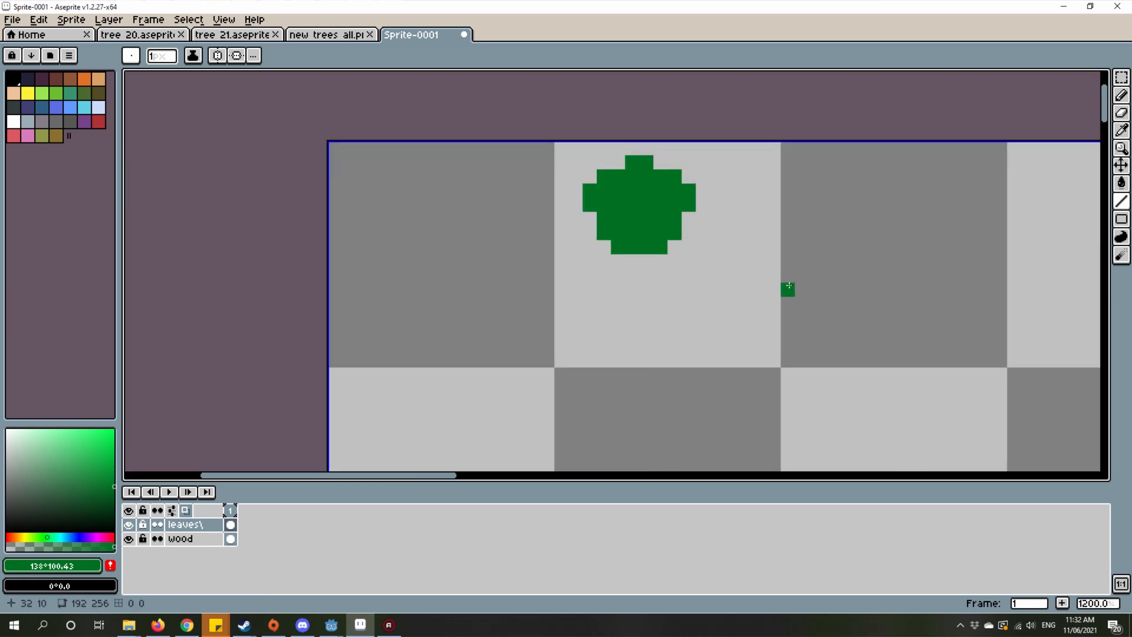
left_click_drag(717, 230, 728, 263)
scroll(695, 309, "up", 4)
scroll(729, 264, "down", 2)
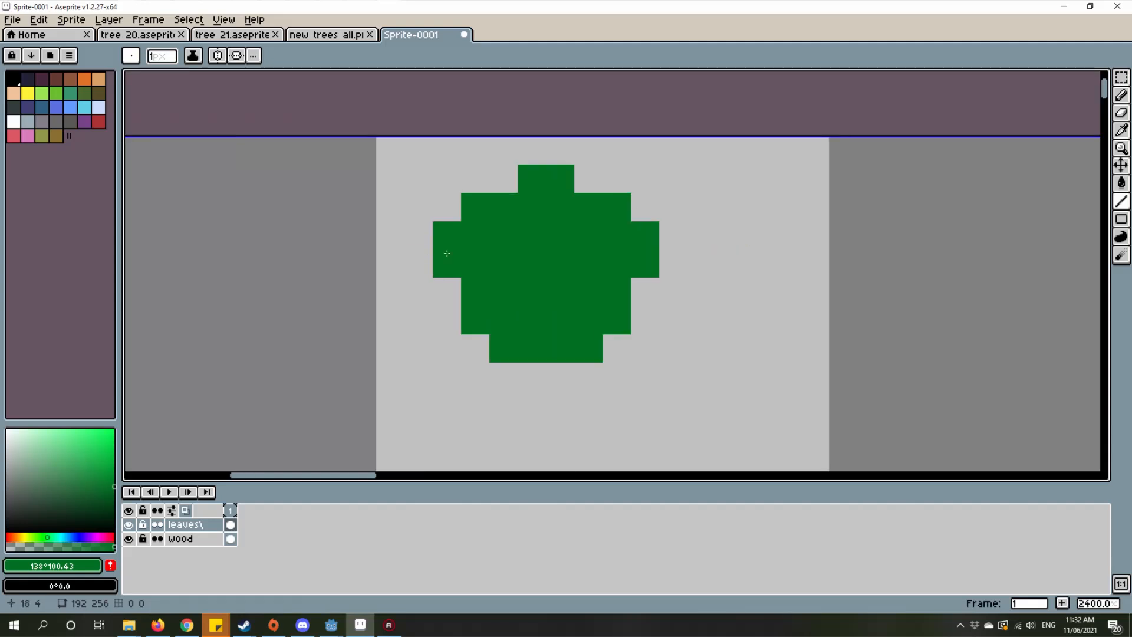
left_click_drag(506, 238, 655, 238)
scroll(633, 283, "up", 3)
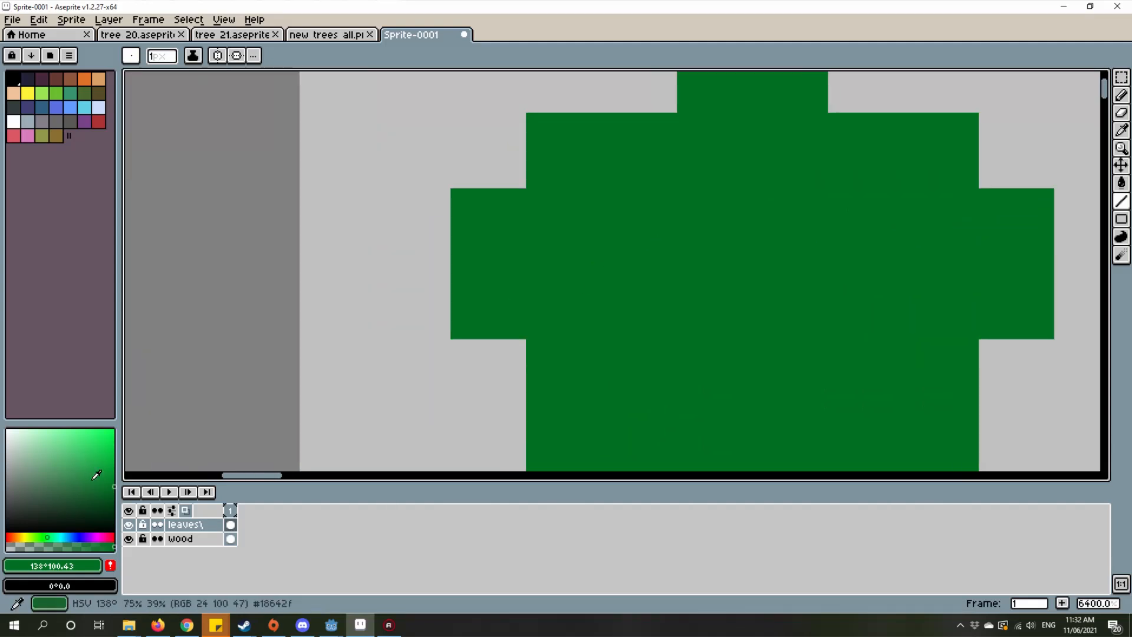
left_click_drag(106, 466, 124, 445)
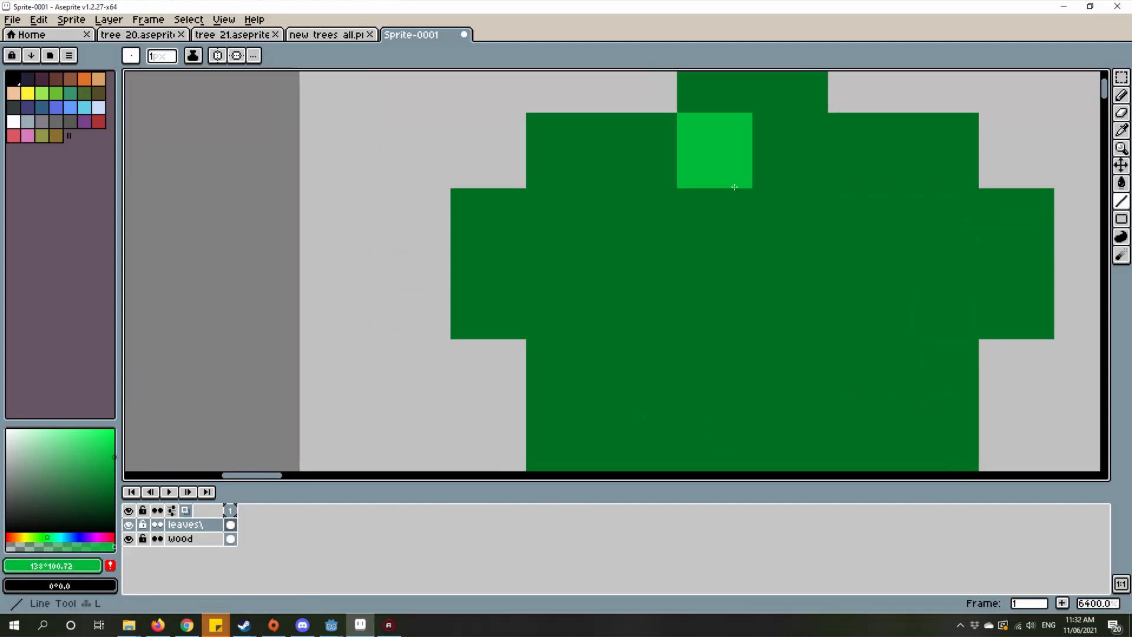
left_click_drag(710, 200, 645, 202)
scroll(645, 201, "down", 1)
left_click(667, 201)
key("ctrl+z")
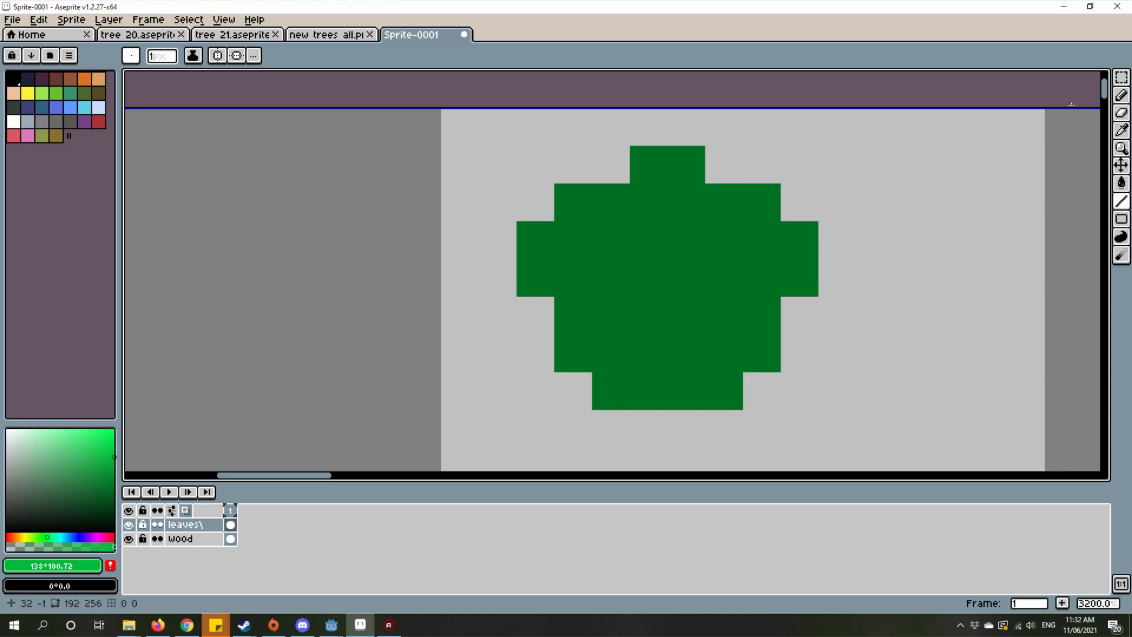
Step: Widen the leaf by one pixel to 9 pixels across by selecting its right half and shifting it outward
left_click(1121, 77)
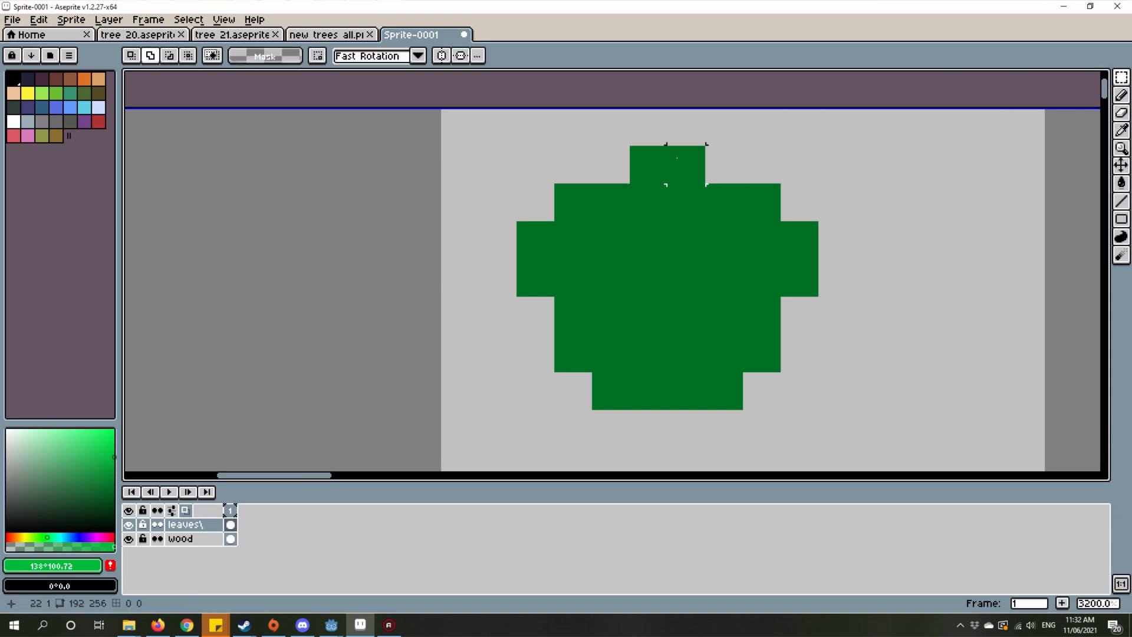
left_click_drag(667, 147, 933, 449)
left_click_drag(724, 359, 775, 349)
key("ctrl+d")
left_click_drag(725, 165, 743, 411)
left_click_drag(702, 279, 646, 289)
key("ctrl+d")
scroll(758, 351, "down", 4)
scroll(764, 361, "up", 1)
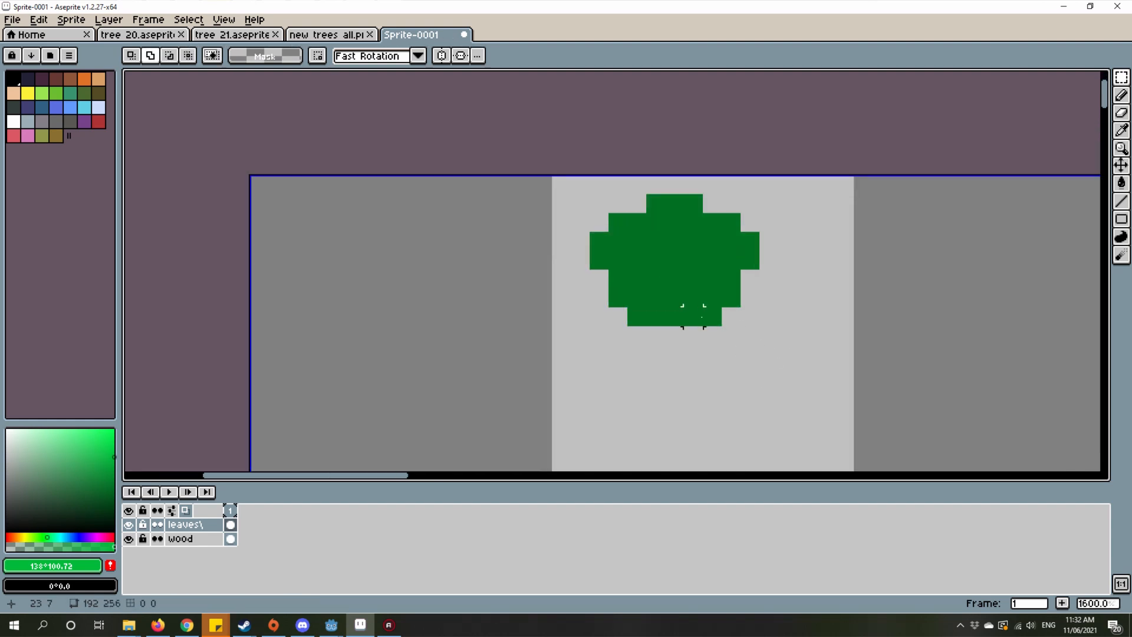
left_click_drag(739, 270, 857, 443)
left_click_drag(761, 396, 784, 392)
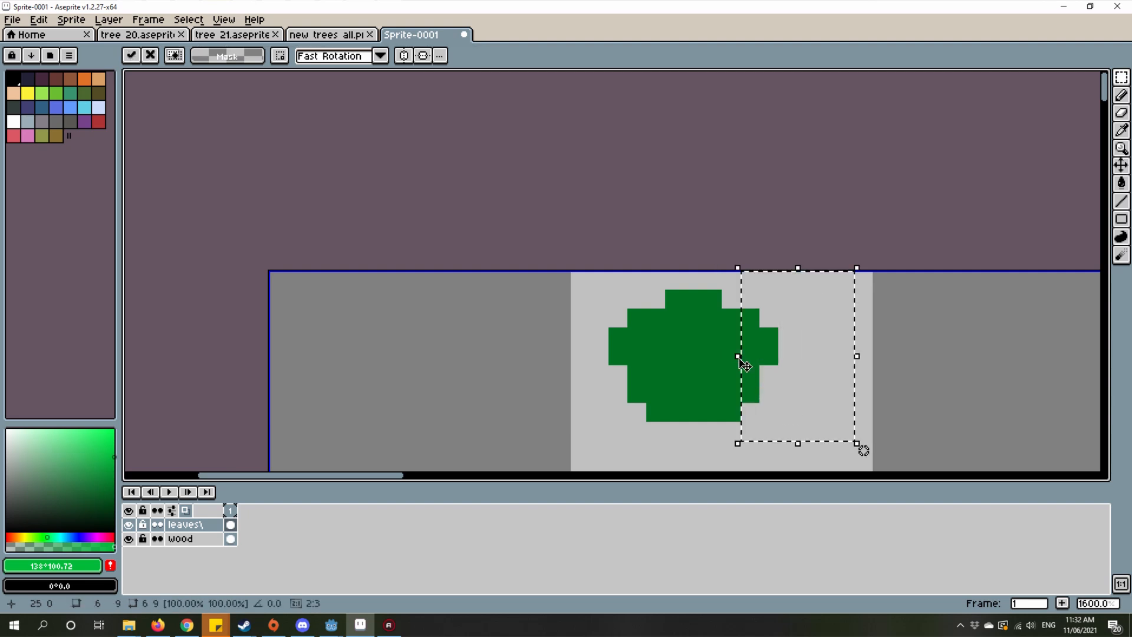
key("ctrl+d")
left_click(732, 412)
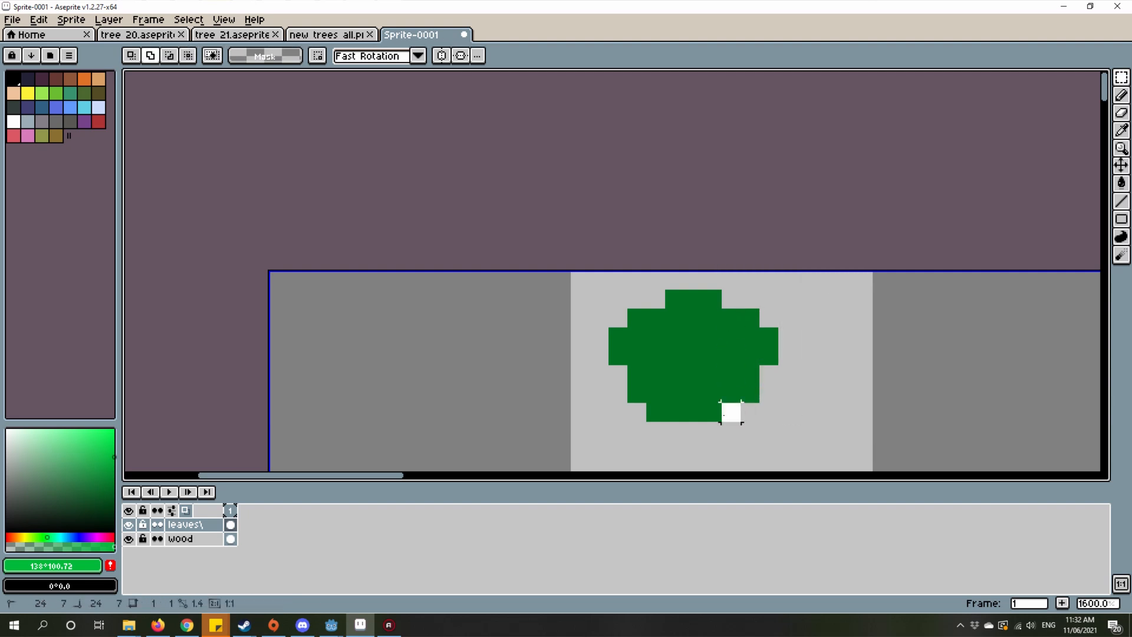
scroll(731, 431, "down", 1)
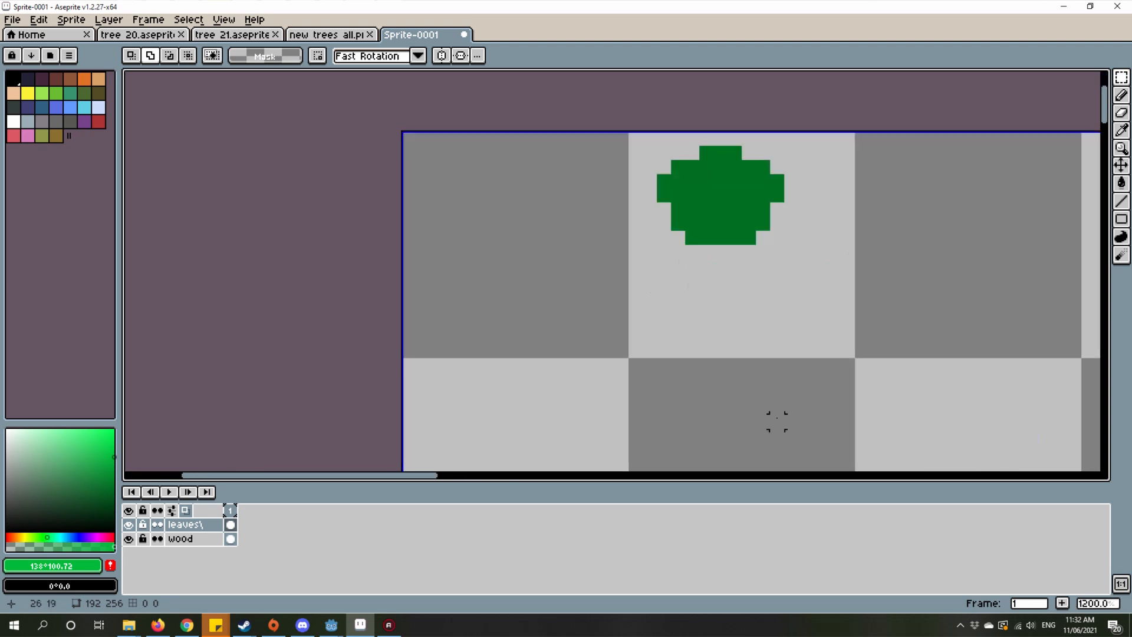
Step: Sample the leaf's dark green and add a centred row 3 pixels wide beneath the leaf
scroll(690, 248, "up", 1)
scroll(684, 348, "up", 2)
key("i")
left_click(661, 295)
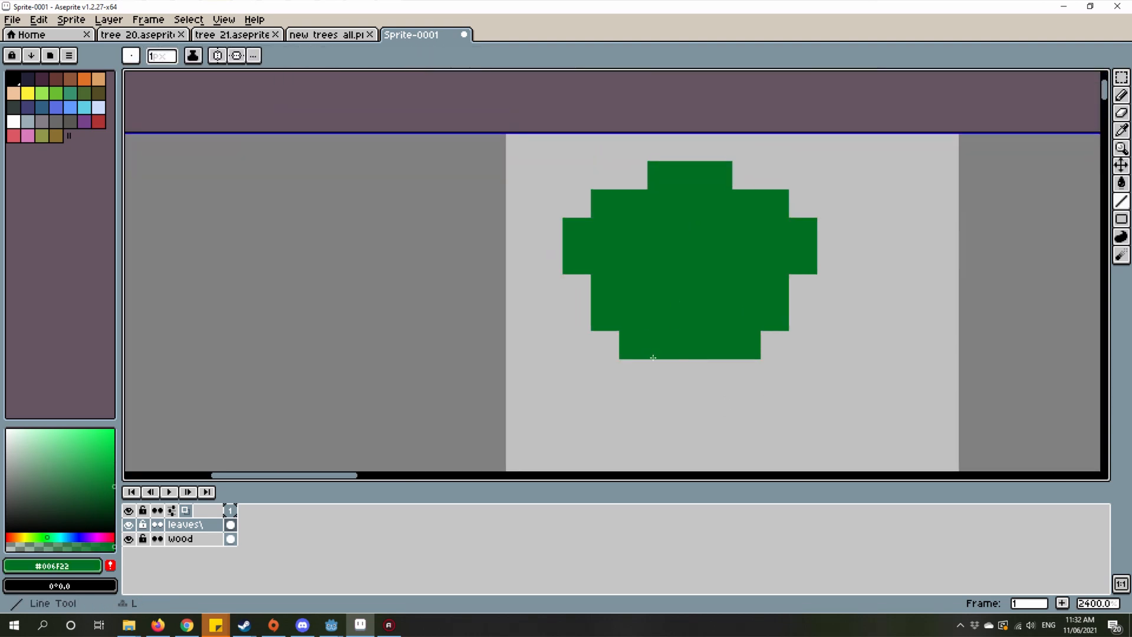
key("b")
left_click_drag(655, 371, 714, 373)
scroll(716, 370, "down", 3)
scroll(746, 384, "up", 3)
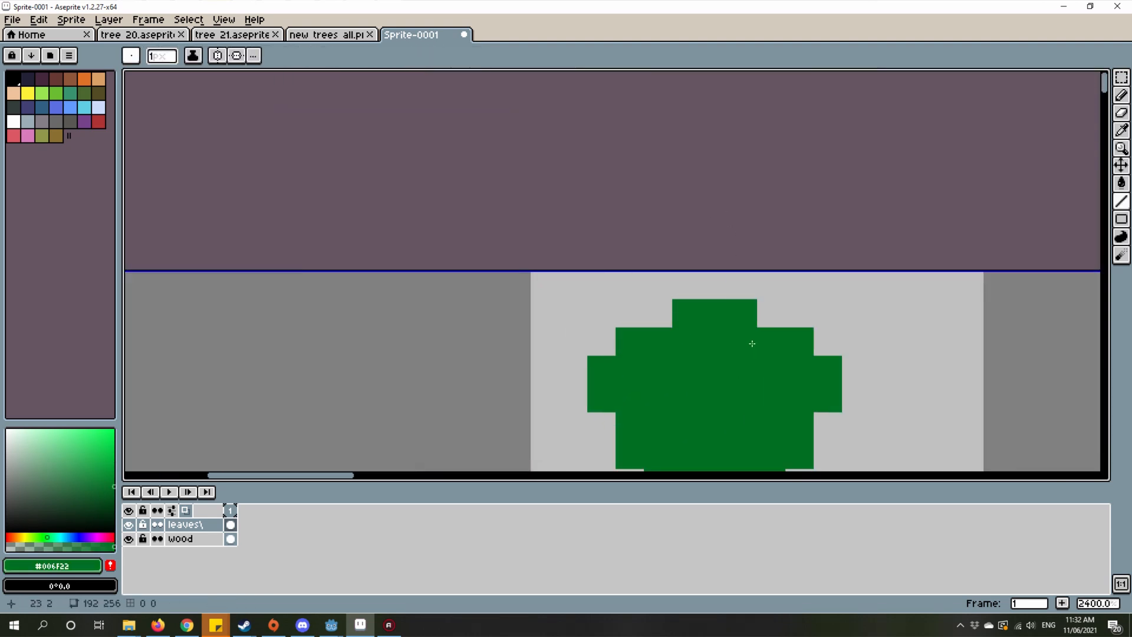
Step: Set the drawing colour to light green, HSV 138° 100 72, and draw a vertical central vein 6 pixels long inside the leaf
left_click_drag(75, 470, 144, 457)
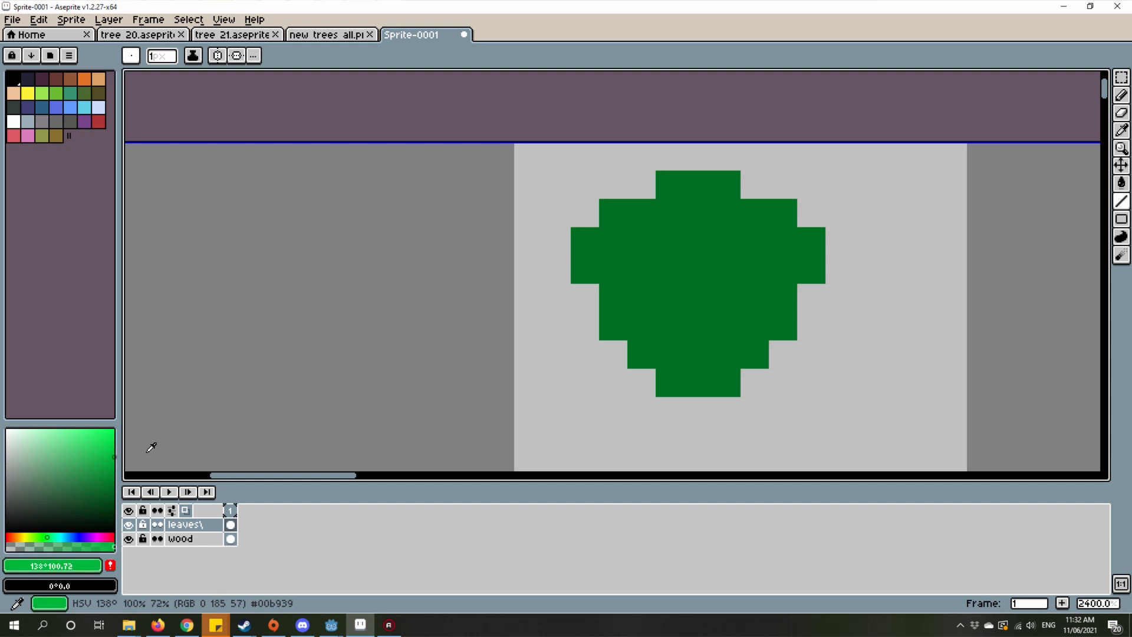
key("i")
key("b")
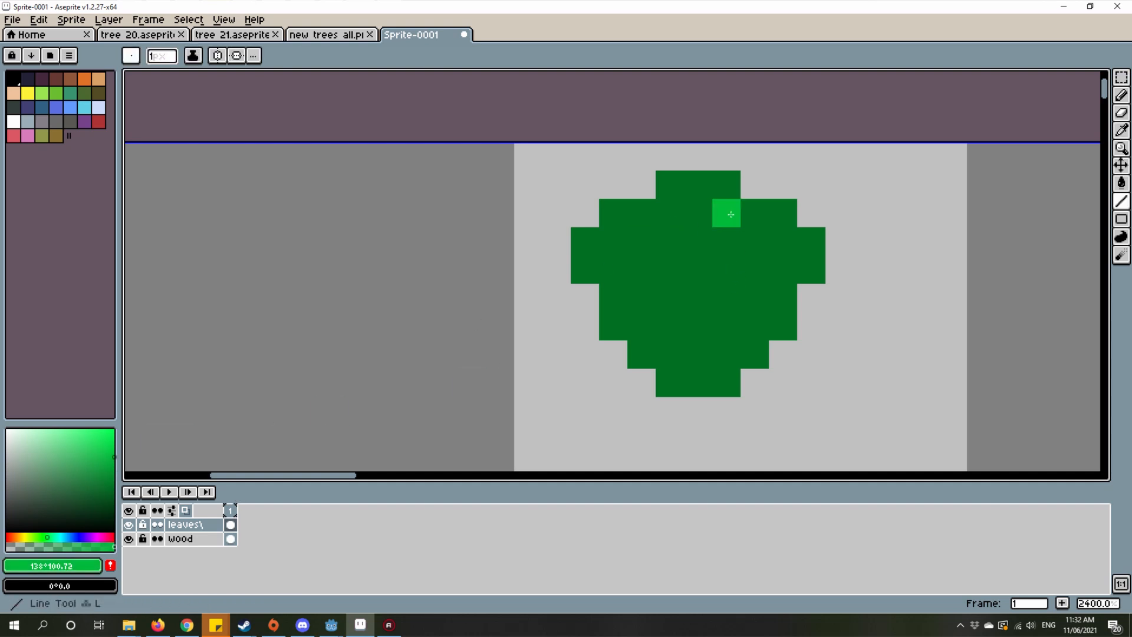
left_click_drag(698, 184, 684, 362)
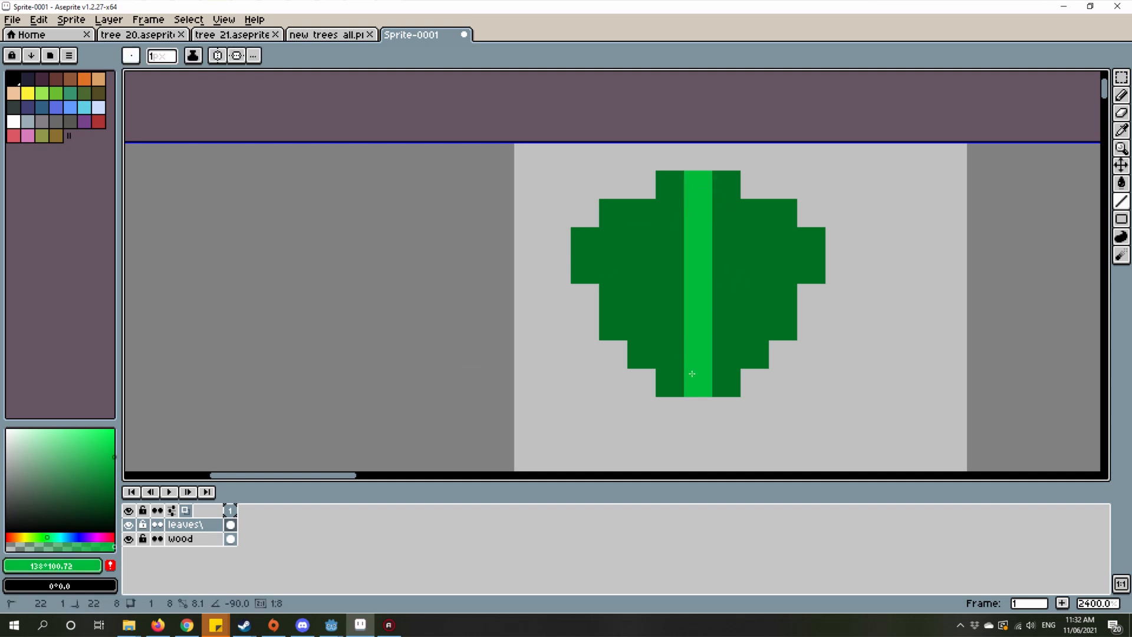
key("ctrl+z")
mouse_move(698, 212)
left_mouse_down()
mouse_move(726, 354)
mouse_move(693, 353)
left_mouse_up()
scroll(693, 352, "down", 2)
scroll(814, 278, "up", 5)
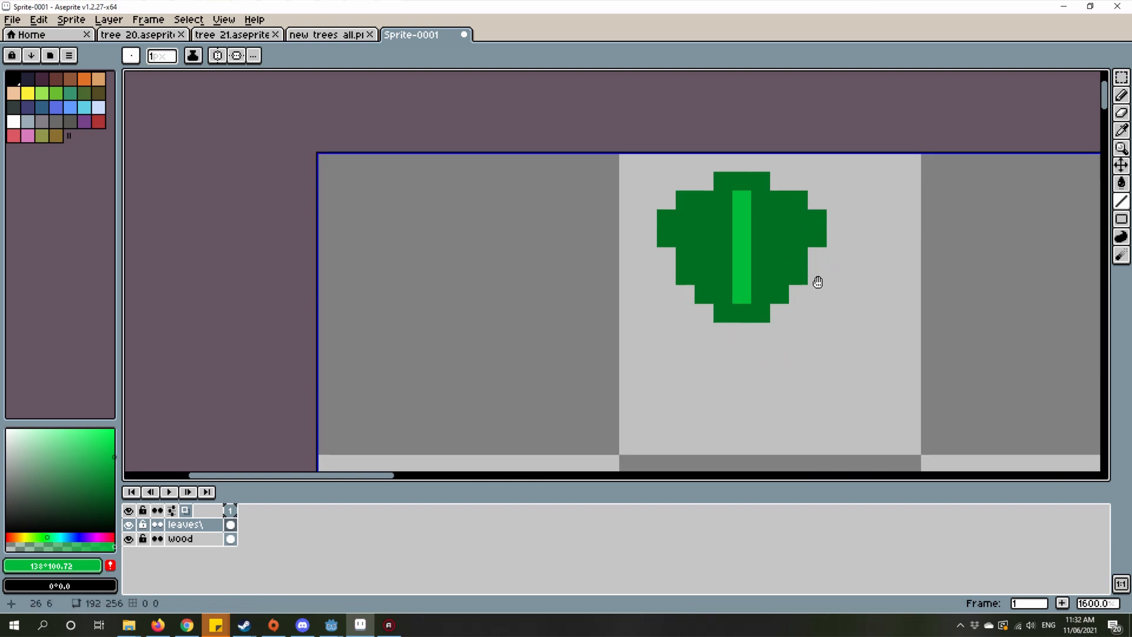
Step: Draw two light green crossbars centred on the vein, 5 pixels wide near the top and 3 pixels wide two rows lower
left_click(635, 271)
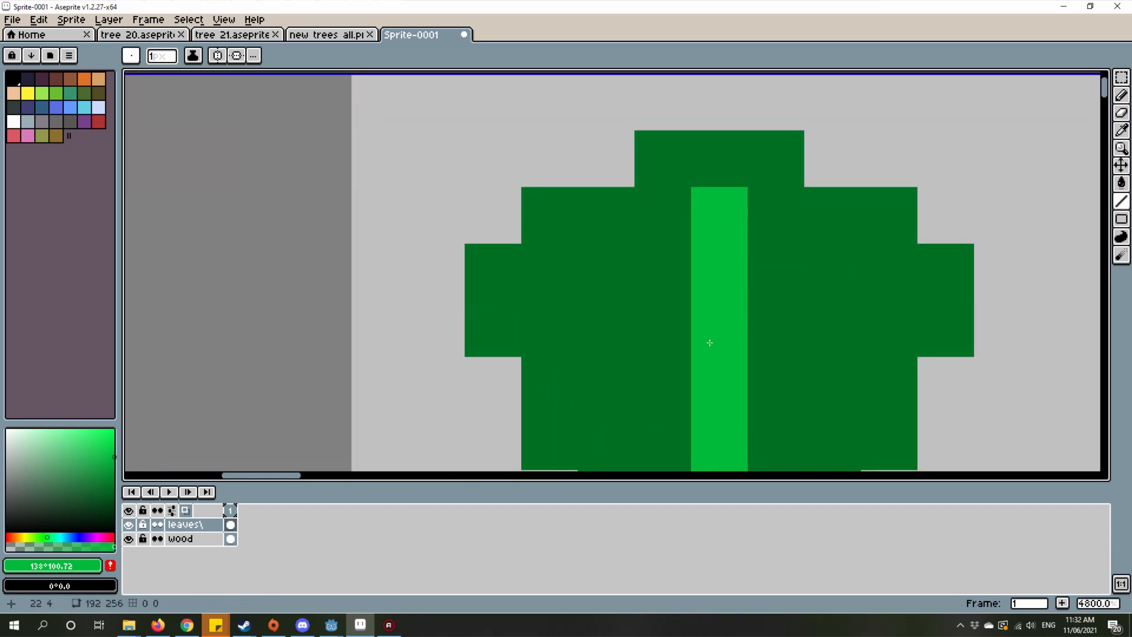
left_click_drag(710, 342, 653, 287)
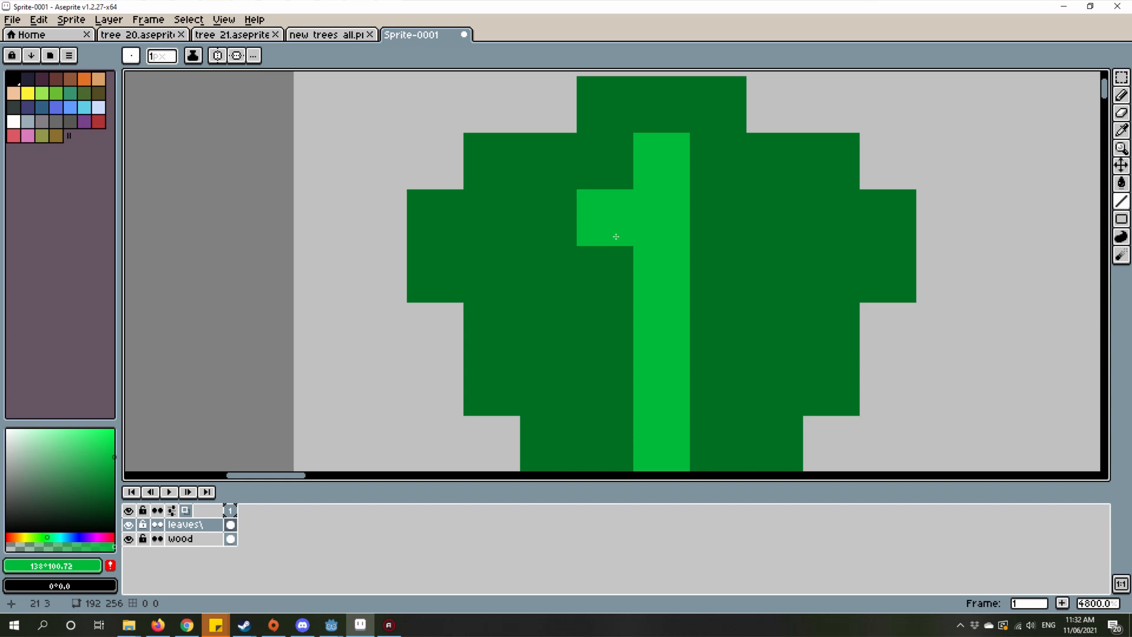
mouse_move(548, 220)
left_mouse_down()
mouse_move(617, 202)
mouse_move(807, 236)
mouse_move(705, 219)
mouse_move(767, 226)
left_mouse_up()
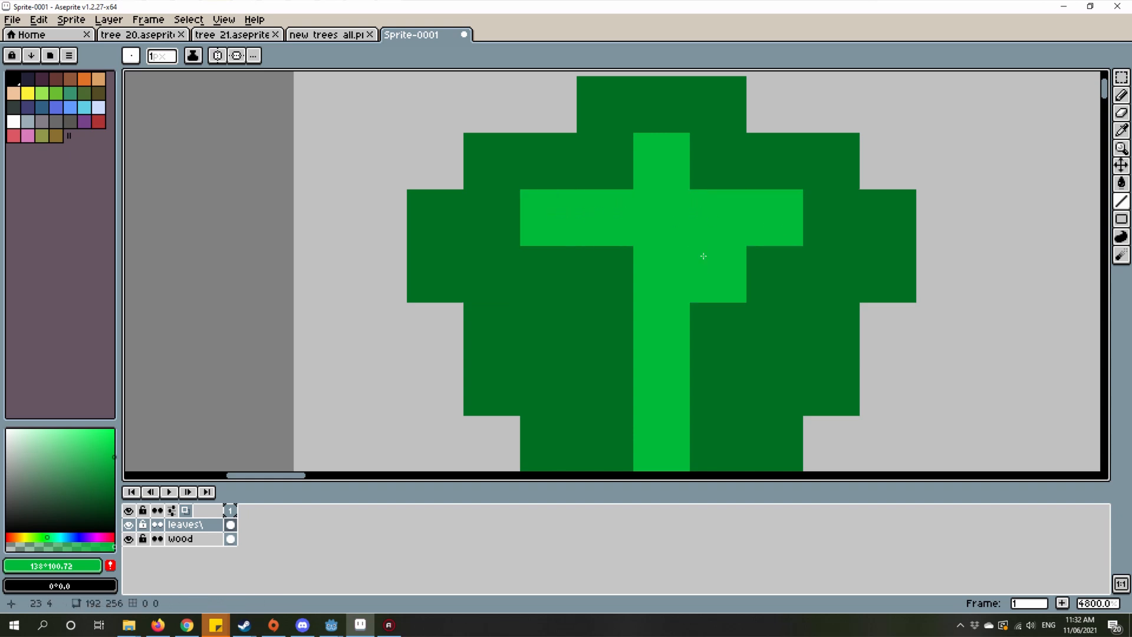
mouse_move(606, 336)
left_mouse_down()
mouse_move(676, 359)
mouse_move(716, 335)
left_mouse_up()
scroll(717, 335, "down", 5)
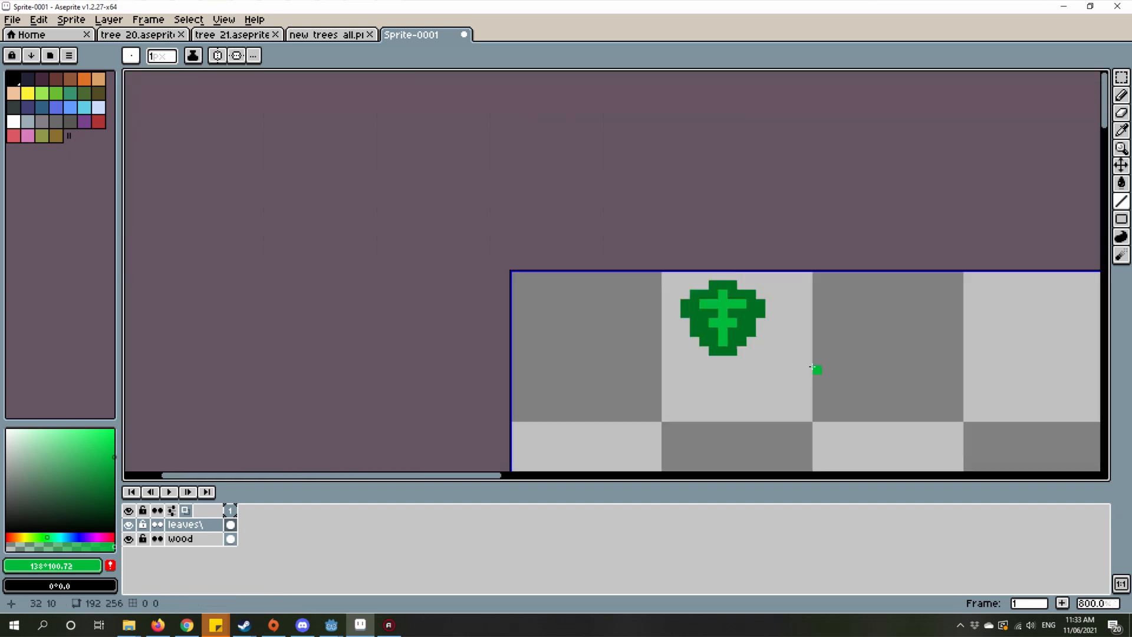
Step: Add single light green pixels diagonally below both crossbars' ends and extend the central vein one pixel to the leaf's lower edge
scroll(744, 347, "up", 4)
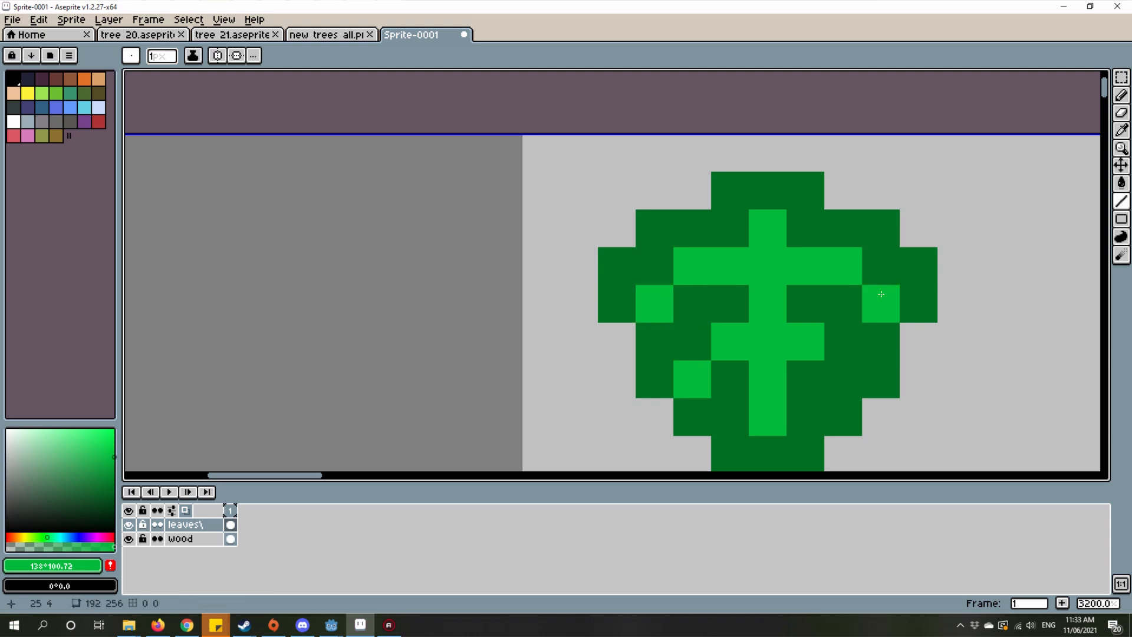
scroll(881, 294, "down", 6)
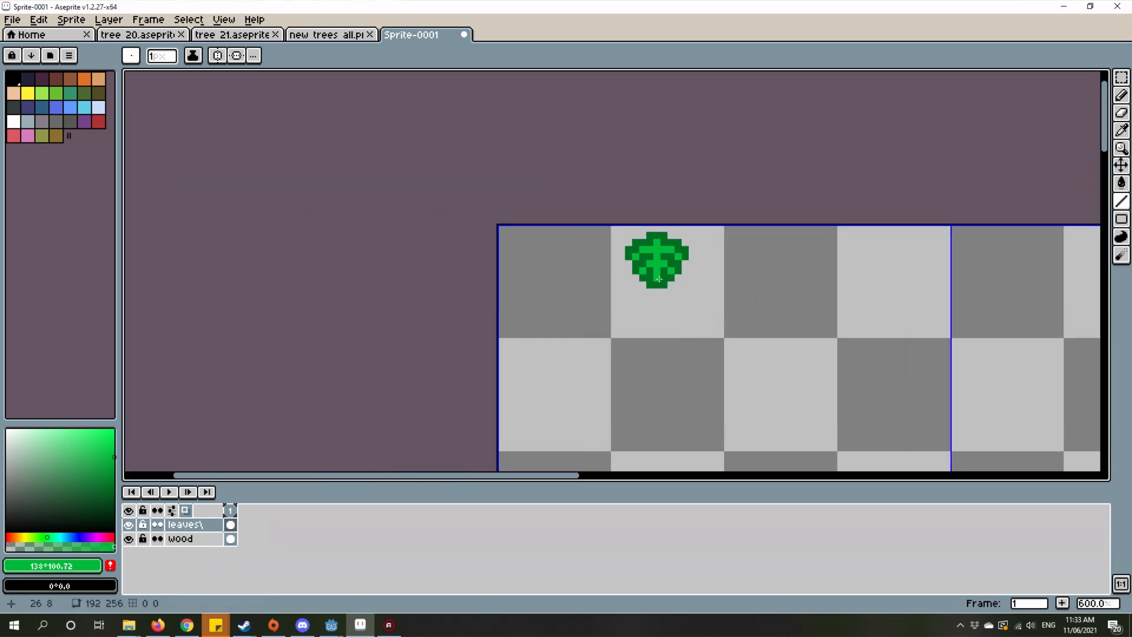
scroll(659, 279, "down", 3)
scroll(625, 260, "up", 9)
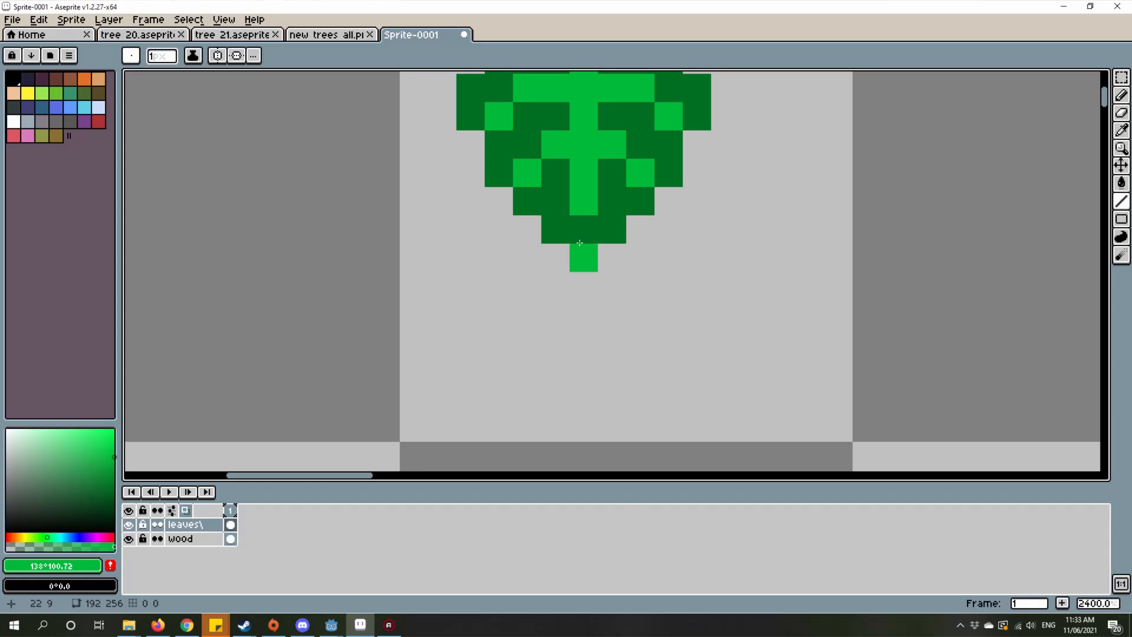
scroll(735, 429, "down", 4)
scroll(800, 267, "up", 2)
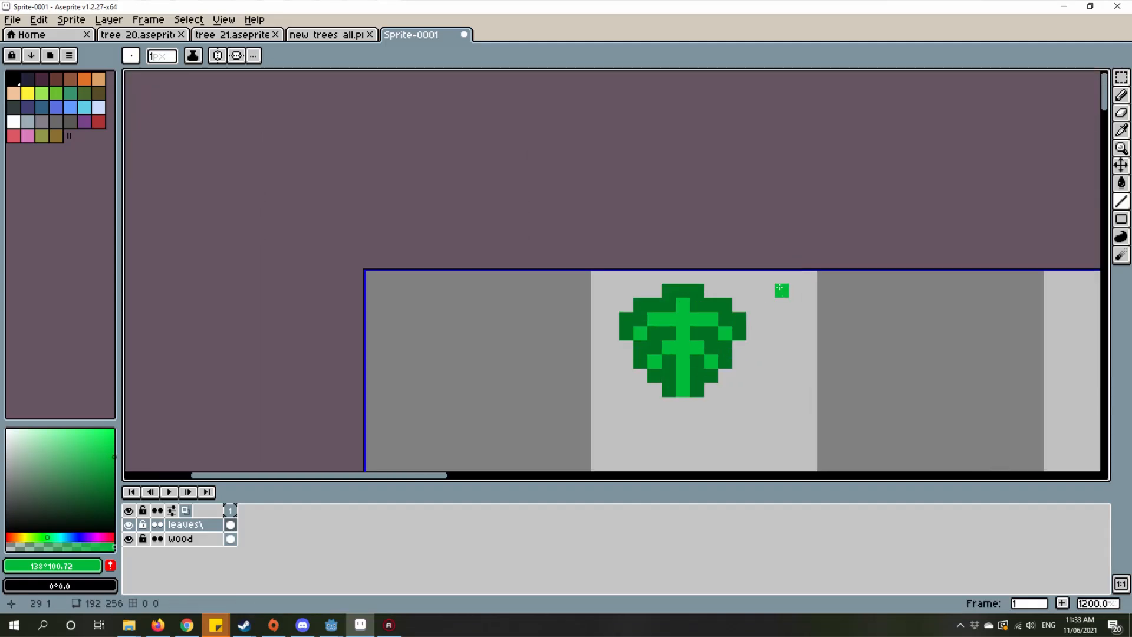
scroll(445, 304, "down", 4)
scroll(683, 233, "up", 2)
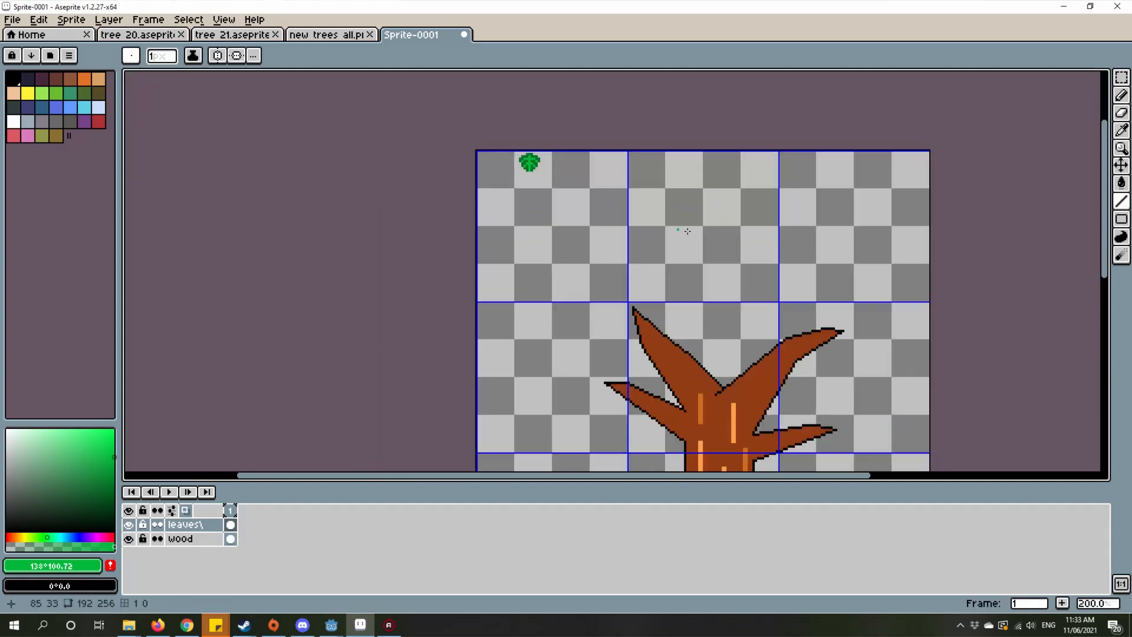
scroll(850, 303, "down", 1)
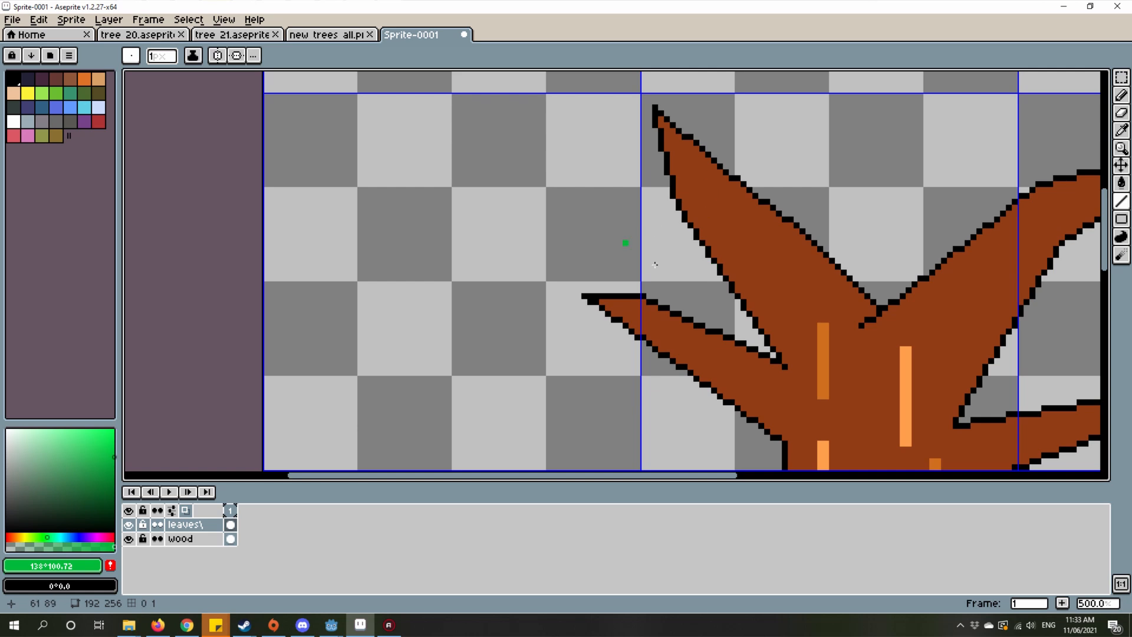
left_click_drag(683, 162, 690, 377)
left_click_drag(486, 144, 636, 354)
scroll(556, 142, "up", 5)
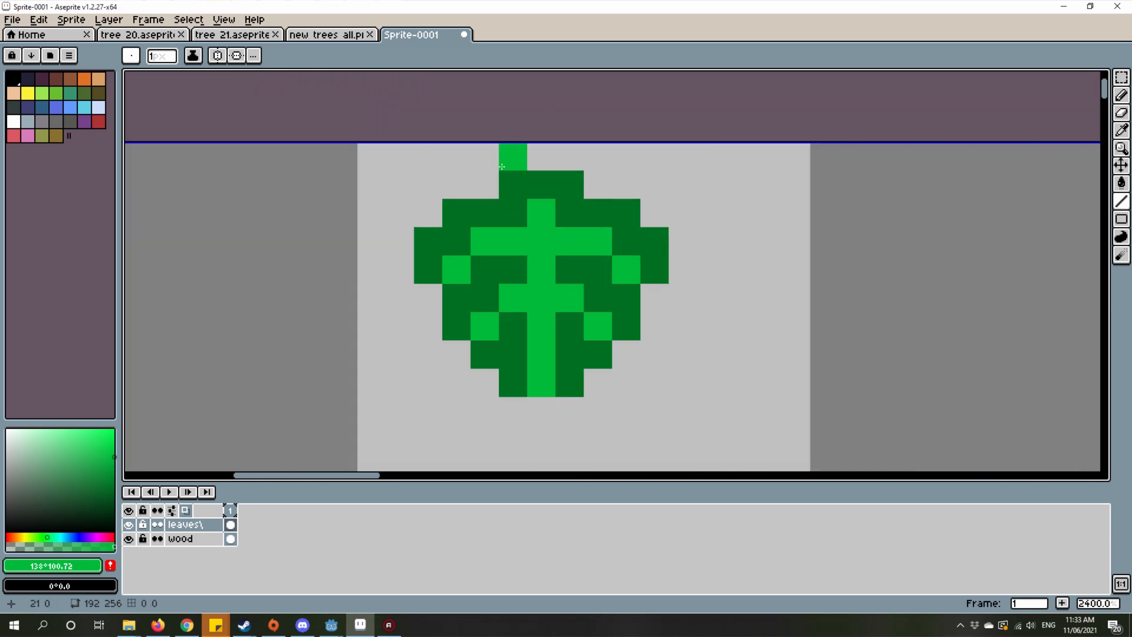
Step: Sample the leaf's dark green and add a single tip pixel centred beneath the leaf
left_click_drag(527, 414, 583, 371)
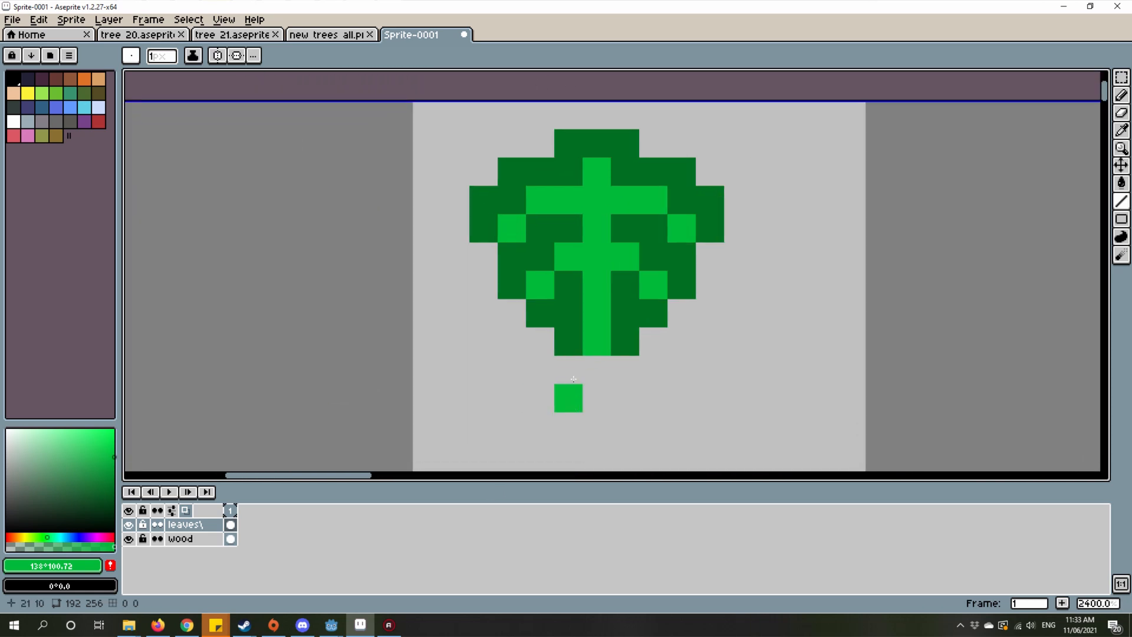
left_click(573, 346, "alt")
left_click(598, 373)
scroll(600, 378, "down", 2)
scroll(615, 390, "down", 5)
scroll(597, 395, "up", 6)
left_click(567, 281)
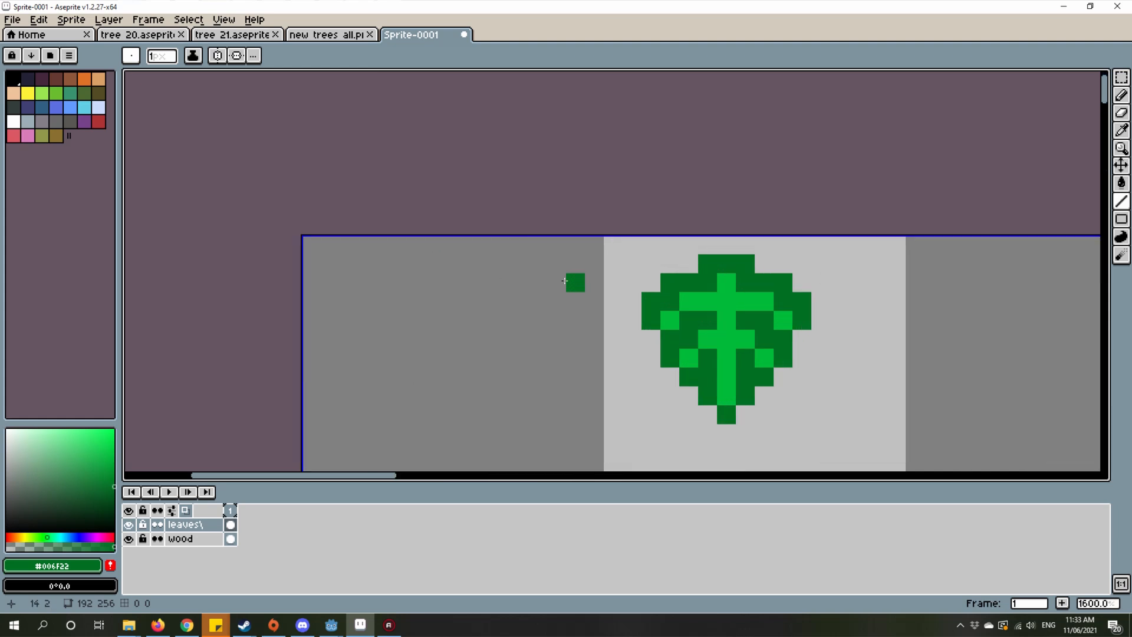
Step: Select the whole leaf with a rectangular marquee about 14 by 11 pixels
left_click_drag(955, 331, 800, 296)
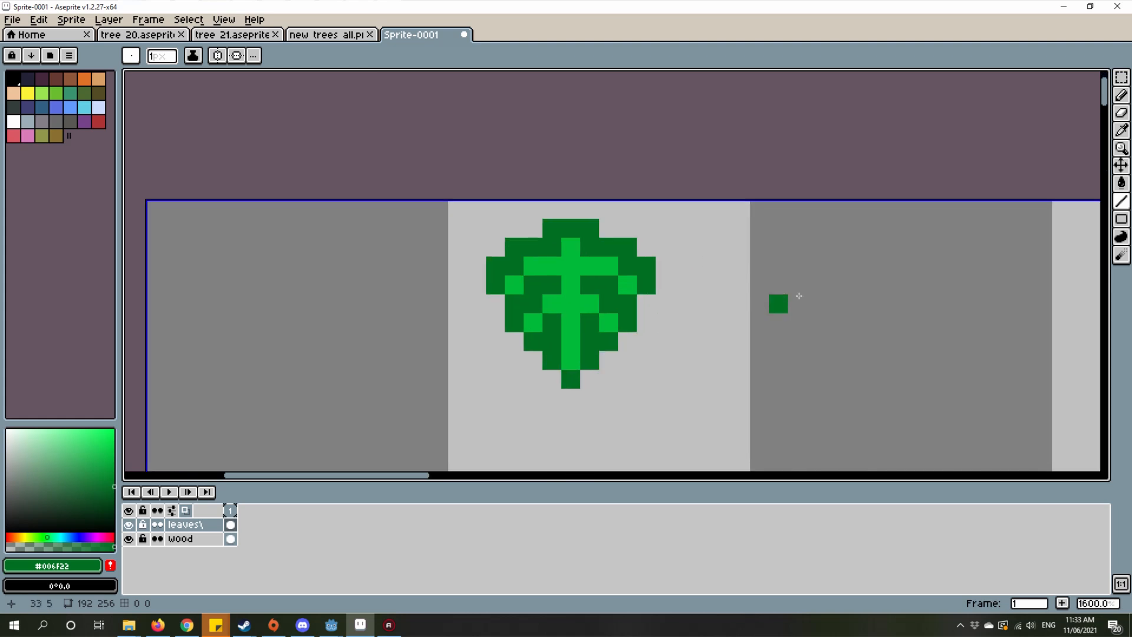
left_click(1122, 77)
left_click_drag(514, 209, 733, 410)
scroll(693, 268, "down", 1)
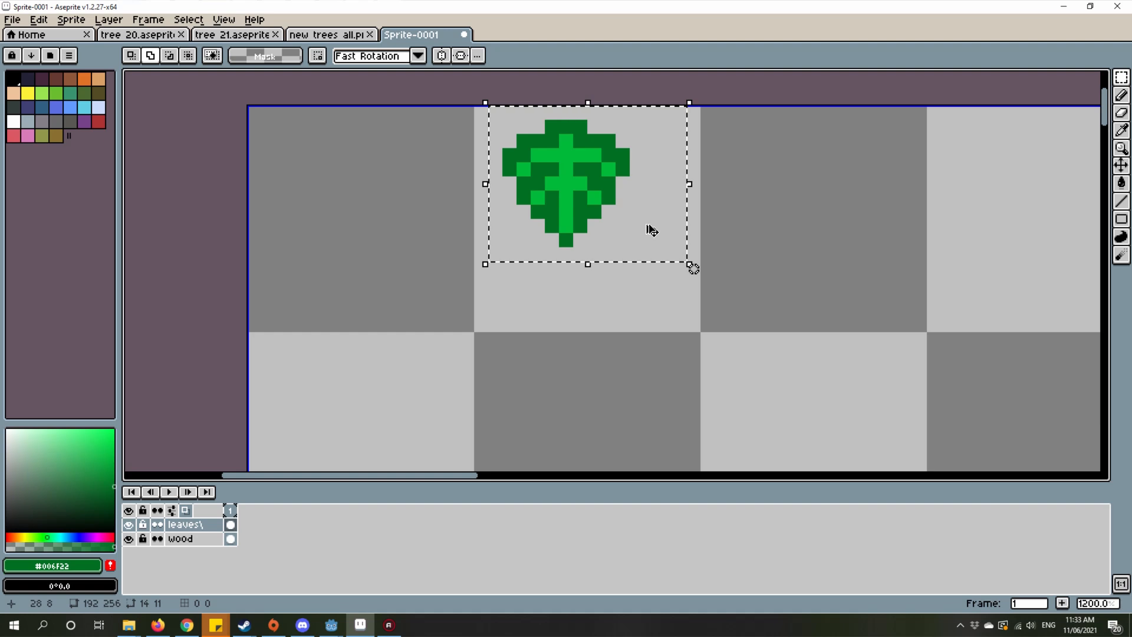
left_click_drag(572, 188, 777, 237)
left_click_drag(694, 269, 902, 307)
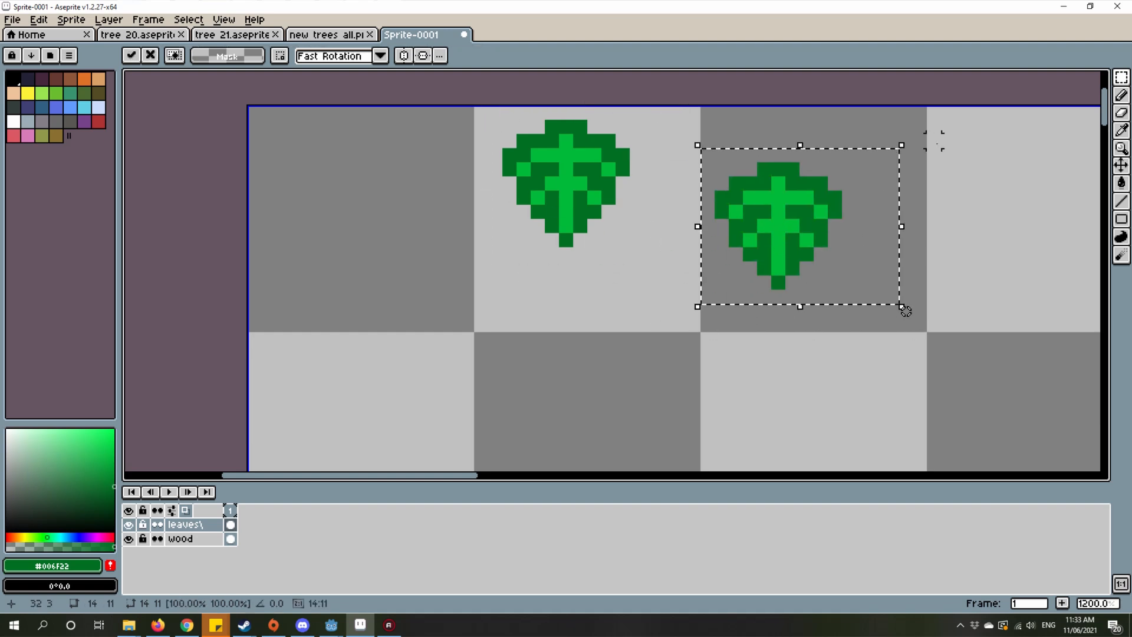
left_click_drag(910, 130, 903, 308)
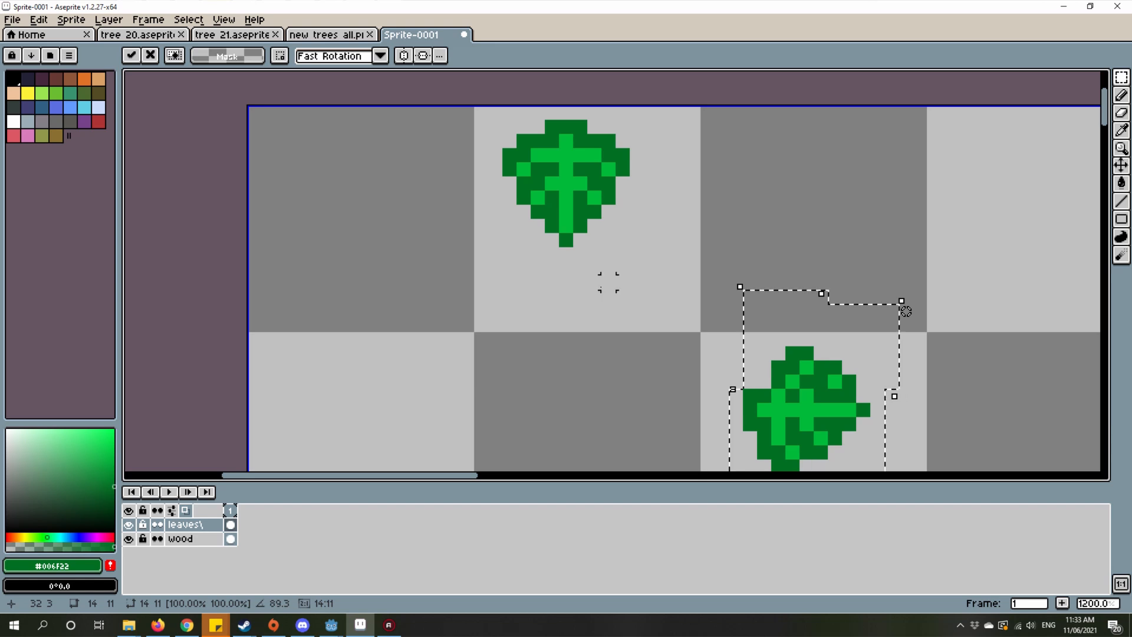
key("ctrl+z")
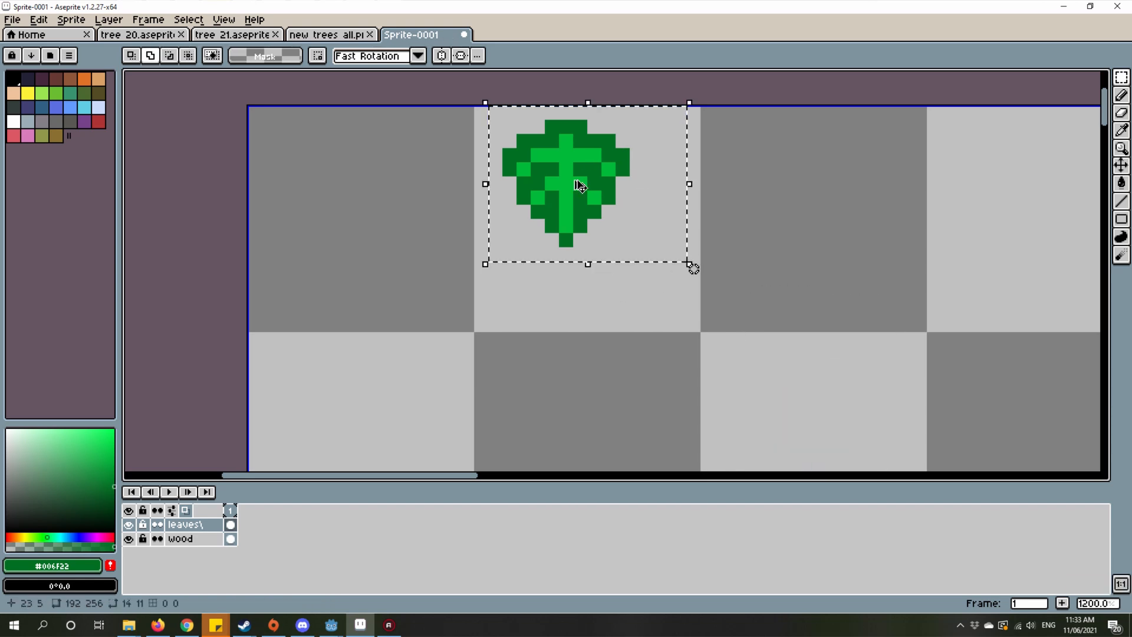
Step: Place a copy of the selected leaf about 17 pixels to the right of the original, level with it
left_click_drag(581, 186, 814, 227)
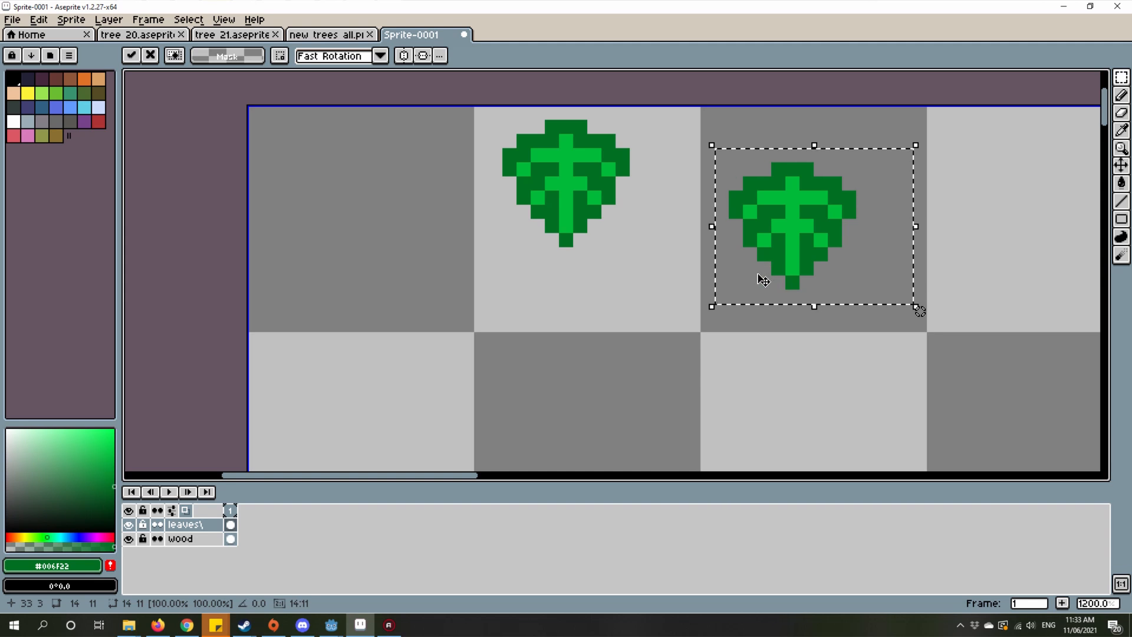
left_click_drag(764, 276, 642, 243)
scroll(615, 337, "up", 2)
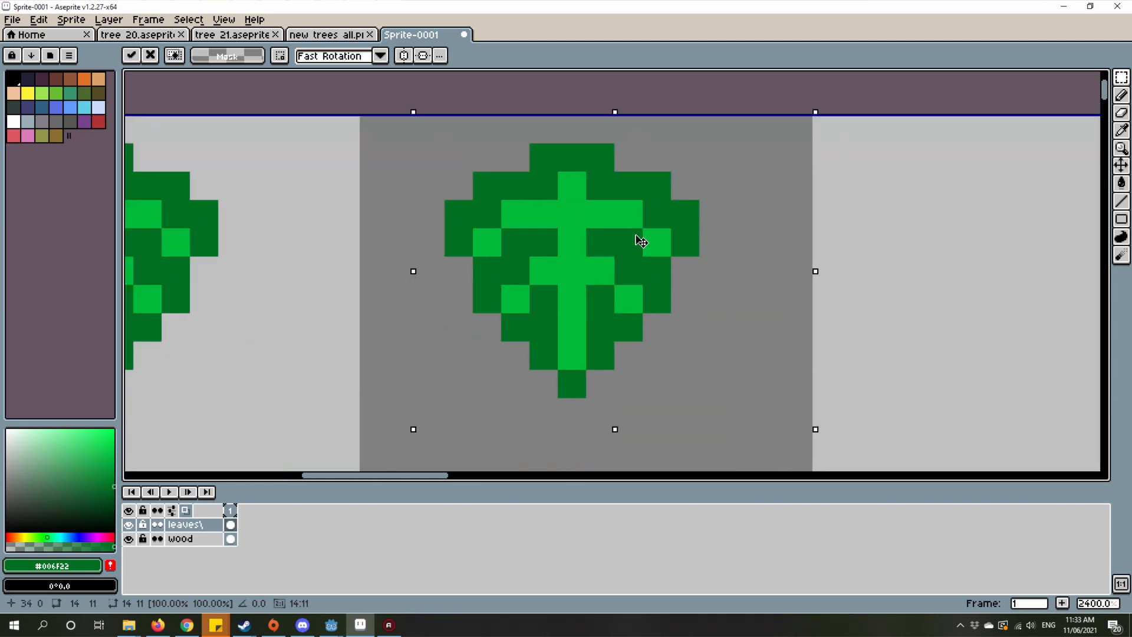
scroll(619, 271, "down", 4)
scroll(506, 316, "up", 3)
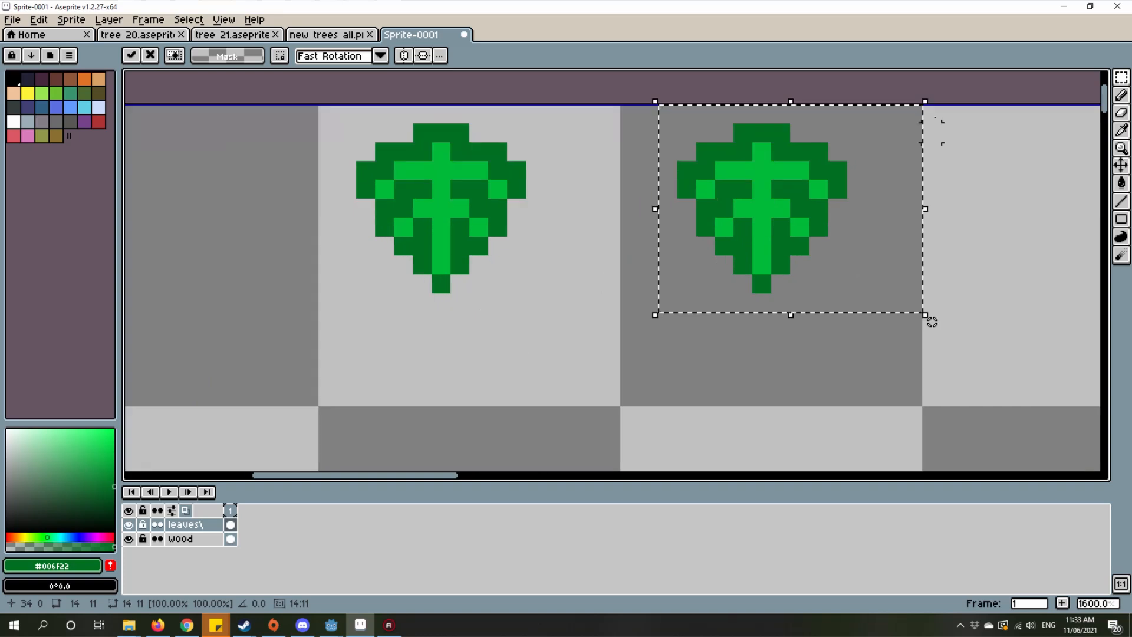
Step: Commit the copied leaf's placement and rotate the copy 90 degrees clockwise
left_click_drag(930, 113, 823, 228)
left_click_drag(824, 435, 826, 438)
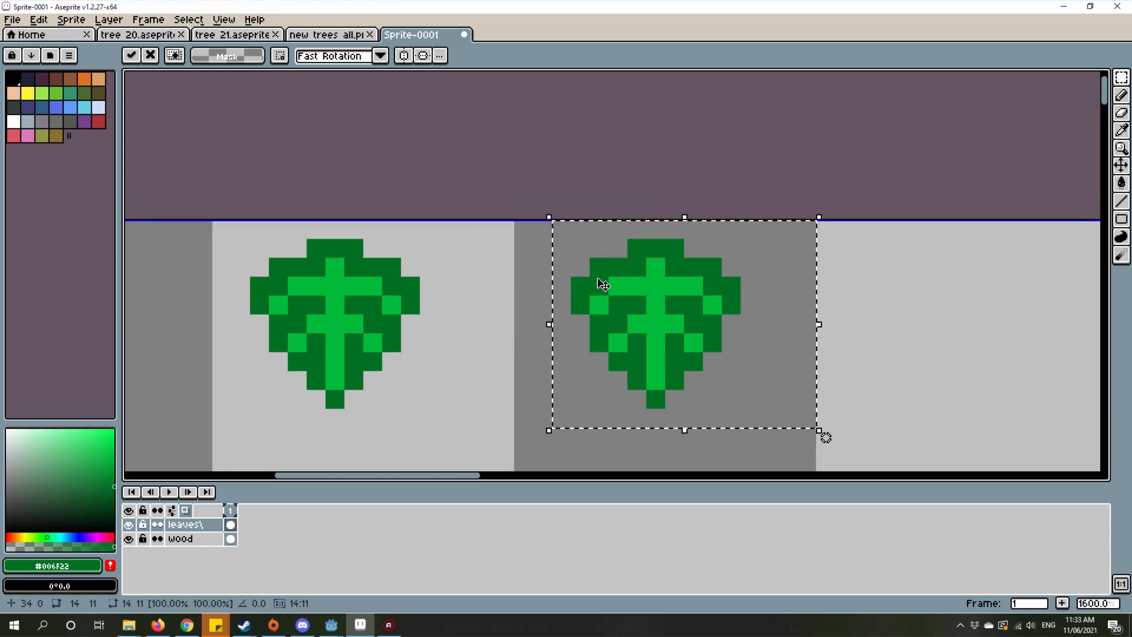
key("Return")
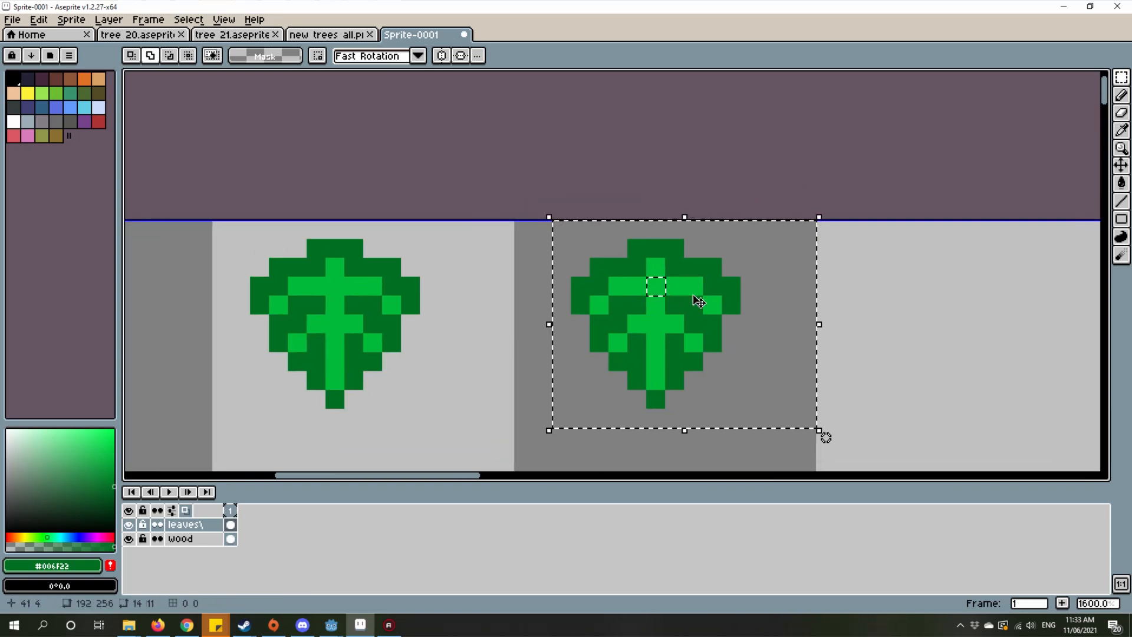
left_click(65, 21)
mouse_move(37, 22)
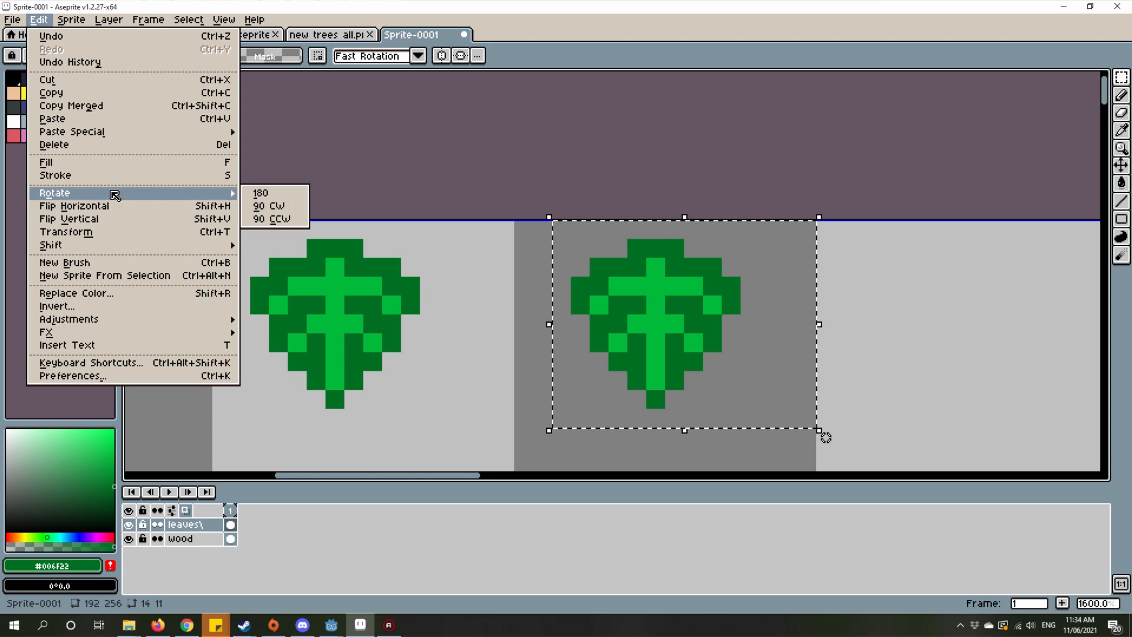
left_click(280, 205)
scroll(617, 171, "down", 1)
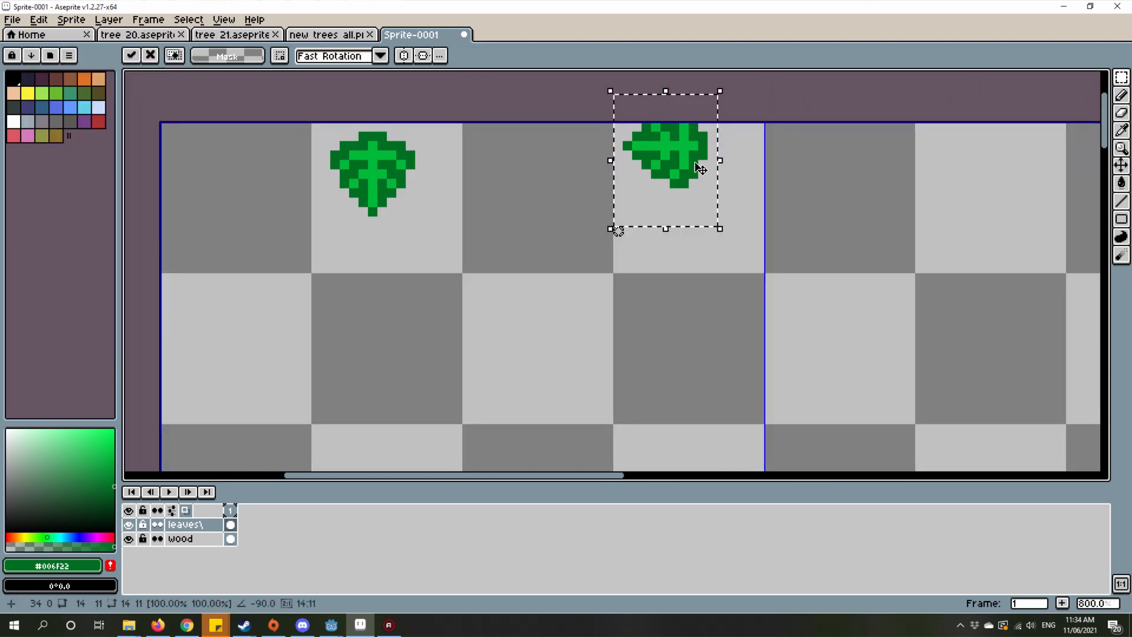
Step: Move the rotated leaf to the left of the original upright leaf, near the canvas's upper-left corner, and deselect it
left_click_drag(700, 169, 292, 231)
left_click_drag(365, 214, 499, 234)
scroll(543, 214, "up", 2)
key("ctrl+d")
Step: Select the upright leaf and move it diagonally below and to the right of the sideways leaf
left_click_drag(472, 143, 755, 210)
scroll(754, 209, "down", 2)
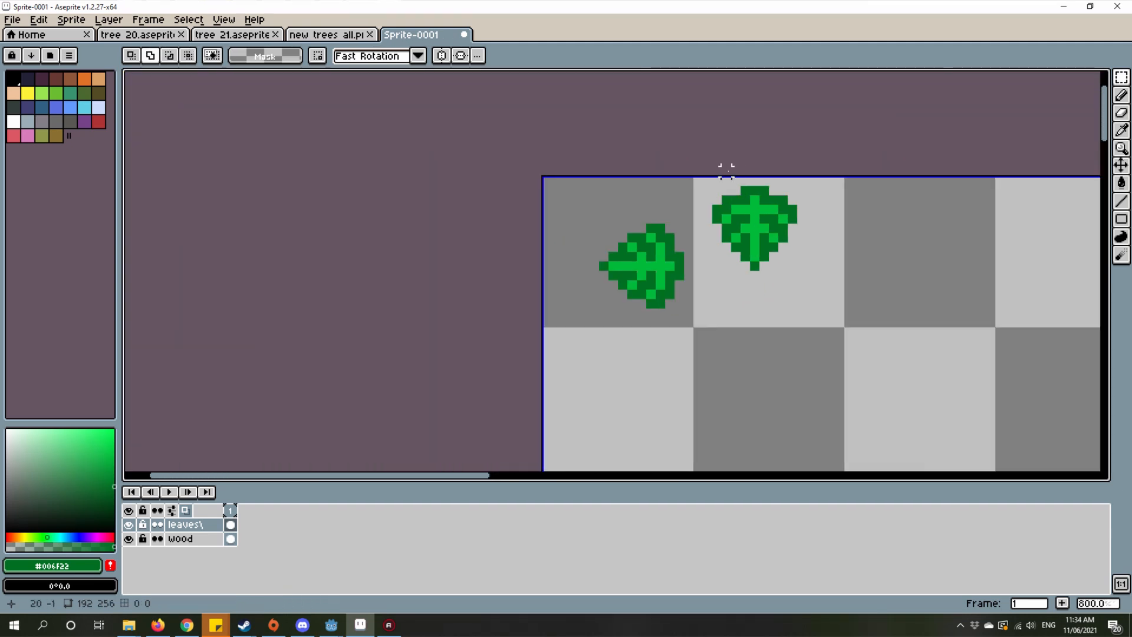
left_click_drag(714, 174, 877, 298)
mouse_move(753, 238)
left_mouse_down()
mouse_move(733, 356)
mouse_move(720, 335)
left_mouse_up()
key("ctrl+d")
scroll(541, 220, "down", 2)
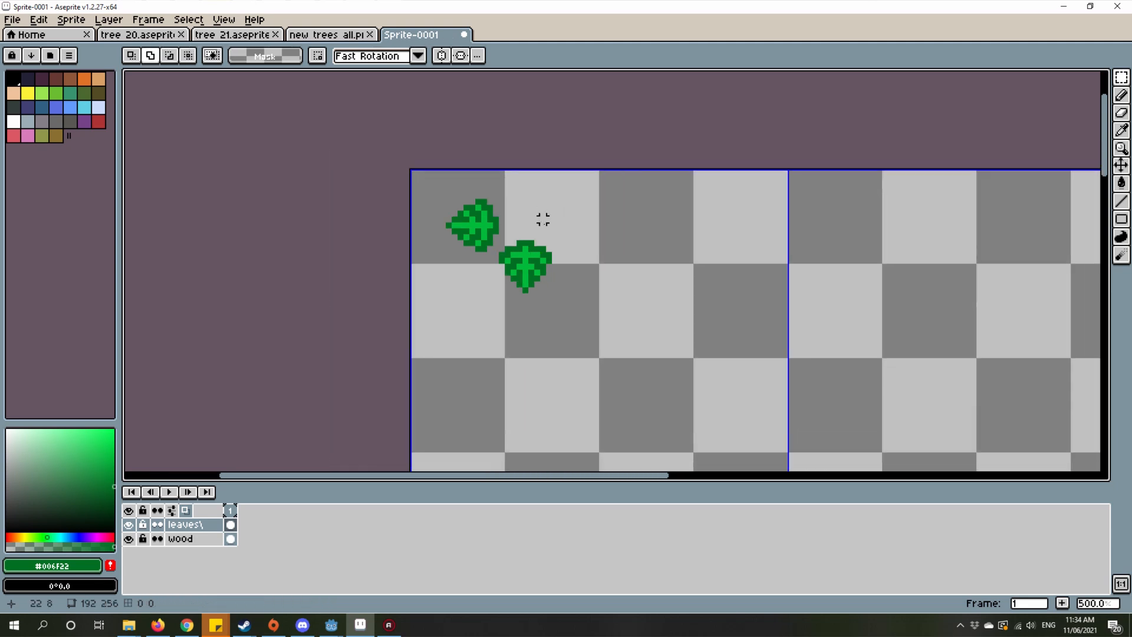
Step: Select the sideways leaf with a rectangular marquee about 11 by 15 pixels and duplicate it in place
scroll(627, 397, "up", 5)
scroll(452, 302, "down", 1)
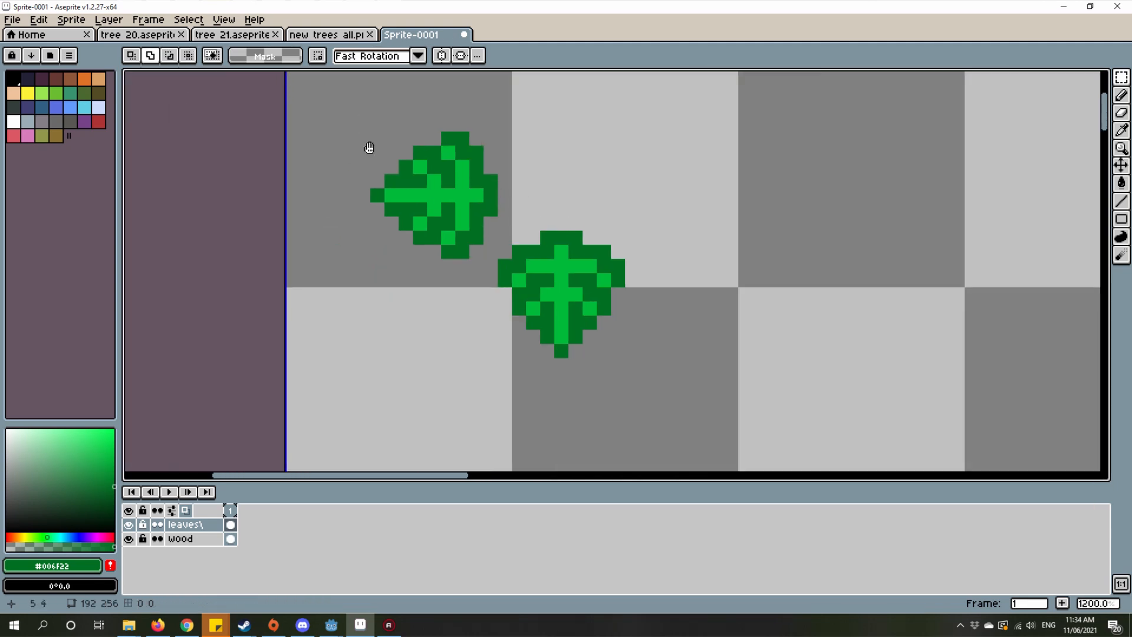
left_click_drag(374, 154, 524, 359)
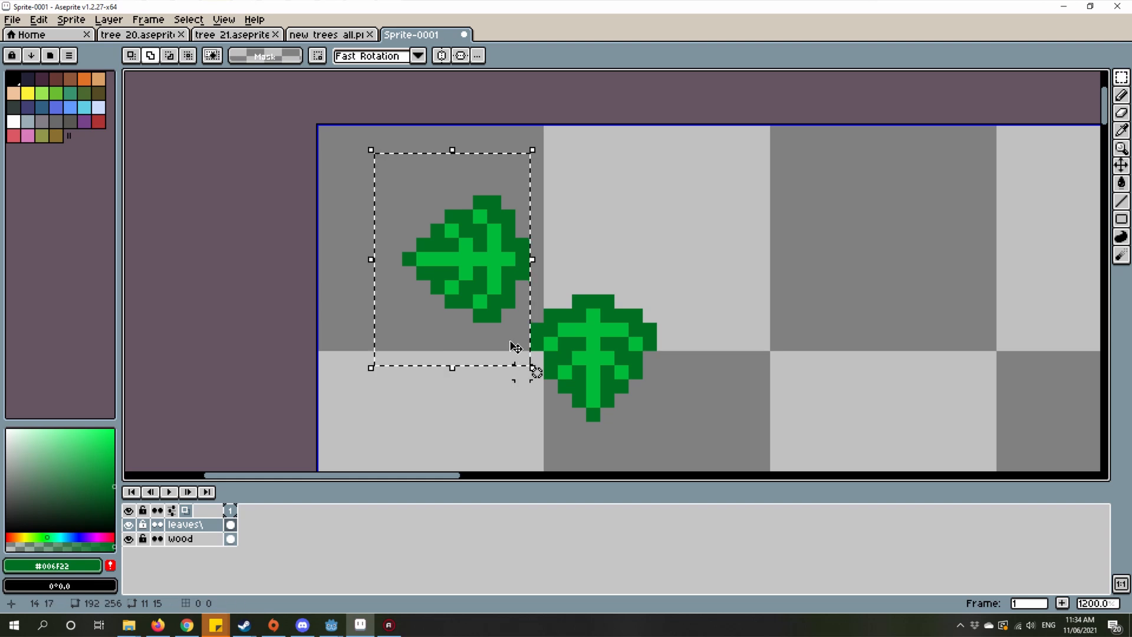
left_click_drag(508, 247, 517, 272)
key("super")
left_click_drag(487, 177, 525, 168)
left_click(531, 172)
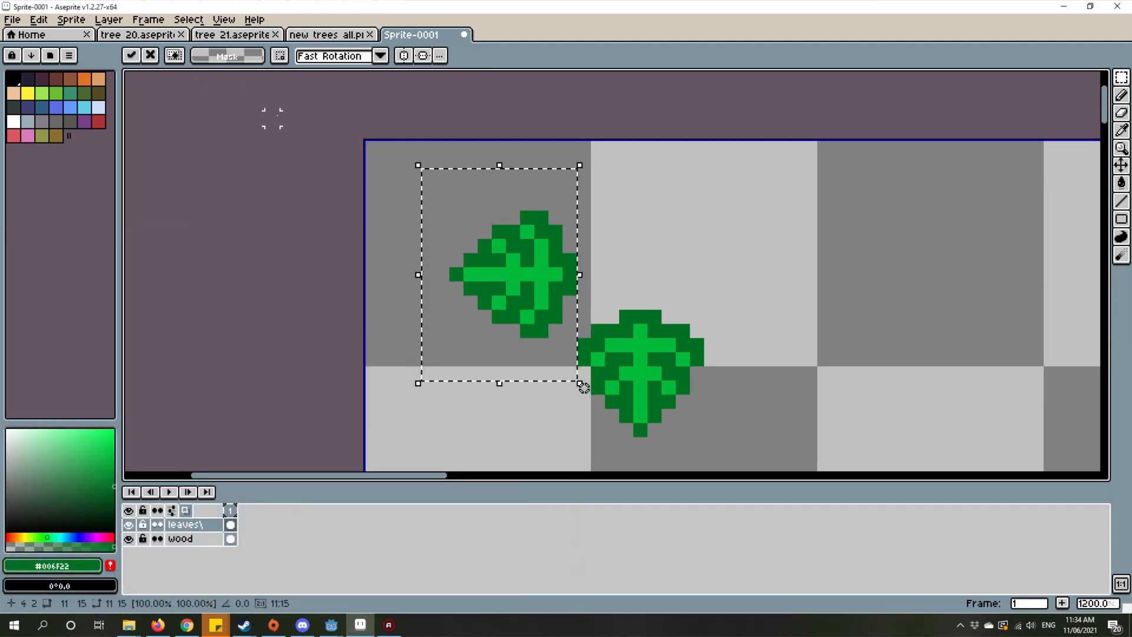
Step: Flip the duplicated sideways leaf horizontally and place it on the opposite side of the upright leaf, level with the first sideways leaf
left_click(70, 22)
mouse_move(41, 19)
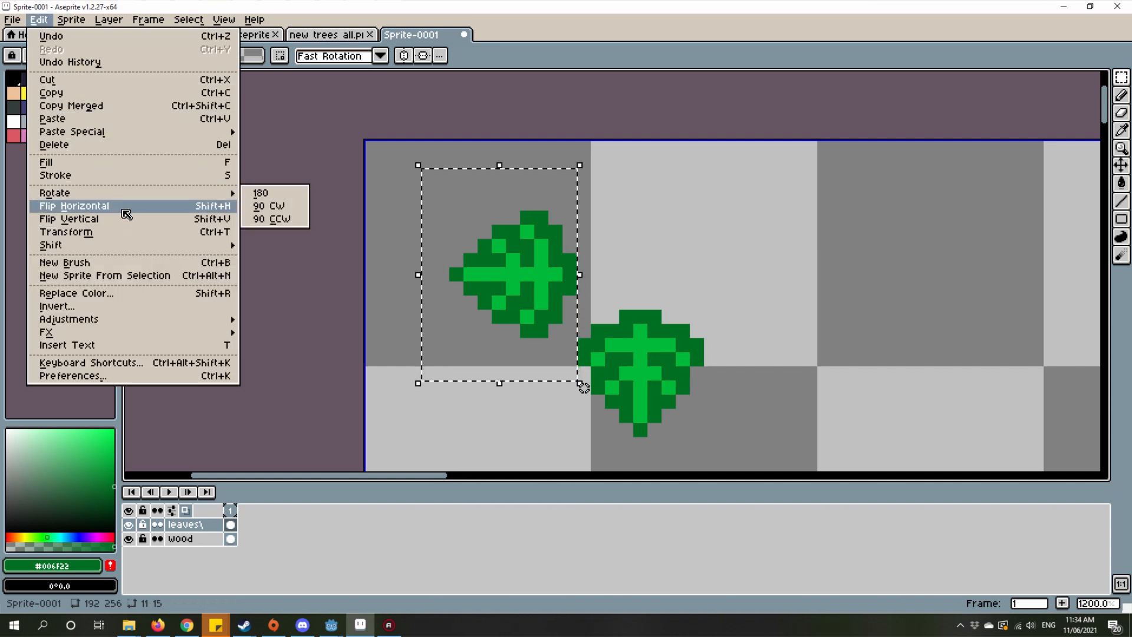
left_click(124, 208)
left_click_drag(470, 283, 748, 282)
left_click_drag(853, 388, 807, 344)
key("ctrl+d")
Step: Select all three leaves with a rectangular marquee about 35 by 25 pixels and cut them from the leaves layer
scroll(395, 169, "down", 7)
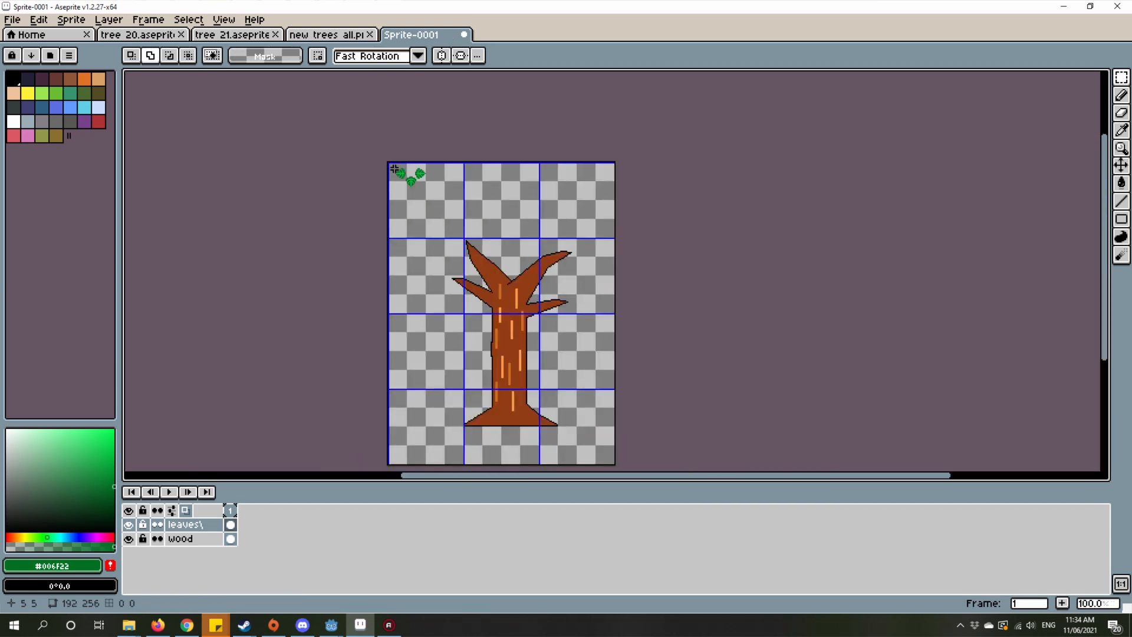
scroll(394, 169, "up", 6)
scroll(412, 156, "down", 4)
scroll(487, 232, "up", 3)
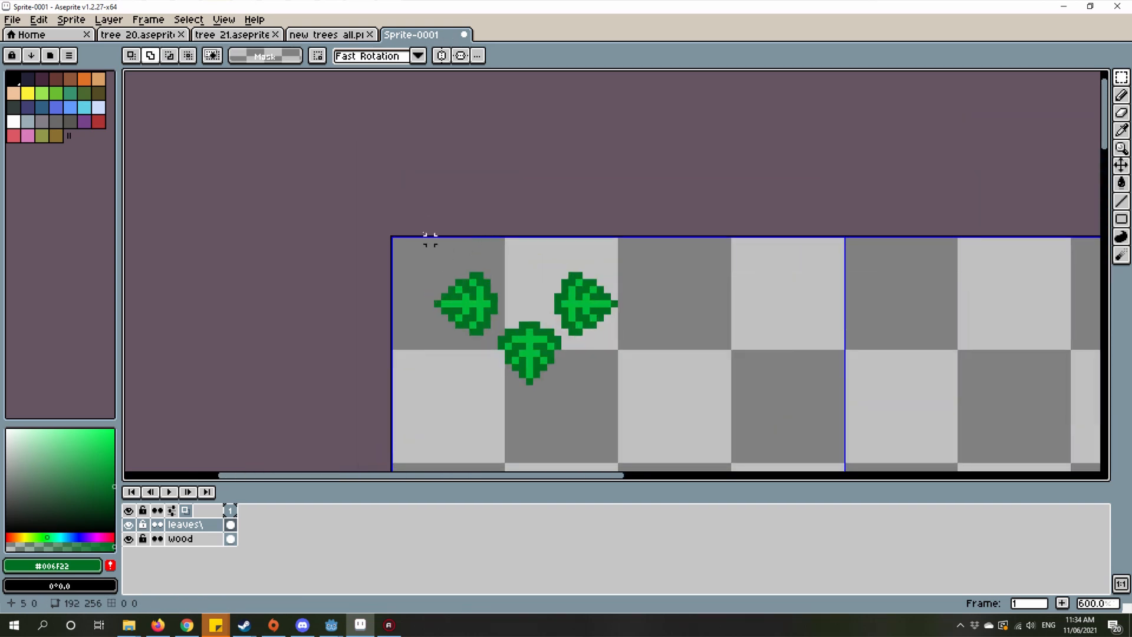
left_click_drag(417, 219, 659, 411)
scroll(606, 384, "down", 2)
scroll(607, 386, "up", 1)
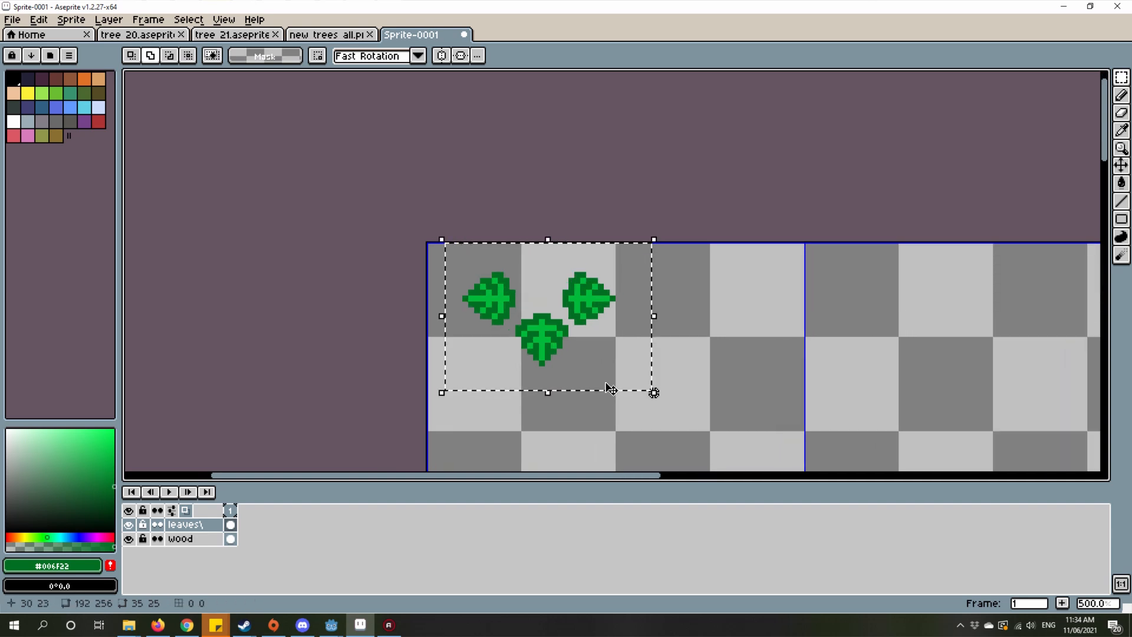
left_click_drag(498, 312, 534, 343)
scroll(537, 347, "up", 1)
key("ctrl+x")
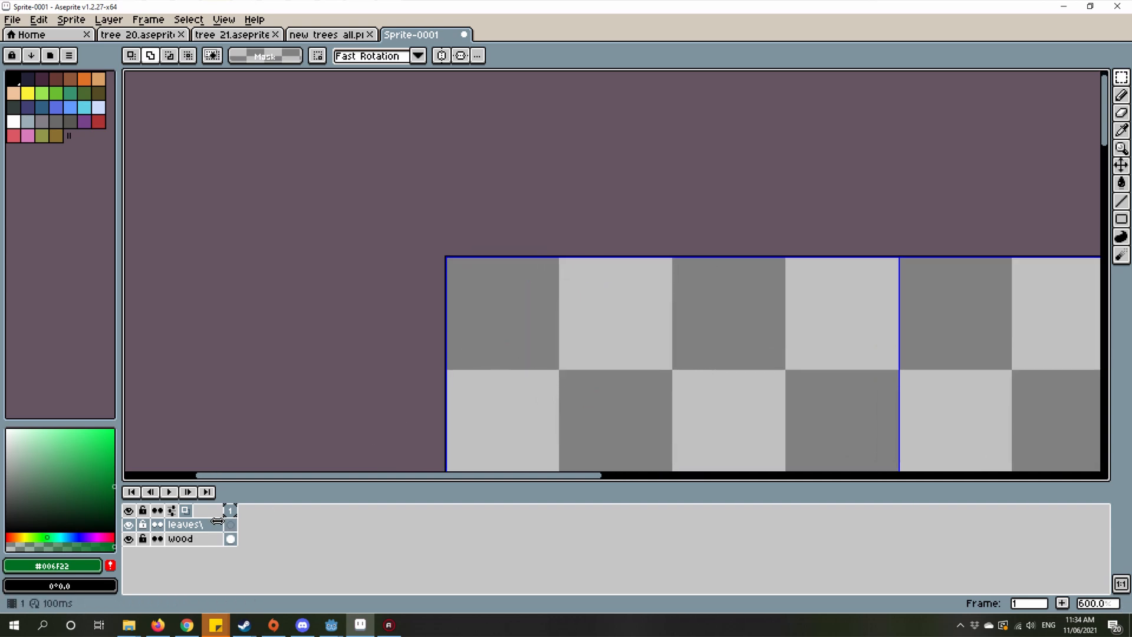
Step: Add a new layer above the leaves layer and name it "tile"
right_click(212, 530)
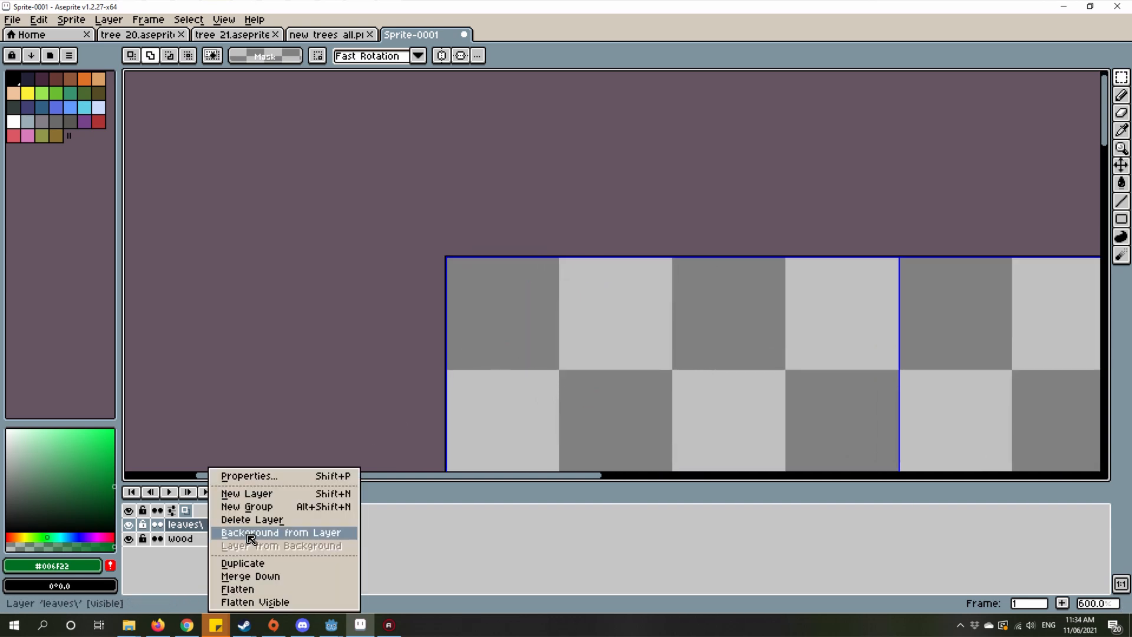
left_click(295, 489)
double_click(209, 526)
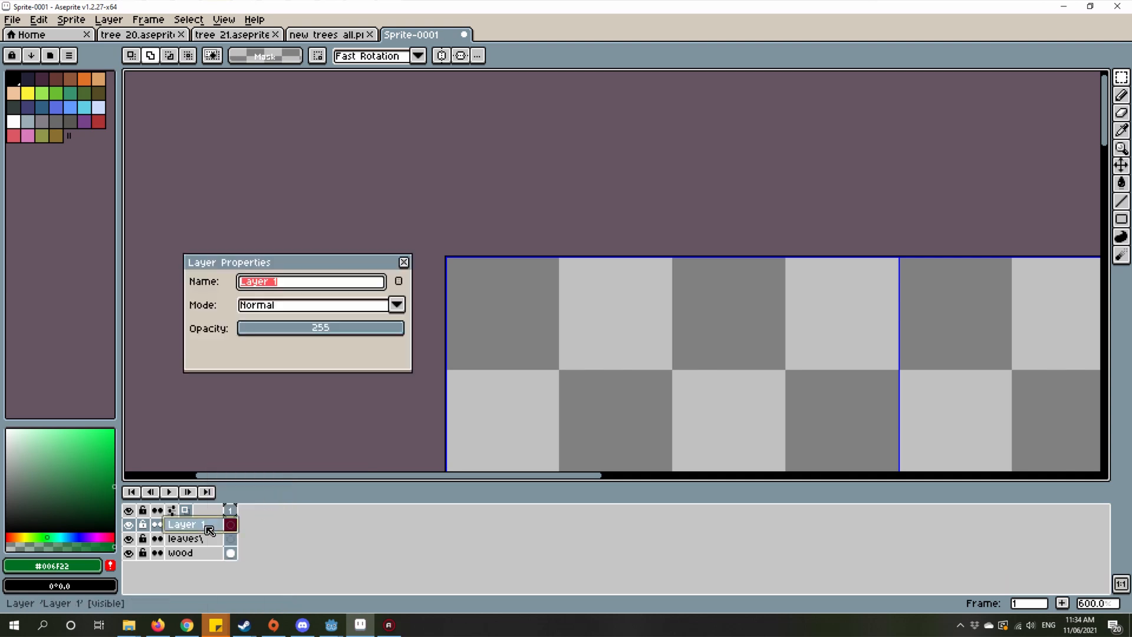
key("Return")
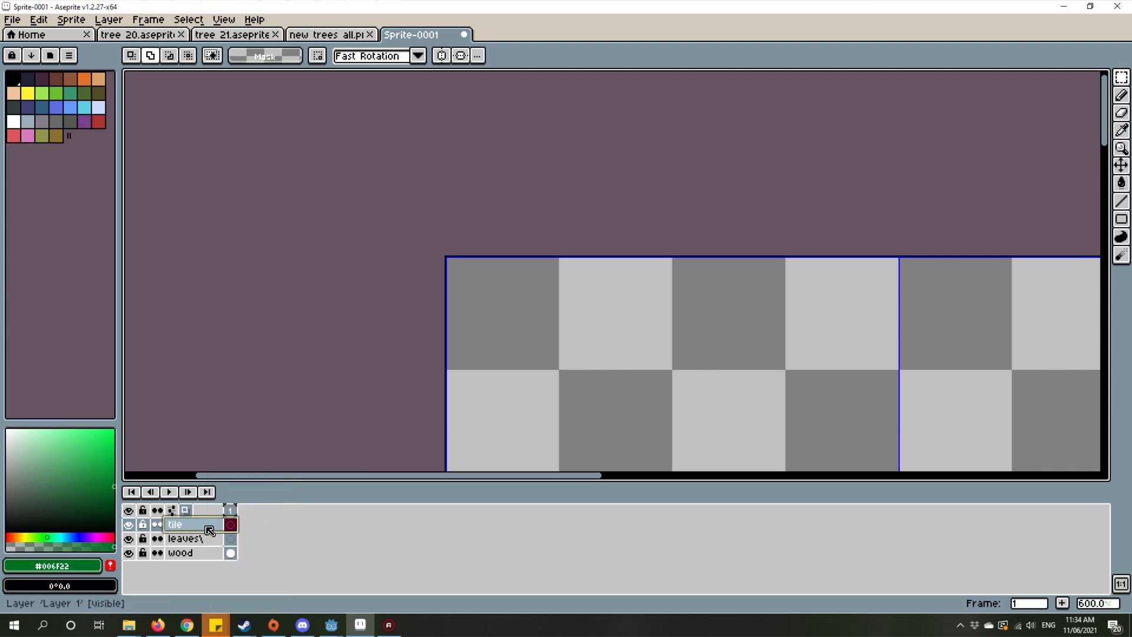
left_click(240, 528)
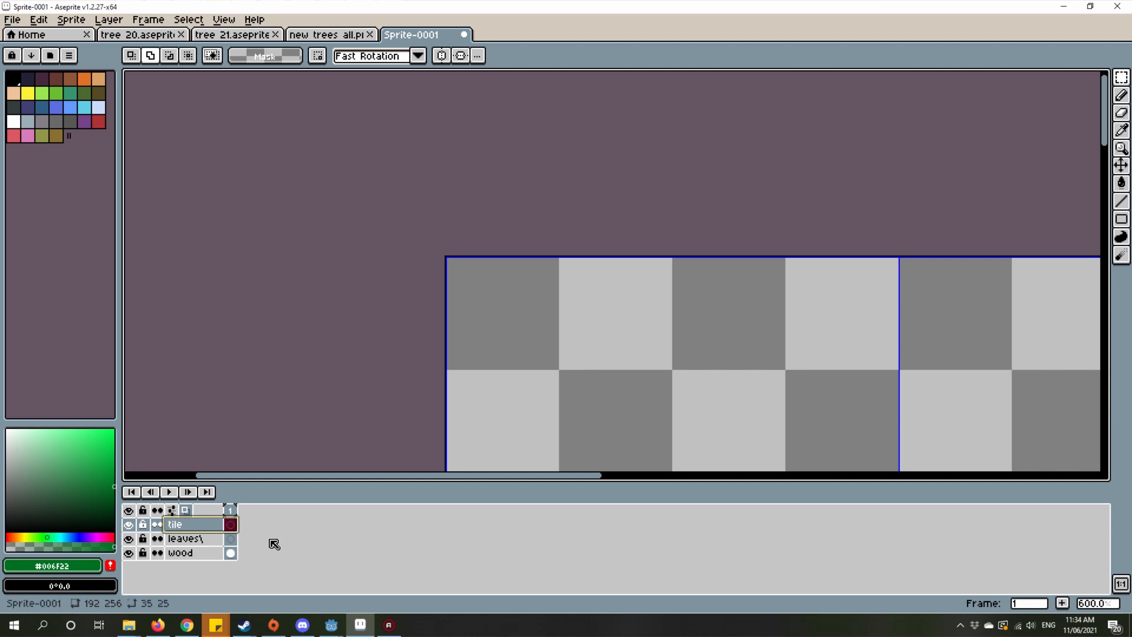
Step: Paste the three-leaf cluster onto the tile layer at the canvas's upper-left corner
scroll(518, 334, "up", 1)
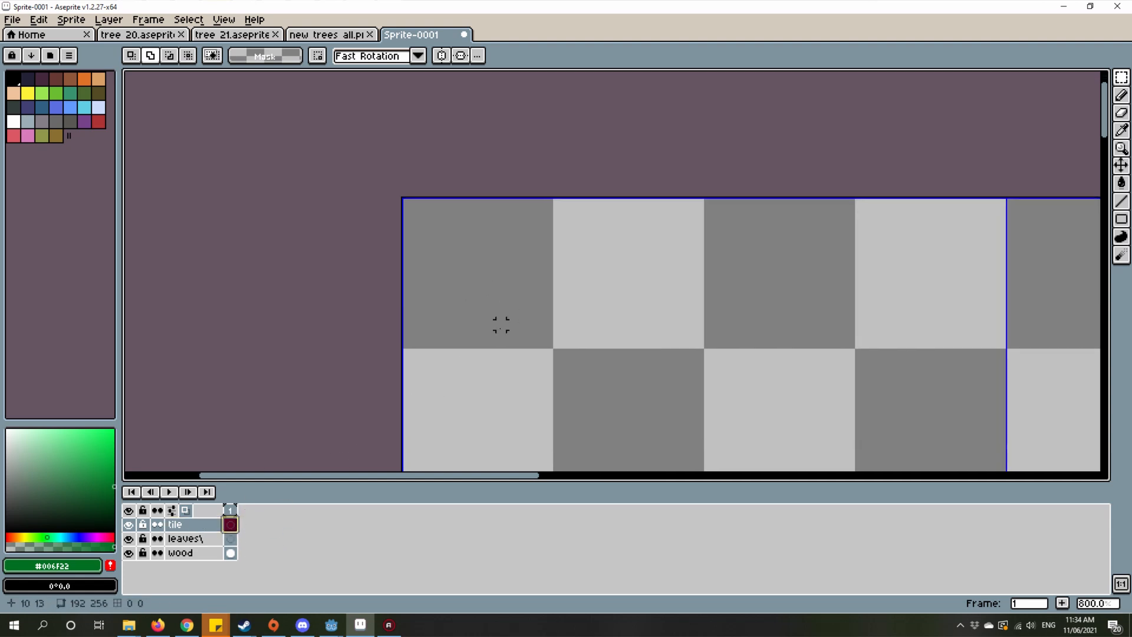
key("ctrl+v")
scroll(513, 346, "down", 5)
left_click_drag(683, 385, 612, 304)
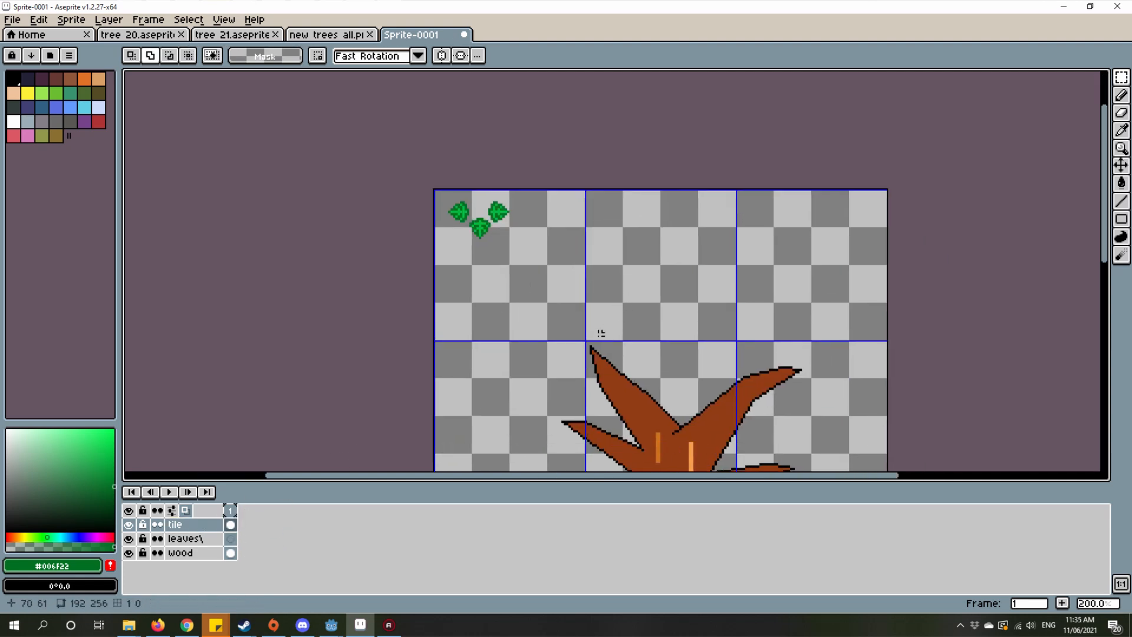
Step: Try covering the tree's branches with a dark green ellipse about 108 by 101 pixels, filled with the same green
left_click(1122, 219)
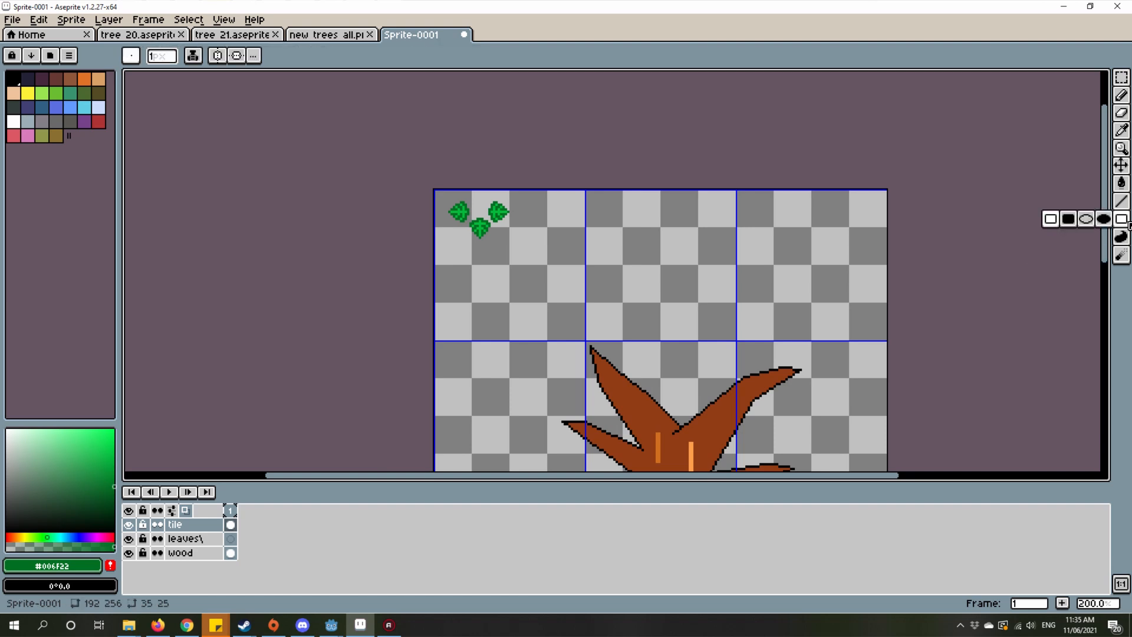
left_click(1052, 220)
left_click_drag(833, 187, 600, 260)
key("ctrl+z")
scroll(601, 258, "down", 1)
left_click_drag(566, 204, 741, 347)
key("ctrl+z")
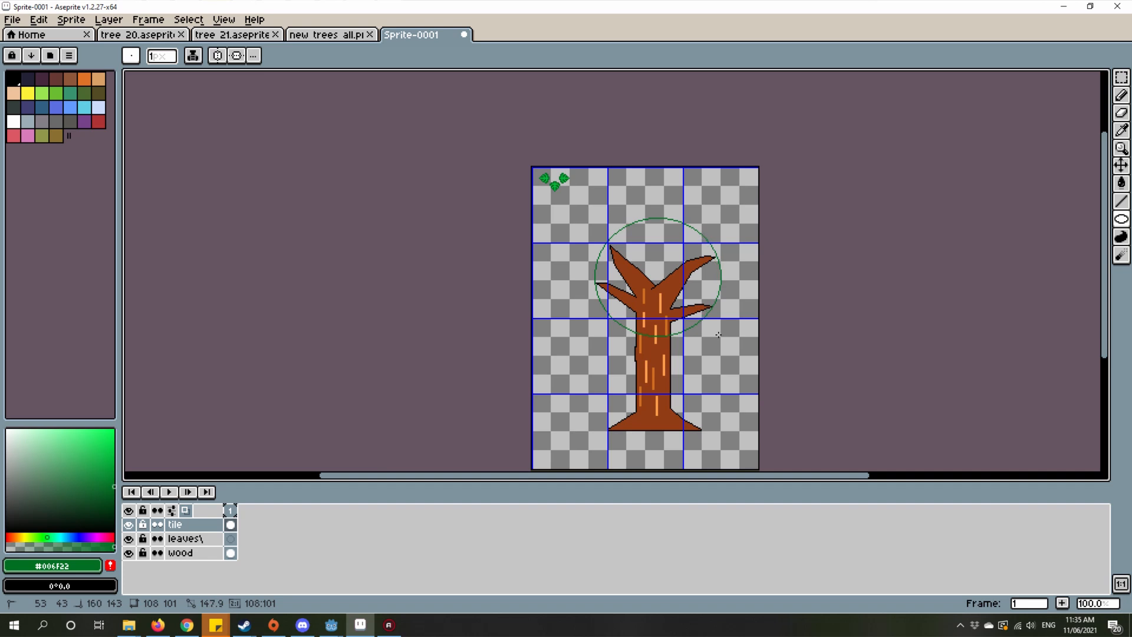
scroll(643, 268, "up", 4)
scroll(621, 207, "down", 1)
key("g")
left_click(640, 227)
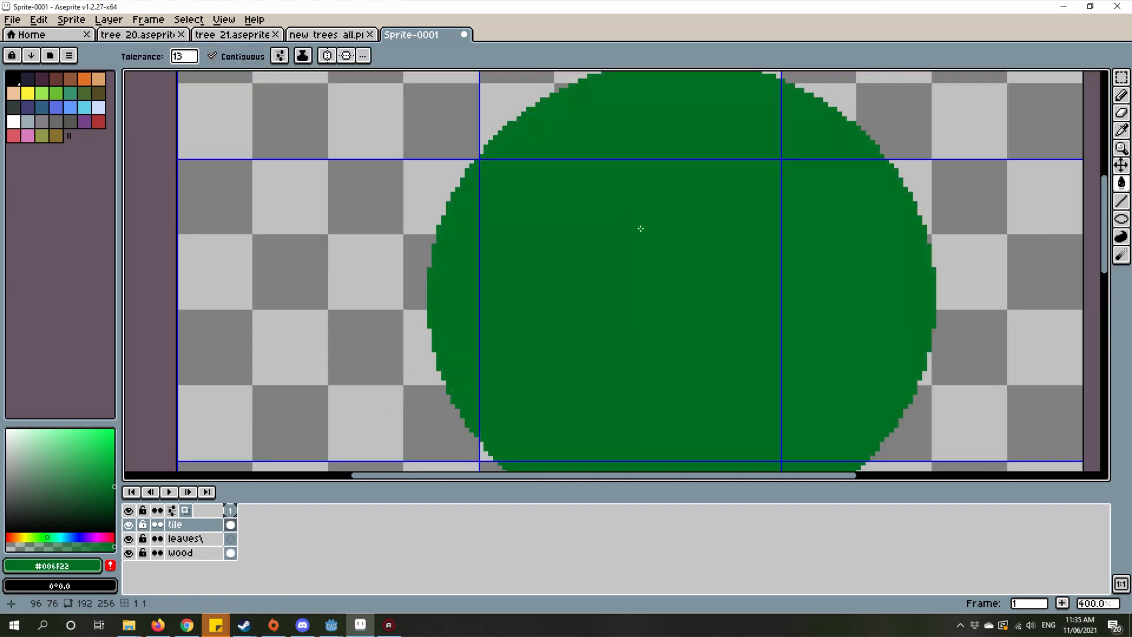
Step: Undo the green fill and the ellipse drawn over the branches
scroll(647, 238, "down", 2)
scroll(647, 238, "down", 3)
scroll(635, 245, "up", 4)
scroll(664, 280, "down", 1)
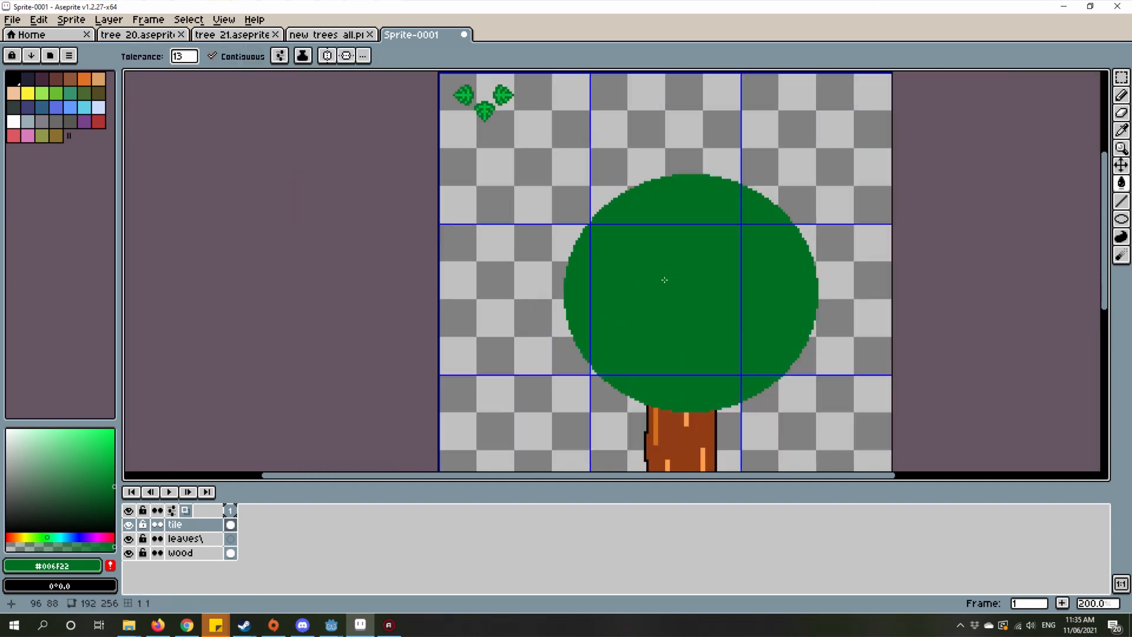
key("ctrl+z")
key("ctrl+z")
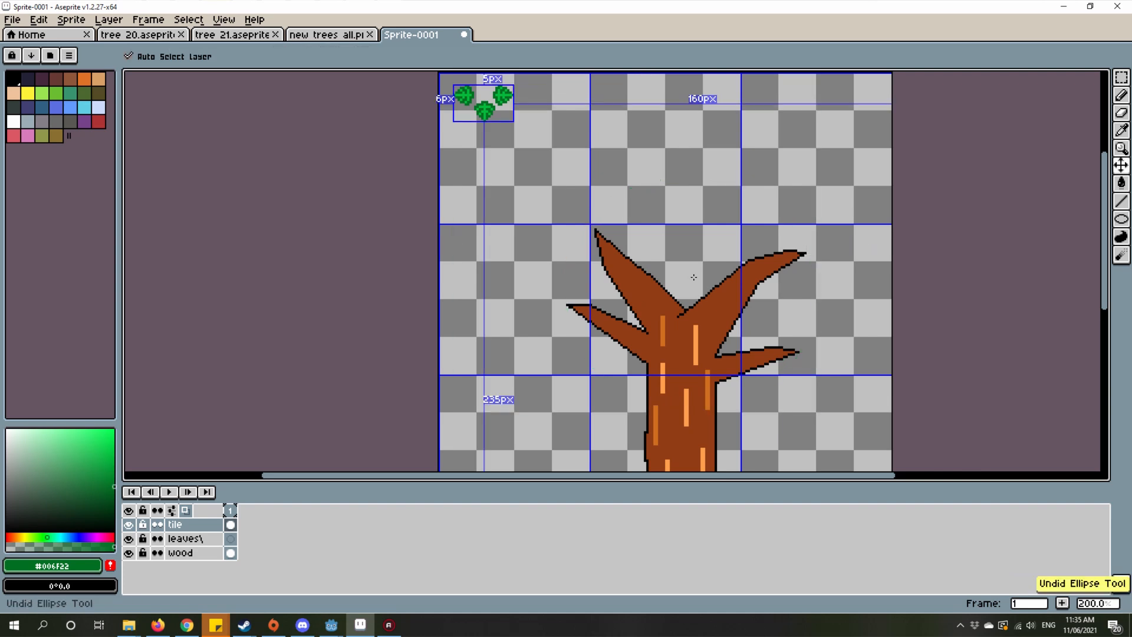
Step: Try a wide dark green ellipse filled with the same green above the branches, and undo both the fill and the outline
left_click_drag(616, 295, 596, 343)
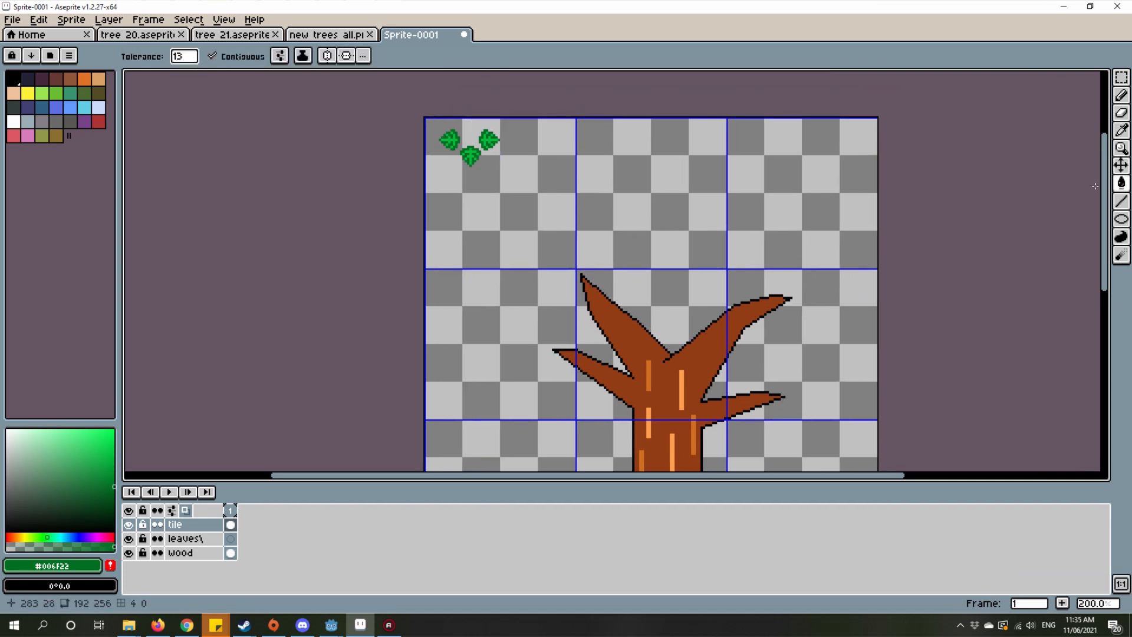
left_click(1120, 218)
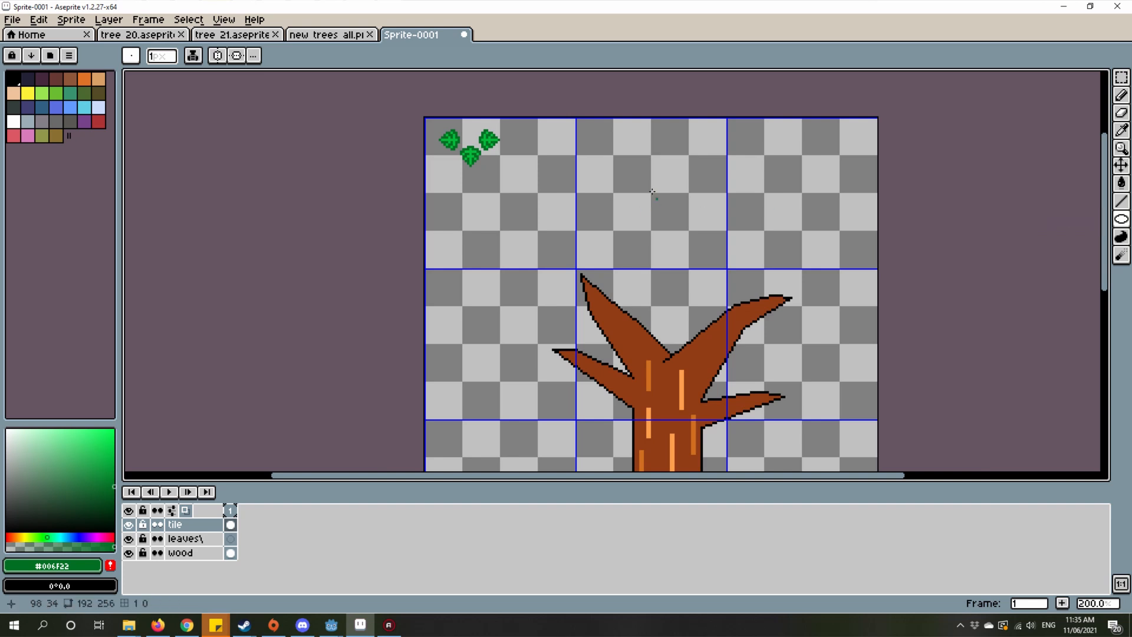
mouse_move(716, 236)
left_mouse_down()
mouse_move(740, 280)
mouse_move(699, 239)
mouse_move(584, 263)
mouse_move(582, 237)
mouse_move(767, 257)
mouse_move(728, 229)
mouse_move(729, 286)
mouse_move(715, 258)
mouse_move(767, 259)
mouse_move(676, 282)
mouse_move(754, 289)
mouse_move(811, 270)
mouse_move(707, 249)
mouse_move(806, 253)
mouse_move(806, 224)
mouse_move(815, 244)
left_mouse_up()
scroll(672, 185, "up", 2)
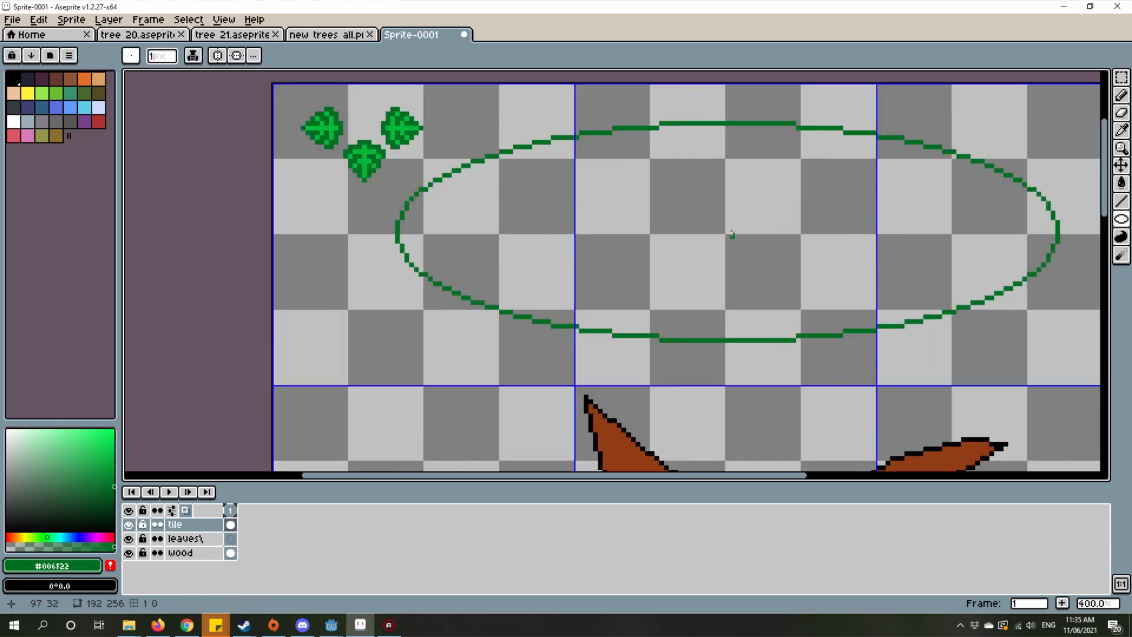
key("g")
left_click(732, 233)
left_click_drag(744, 229, 793, 218)
mouse_move(510, 165)
left_mouse_down()
mouse_move(472, 194)
mouse_move(375, 202)
mouse_move(446, 149)
left_mouse_up()
key("ctrl+z")
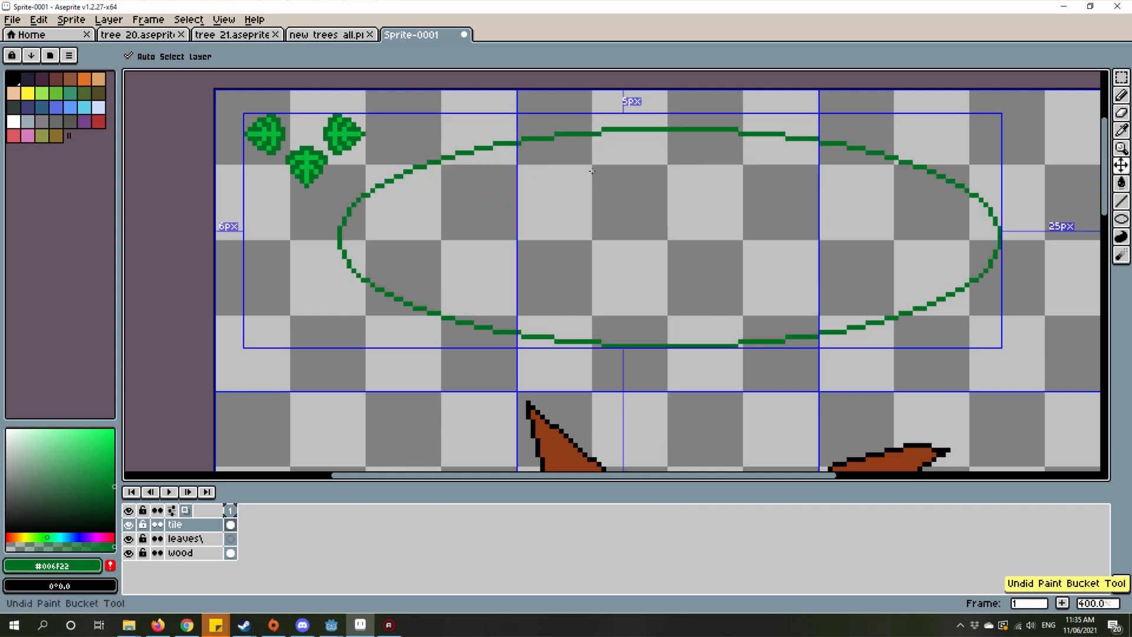
key("ctrl+z")
Step: Try a dark green bucket fill in the empty area beside the branches and undo it
left_click_drag(481, 279, 342, 147)
left_click_drag(414, 303, 450, 242)
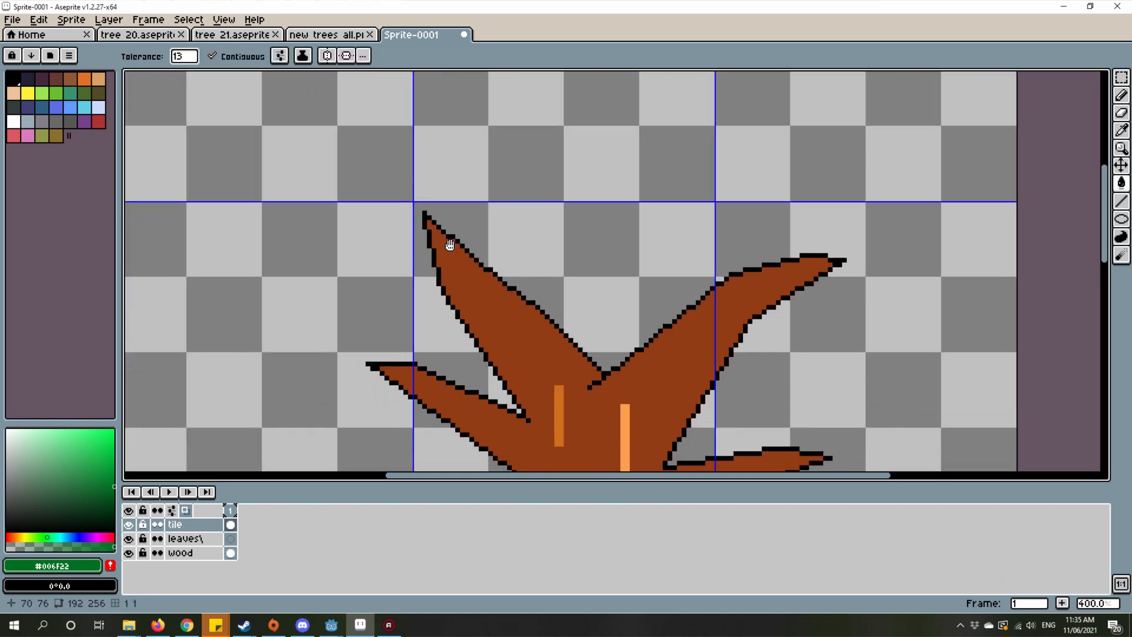
scroll(470, 233, "down", 2)
left_click(371, 186)
key("ctrl+z")
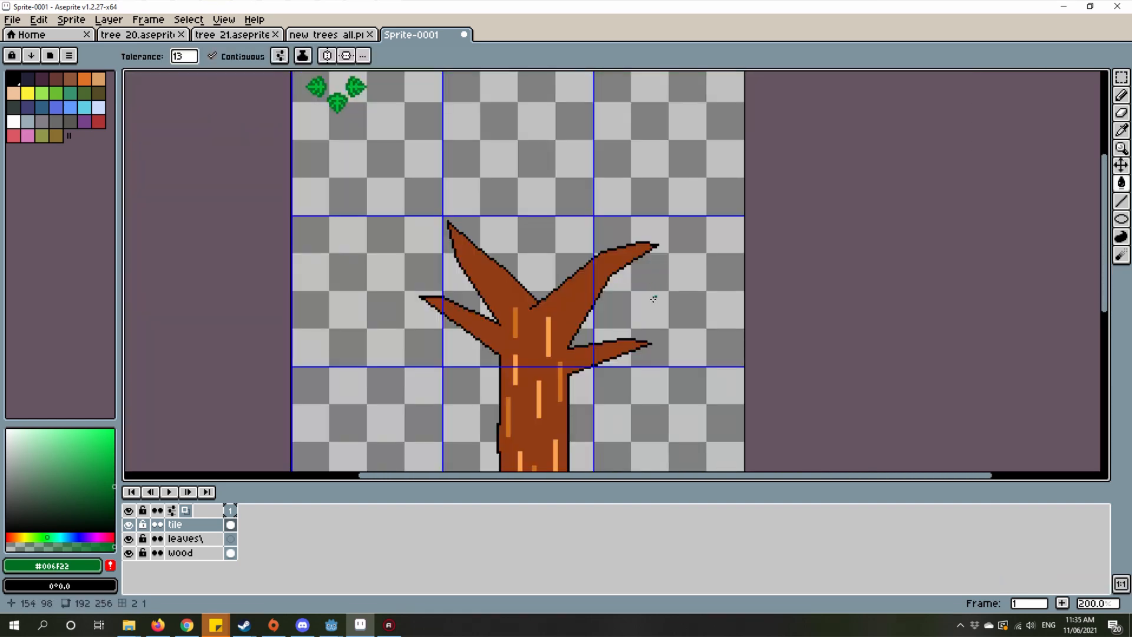
Step: Examine the three-leaf cluster up close and compare its size with the tree's branches
left_click_drag(367, 265, 442, 291)
scroll(413, 342, "up", 2)
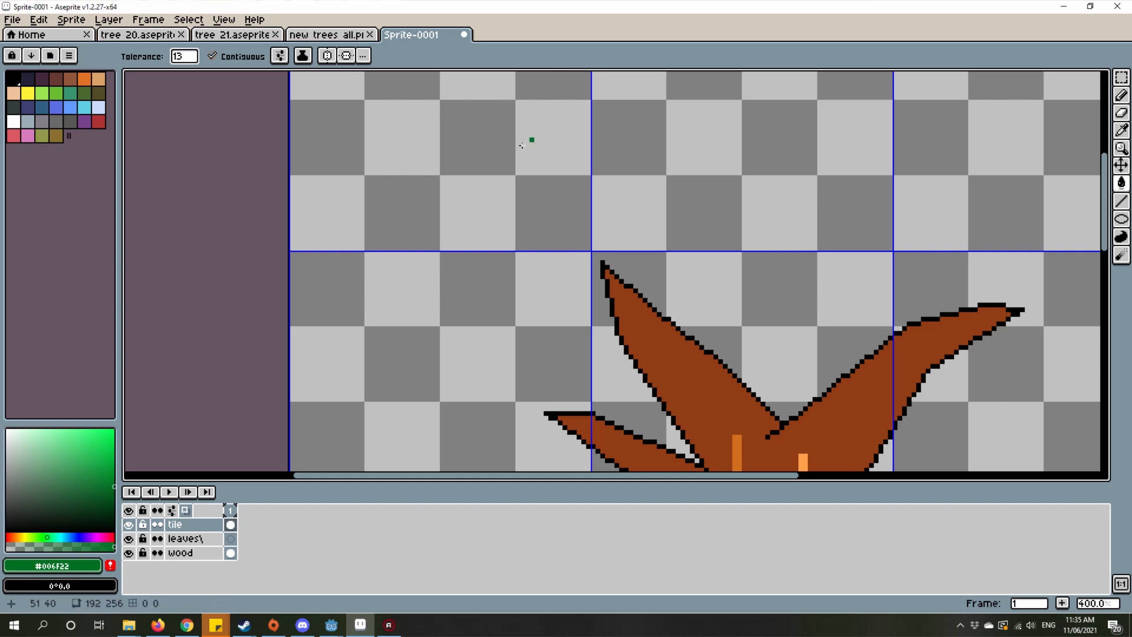
scroll(531, 142, "up", 10)
key("i")
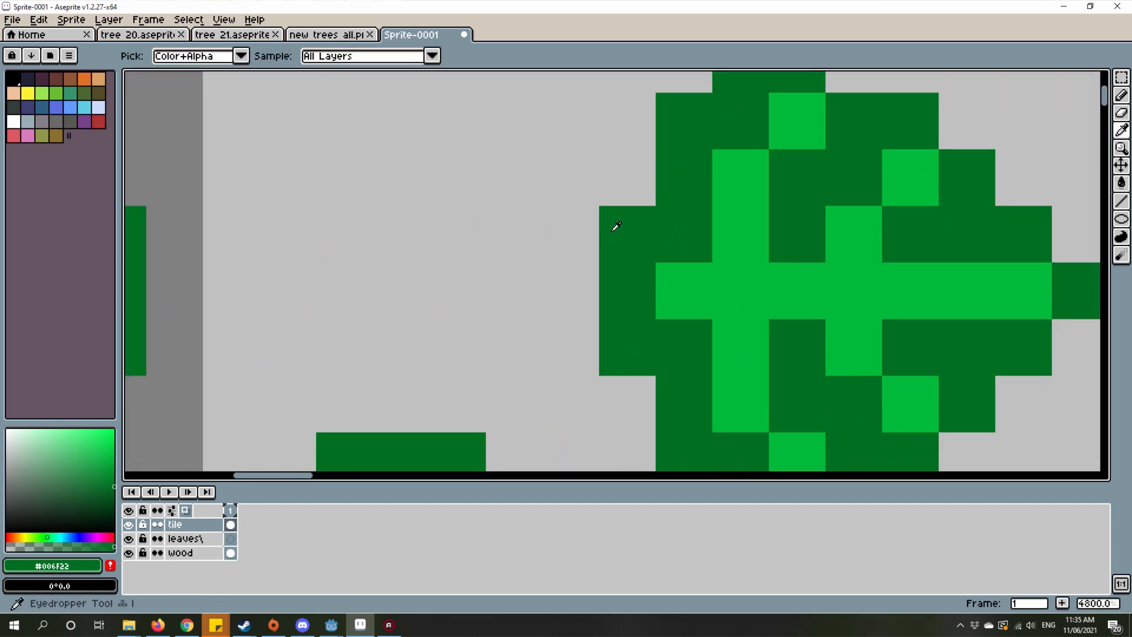
scroll(617, 230, "down", 8)
scroll(561, 265, "down", 1)
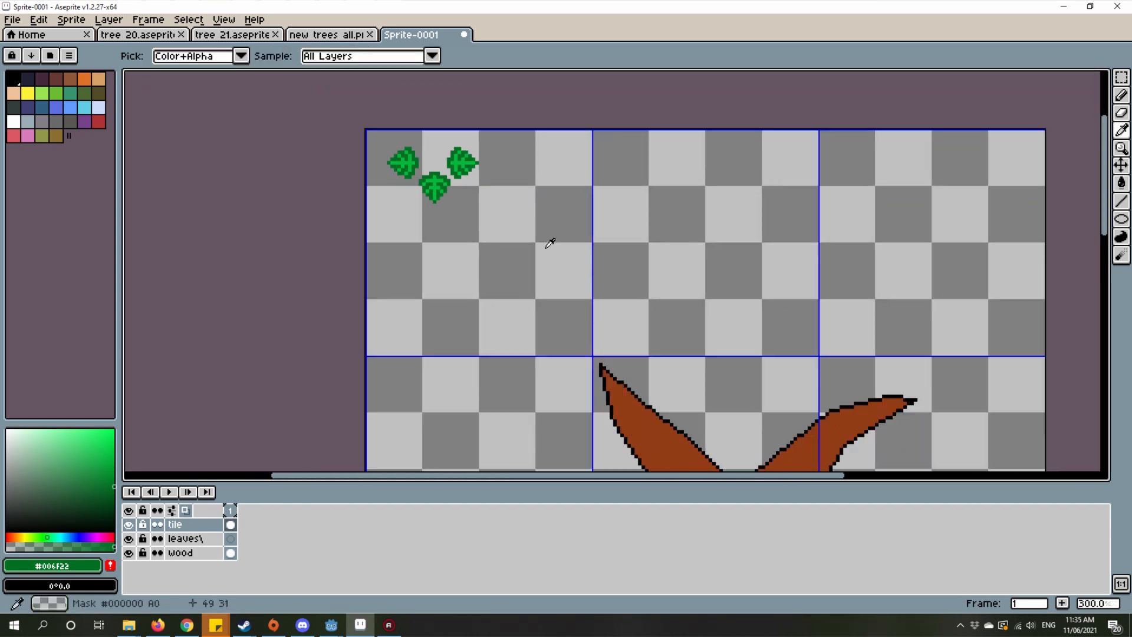
scroll(651, 283, "down", 4)
scroll(538, 144, "up", 3)
scroll(538, 145, "up", 8)
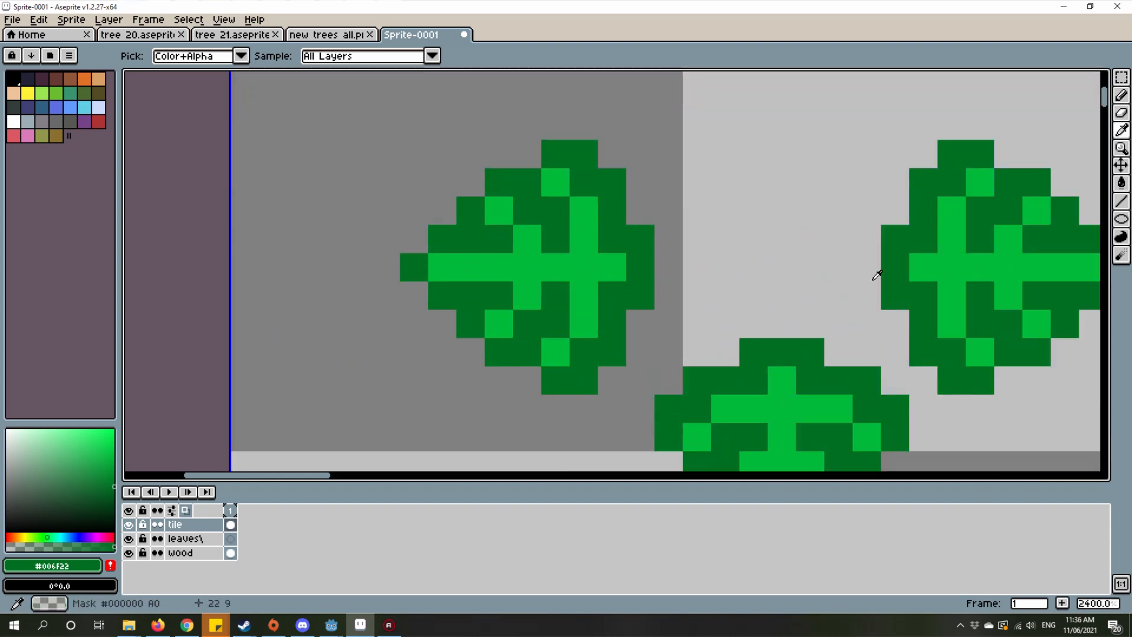
Step: Examine the tree's bare branches and the empty canvas around them where the foliage goes
scroll(877, 276, "down", 5)
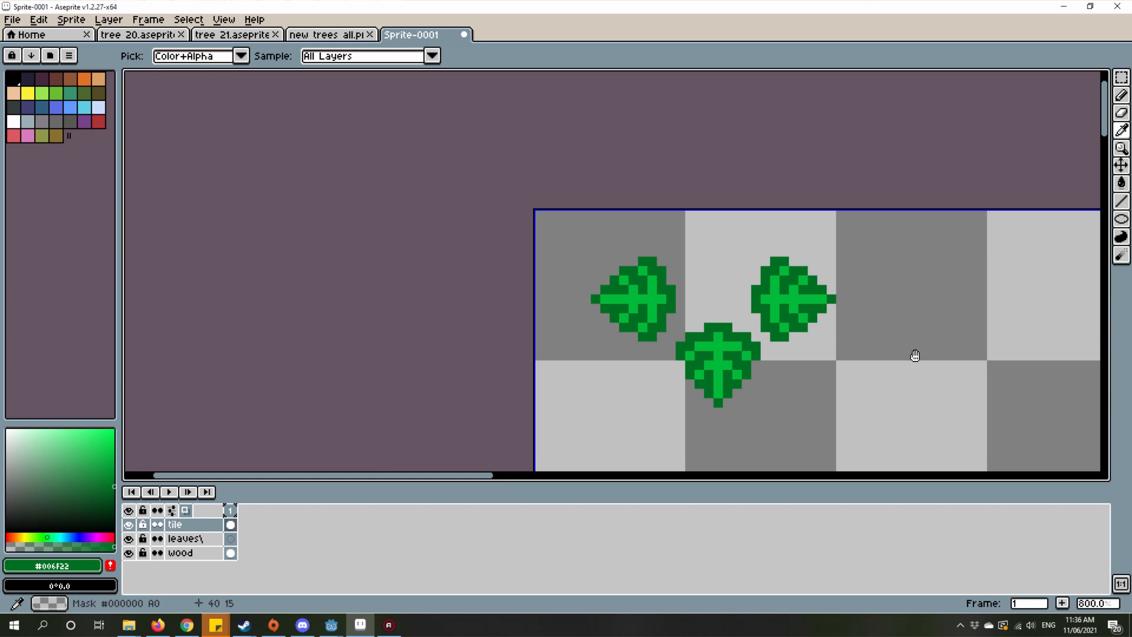
scroll(880, 318, "down", 3)
left_click_drag(908, 272, 773, 238)
scroll(773, 239, "down", 4)
scroll(884, 298, "up", 4)
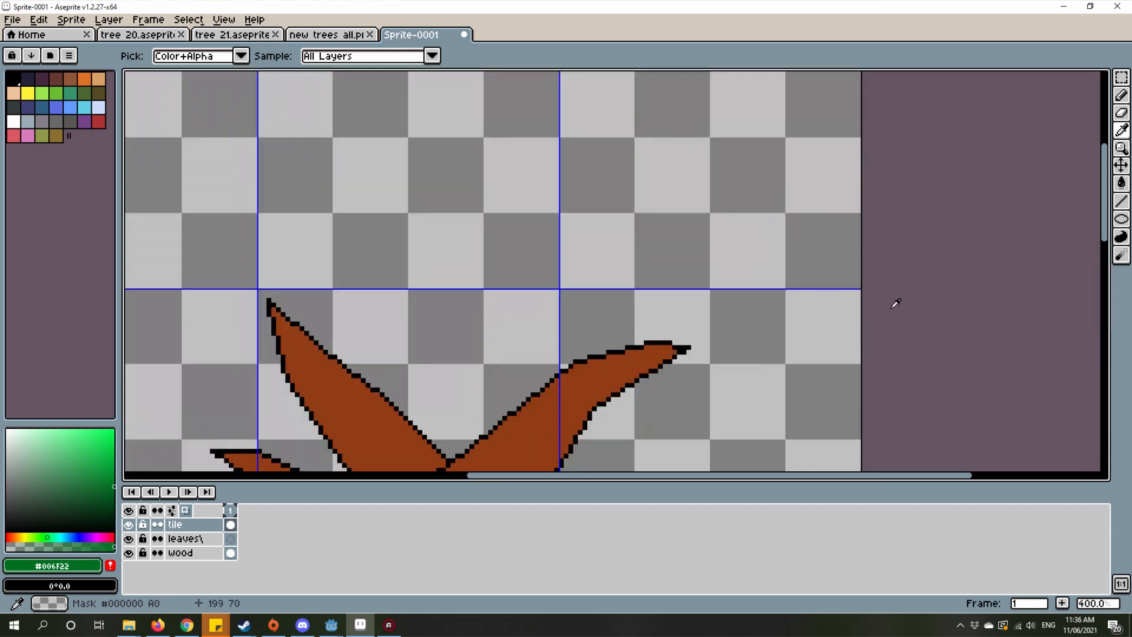
left_click_drag(647, 239, 741, 182)
scroll(741, 182, "down", 2)
scroll(353, 287, "up", 1)
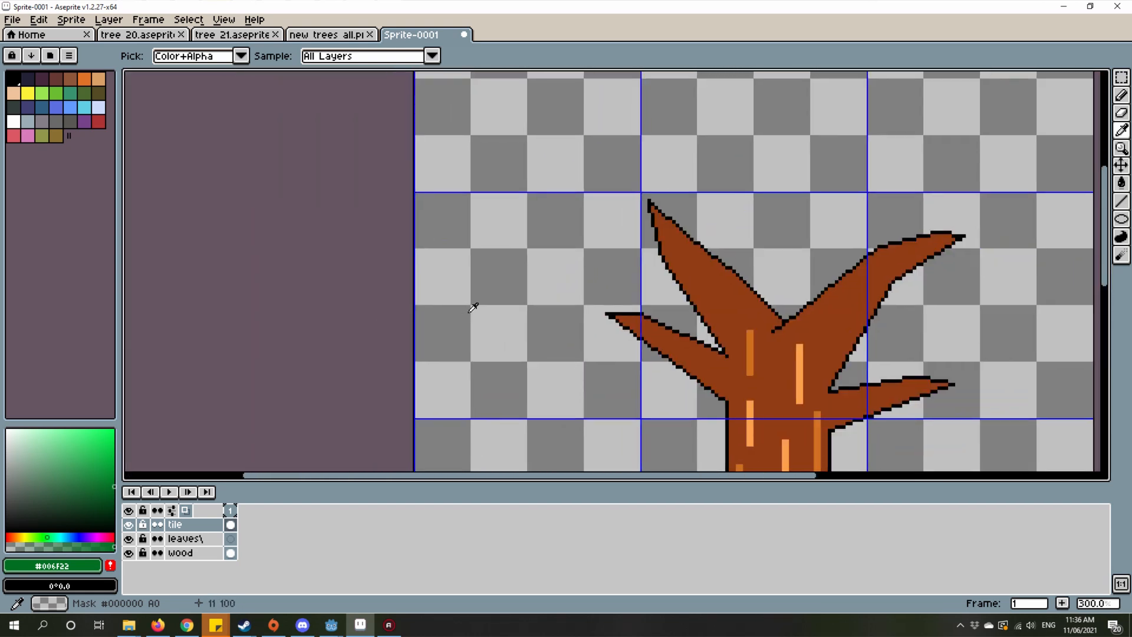
Step: Create a custom brush from the three-leaf cluster on the tile layer
left_click(232, 540)
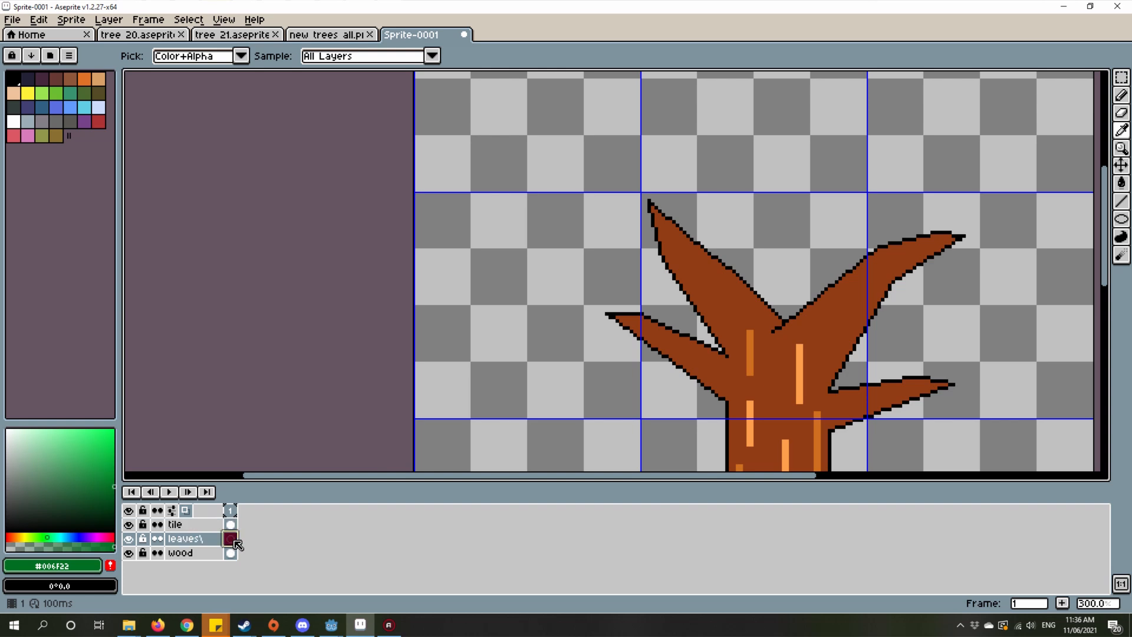
left_click_drag(783, 239, 705, 372)
scroll(703, 373, "down", 2)
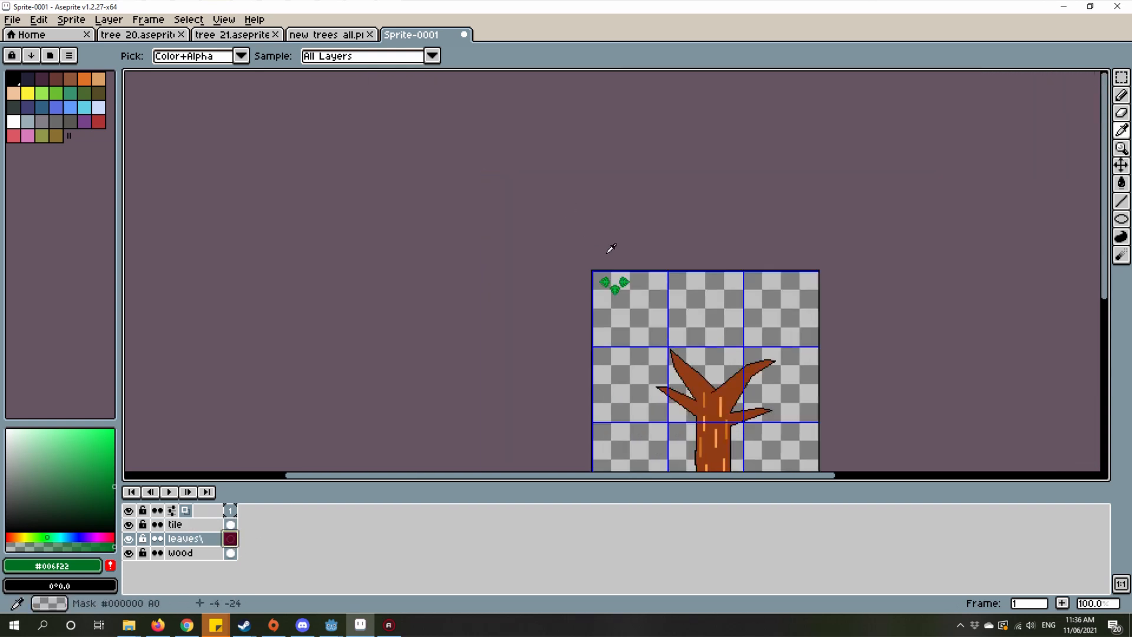
scroll(607, 282, "up", 5)
scroll(647, 328, "up", 1)
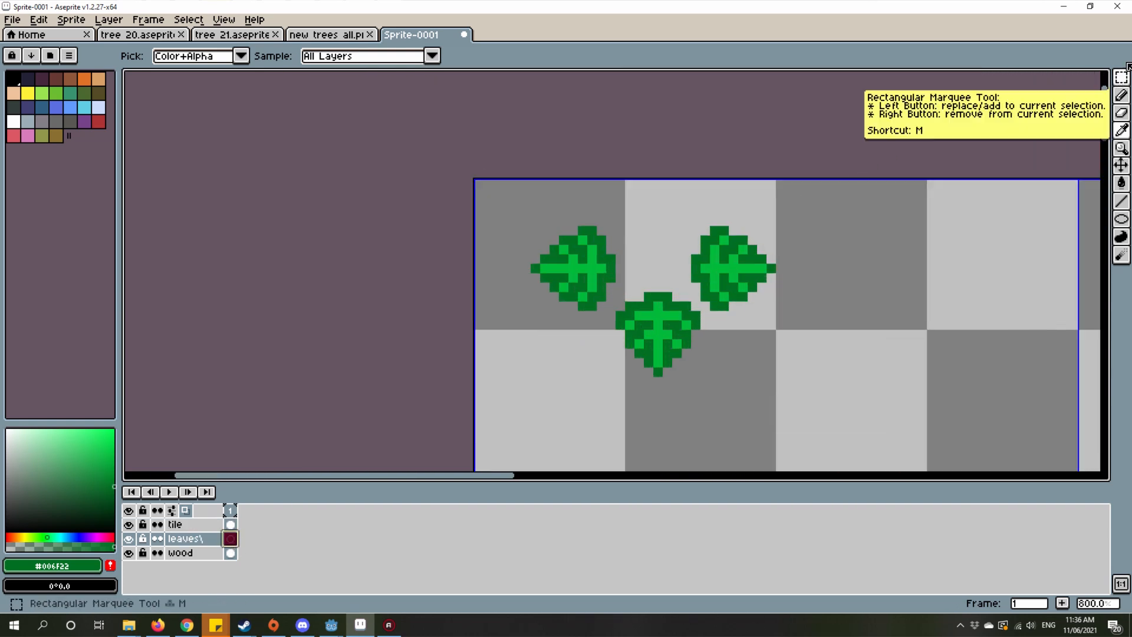
left_click(1120, 80)
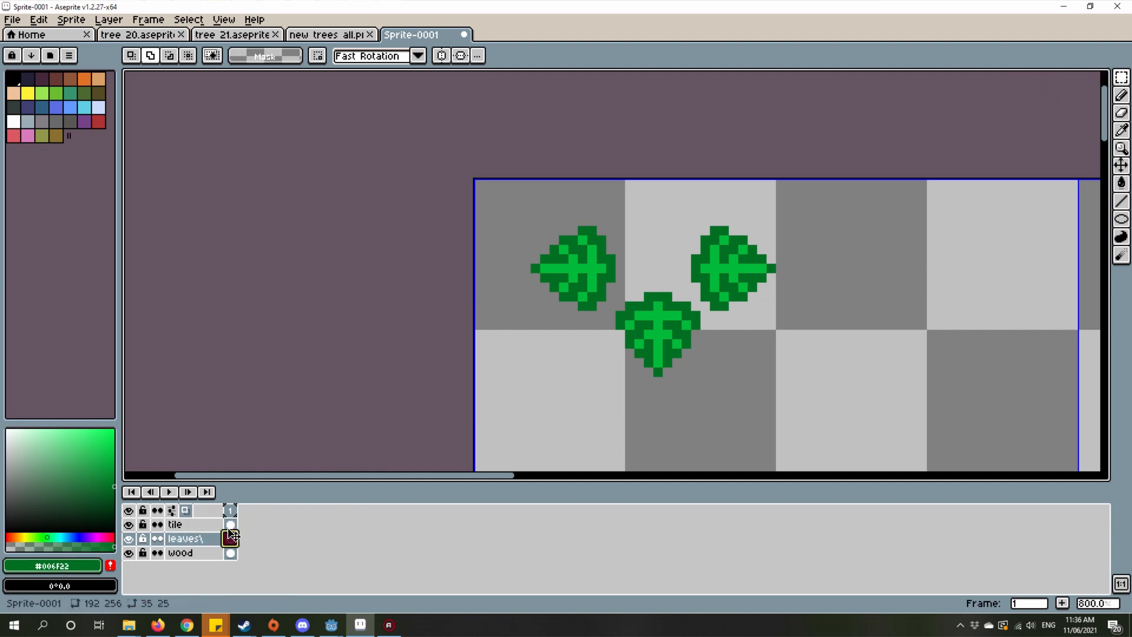
left_click_drag(231, 536, 231, 527)
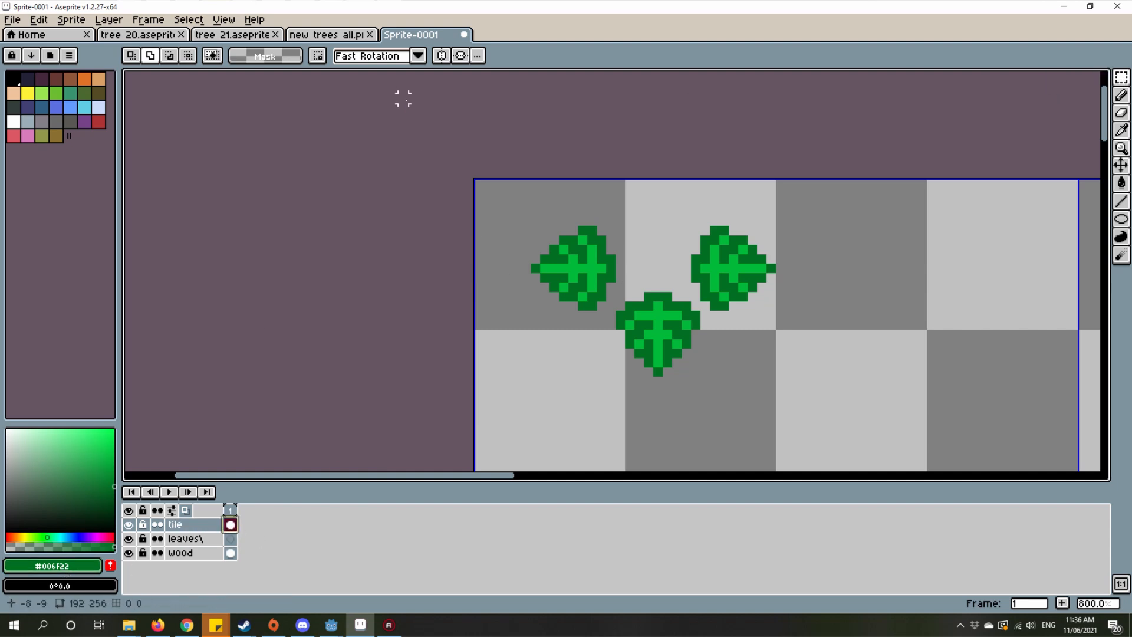
left_click_drag(403, 98, 917, 387)
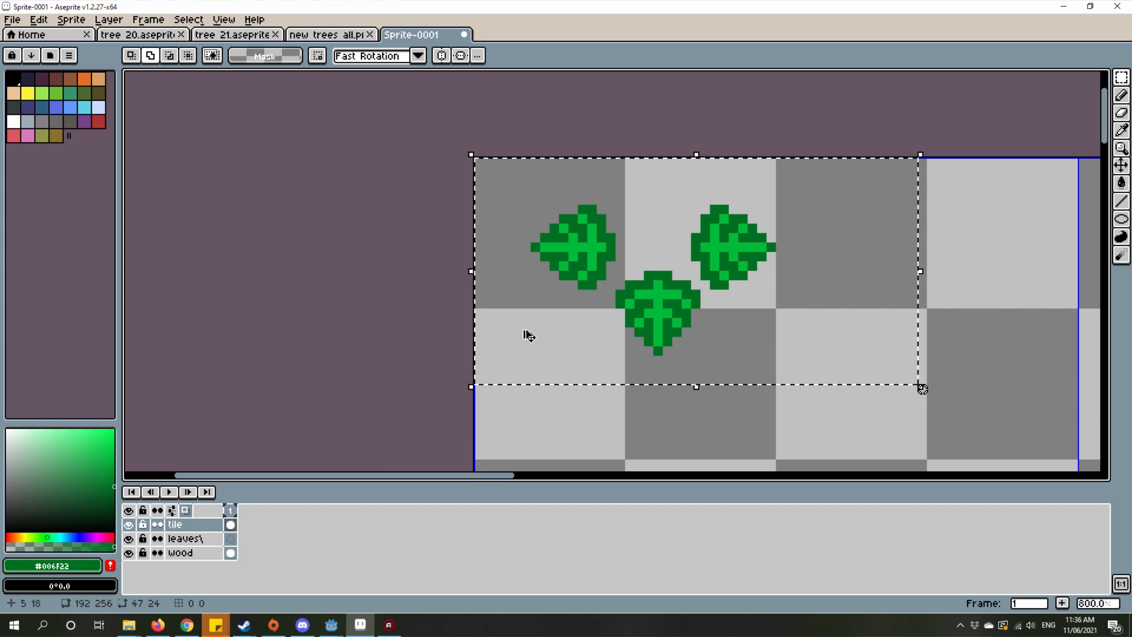
key("ctrl+b")
Step: On the leaves layer, spray the leaf-cluster brush over the branches to build a wide, dense foliage crown
scroll(529, 336, "down", 4)
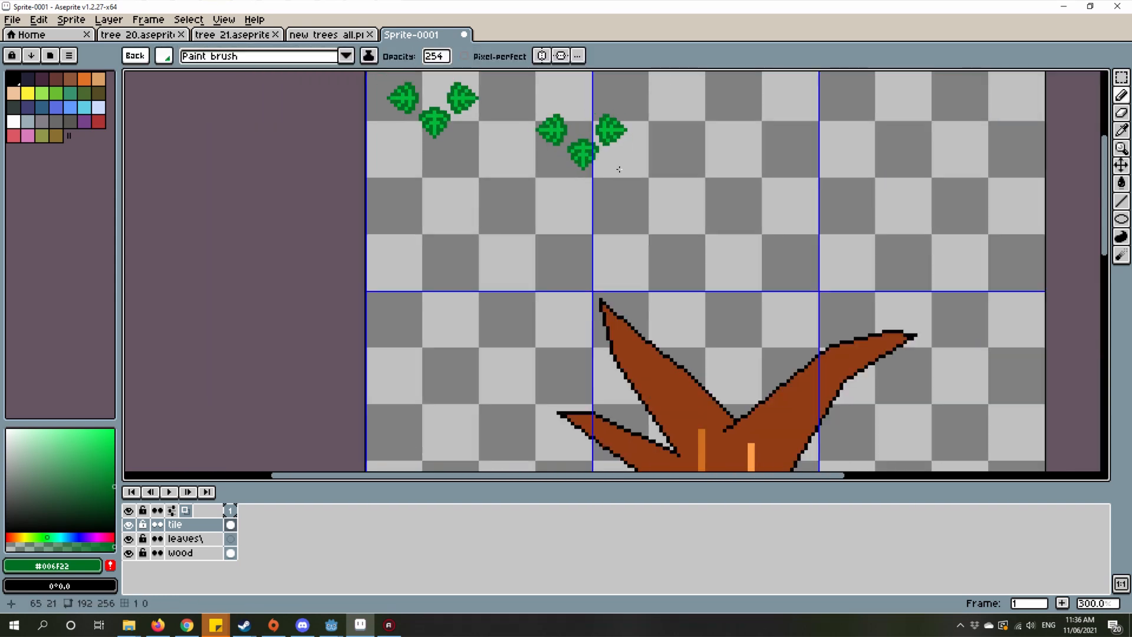
mouse_move(617, 260)
left_mouse_down()
mouse_move(589, 273)
mouse_move(562, 264)
left_mouse_up()
left_click(233, 538)
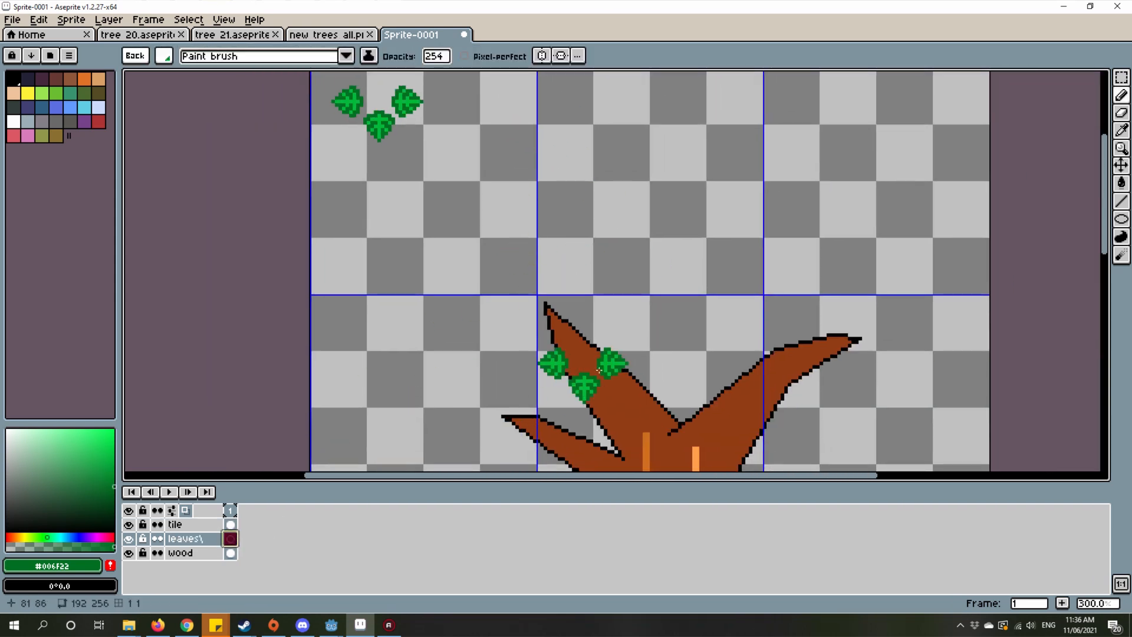
left_click_drag(596, 358, 647, 306)
scroll(544, 279, "down", 3)
scroll(548, 274, "up", 3)
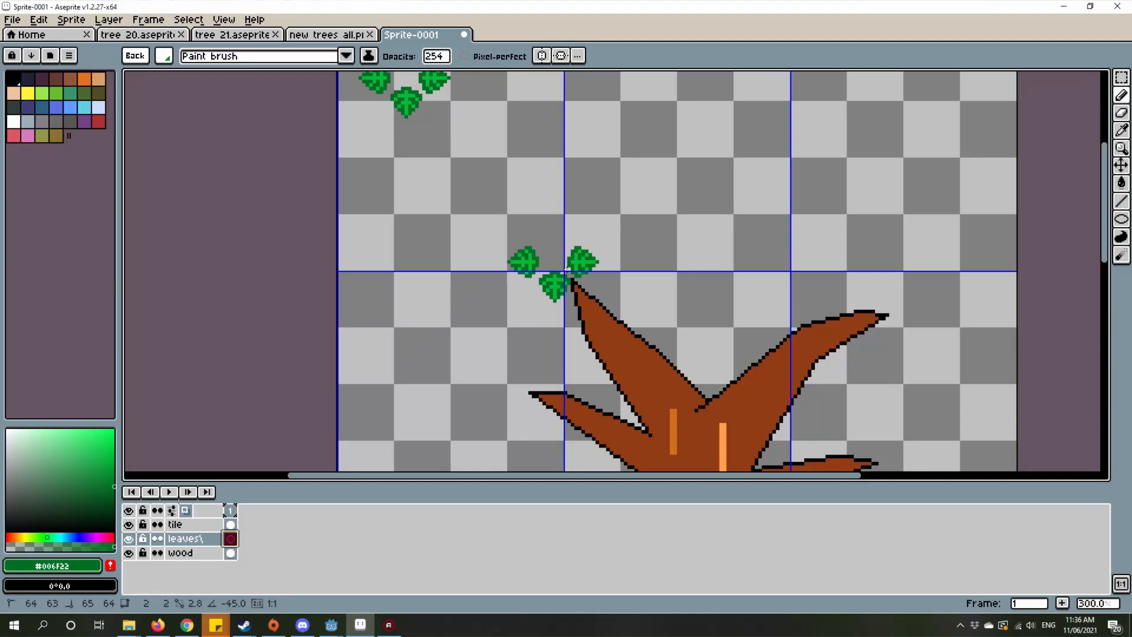
key("shift+b")
mouse_move(544, 282)
left_mouse_down()
mouse_move(821, 238)
mouse_move(479, 291)
mouse_move(585, 320)
mouse_move(538, 263)
mouse_move(716, 300)
mouse_move(659, 326)
mouse_move(814, 304)
mouse_move(853, 390)
mouse_move(724, 297)
mouse_move(872, 398)
mouse_move(924, 273)
mouse_move(641, 262)
mouse_move(390, 303)
mouse_move(418, 359)
mouse_move(406, 361)
mouse_move(463, 250)
mouse_move(653, 215)
mouse_move(893, 314)
mouse_move(839, 325)
mouse_move(850, 382)
mouse_move(866, 393)
mouse_move(920, 358)
mouse_move(892, 210)
mouse_move(689, 151)
mouse_move(533, 160)
mouse_move(432, 235)
mouse_move(600, 331)
left_mouse_up()
scroll(608, 341, "down", 1)
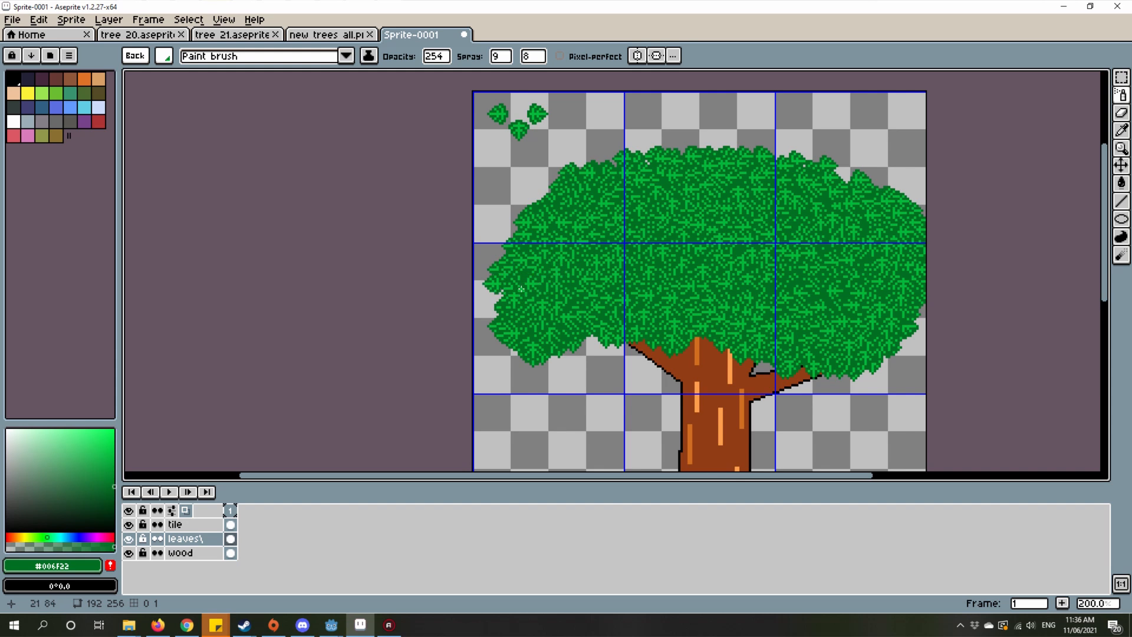
Step: Set the foreground colour to very dark green (hue 138, saturation 100, value 21) and try the leaf brush on the crown
scroll(769, 331, "up", 1)
left_click_drag(728, 379, 755, 384)
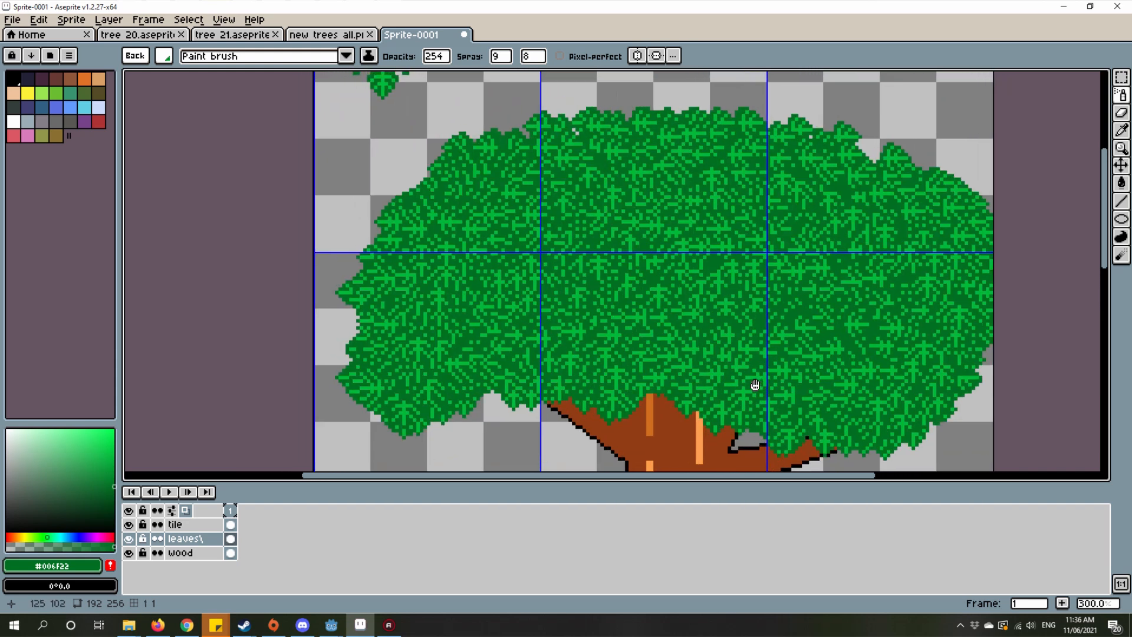
left_click(114, 508)
left_click(551, 317)
left_click(581, 341)
left_click(607, 317)
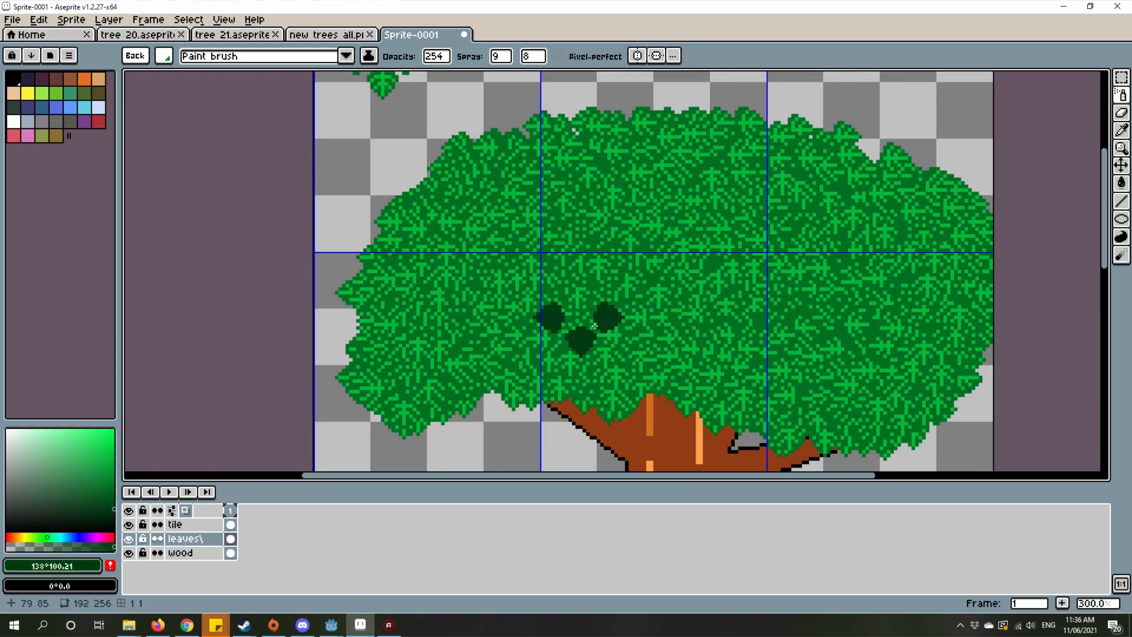
Step: Preview the dark leaf brush at several spots along the crown and discard the custom brush
scroll(571, 364, "down", 3)
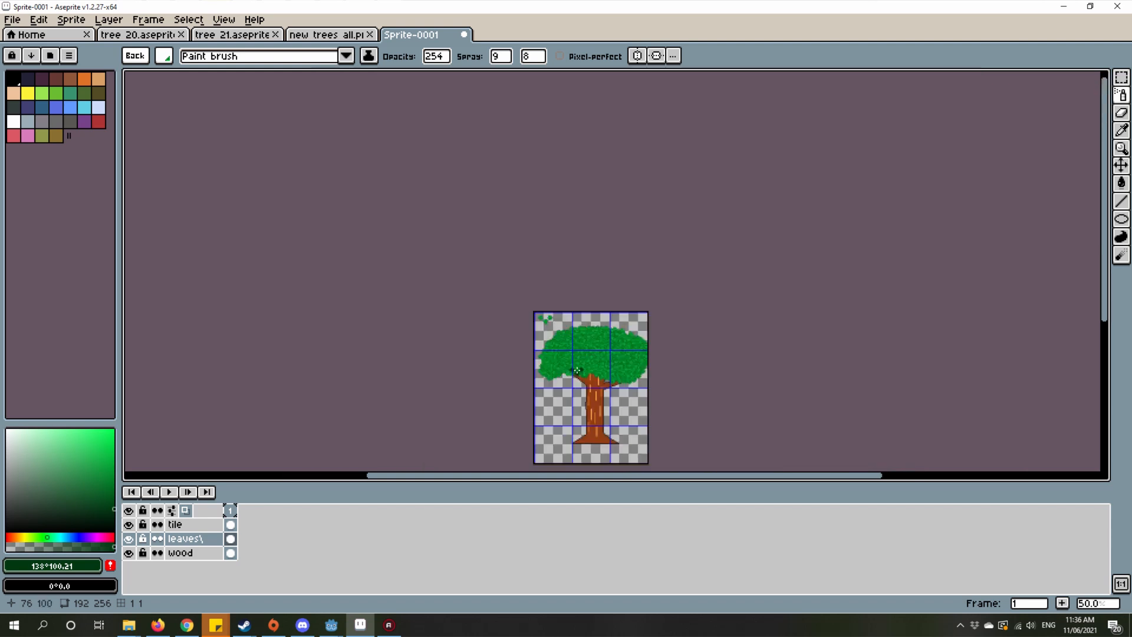
scroll(576, 373, "up", 2)
scroll(576, 373, "up", 1)
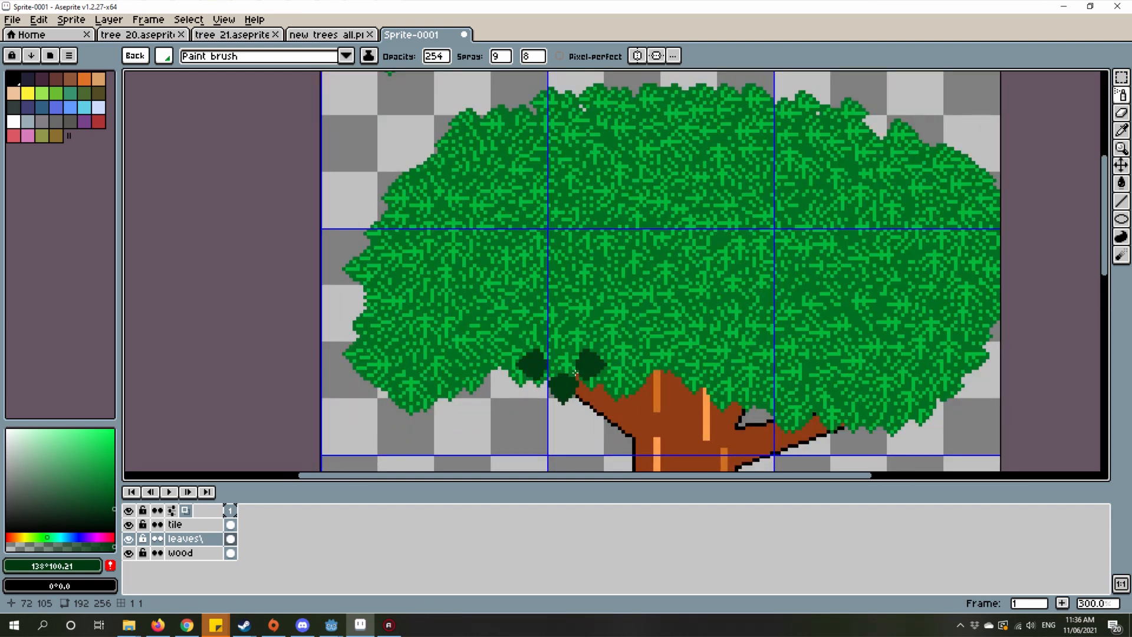
left_click_drag(472, 251, 557, 306)
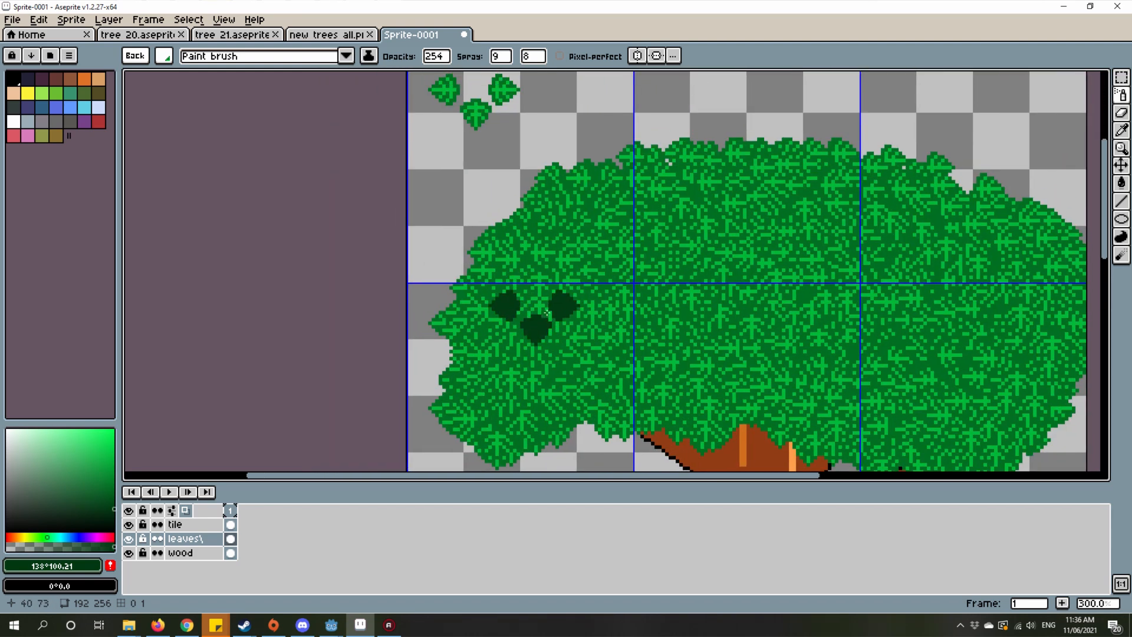
scroll(547, 318, "down", 2)
scroll(559, 325, "down", 1)
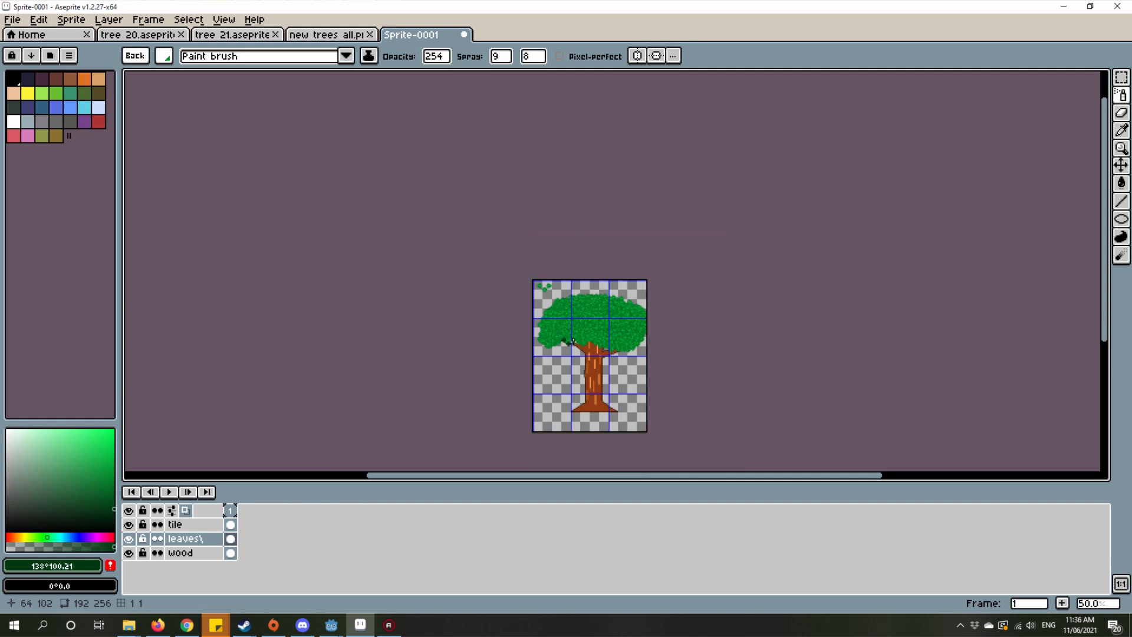
scroll(592, 368, "up", 2)
left_click_drag(555, 367, 610, 461)
scroll(619, 310, "up", 2)
scroll(600, 326, "up", 1)
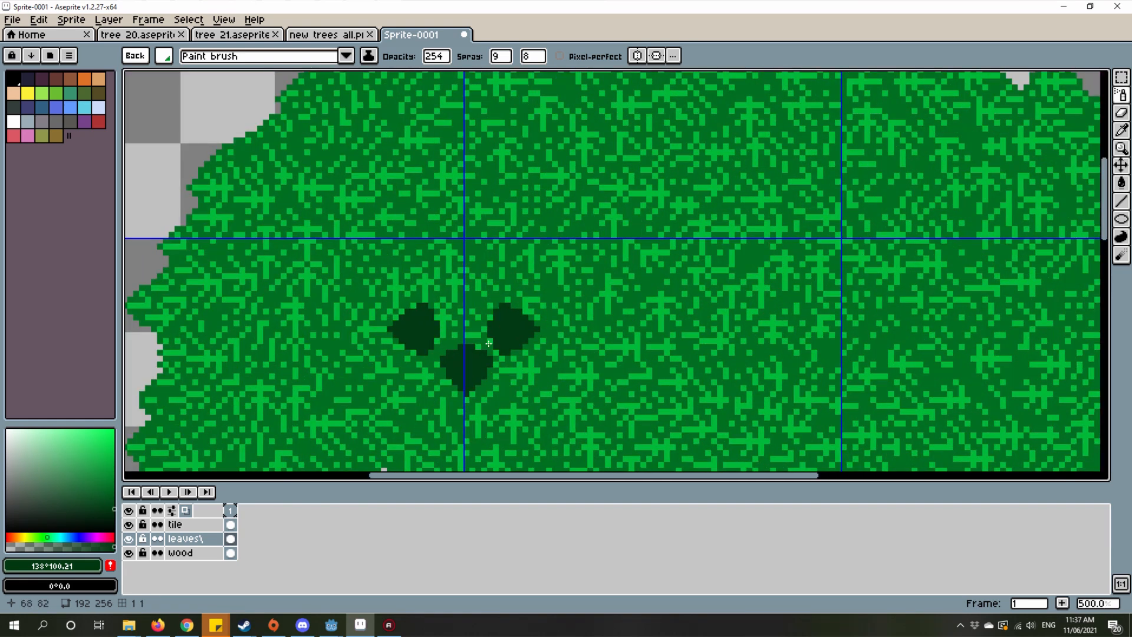
left_click_drag(475, 350, 534, 354)
scroll(535, 354, "down", 1)
key("Escape")
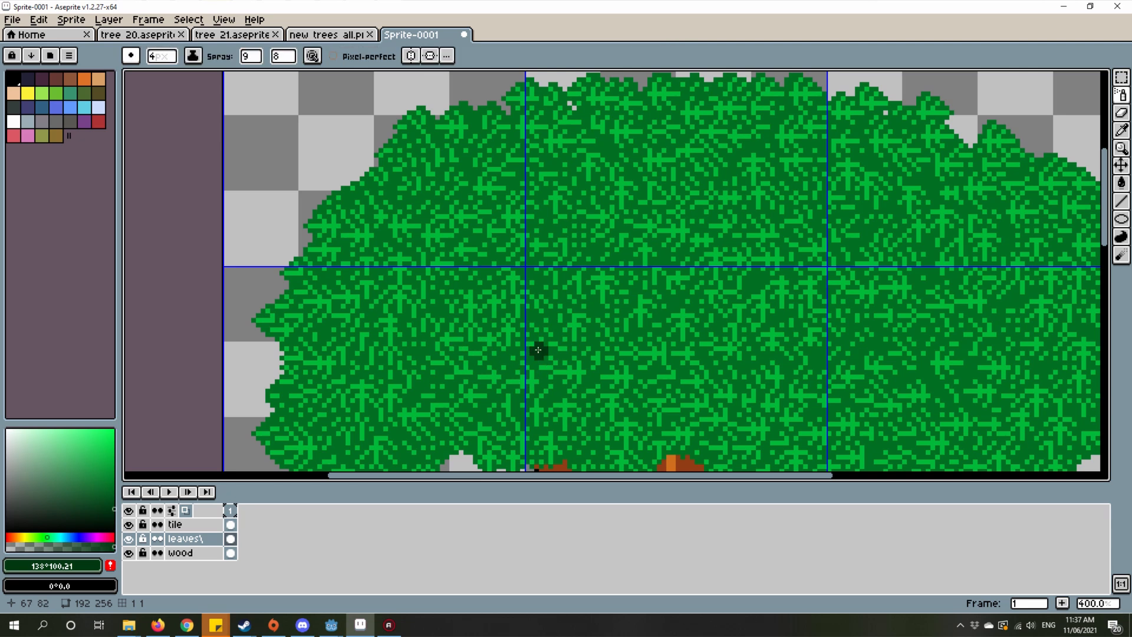
Step: Examine the foliage crown's shape against the trunk from a distance and up close
scroll(537, 351, "down", 3)
scroll(642, 362, "up", 1)
scroll(641, 361, "down", 2)
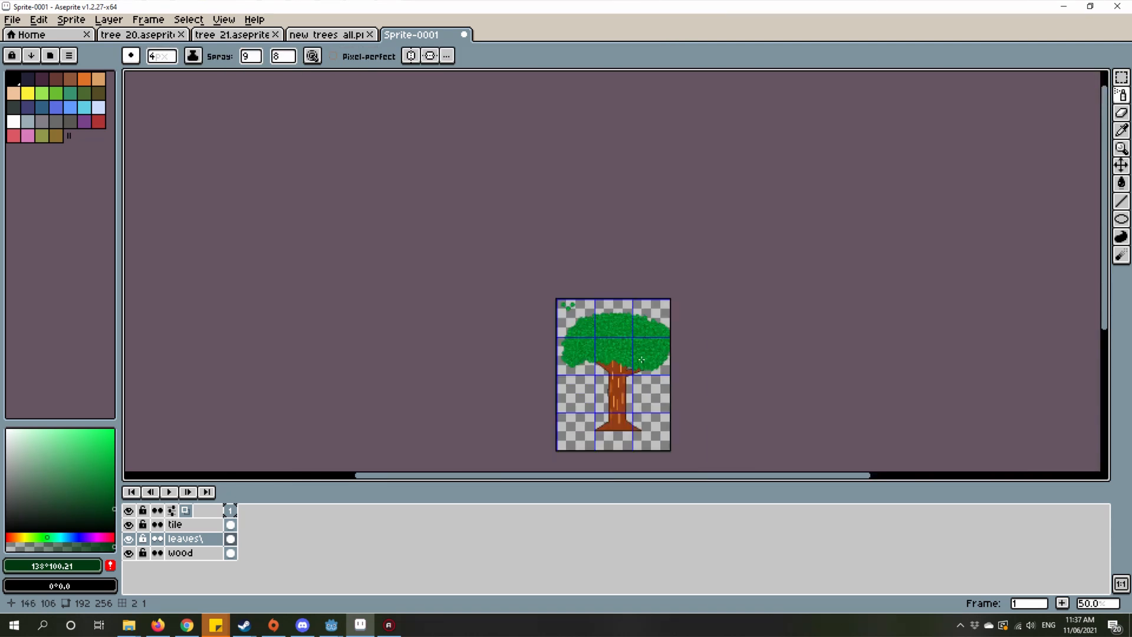
scroll(641, 361, "up", 1)
left_click_drag(646, 343, 740, 400)
scroll(688, 268, "up", 1)
scroll(655, 276, "up", 2)
Step: Select the transparent area surrounding the foliage on the leaves layer with the Magic Wand at tolerance 0
key("w")
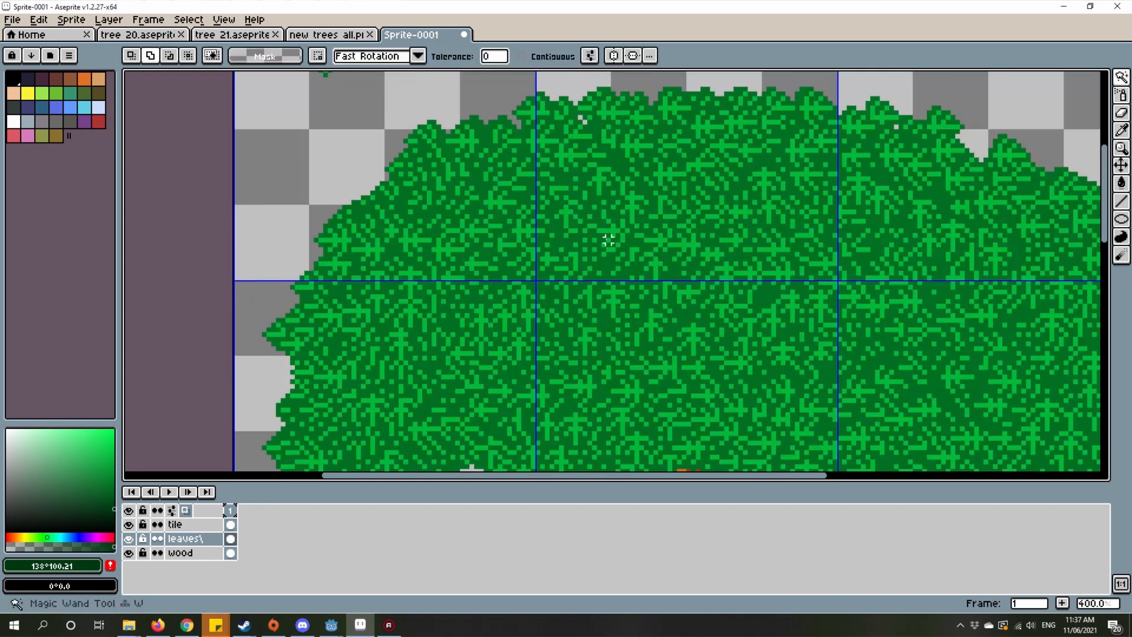
left_click(600, 257)
scroll(605, 287, "up", 4)
left_click(616, 217)
scroll(616, 216, "down", 6)
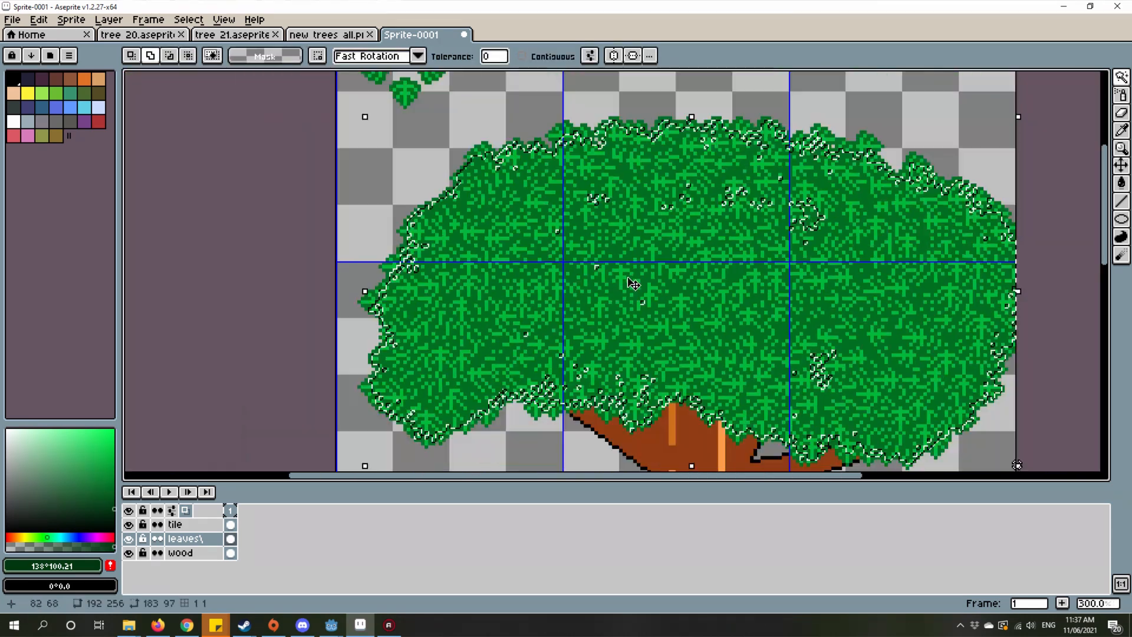
scroll(602, 295, "up", 2)
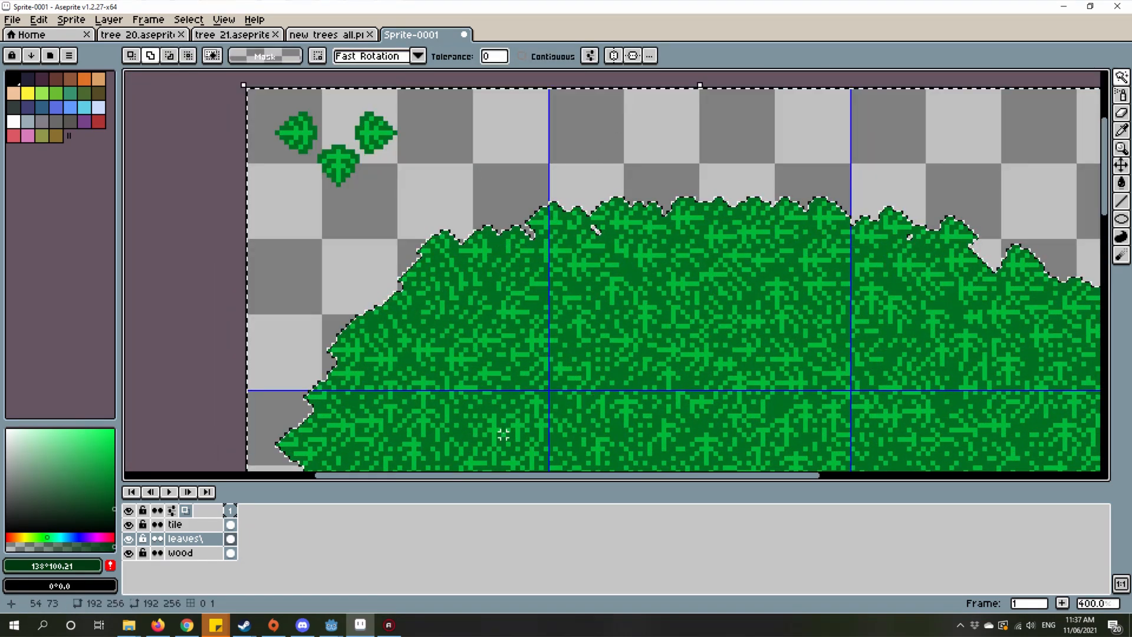
scroll(366, 396, "down", 2)
Step: Apply an outside Outline effect around the foliage using black, palette index 0
left_click(39, 20)
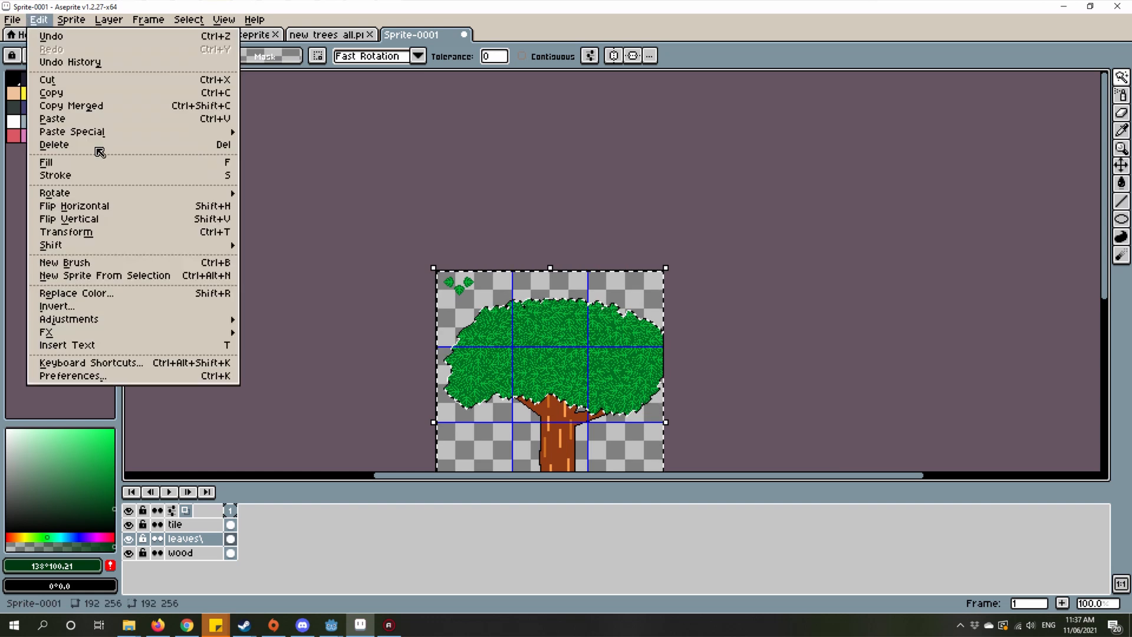
mouse_move(129, 250)
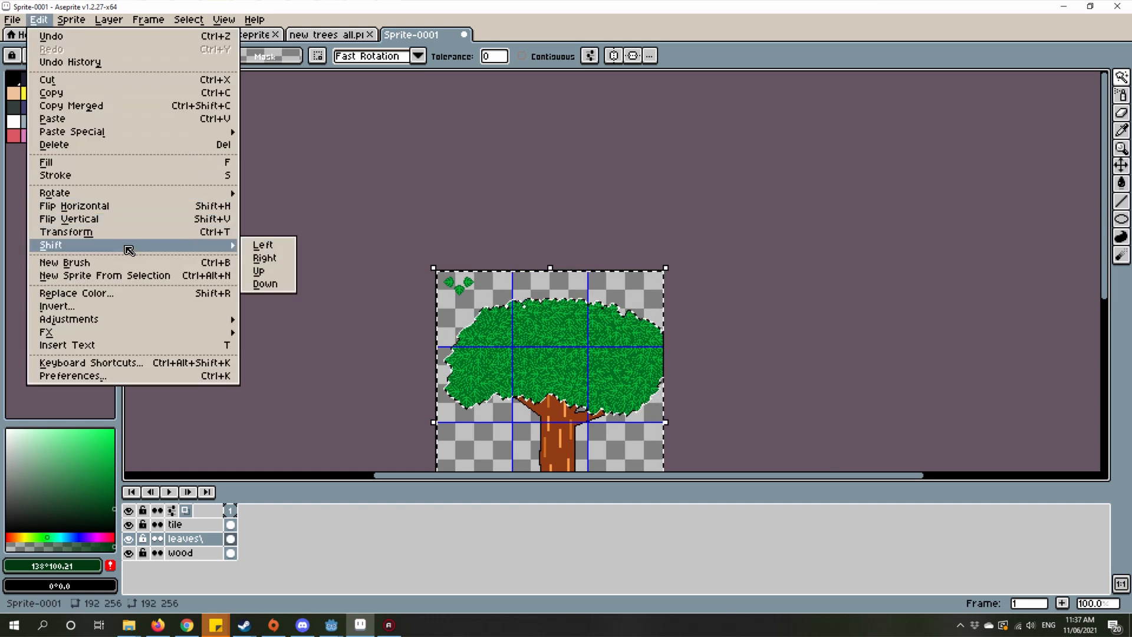
mouse_move(156, 332)
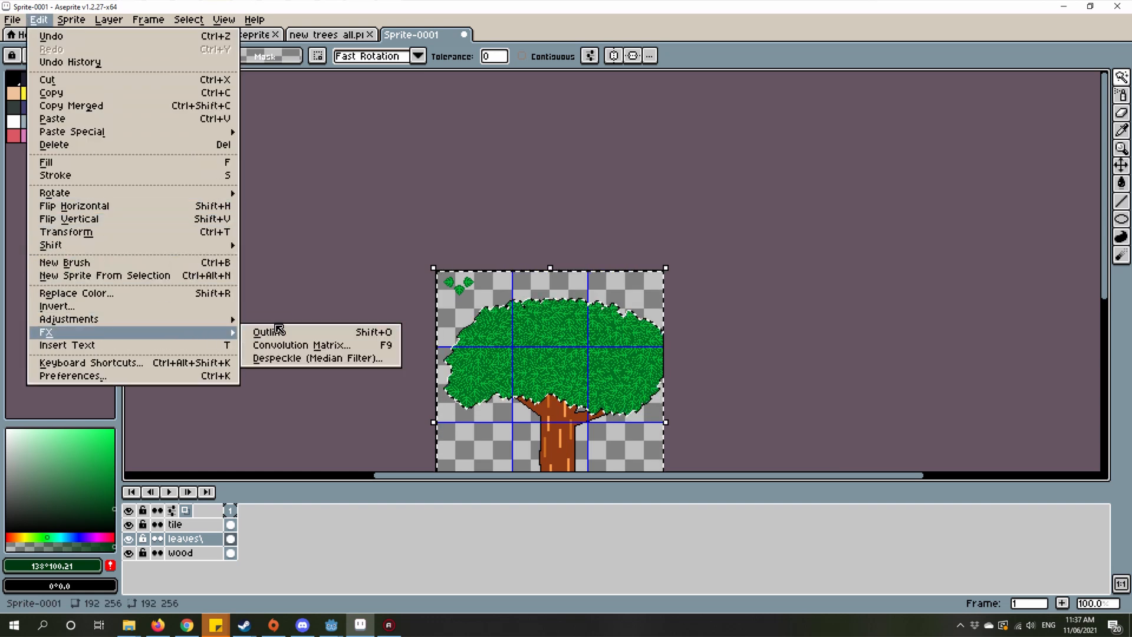
left_click(267, 331)
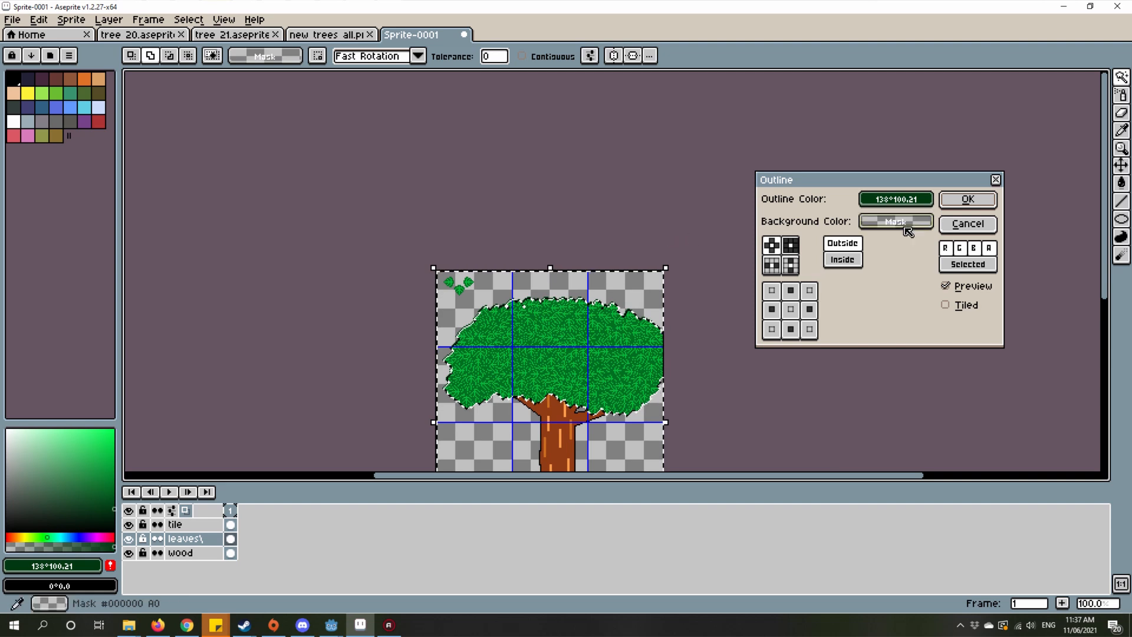
left_click(896, 199)
left_click_drag(822, 283, 758, 311)
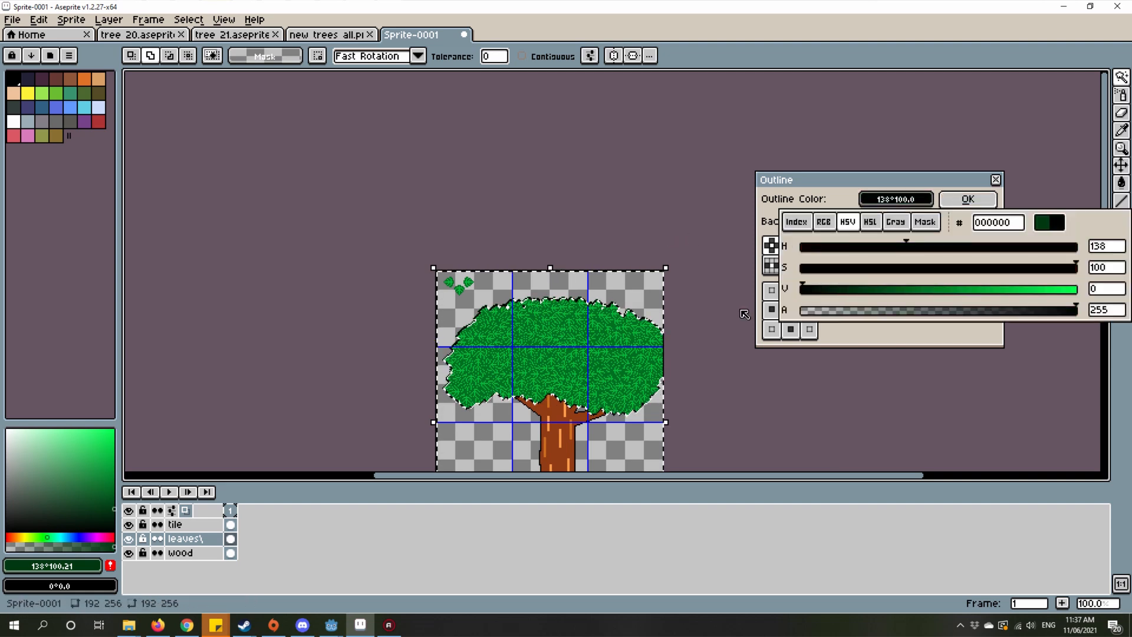
left_click(887, 198)
left_click(796, 221)
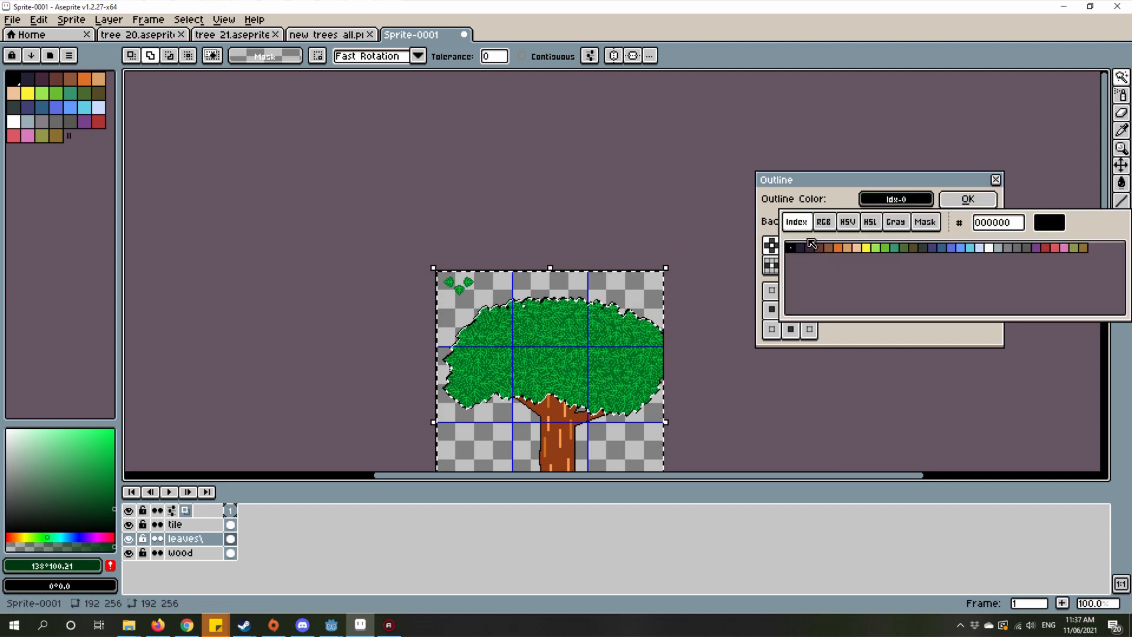
left_click(812, 271)
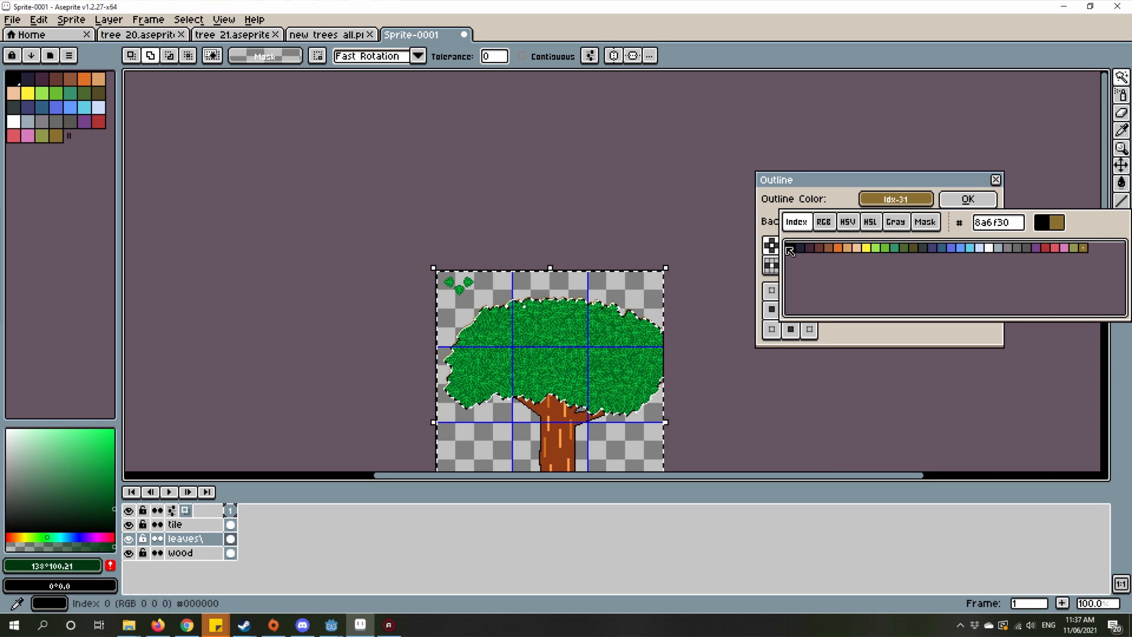
left_click(901, 202)
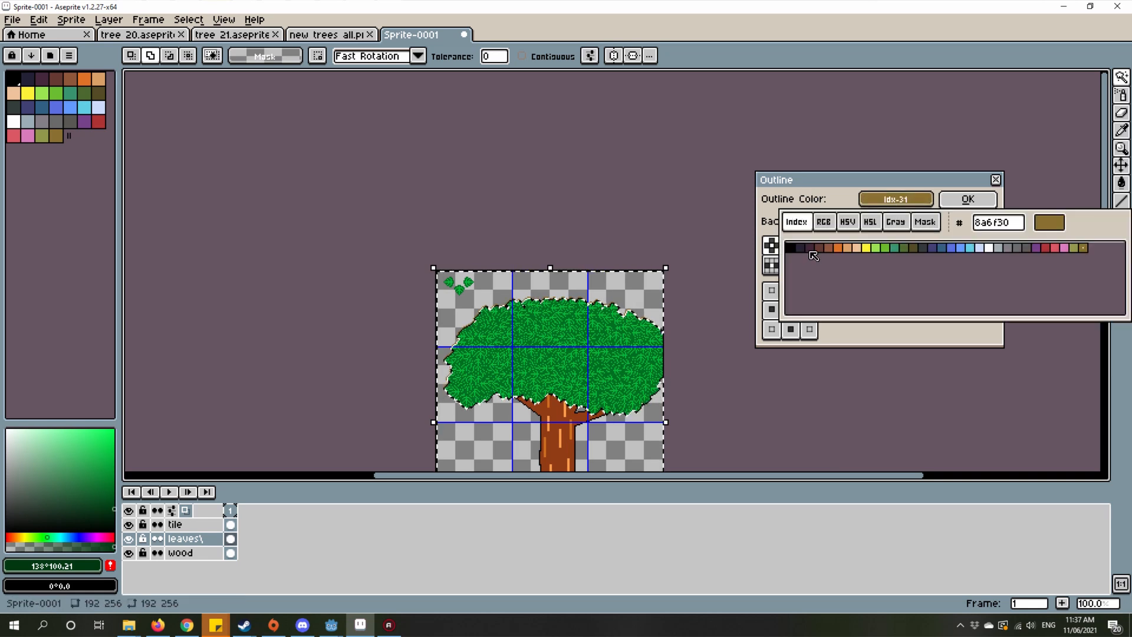
left_click(947, 204)
Step: Clear the selection and inspect the outline around the foliage crown
scroll(637, 324, "up", 3)
left_click_drag(636, 323, 622, 293)
scroll(739, 216, "down", 3)
key("ctrl+d")
scroll(577, 253, "up", 3)
scroll(580, 239, "down", 2)
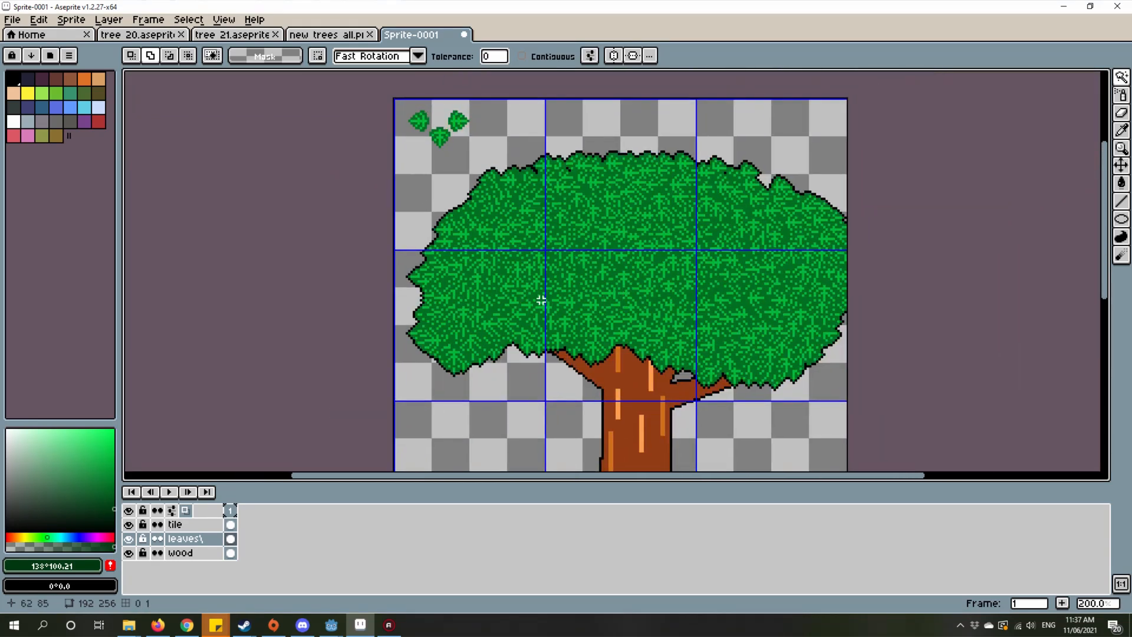
scroll(599, 277, "up", 1)
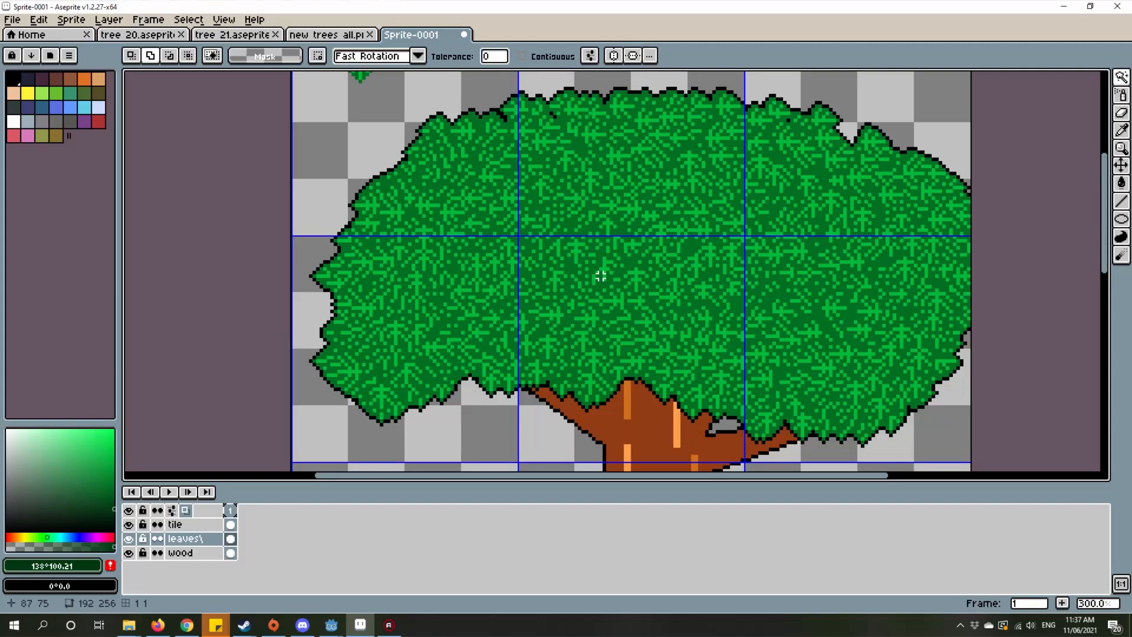
Step: Extend the canvas on the right side to a width of 212 px, keeping the height at 256 px
left_click_drag(828, 266, 691, 276)
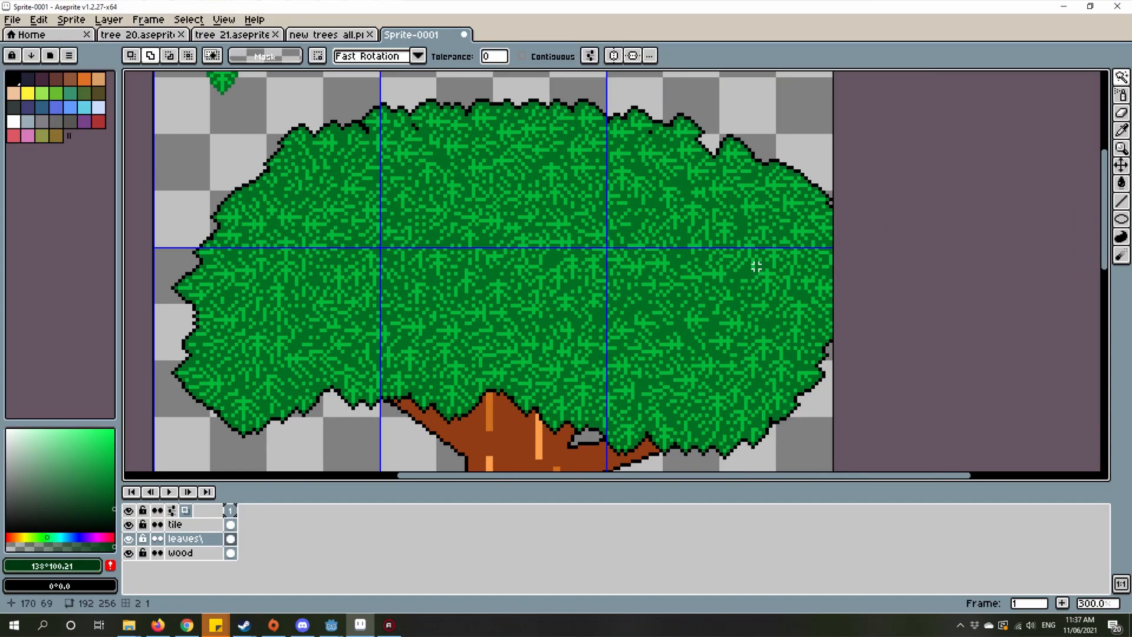
scroll(776, 262, "down", 2)
scroll(775, 261, "up", 2)
scroll(735, 258, "down", 2)
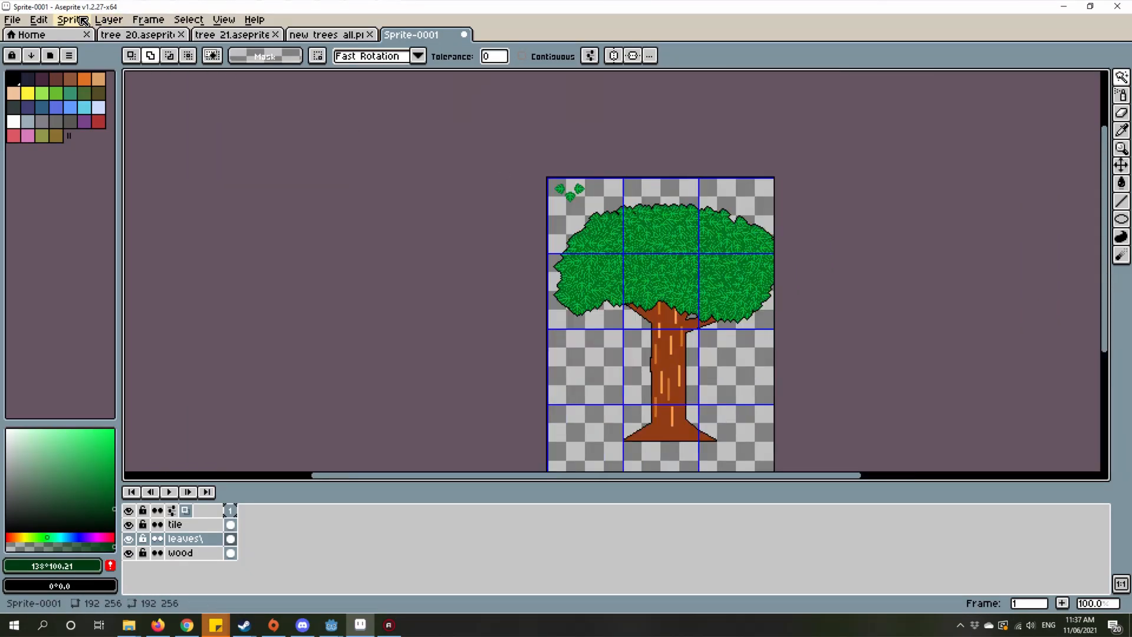
left_click(83, 21)
left_click(84, 99)
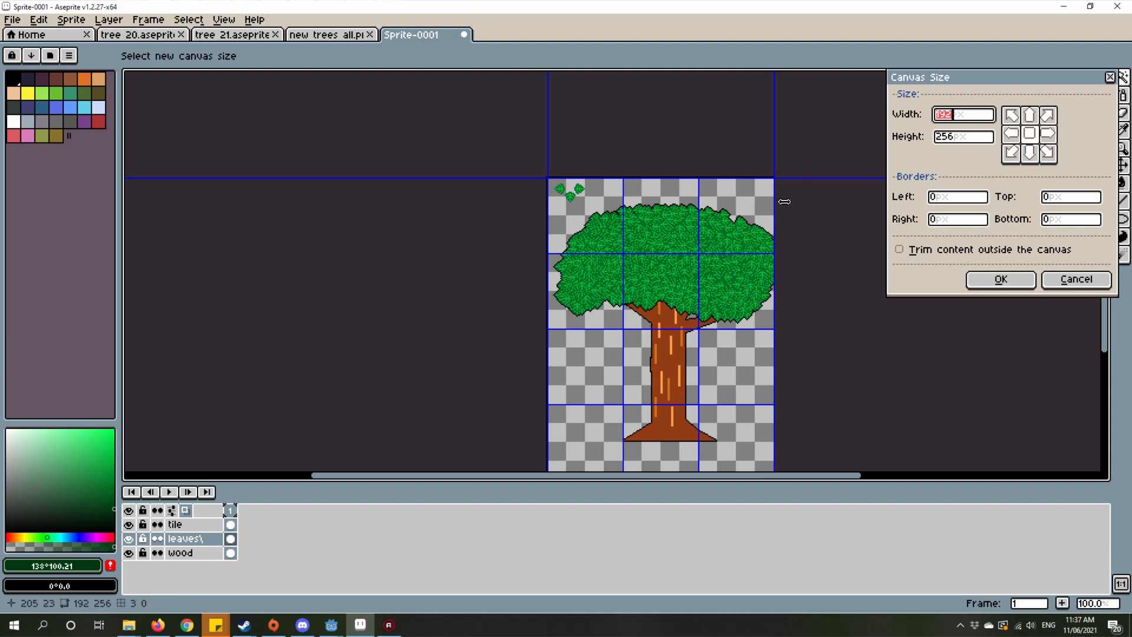
left_click_drag(784, 201, 799, 213)
left_click(1002, 279)
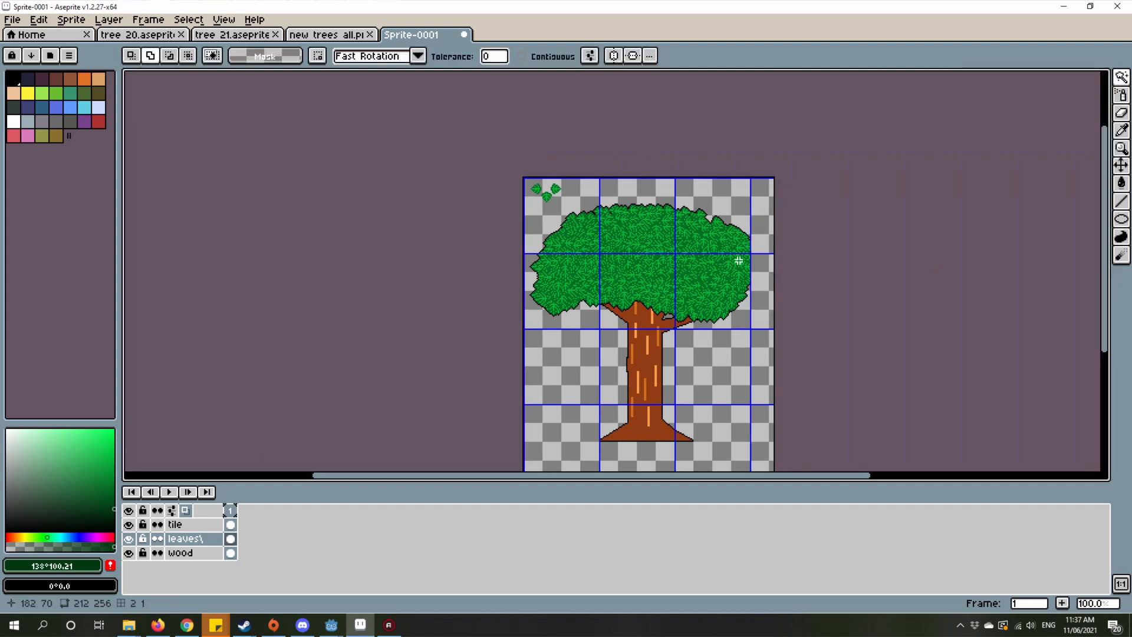
Step: Sample the black outline colour and draw a 1 px vertical line closing the gap along the foliage crown's flat right edge
scroll(739, 260, "up", 5)
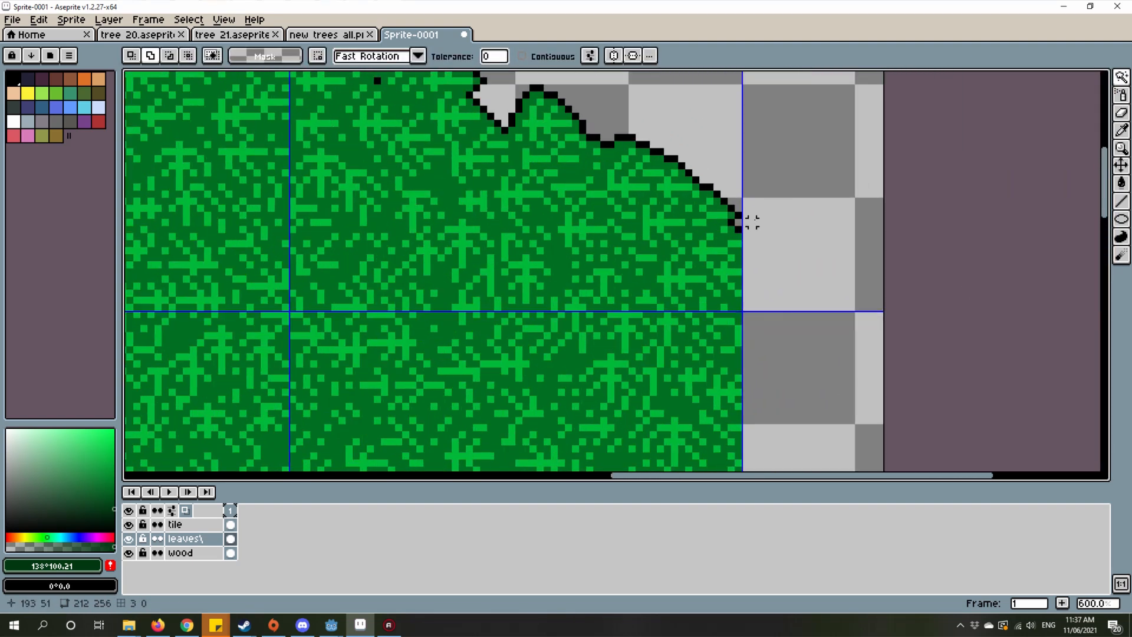
key("i")
scroll(723, 190, "up", 2)
left_click(730, 206)
scroll(732, 216, "down", 5)
key("l")
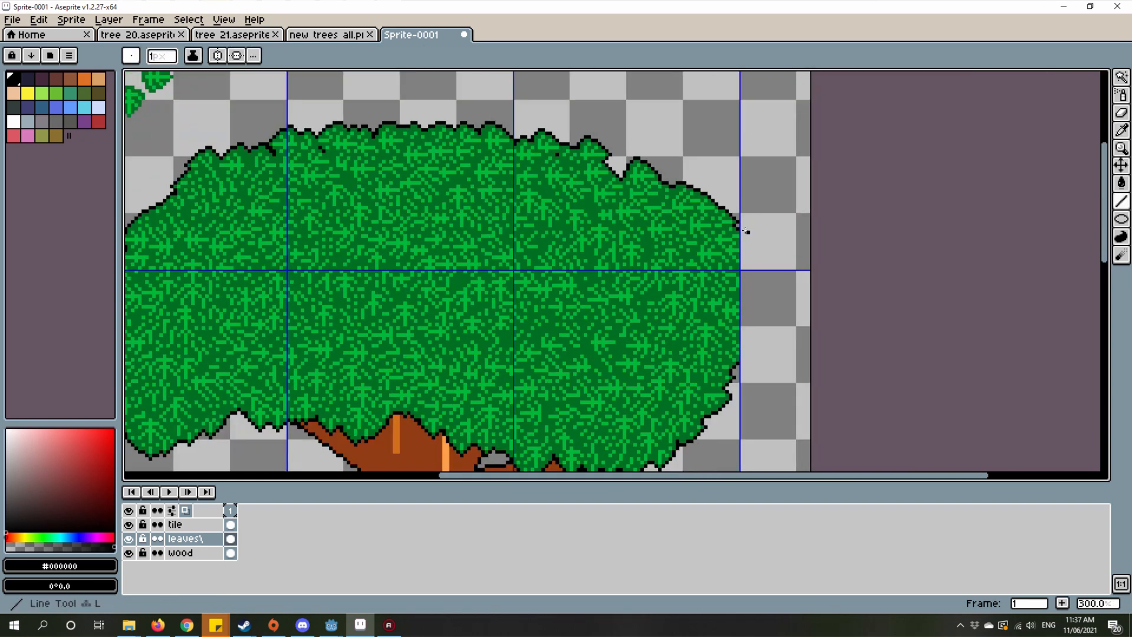
scroll(746, 231, "up", 4)
mouse_move(729, 228)
left_mouse_down()
mouse_move(796, 450)
mouse_move(784, 273)
mouse_move(733, 316)
mouse_move(732, 305)
left_mouse_up()
scroll(732, 305, "down", 6)
Step: Examine the completed outline around the foliage crown and where the crown meets the trunk
scroll(746, 307, "up", 2)
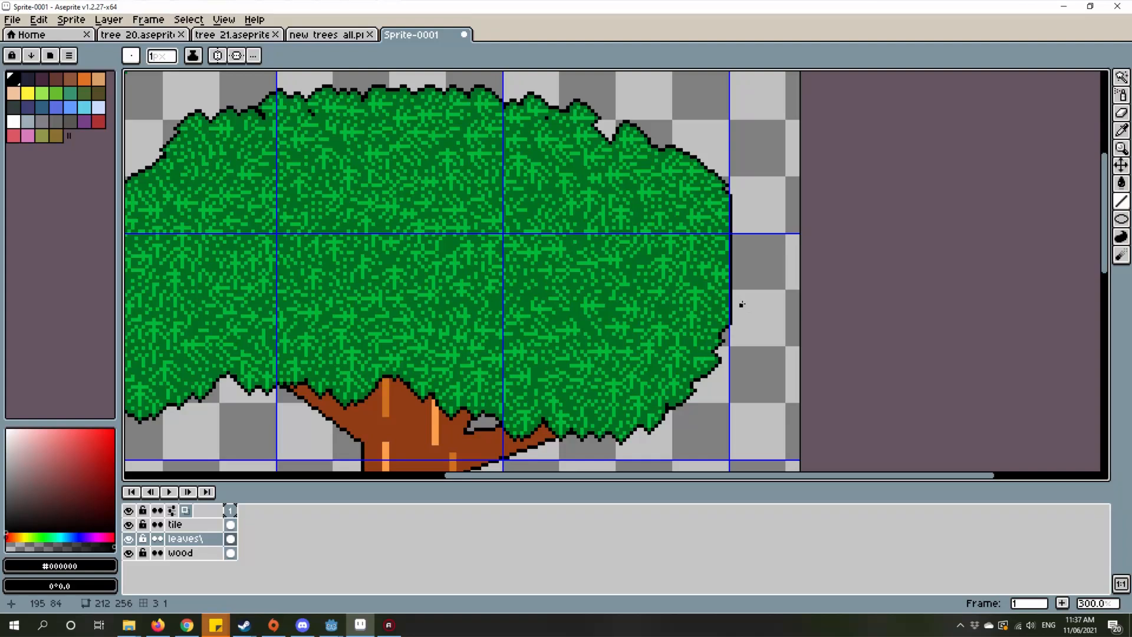
scroll(741, 304, "down", 2)
scroll(639, 261, "up", 2)
left_click_drag(625, 260, 688, 204)
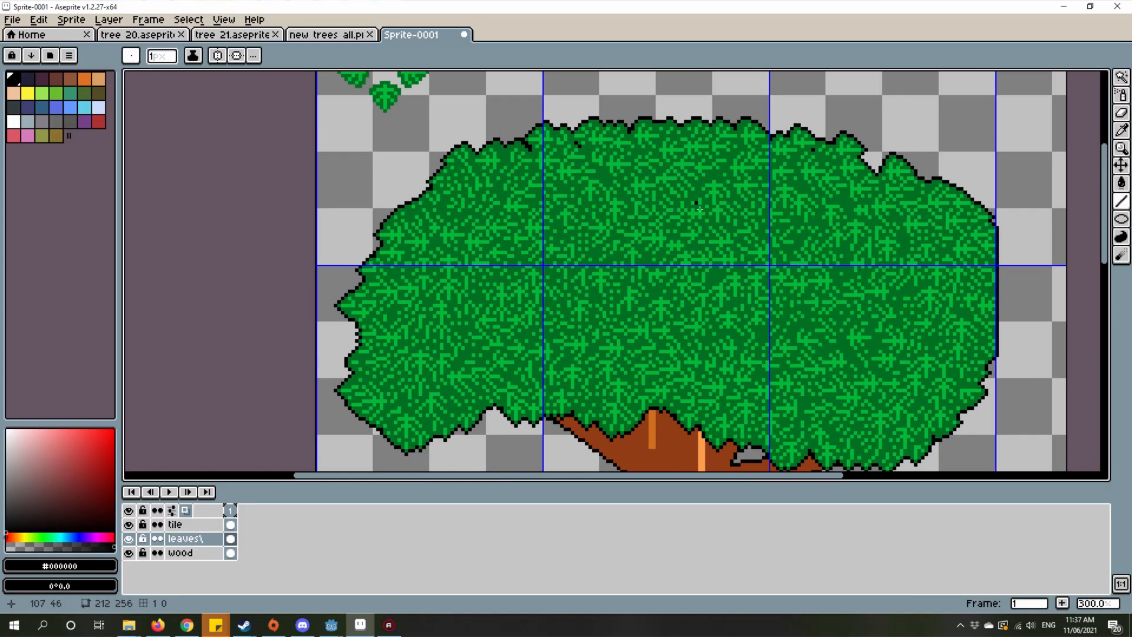
scroll(699, 209, "down", 2)
scroll(680, 144, "up", 2)
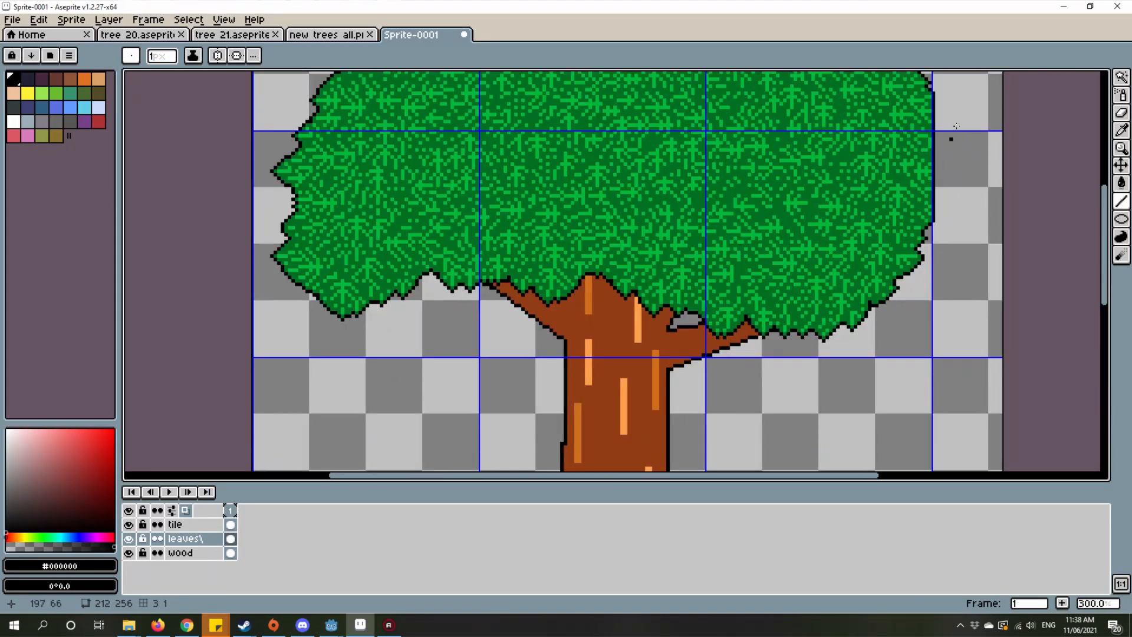
left_click_drag(955, 138, 928, 277)
left_click_drag(651, 256, 748, 247)
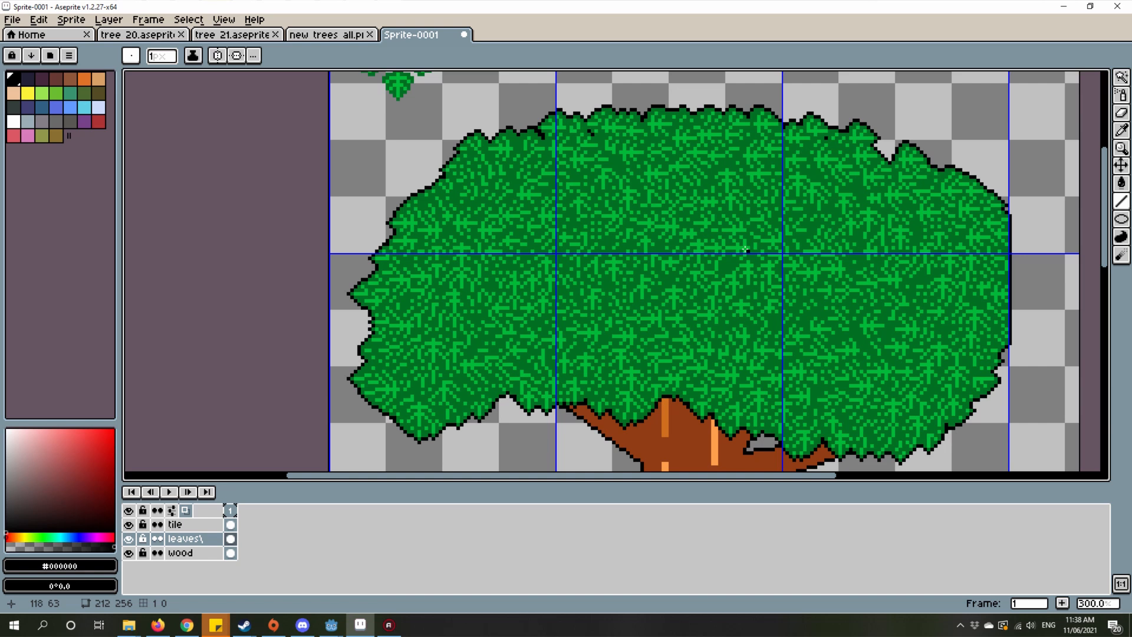
Step: Select the green leaf pixels in the middle of the foliage crown with the Magic Wand
scroll(590, 222, "down", 5)
scroll(589, 222, "up", 2)
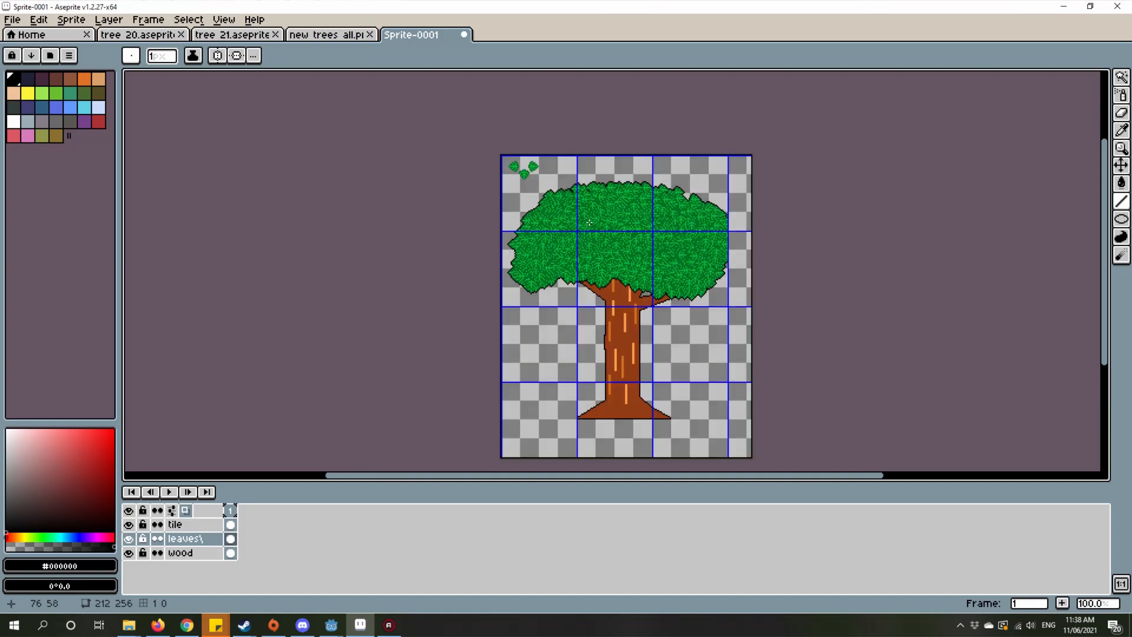
scroll(588, 223, "up", 1)
scroll(611, 220, "down", 1)
scroll(611, 221, "up", 1)
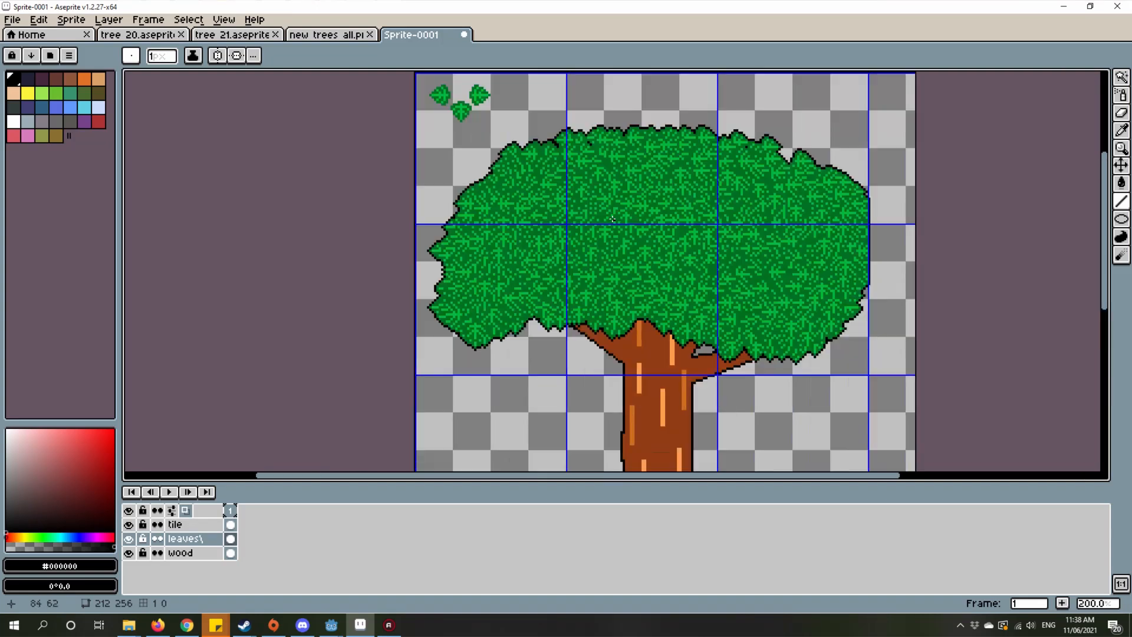
left_click_drag(605, 231, 647, 272)
scroll(661, 220, "up", 2)
key("w")
left_click(531, 276)
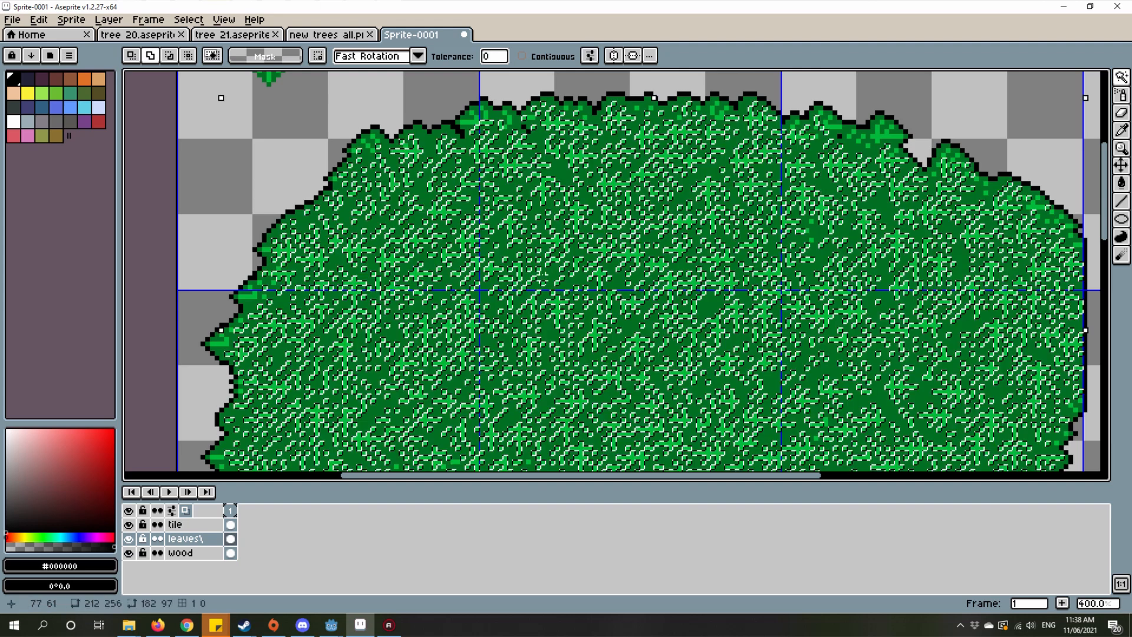
left_click(539, 280)
Step: Add the remaining light and dark green pixels inside the crown's black outline to the selection
scroll(519, 248, "up", 6)
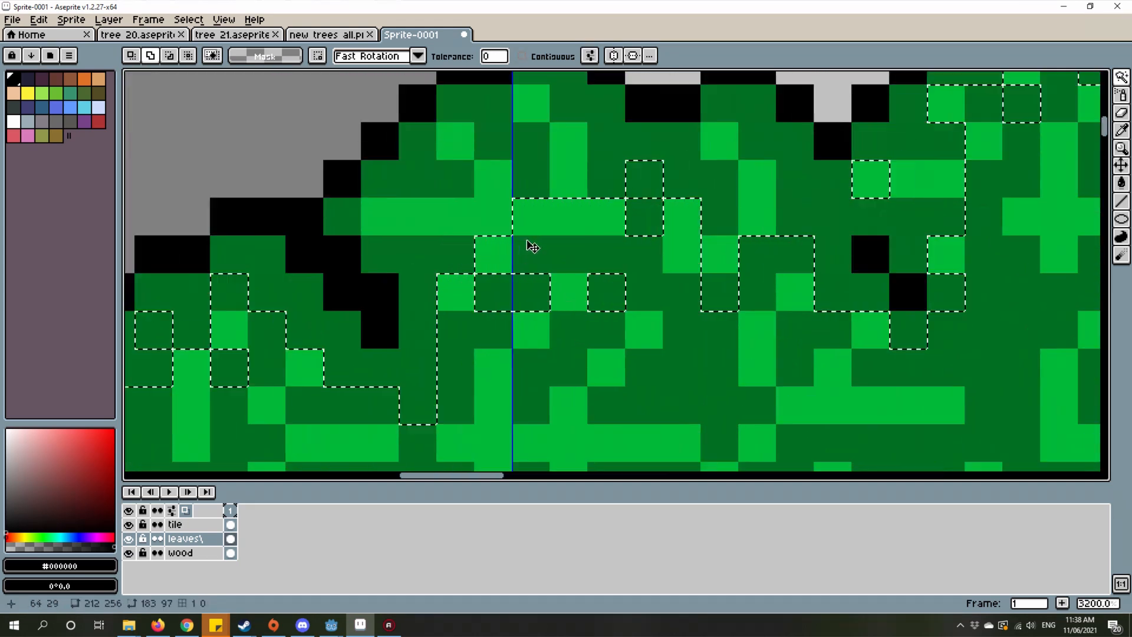
left_click(585, 213)
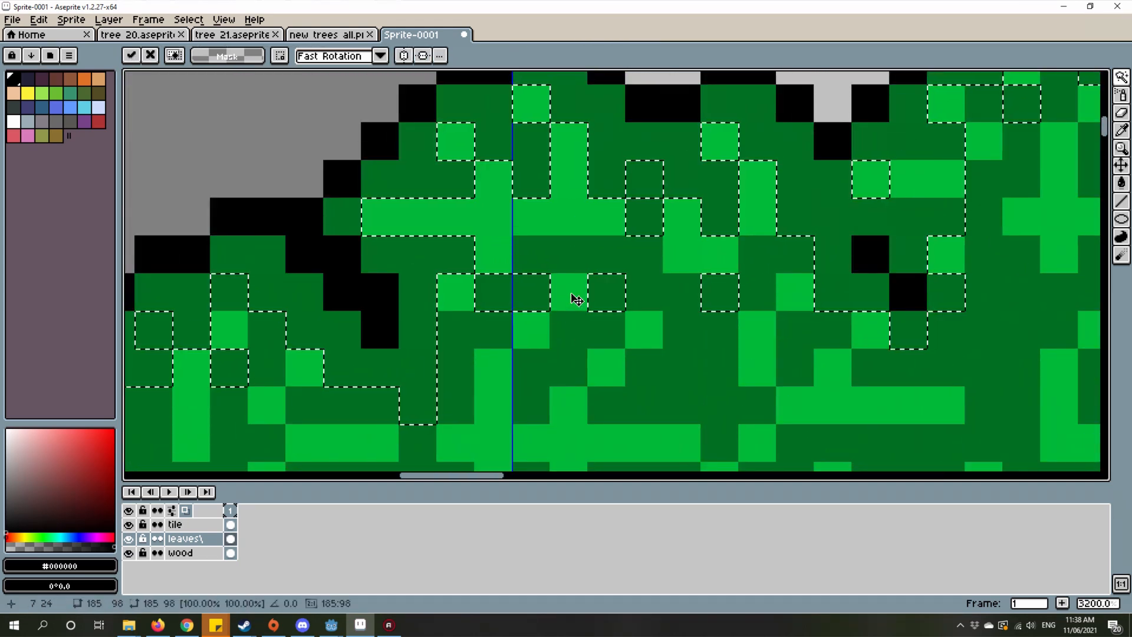
left_click(614, 291)
left_click(719, 183)
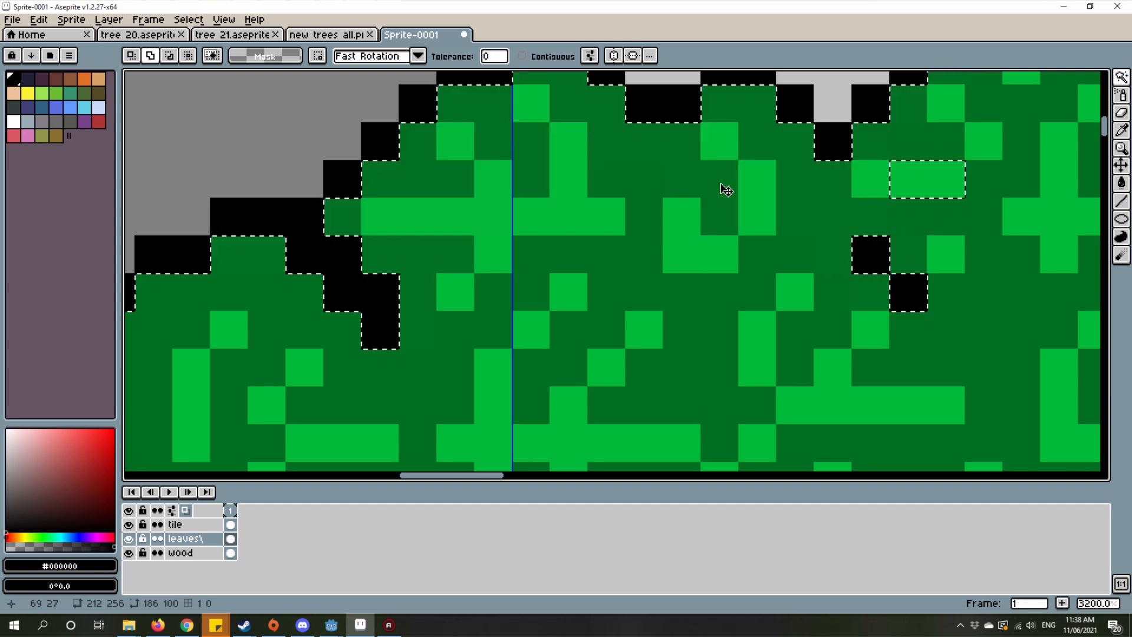
scroll(918, 227, "down", 1)
left_click(929, 200)
scroll(944, 222, "down", 8)
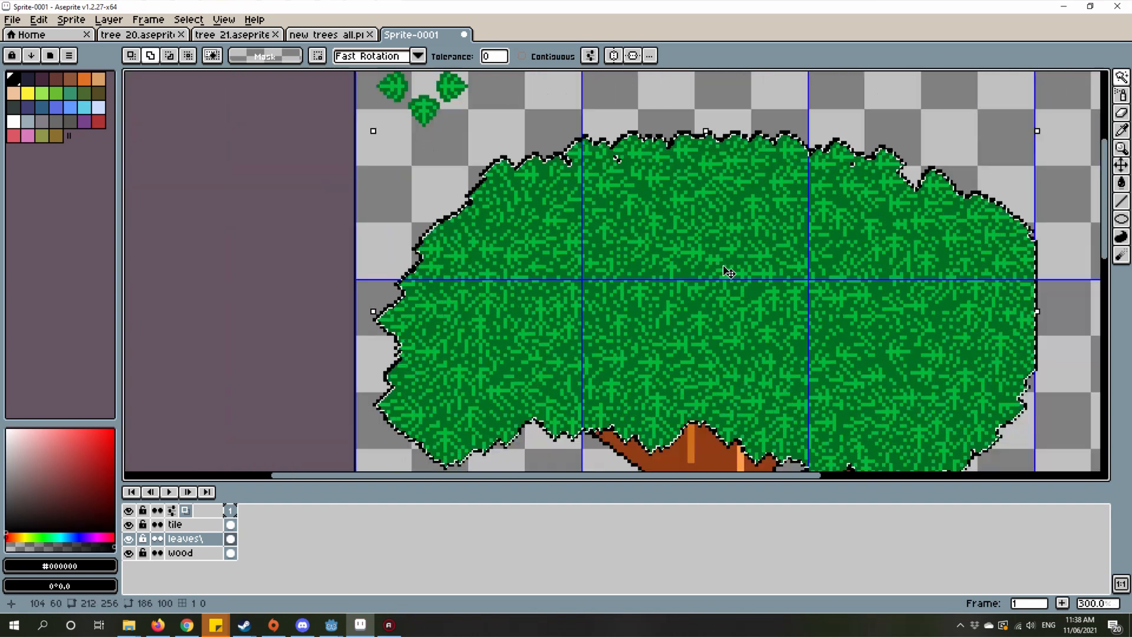
Step: Switch to the Rectangular Marquee tool and make the tile layer active for working on the three-leaf cluster
scroll(724, 267, "down", 1)
scroll(800, 314, "up", 1)
left_click_drag(787, 308, 584, 294)
scroll(392, 316, "up", 1)
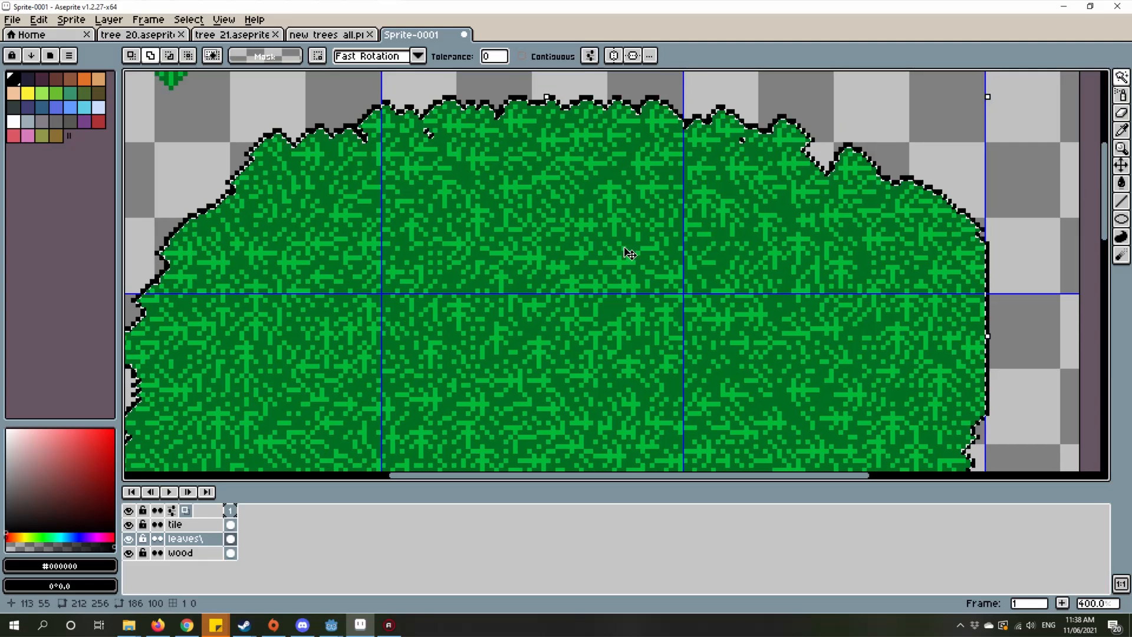
scroll(619, 248, "up", 3)
key("i")
left_click_drag(578, 275, 466, 354)
scroll(472, 348, "down", 4)
left_click_drag(265, 260, 616, 360)
scroll(542, 253, "up", 3)
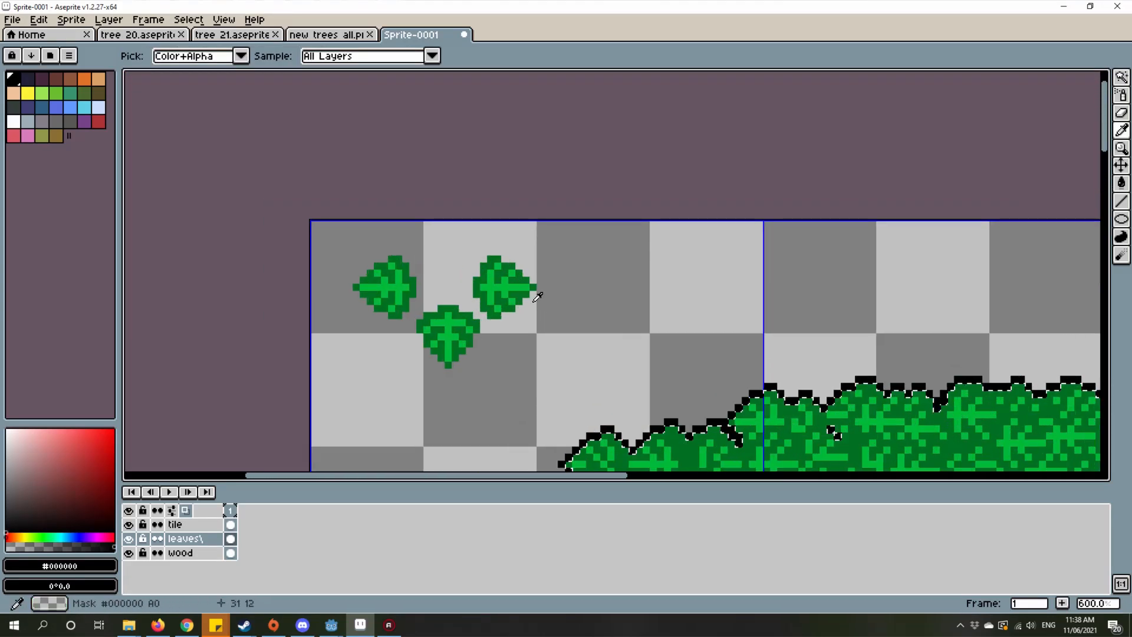
left_click(1121, 77)
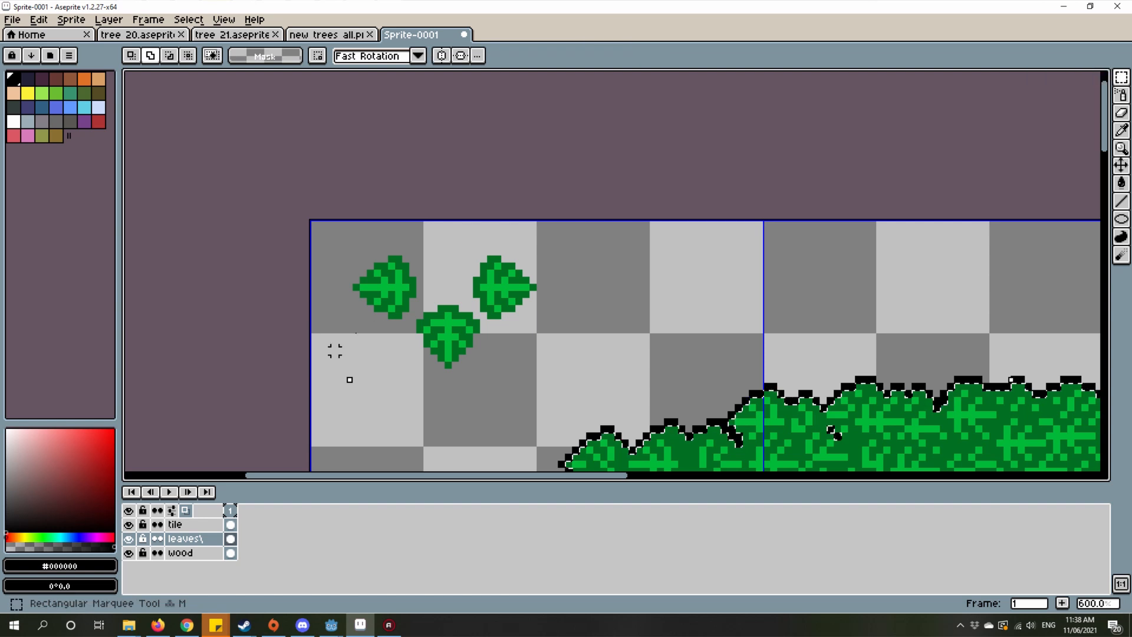
left_click(230, 525)
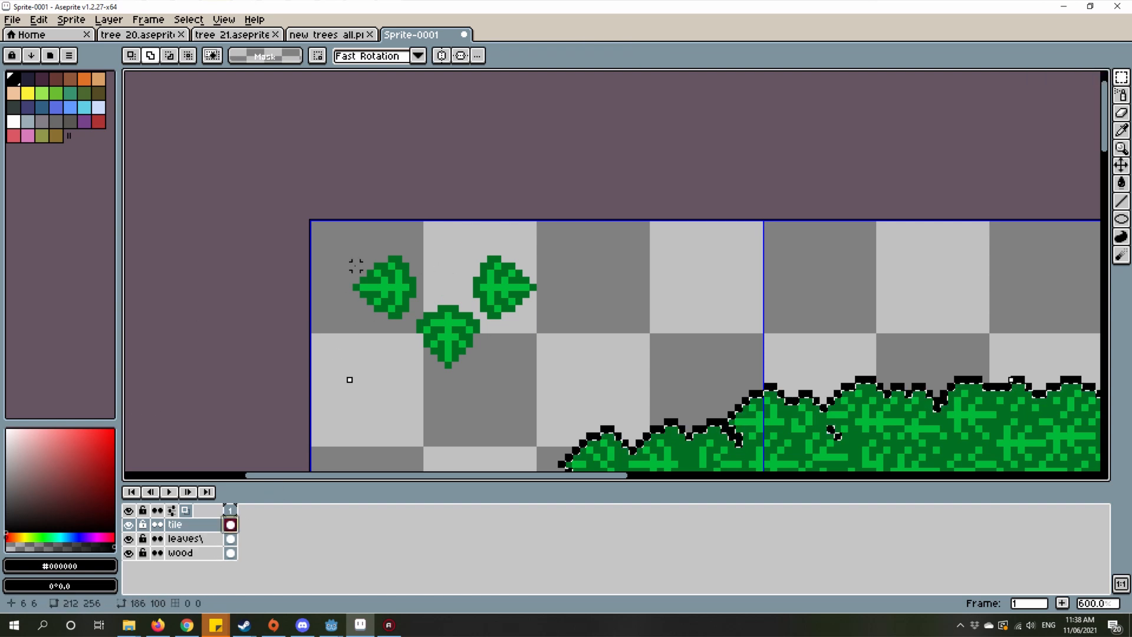
Step: Select only the three-leaf cluster with a marquee of about 35 × 23 px and turn it into a custom brush
left_click_drag(328, 230, 554, 372)
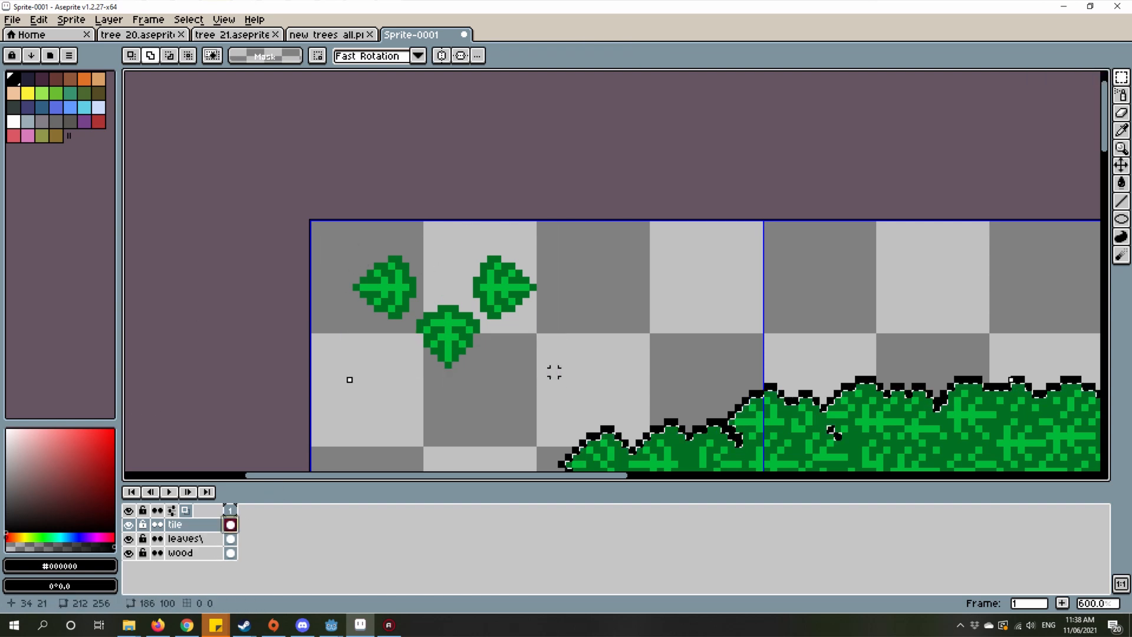
left_click_drag(309, 227, 591, 384)
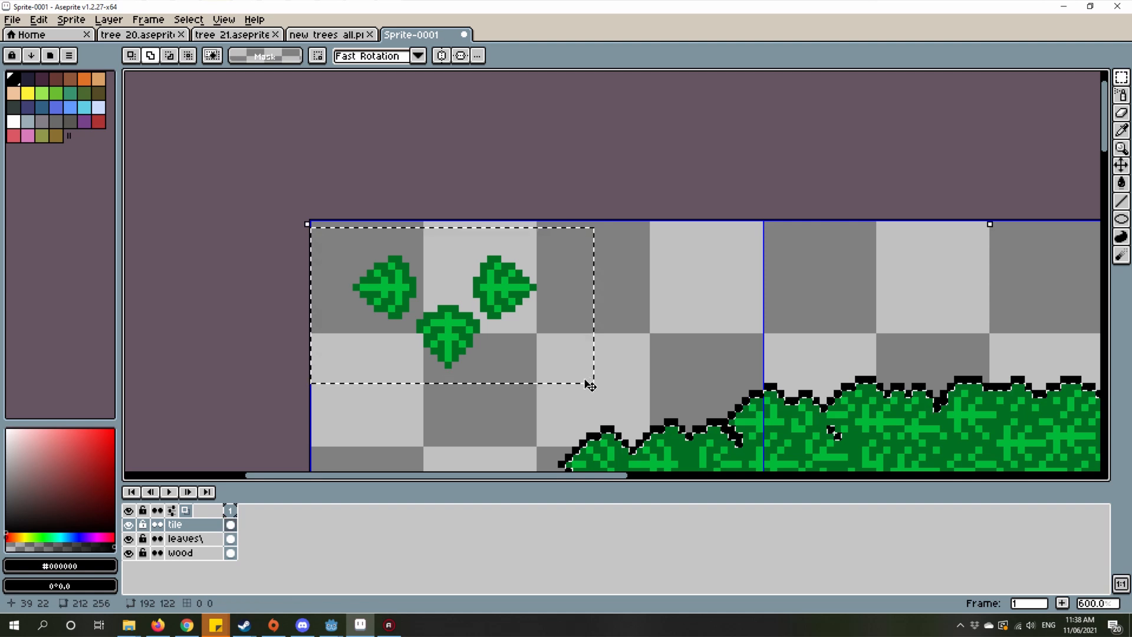
key("1")
key("2")
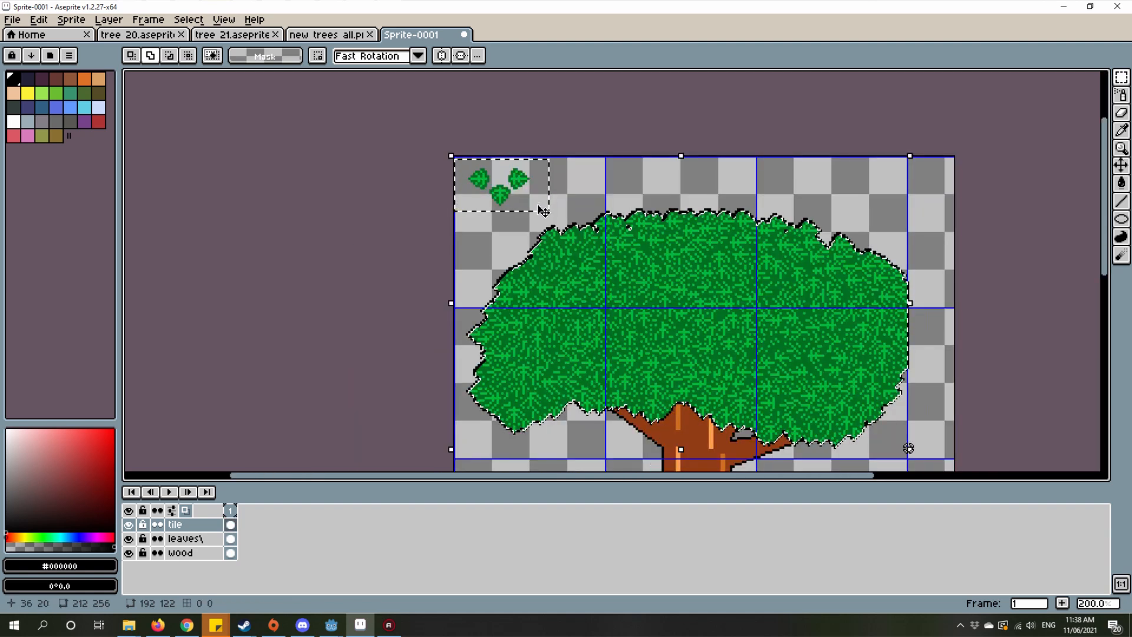
left_click_drag(540, 200, 539, 211)
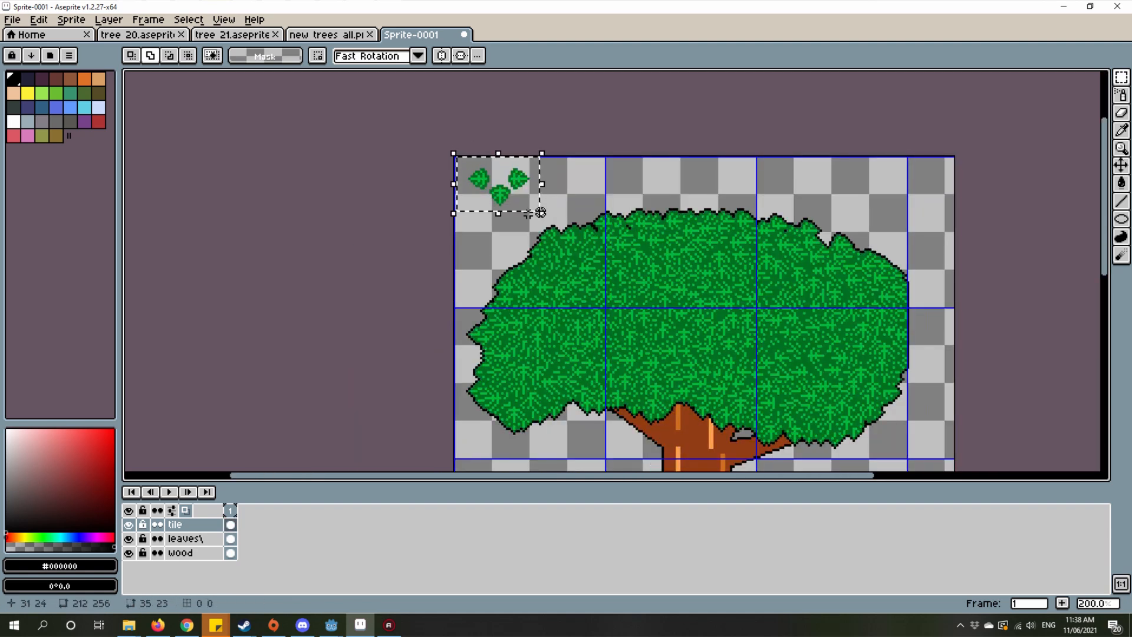
key("ctrl+b")
Step: Sample the light green #00b939 from the lower leaf of the three-leaf cluster
scroll(659, 316, "up", 1)
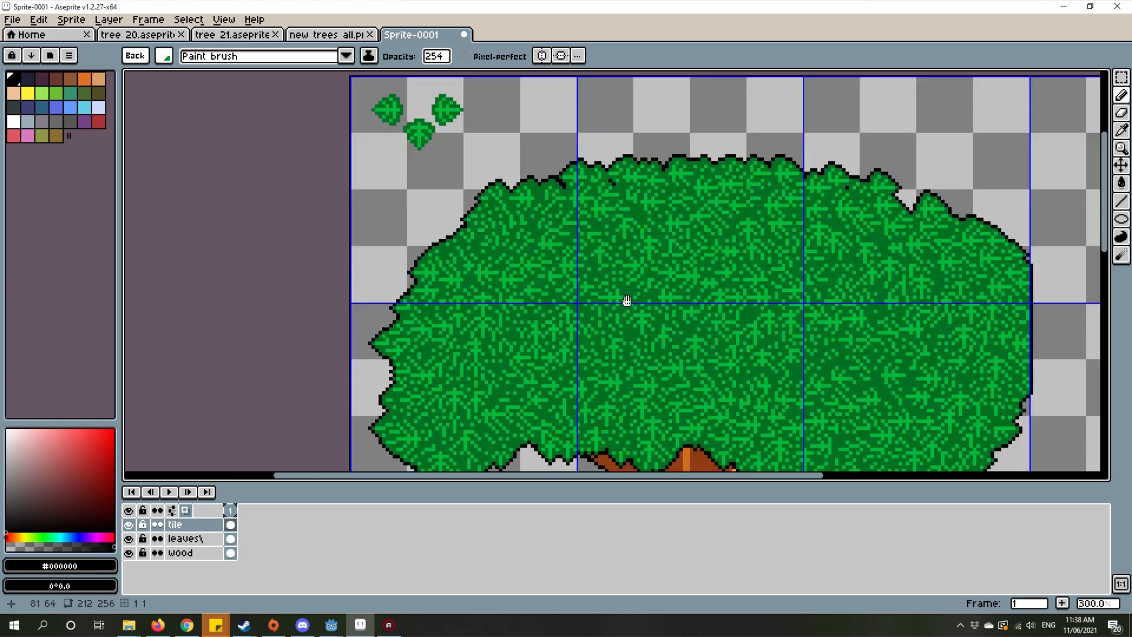
scroll(413, 277, "down", 2)
scroll(519, 295, "up", 3)
left_click_drag(625, 328, 616, 312)
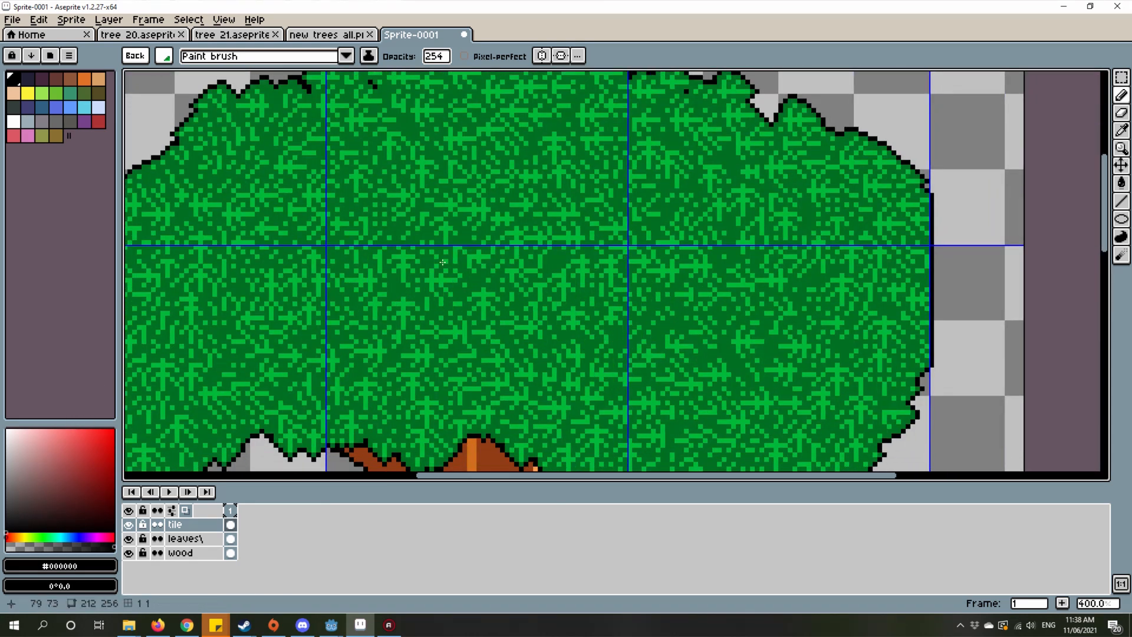
left_click_drag(485, 256, 750, 318)
left_click_drag(350, 192, 483, 307)
key("i")
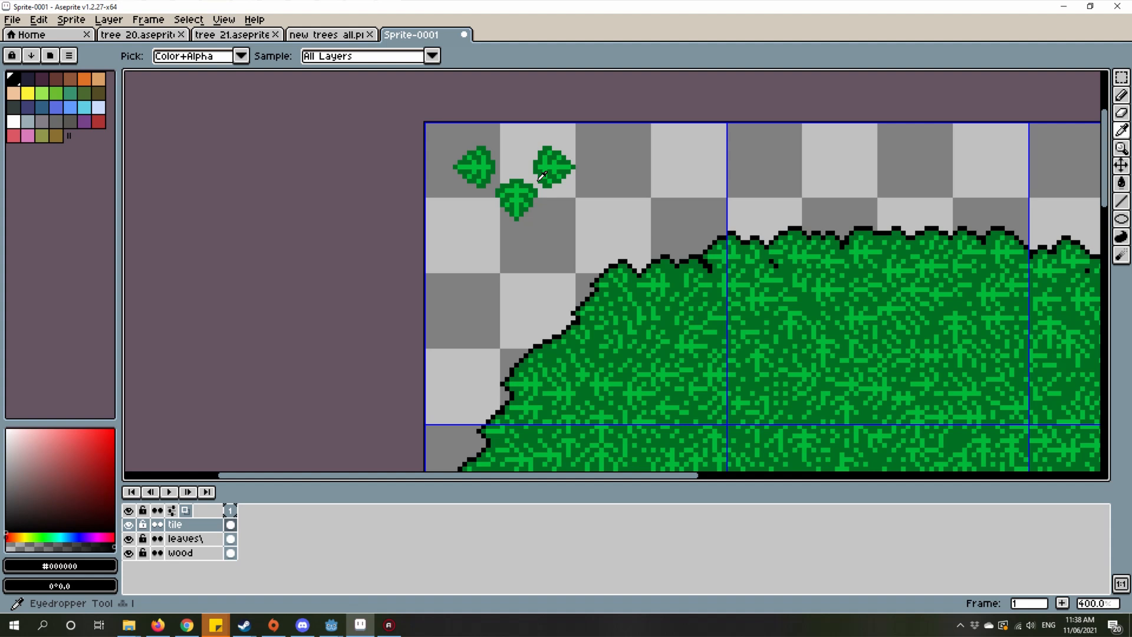
scroll(522, 190, "up", 5)
left_click(503, 189)
scroll(495, 198, "down", 6)
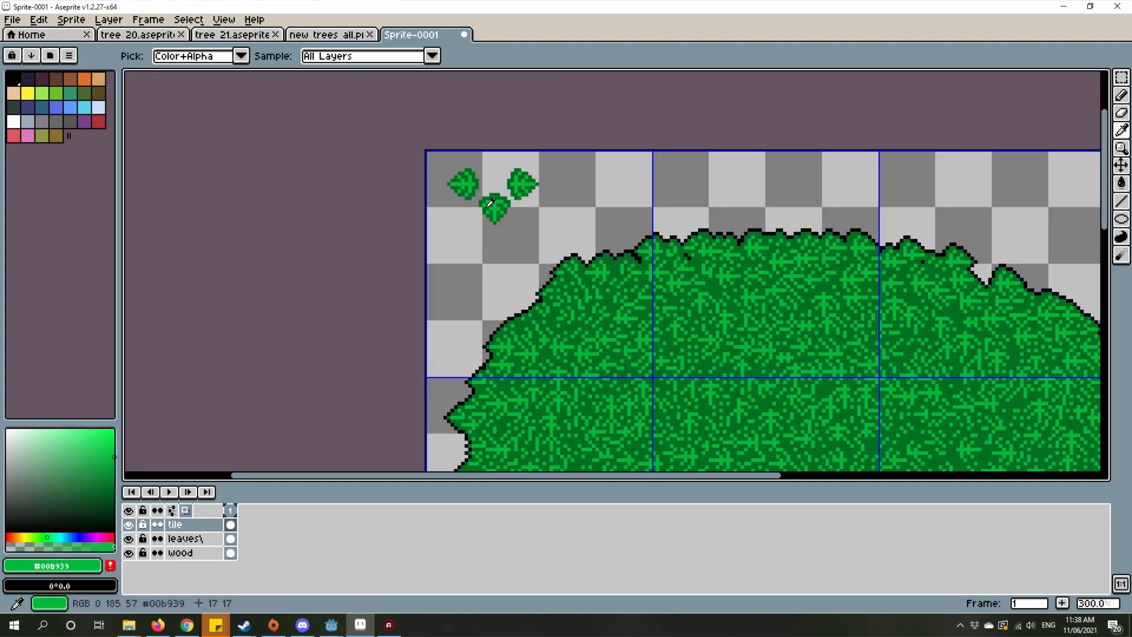
Step: Choose the Spray tool with the leaf-cluster brush and set its colour to HSV 138°, 100, 73
key("shift+b")
scroll(162, 153, "down", 1)
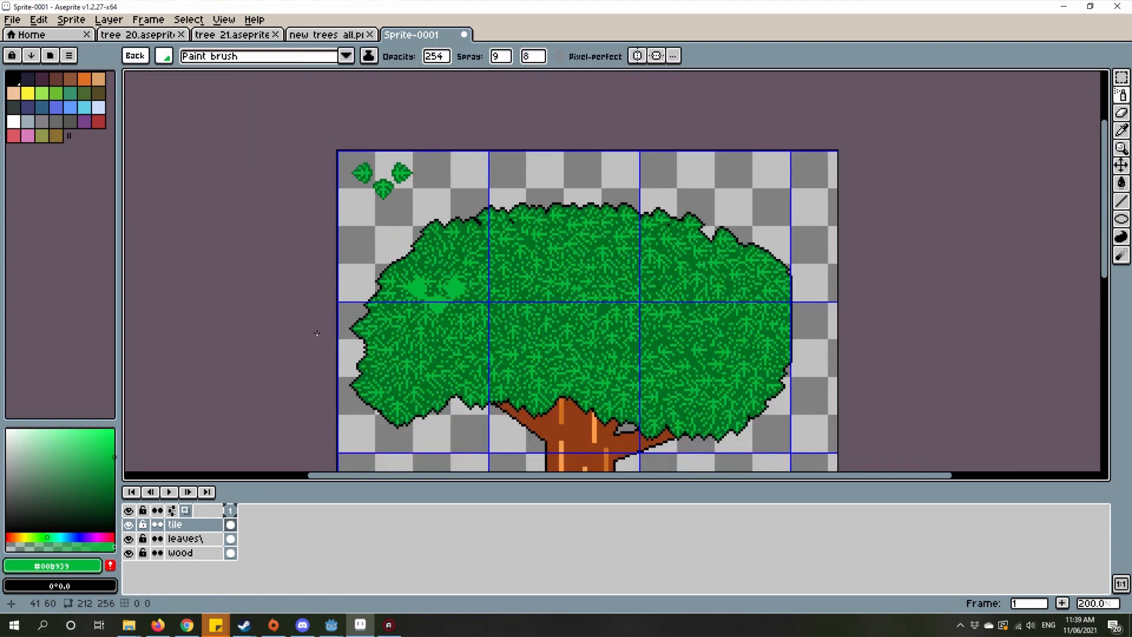
left_click(114, 444)
scroll(557, 302, "up", 1)
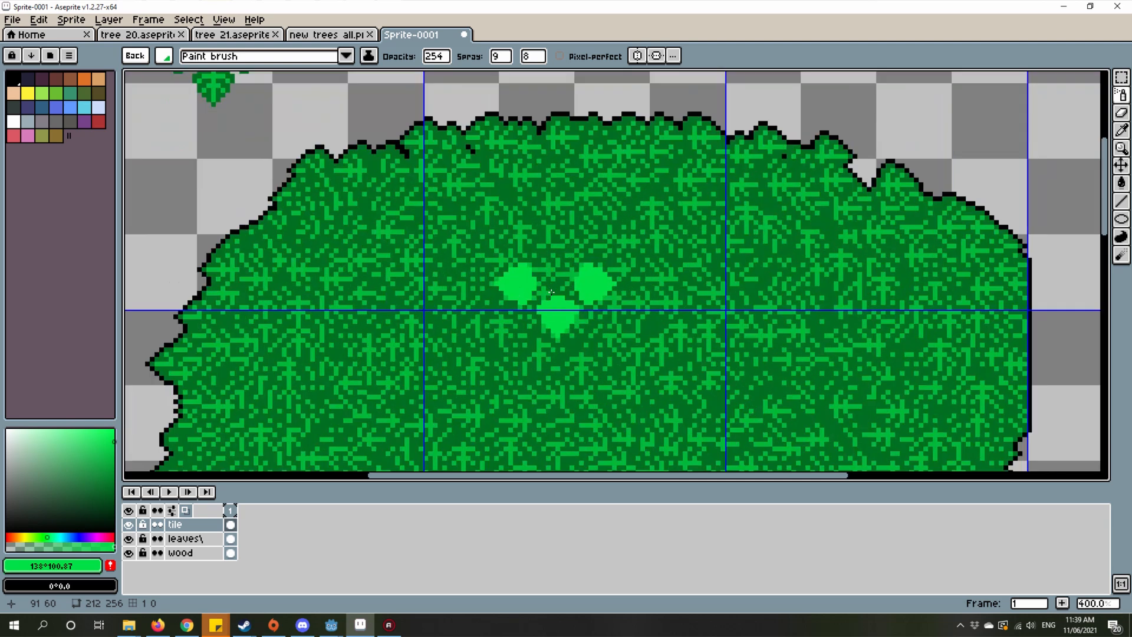
scroll(557, 302, "down", 1)
scroll(558, 302, "up", 1)
left_click(84, 495)
left_click(117, 446)
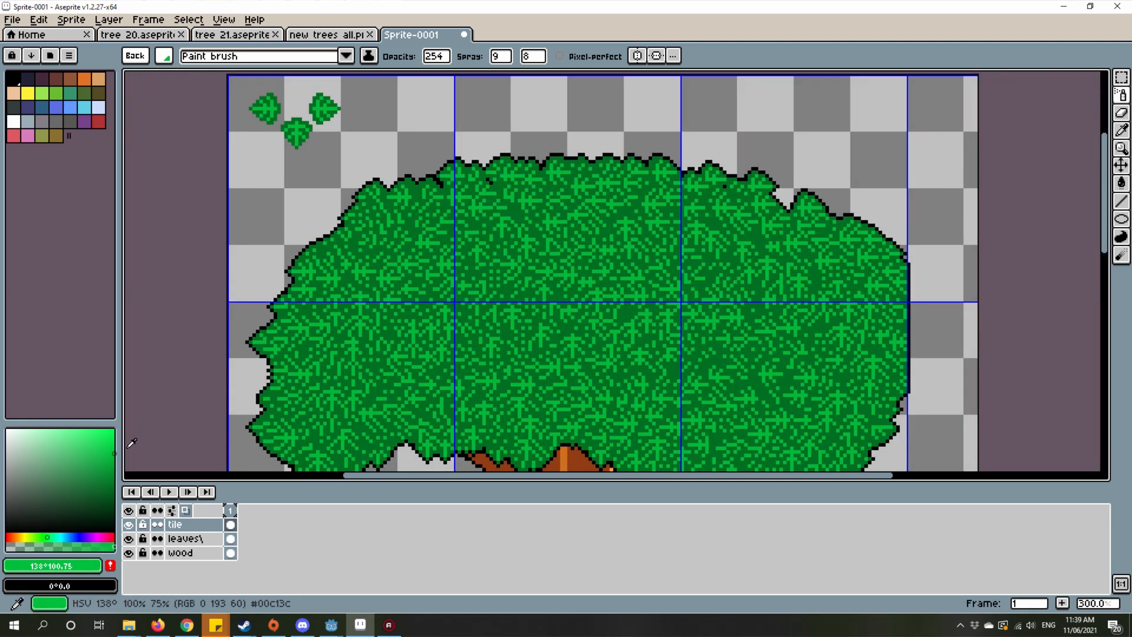
scroll(690, 236, "up", 2)
scroll(707, 254, "down", 2)
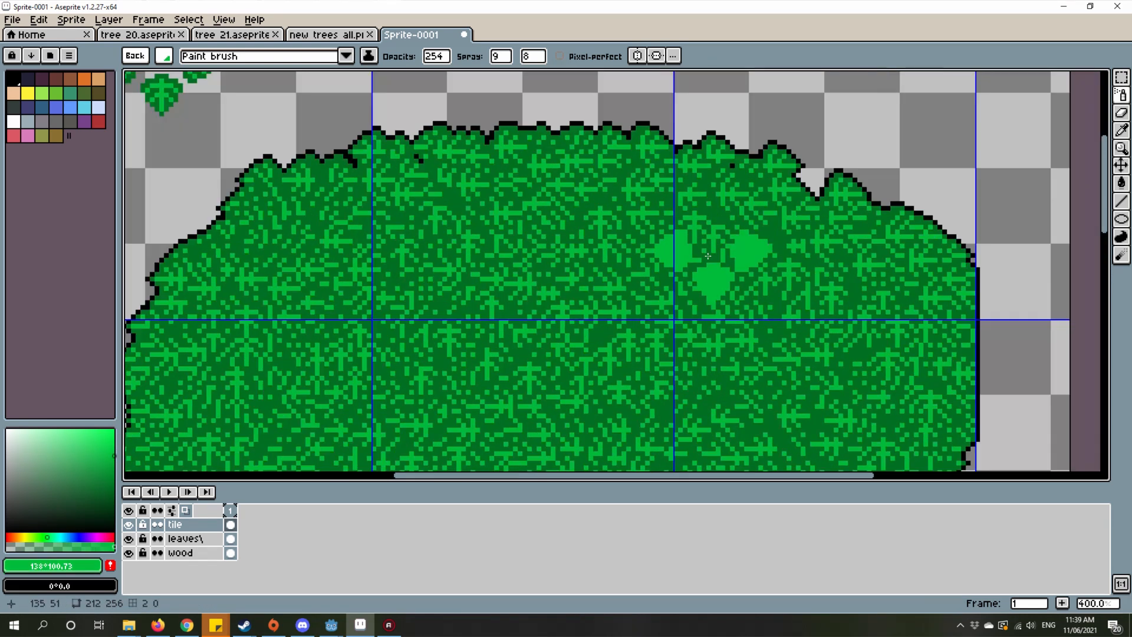
scroll(708, 256, "up", 1)
scroll(708, 256, "down", 1)
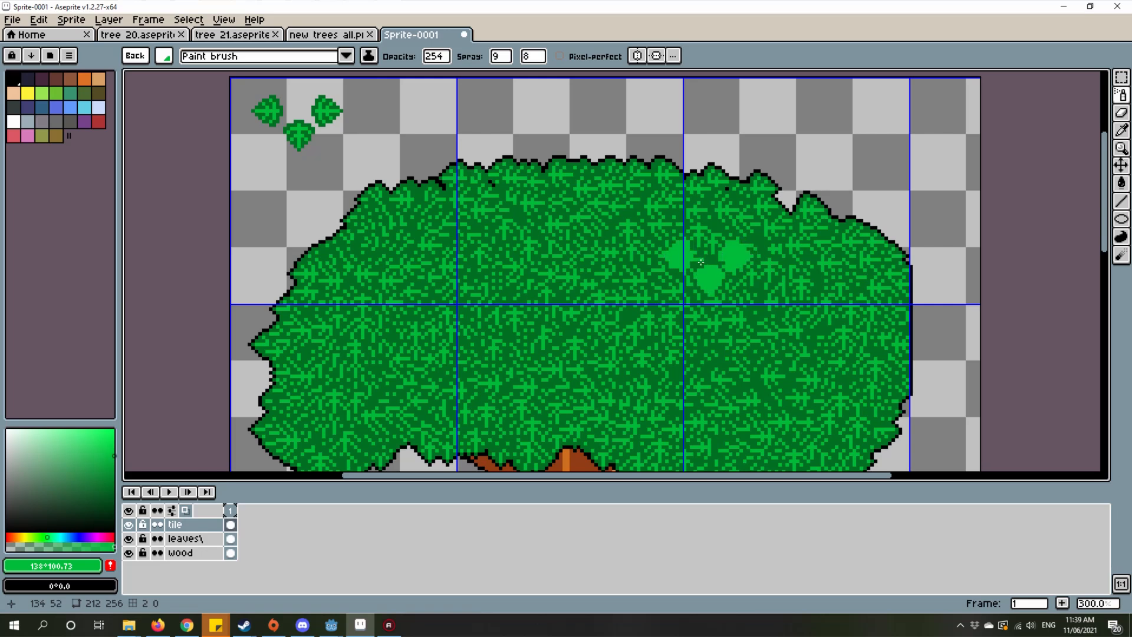
Step: Make the leaves layer active and select the crown's green foliage with the Magic Wand
left_click_drag(641, 276, 676, 244)
key("w")
scroll(605, 236, "up", 4)
left_click(609, 235)
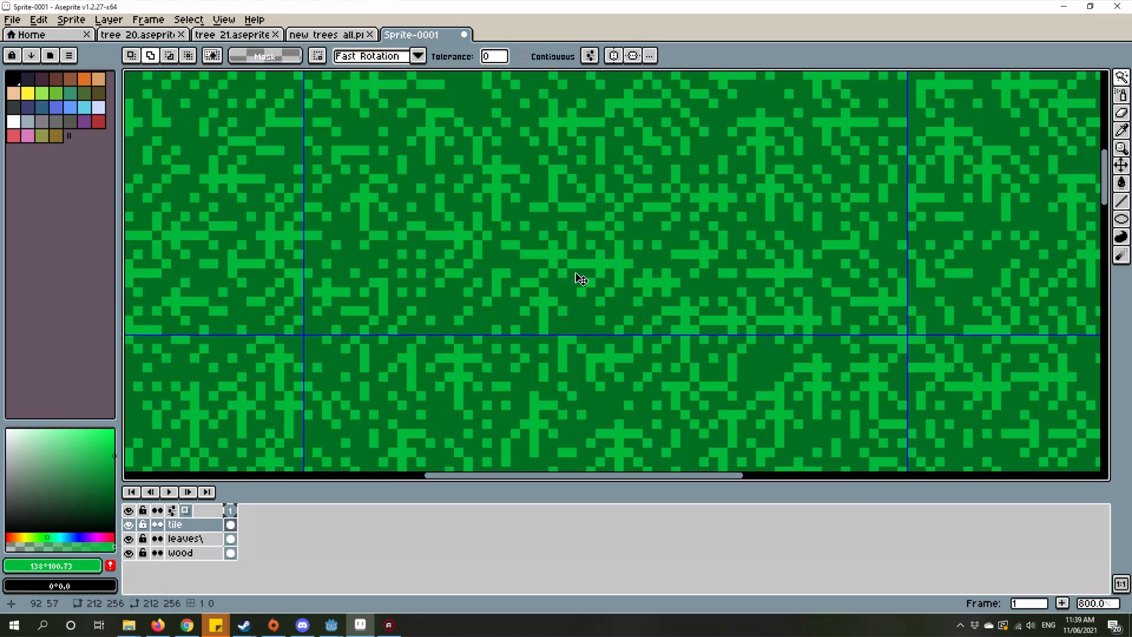
scroll(584, 283, "down", 6)
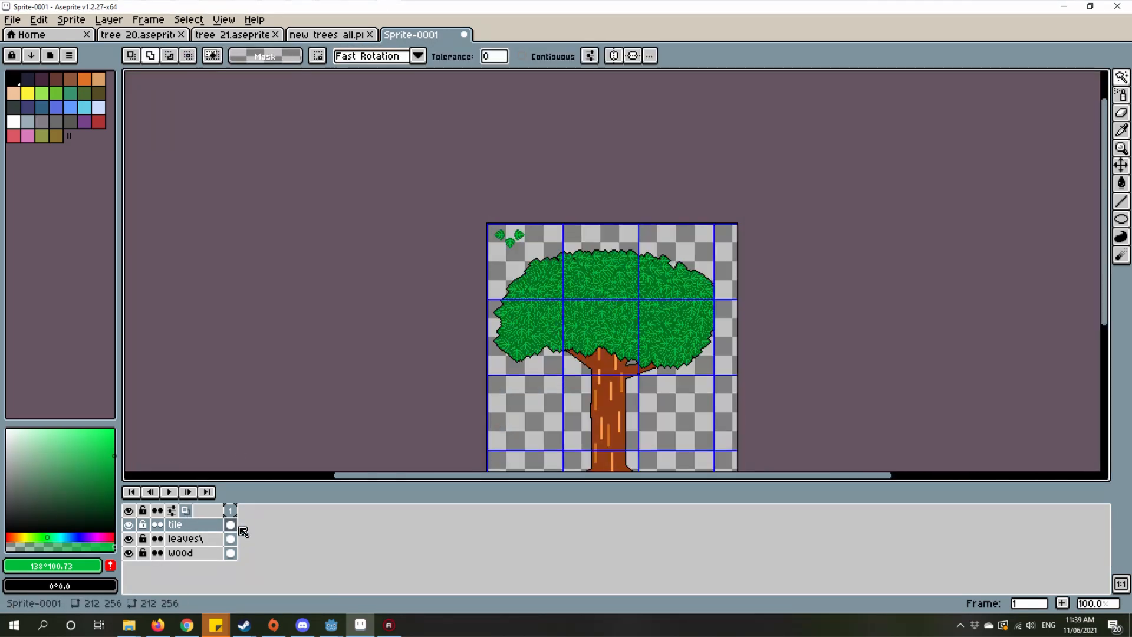
left_click(230, 539)
scroll(551, 296, "up", 3)
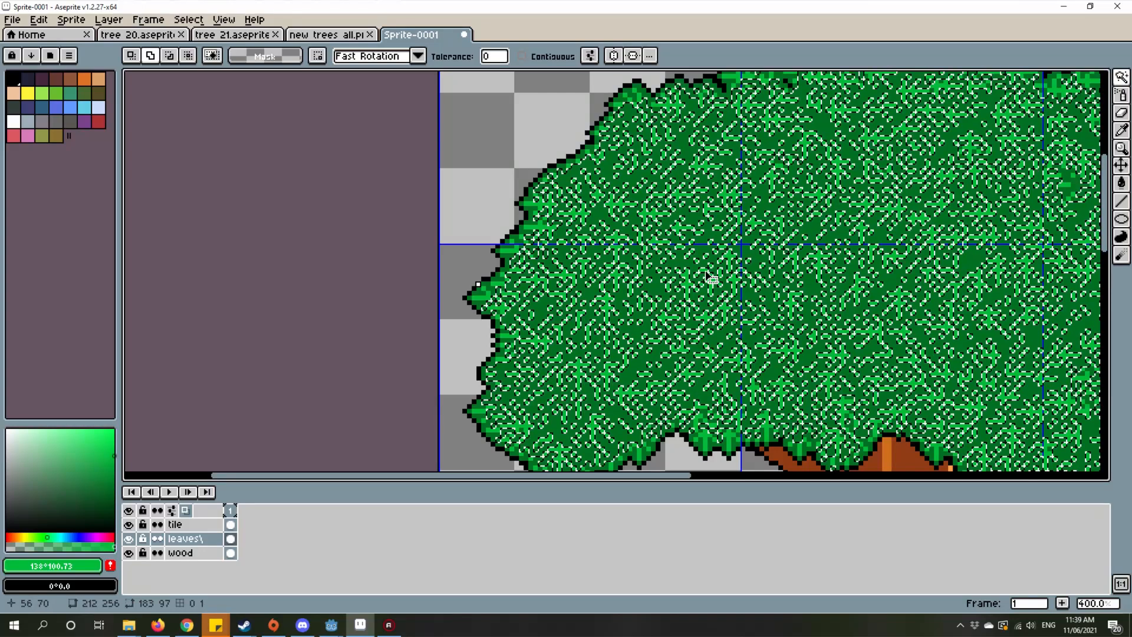
scroll(712, 278, "up", 4)
scroll(498, 298, "down", 7)
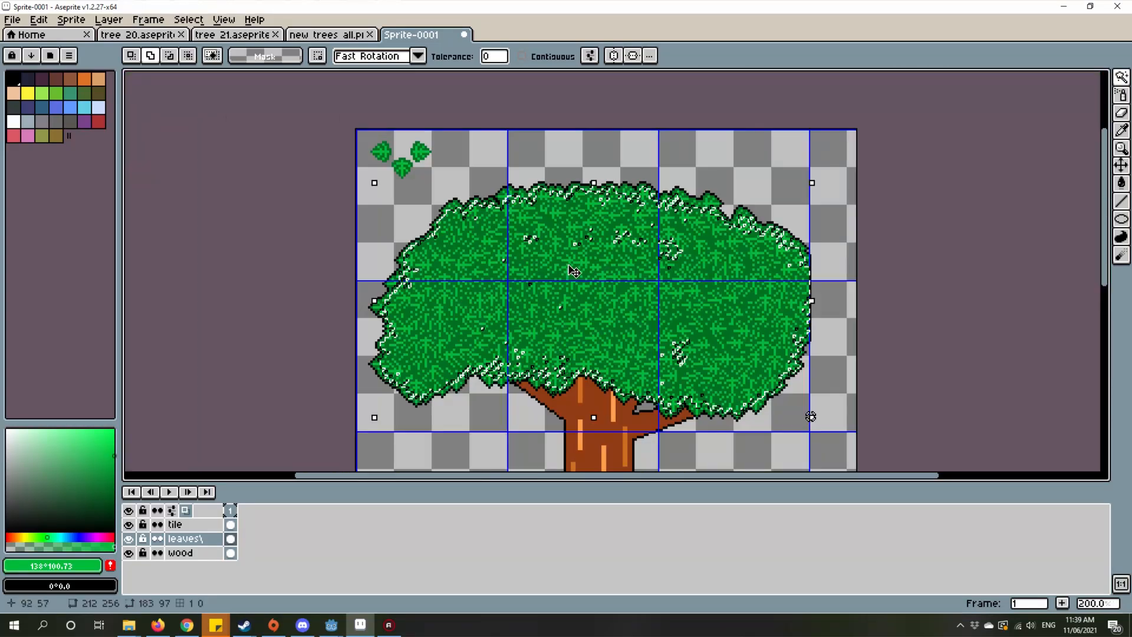
Step: Try spraying light green leaf clusters at opacity 254 across the crown's upper right area, and undo the strokes
key("ctrl+b")
scroll(613, 251, "up", 1)
mouse_move(776, 257)
left_mouse_down()
mouse_move(855, 295)
mouse_move(839, 324)
mouse_move(652, 307)
left_mouse_up()
scroll(839, 325, "down", 2)
scroll(849, 345, "up", 2)
scroll(653, 307, "down", 2)
scroll(422, 267, "up", 2)
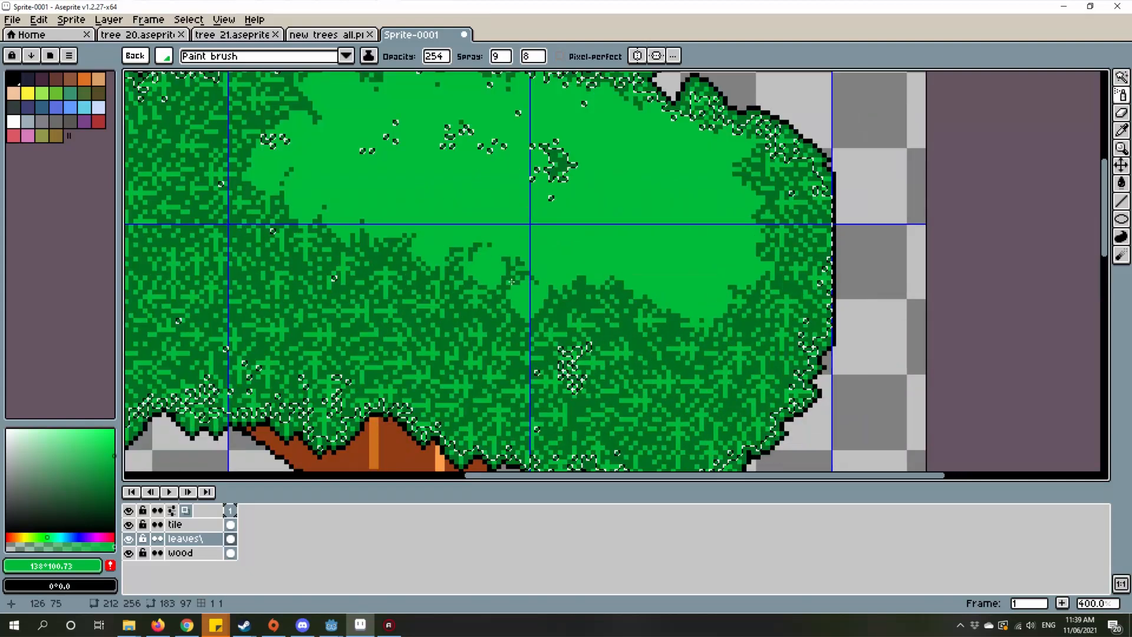
scroll(449, 154, "down", 1)
key("ctrl+z")
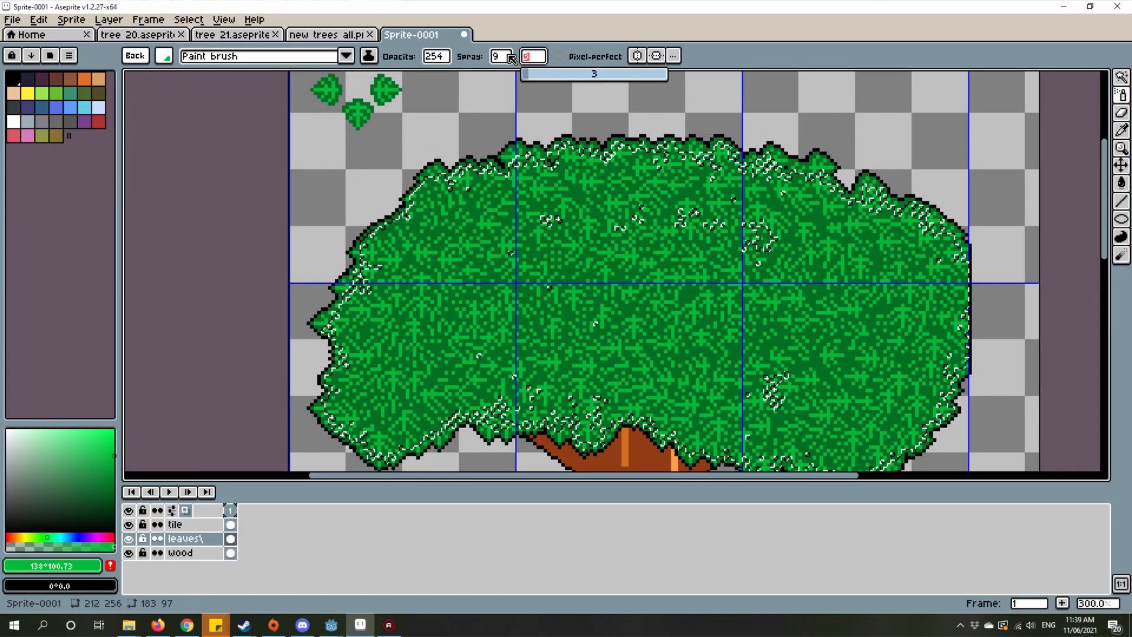
Step: Set the Spray tool to width 4, speed 3 and opacity 136
left_click(437, 56)
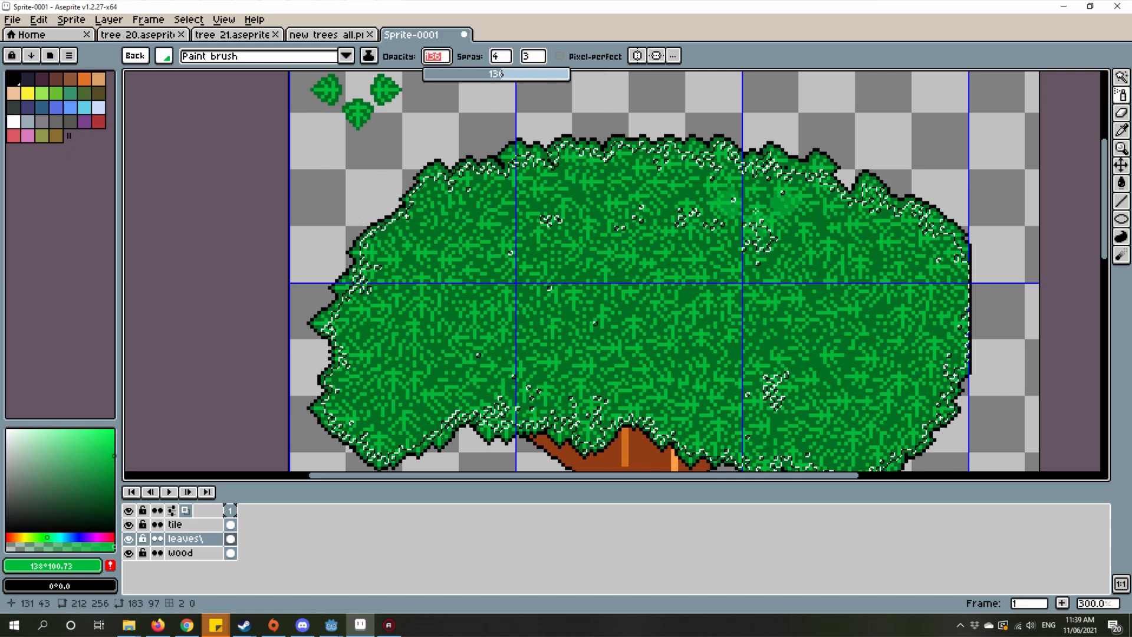
Step: Try spraying semi-transparent light green highlights over the crown's upper half, and undo the strokes
left_click_drag(755, 200, 833, 278)
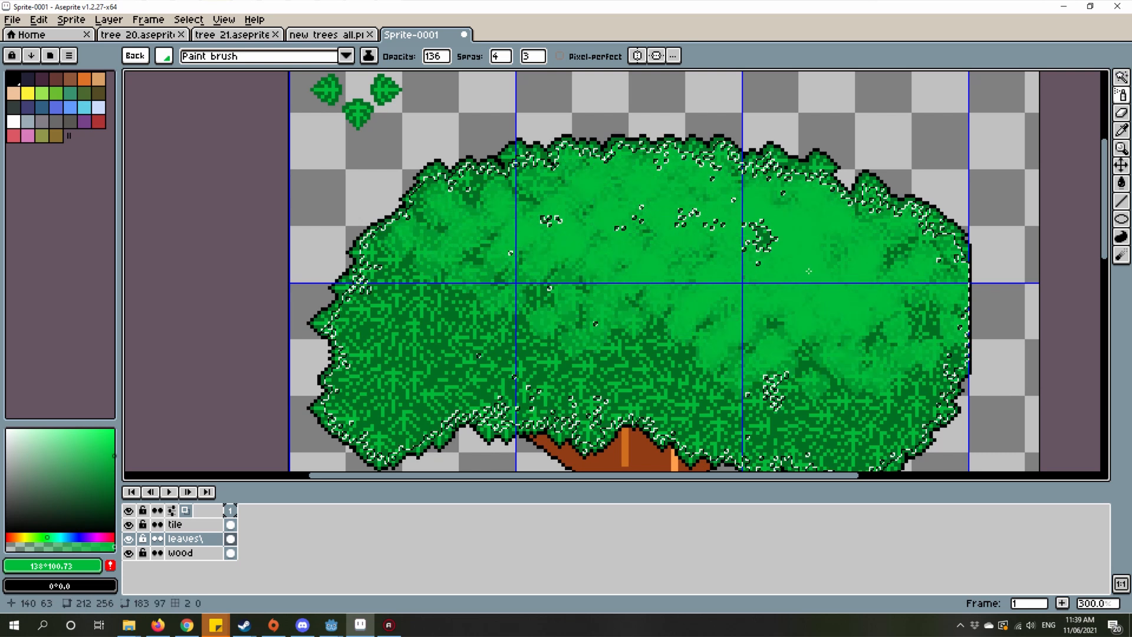
scroll(809, 270, "down", 1)
key("ctrl+z")
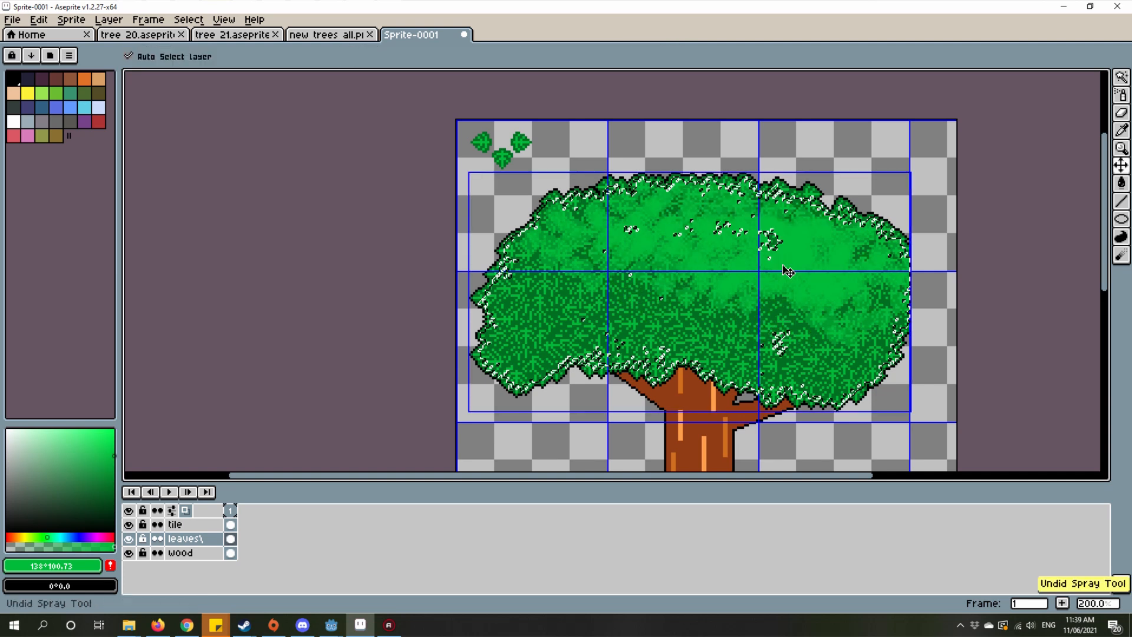
key("ctrl+z")
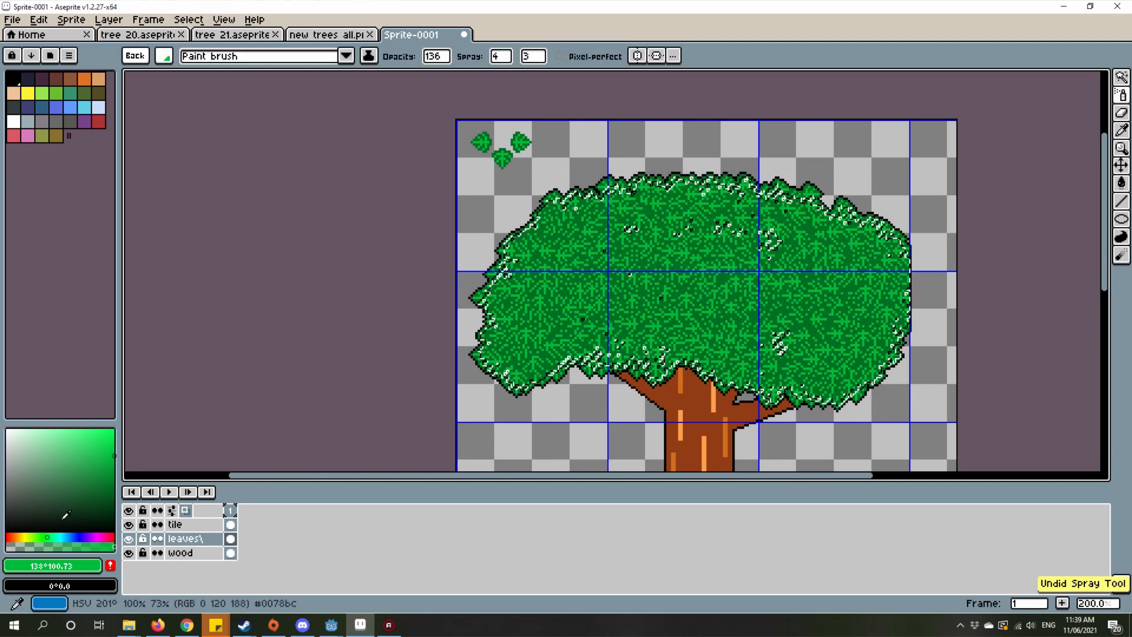
Step: Try spraying semi-transparent near-black green shadows over the crown's lower part, and undo the strokes
left_click_drag(65, 515, 14, 524)
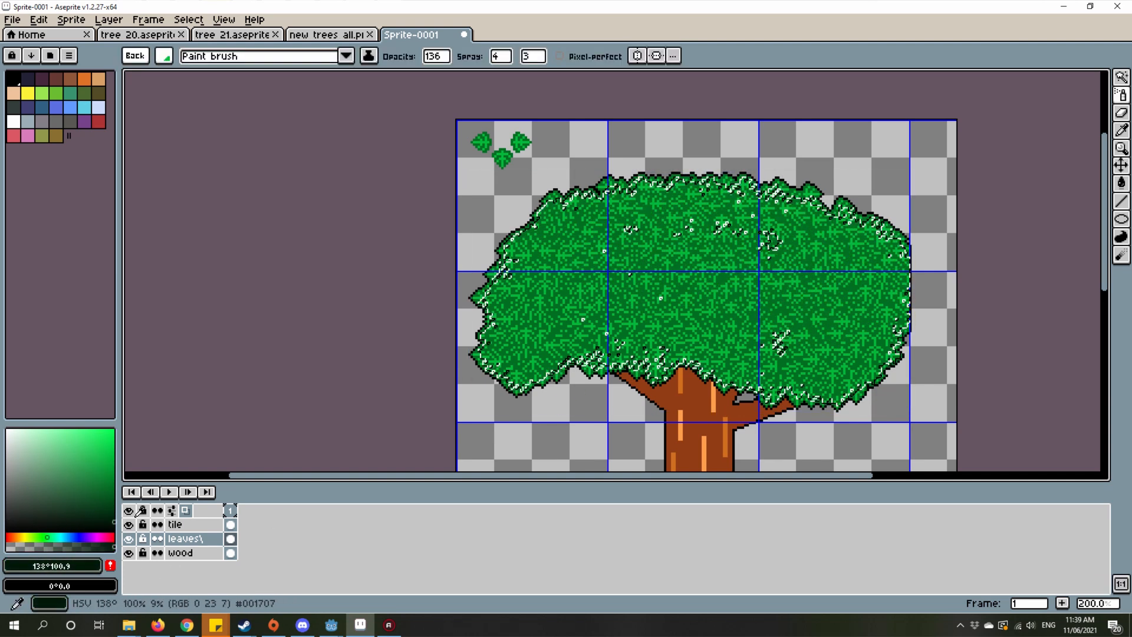
scroll(577, 319, "up", 3)
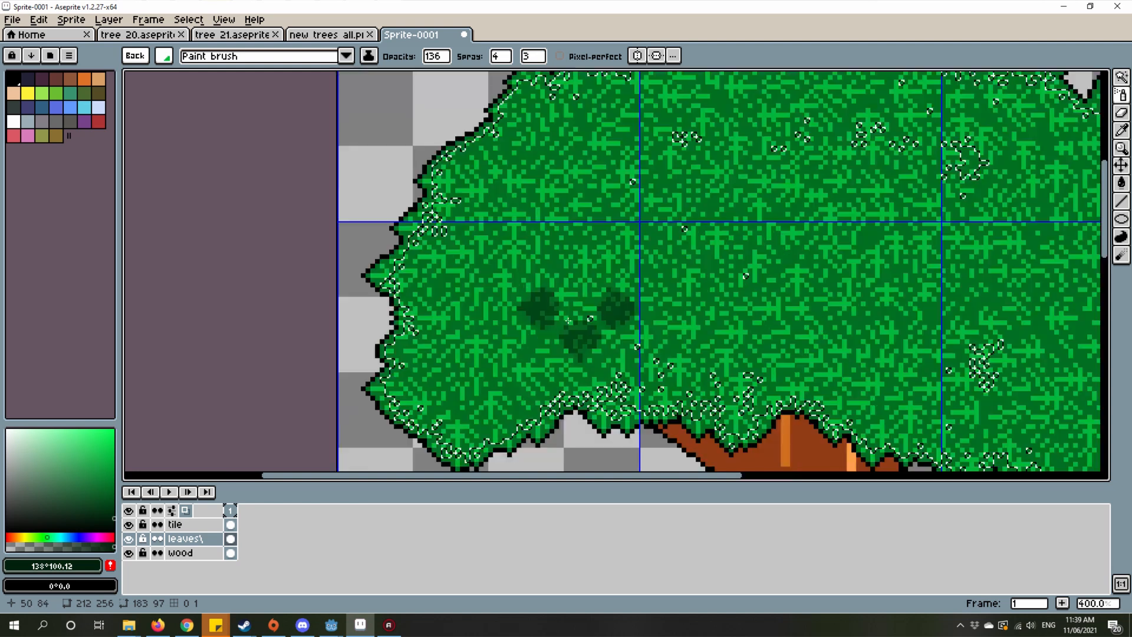
mouse_move(496, 299)
left_mouse_down()
mouse_move(597, 415)
mouse_move(473, 357)
left_mouse_up()
scroll(597, 416, "down", 1)
mouse_move(385, 371)
left_mouse_down()
mouse_move(725, 252)
mouse_move(761, 319)
mouse_move(808, 367)
mouse_move(903, 352)
mouse_move(1065, 439)
mouse_move(626, 329)
mouse_move(644, 222)
mouse_move(489, 214)
mouse_move(312, 324)
mouse_move(733, 335)
mouse_move(987, 426)
mouse_move(883, 380)
mouse_move(935, 405)
mouse_move(979, 396)
mouse_move(681, 335)
left_mouse_up()
scroll(980, 397, "down", 3)
scroll(980, 398, "up", 1)
key("ctrl+z")
Step: Undo the Magic Wand selection of the crown's foliage and discard the leaf-cluster brush
key("ctrl+z")
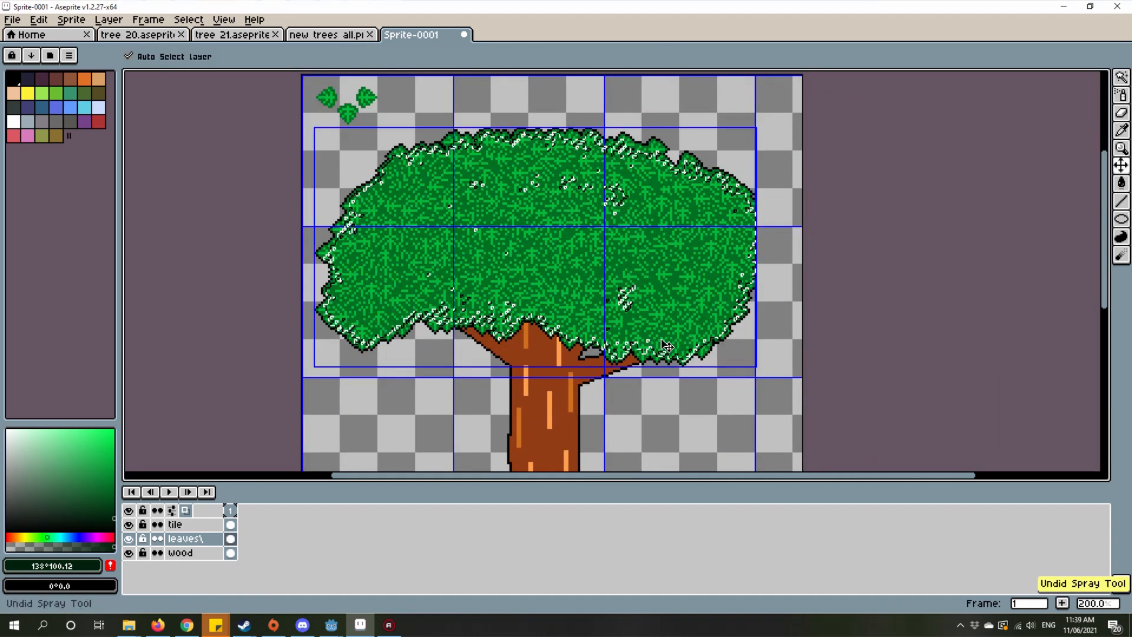
scroll(414, 278, "up", 4)
scroll(471, 394, "down", 2)
key("ctrl+z")
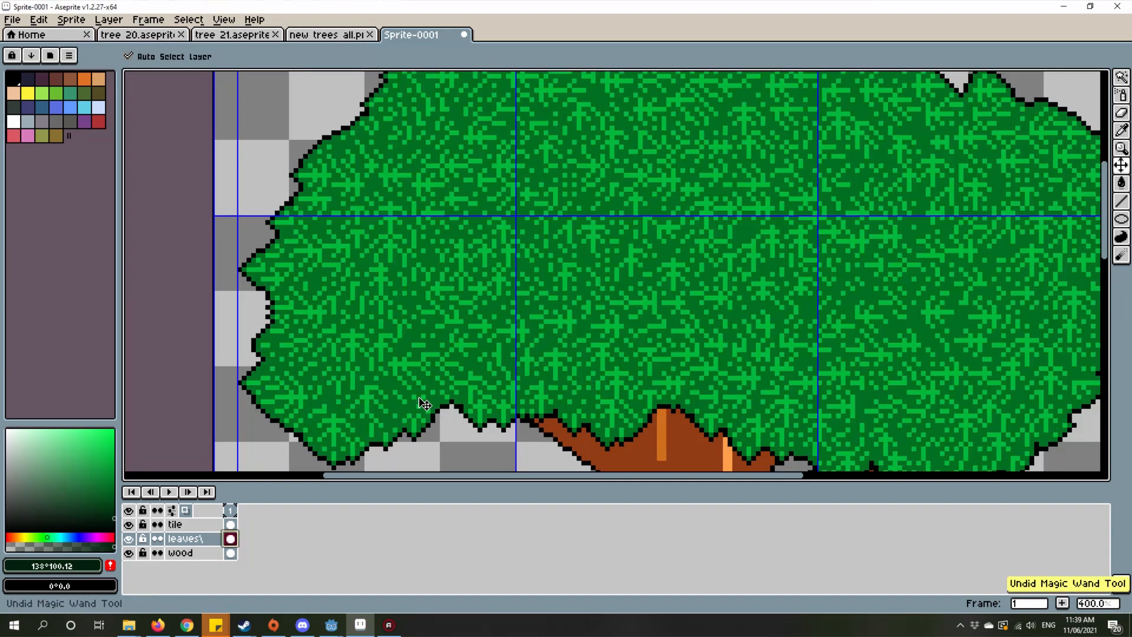
key("ctrl+z")
scroll(424, 405, "down", 3)
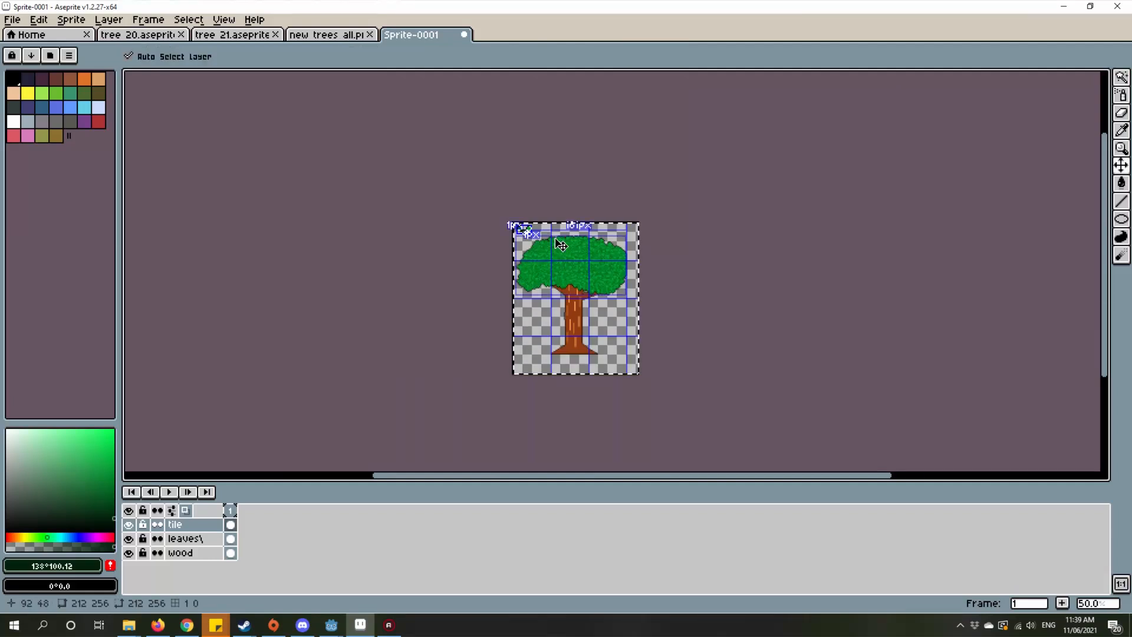
key("ctrl+z")
scroll(541, 239, "up", 2)
key("Escape")
left_click_drag(559, 353, 559, 192)
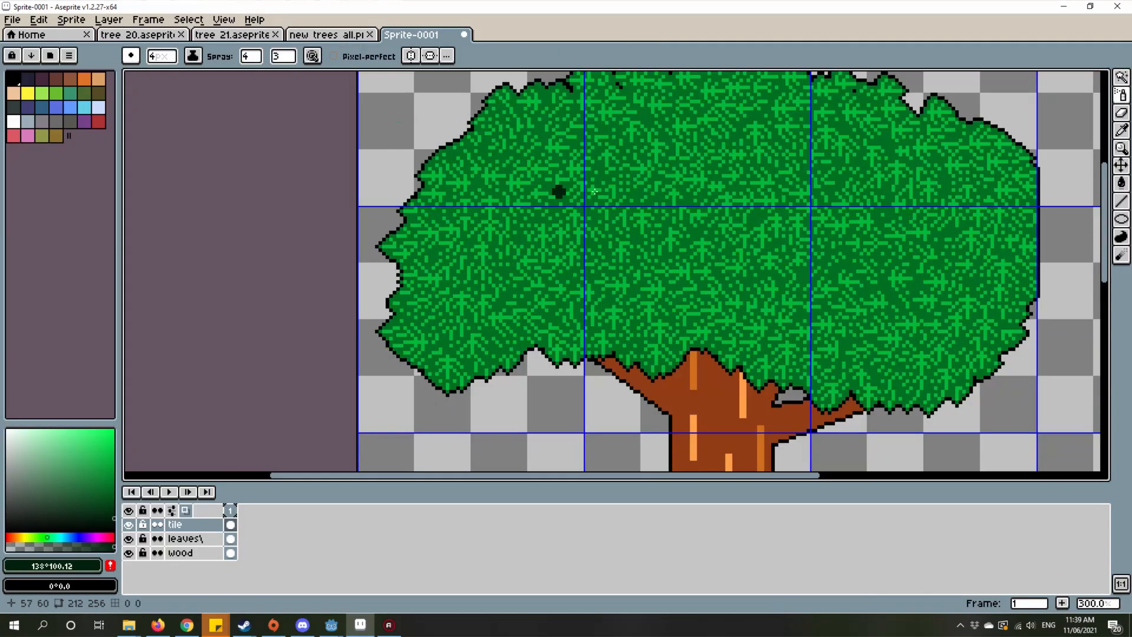
left_click_drag(717, 210, 698, 281)
scroll(596, 286, "up", 2)
key("w")
left_click(576, 270)
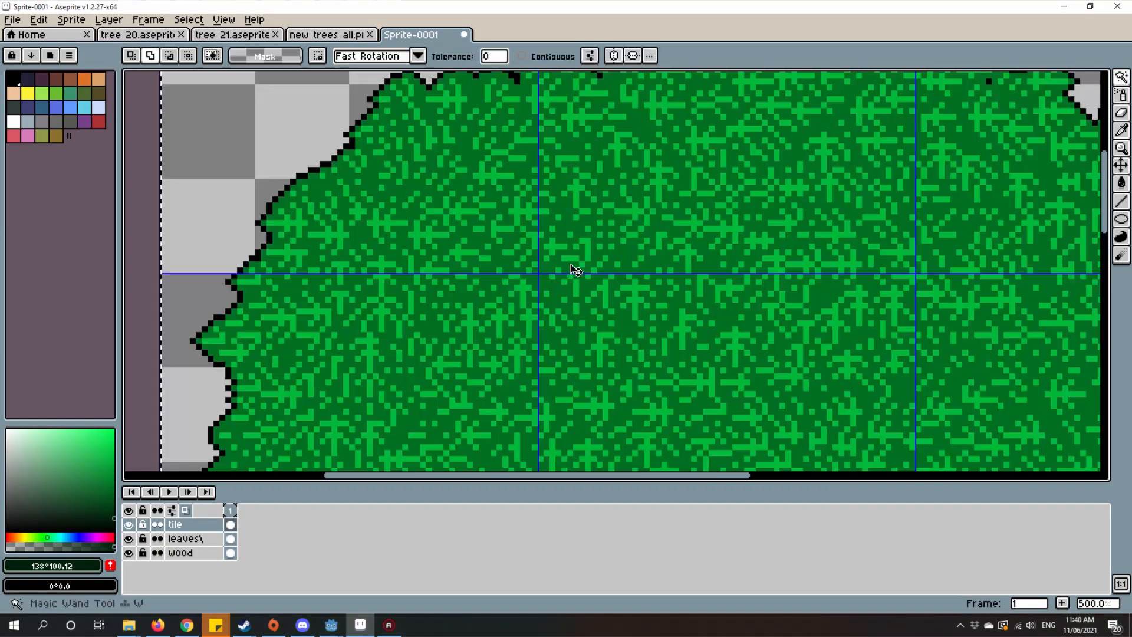
scroll(619, 303, "up", 1)
scroll(293, 402, "down", 2)
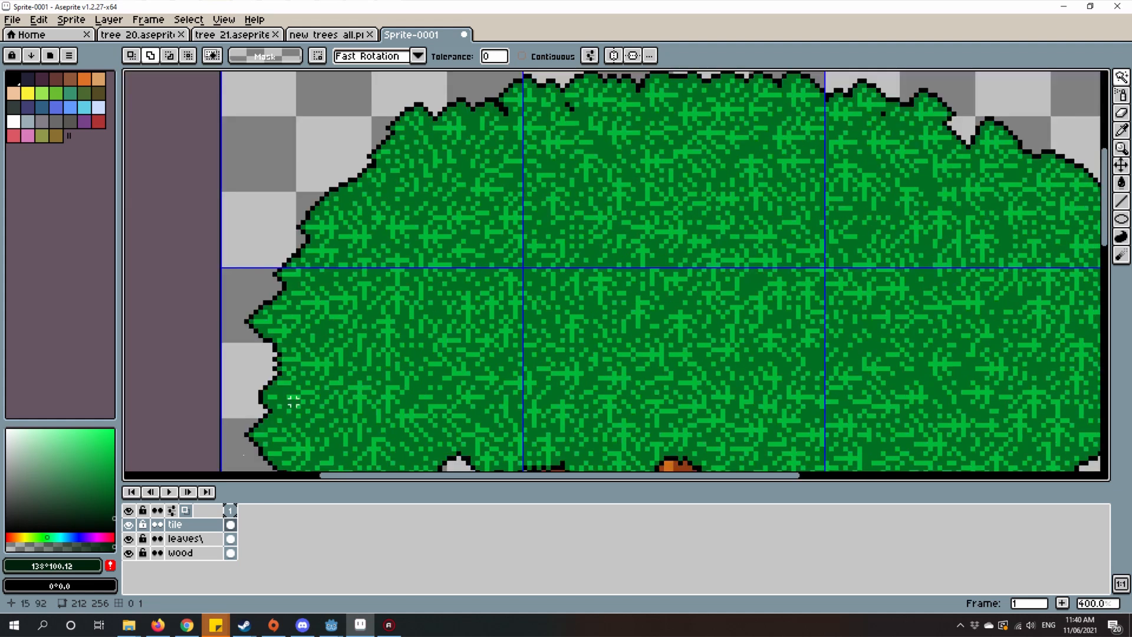
Step: Make the leaves layer active and delete the entire leafy crown from it
scroll(569, 231, "down", 2)
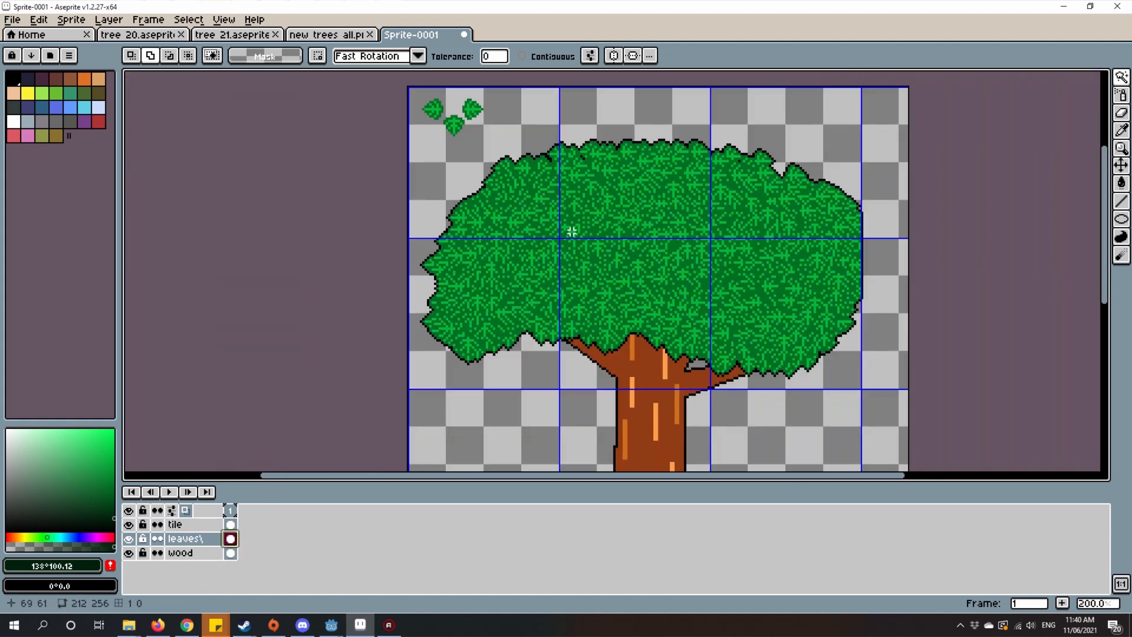
left_click(569, 231)
scroll(586, 265, "up", 4)
scroll(585, 264, "down", 4)
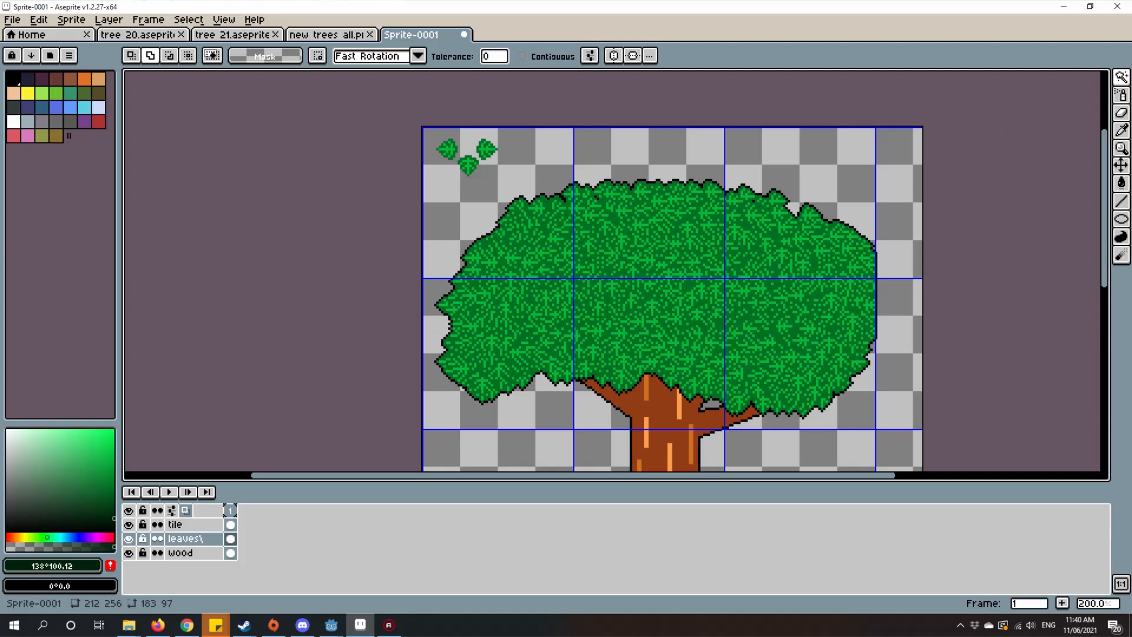
left_click(1033, 77)
scroll(469, 118, "down", 1)
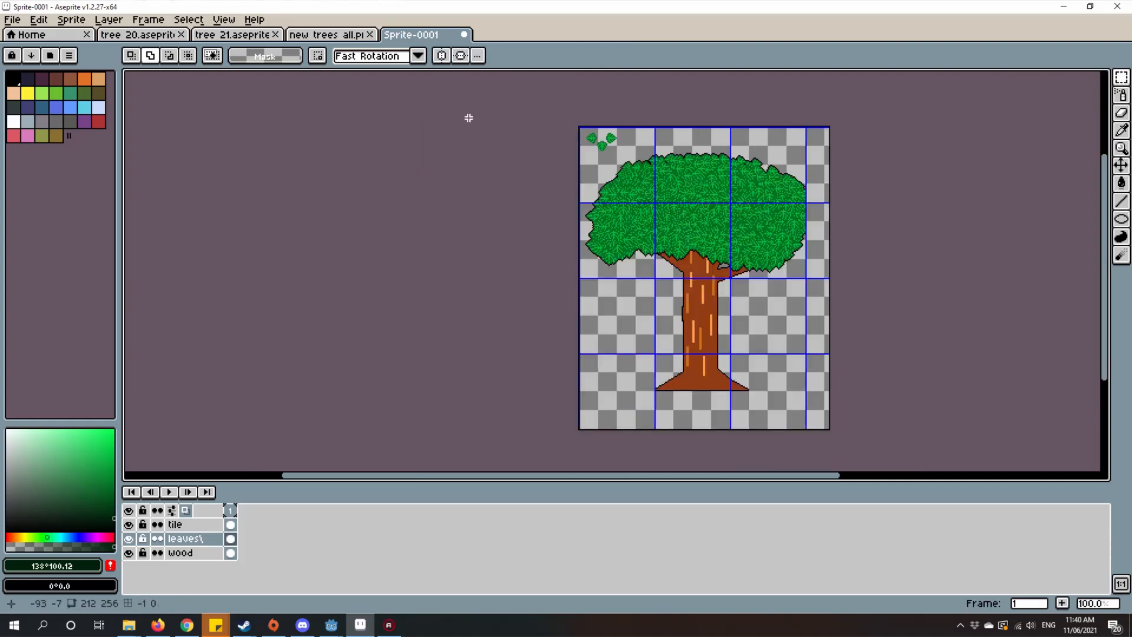
scroll(737, 277, "up", 1)
key("Delete")
scroll(682, 316, "up", 1)
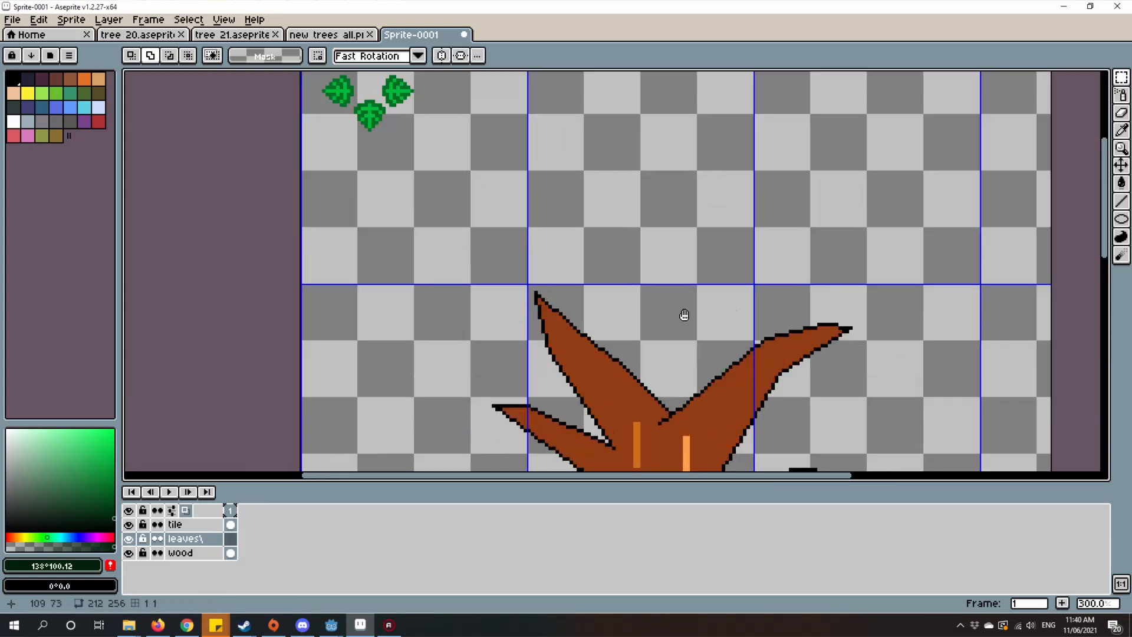
scroll(425, 336, "down", 1)
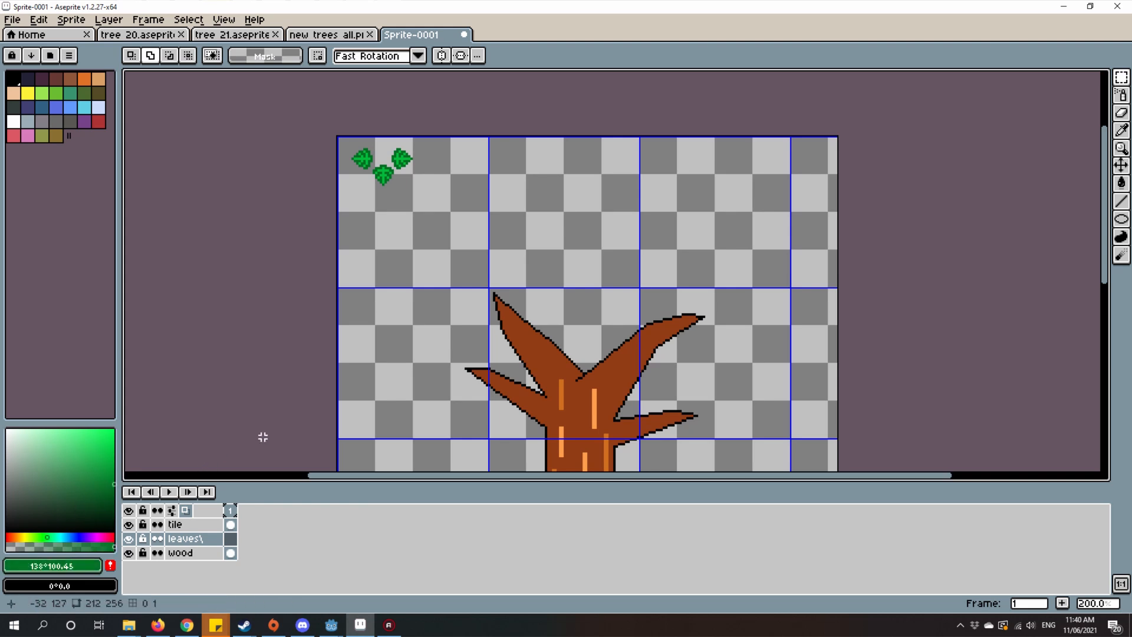
Step: Select the three-leaf cluster on the tile layer and turn it into a custom brush
scroll(421, 191, "up", 4)
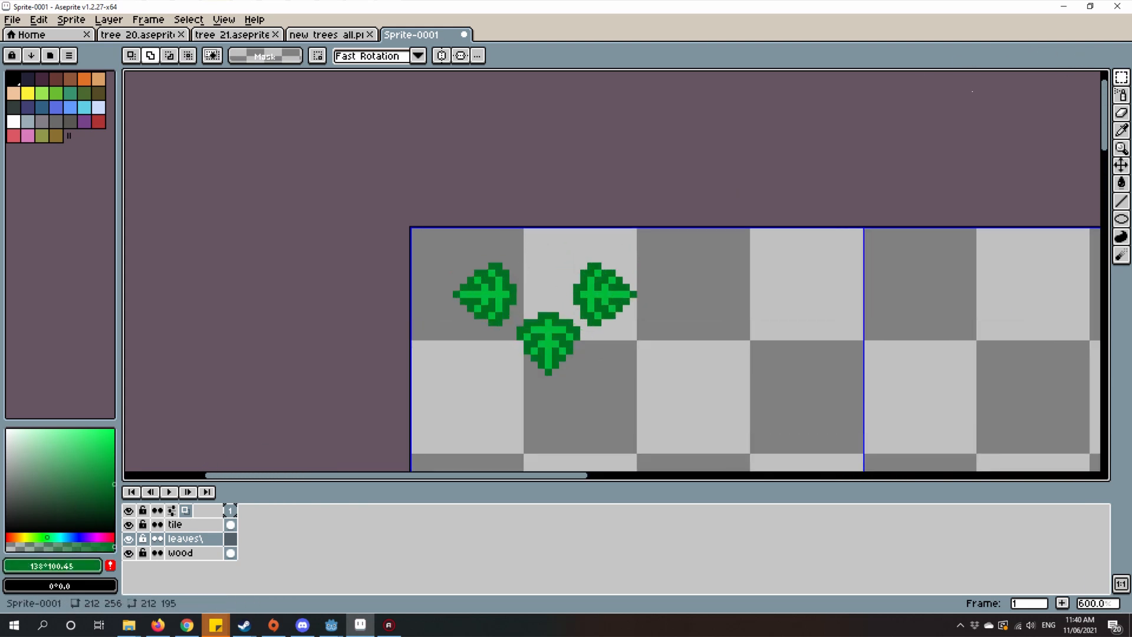
left_click(237, 524)
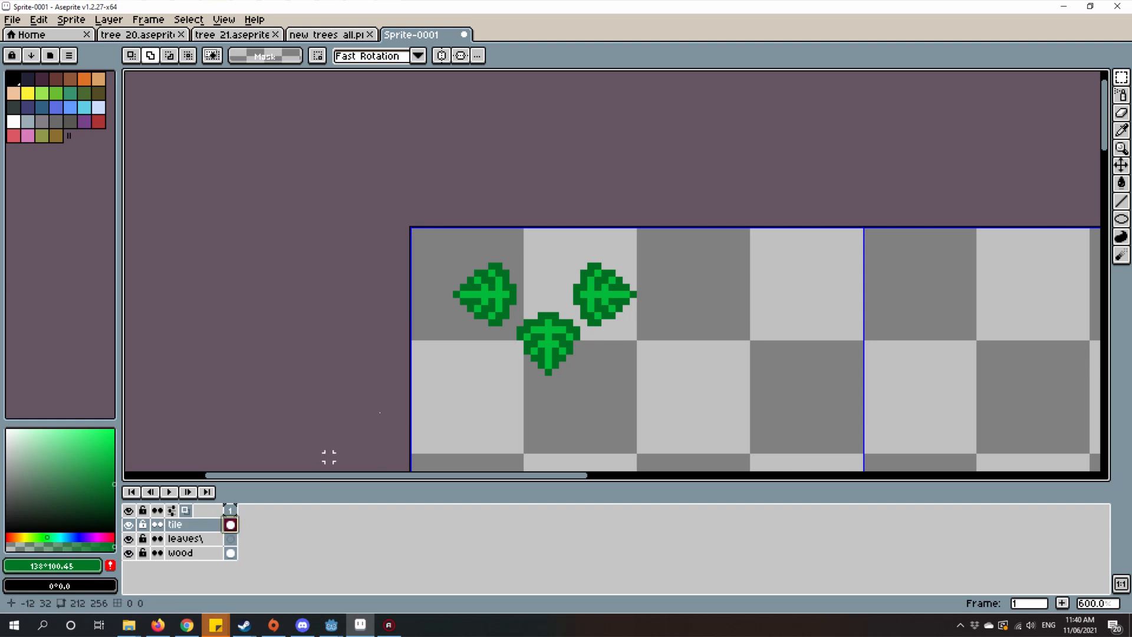
left_click_drag(436, 195, 654, 406)
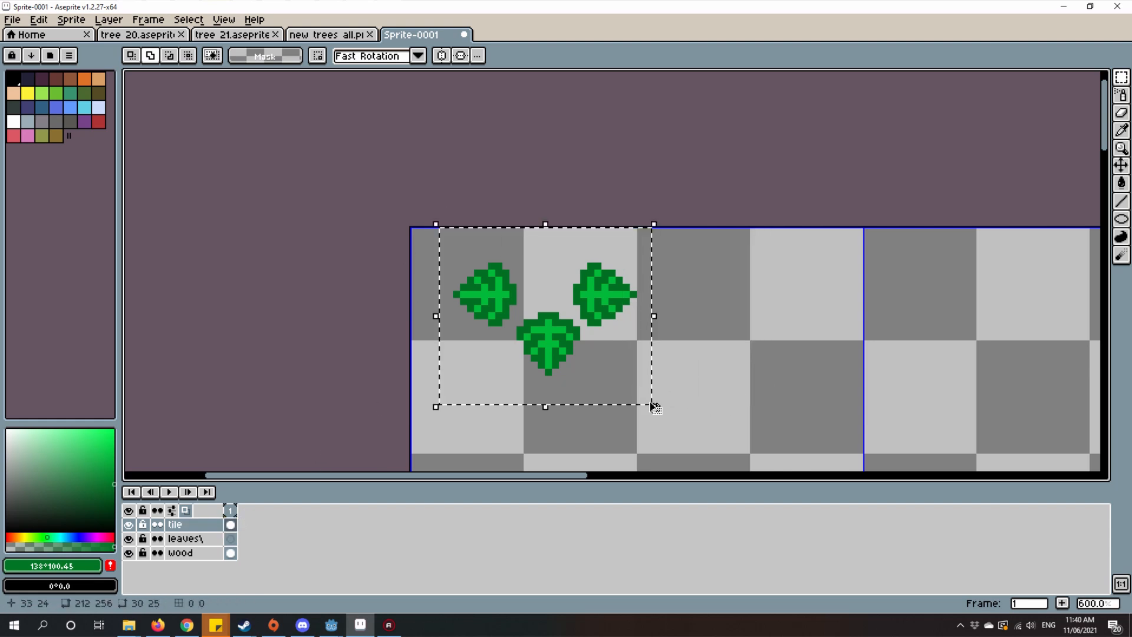
key("ctrl+b")
scroll(703, 427, "down", 3)
left_click_drag(712, 386, 574, 302)
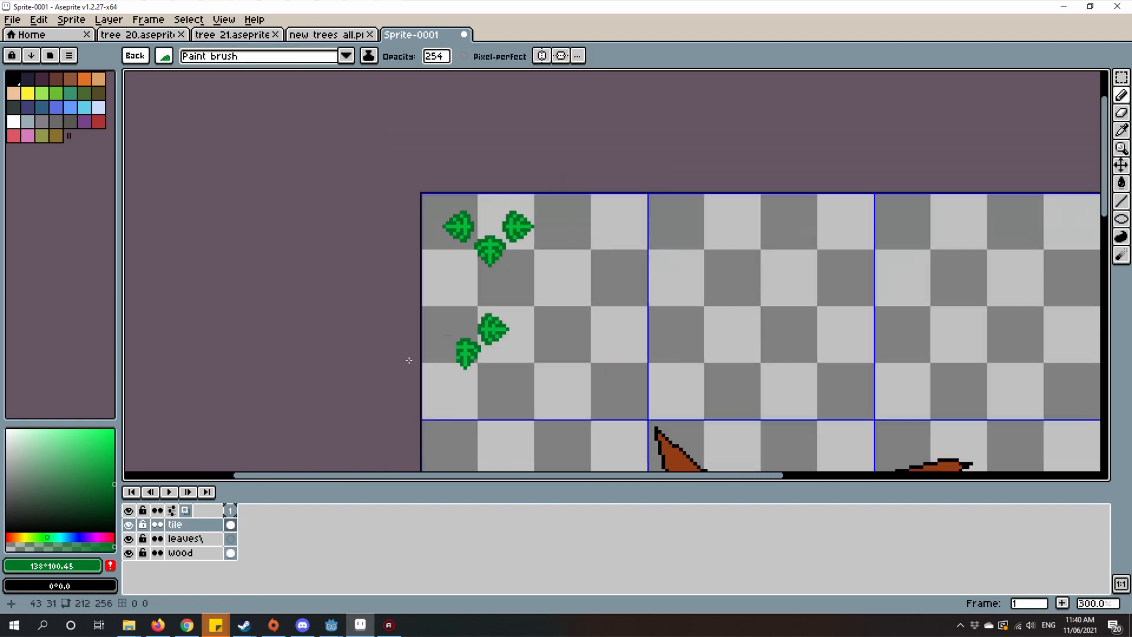
Step: Set the leaf brush colour to green HSV 138, 100, 42 and the Spray tool's opacity to 255
scroll(816, 348, "down", 2)
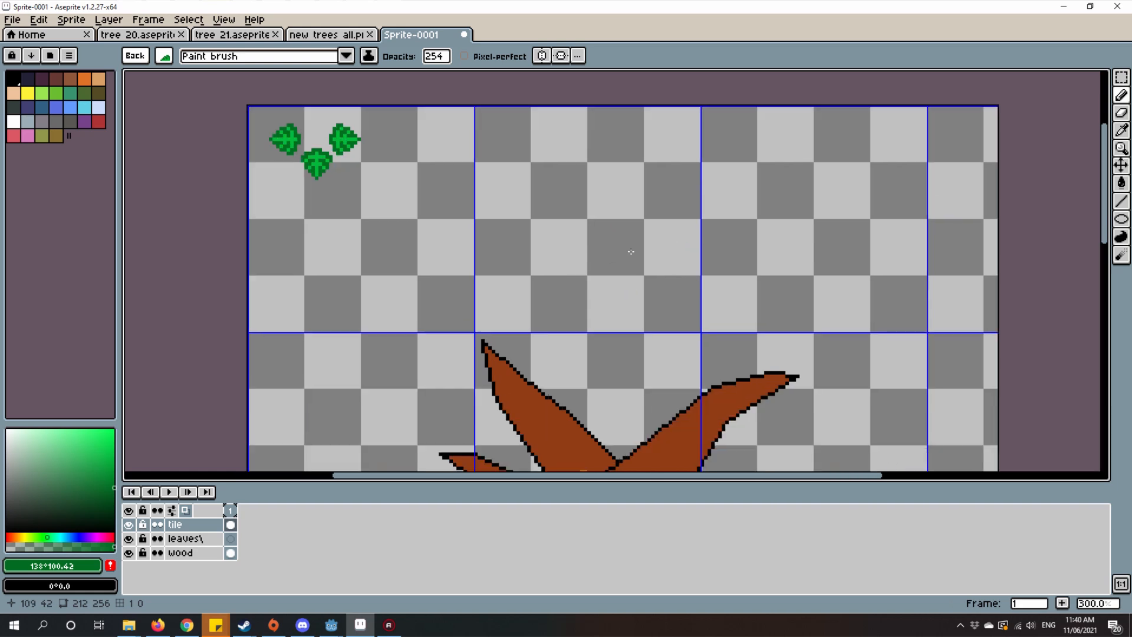
mouse_move(427, 269)
left_mouse_down()
mouse_move(571, 296)
mouse_move(478, 378)
mouse_move(808, 183)
mouse_move(619, 246)
mouse_move(713, 190)
left_mouse_up()
key("shift+b")
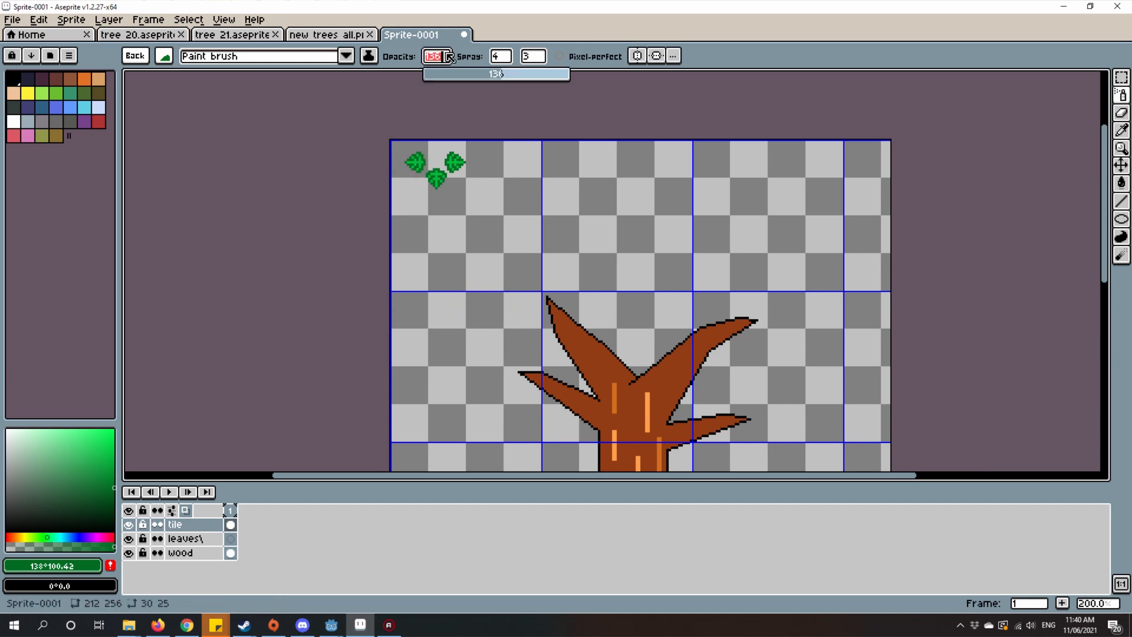
left_click_drag(545, 252, 516, 207)
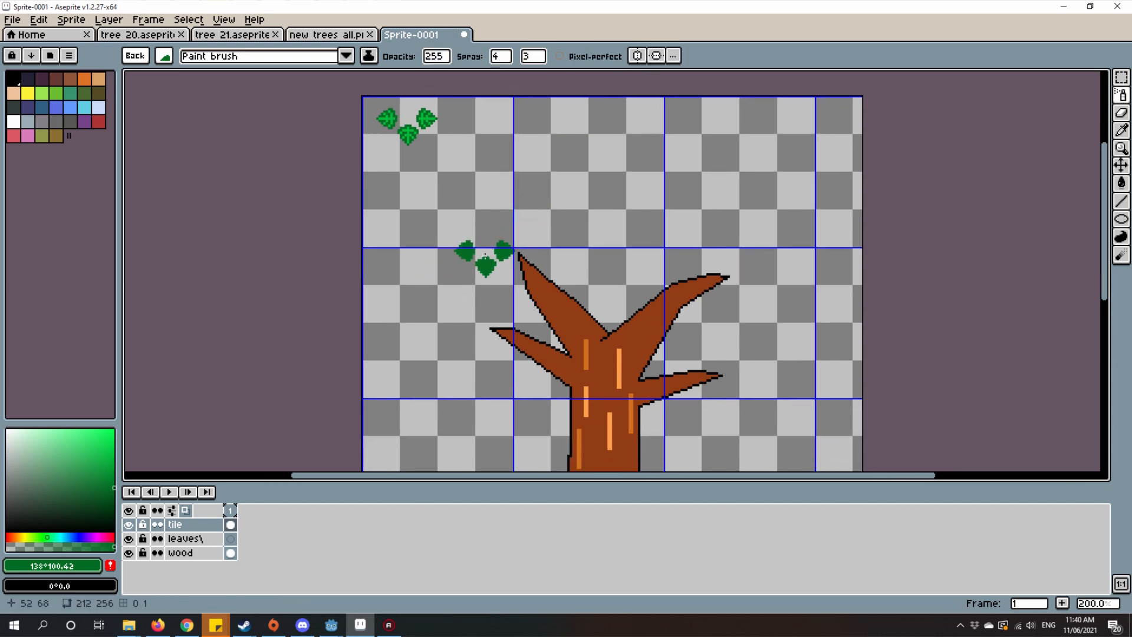
Step: Spray a solid green leafy crown over the bare branches, raising the spray width to 9 and speed to 13
mouse_move(487, 254)
left_mouse_down()
mouse_move(539, 249)
mouse_move(557, 266)
mouse_move(568, 174)
mouse_move(603, 322)
mouse_move(578, 330)
mouse_move(616, 284)
left_mouse_up()
left_click(556, 75)
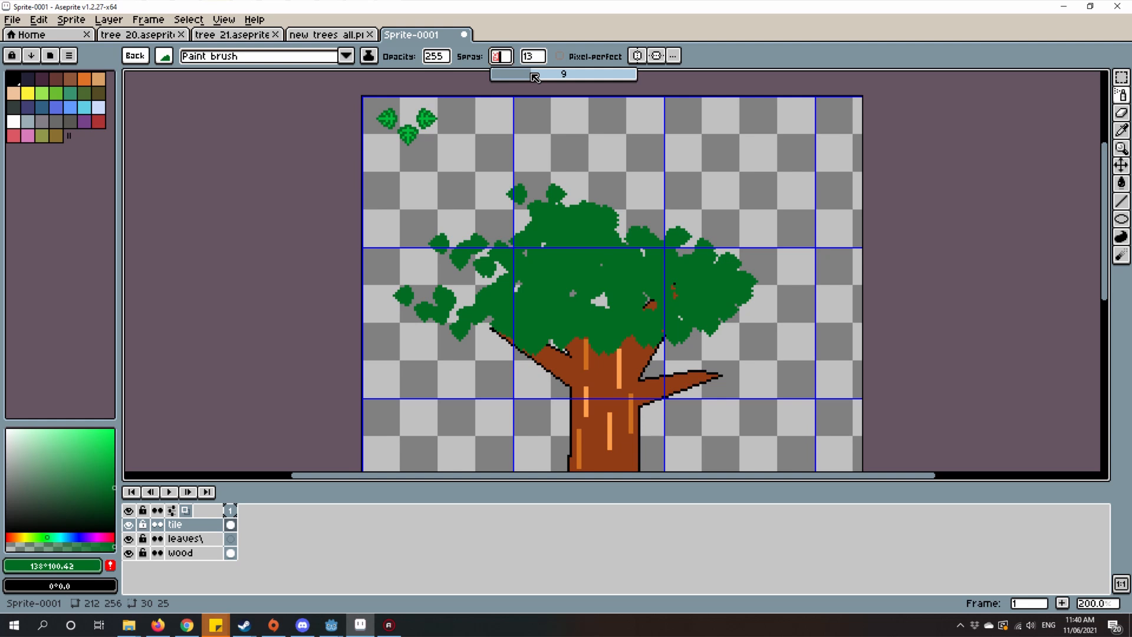
mouse_move(506, 205)
left_mouse_down()
mouse_move(523, 312)
mouse_move(587, 296)
left_mouse_up()
left_click_drag(515, 211, 800, 243)
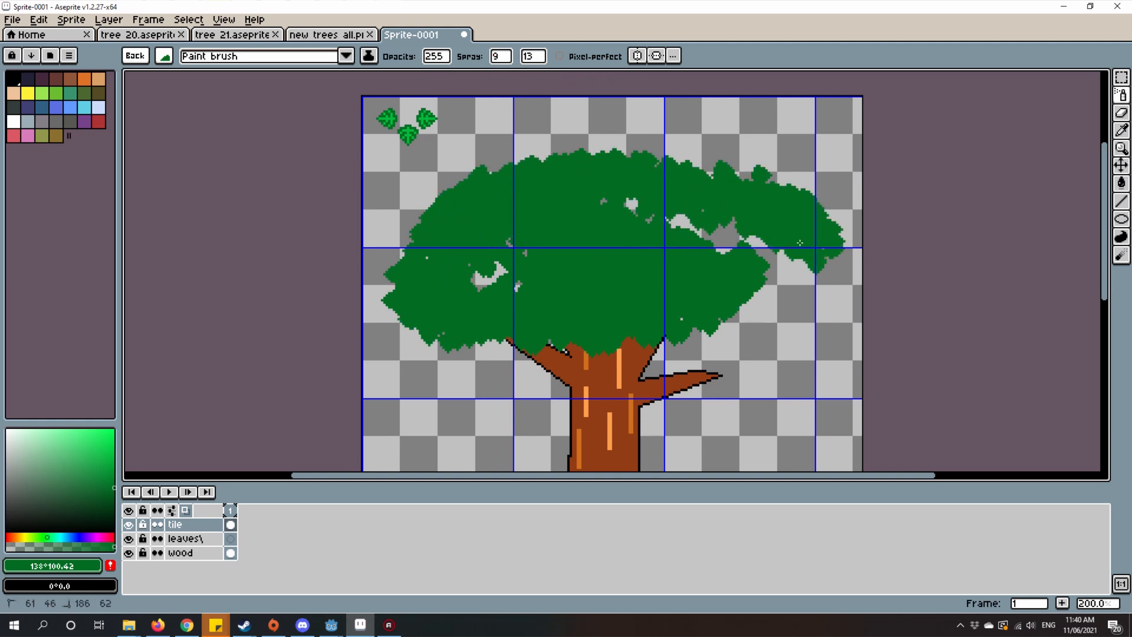
mouse_move(489, 320)
left_mouse_down()
mouse_move(797, 310)
mouse_move(793, 274)
mouse_move(554, 381)
mouse_move(415, 339)
mouse_move(460, 253)
left_mouse_up()
Step: Select the solid green crown with the Magic Wand at tolerance 0
scroll(539, 268, "down", 1)
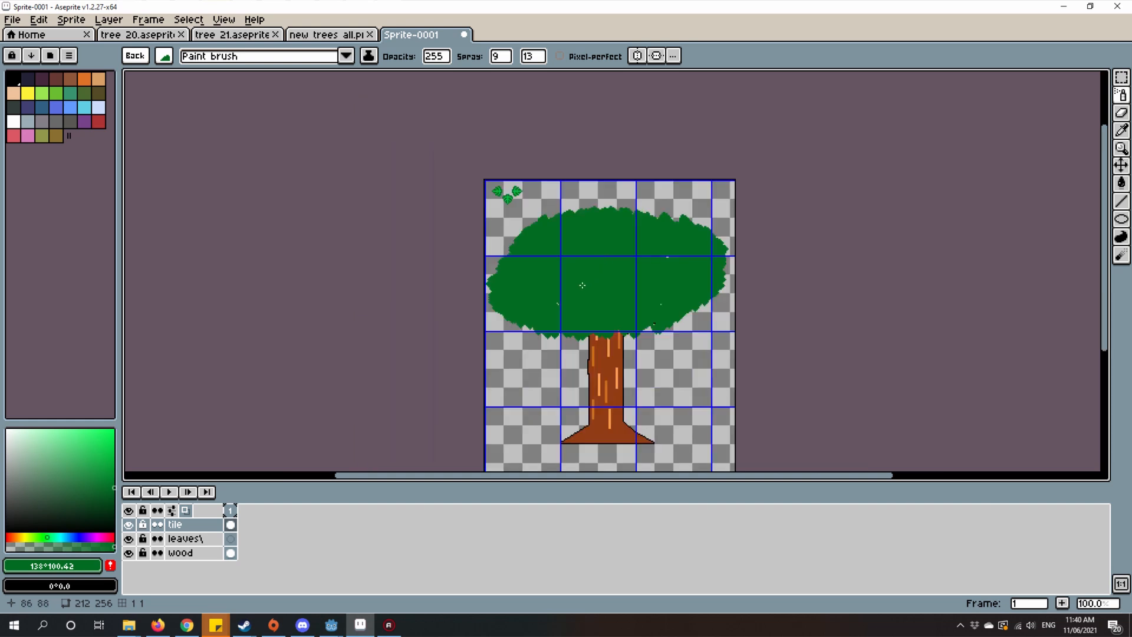
scroll(492, 283, "up", 1)
scroll(508, 271, "up", 1)
scroll(710, 232, "down", 2)
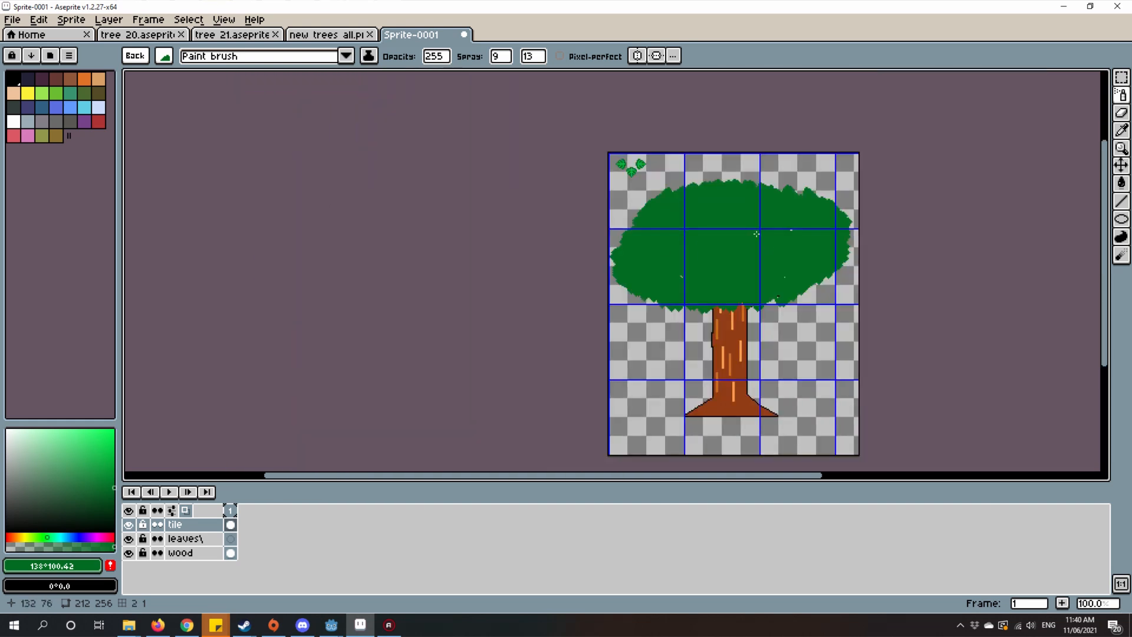
scroll(731, 266, "up", 2)
scroll(753, 304, "down", 1)
scroll(720, 283, "up", 1)
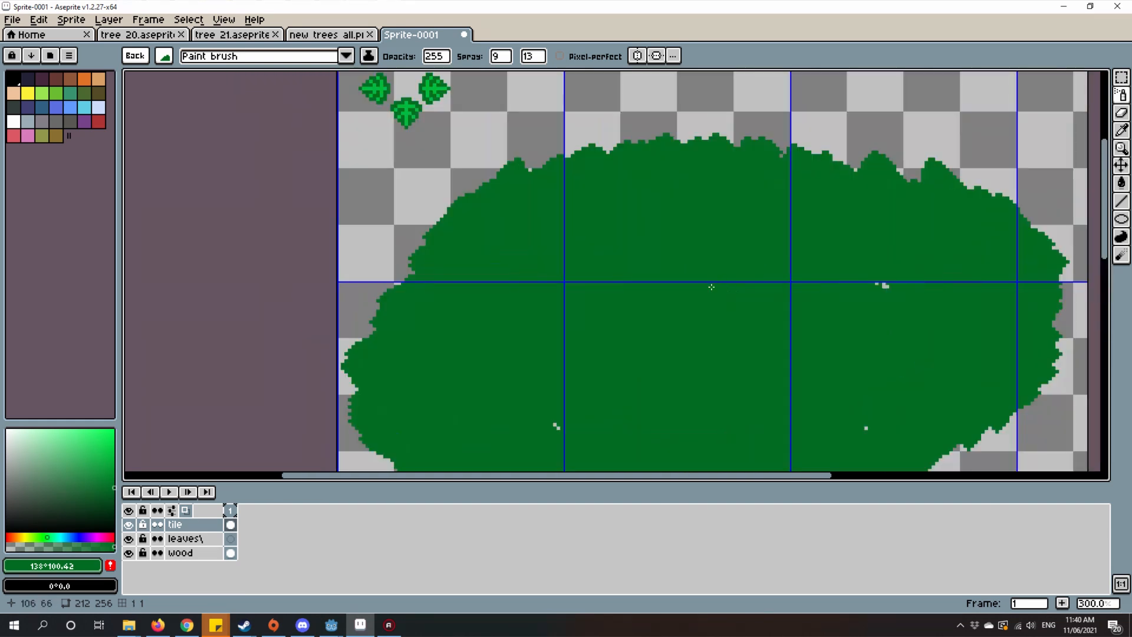
scroll(678, 272, "down", 1)
scroll(678, 272, "up", 1)
key("w")
left_click(657, 261)
scroll(637, 241, "down", 1)
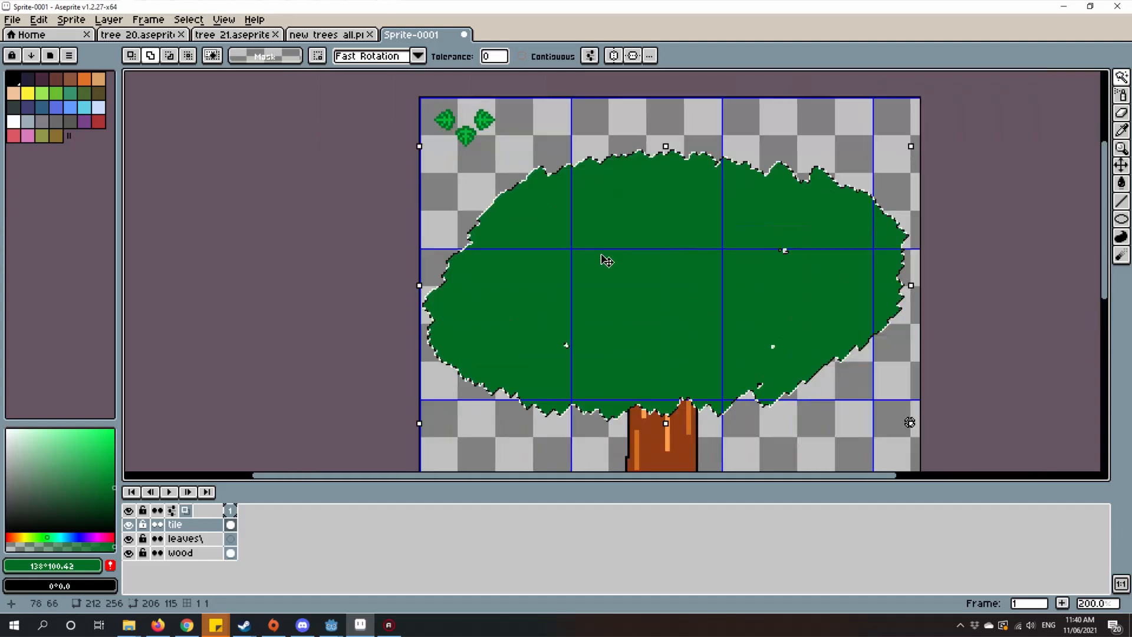
scroll(609, 254, "up", 1)
Step: Set the foreground colour to darker green HSV 138, 100, 26 and add it to the palette
left_click_drag(449, 284, 412, 251)
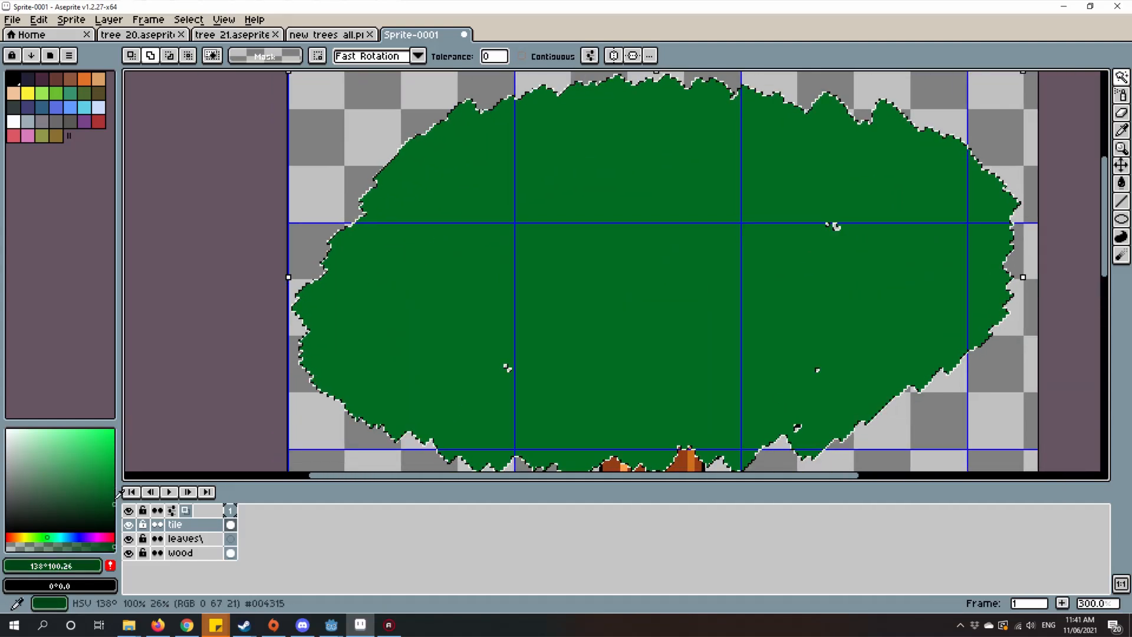
left_click(110, 565)
left_click_drag(644, 169, 650, 143)
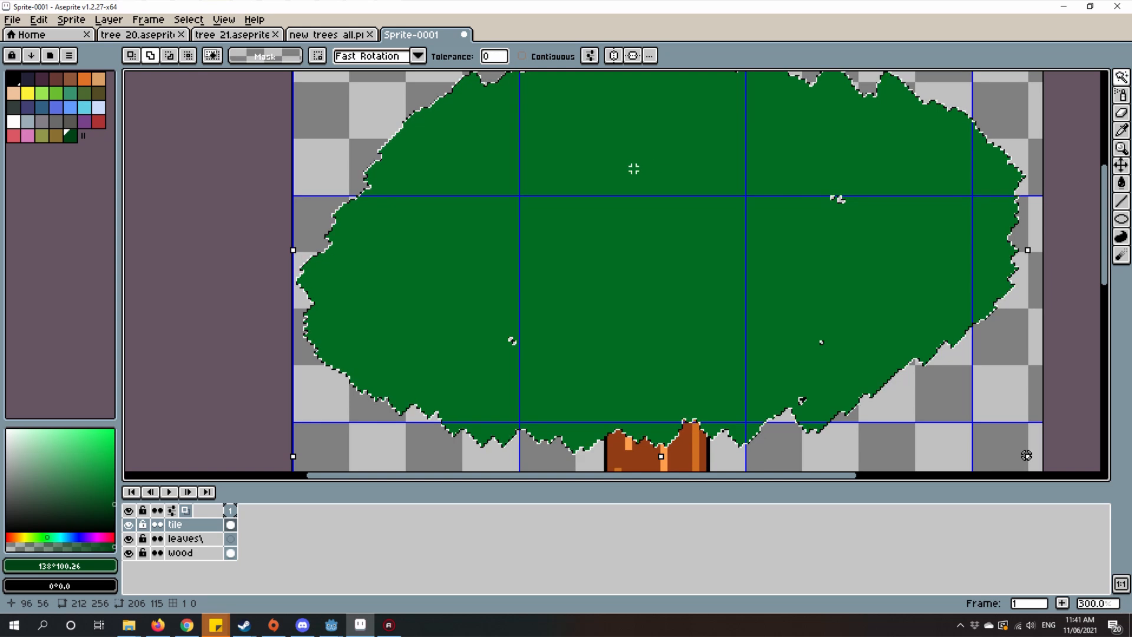
Step: Spray darker green leaf clusters across the lower half of the selected crown as shadow
key("shift+b")
left_click_drag(592, 243, 573, 224)
scroll(572, 224, "down", 1)
mouse_move(401, 236)
left_mouse_down()
mouse_move(424, 277)
mouse_move(643, 295)
mouse_move(830, 250)
mouse_move(412, 221)
left_mouse_up()
mouse_move(619, 254)
left_mouse_down()
mouse_move(558, 319)
mouse_move(597, 285)
left_mouse_up()
scroll(559, 318, "up", 1)
left_click_drag(391, 282, 935, 270)
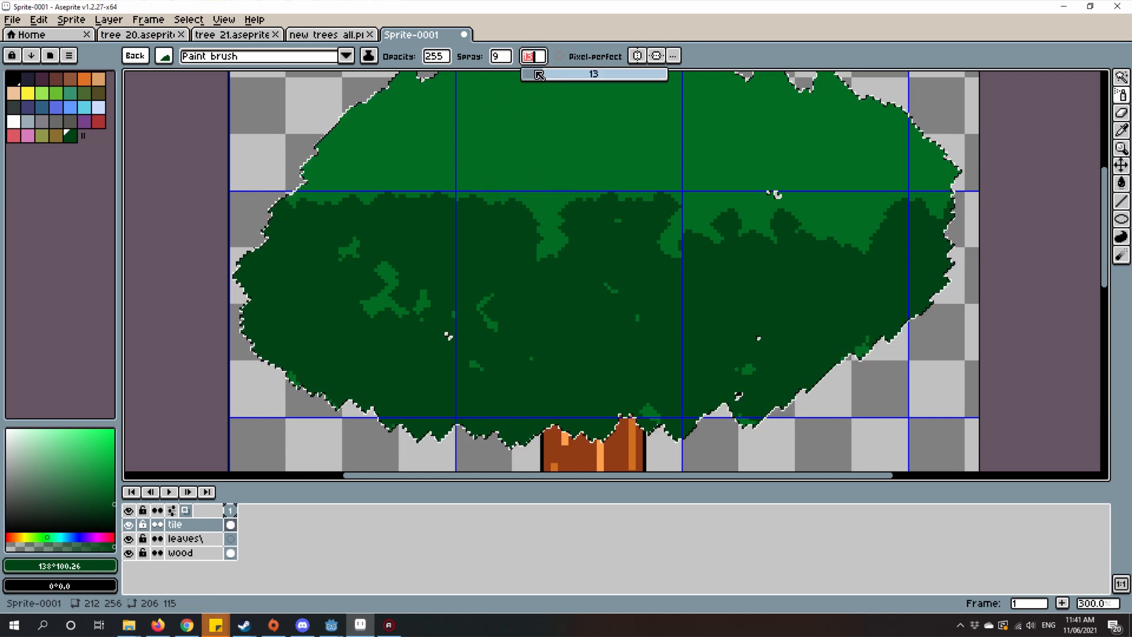
mouse_move(431, 339)
left_mouse_down()
mouse_move(419, 302)
mouse_move(488, 355)
left_mouse_up()
Step: Sample the crown's lighter green #006c21 with the Eyedropper and add it to the palette
left_click_drag(598, 204, 568, 233)
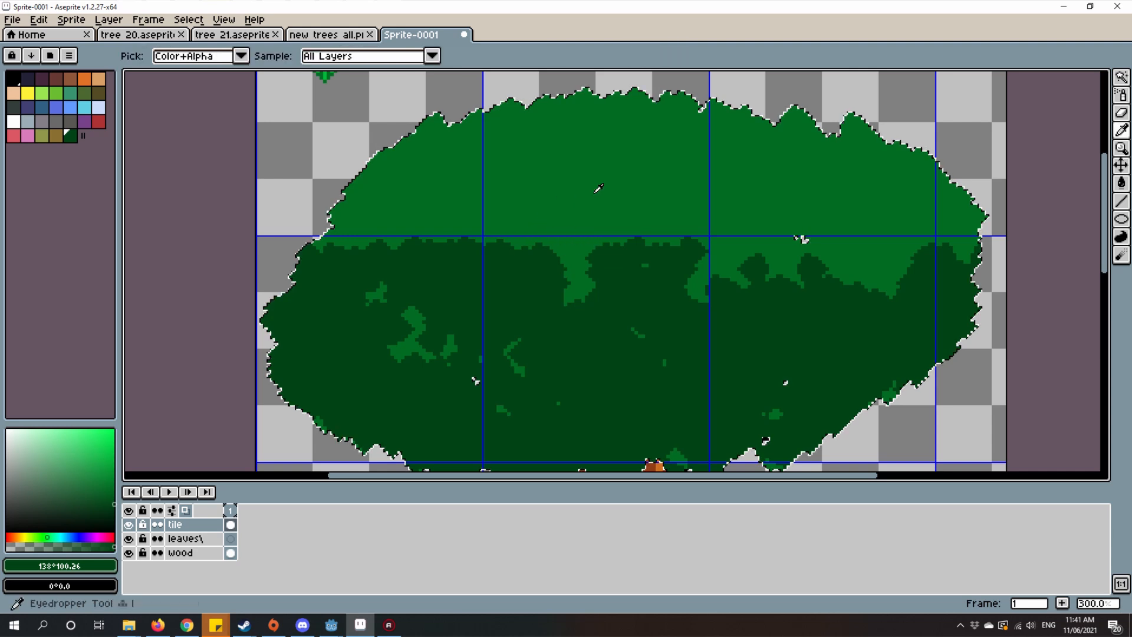
left_click(572, 198, "alt")
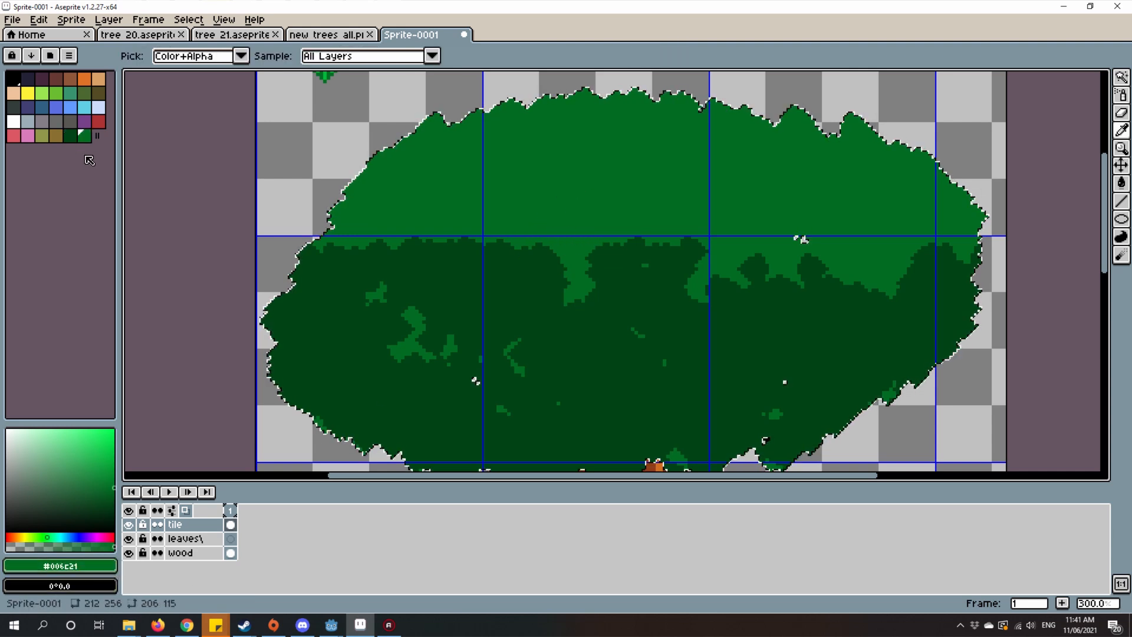
left_click(85, 136)
Step: Move the lighter green one palette slot along, fill the gap with a gradient between both greens, and pick the resulting mid green
left_click_drag(75, 140, 101, 137)
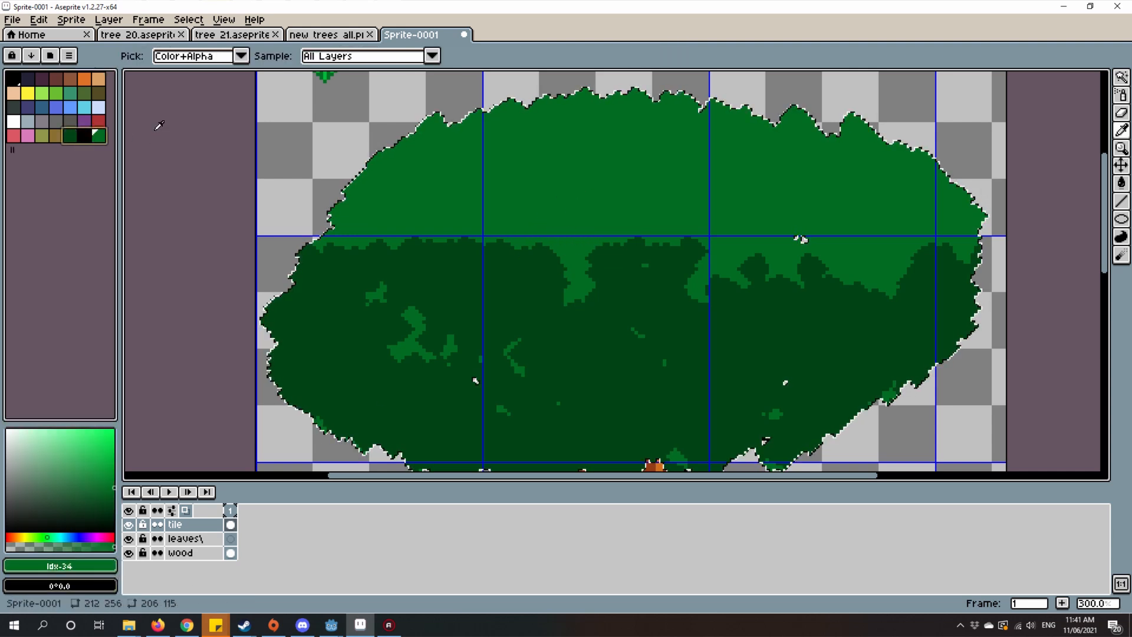
left_click(87, 142)
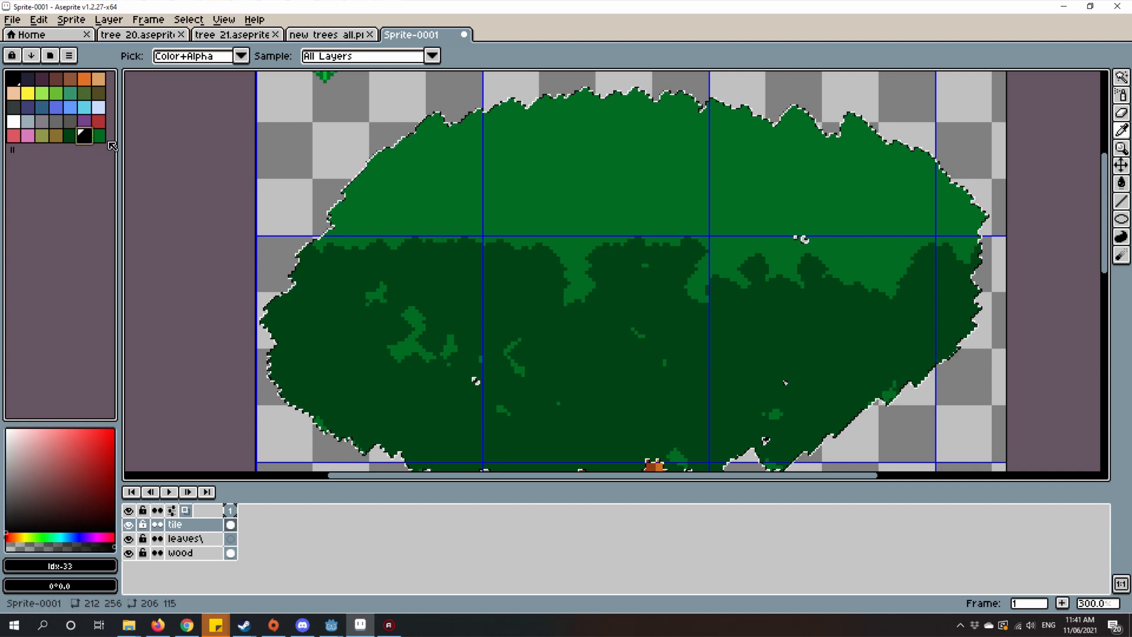
left_click(101, 138)
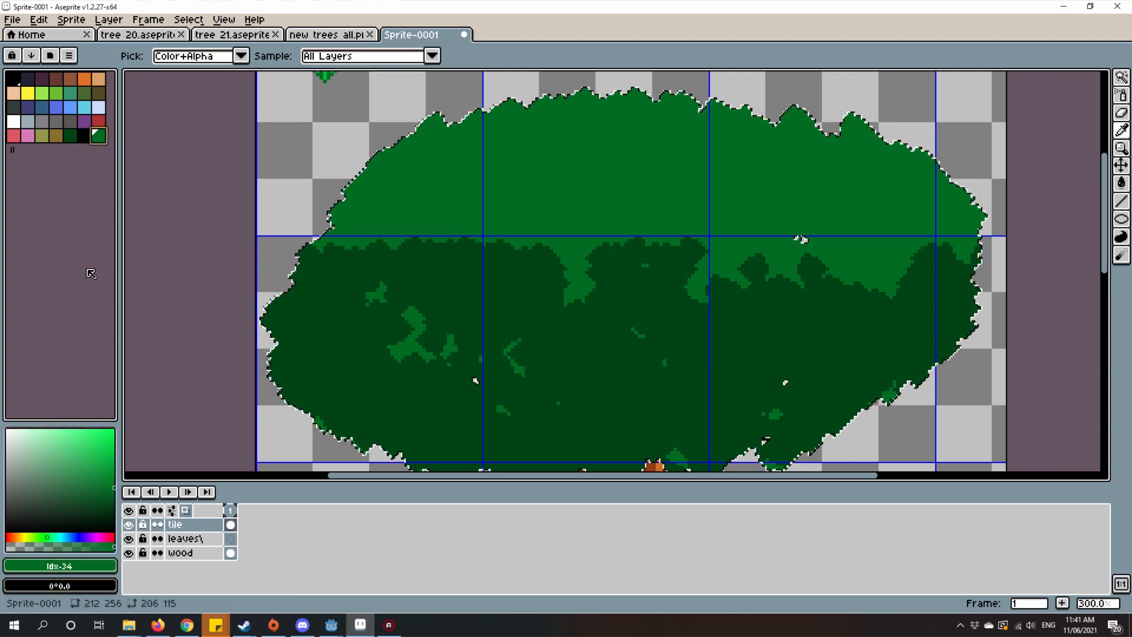
left_click_drag(72, 136, 120, 138)
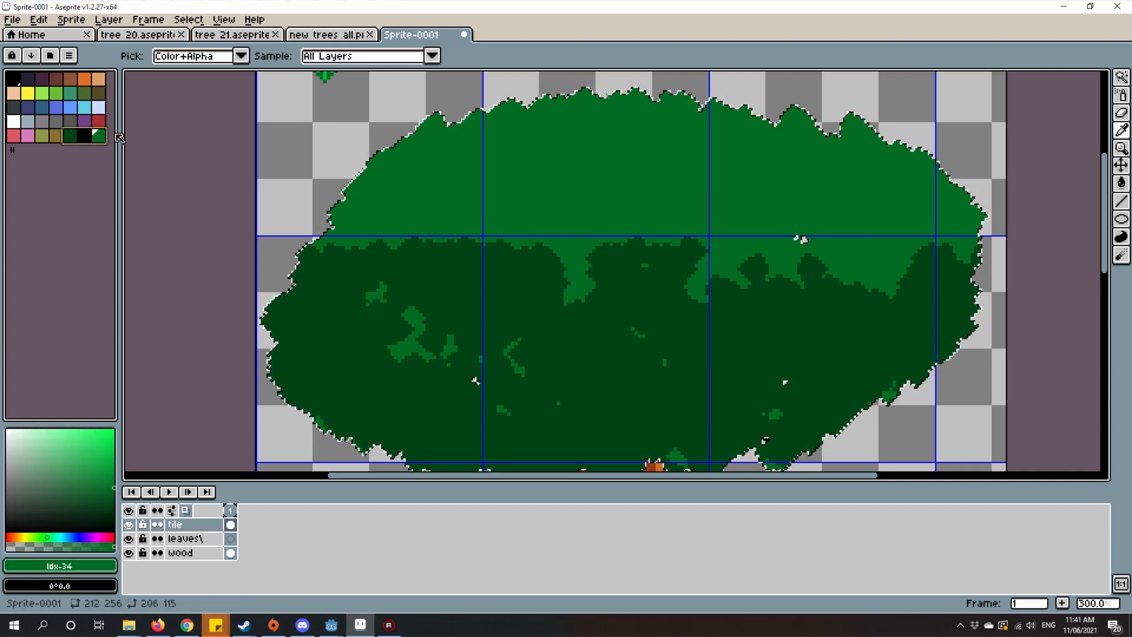
left_click(33, 53)
left_click(62, 88)
left_click(84, 139)
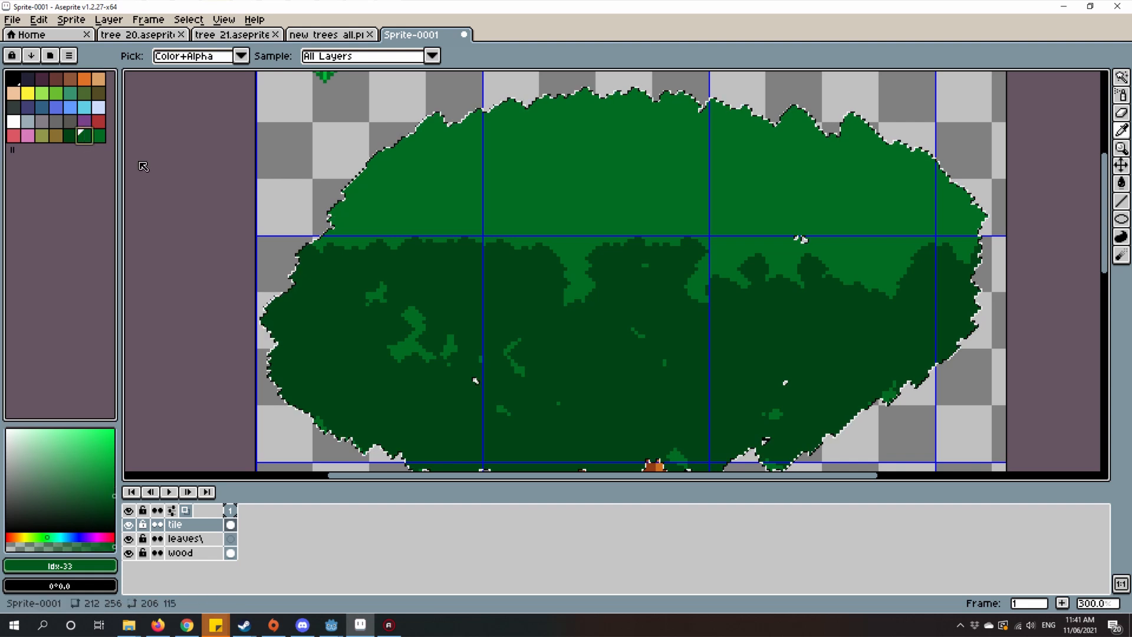
Step: Spray mid-green leaf clusters across most of the selected crown, leaving darker green along the lower edge
mouse_move(533, 248)
left_mouse_down()
mouse_move(536, 168)
mouse_move(551, 247)
left_mouse_up()
key("shift+b")
scroll(551, 248, "down", 1)
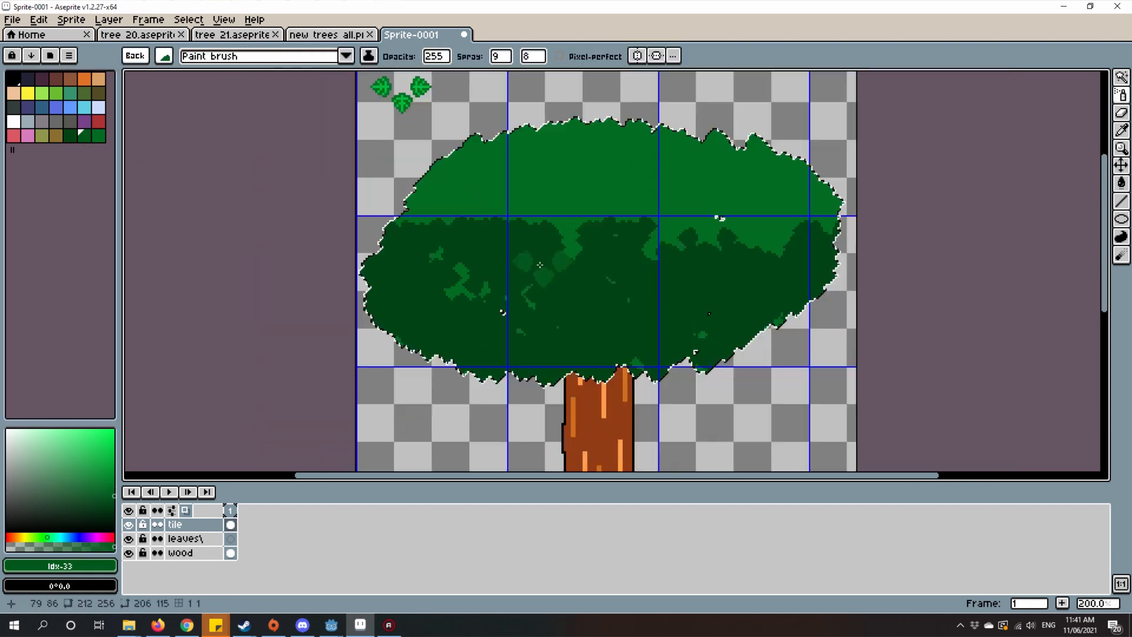
scroll(422, 287, "up", 1)
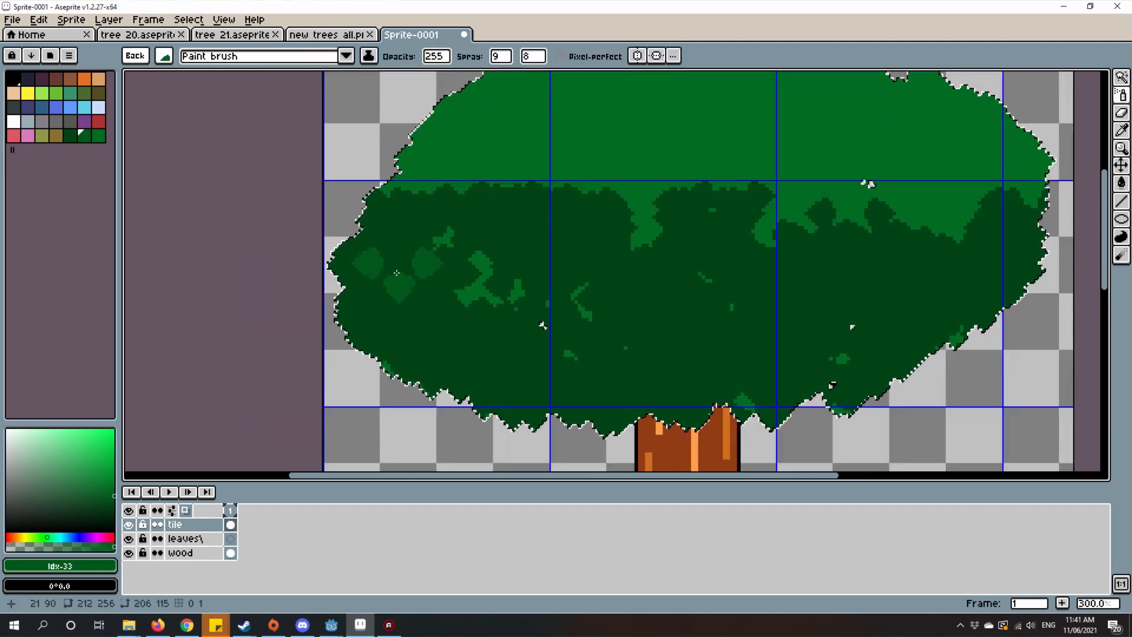
mouse_move(396, 272)
left_mouse_down()
mouse_move(885, 253)
mouse_move(566, 201)
mouse_move(602, 118)
mouse_move(819, 147)
mouse_move(768, 104)
left_mouse_up()
mouse_move(460, 218)
left_mouse_down()
mouse_move(884, 283)
mouse_move(997, 132)
mouse_move(516, 181)
mouse_move(674, 179)
left_mouse_up()
mouse_move(675, 180)
left_mouse_down()
mouse_move(766, 265)
mouse_move(652, 241)
left_mouse_up()
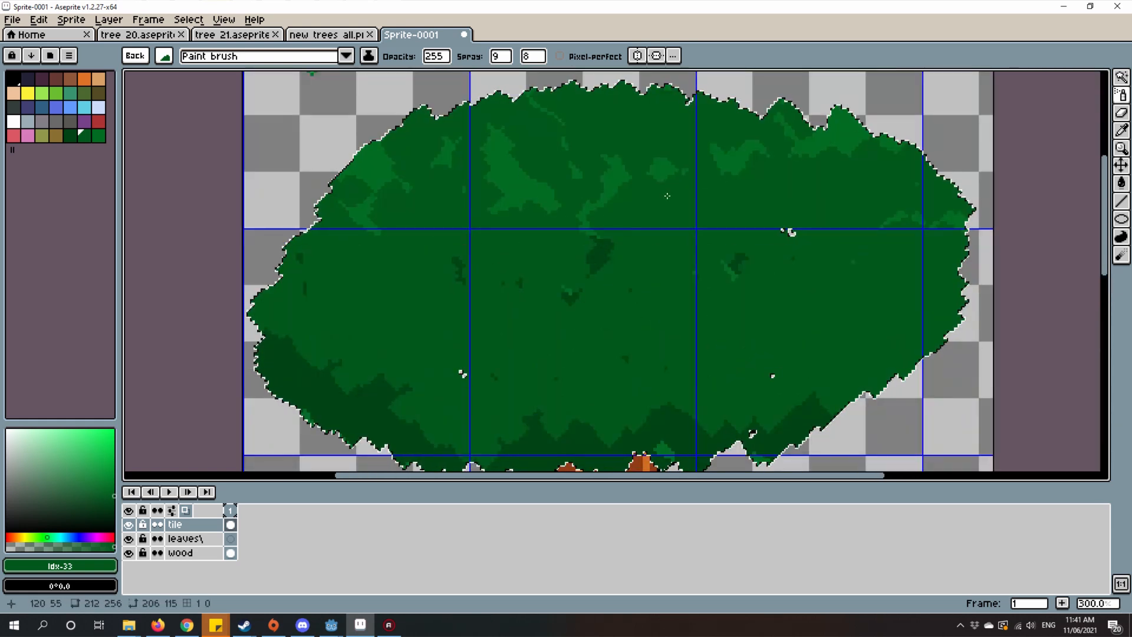
Step: Spray darkest green (Idx-32) clusters over the crown and break them up with mid-green (Idx-33) clusters into scattered shadow patches
left_click(71, 135)
left_click_drag(259, 248, 331, 266)
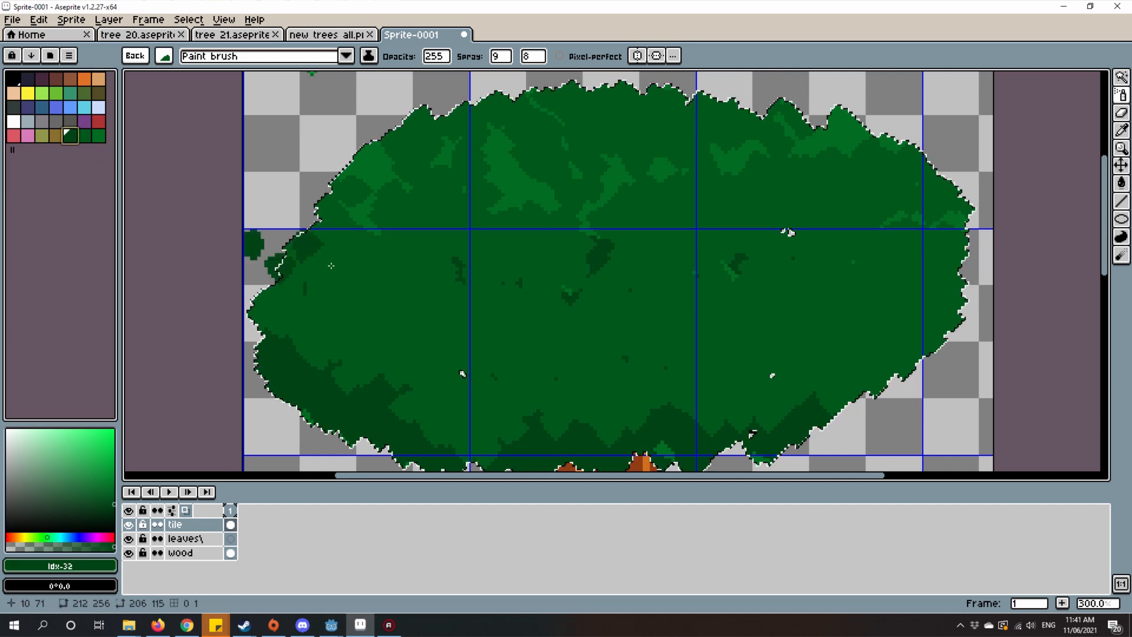
mouse_move(319, 361)
left_mouse_down()
mouse_move(354, 307)
mouse_move(619, 168)
mouse_move(516, 165)
left_mouse_up()
left_click(84, 137)
mouse_move(613, 165)
left_mouse_down()
mouse_move(413, 277)
mouse_move(826, 318)
mouse_move(257, 354)
left_mouse_up()
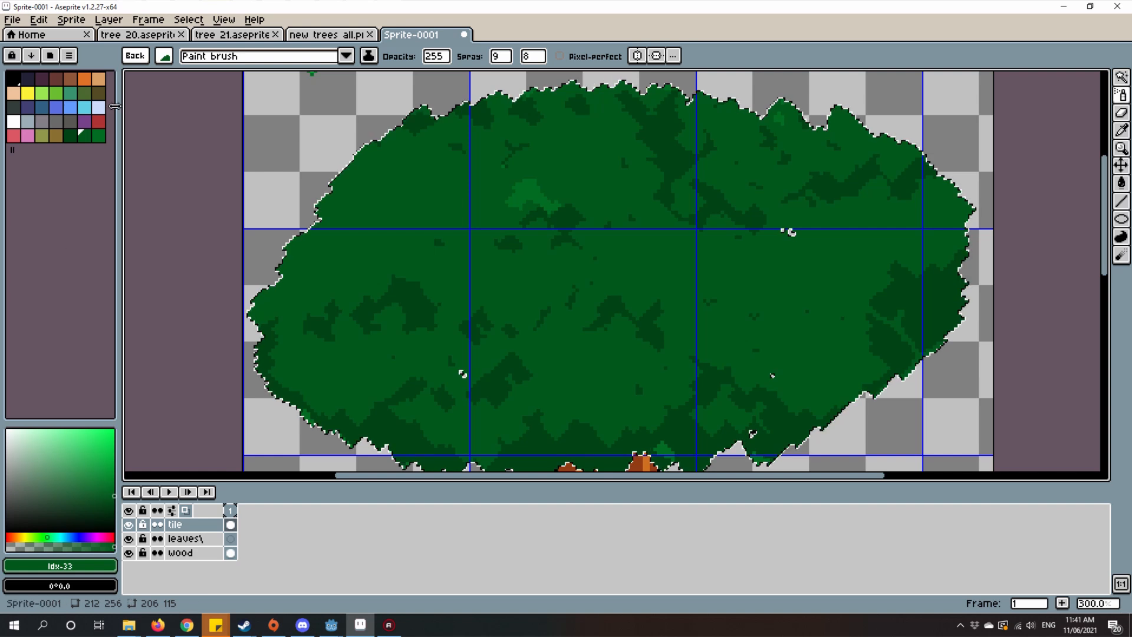
Step: Spray lighter green (Idx-34) leaf clusters over the crown's upper and middle areas, keeping darker shades along the lower and right edges
left_click(98, 140)
mouse_move(507, 336)
left_mouse_down()
mouse_move(561, 343)
mouse_move(530, 266)
mouse_move(588, 183)
mouse_move(437, 194)
mouse_move(353, 302)
mouse_move(552, 323)
left_mouse_up()
scroll(702, 295, "down", 2)
scroll(761, 292, "up", 2)
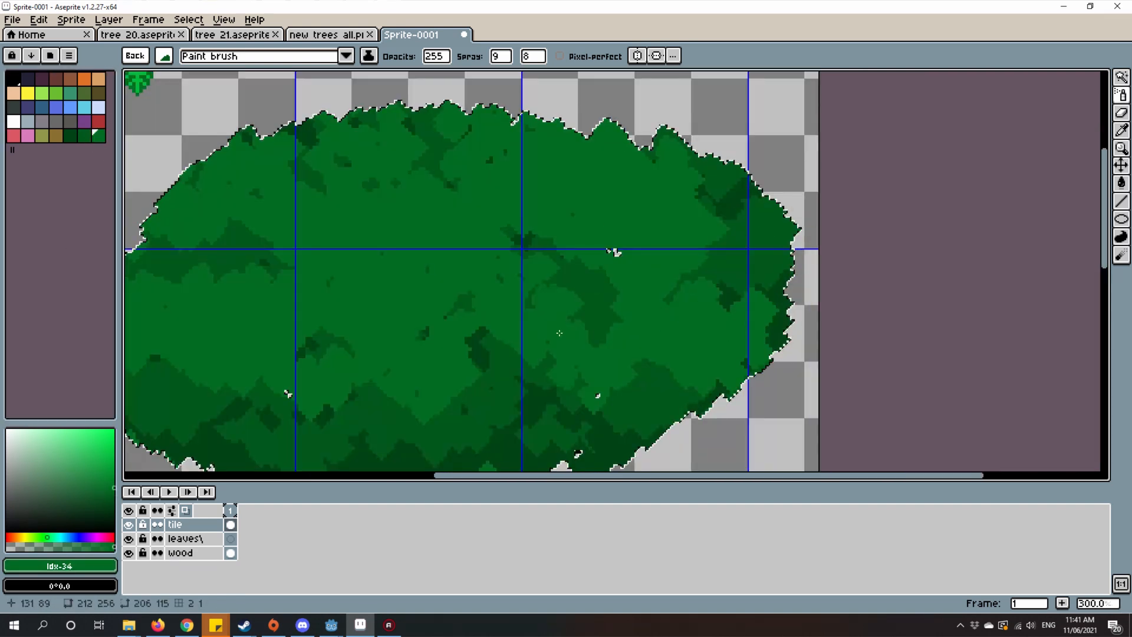
left_click_drag(657, 302, 811, 257)
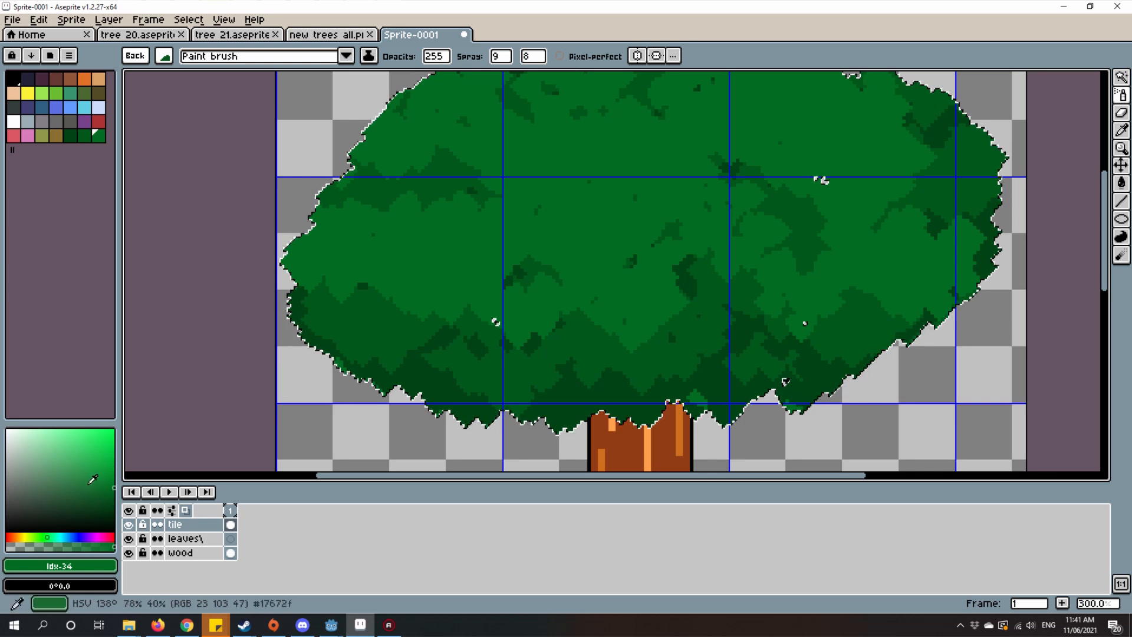
Step: Set the foreground colour to brighter green HSV 138, 100, 56 and add it to the palette
left_click(114, 474)
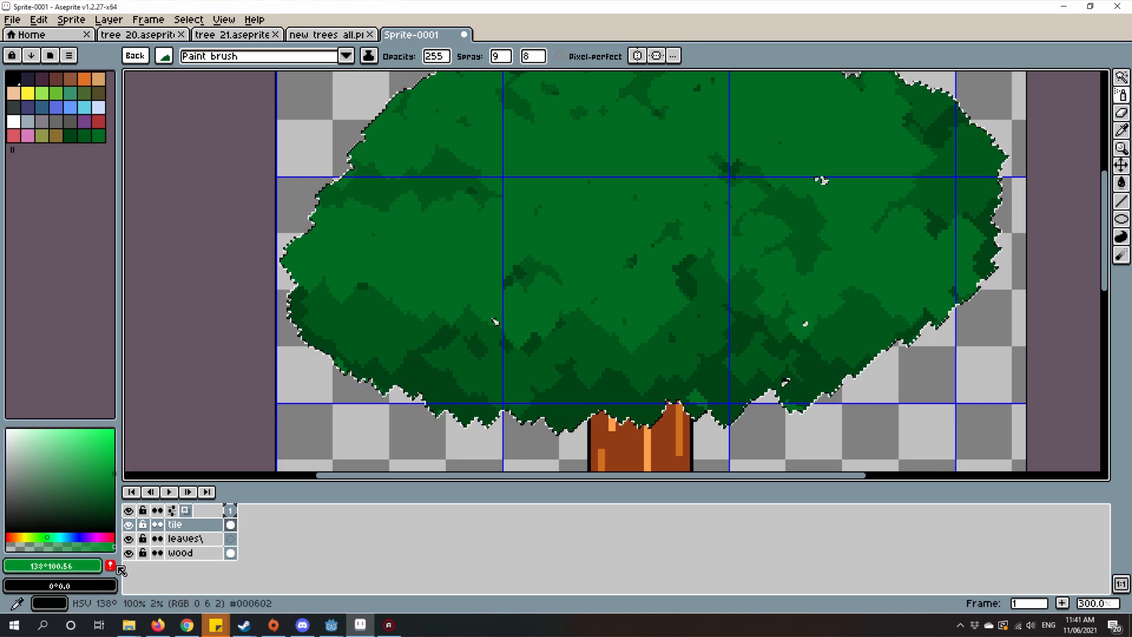
scroll(531, 260, "down", 1)
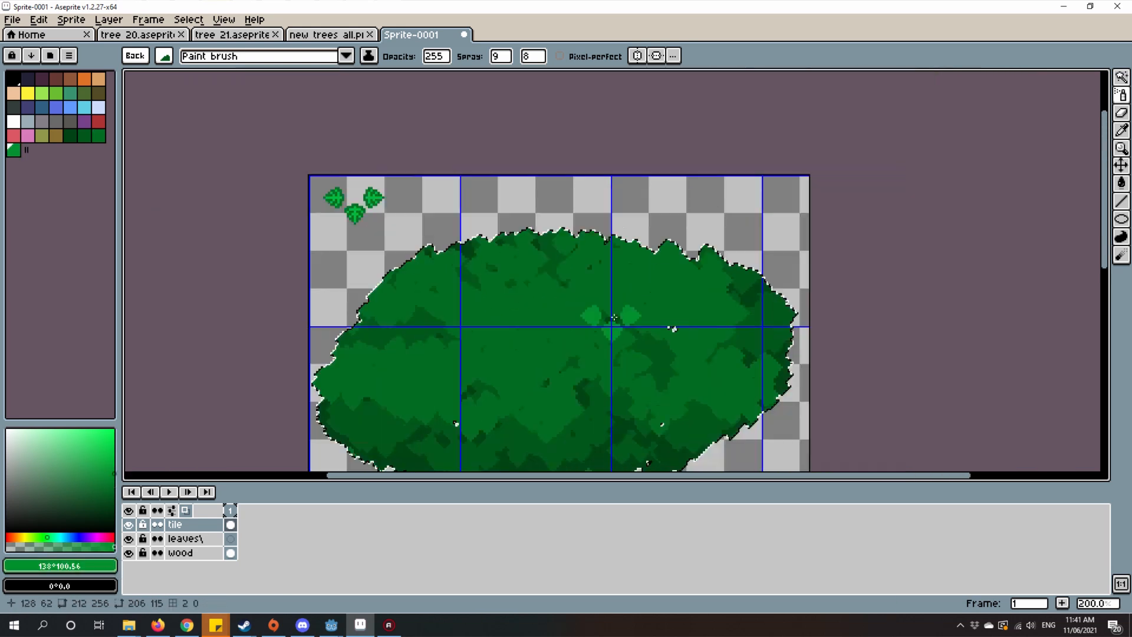
left_click_drag(590, 319, 629, 282)
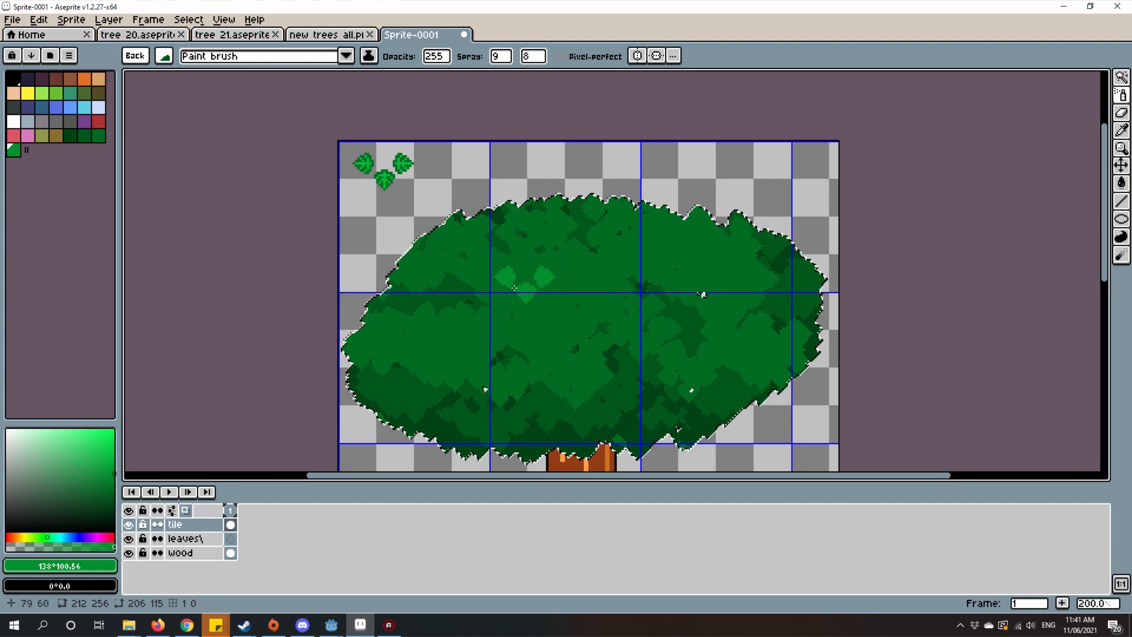
Step: Move the brighter green to palette slot 36, fill the gap with a gradient from Idx-34, and pick the in-between green #007e26
left_click(26, 150)
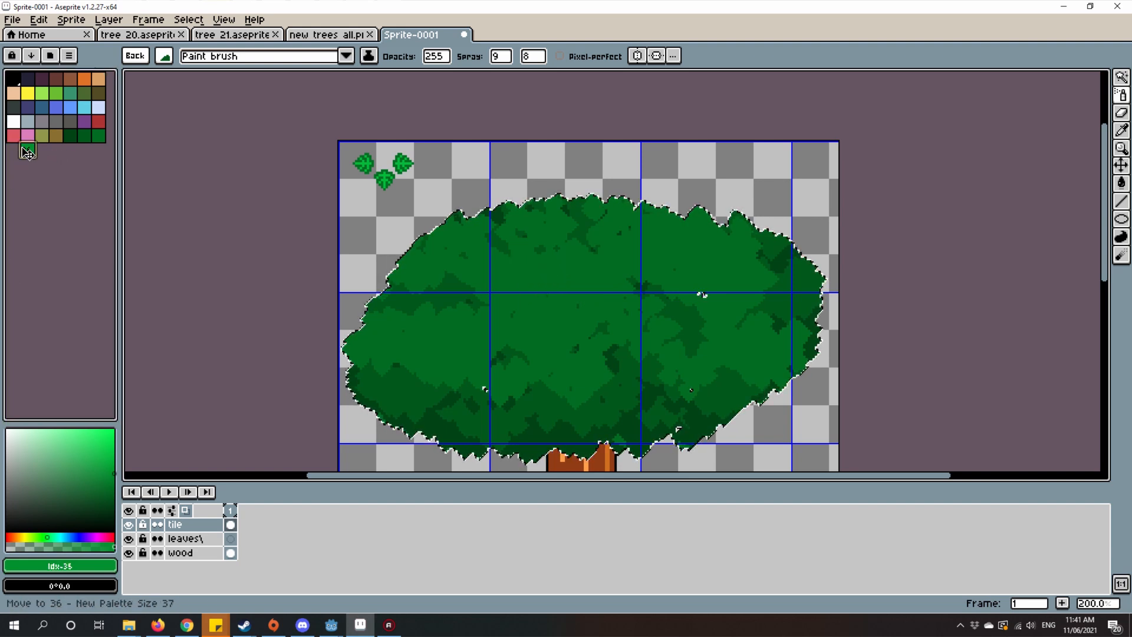
scroll(607, 304, "up", 3)
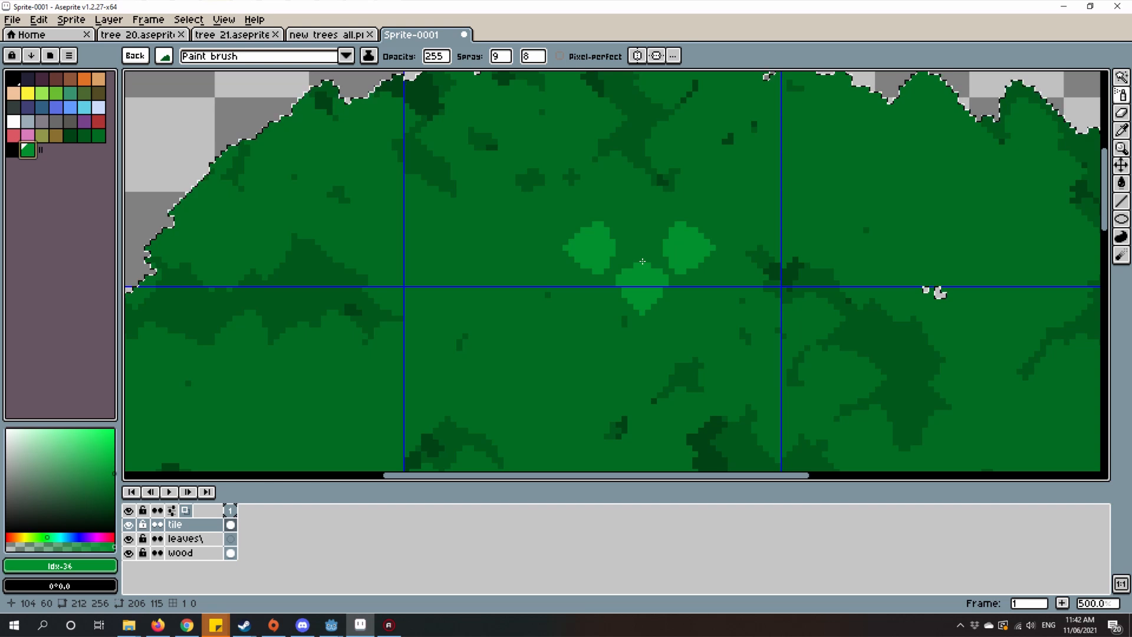
scroll(759, 265, "down", 3)
scroll(872, 285, "up", 2)
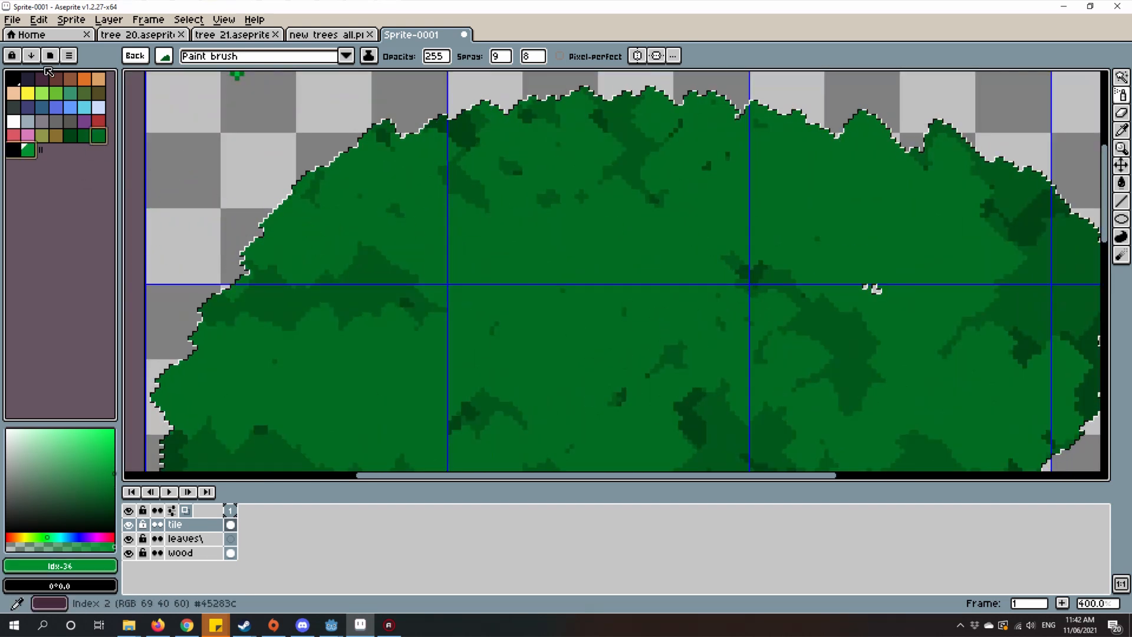
left_click(31, 56)
left_click(43, 88)
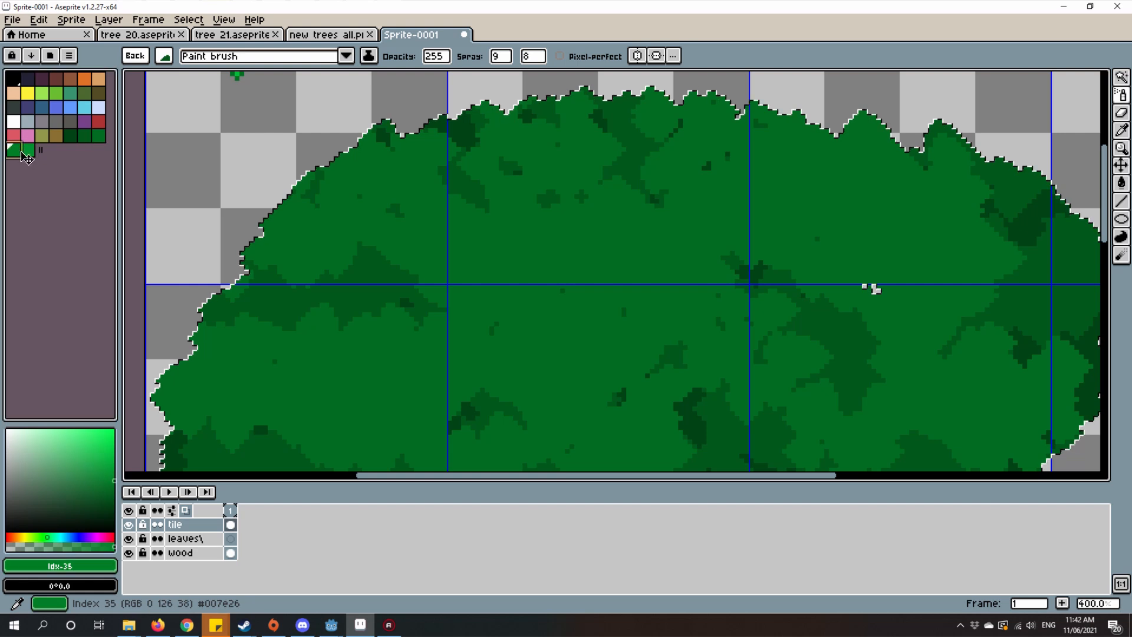
Step: Spray #007e26 leaf clusters across the middle of the crown
scroll(433, 168, "down", 1)
mouse_move(472, 301)
left_mouse_down()
mouse_move(516, 272)
mouse_move(342, 306)
mouse_move(635, 315)
mouse_move(713, 340)
mouse_move(480, 220)
mouse_move(521, 248)
left_mouse_up()
scroll(649, 248, "down", 2)
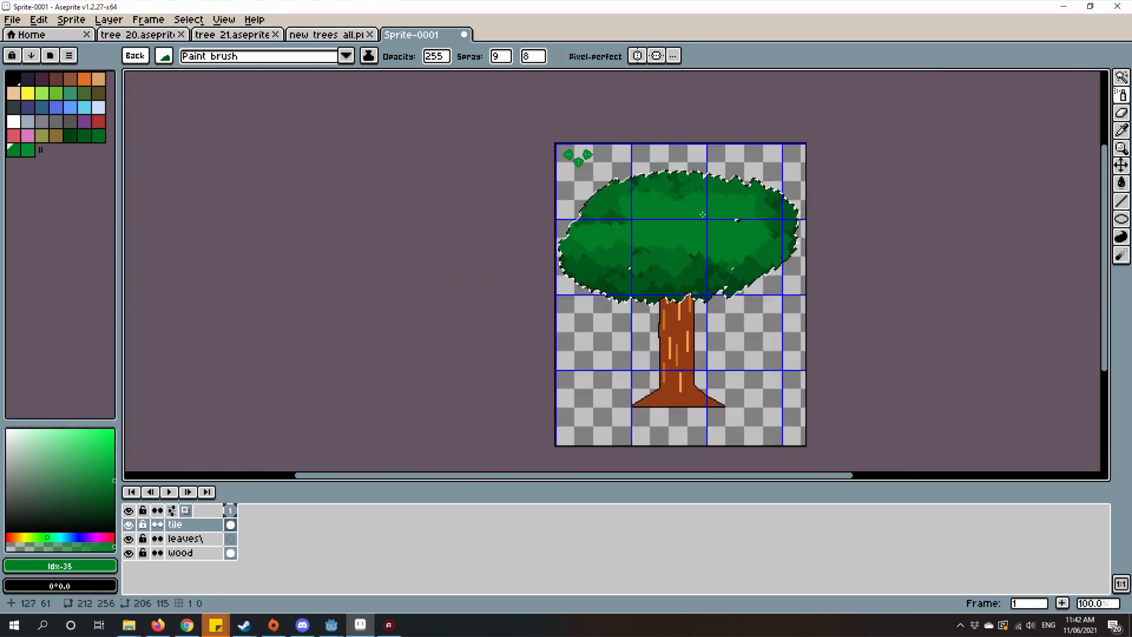
scroll(649, 254, "up", 1)
scroll(647, 260, "up", 1)
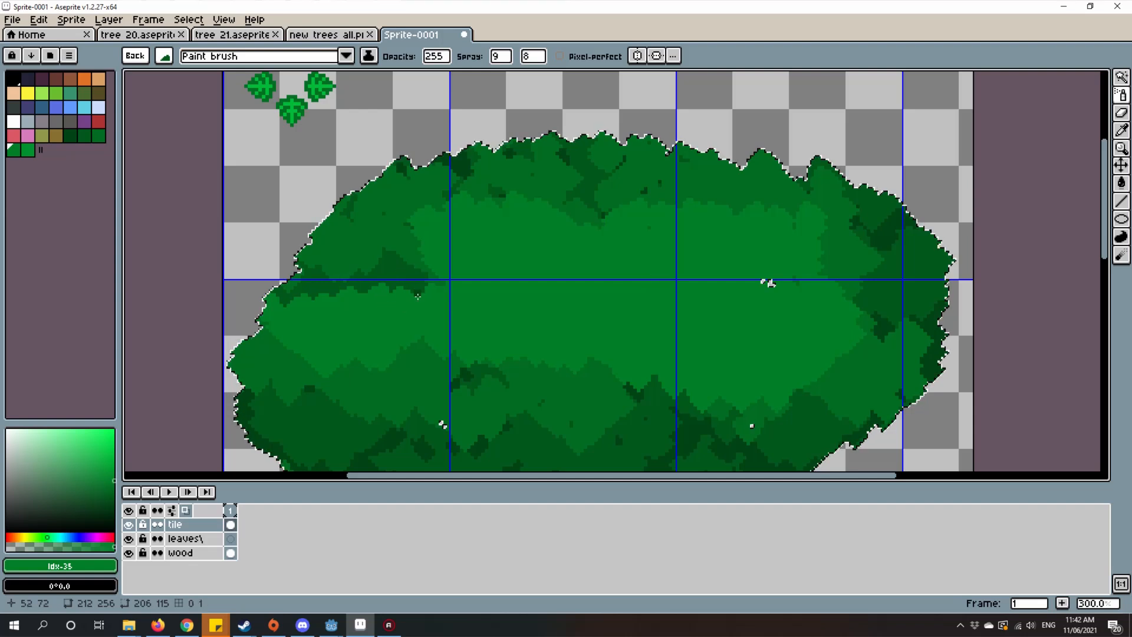
Step: Spray bright green #00902c leaf clusters over the crown's upper and central area as highlights
left_click(28, 151)
mouse_move(664, 237)
left_mouse_down()
mouse_move(671, 315)
mouse_move(739, 286)
mouse_move(524, 265)
mouse_move(464, 318)
mouse_move(563, 282)
mouse_move(777, 267)
mouse_move(718, 210)
mouse_move(463, 198)
mouse_move(429, 243)
mouse_move(467, 316)
mouse_move(857, 320)
mouse_move(838, 266)
left_mouse_up()
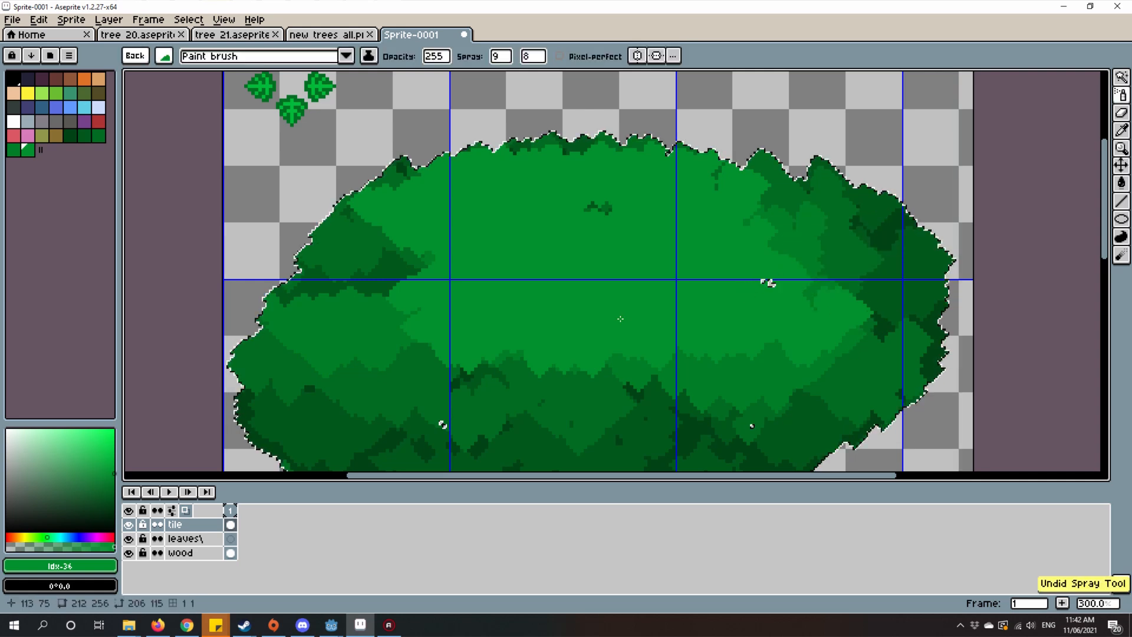
scroll(804, 268, "down", 2)
scroll(789, 273, "up", 3)
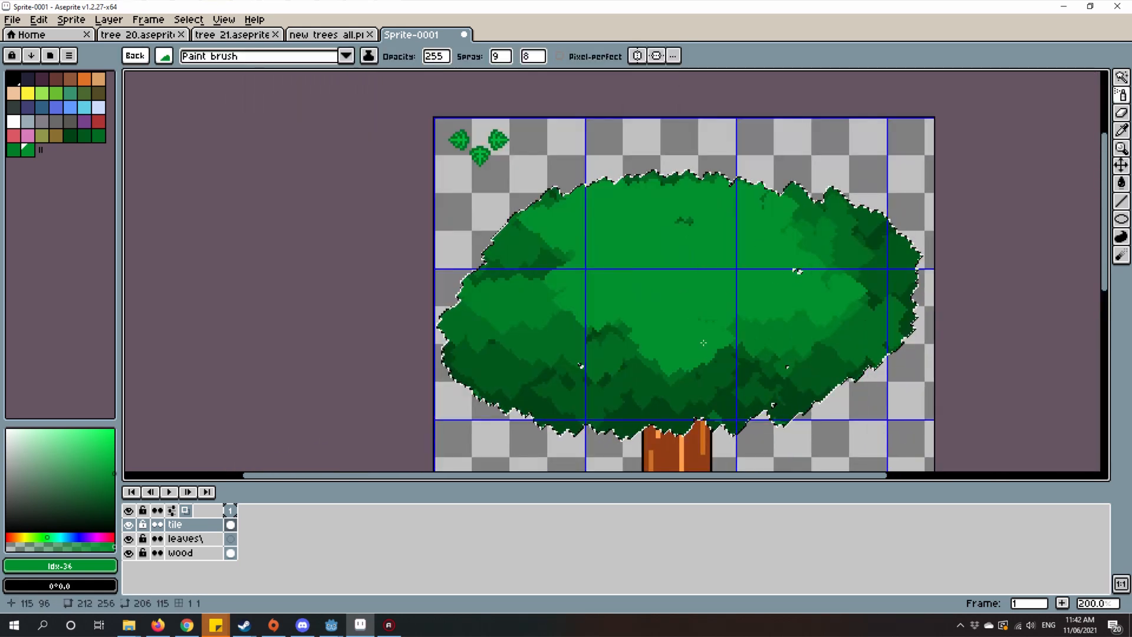
scroll(765, 287, "down", 3)
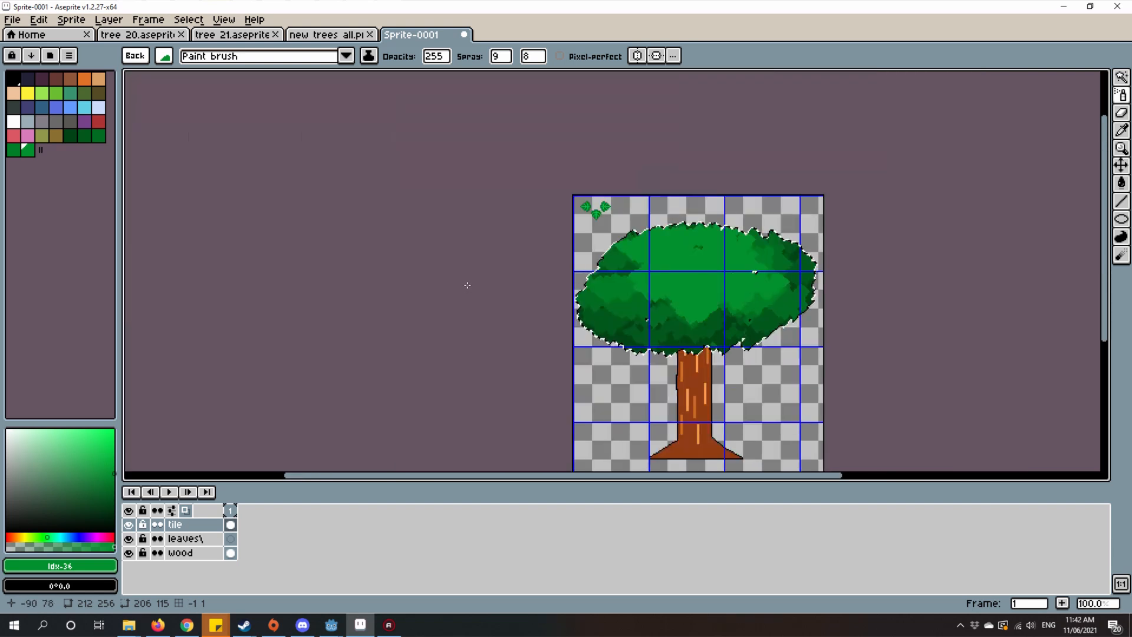
scroll(808, 250, "up", 2)
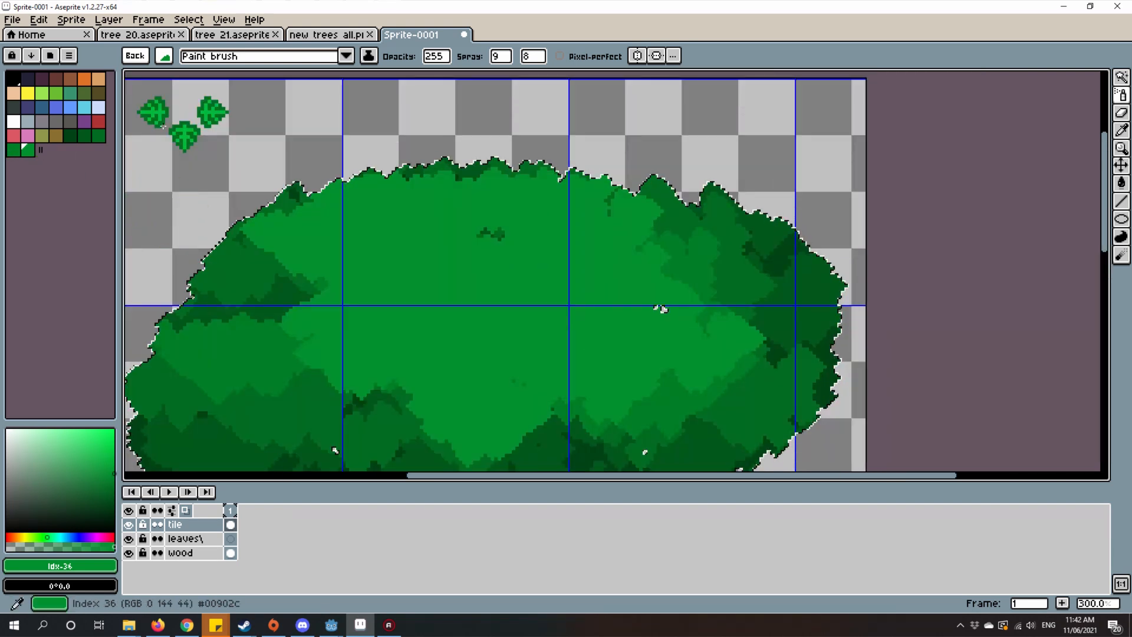
Step: Set the spray speed to 6 and spray #007e26 clusters over the bright central highlights to tone them down
left_click(13, 149)
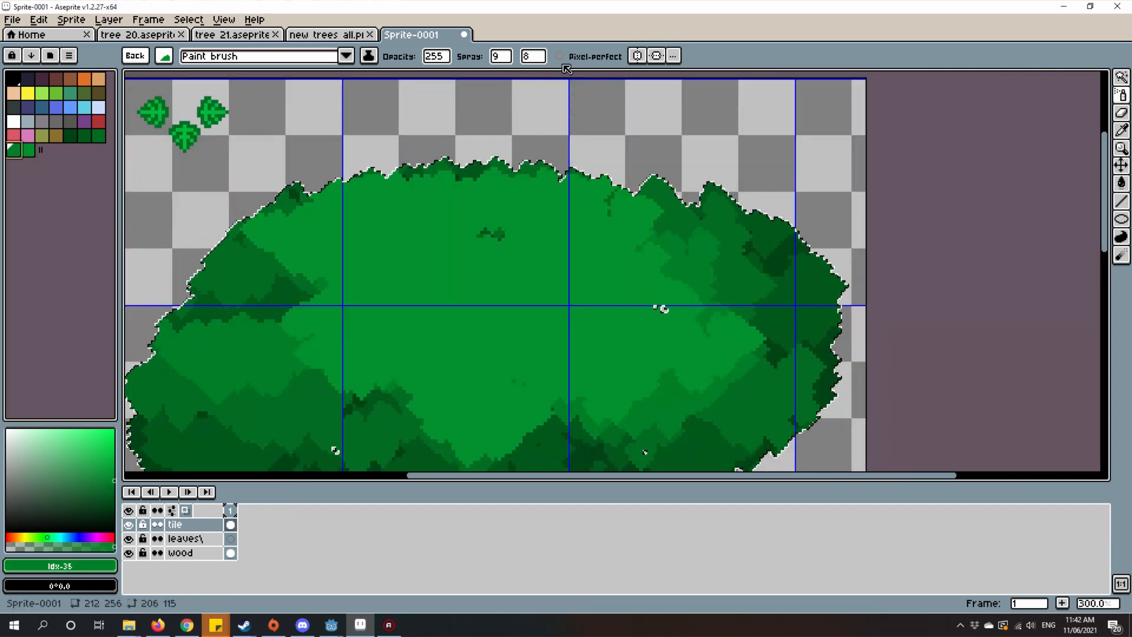
left_click(545, 58)
left_click(533, 77)
mouse_move(422, 383)
left_mouse_down()
mouse_move(651, 364)
mouse_move(427, 333)
mouse_move(449, 303)
mouse_move(426, 244)
left_mouse_up()
left_click_drag(480, 273, 563, 262)
left_click_drag(519, 260, 283, 298)
Step: Rebuild the highlights by spraying bright green #00902c clusters over the crown's upper and central area
left_click(26, 155)
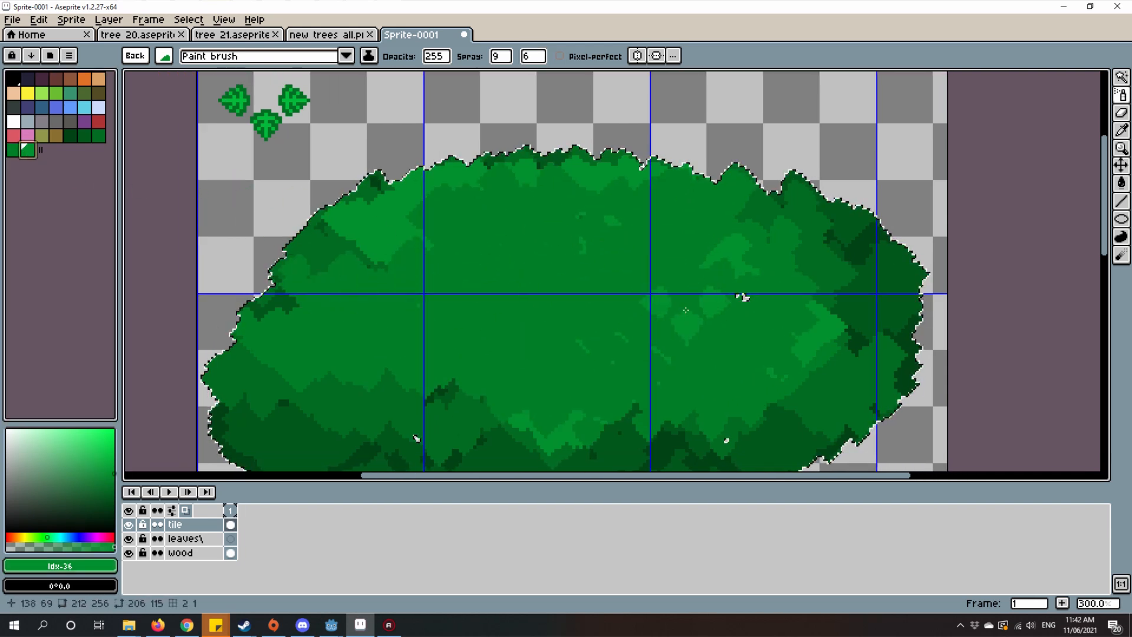
mouse_move(483, 353)
left_mouse_down()
mouse_move(678, 266)
mouse_move(345, 294)
left_mouse_up()
left_click_drag(577, 360, 696, 361)
scroll(704, 351, "down", 3)
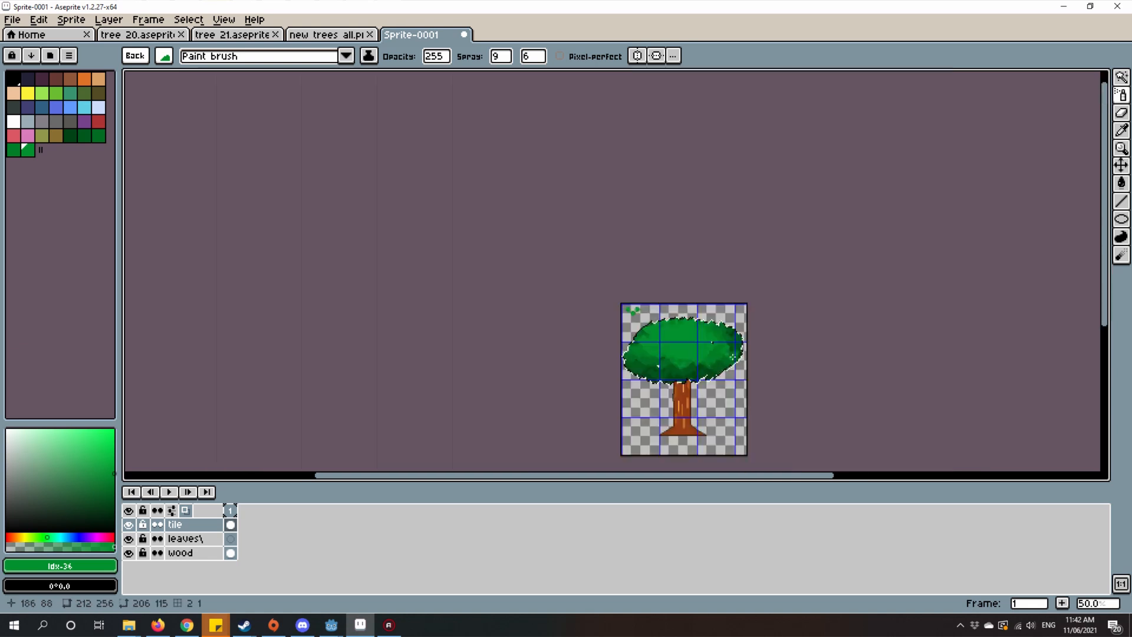
scroll(710, 373, "up", 2)
left_click_drag(630, 262, 752, 307)
scroll(702, 238, "down", 1)
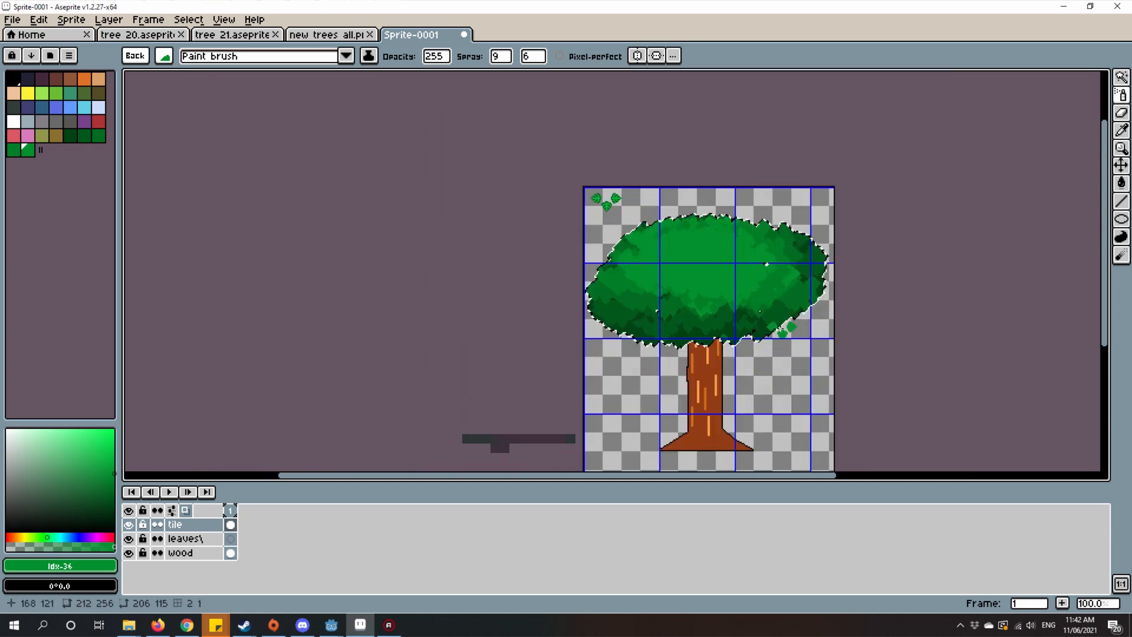
left_click_drag(705, 255, 774, 298)
scroll(844, 346, "up", 2)
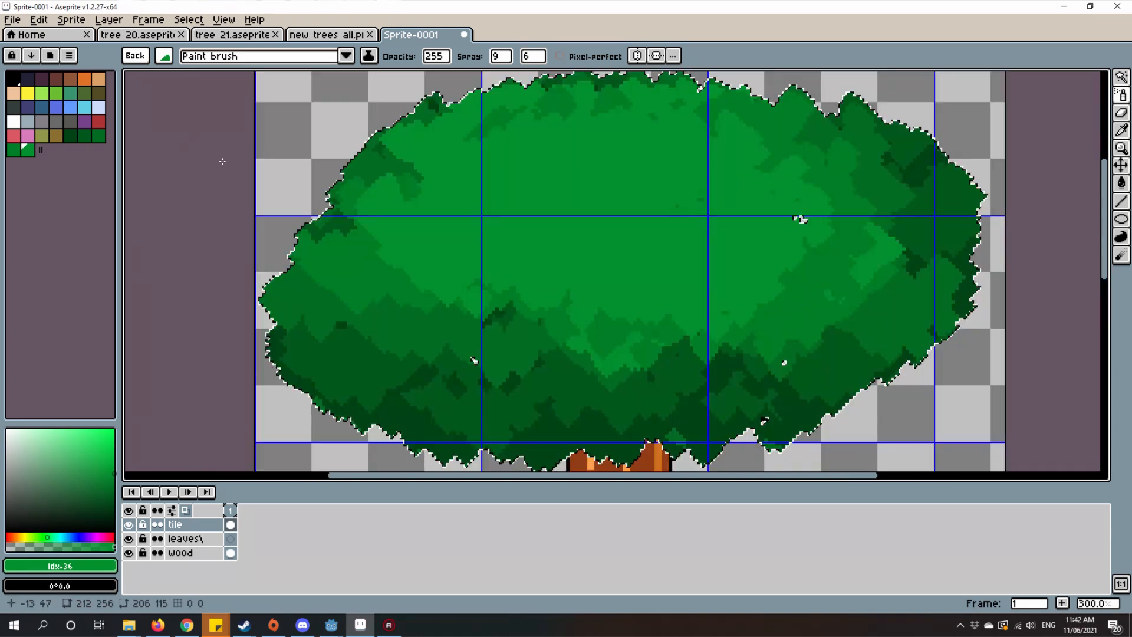
left_click_drag(283, 177, 357, 294)
left_click(38, 19)
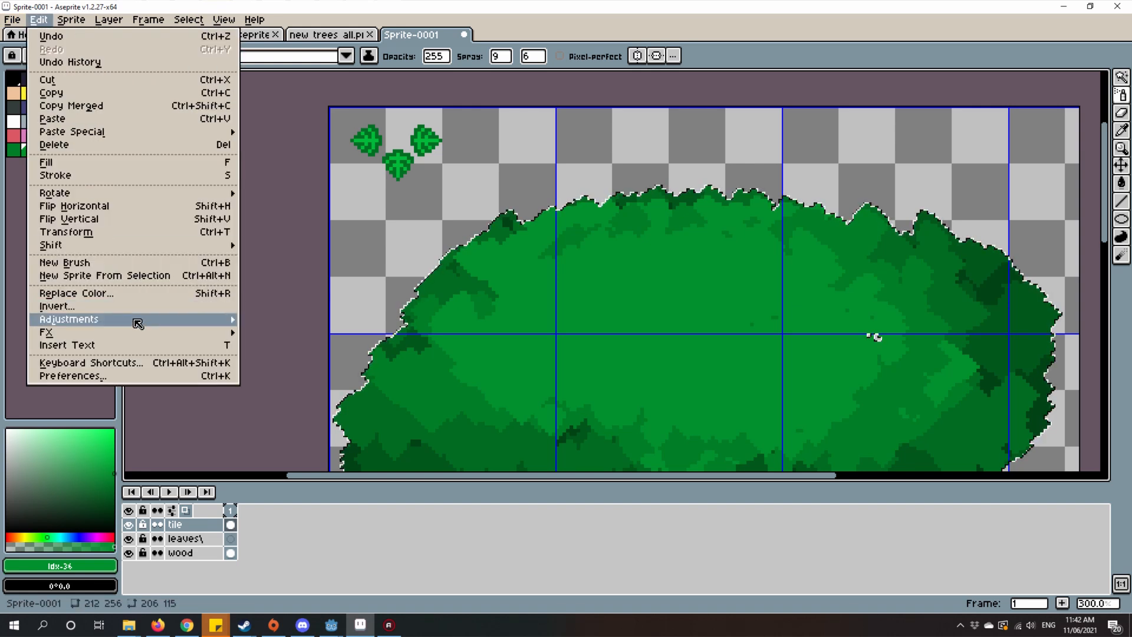
mouse_move(152, 332)
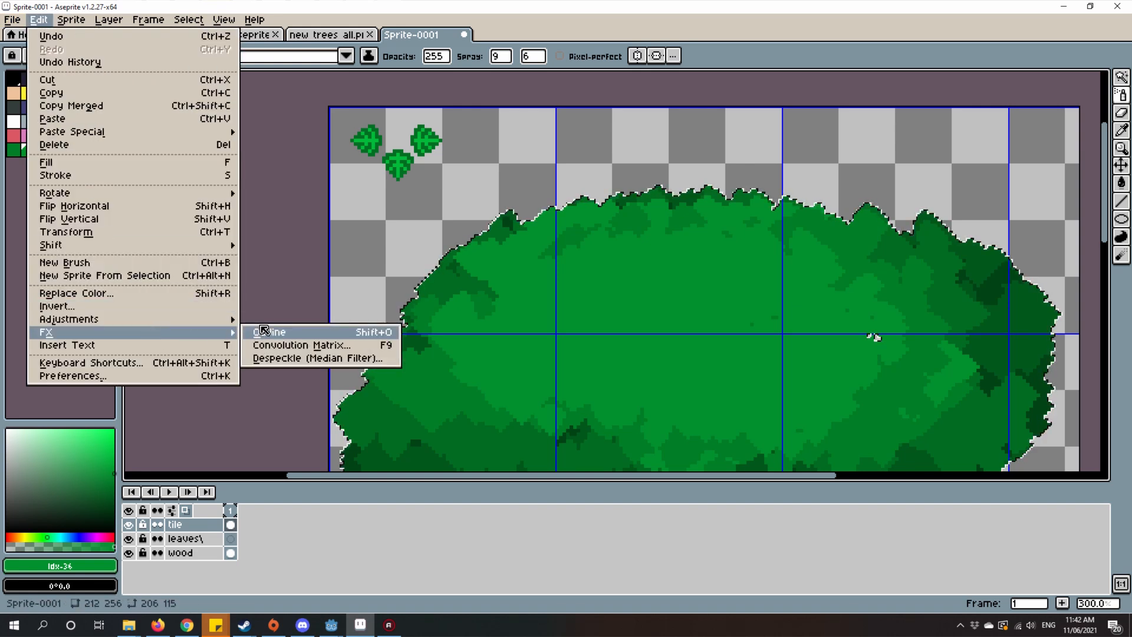
left_click(269, 332)
left_click(843, 260)
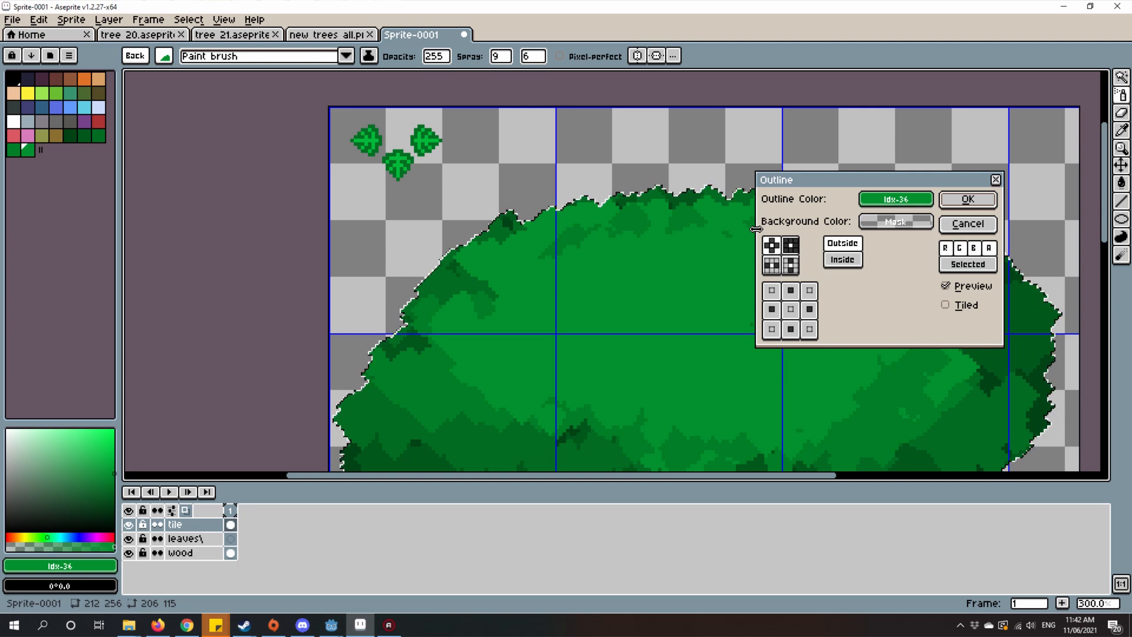
left_click(865, 223)
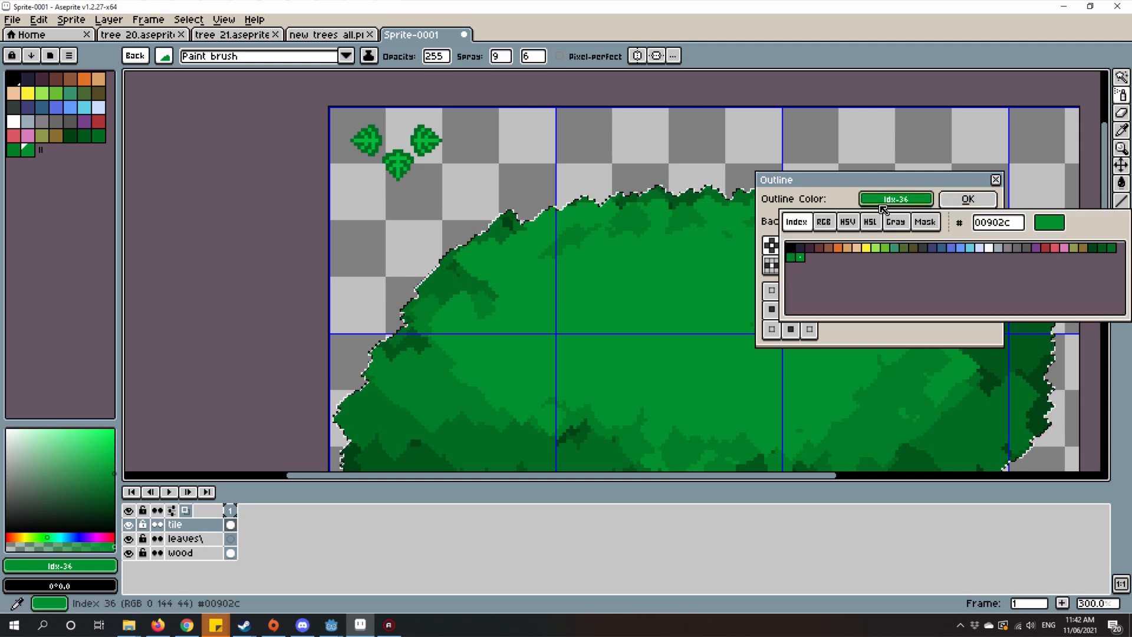
left_click(790, 247)
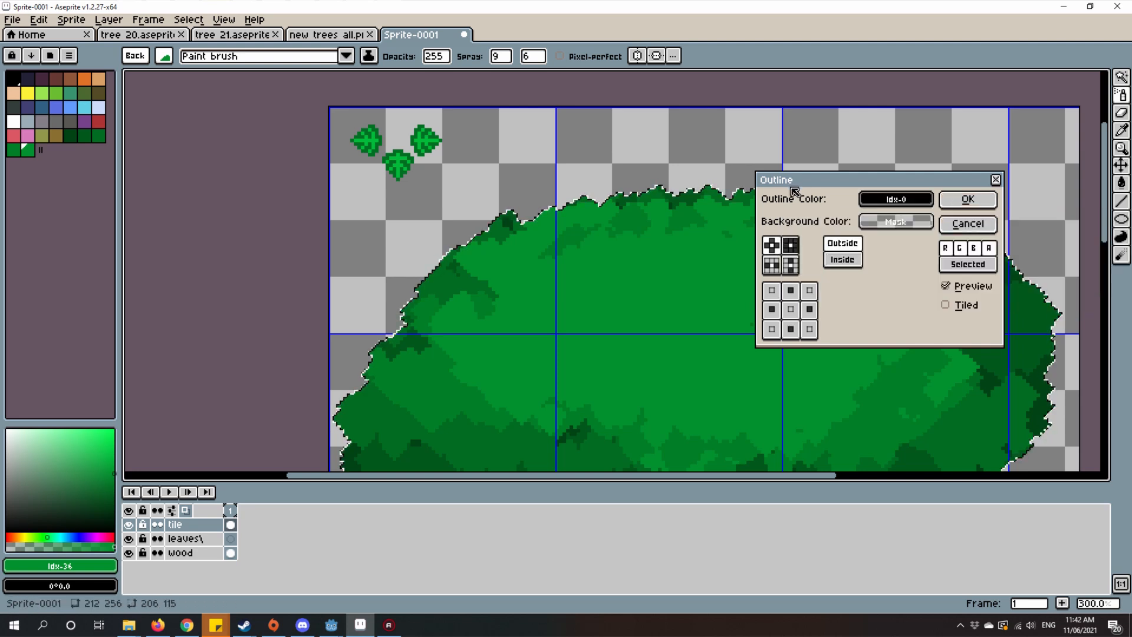
key("Escape")
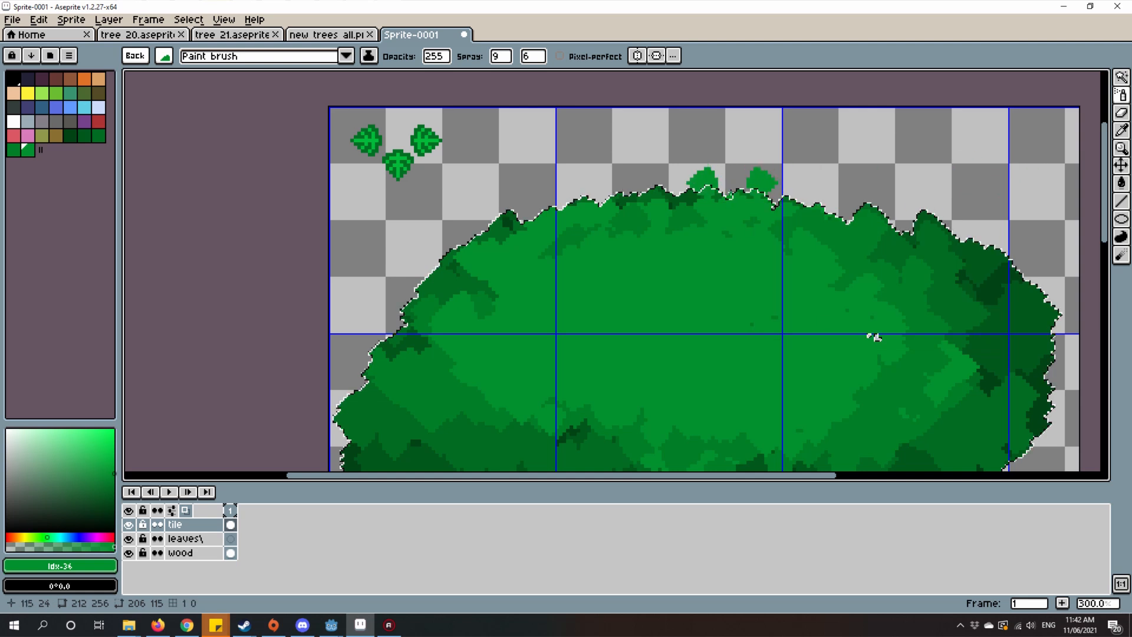
Step: Clear the crown selection, marquee-select the three sample leaves in the canvas corner, and delete them from the tile layer
left_click(231, 539)
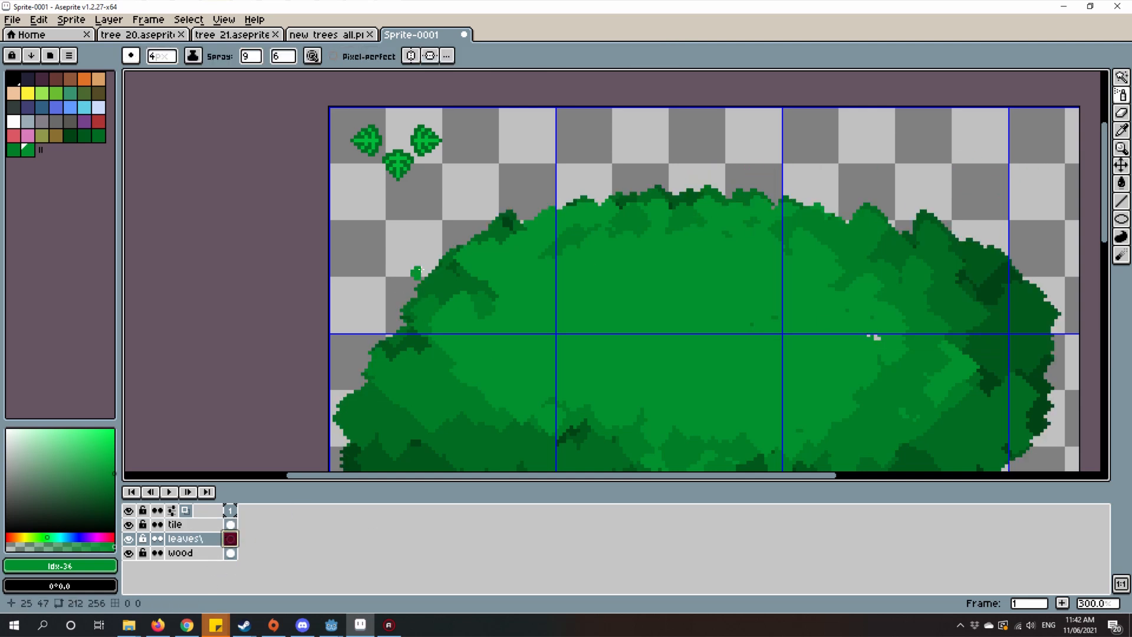
left_click_drag(432, 270, 482, 340)
left_click_drag(396, 347, 443, 389)
scroll(504, 281, "up", 2)
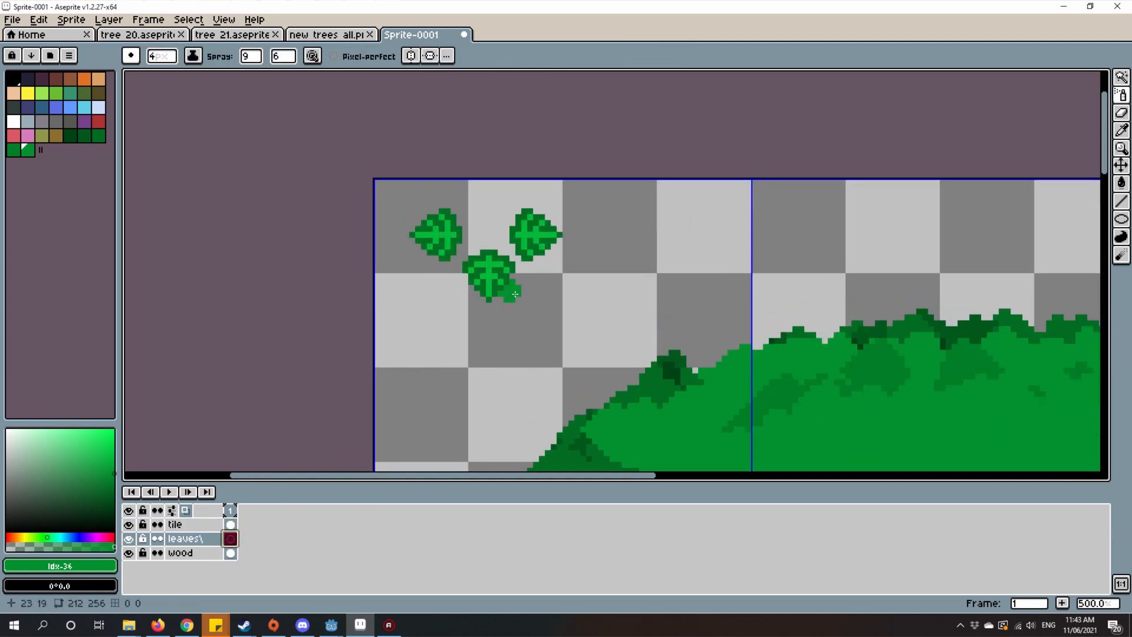
left_click(1122, 76)
left_click(1041, 78)
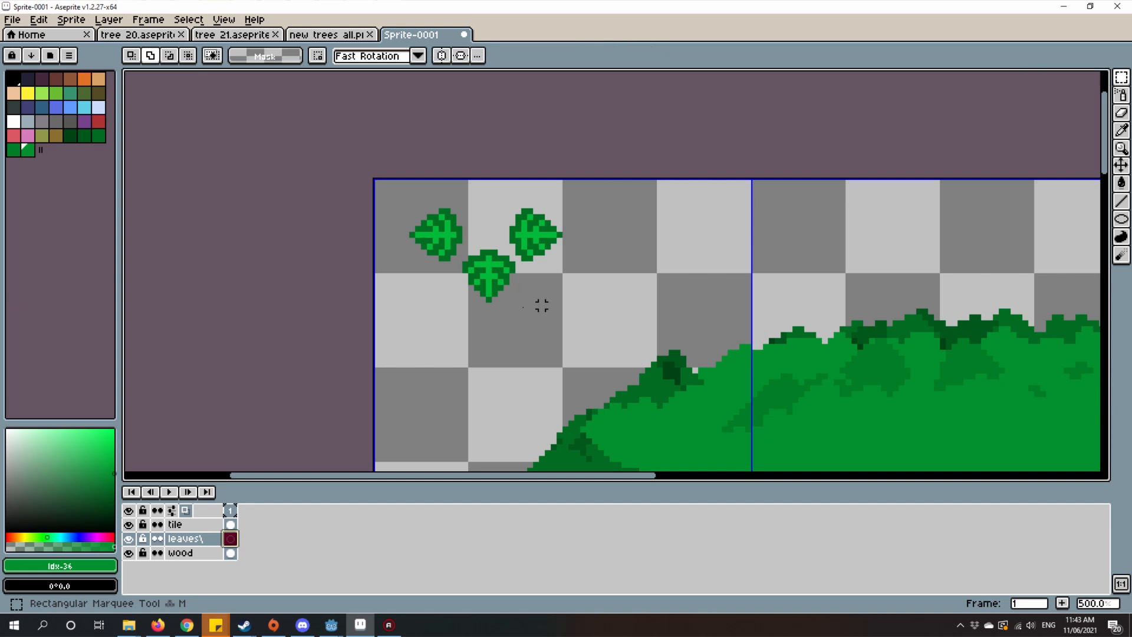
left_click_drag(595, 298, 359, 143)
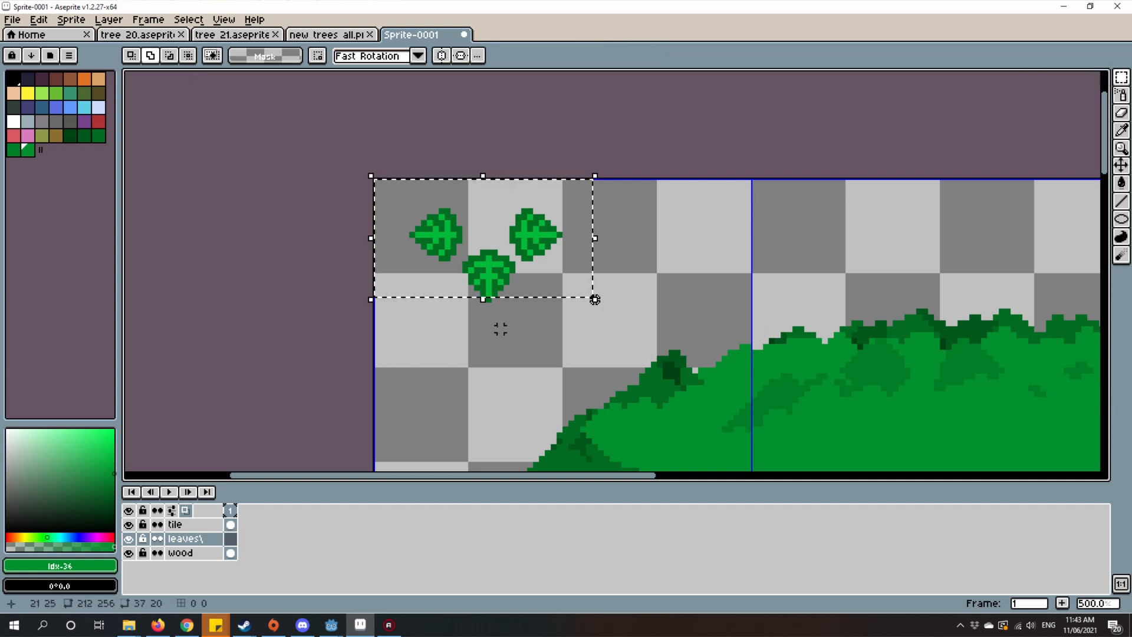
left_click_drag(497, 328, 450, 222)
scroll(469, 255, "down", 4)
scroll(498, 271, "up", 1)
scroll(550, 317, "up", 1)
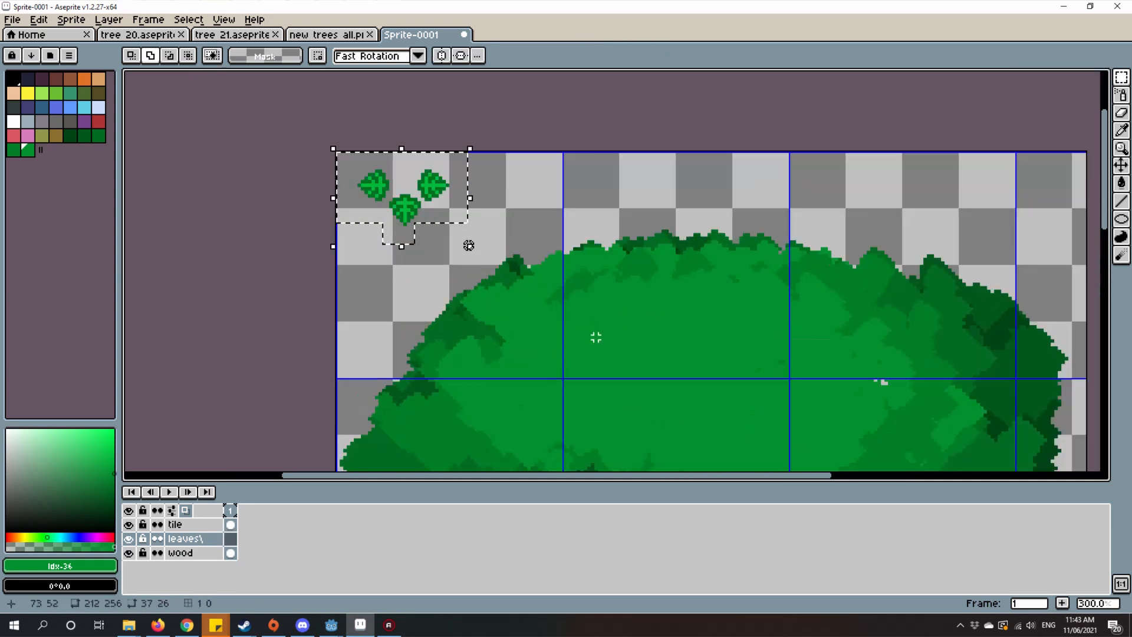
left_click_drag(597, 336, 639, 348)
left_click_drag(448, 250, 547, 311)
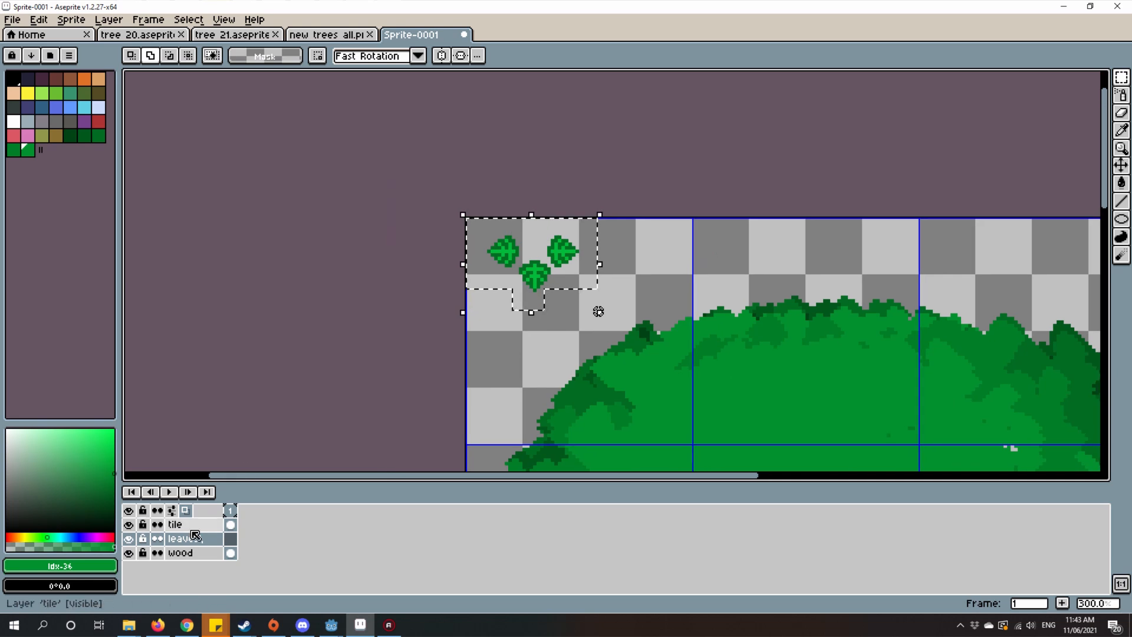
left_click(176, 525)
key("Delete")
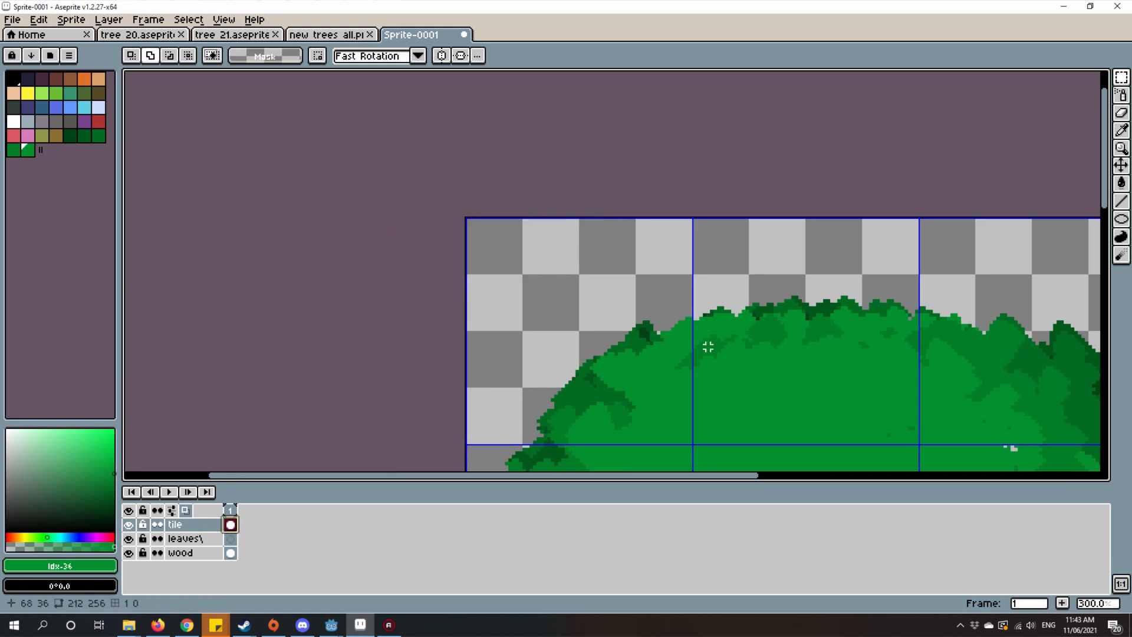
Step: Select the transparent area around the crown with the Magic Wand and apply a black (index 0) outside outline to the crown
scroll(625, 266, "down", 2)
left_click_drag(707, 348, 595, 214)
scroll(616, 265, "up", 1)
scroll(595, 213, "down", 1)
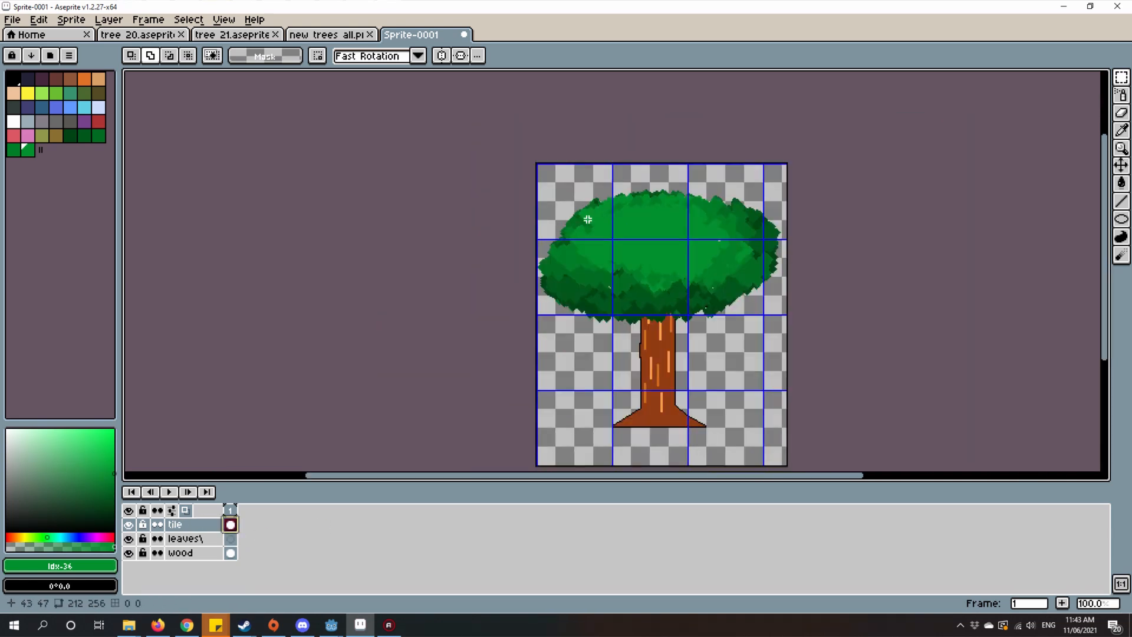
left_click_drag(618, 264, 558, 301)
scroll(557, 301, "up", 2)
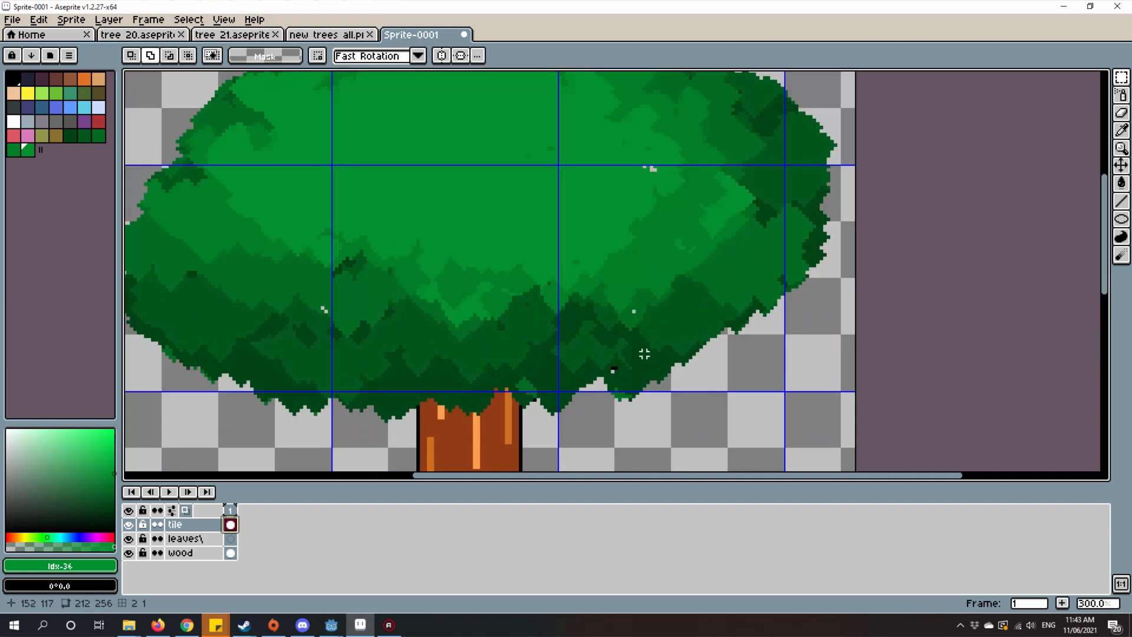
scroll(732, 326, "down", 1)
key("w")
left_click(834, 392)
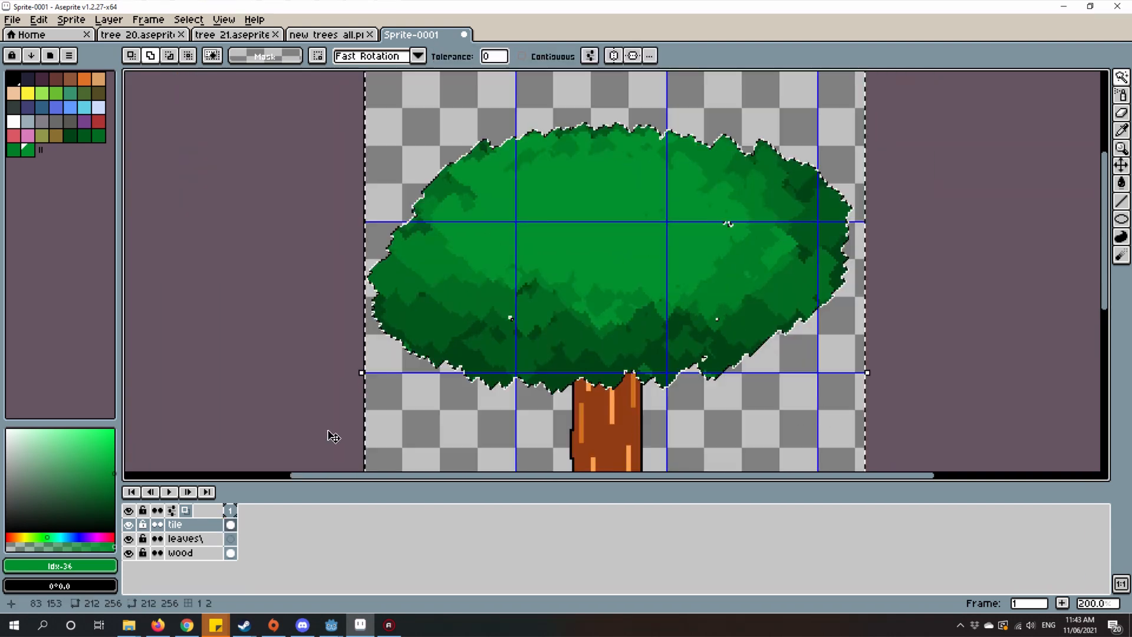
left_click(39, 20)
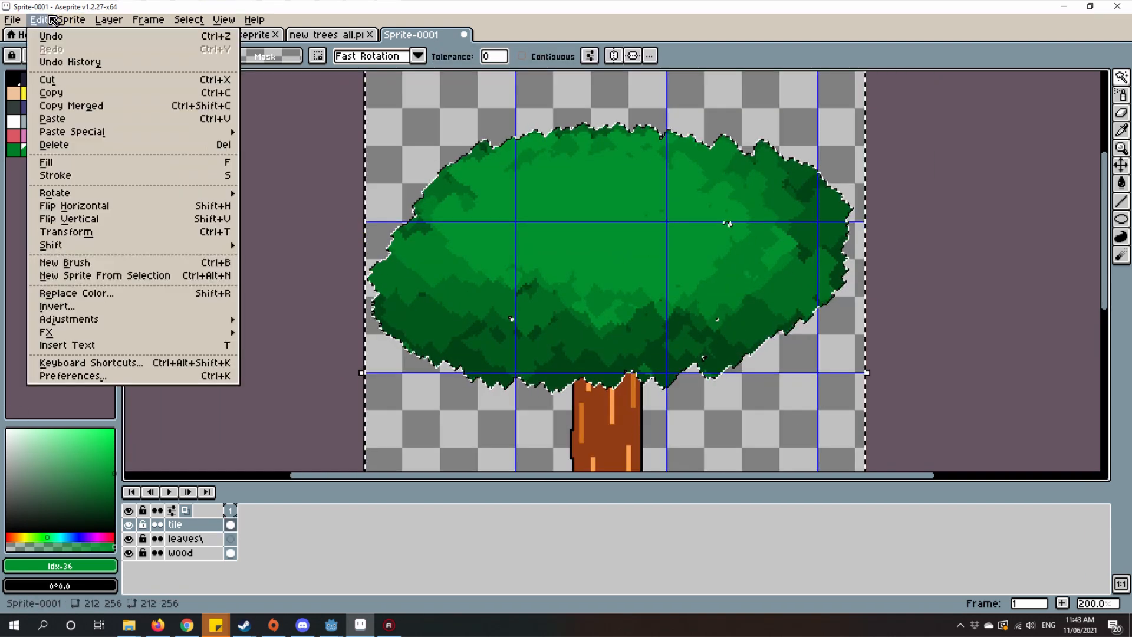
mouse_move(142, 336)
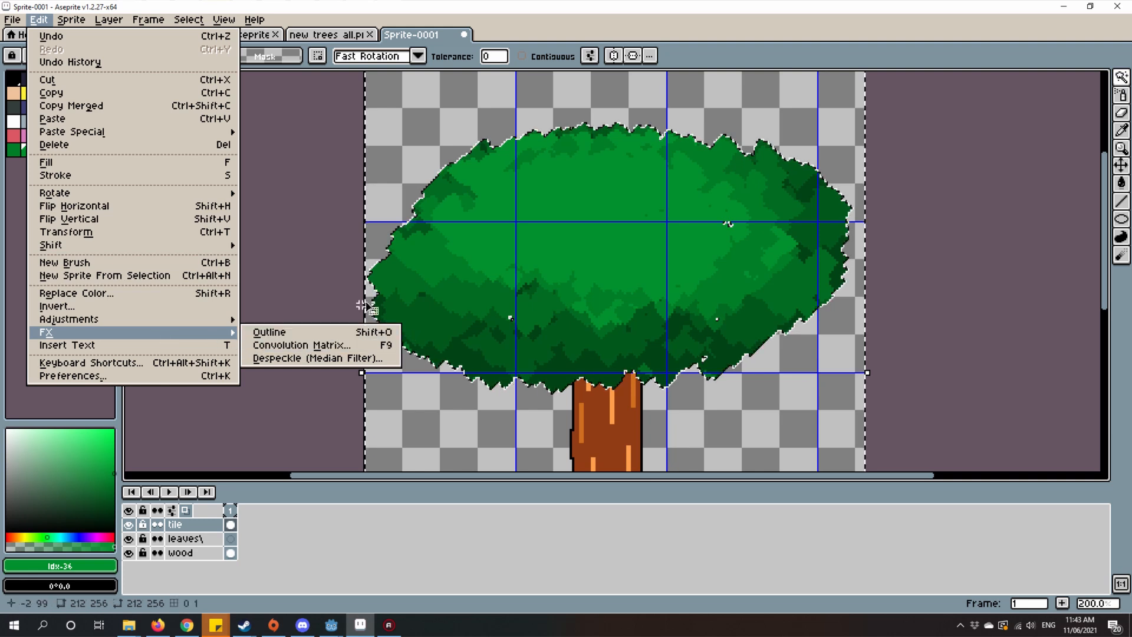
left_click(362, 334)
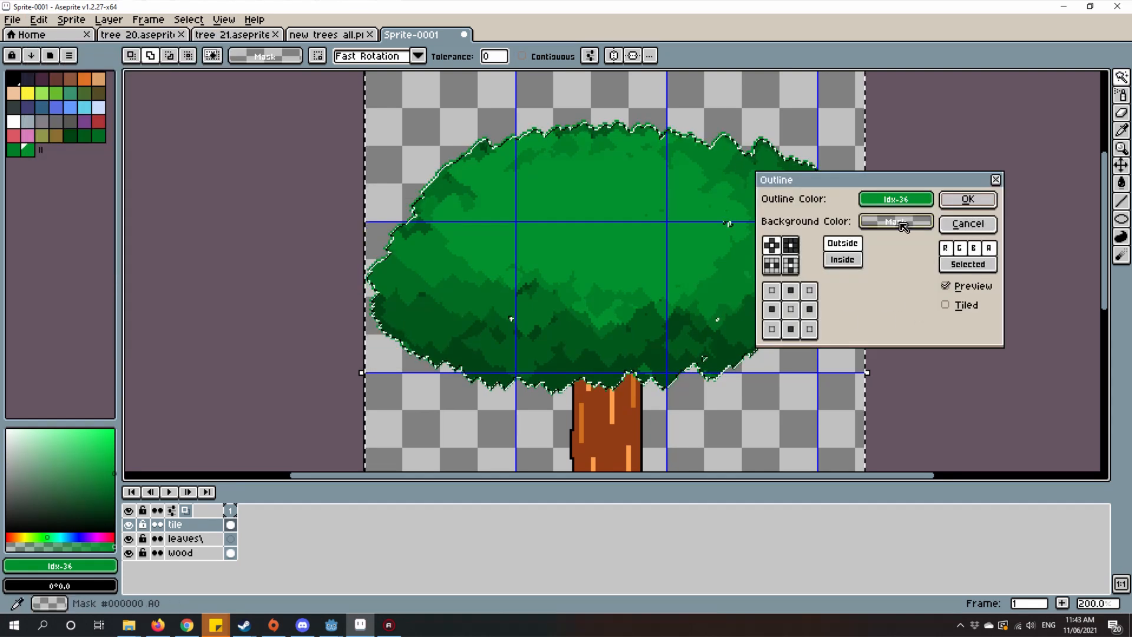
left_click(896, 199)
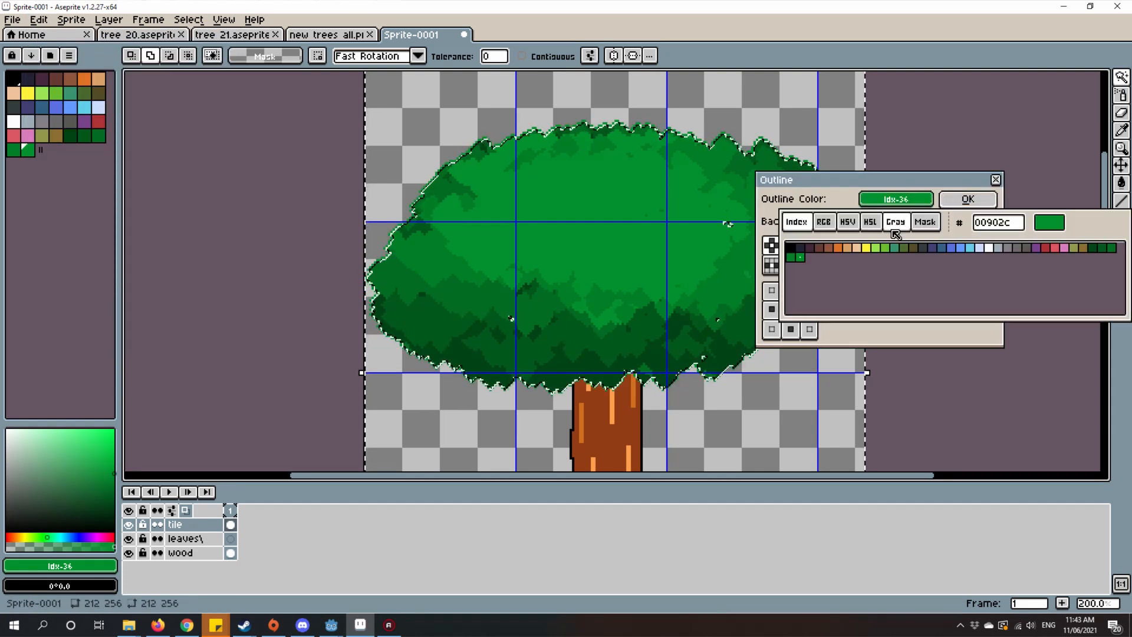
left_click(793, 247)
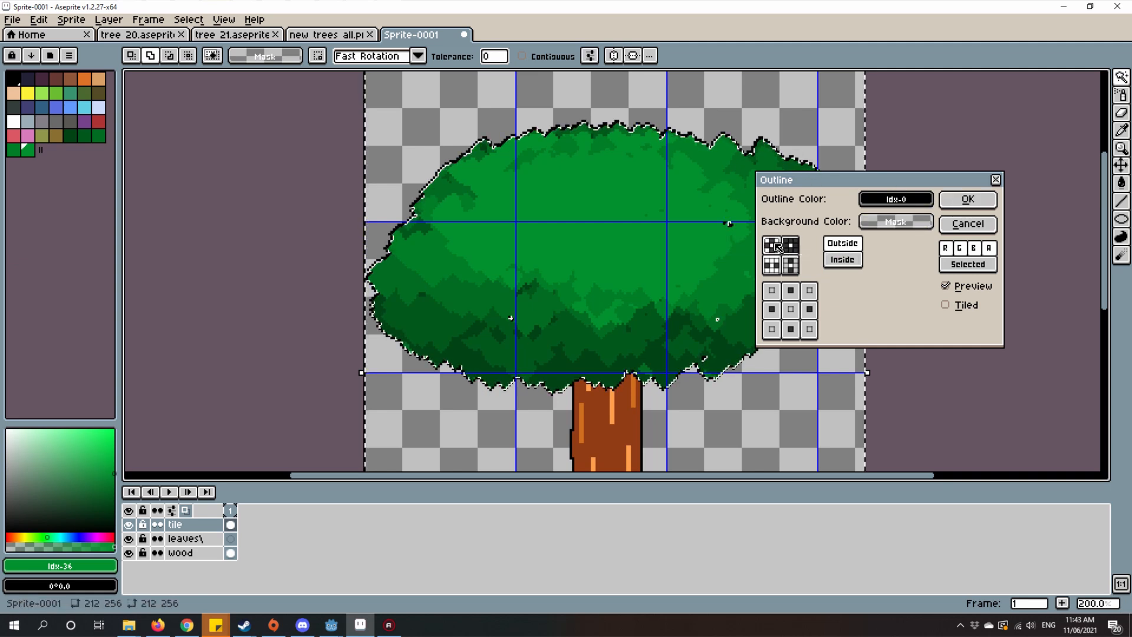
left_click(986, 198)
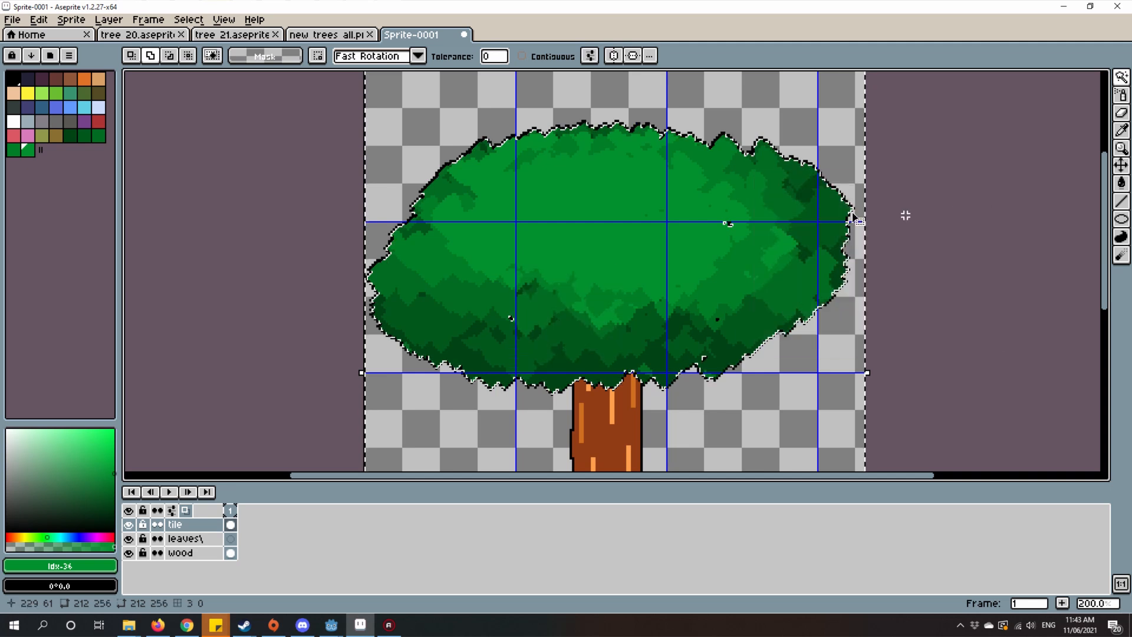
Step: Clear the selection and examine the crown's outline, its junction with the trunk, and the tree as a whole
scroll(816, 165, "up", 3)
scroll(821, 169, "down", 2)
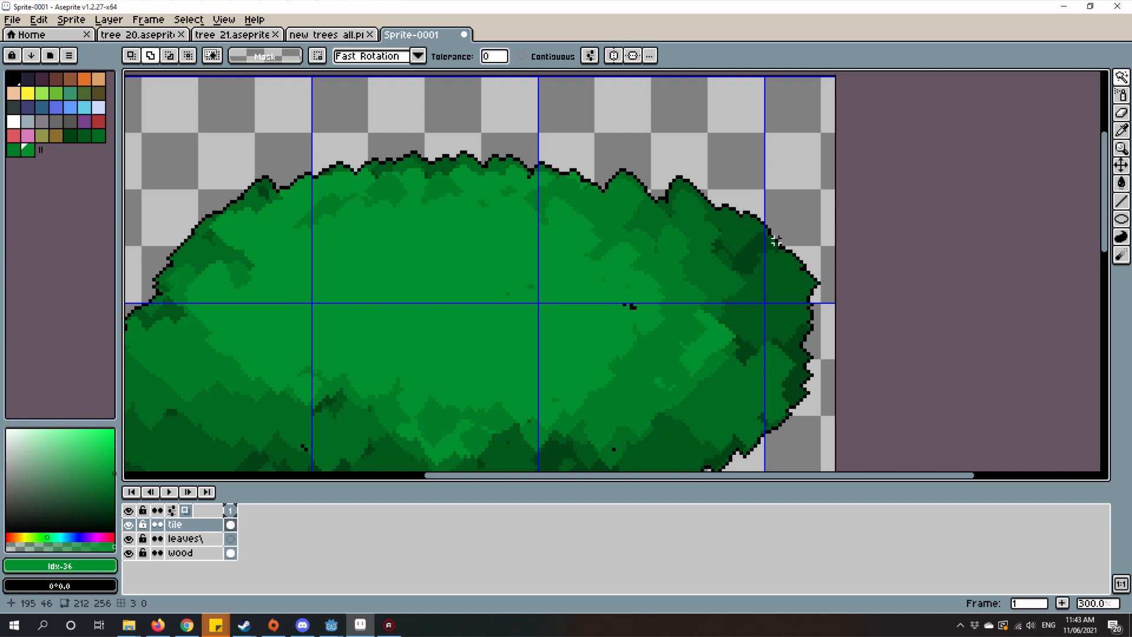
scroll(664, 272, "down", 2)
scroll(590, 177, "up", 2)
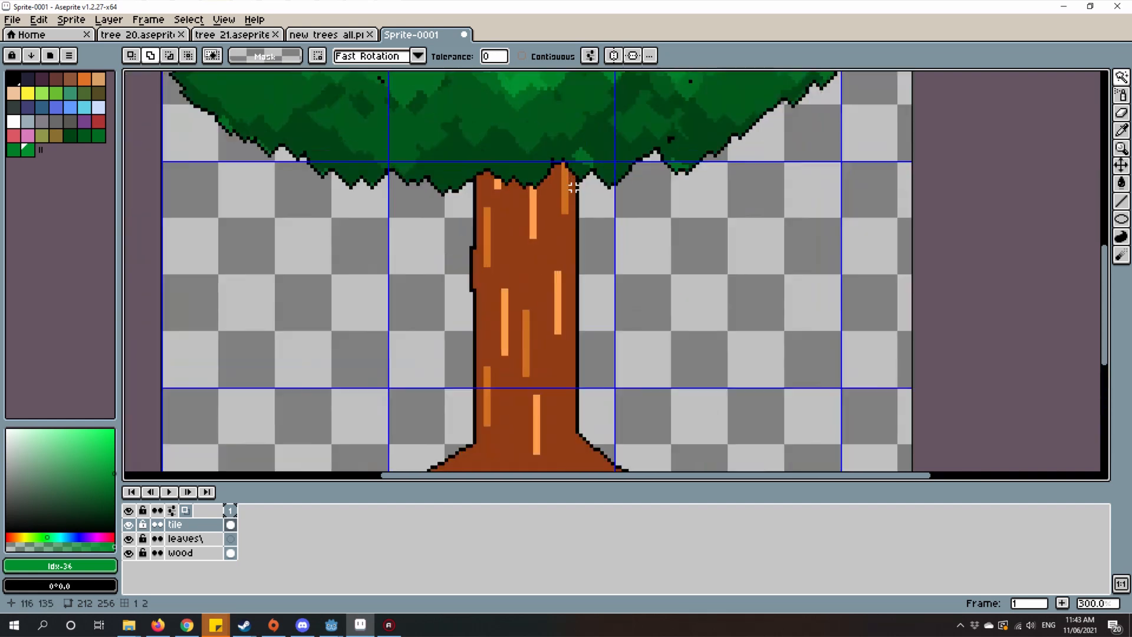
scroll(656, 204, "down", 1)
scroll(651, 205, "down", 2)
scroll(667, 147, "up", 2)
left_click_drag(667, 147, 687, 167)
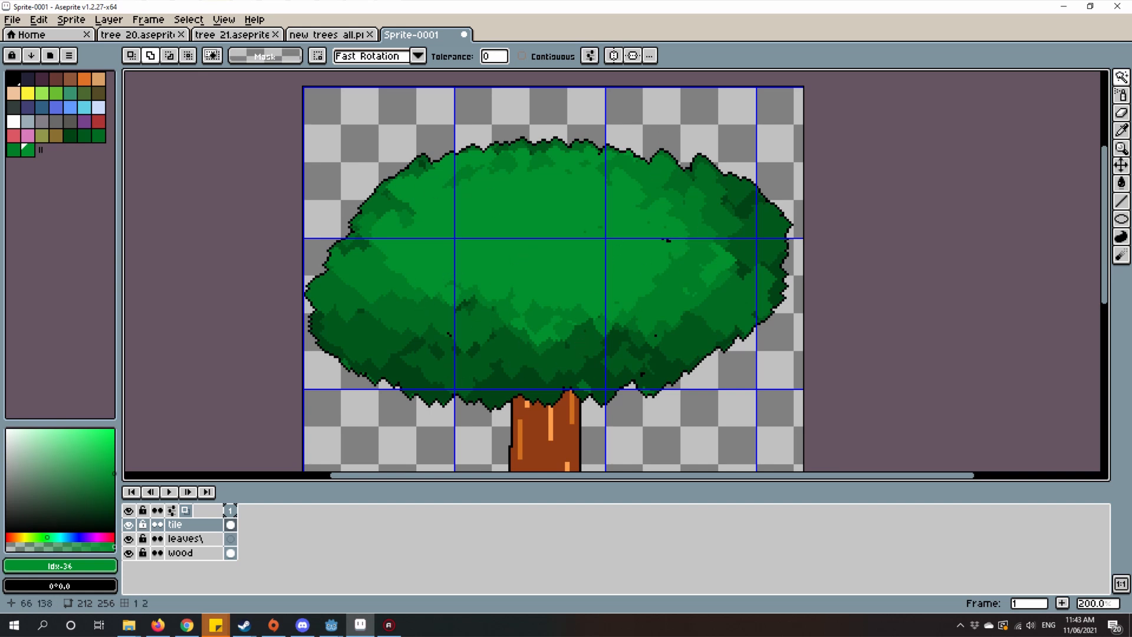
scroll(535, 324, "down", 1)
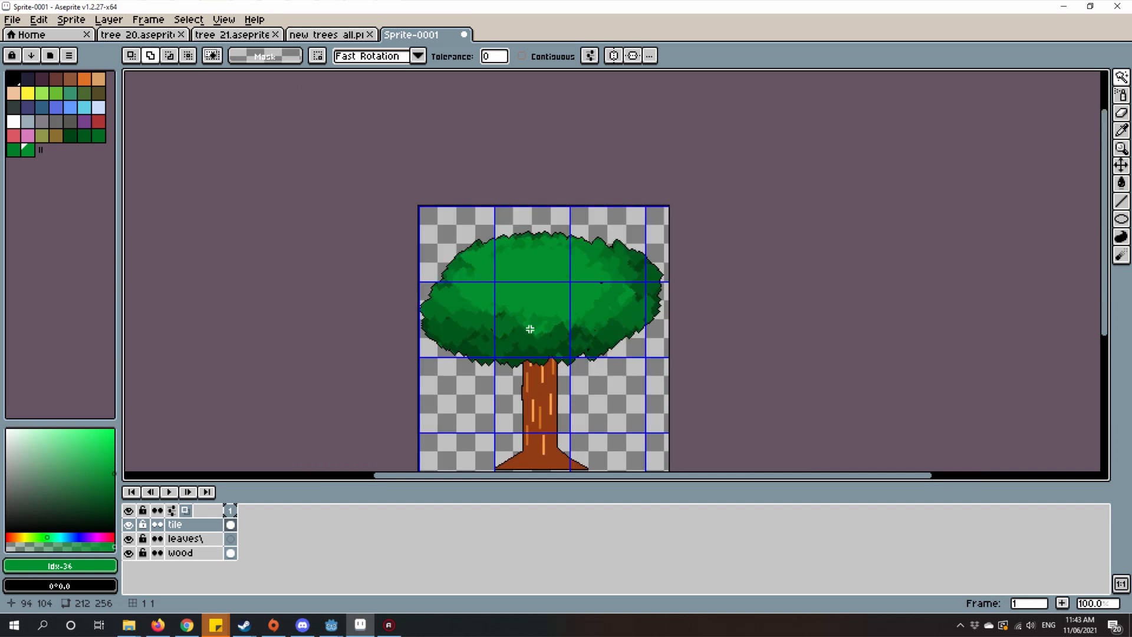
left_click_drag(530, 329, 647, 349)
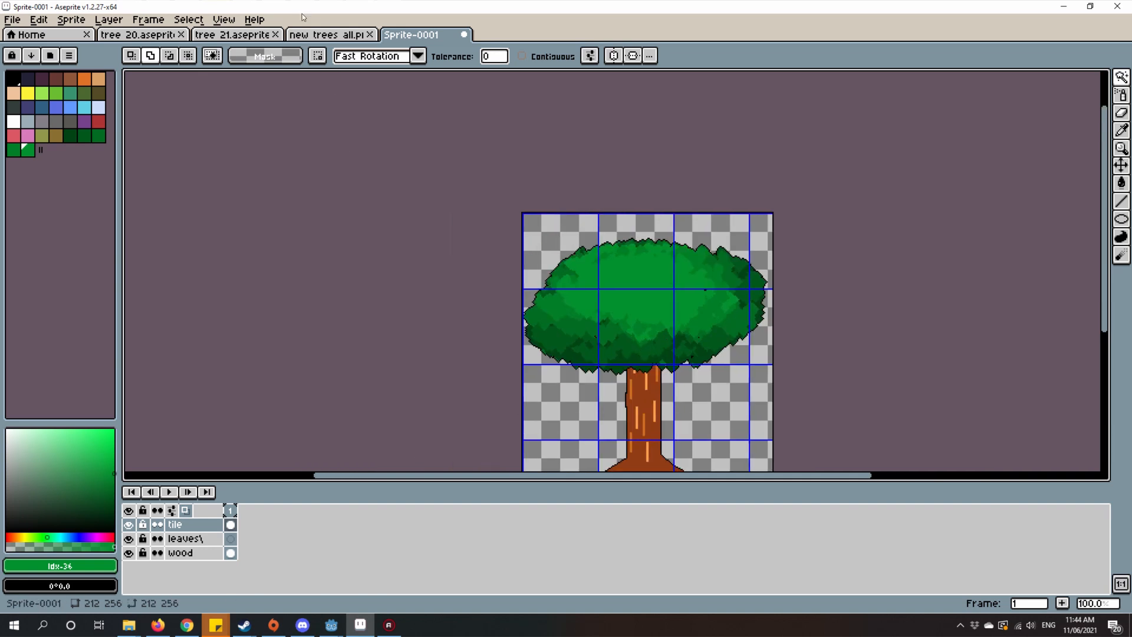
Step: Switch to the new trees all.png sheet and examine the shading and outlines of its bush sprites
left_click(352, 33)
scroll(685, 369, "up", 1)
left_click_drag(659, 425, 694, 254)
scroll(694, 254, "down", 3)
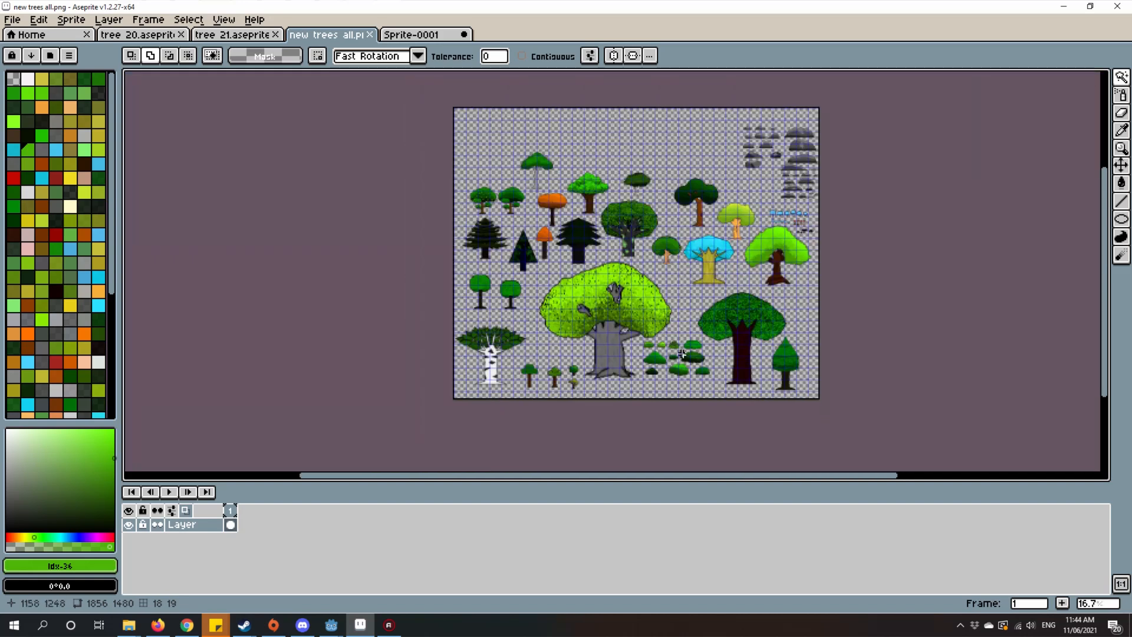
scroll(695, 331, "up", 4)
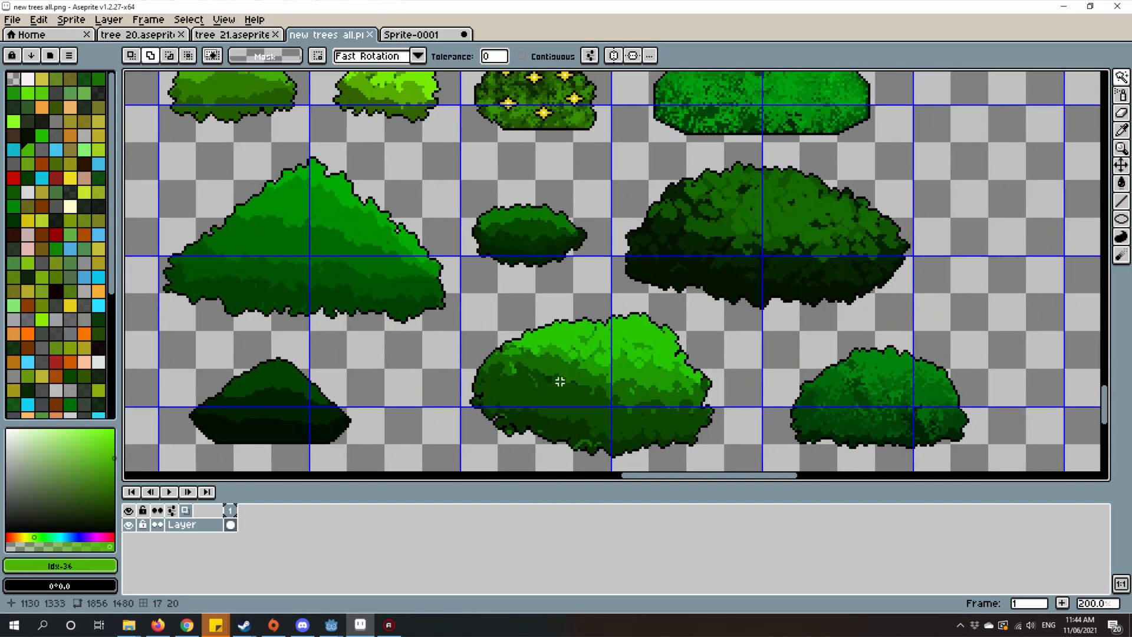
left_click_drag(765, 279, 783, 342)
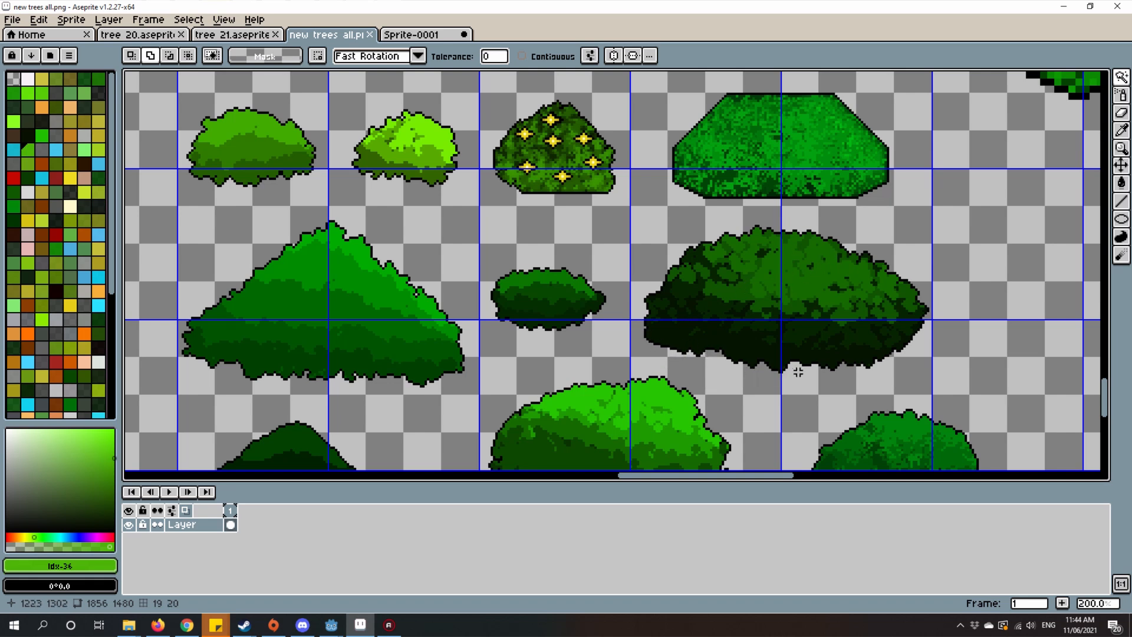
scroll(906, 316, "down", 3)
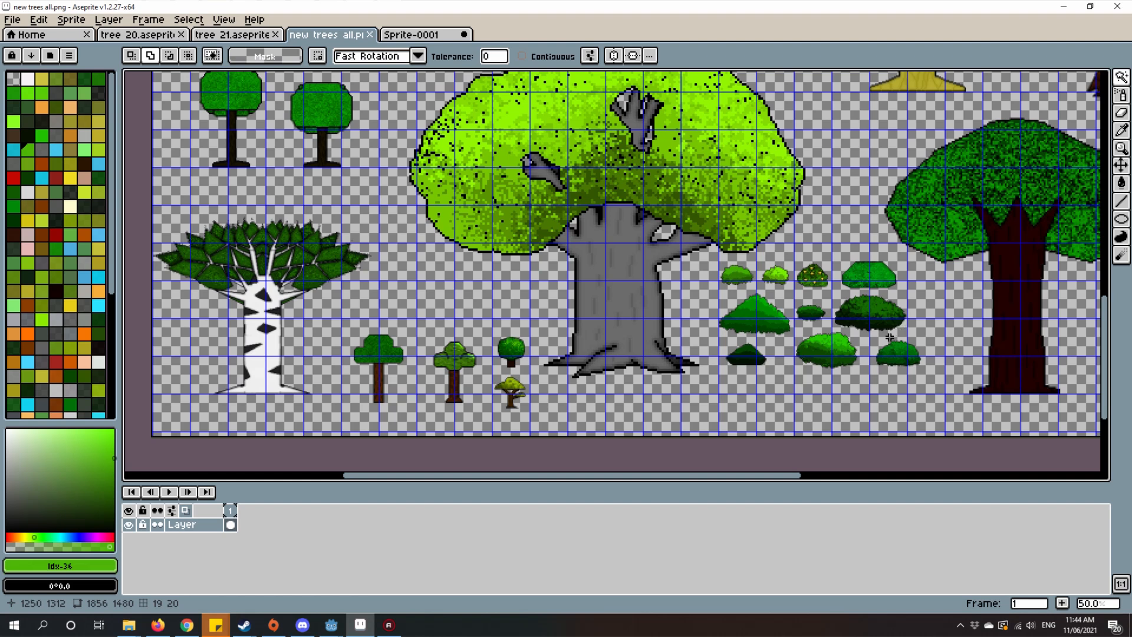
scroll(883, 319, "down", 1)
scroll(883, 319, "up", 2)
left_click_drag(866, 288, 772, 266)
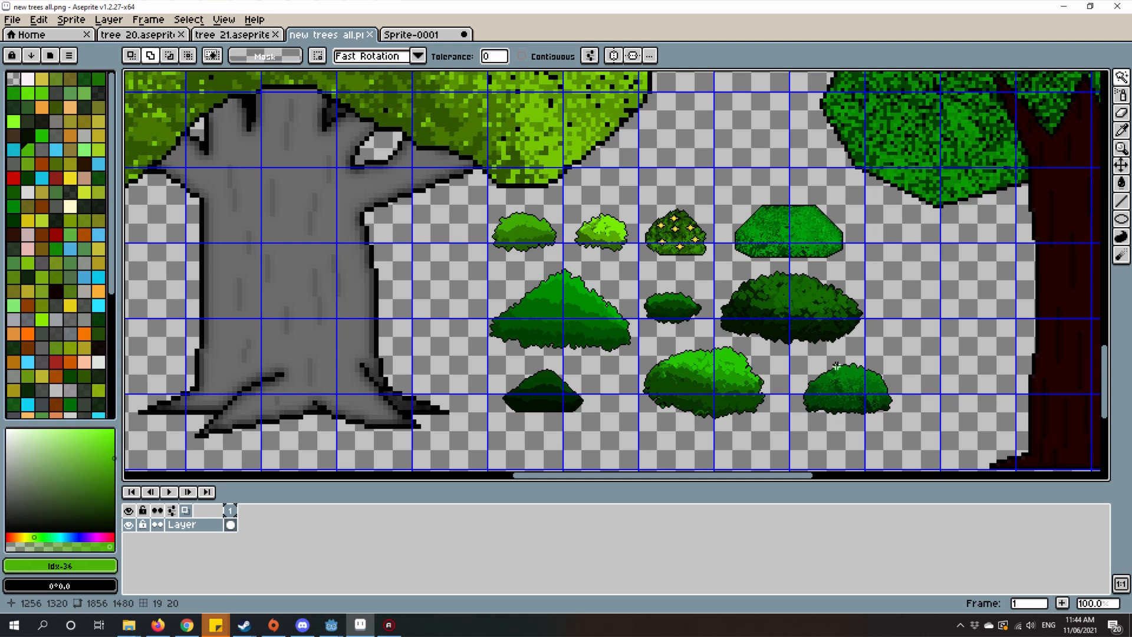
scroll(686, 390, "down", 1)
scroll(569, 397, "up", 5)
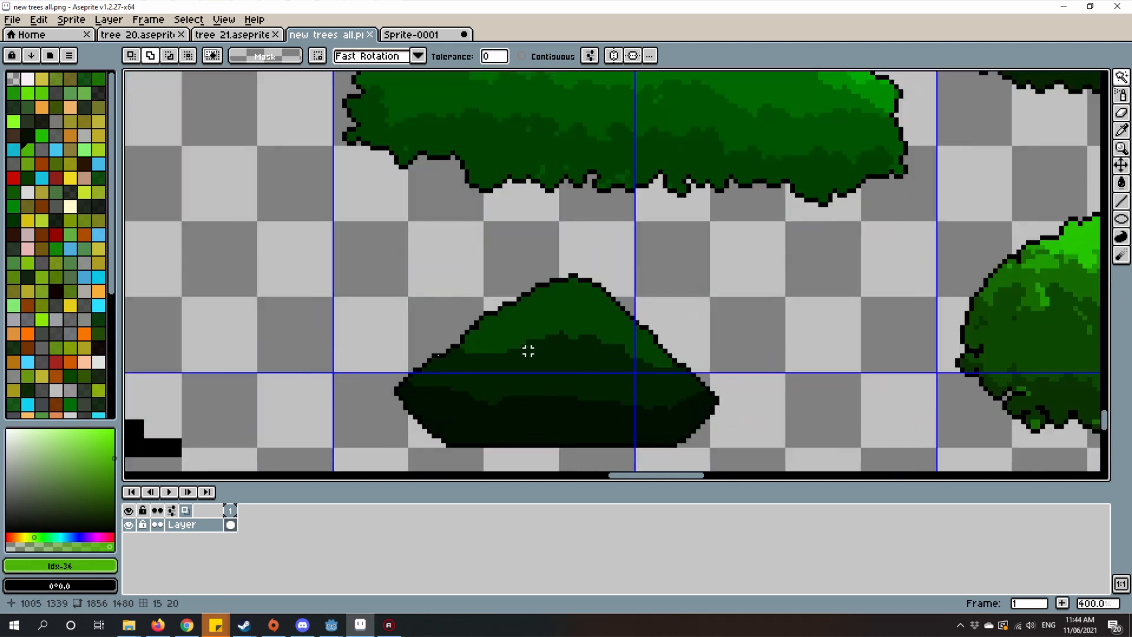
scroll(528, 352, "down", 2)
scroll(684, 354, "down", 2)
left_click_drag(763, 310, 767, 324)
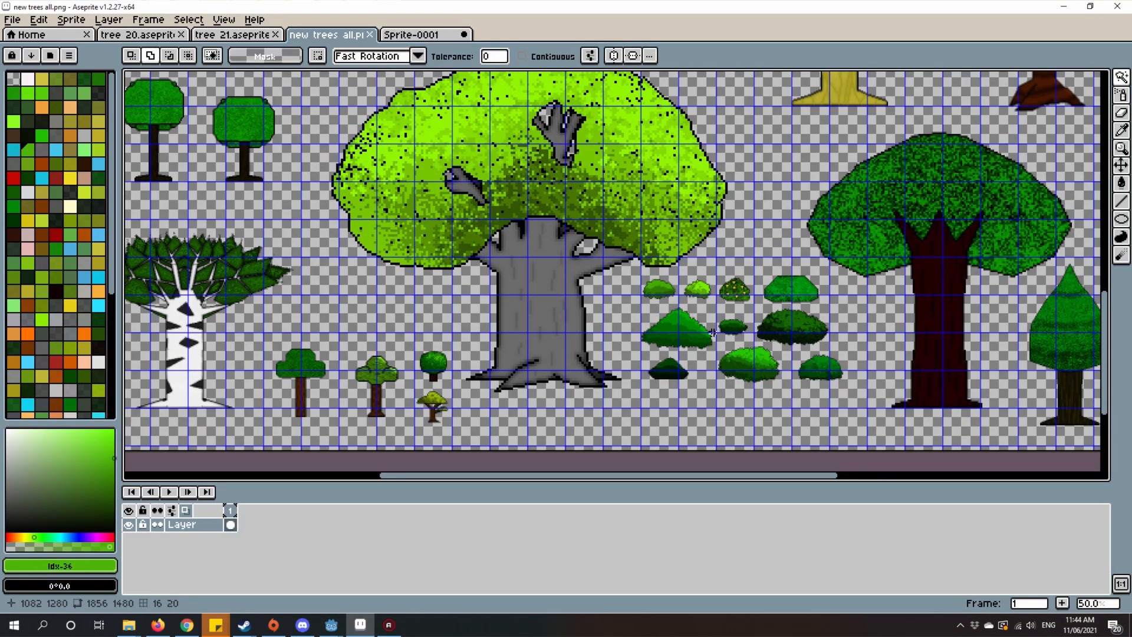
Step: Examine the shading and outline of the small round green tree sprite, then view the whole sprite sheet
left_click_drag(384, 322, 489, 280)
scroll(516, 336, "up", 3)
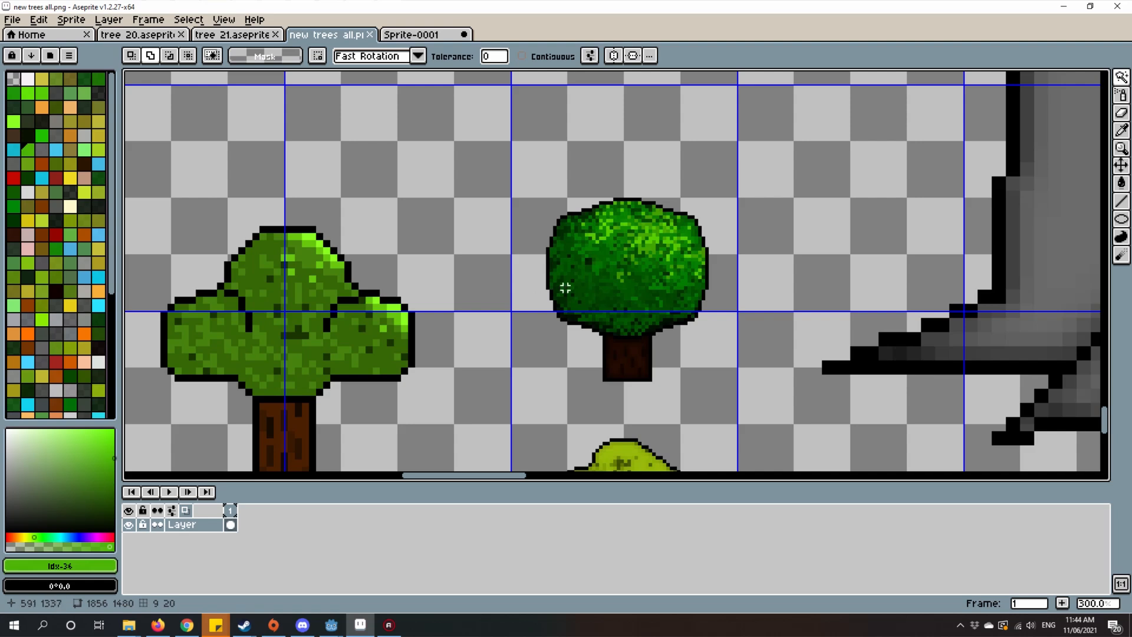
scroll(529, 329, "up", 1)
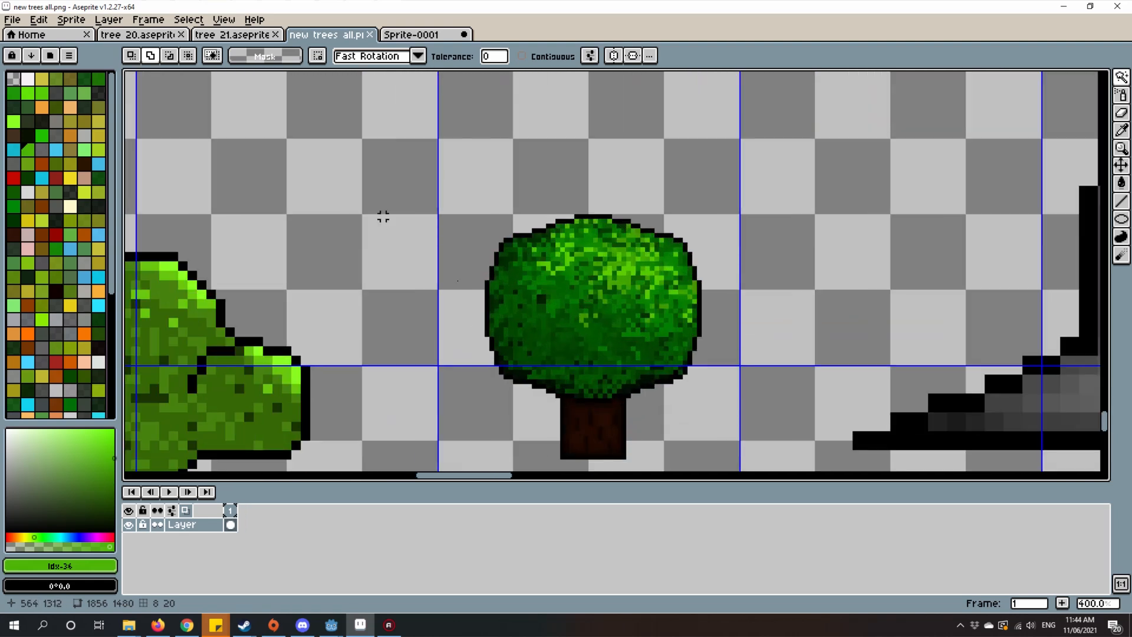
scroll(684, 260, "up", 2)
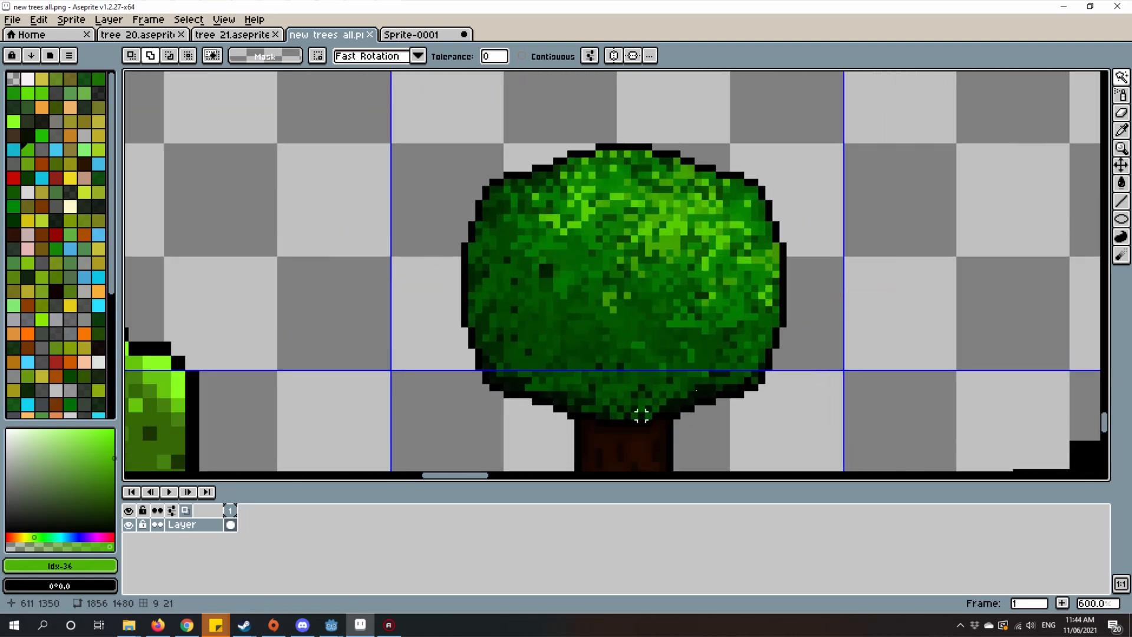
scroll(655, 370, "down", 5)
scroll(665, 384, "down", 3)
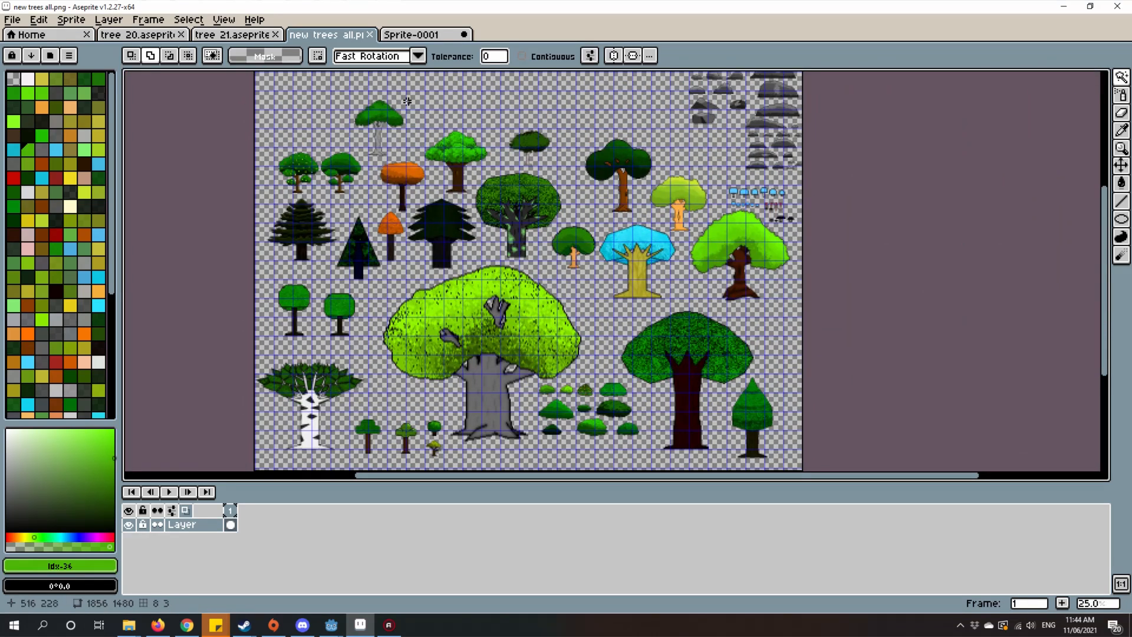
Step: Return to Sprite-0001, inspect the trunk beneath the crown, and make the wood layer's cel active
left_click(413, 36)
left_click_drag(720, 260, 768, 195)
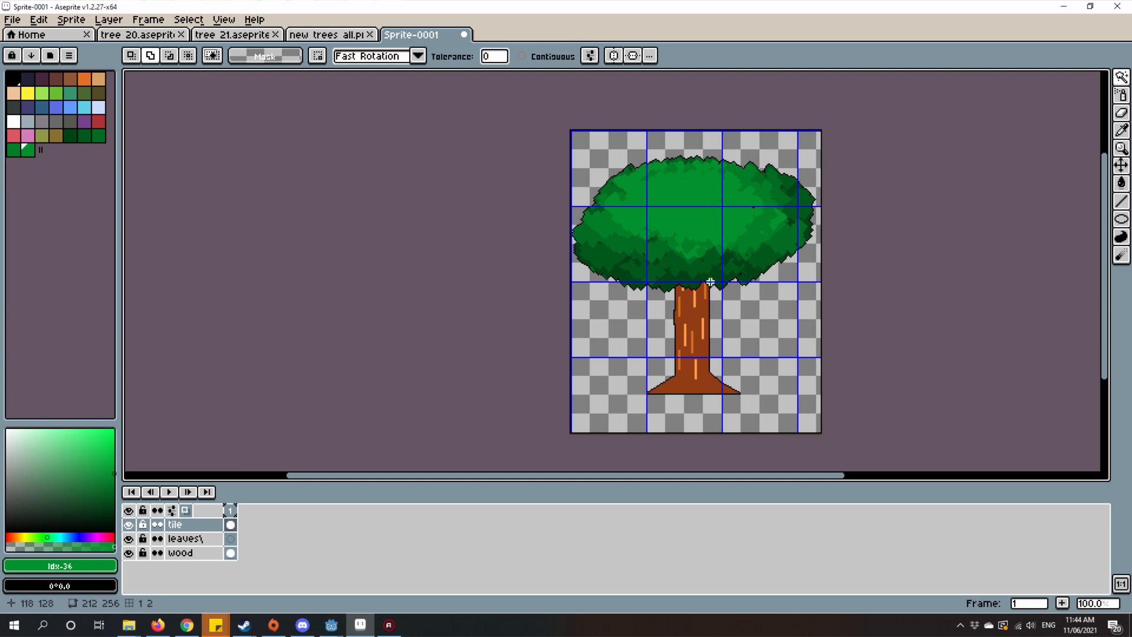
scroll(731, 321, "up", 3)
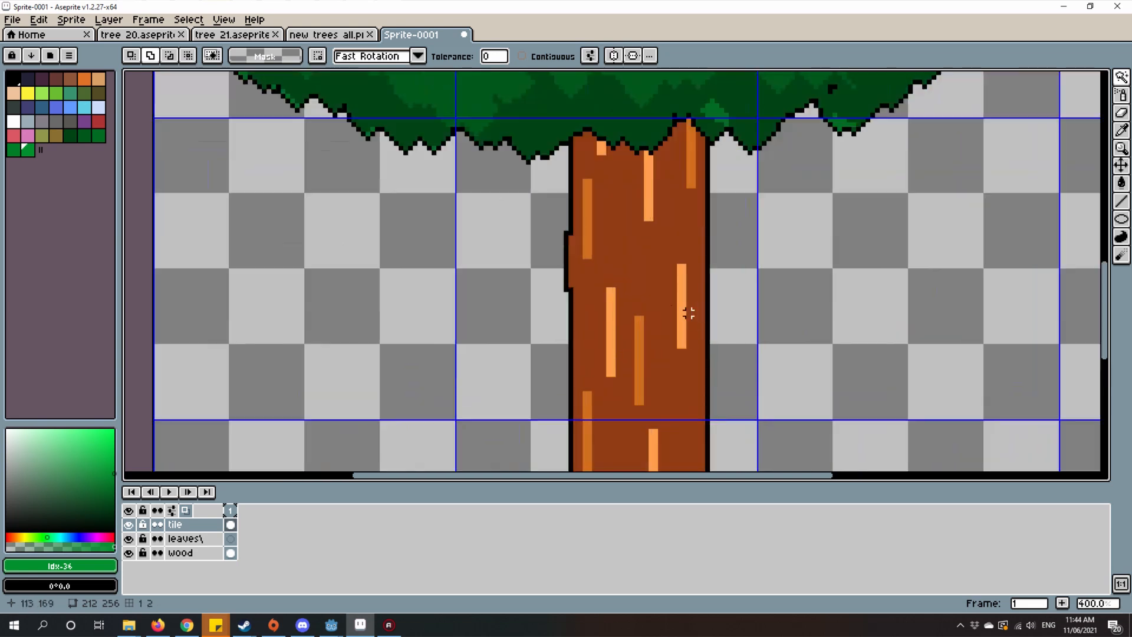
key("w")
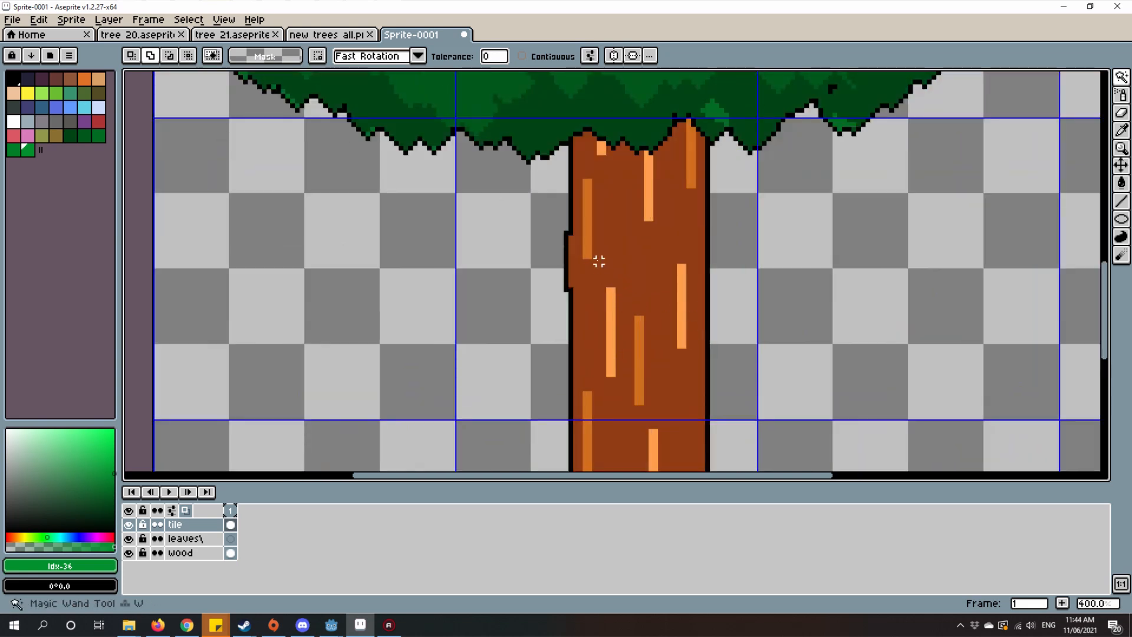
scroll(594, 266, "down", 1)
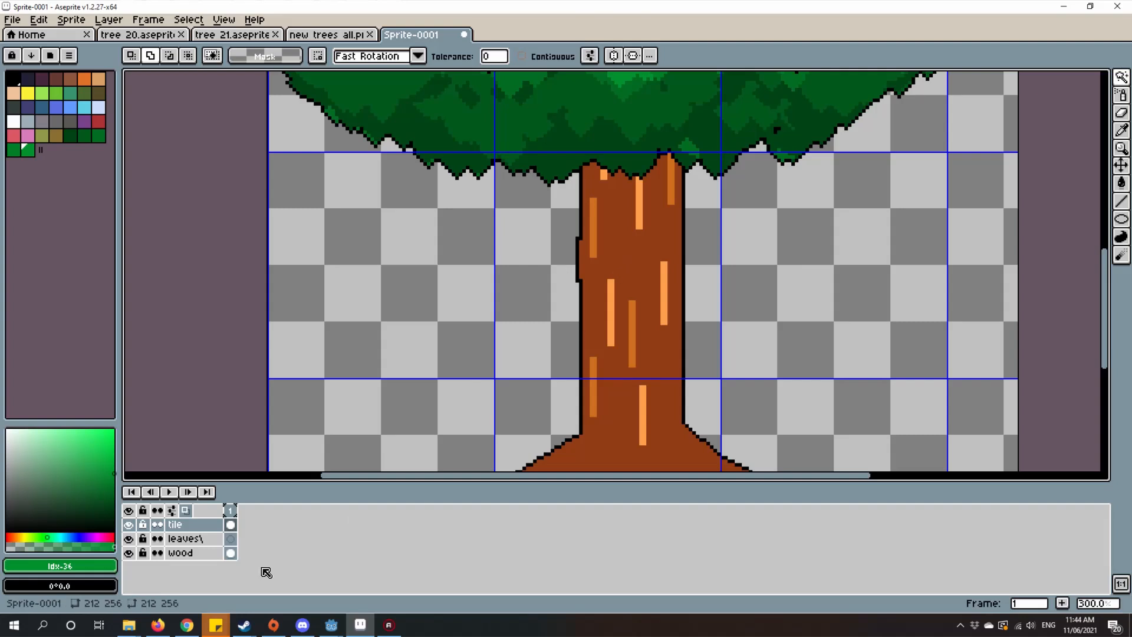
left_click(230, 552)
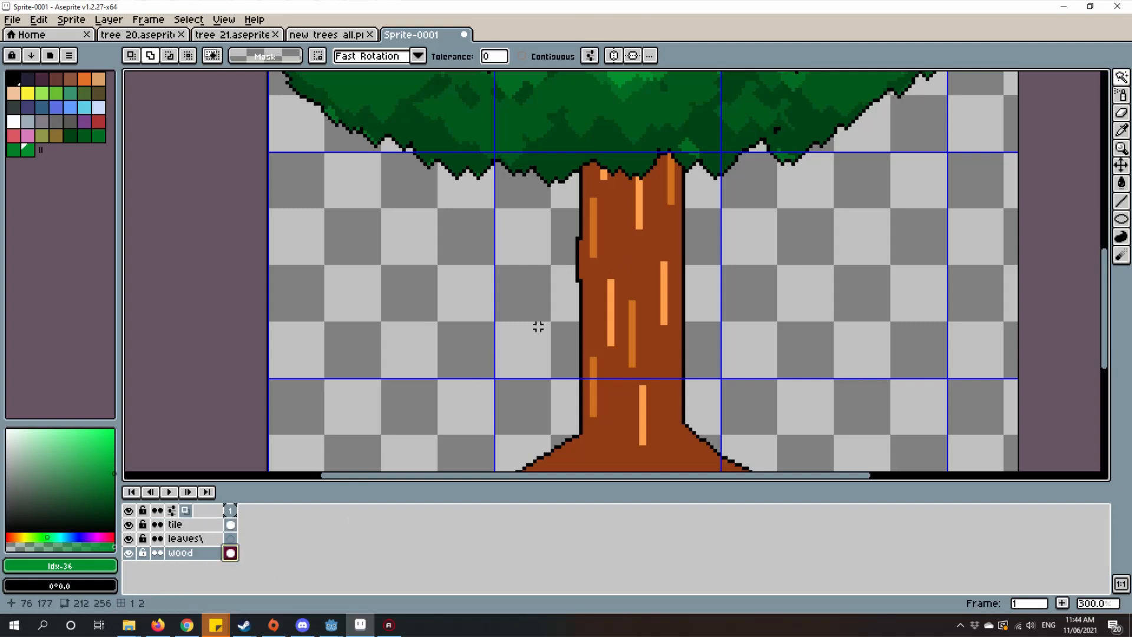
Step: Hide the tile layer to expose the branches, trying and clearing a Magic Wand selection of the trunk's brown
left_click(633, 261)
scroll(638, 282, "down", 2)
scroll(633, 282, "up", 2)
left_click_drag(629, 269, 688, 467)
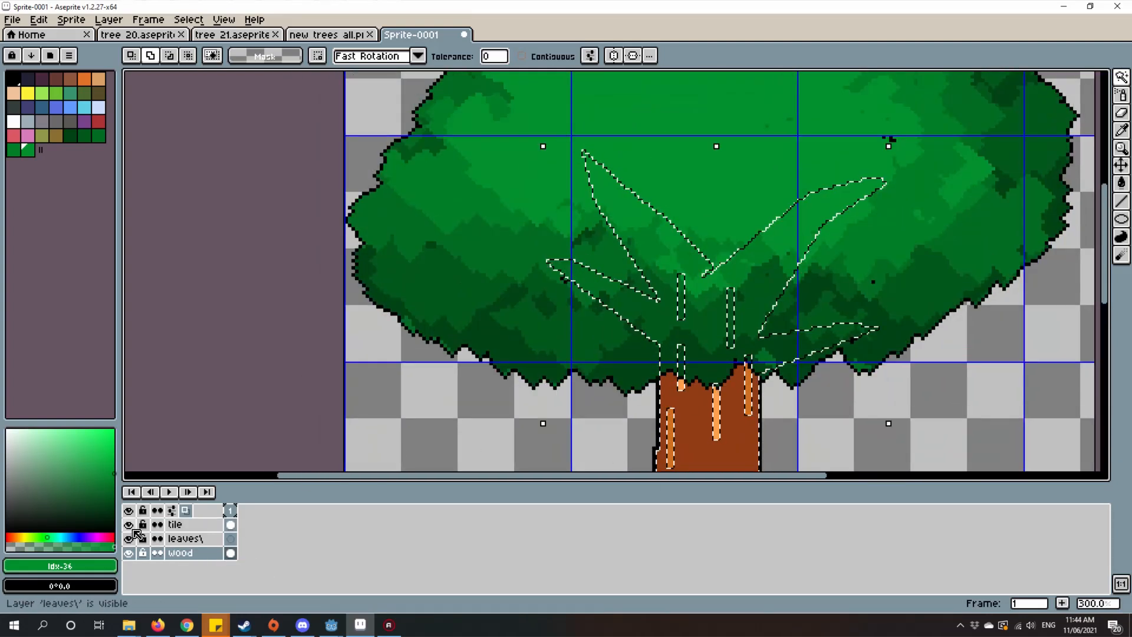
left_click(128, 525)
scroll(670, 233, "down", 1)
scroll(670, 233, "up", 2)
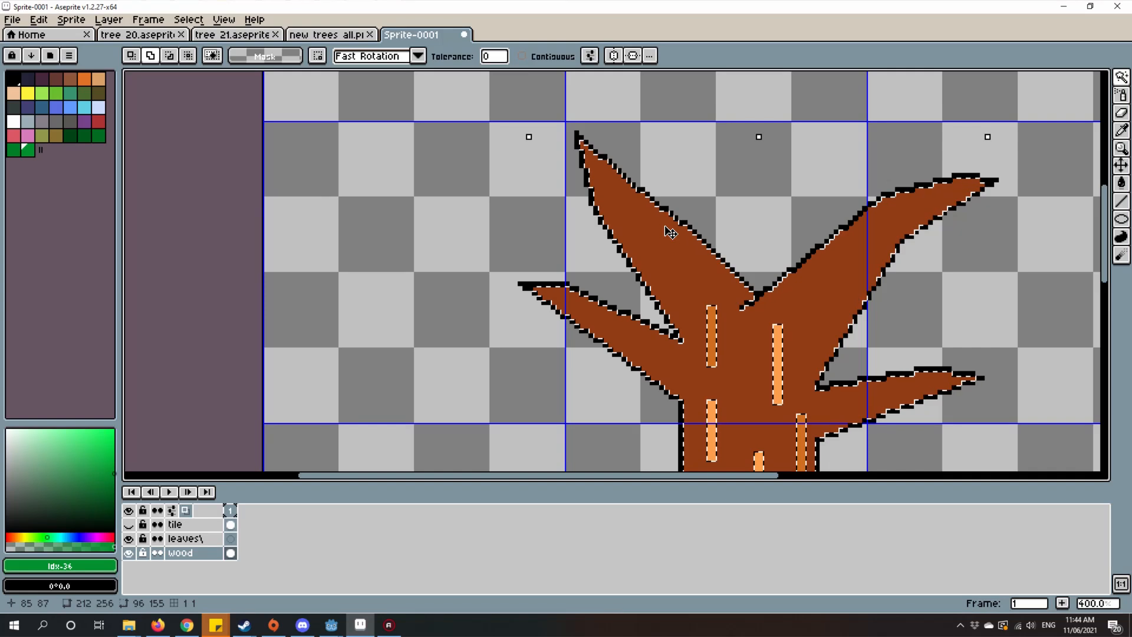
key("ctrl+d")
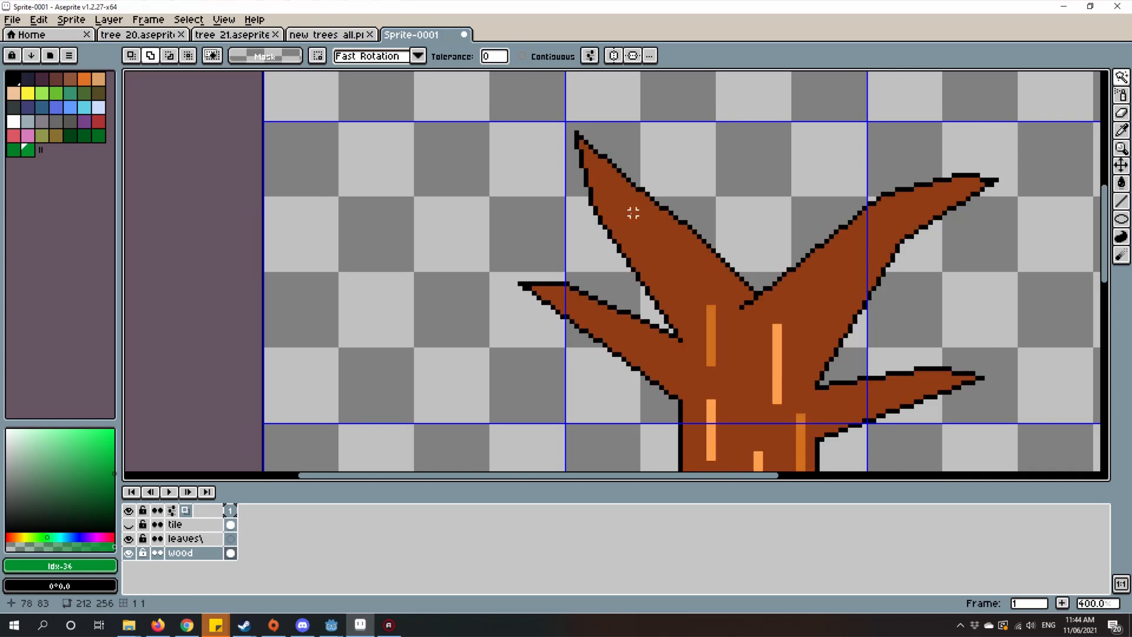
scroll(835, 284, "up", 1)
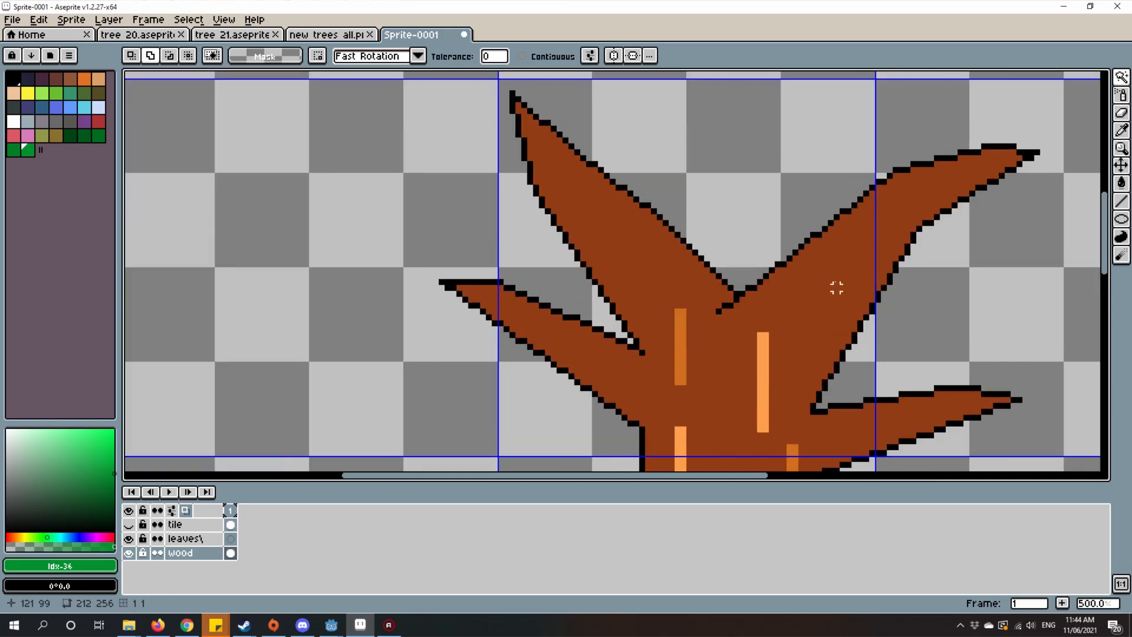
scroll(667, 250, "down", 1)
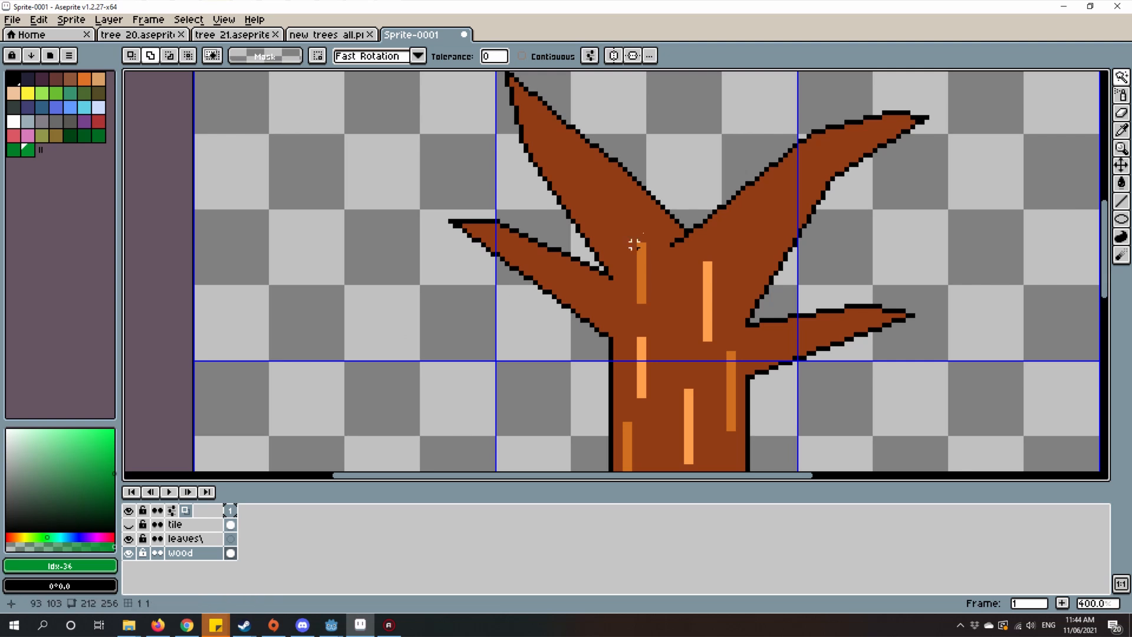
Step: Sample the trunk's brown and darken it to HSV 19, 87, 36 as the shading colour
left_click_drag(621, 253, 581, 257)
key("i")
left_click(743, 171)
scroll(668, 312, "up", 1)
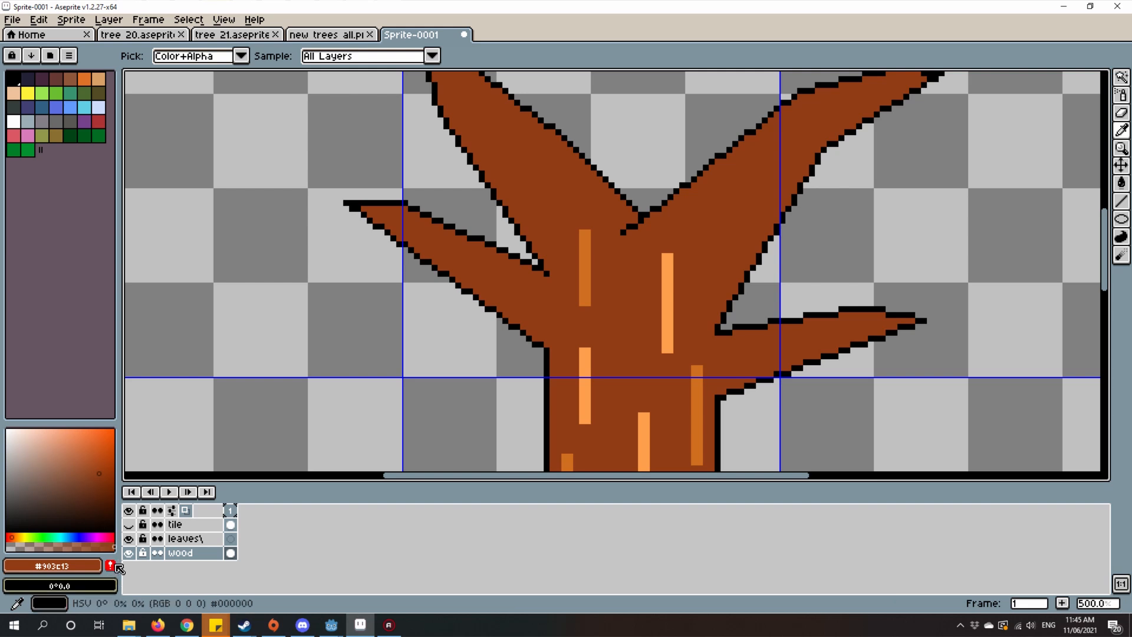
left_click(99, 487)
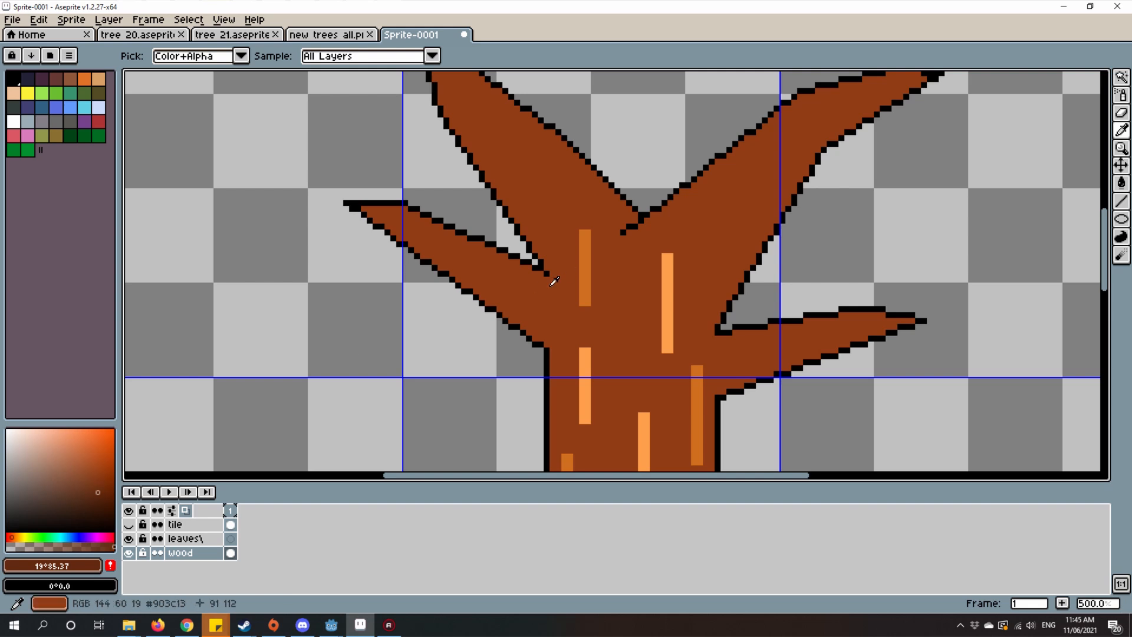
left_click_drag(465, 338, 541, 281)
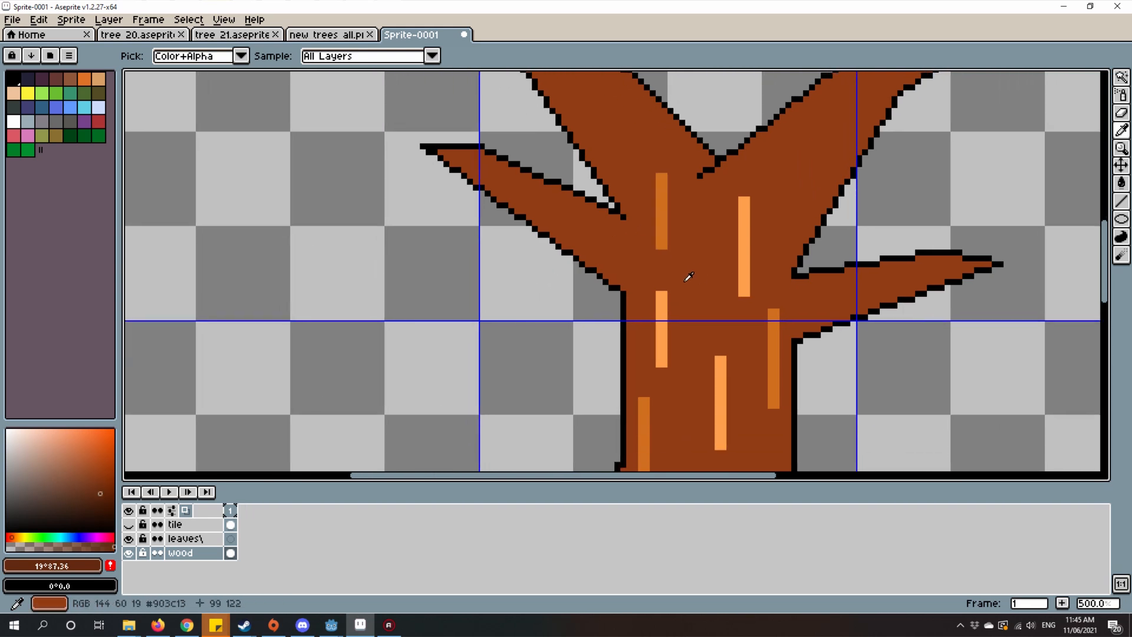
left_click_drag(668, 296, 687, 312)
Step: Draw a one-pixel dark brown shading line down the inside of the trunk's left outline, following the small bump
key("l")
scroll(663, 344, "up", 4)
left_click_drag(617, 219, 621, 309)
scroll(619, 302, "down", 4)
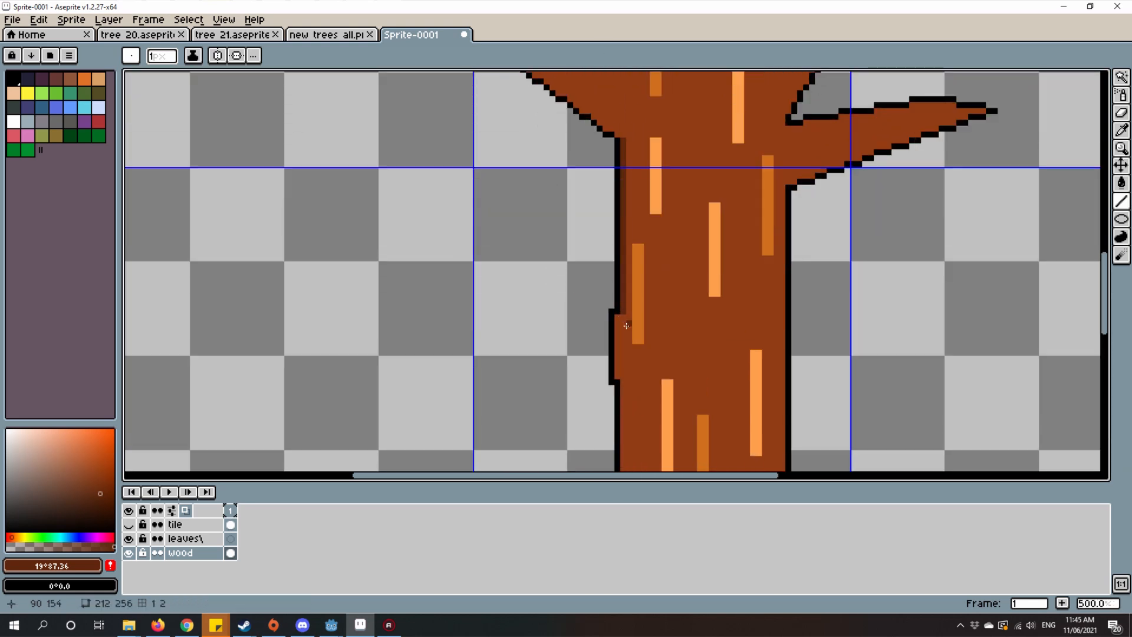
scroll(700, 187, "up", 2)
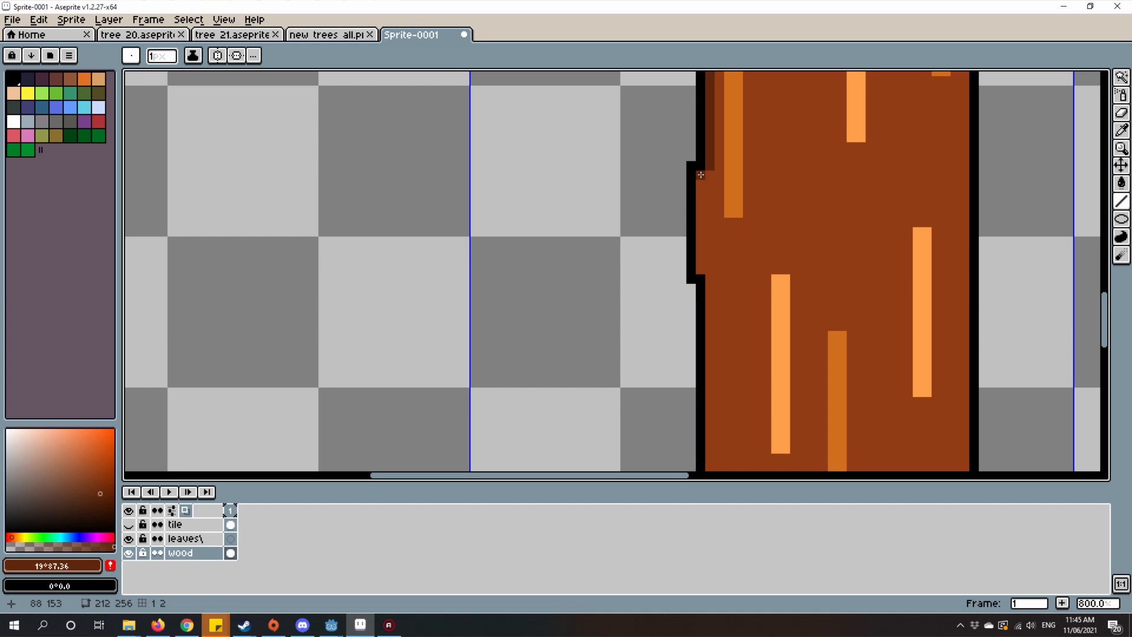
scroll(734, 229, "up", 2)
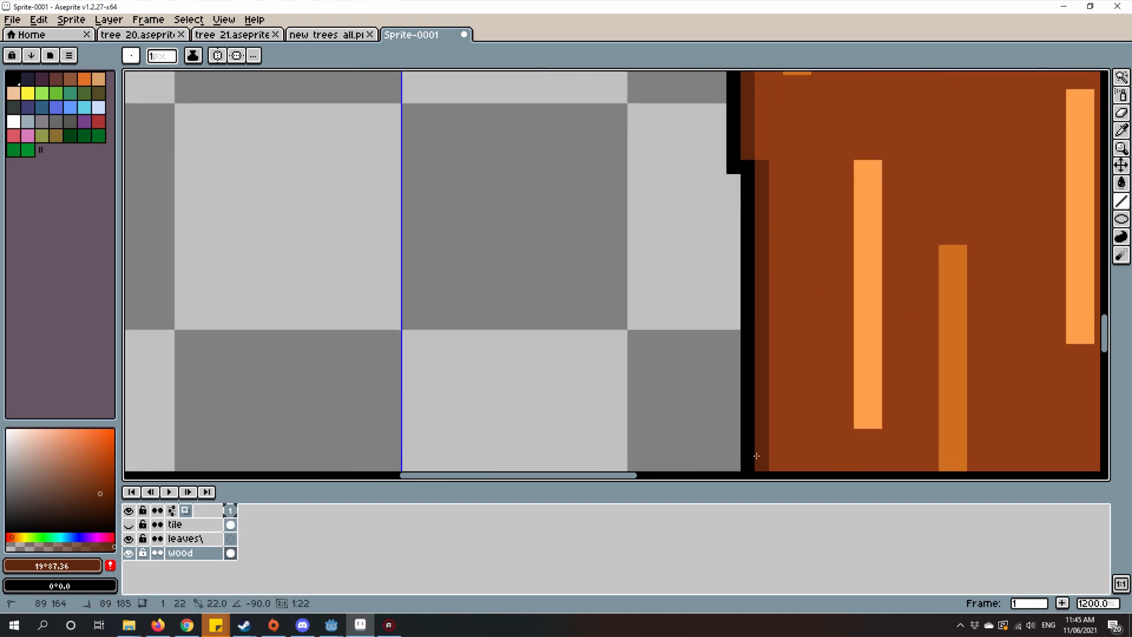
scroll(688, 225, "down", 3)
scroll(688, 226, "up", 1)
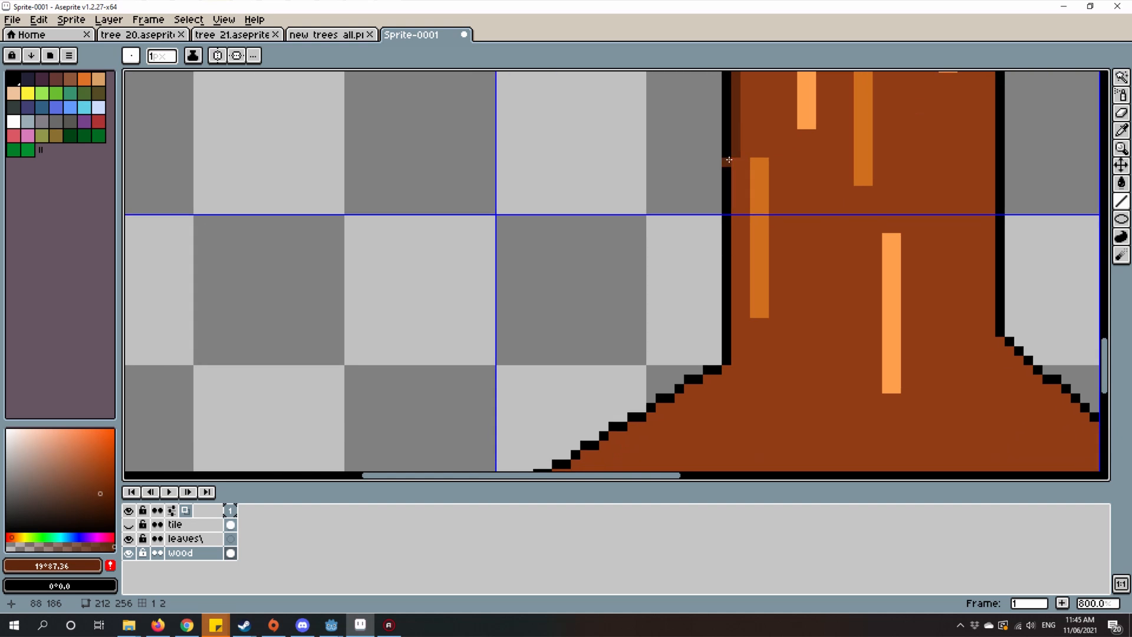
Step: Continue the dark brown shading line along the sloped upper edge of the left root flare
left_click(724, 379, "shift")
mouse_move(724, 379)
left_mouse_down()
mouse_move(798, 240)
mouse_move(838, 221)
mouse_move(779, 263)
mouse_move(818, 212)
mouse_move(752, 245)
mouse_move(575, 377)
mouse_move(548, 376)
mouse_move(665, 287)
mouse_move(640, 293)
left_mouse_up()
scroll(790, 247, "up", 3)
scroll(582, 359, "up", 2)
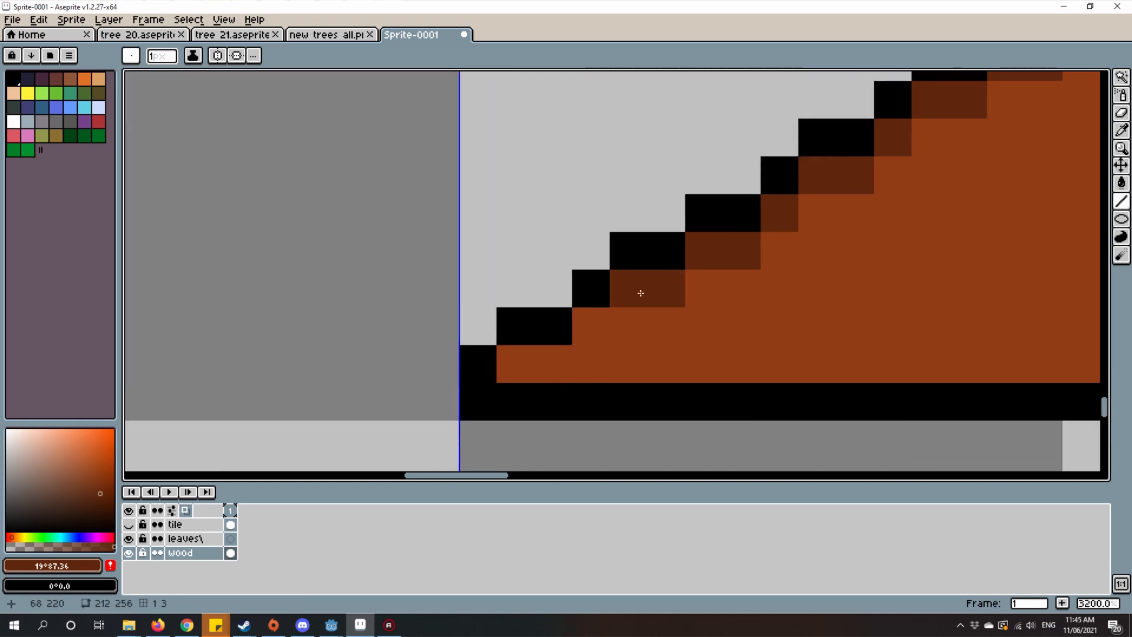
left_click(598, 322)
Step: Build up a dark brown shading band about three pixels tall along the bottom of the trunk's base
scroll(357, 361, "down", 1)
mouse_move(535, 363)
left_mouse_down()
mouse_move(356, 360)
mouse_move(917, 361)
left_mouse_up()
scroll(607, 350, "down", 2)
mouse_move(989, 338)
left_mouse_down()
mouse_move(608, 351)
mouse_move(890, 357)
mouse_move(737, 331)
left_mouse_up()
scroll(736, 330, "down", 2)
scroll(725, 331, "up", 3)
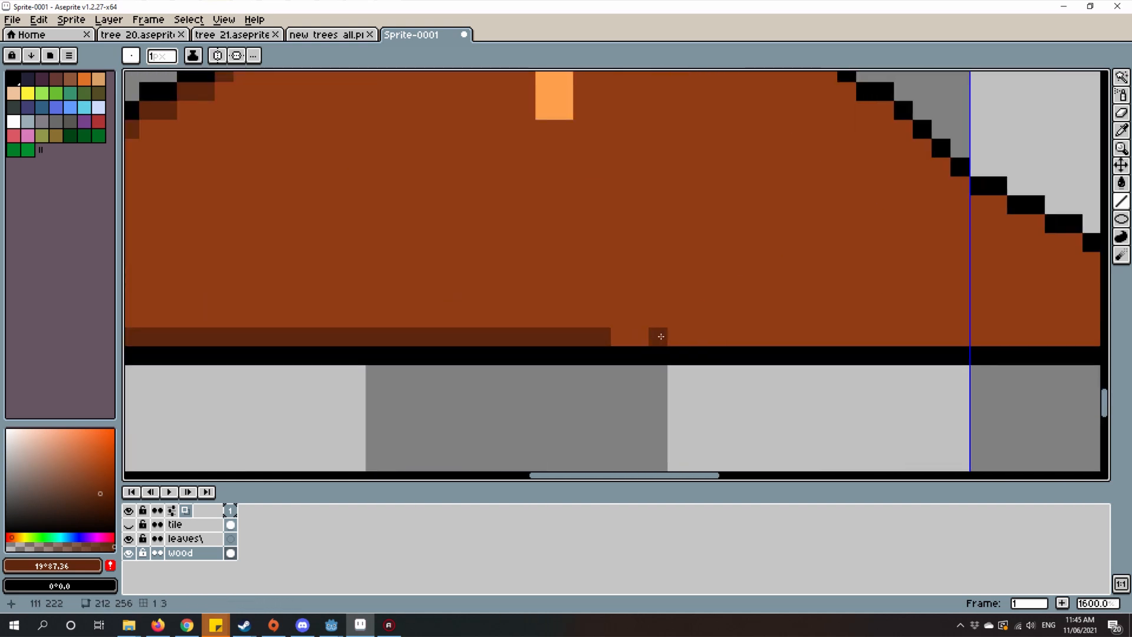
left_click_drag(620, 333, 925, 331)
mouse_move(920, 331)
left_mouse_down()
mouse_move(678, 322)
mouse_move(851, 303)
mouse_move(981, 319)
mouse_move(776, 301)
mouse_move(463, 301)
mouse_move(877, 323)
mouse_move(222, 328)
mouse_move(237, 318)
mouse_move(1037, 295)
mouse_move(1017, 310)
left_mouse_up()
scroll(877, 323, "down", 1)
scroll(1018, 310, "down", 1)
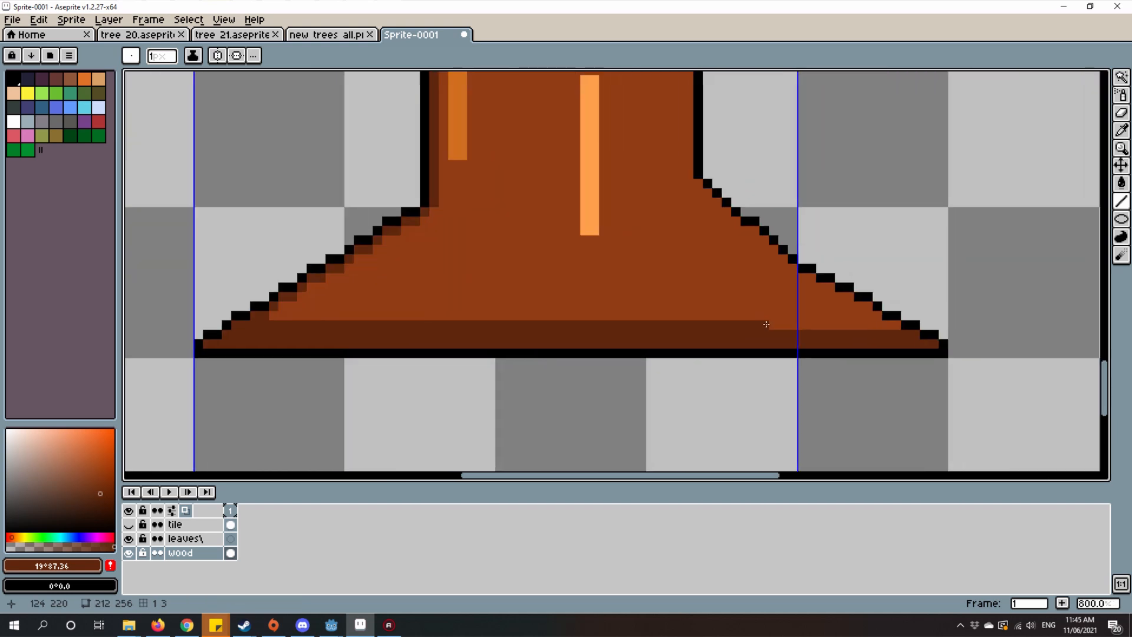
scroll(718, 323, "up", 1)
left_click_drag(718, 323, 820, 321)
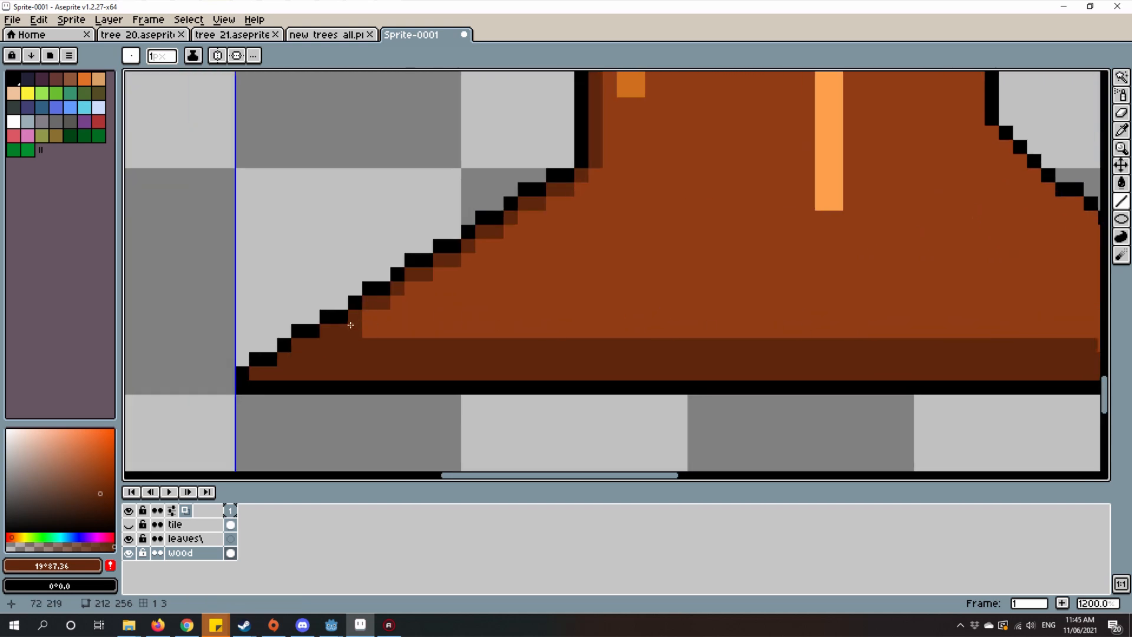
Step: Thicken the dark brown shadow on the left root flare so it steps down into the base's shading band
mouse_move(351, 324)
left_mouse_down()
mouse_move(726, 318)
mouse_move(624, 328)
mouse_move(379, 317)
mouse_move(543, 316)
left_mouse_up()
scroll(543, 319, "down", 8)
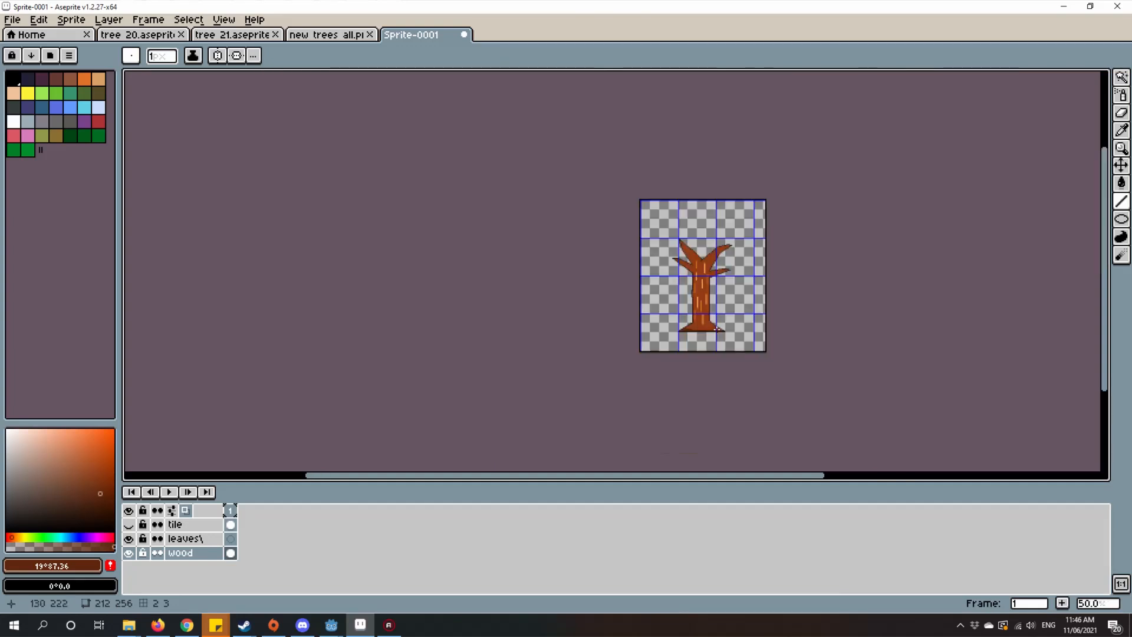
scroll(717, 329, "up", 10)
left_click_drag(381, 340, 504, 340)
mouse_move(404, 319)
left_mouse_down()
mouse_move(489, 322)
mouse_move(464, 323)
left_mouse_up()
scroll(596, 289, "down", 2)
Step: Sample black and outline a front root running diagonally down from the trunk, just below the base, and back up to it
left_click(653, 354, "alt")
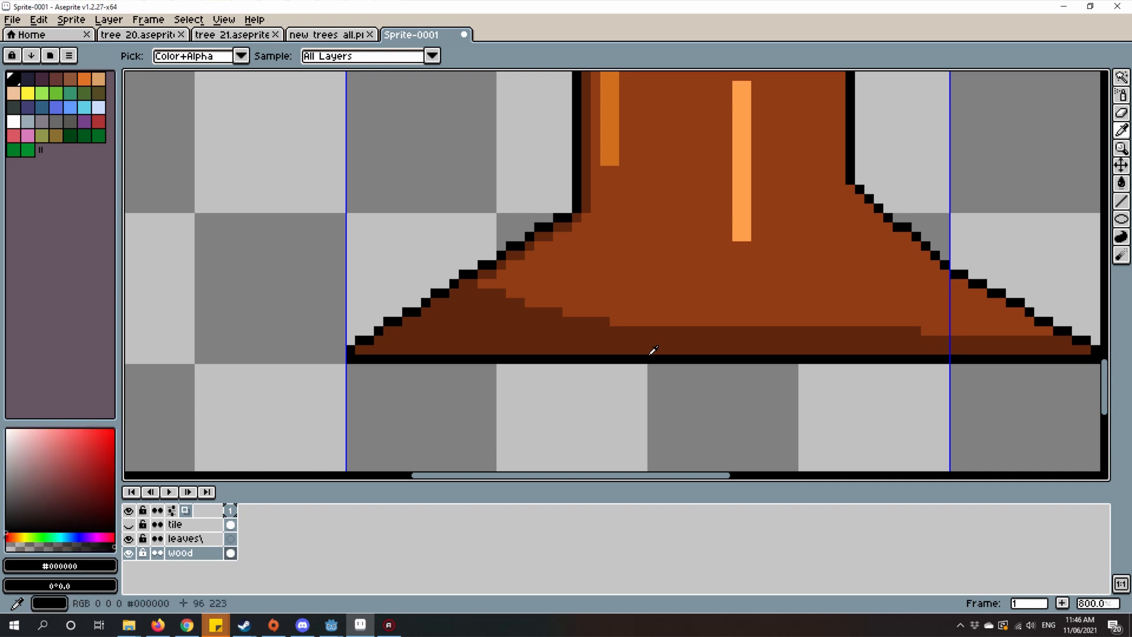
left_click_drag(690, 255, 521, 388)
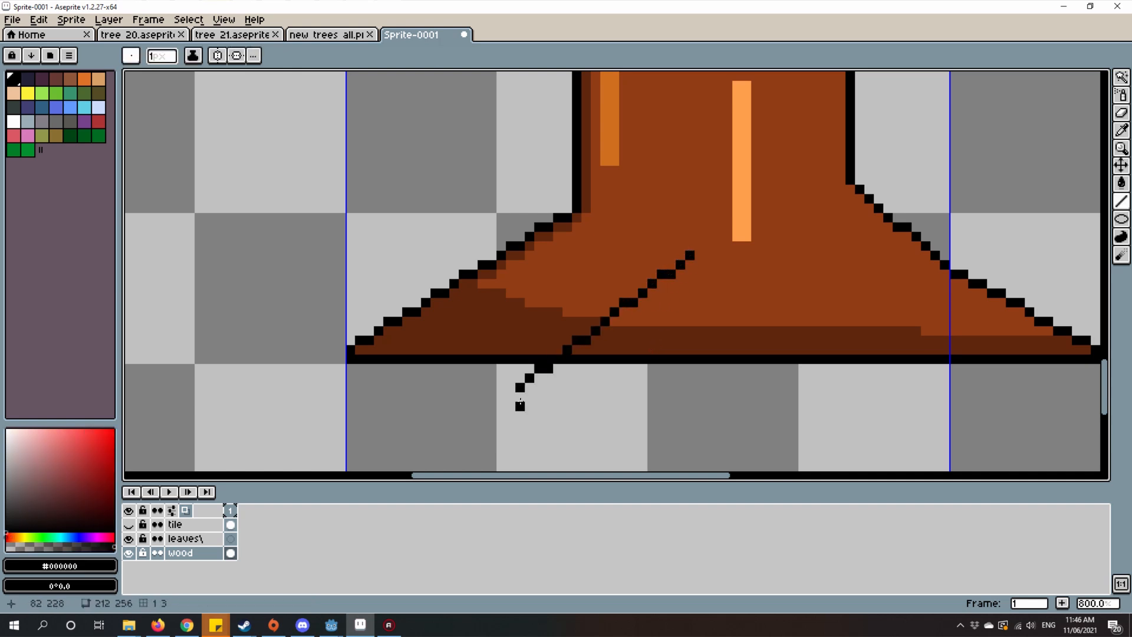
left_click(734, 387, "shift")
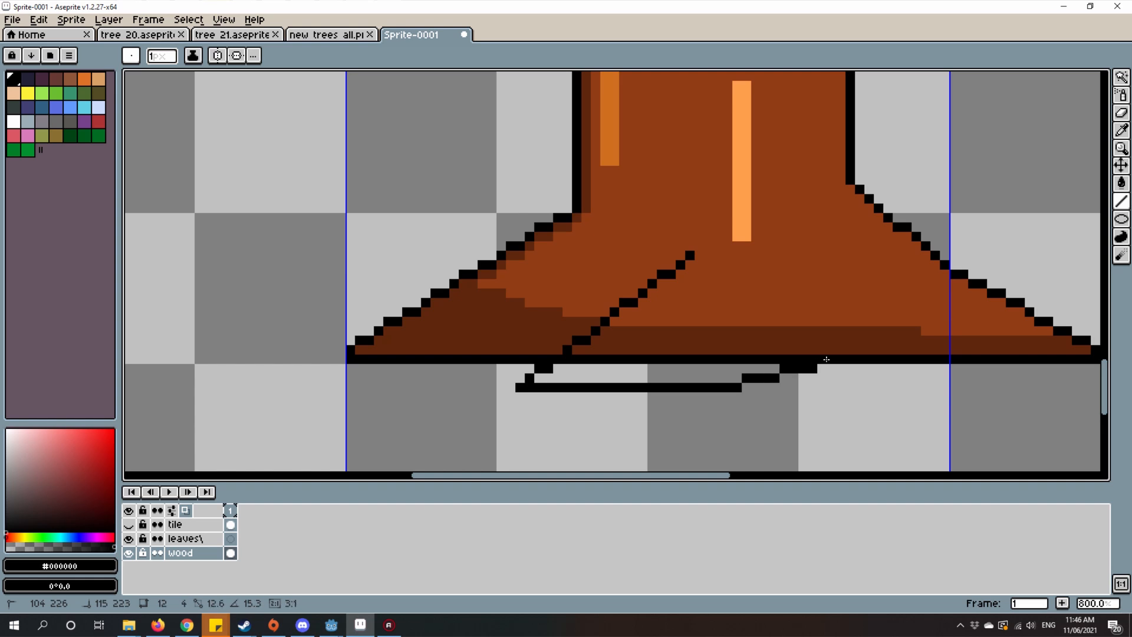
left_click(814, 366, "shift")
Step: Sample dark brown #5c260b, paint over the old base outline inside the front root, and fill the root's lower part
scroll(717, 359, "up", 2)
left_click_drag(566, 327, 620, 312)
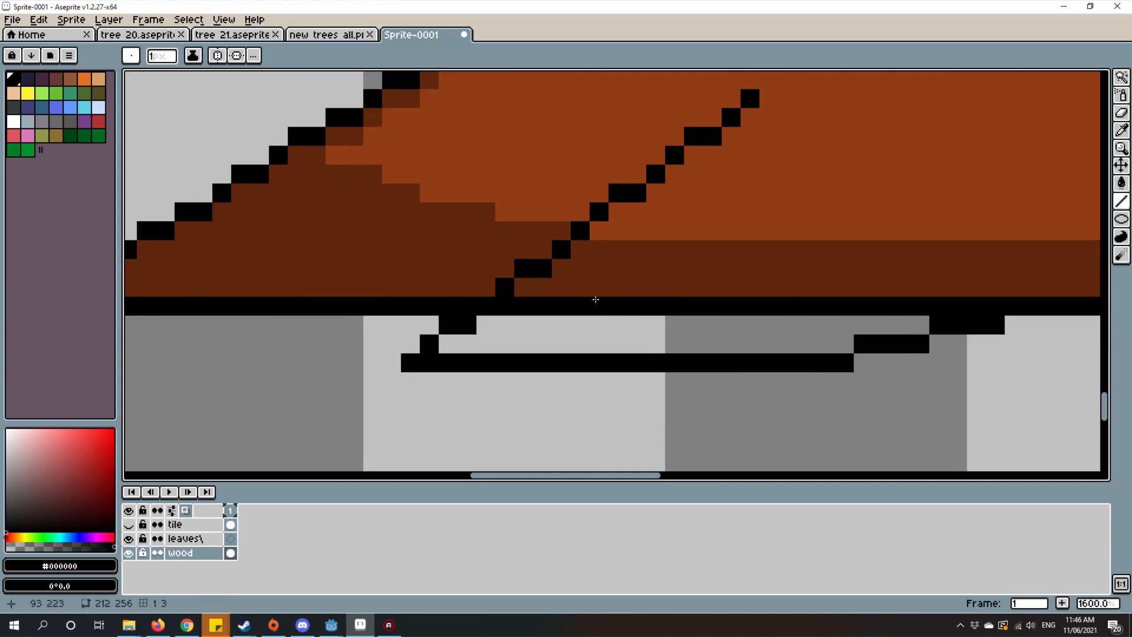
left_click(521, 290, "alt")
left_click_drag(500, 308, 968, 300)
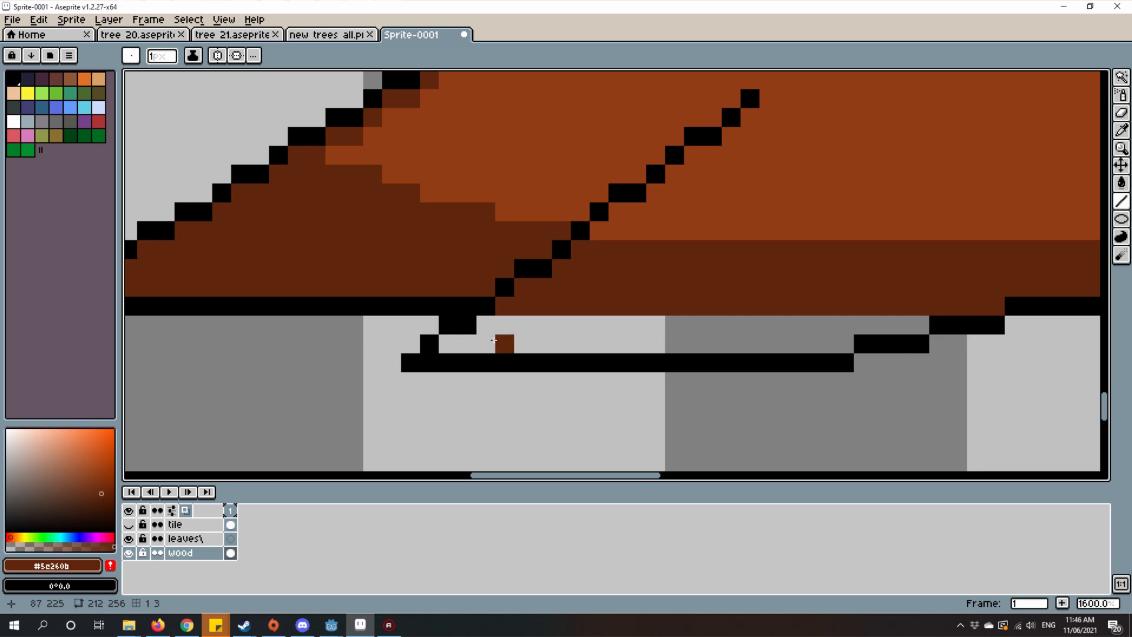
key("g")
left_click(546, 326)
scroll(619, 354, "down", 4)
scroll(608, 355, "down", 1)
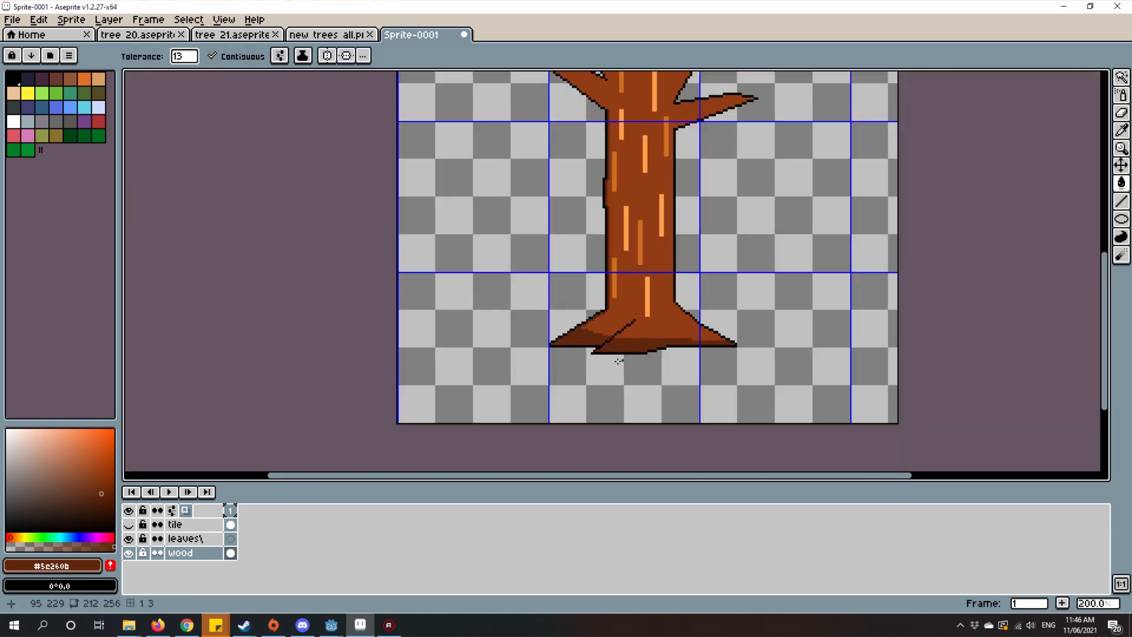
Step: Add dark brown shading pixels along the upper side of the front root's diagonal outline with the Line tool
scroll(596, 357, "up", 1)
scroll(596, 357, "down", 3)
scroll(596, 357, "up", 5)
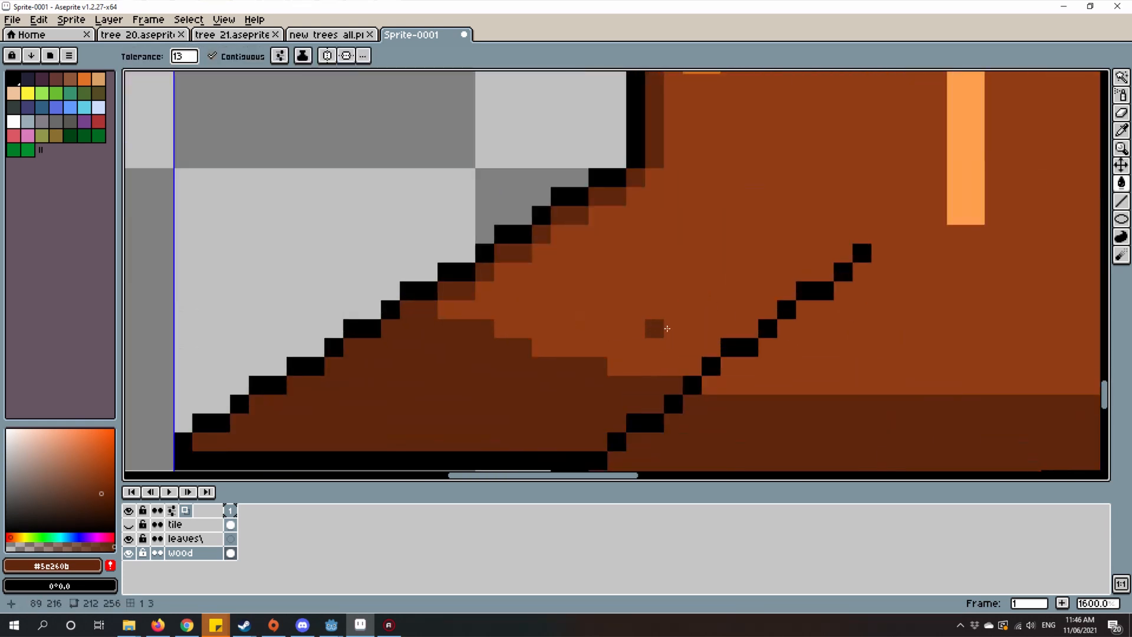
key("l")
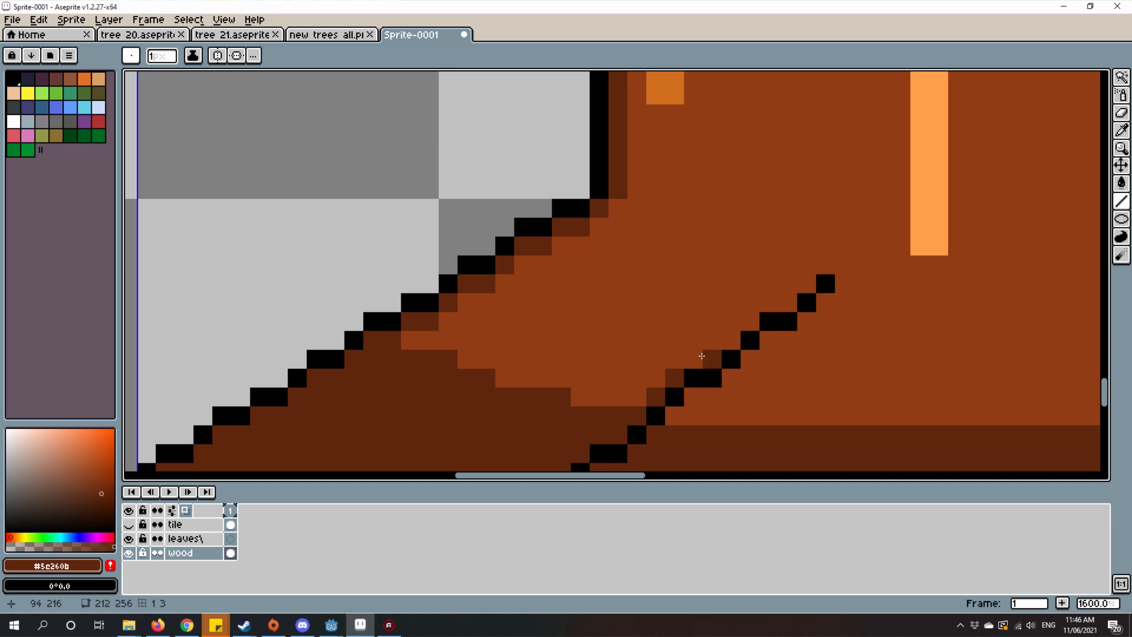
left_click_drag(702, 356, 713, 357)
left_click_drag(769, 302, 786, 305)
scroll(807, 281, "down", 5)
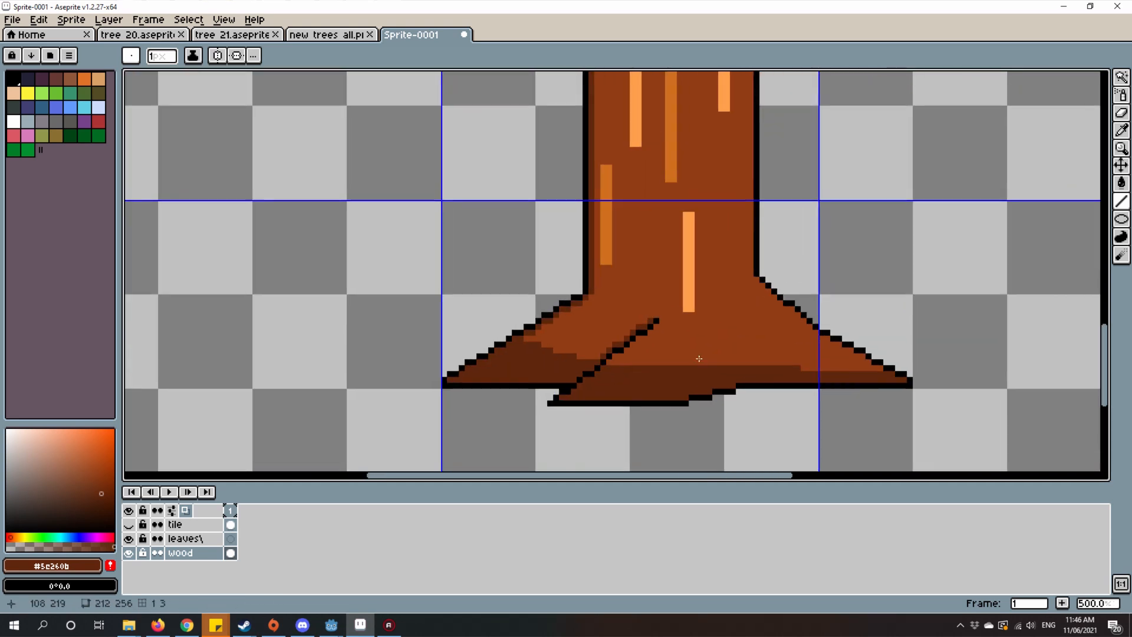
Step: Examine the front root and the left root flare's shading at close and full-trunk zoom
scroll(694, 318, "down", 1)
scroll(609, 439, "up", 1)
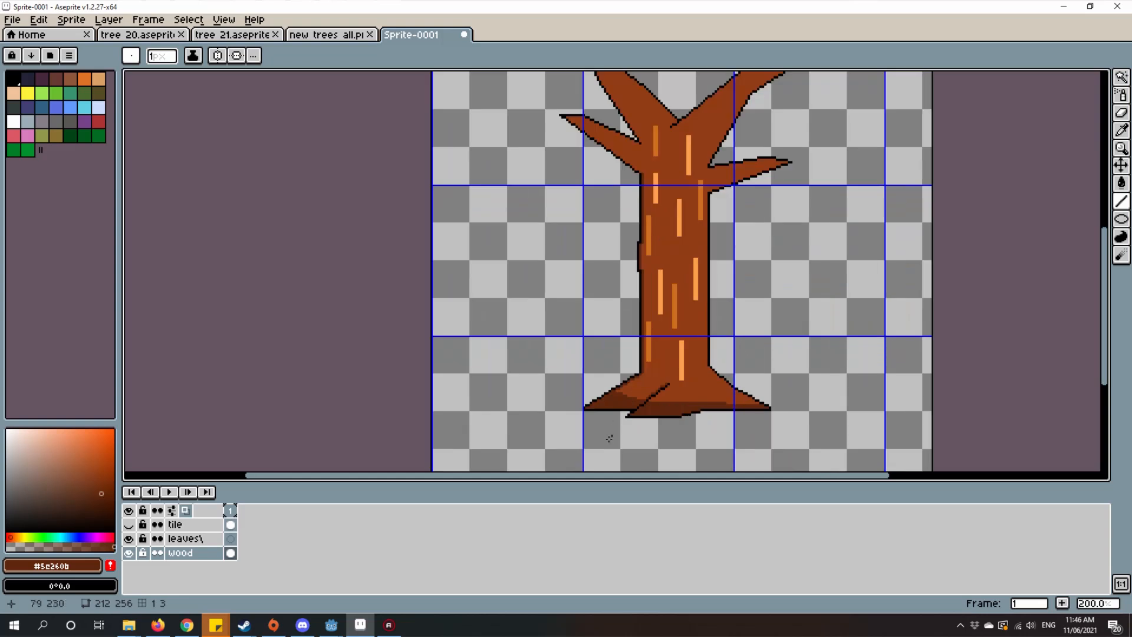
scroll(621, 412, "up", 6)
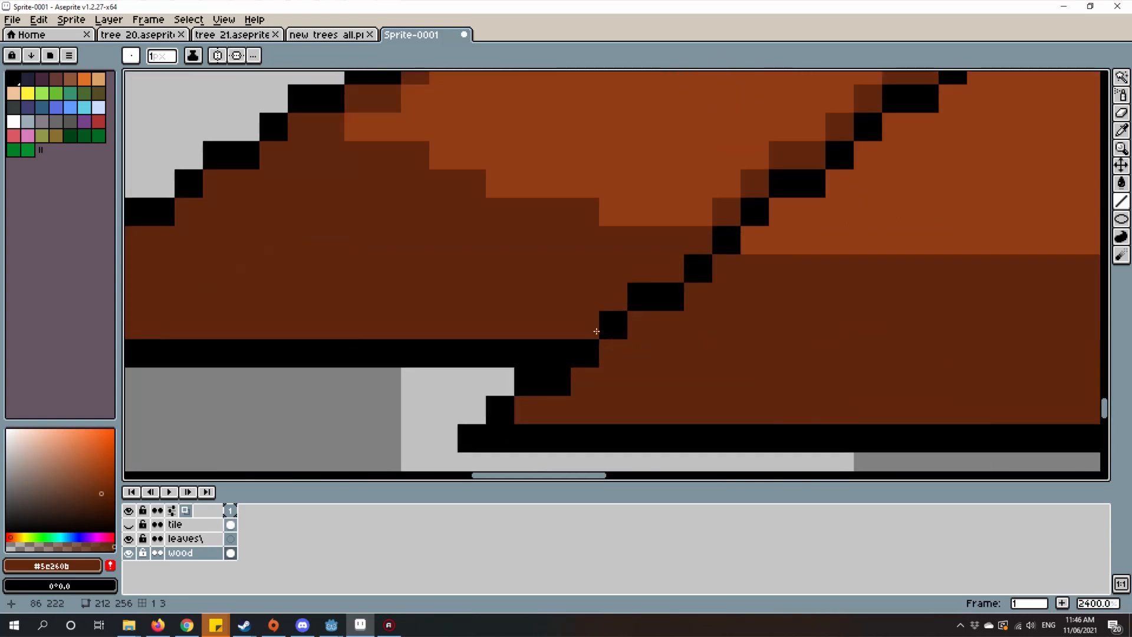
scroll(748, 331, "down", 4)
scroll(754, 340, "up", 2)
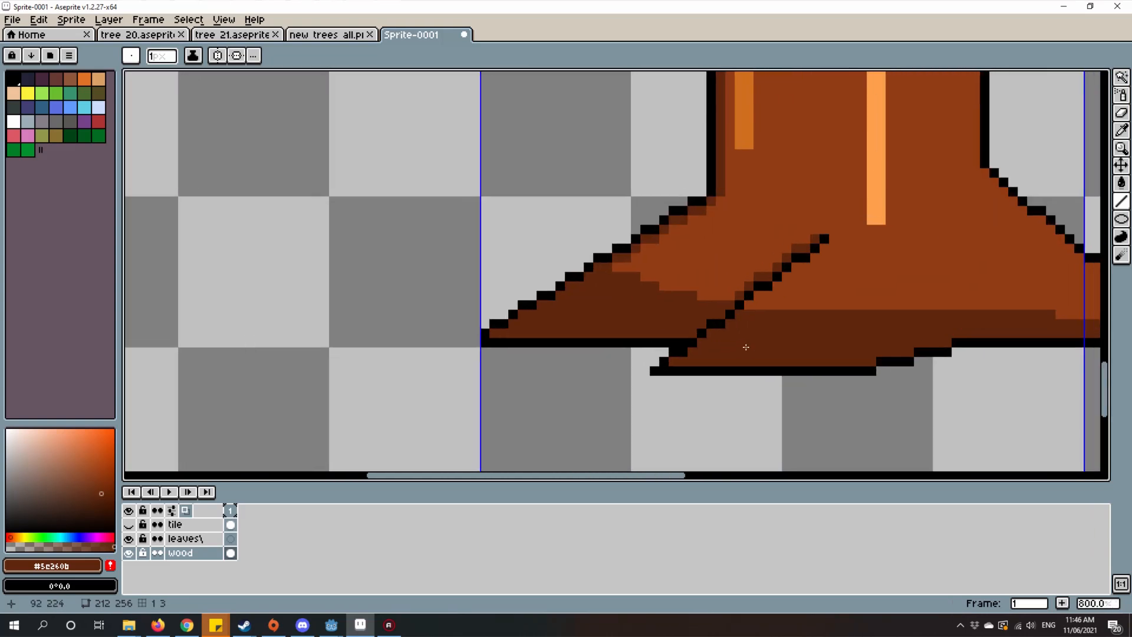
scroll(871, 352, "down", 5)
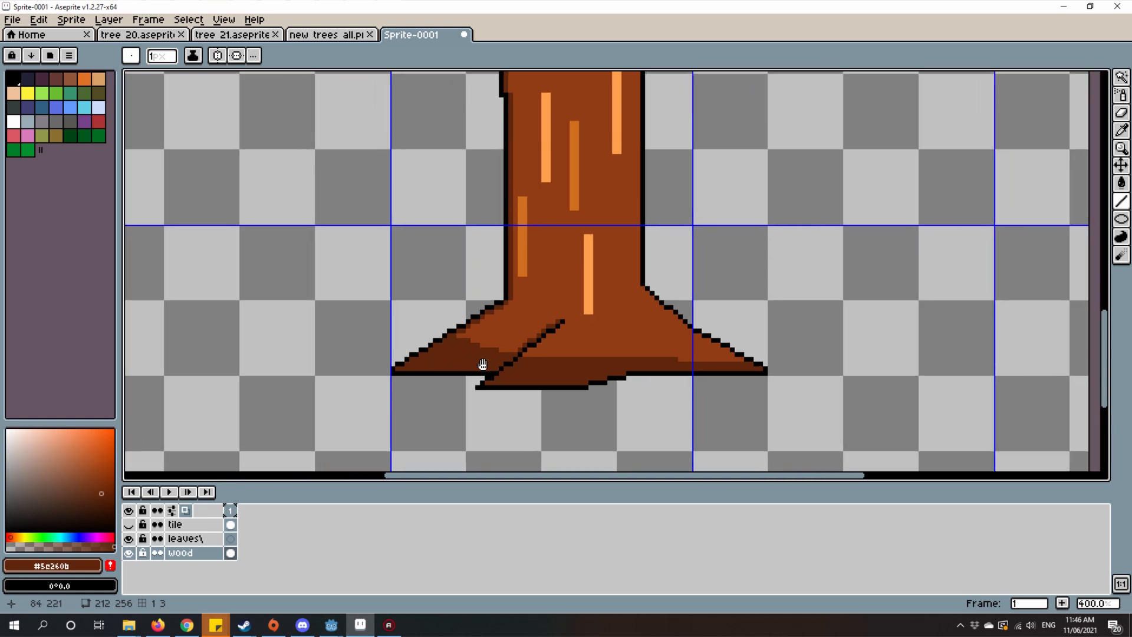
scroll(585, 376, "up", 6)
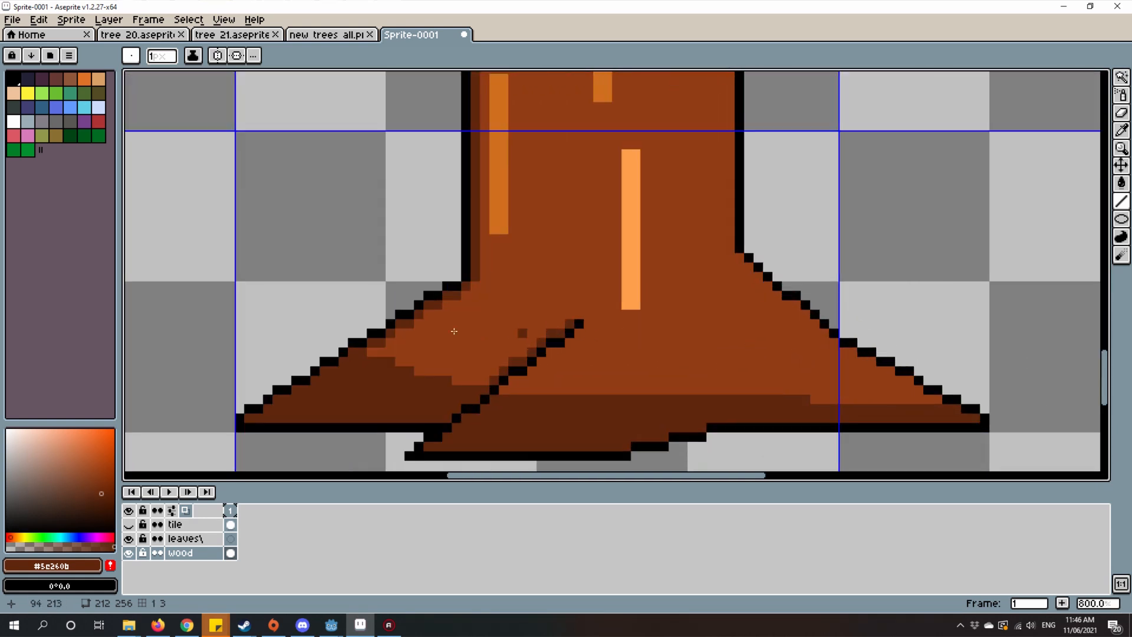
left_click_drag(418, 340, 620, 349)
Step: Extend the dark brown shadow on the left root flare upward in pixel steps, across to the front root's diagonal outline
scroll(608, 355, "up", 3)
left_click_drag(508, 361, 564, 367)
left_click_drag(580, 351, 552, 308)
left_click(554, 349)
left_click(593, 360)
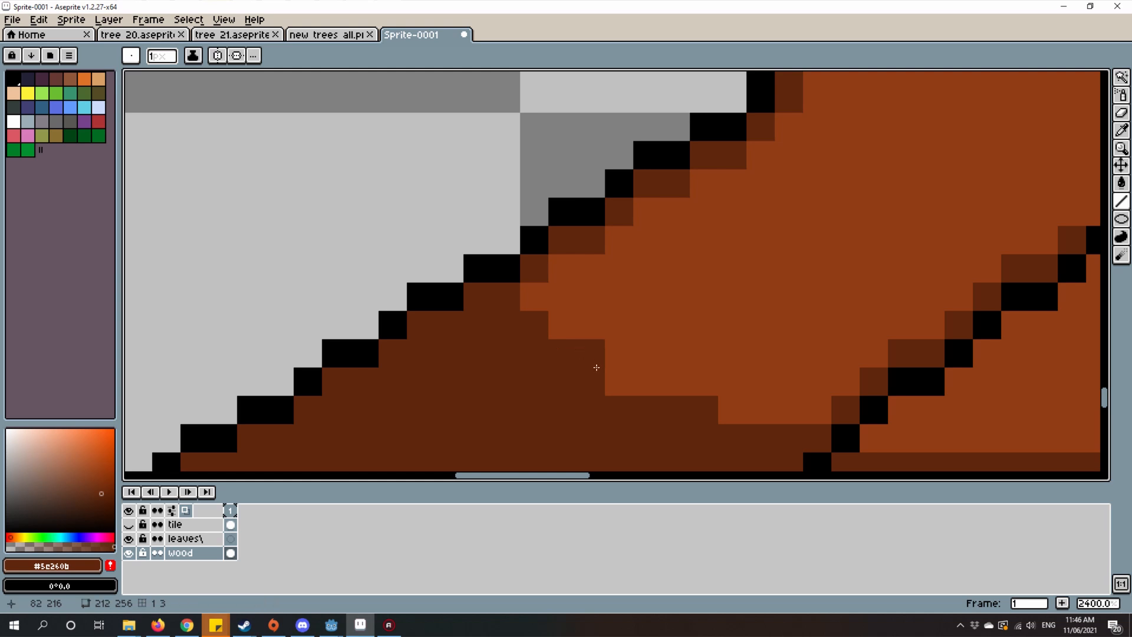
left_click_drag(638, 376, 670, 388)
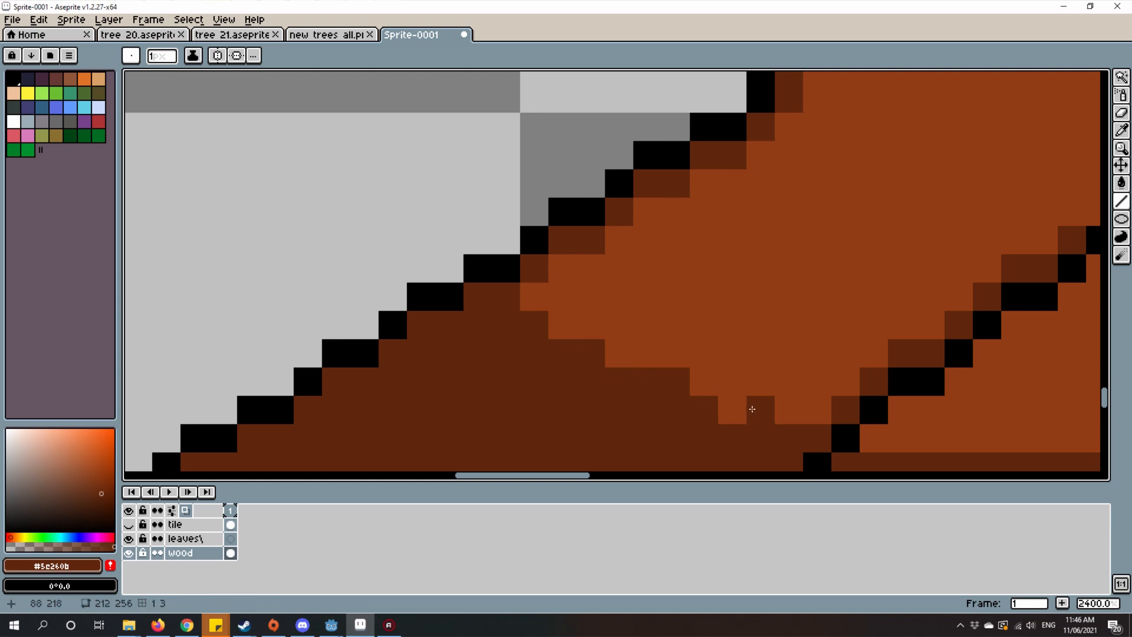
left_click(732, 409)
left_click_drag(784, 417, 806, 412)
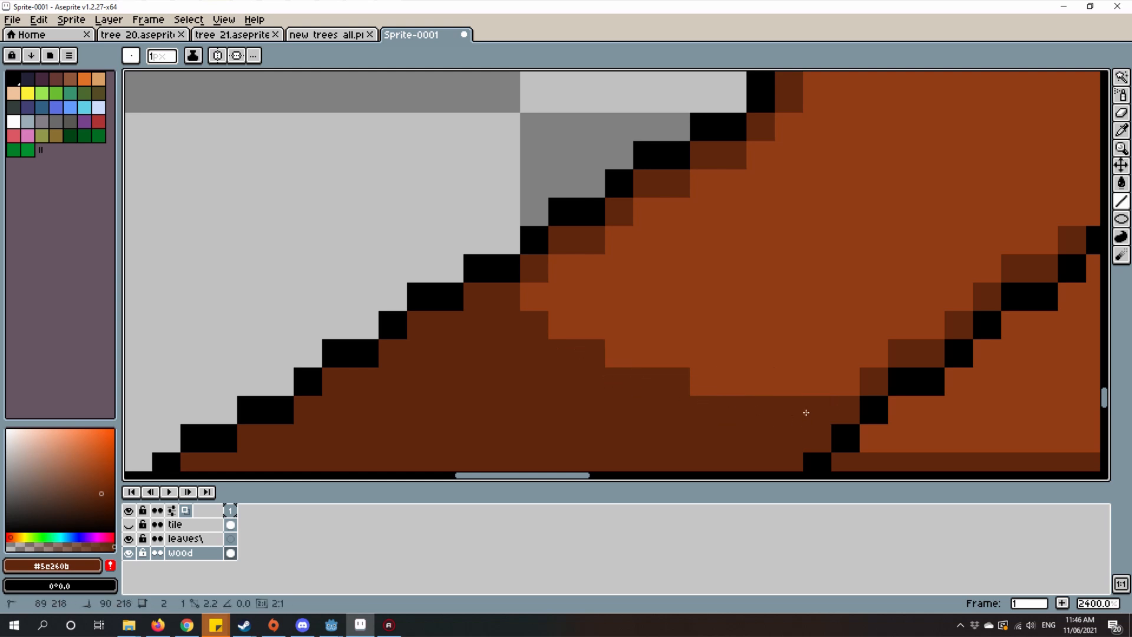
scroll(807, 417, "down", 11)
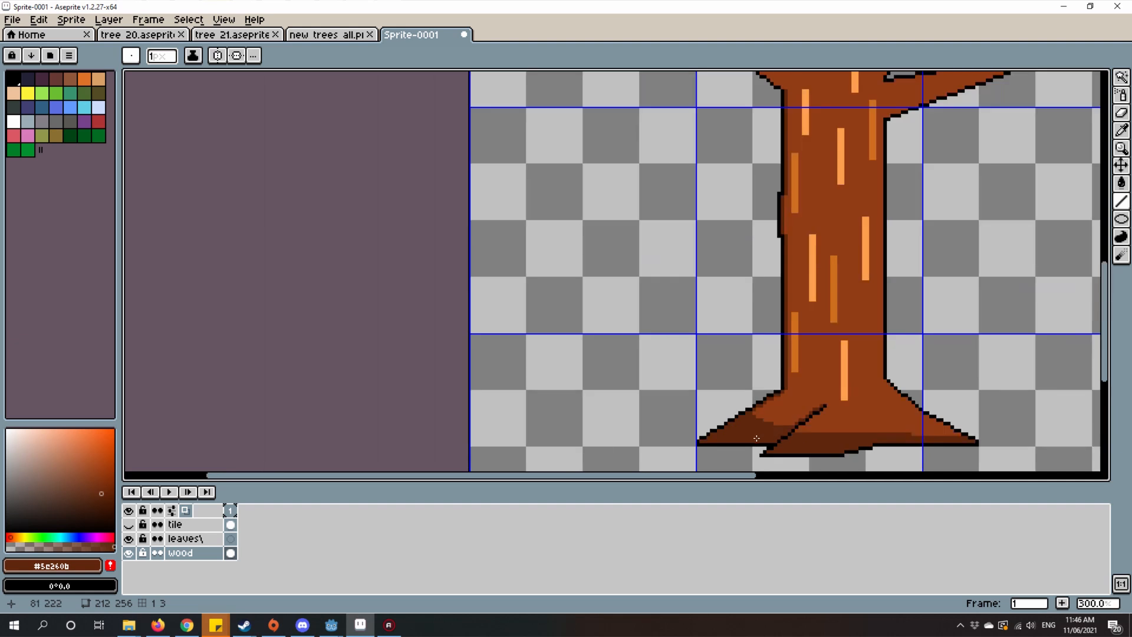
Step: Undo the last stroke and add dark brown pixels to refine the stepped upper edge of the left flare's shadow
scroll(756, 441, "up", 11)
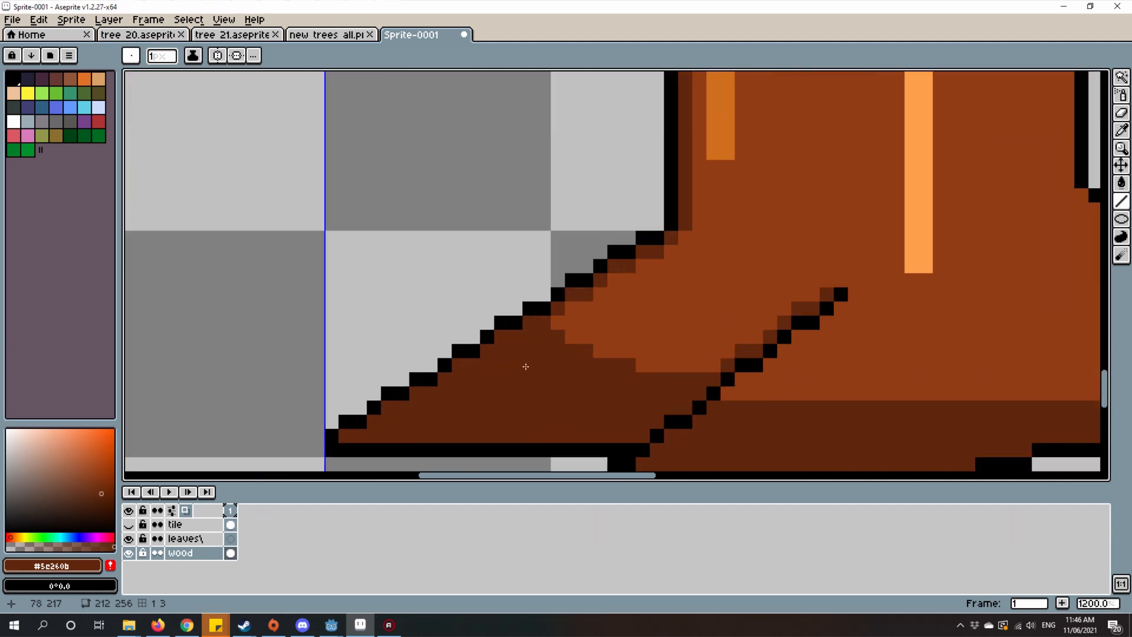
key("ctrl+z")
left_click_drag(614, 298, 633, 311)
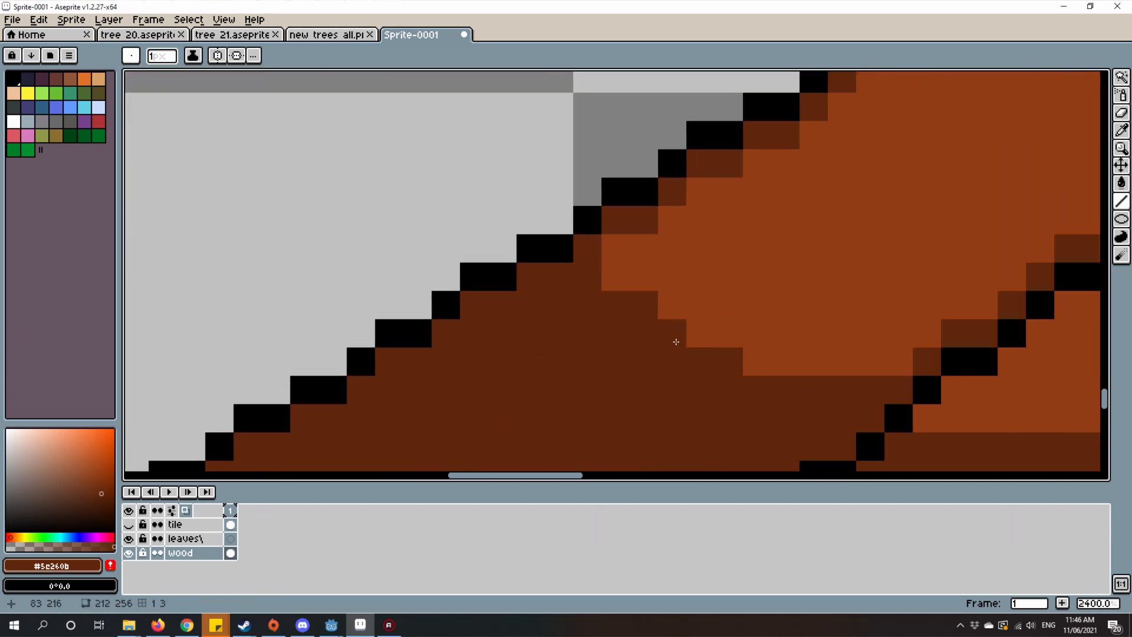
mouse_move(676, 341)
left_mouse_down()
mouse_move(759, 360)
mouse_move(890, 366)
left_mouse_up()
scroll(890, 366, "down", 6)
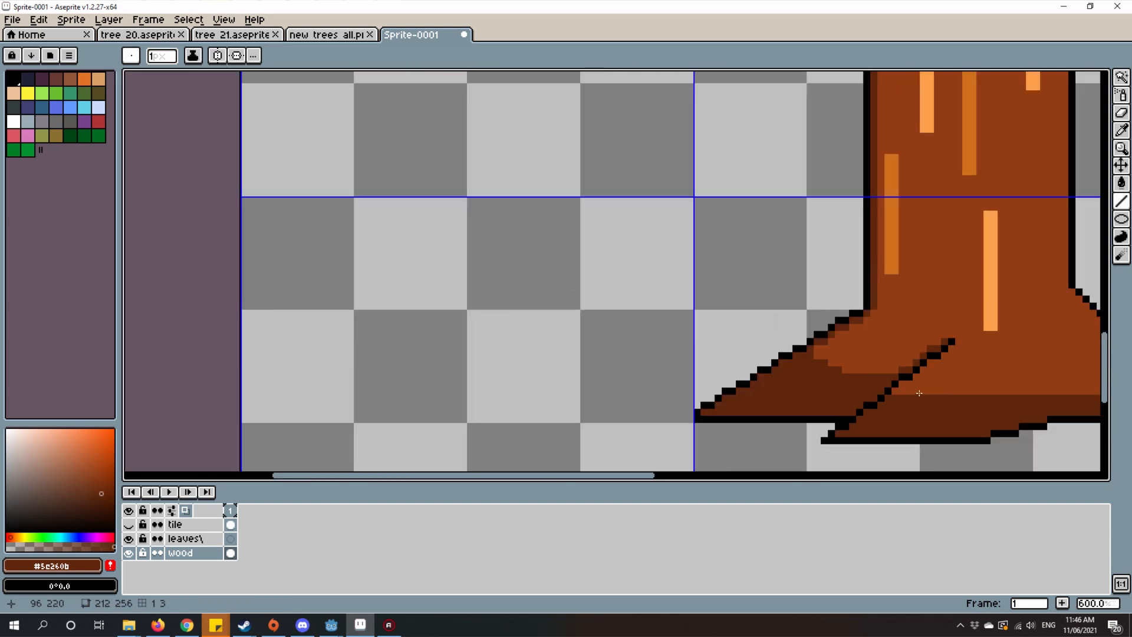
Step: Raise the left flare's shadow further with stepped dark brown rows from the flare's outer outline to the front root
scroll(920, 393, "down", 5)
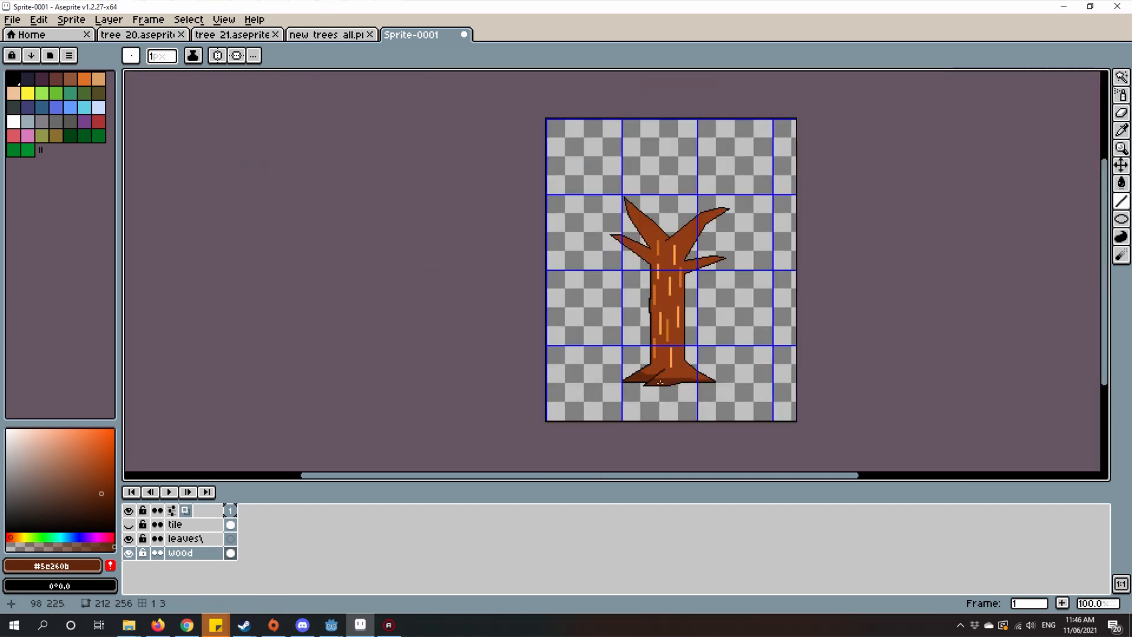
scroll(648, 383, "up", 7)
scroll(648, 282, "up", 3)
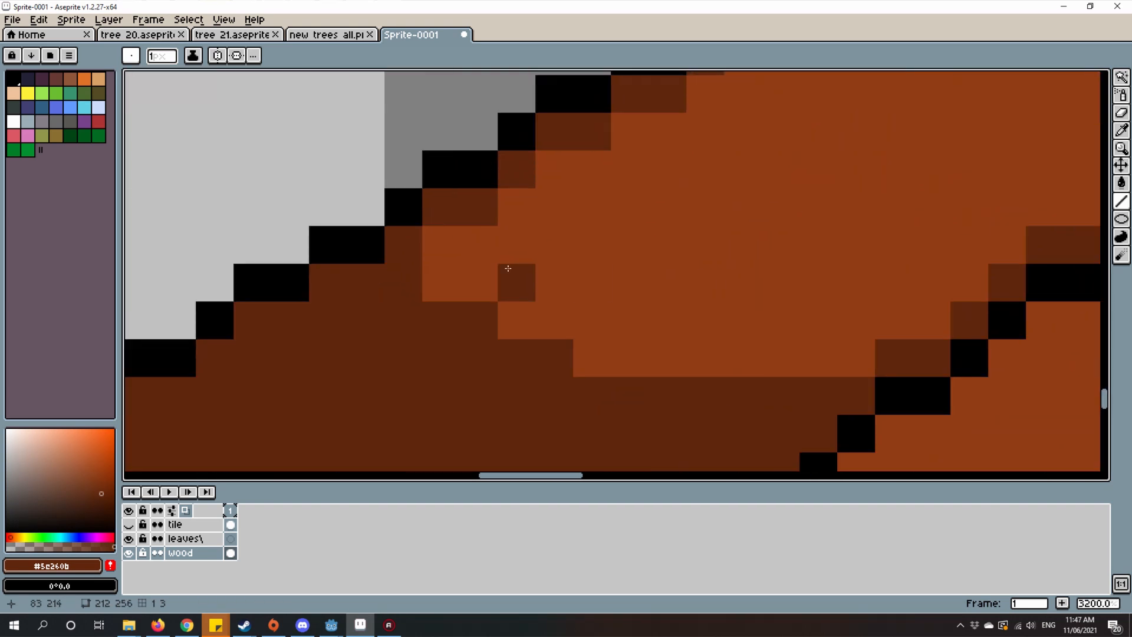
mouse_move(436, 243)
left_mouse_down()
mouse_move(444, 283)
mouse_move(503, 293)
mouse_move(544, 319)
left_mouse_up()
left_click(574, 369)
left_click_drag(618, 362, 917, 346)
left_click_drag(575, 324, 742, 328)
left_click_drag(536, 284, 483, 250)
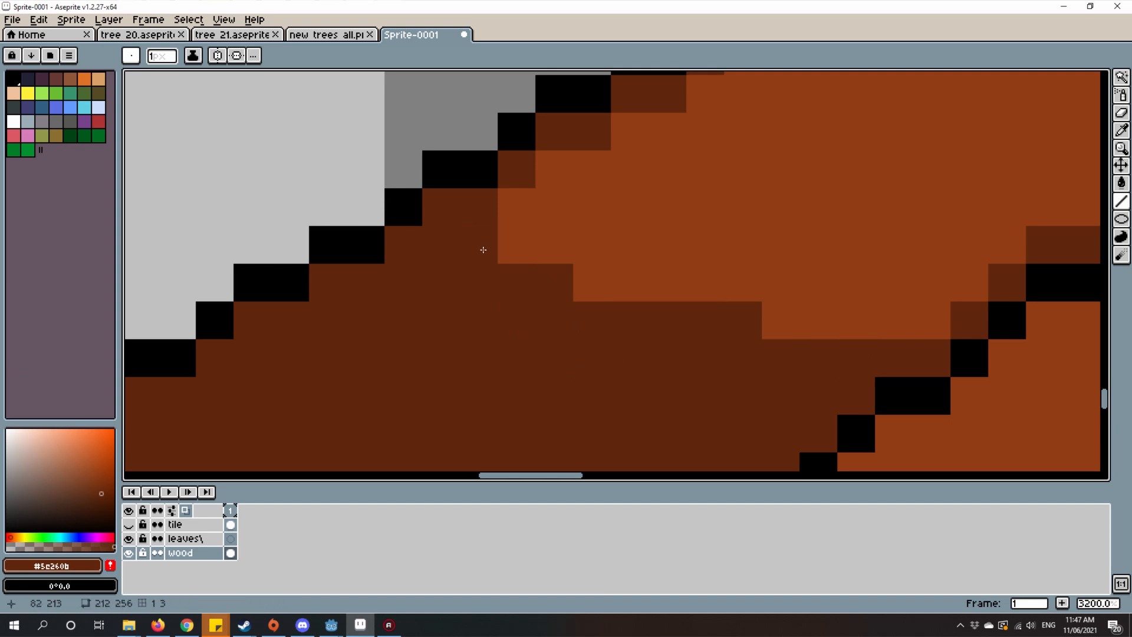
scroll(488, 258, "down", 2)
scroll(486, 267, "down", 4)
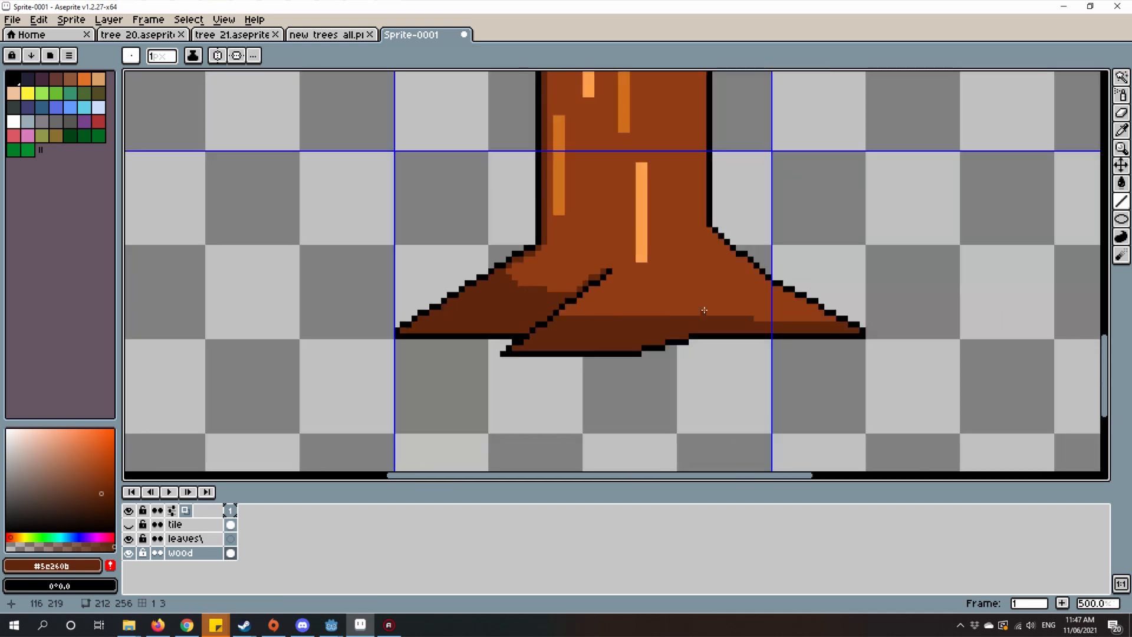
Step: Add a short stepped row of dark brown above the base's shading band, just inside the front root's diagonal outline
scroll(486, 267, "down", 2)
scroll(591, 291, "up", 2)
scroll(591, 292, "up", 7)
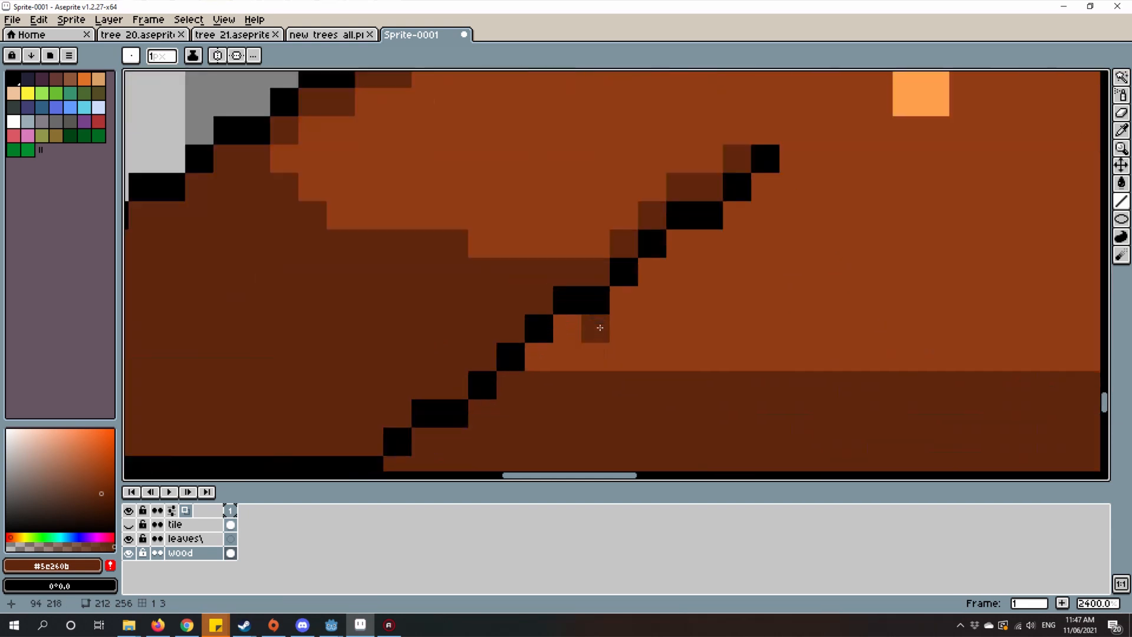
left_click_drag(539, 358, 655, 357)
key("ctrl+z")
left_click_drag(542, 359, 715, 356)
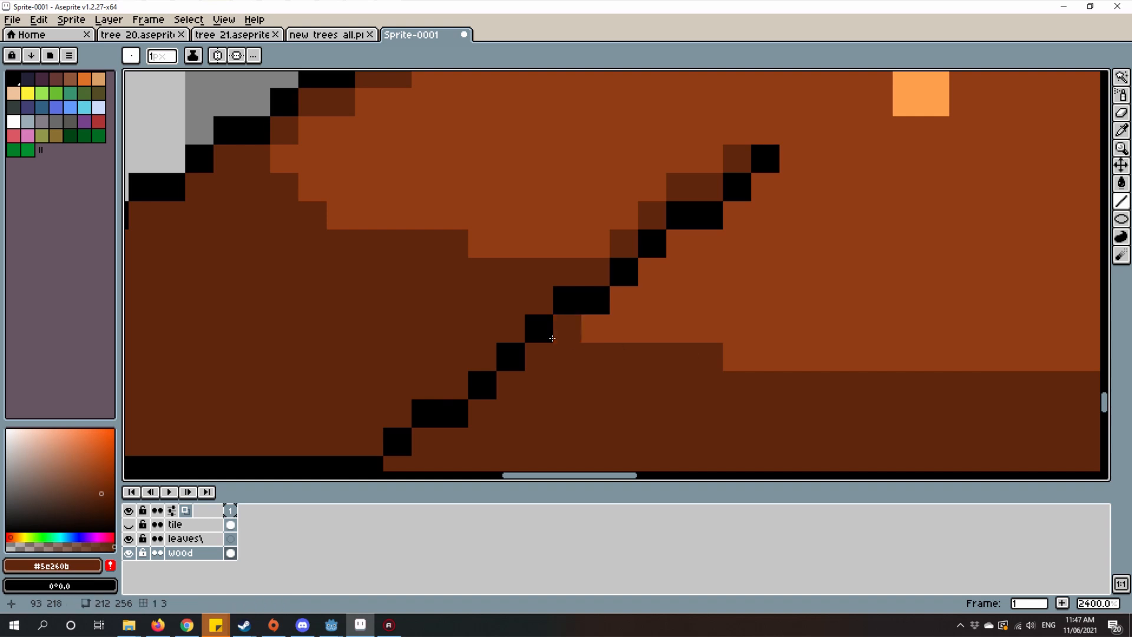
left_click(555, 336)
scroll(602, 352, "down", 7)
scroll(706, 349, "up", 3)
scroll(648, 353, "down", 7)
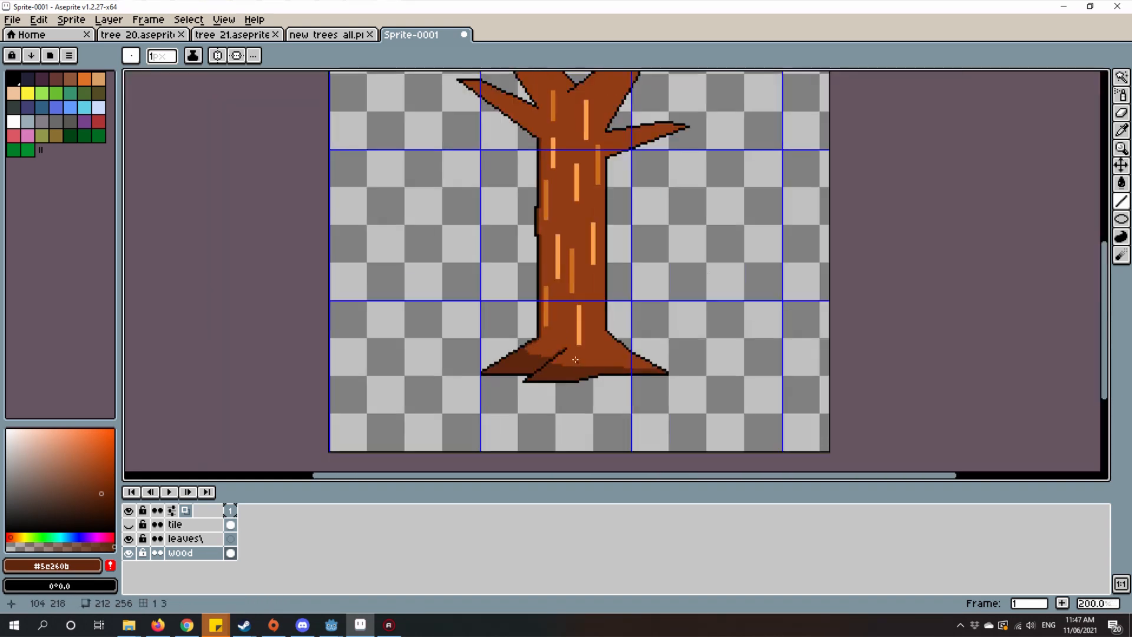
Step: Start dark brown shading inside the lower outline of the lower-left branch, beginning at its tip
scroll(595, 354, "up", 3)
left_click_drag(595, 355, 637, 457)
left_click_drag(637, 281, 634, 363)
scroll(536, 237, "up", 4)
scroll(518, 239, "up", 4)
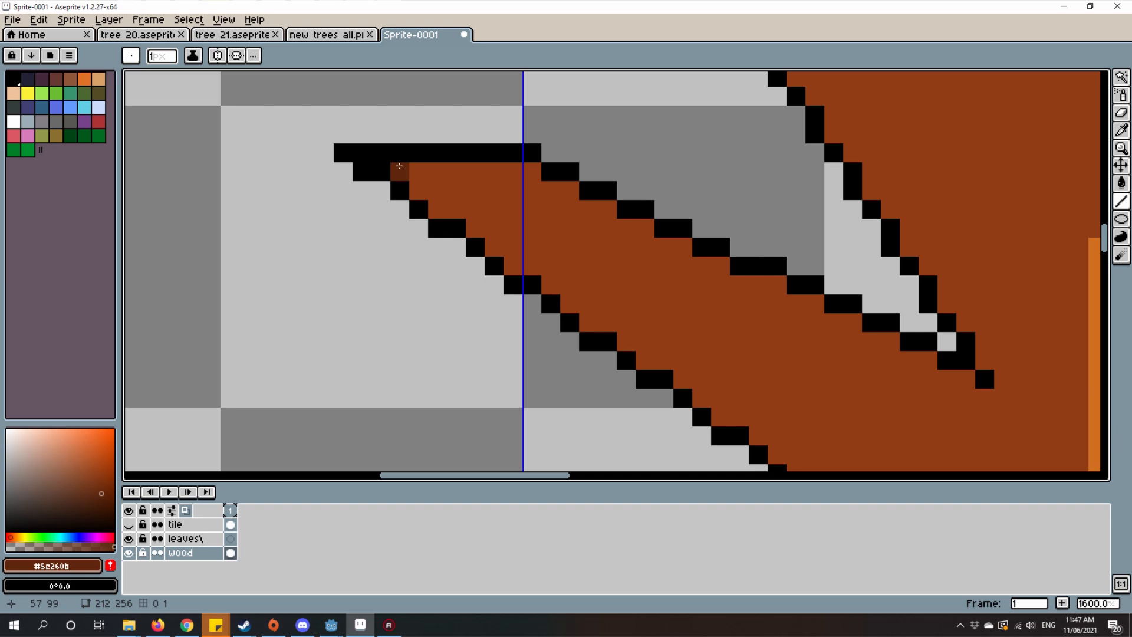
left_click_drag(399, 166, 454, 214)
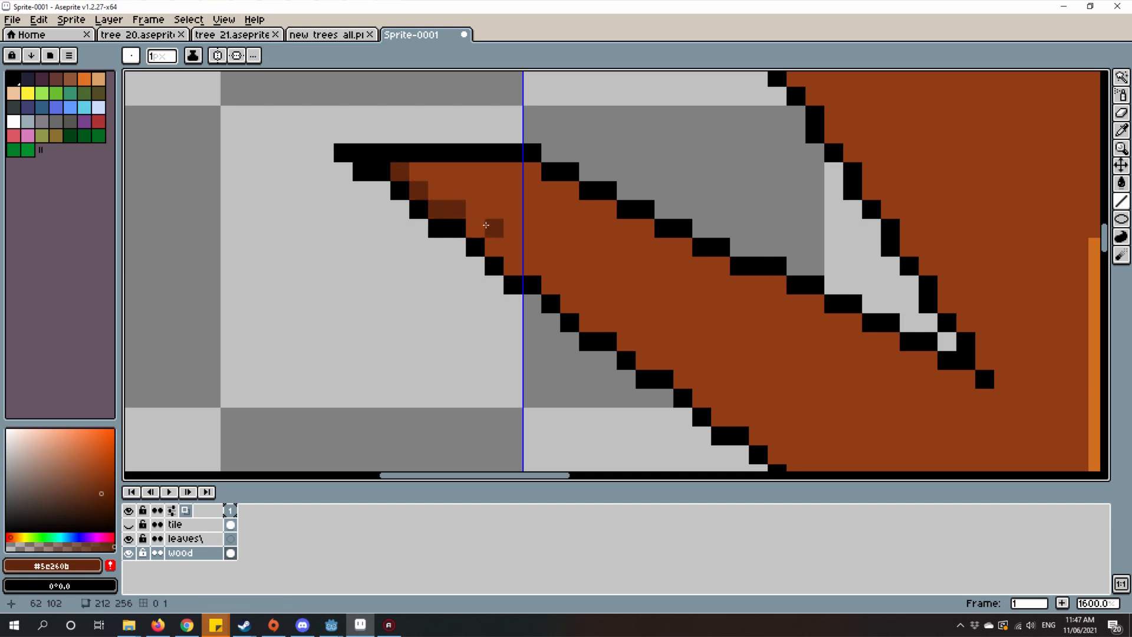
scroll(480, 225, "down", 2)
scroll(651, 269, "up", 2)
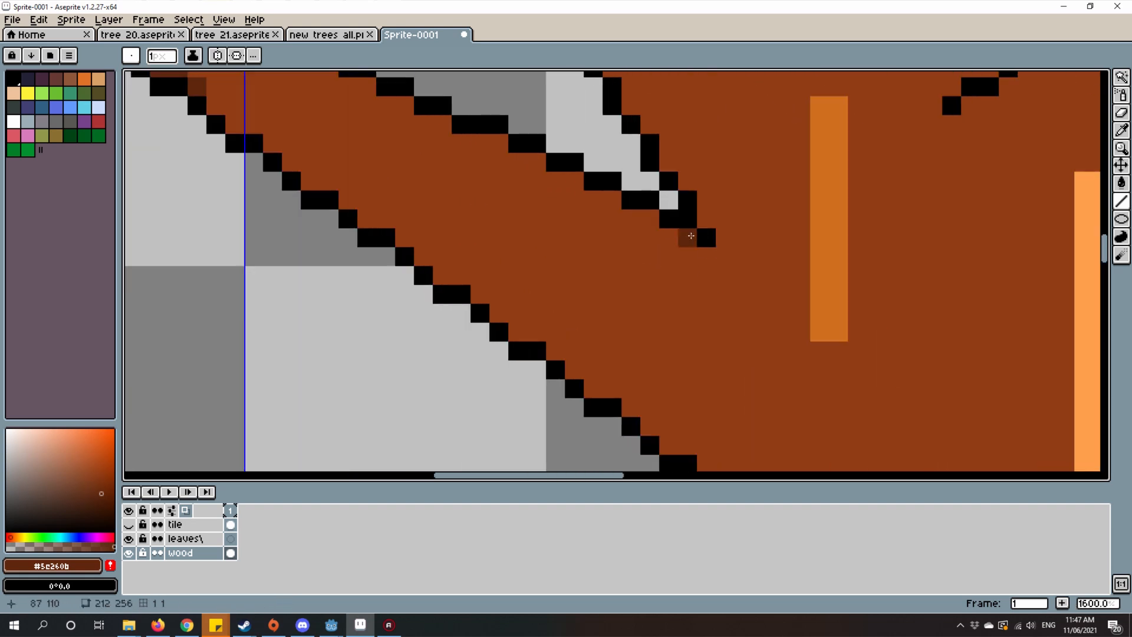
mouse_move(691, 236)
left_mouse_down()
mouse_move(660, 378)
mouse_move(689, 441)
left_mouse_up()
mouse_move(702, 369)
left_mouse_down()
mouse_move(713, 357)
mouse_move(746, 364)
left_mouse_up()
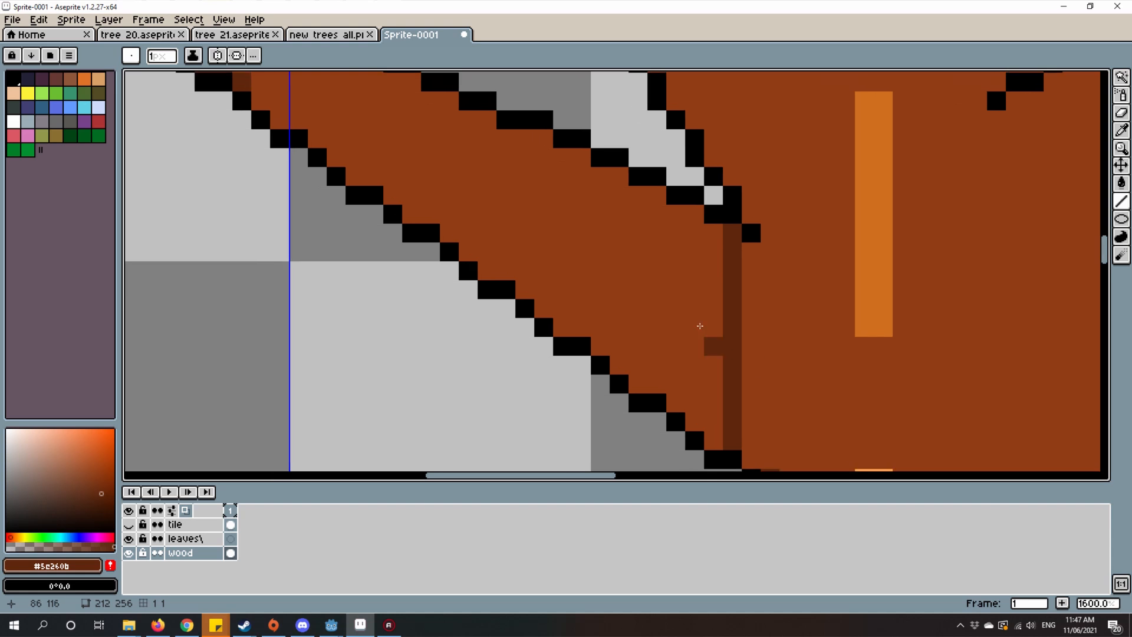
scroll(755, 302, "down", 2)
key("ctrl+z")
Step: Show the tile layer to check the green crown over the trunk, and hide it again
left_click_drag(718, 299, 612, 352)
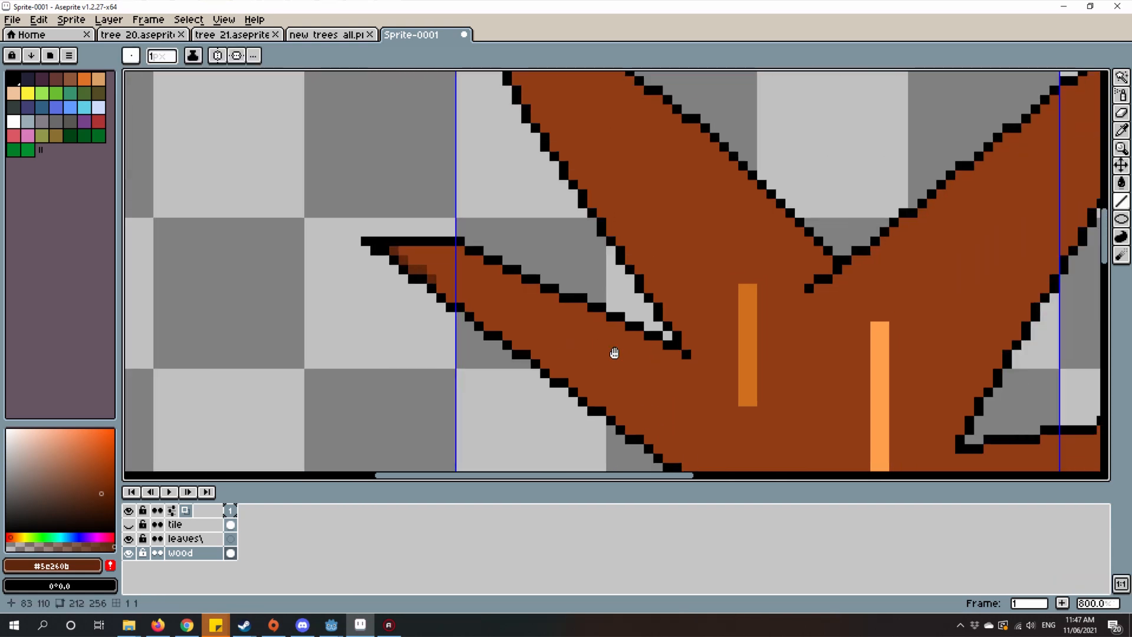
scroll(612, 352, "down", 1)
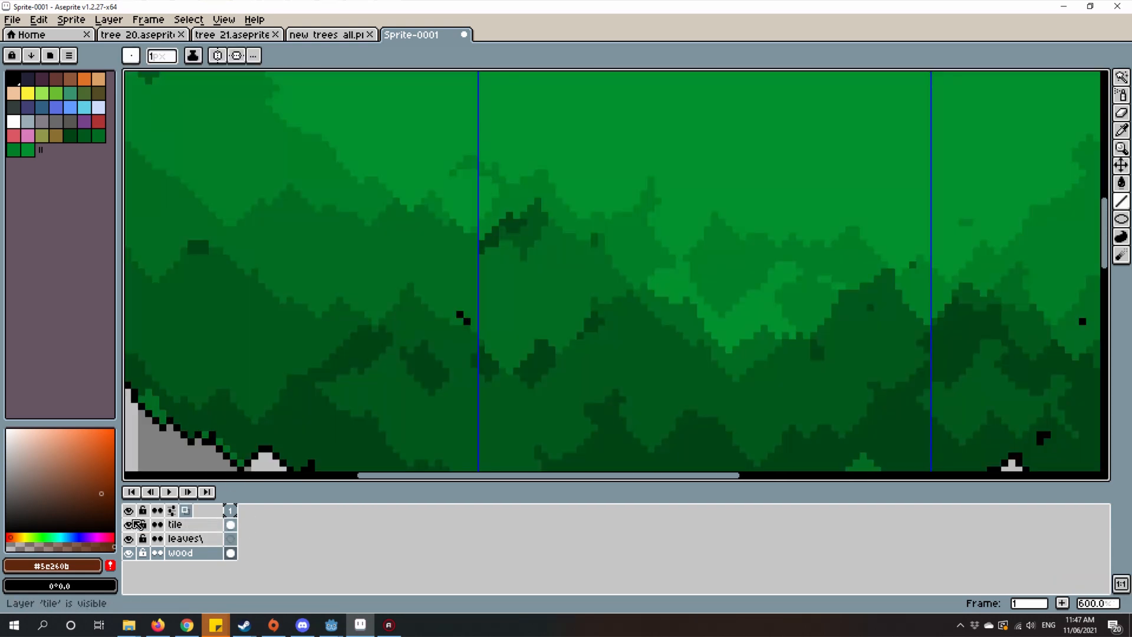
left_click(128, 525)
left_click_drag(571, 413, 610, 244)
scroll(609, 244, "down", 2)
scroll(608, 246, "up", 2)
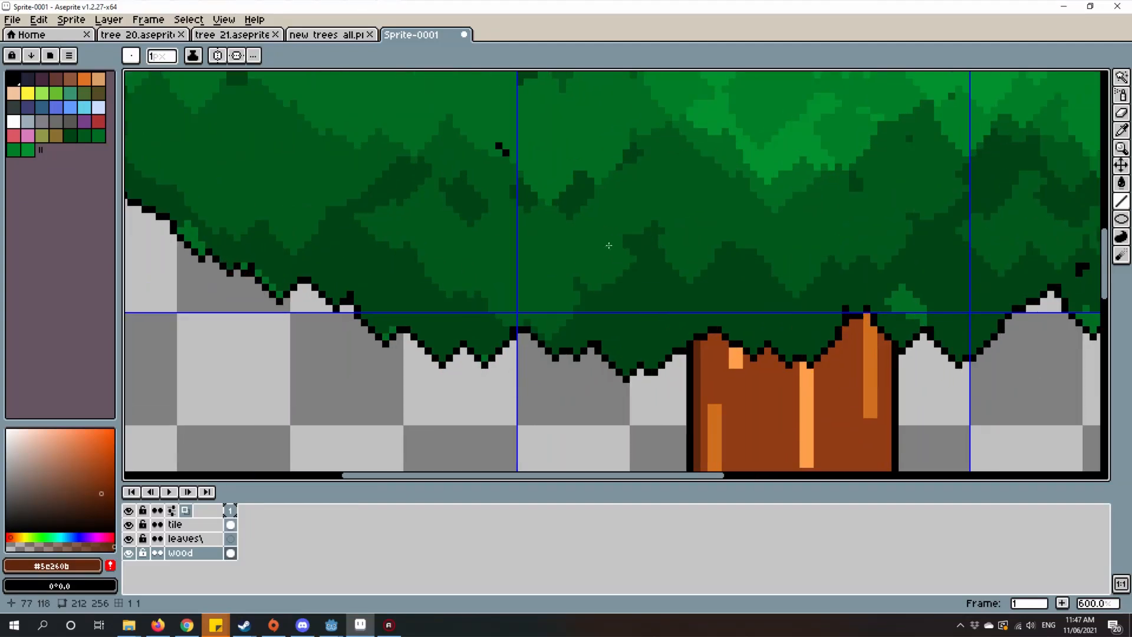
left_click(129, 525)
Step: Continue the dark brown shading along the lower-left branch's lower outline down to the trunk's left-edge shading
scroll(421, 196, "up", 4)
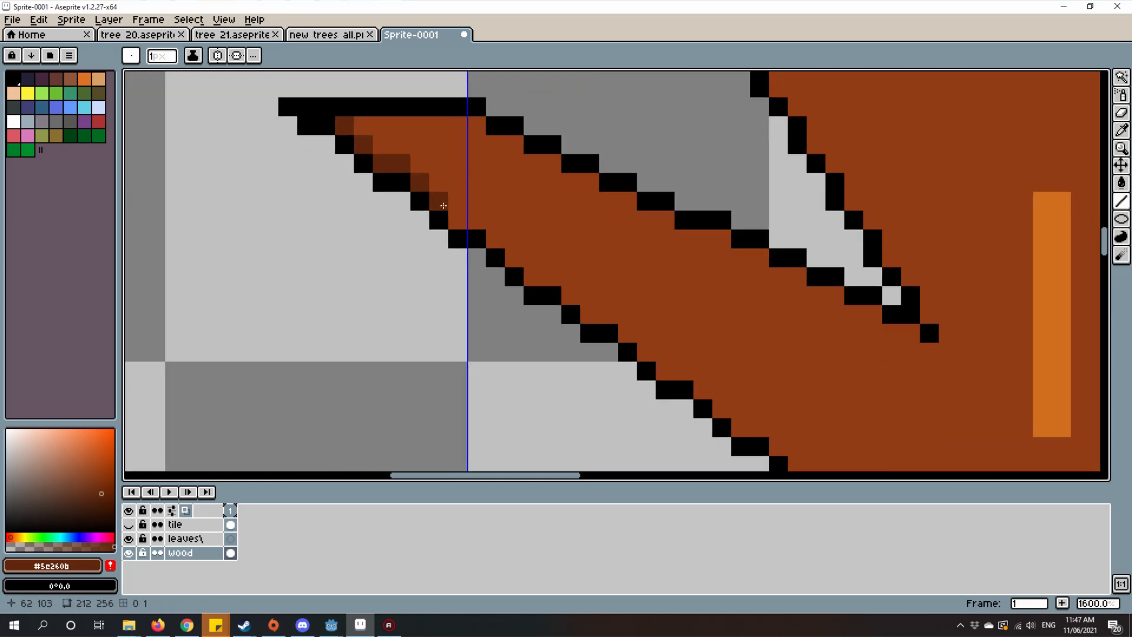
mouse_move(444, 205)
left_mouse_down()
mouse_move(557, 266)
mouse_move(515, 240)
mouse_move(520, 261)
mouse_move(609, 317)
left_mouse_up()
mouse_move(665, 338)
left_mouse_down()
mouse_move(521, 186)
mouse_move(576, 231)
mouse_move(597, 231)
mouse_move(288, 236)
mouse_move(488, 362)
mouse_move(461, 349)
mouse_move(477, 366)
left_mouse_up()
left_click(539, 189)
left_click(490, 364)
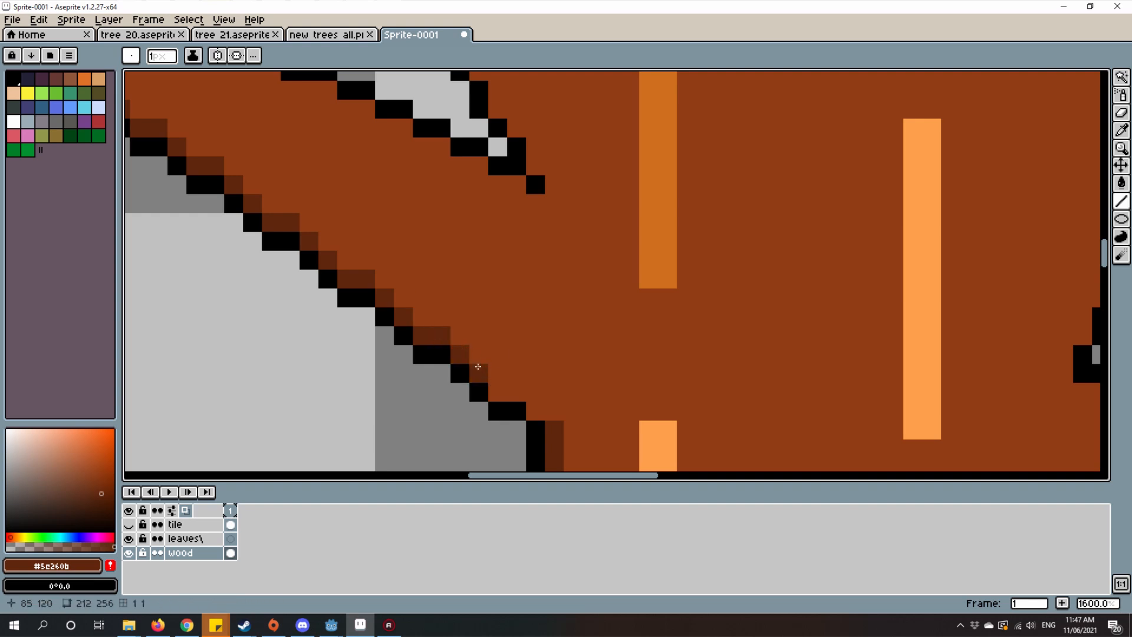
left_click(511, 392)
scroll(577, 427, "down", 6)
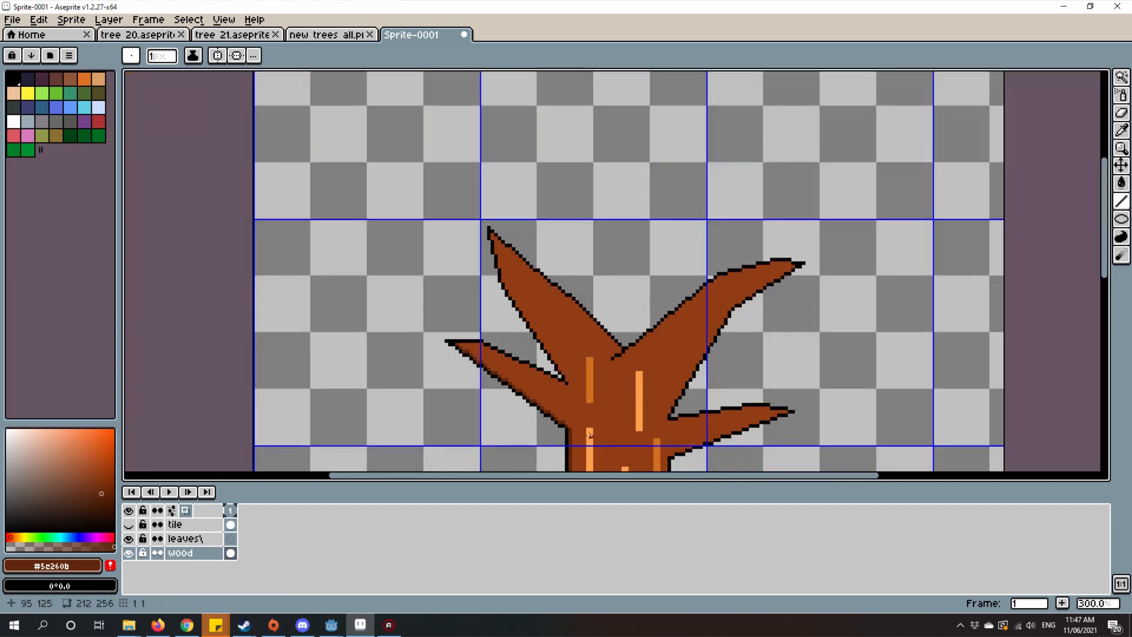
left_click_drag(586, 433, 639, 353)
scroll(639, 352, "up", 3)
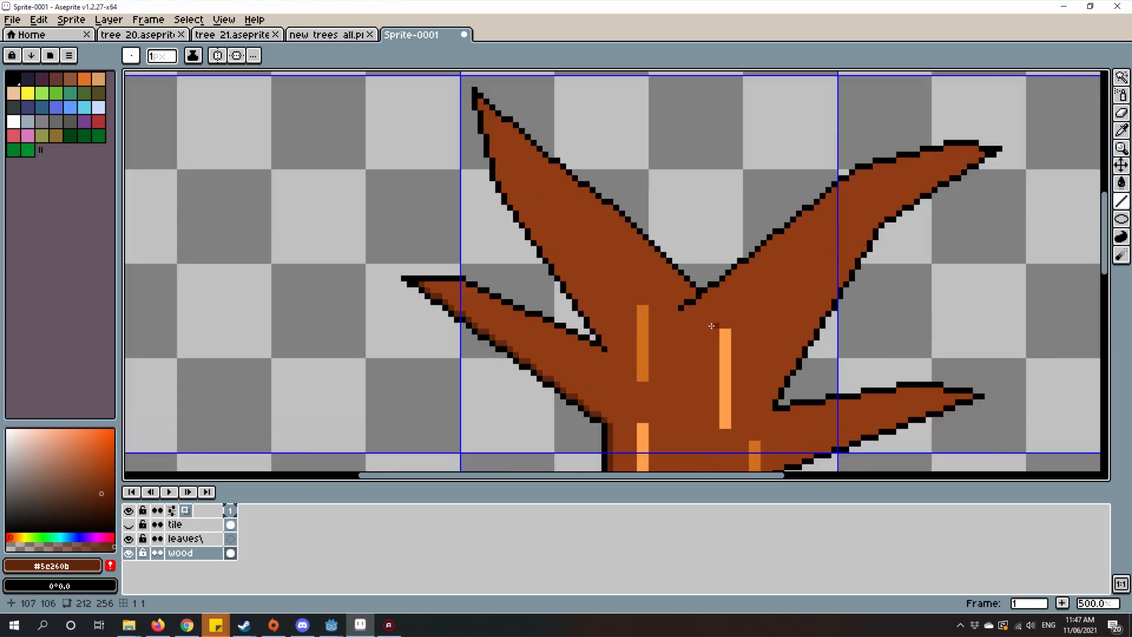
key("w")
left_click(685, 330)
left_click_drag(511, 250, 533, 224)
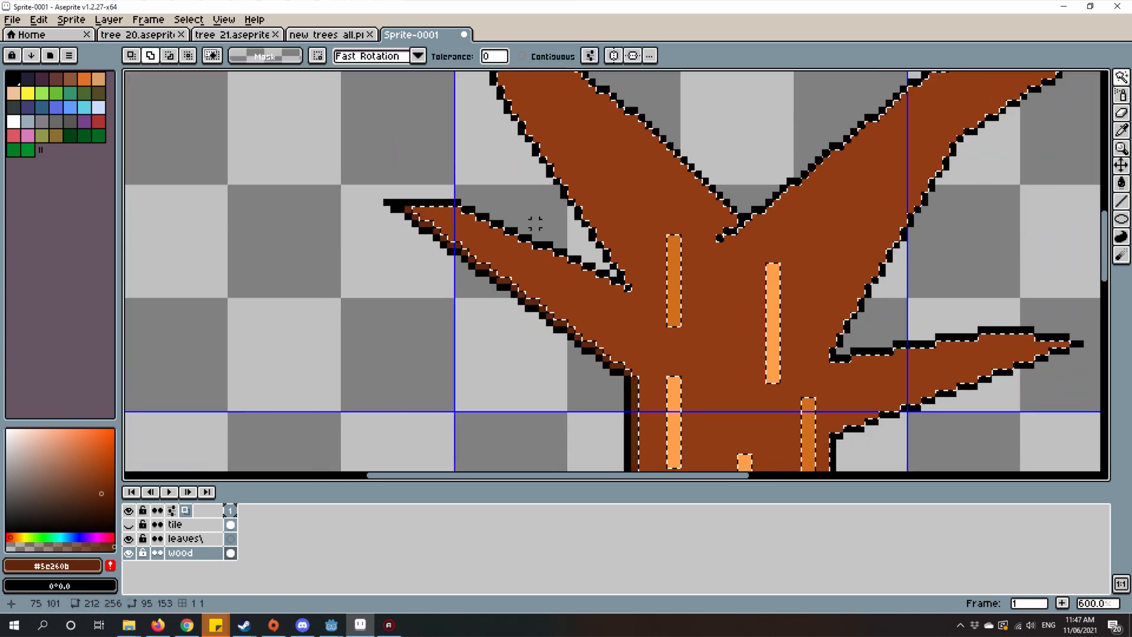
key("b")
scroll(679, 289, "down", 3)
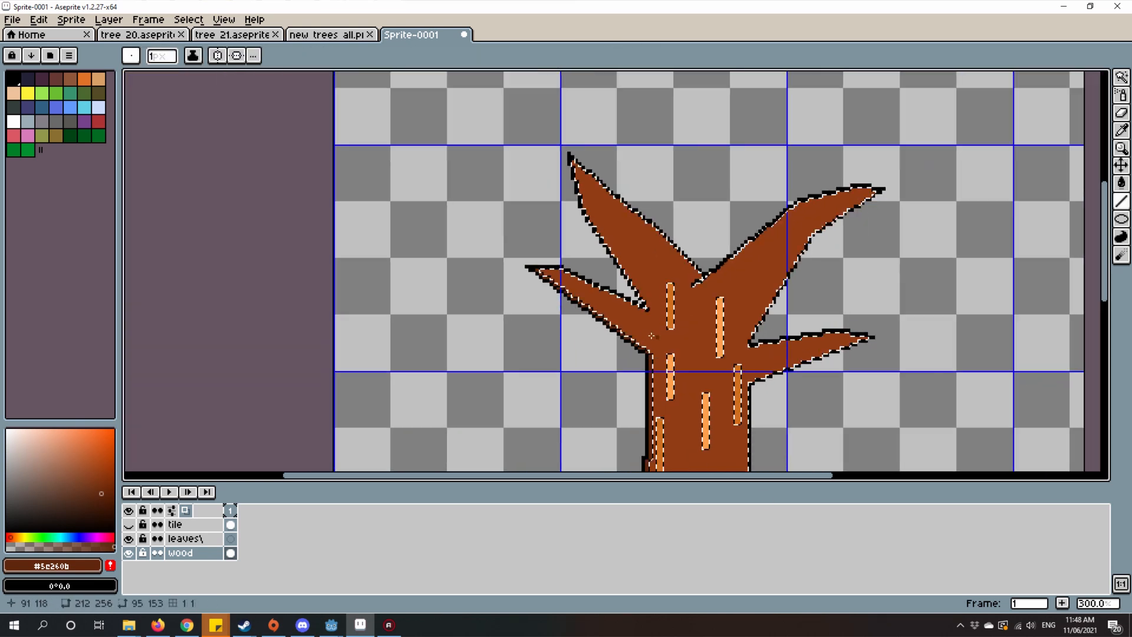
scroll(681, 293, "up", 1)
key("ctrl+d")
Step: Start dark brown shading just inside the left outline of the upper-left branch, working down from its tip
scroll(682, 293, "up", 1)
scroll(681, 293, "up", 5)
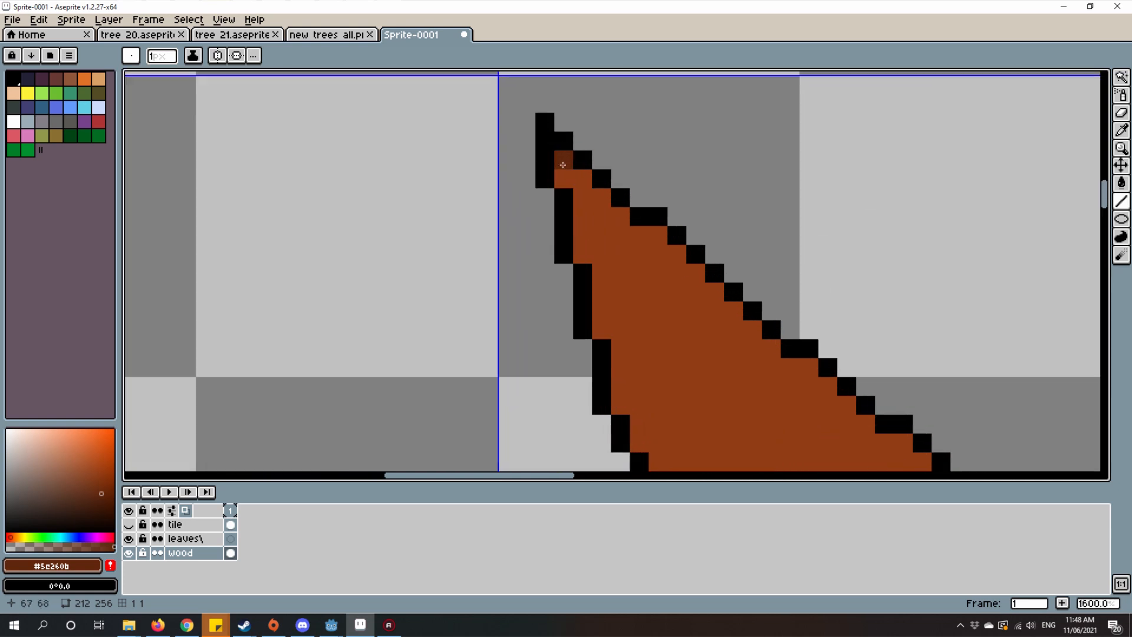
left_click(563, 177)
mouse_move(585, 197)
left_mouse_down()
mouse_move(586, 240)
mouse_move(566, 152)
mouse_move(557, 219)
mouse_move(577, 203)
mouse_move(597, 281)
left_mouse_up()
left_click_drag(597, 246, 622, 131)
left_click_drag(640, 186, 641, 204)
left_click(659, 223)
mouse_move(677, 241)
left_mouse_down()
mouse_move(674, 258)
mouse_move(510, 156)
mouse_move(544, 194)
left_mouse_up()
scroll(511, 155, "down", 1)
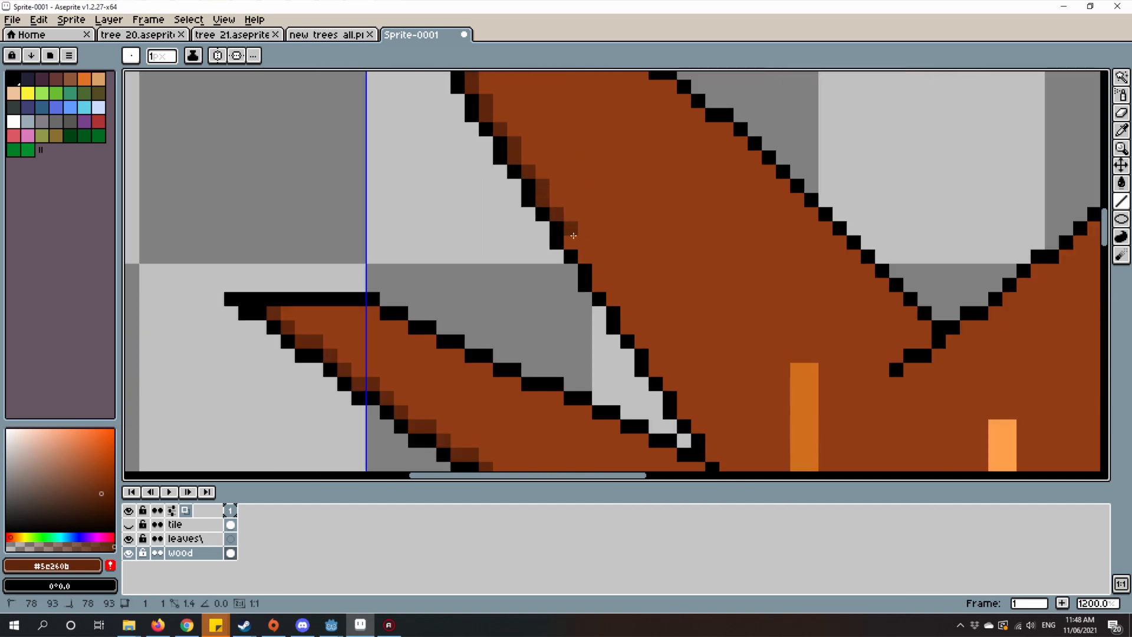
Step: Continue the upper-left branch's dark brown edge shading pixel by pixel down alongside the narrow gap above the lower-left branch
left_click_drag(573, 235, 572, 243)
left_click(590, 258)
left_click(598, 275)
left_click(619, 298)
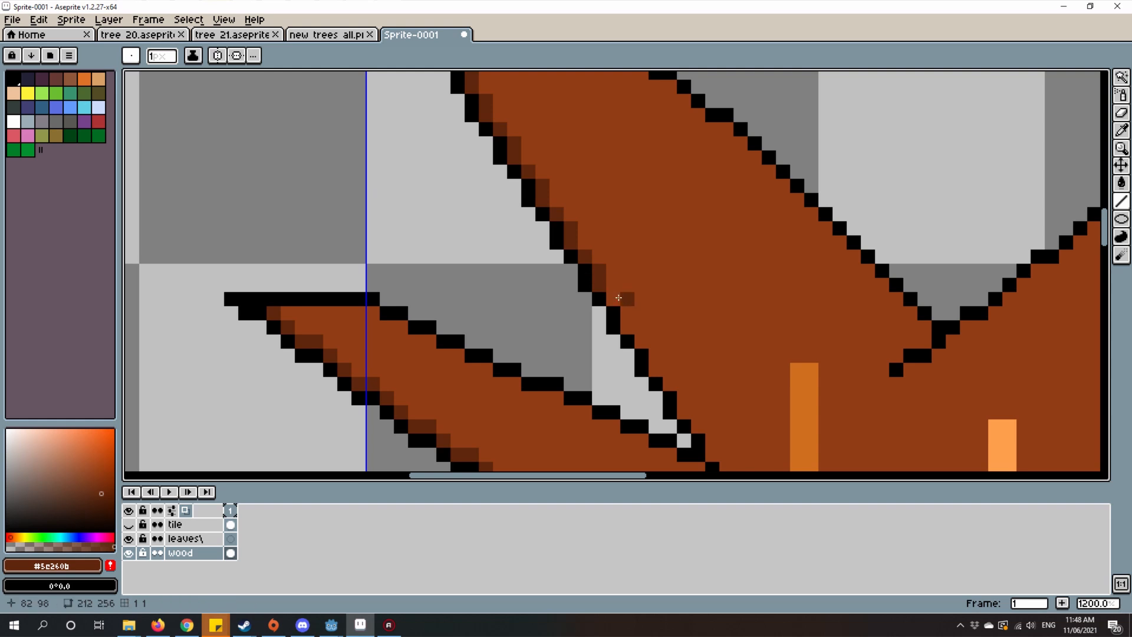
scroll(614, 295, "up", 1)
left_click(485, 224)
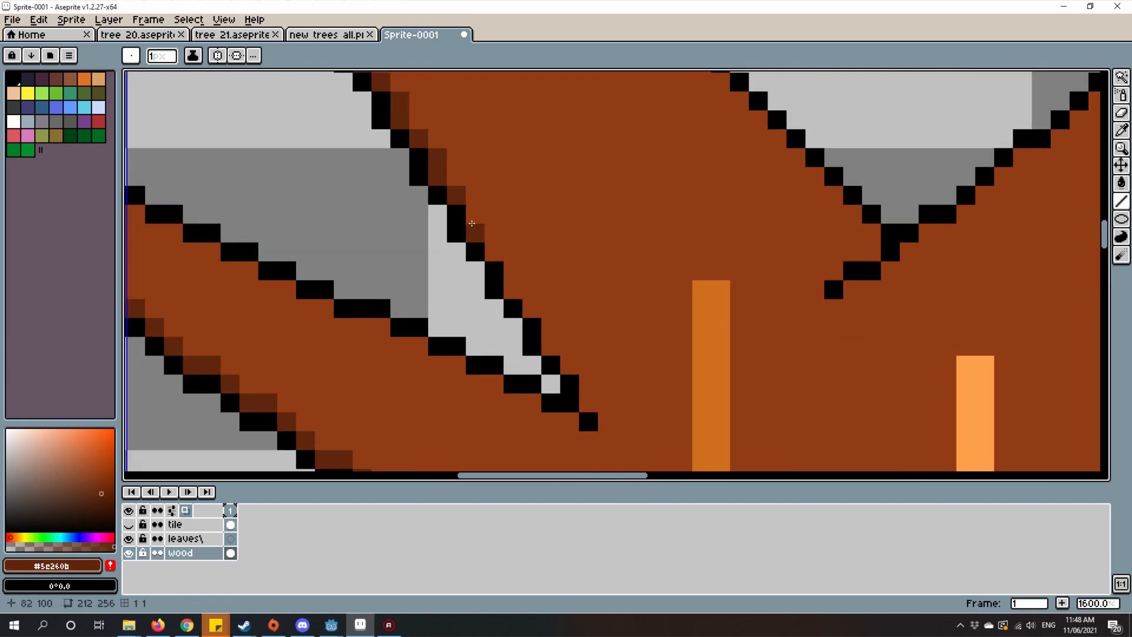
left_click_drag(473, 227, 473, 220)
left_click(502, 265)
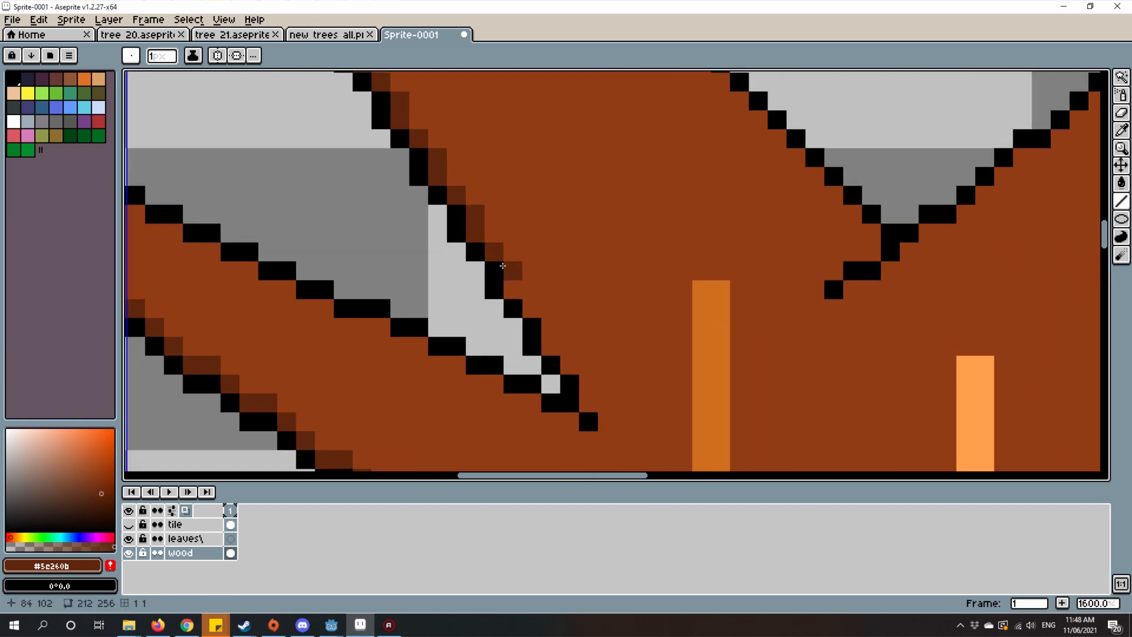
Step: Finish the upper-left branch's left-edge shading down to the notch where it meets the lower-left branch
left_click_drag(508, 278, 514, 291)
left_click(551, 346)
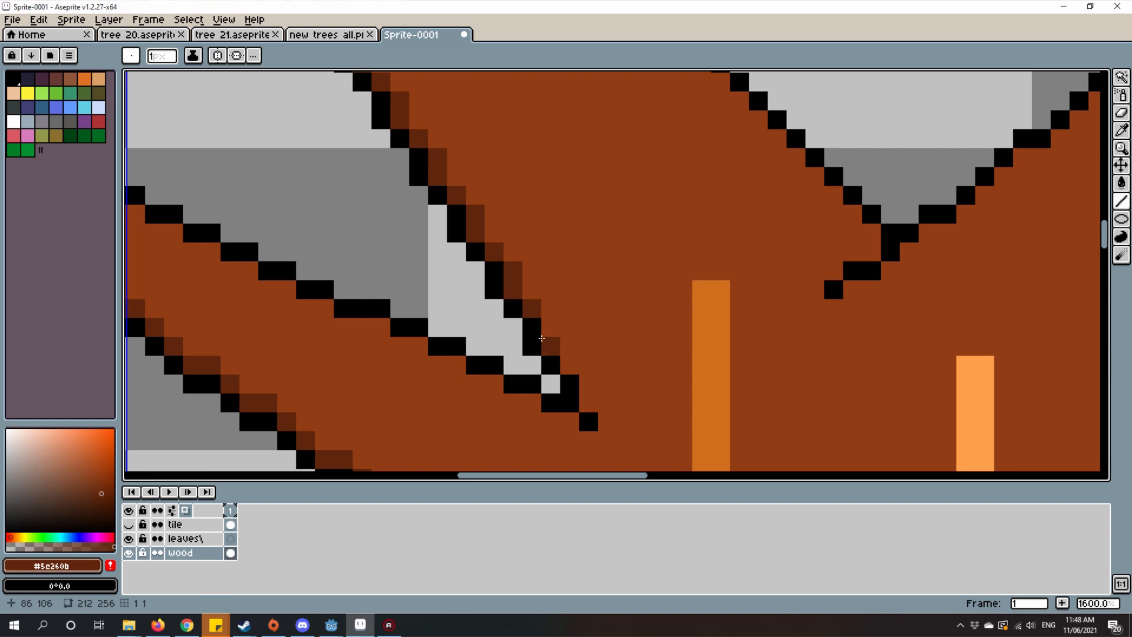
left_click(550, 326)
left_click(569, 365)
scroll(602, 372, "down", 6)
scroll(602, 372, "up", 8)
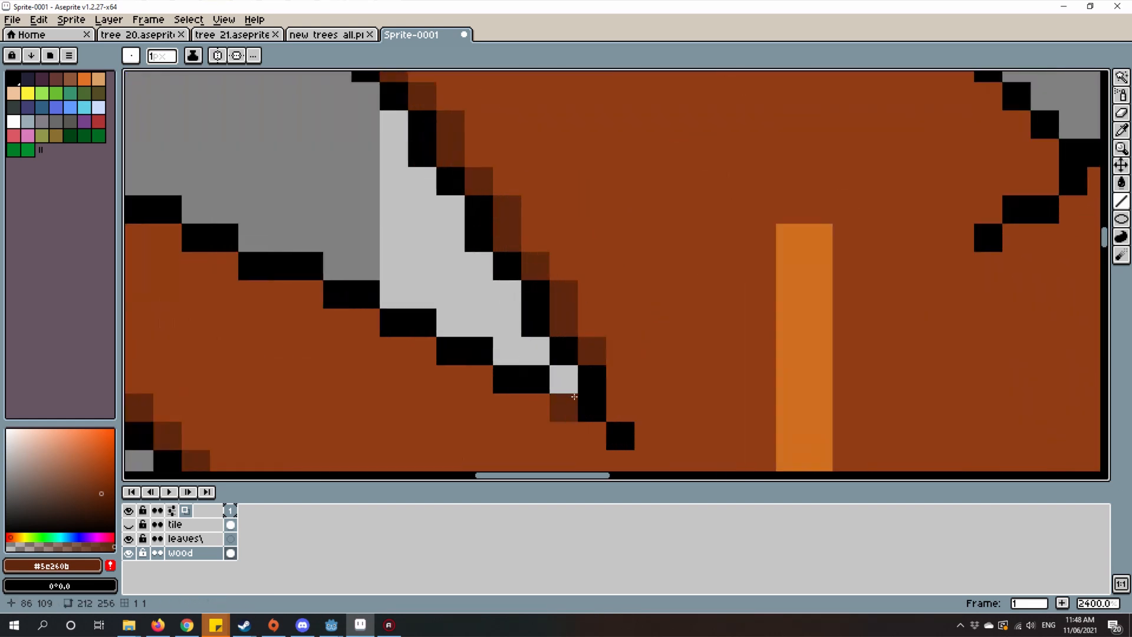
left_click(634, 382)
Step: Examine the central fork and the right-hand branches for where the dark shading should continue
scroll(633, 382, "down", 8)
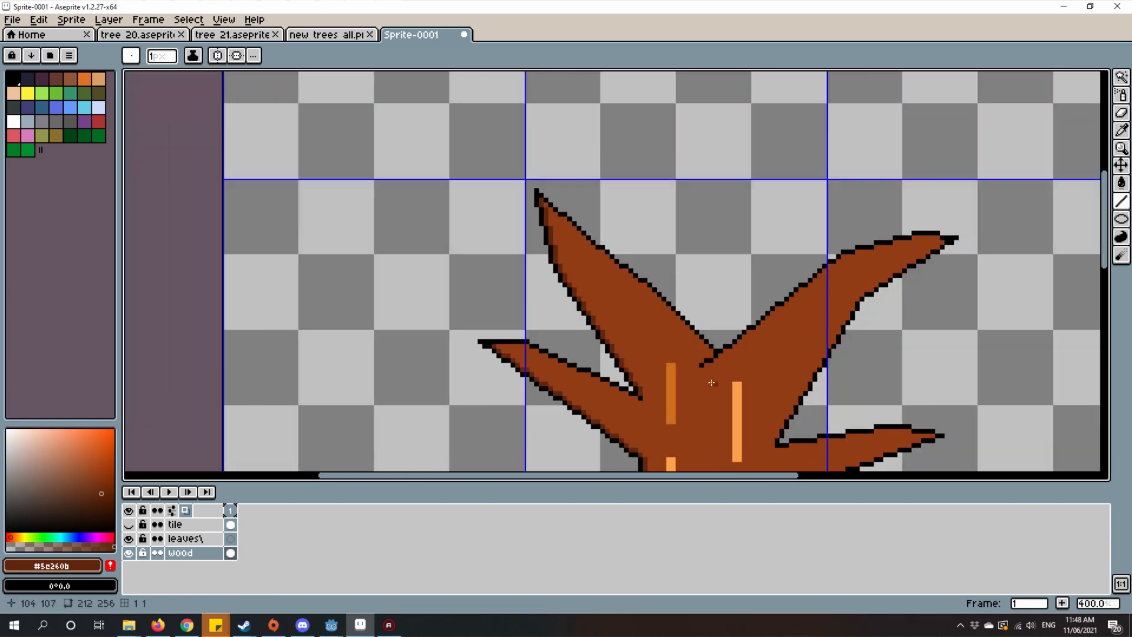
scroll(552, 296, "up", 6)
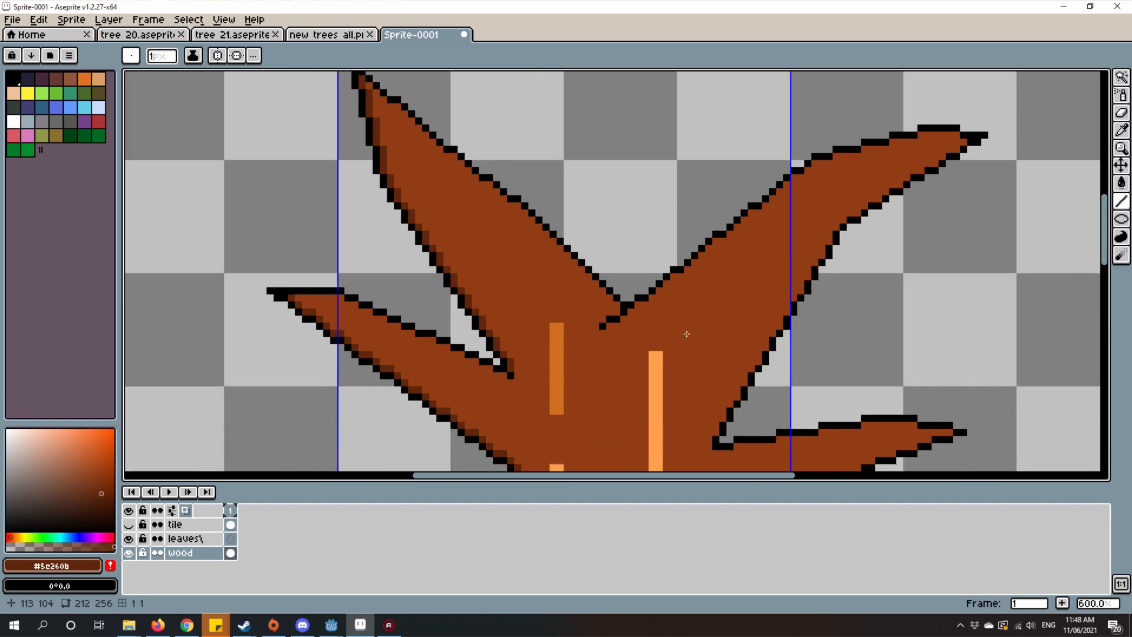
scroll(598, 285, "up", 3)
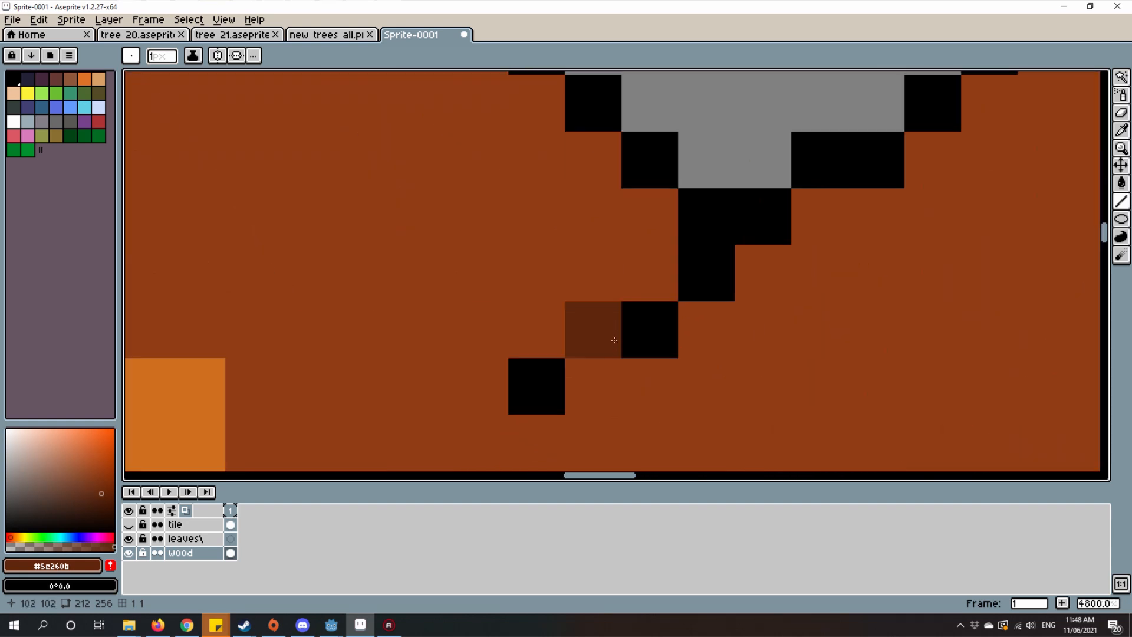
scroll(614, 340, "down", 5)
scroll(644, 347, "up", 1)
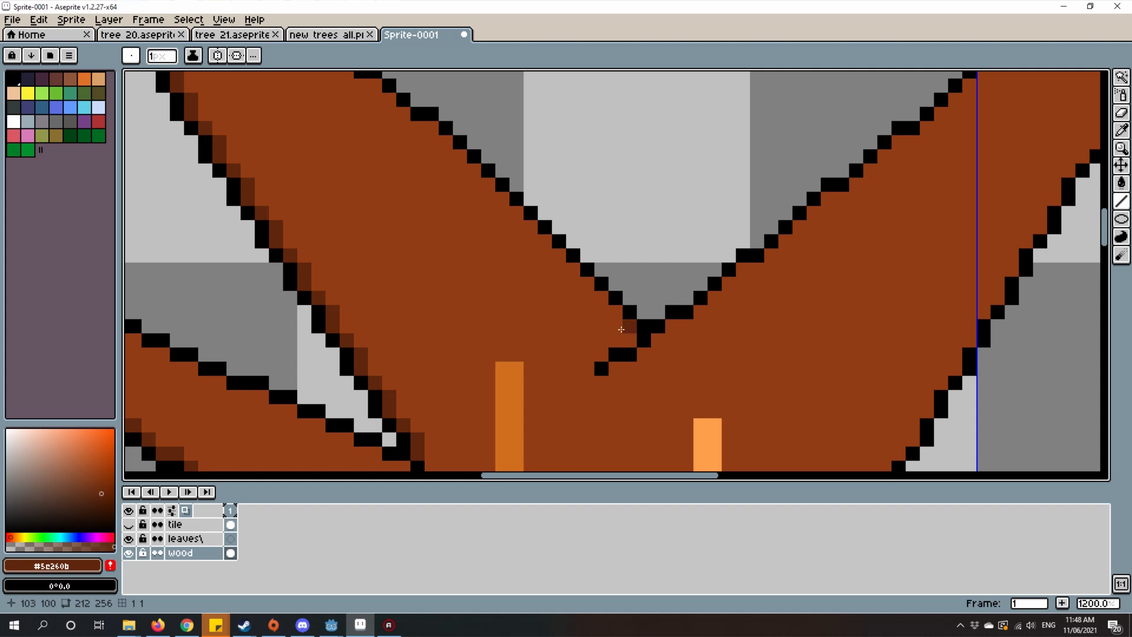
scroll(640, 348, "up", 1)
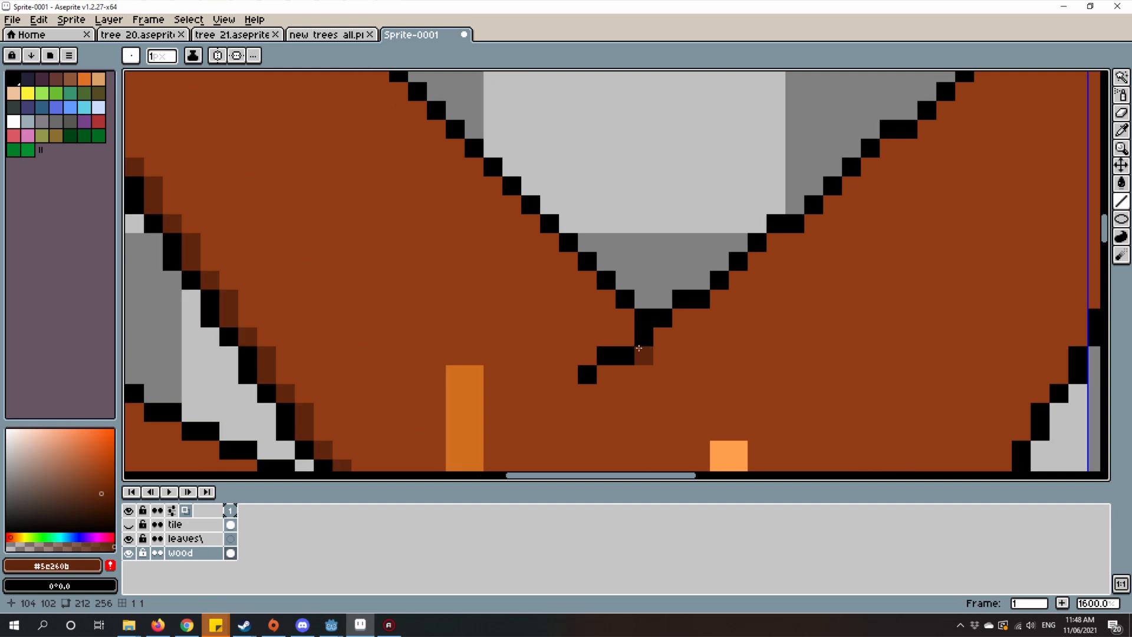
scroll(632, 349, "down", 5)
scroll(613, 352, "up", 3)
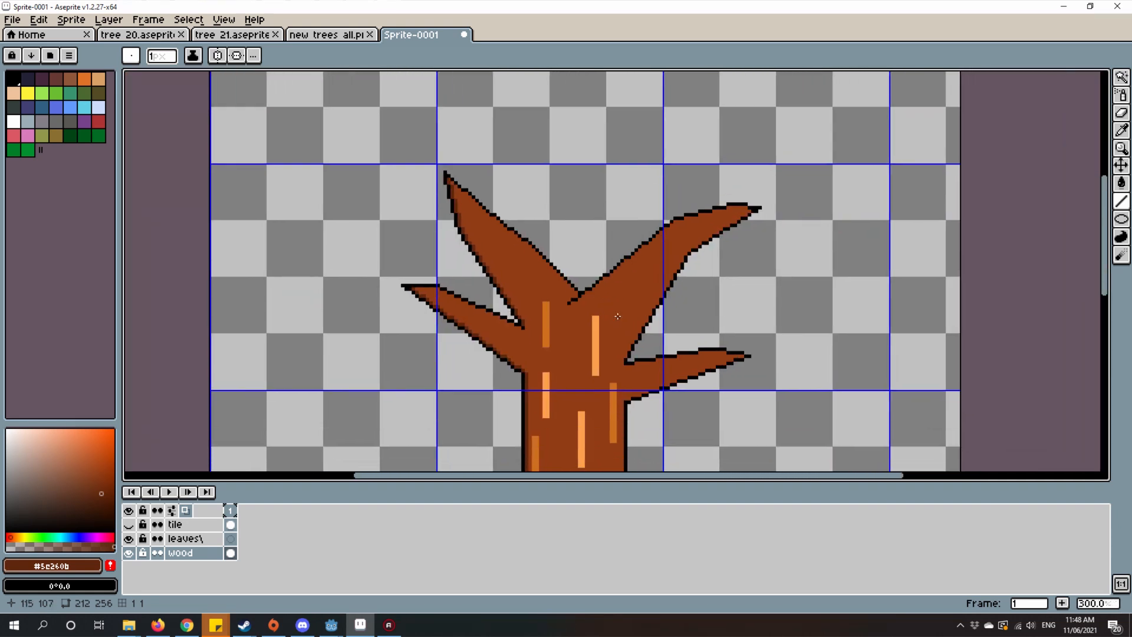
scroll(613, 352, "down", 3)
scroll(583, 389, "up", 5)
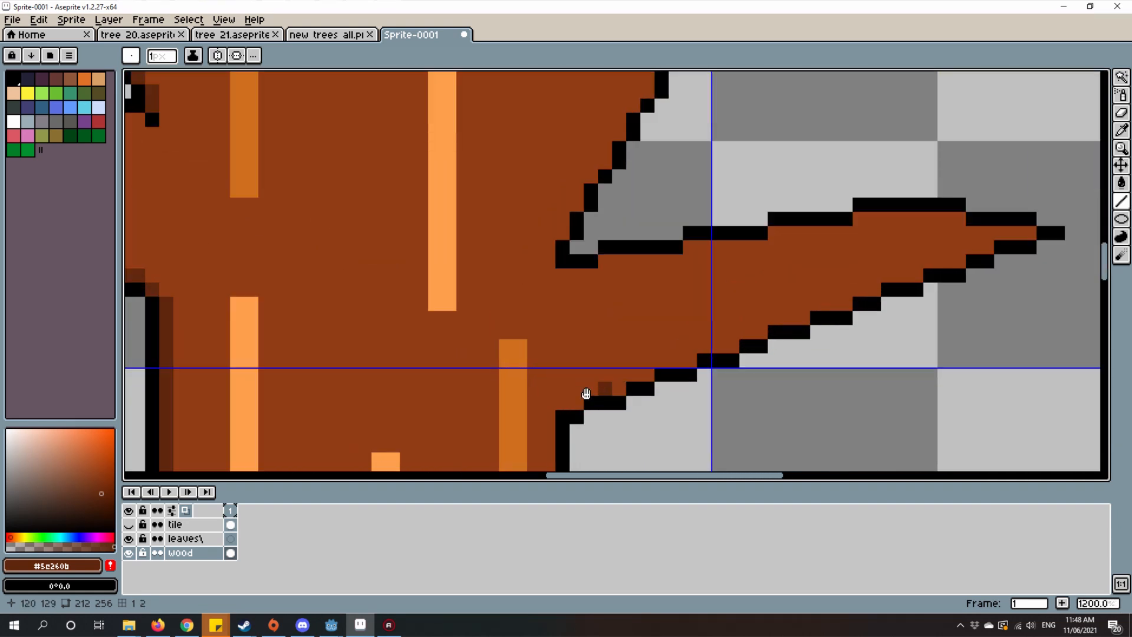
scroll(451, 426, "down", 5)
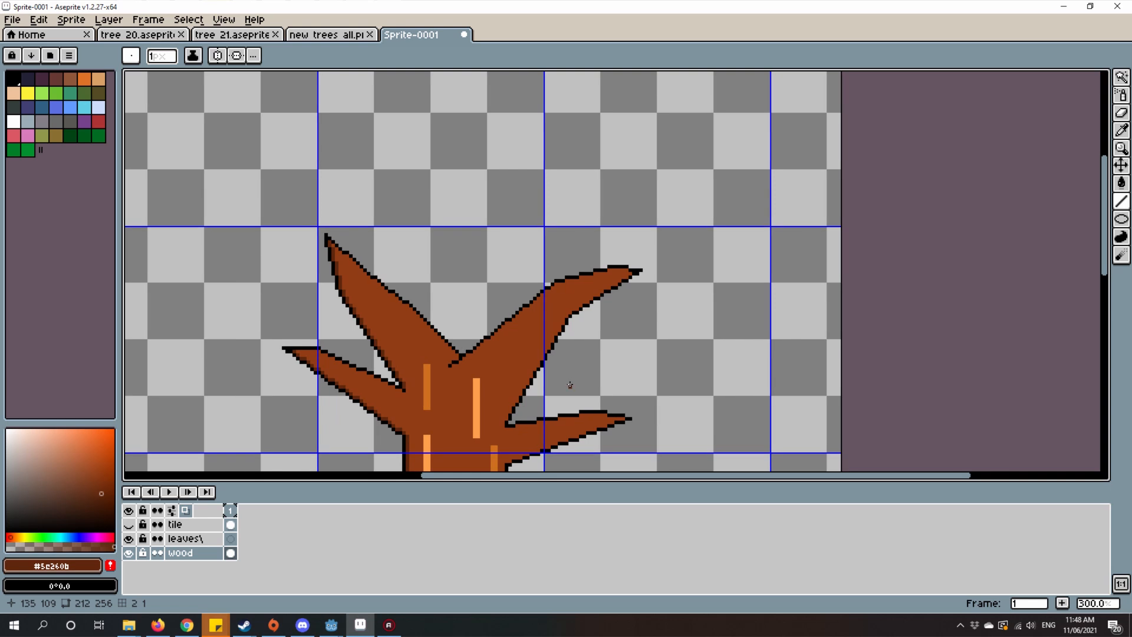
scroll(513, 345, "up", 8)
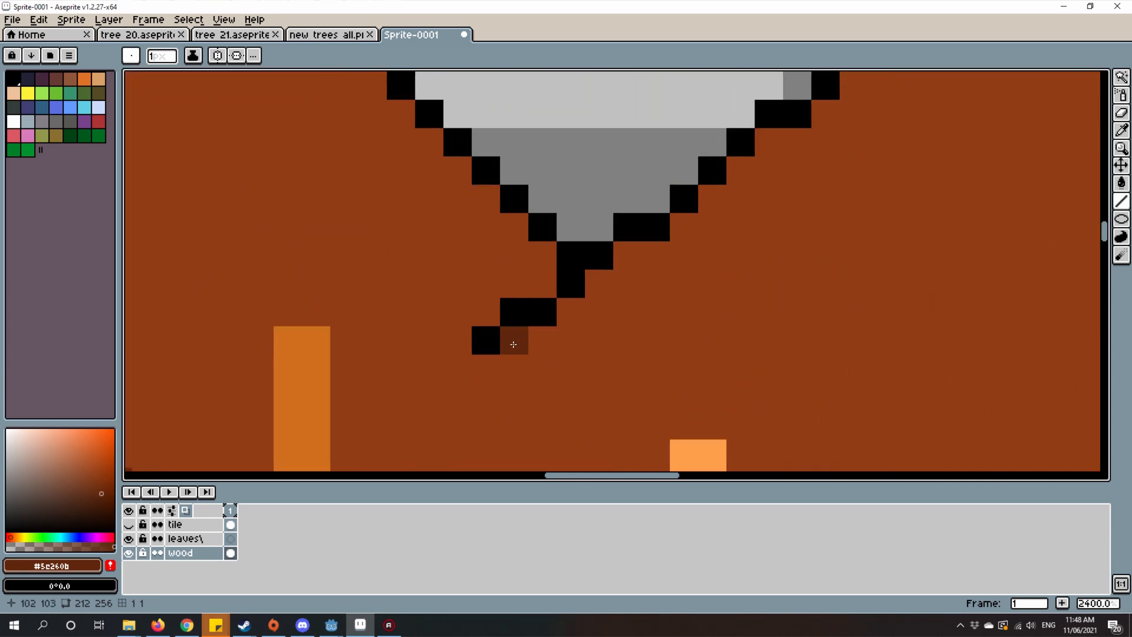
Step: Shade dark brown beneath the central fork's short black line and start up the upper-right branch's upper outline
left_click_drag(527, 345, 568, 307)
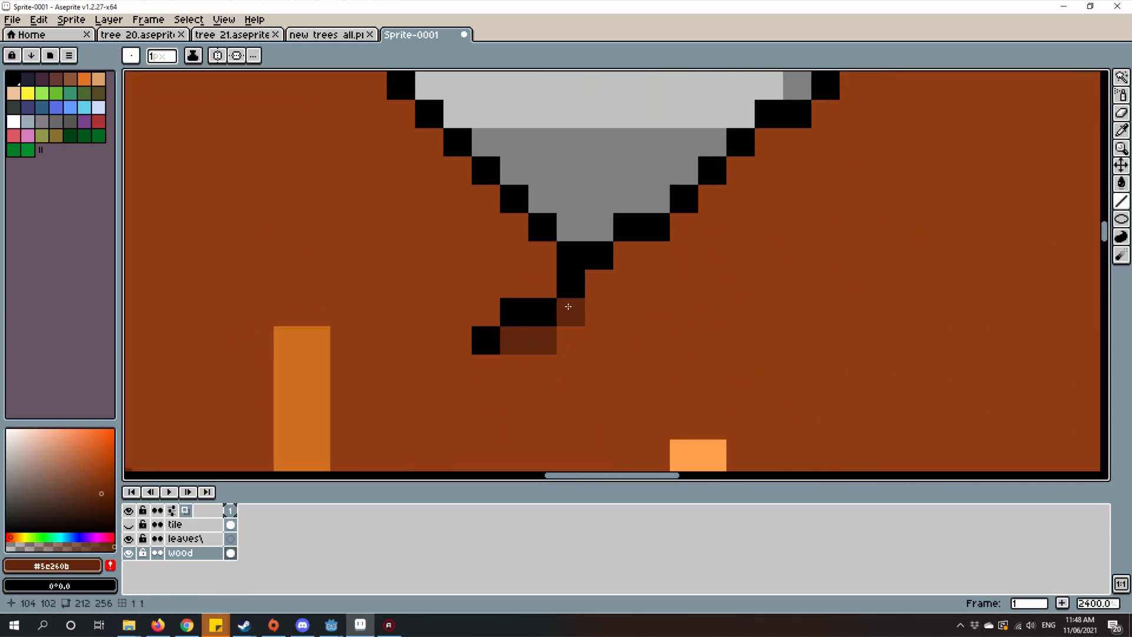
left_click(599, 284)
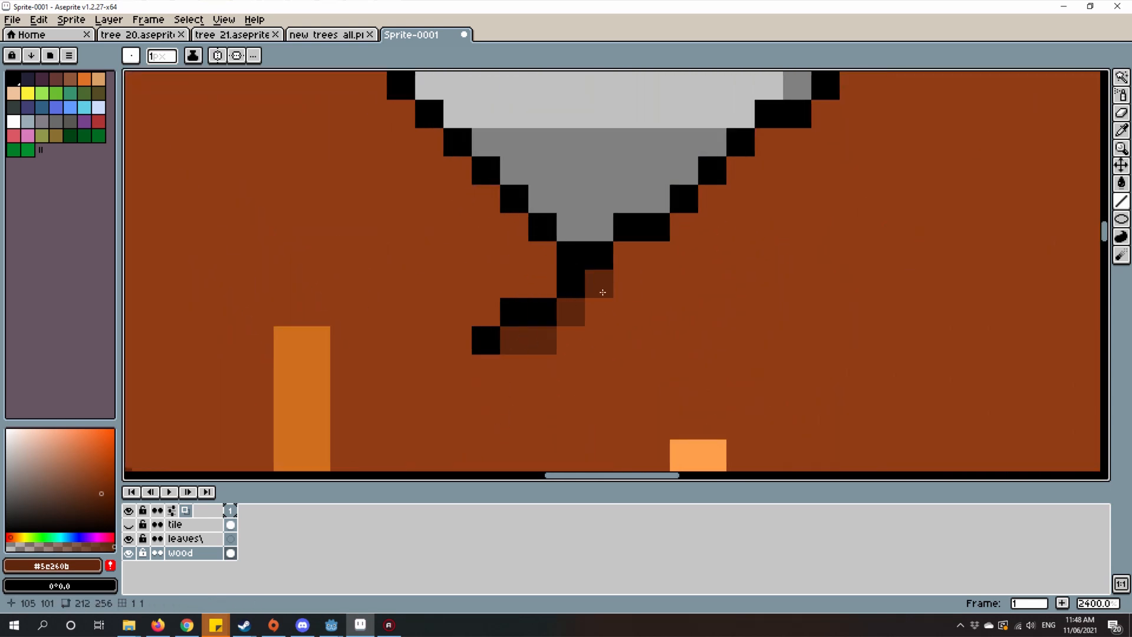
left_click(646, 252)
scroll(622, 313, "down", 6)
scroll(622, 313, "up", 6)
left_click_drag(615, 389, 650, 358)
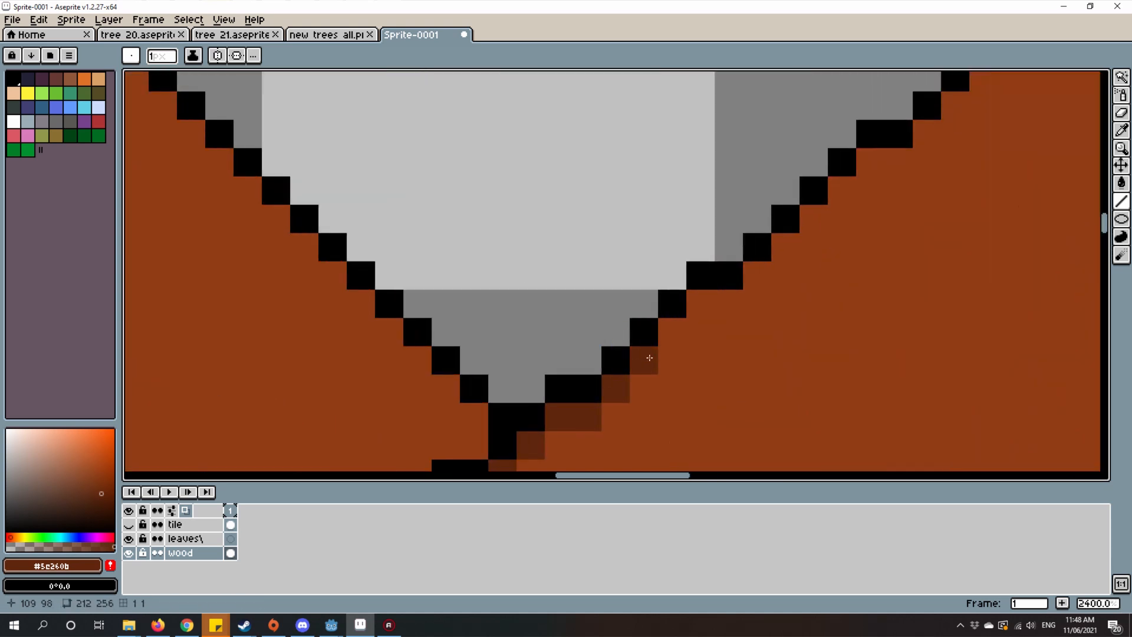
left_click(728, 297)
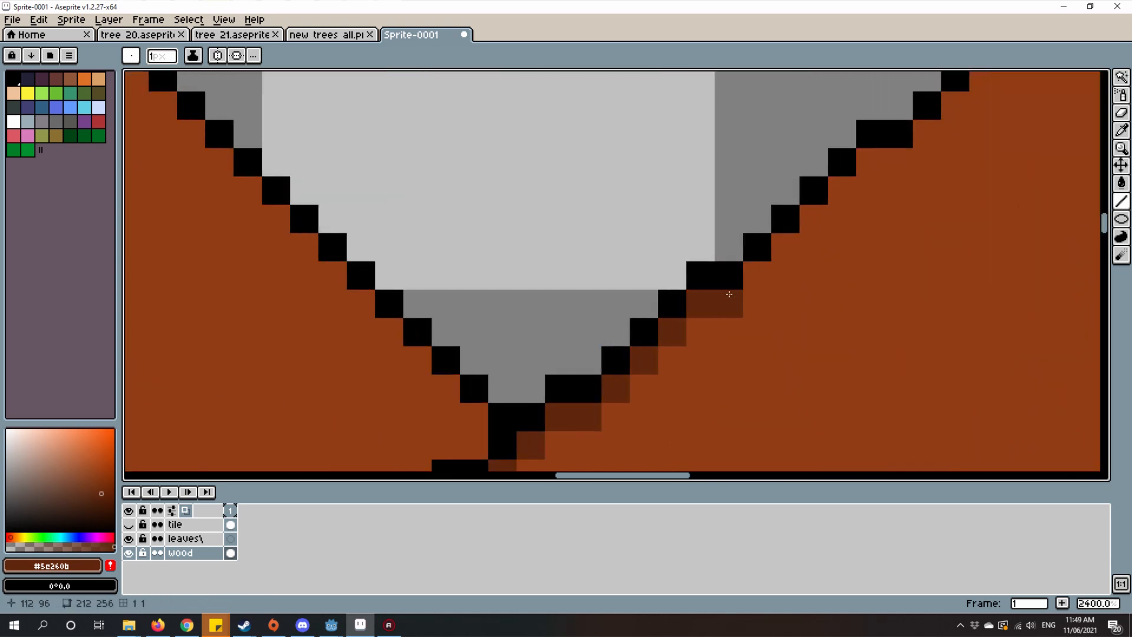
Step: Extend the stepped dark brown shading diagonally up beneath the upper-right branch's upper outline
left_click_drag(727, 294, 609, 380)
left_click(638, 364)
left_click(667, 337)
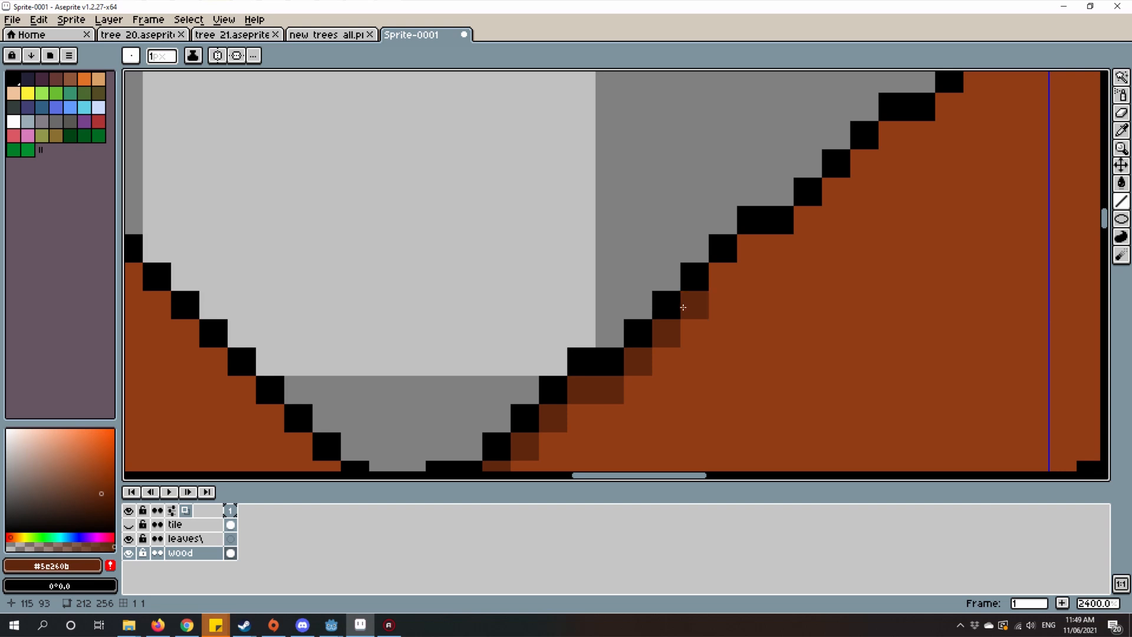
left_click(725, 272)
left_click_drag(750, 249, 766, 252)
scroll(765, 252, "down", 3)
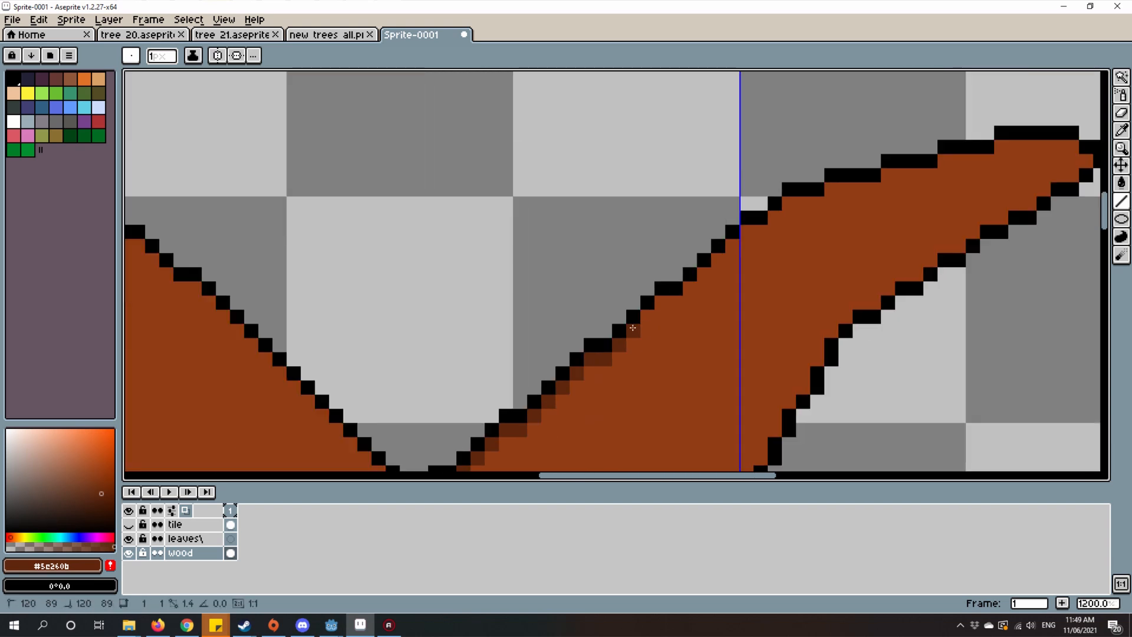
left_click_drag(632, 328, 646, 311)
left_click(675, 302)
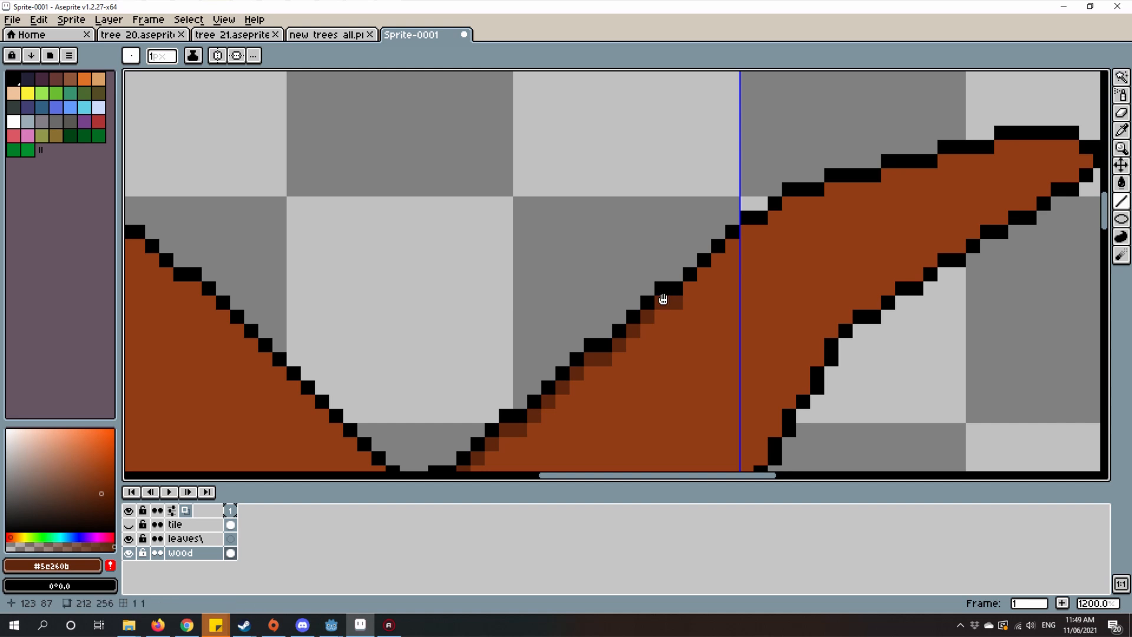
Step: Carry the upper-right branch's dark brown shading up to the vertical grid line crossing the branch
scroll(664, 301, "up", 2)
left_click(613, 342)
left_click_drag(614, 342, 618, 324)
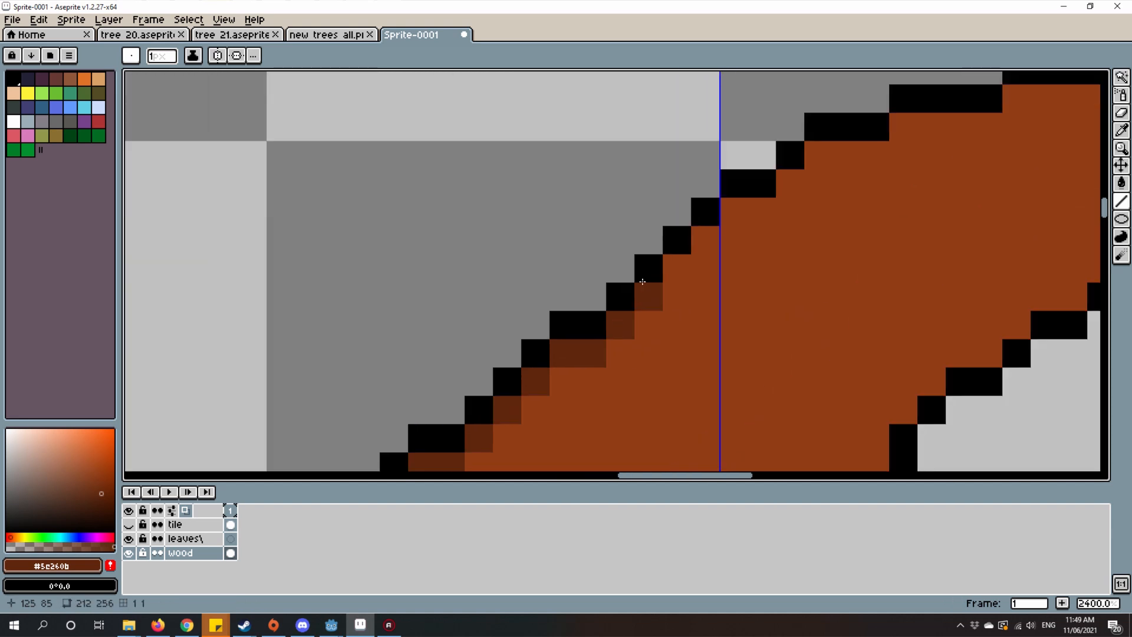
mouse_move(642, 282)
left_mouse_down()
mouse_move(685, 265)
mouse_move(594, 337)
left_mouse_up()
left_click(702, 244)
Step: Review the edge shading on the branches and the trunk from a wider view
scroll(767, 313, "down", 8)
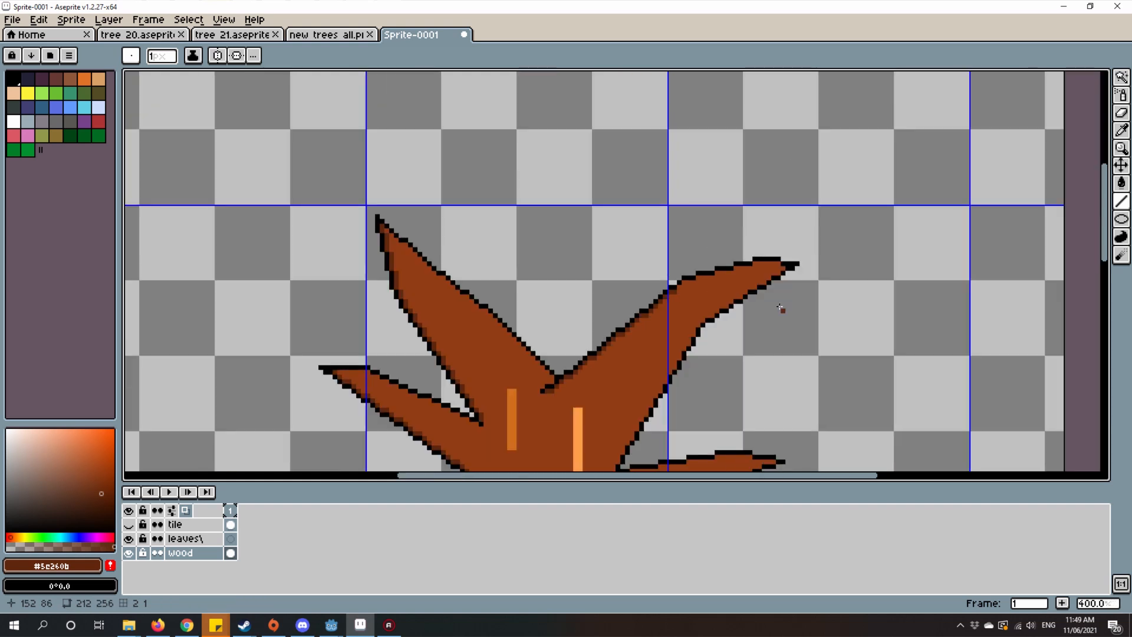
scroll(764, 323, "up", 2)
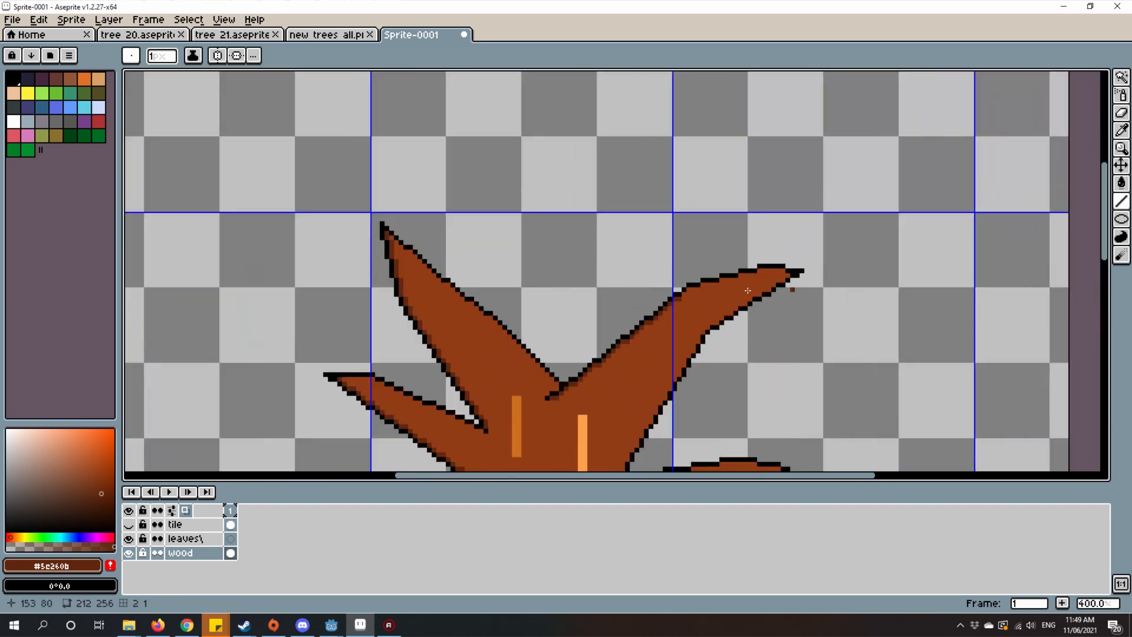
left_click_drag(604, 350, 788, 298)
scroll(756, 287, "down", 2)
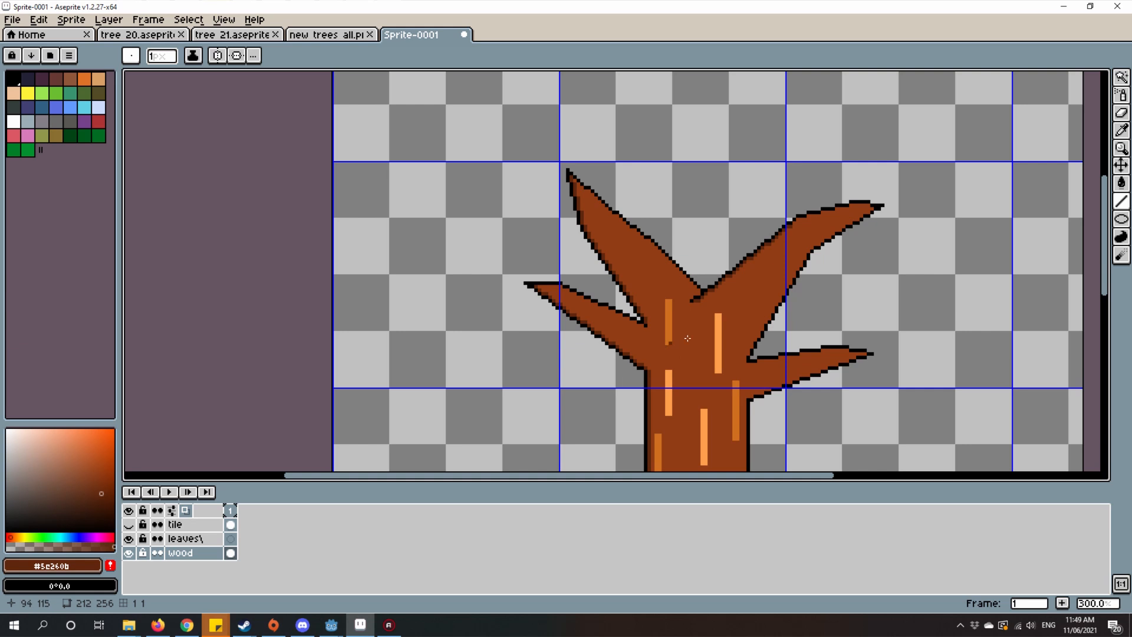
scroll(693, 305, "up", 4)
left_click_drag(645, 232, 626, 146)
scroll(625, 146, "down", 2)
left_click_drag(629, 283, 565, 139)
scroll(569, 159, "down", 1)
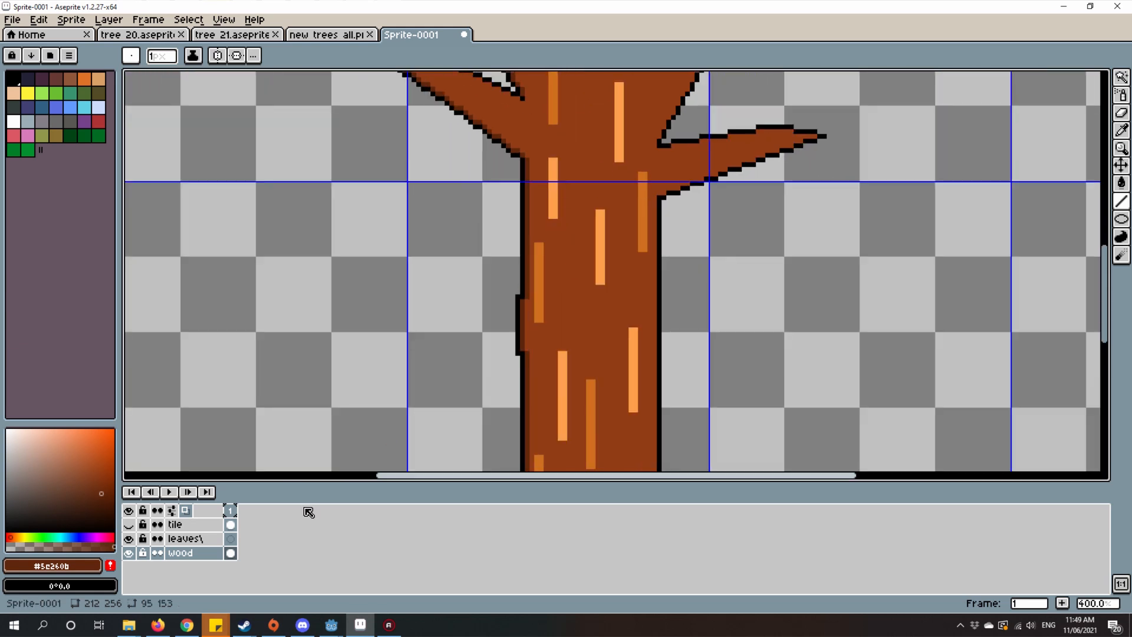
Step: Add the current dark brown #5e260b to the palette
left_click(111, 566)
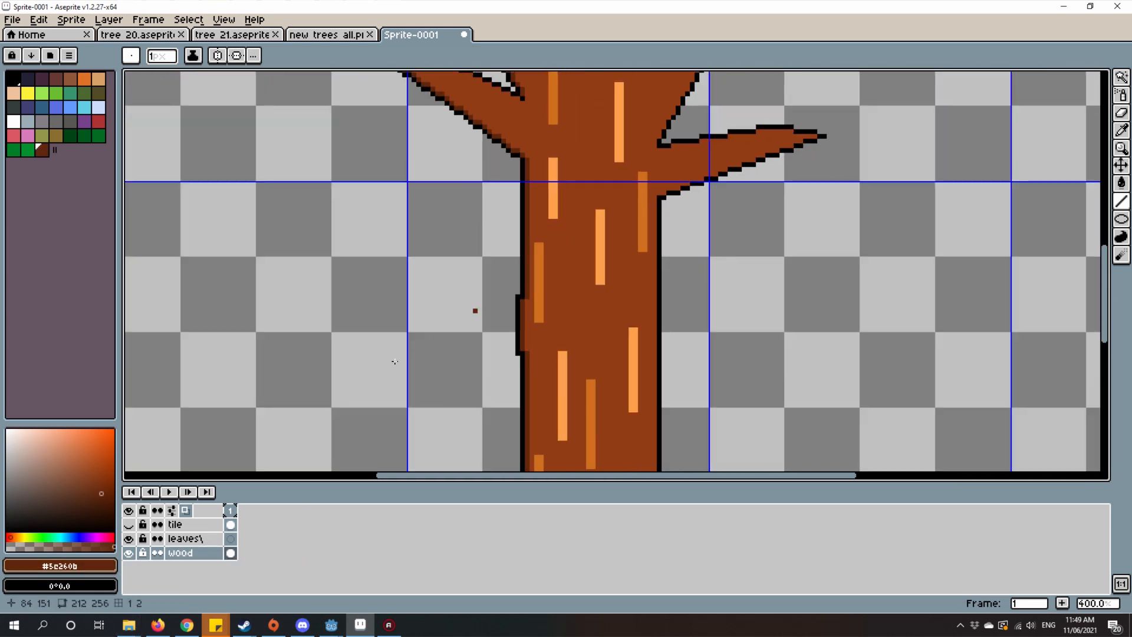
scroll(604, 205, "up", 6)
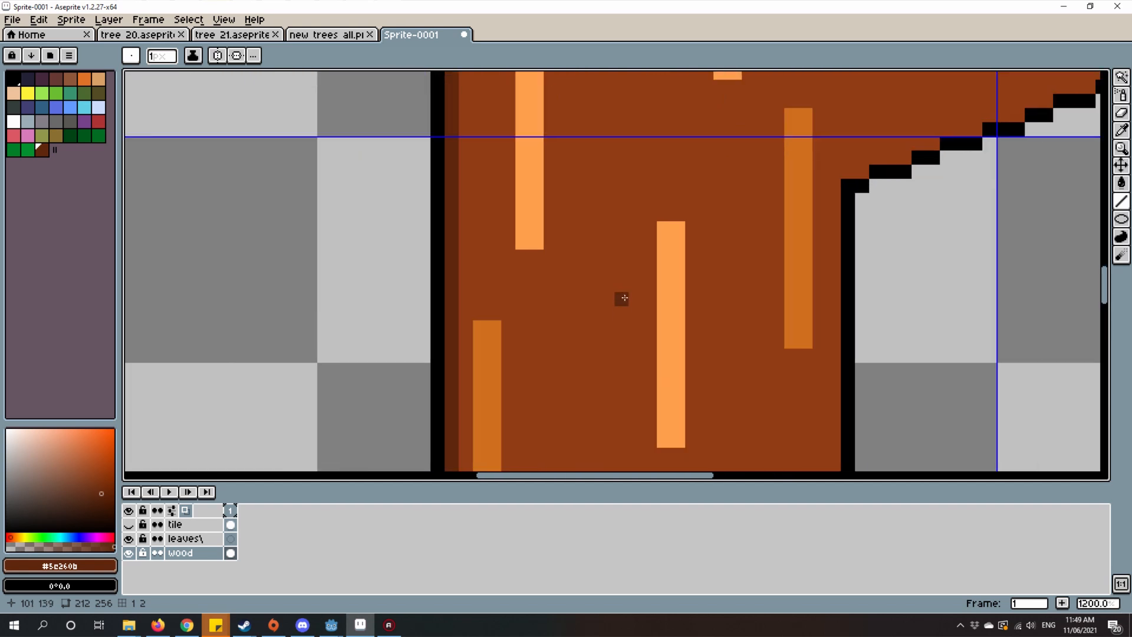
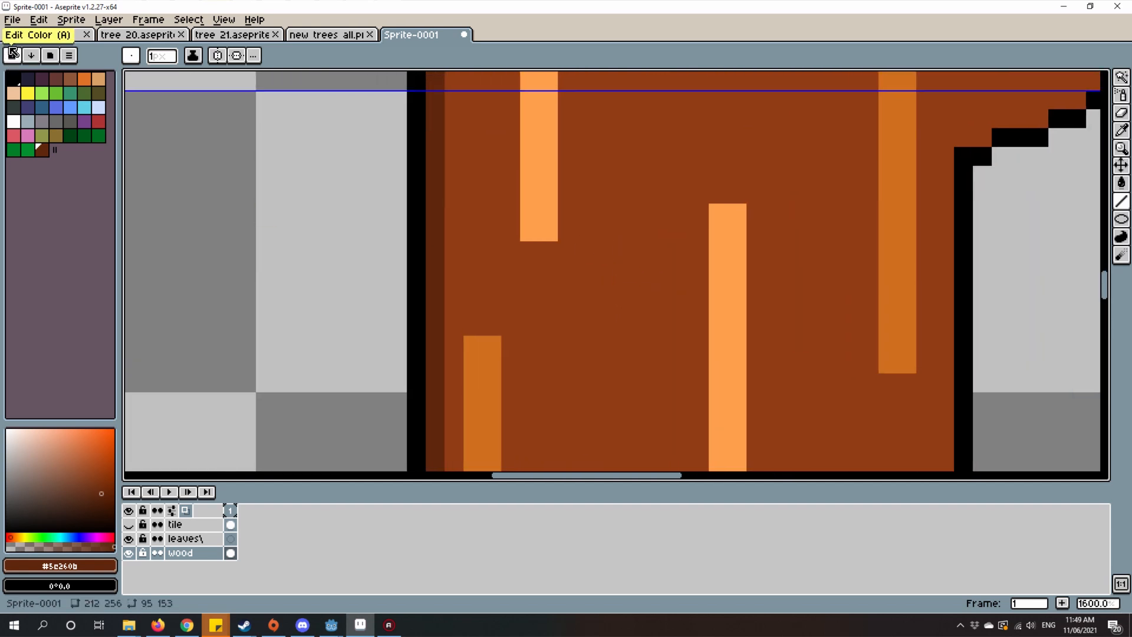
Step: Sample the trunk's base brown #903c13 and add it to the palette after the dark brown
left_click(13, 53)
scroll(579, 171, "down", 2)
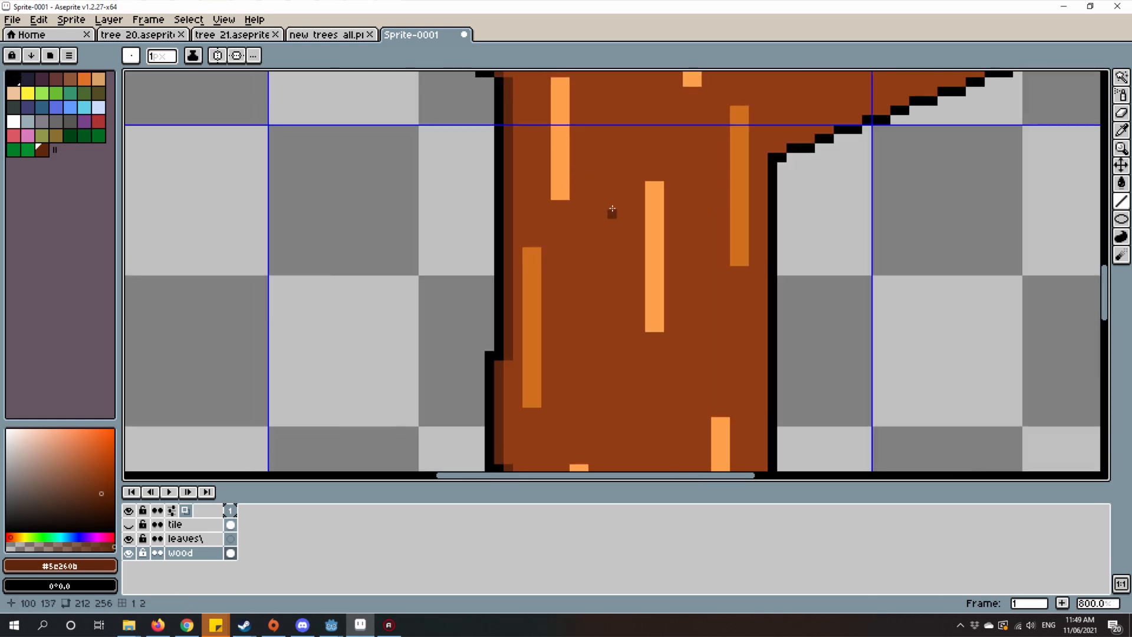
key("i")
left_click(619, 202)
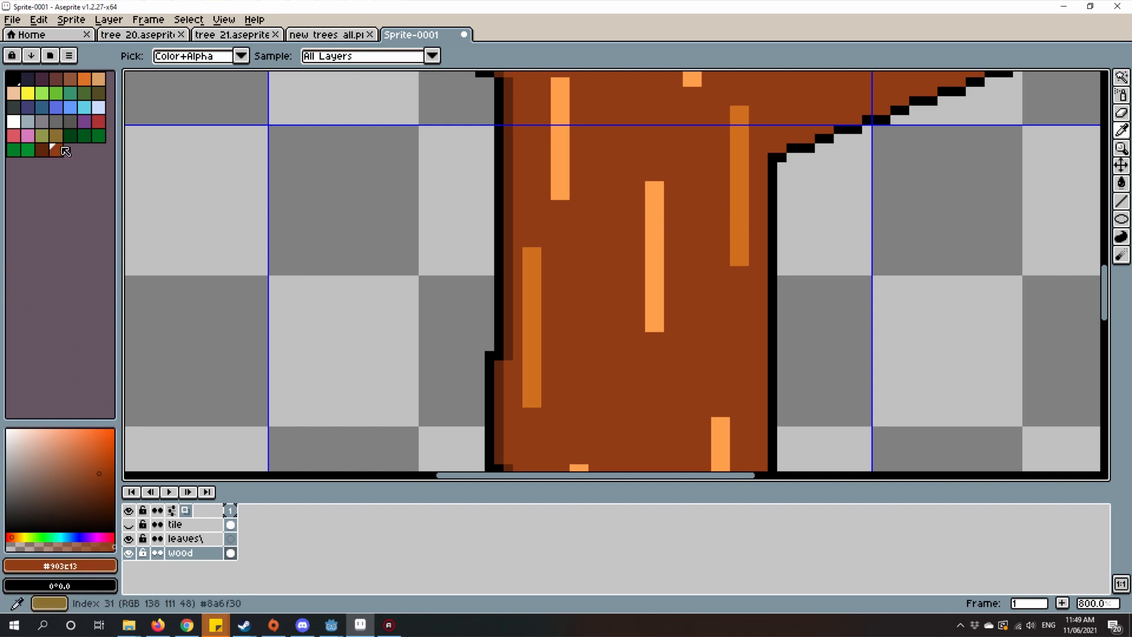
Step: Move the base brown one palette slot further and fill the gap with a gradient between it and the dark brown #5e260b
left_click(59, 150)
left_click_drag(59, 150, 72, 149)
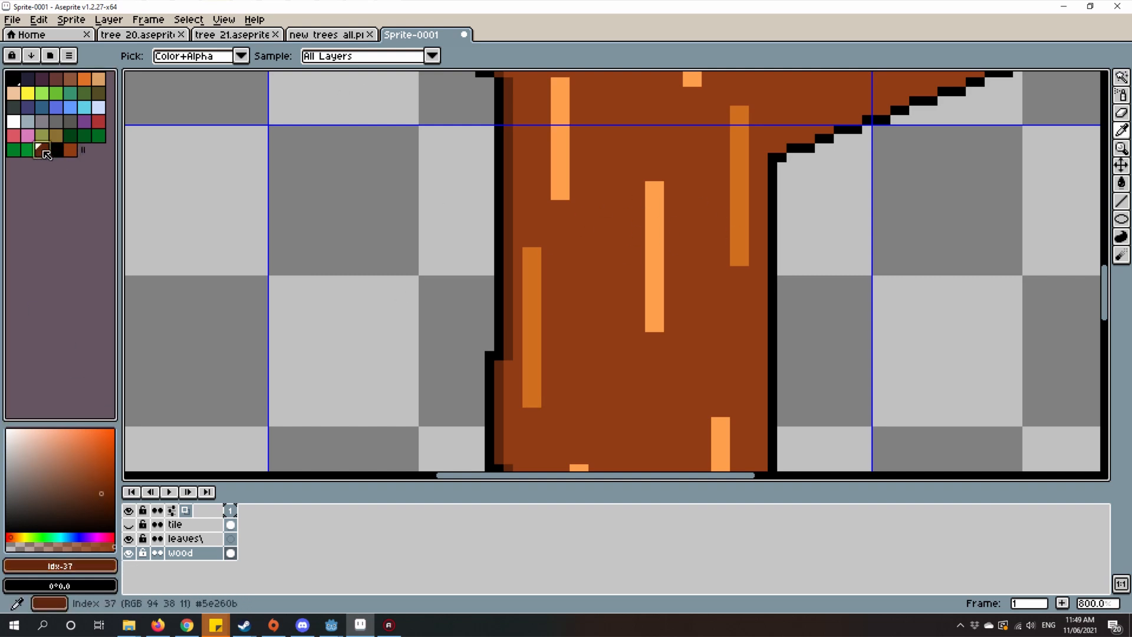
left_click(31, 55)
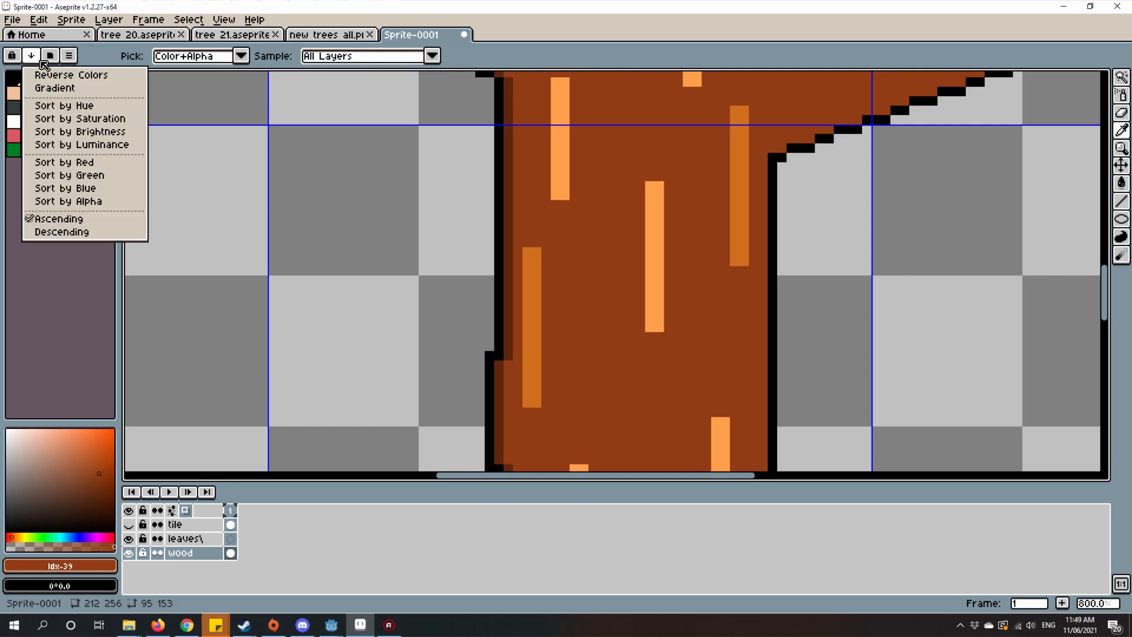
left_click(54, 88)
Step: Examine the trunk shading of the dark conifers in the reference sheet new trees all.png
left_click(328, 35)
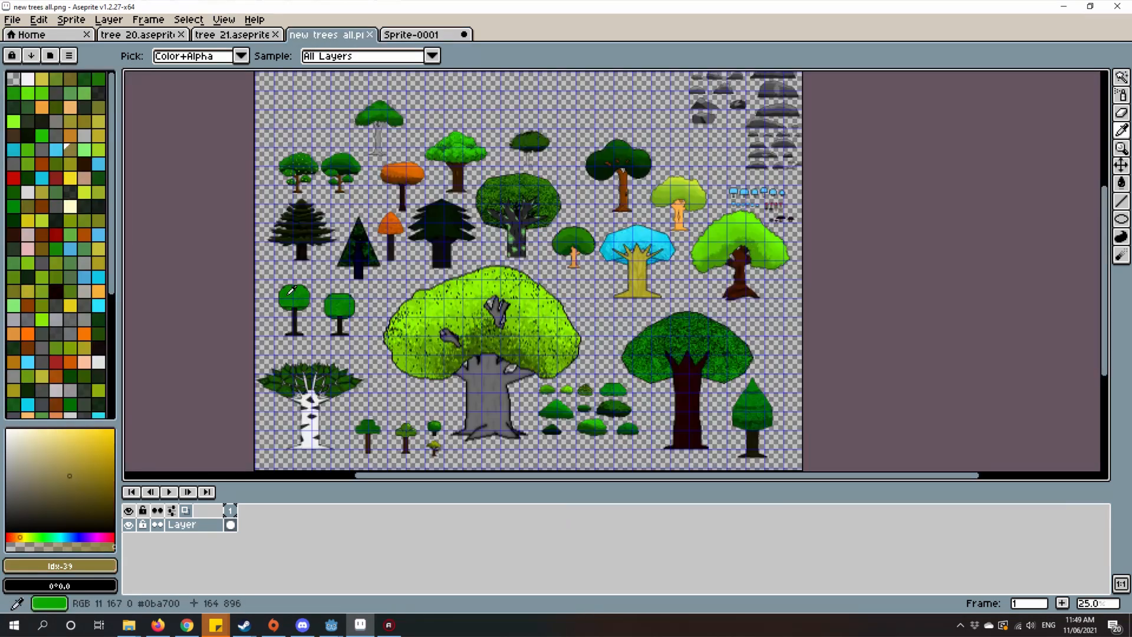
scroll(575, 342, "up", 7)
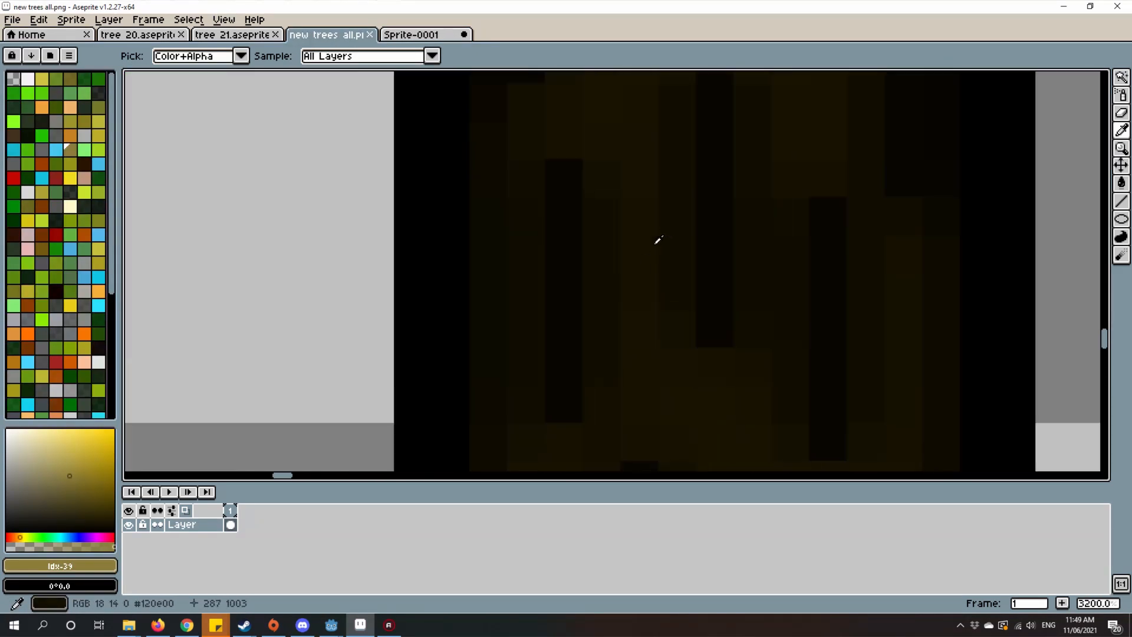
scroll(617, 277, "down", 10)
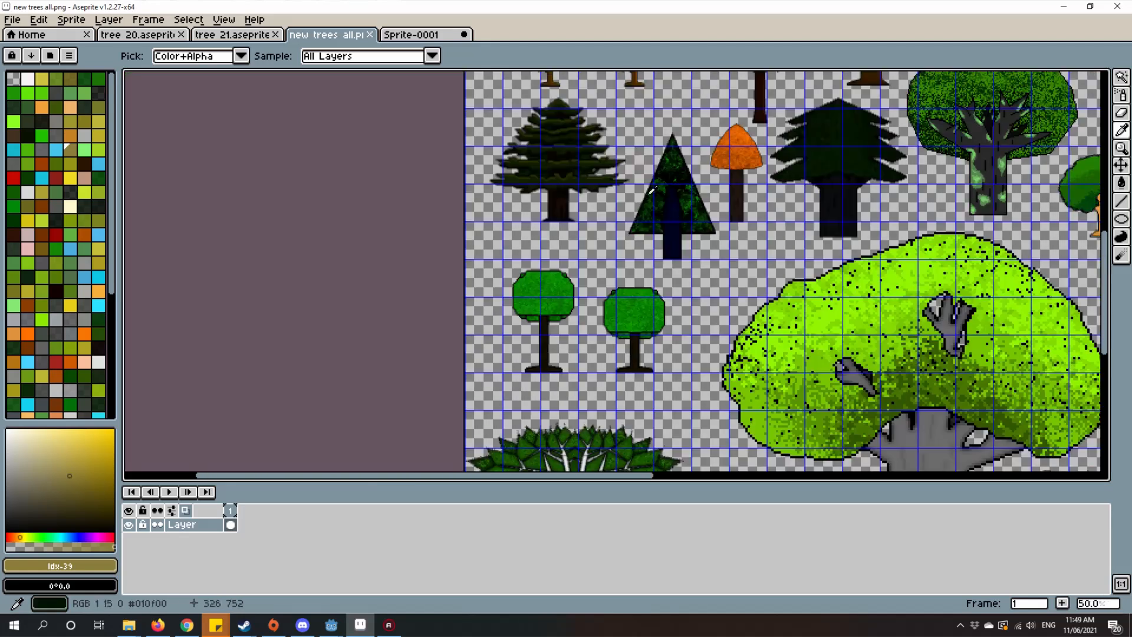
scroll(649, 351, "up", 6)
scroll(651, 302, "down", 3)
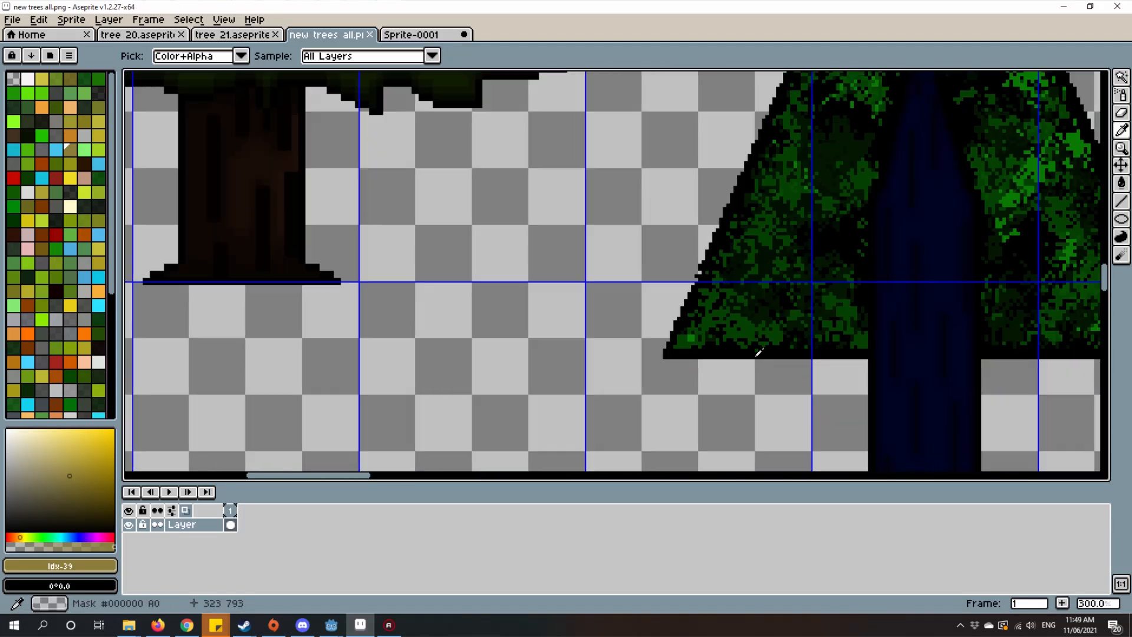
scroll(602, 312, "up", 4)
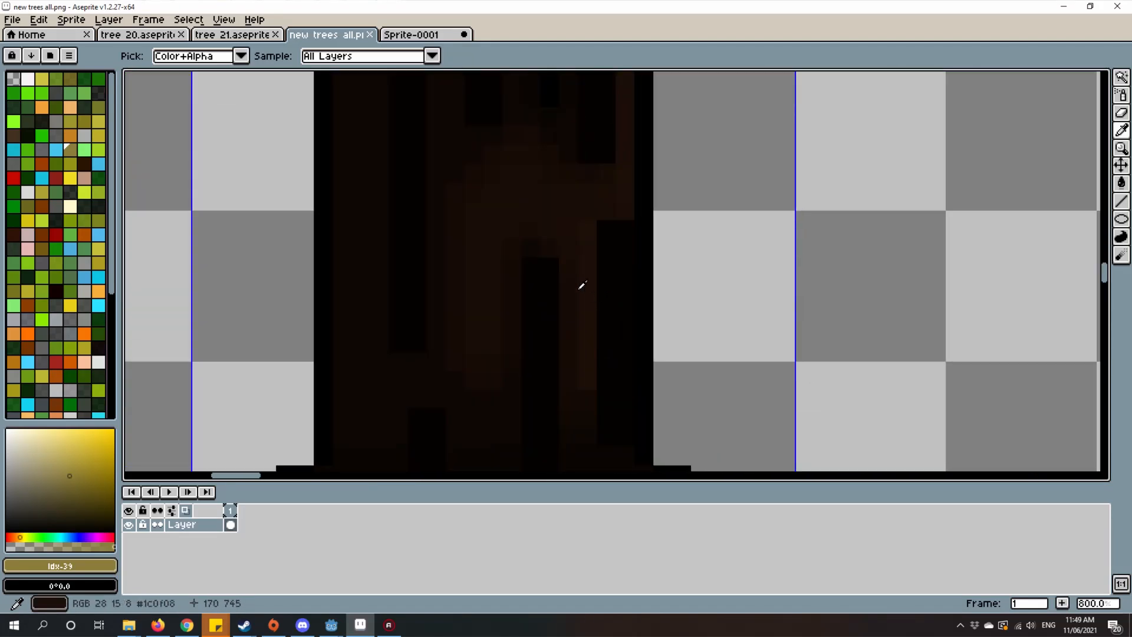
left_click_drag(492, 256, 653, 397)
scroll(584, 220, "up", 6)
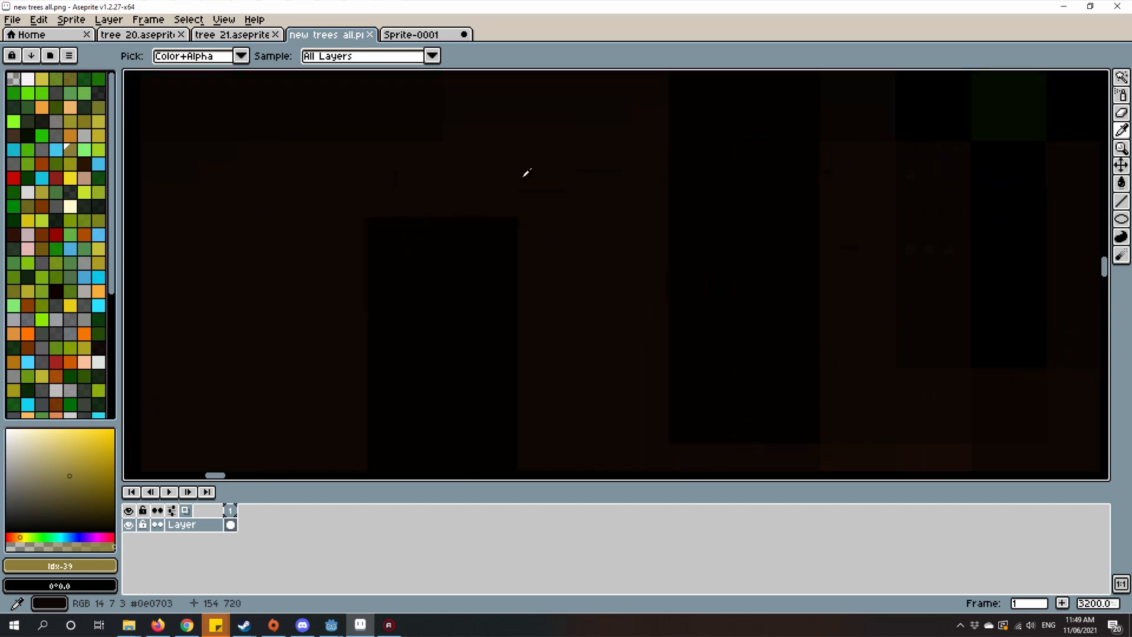
scroll(605, 207, "down", 9)
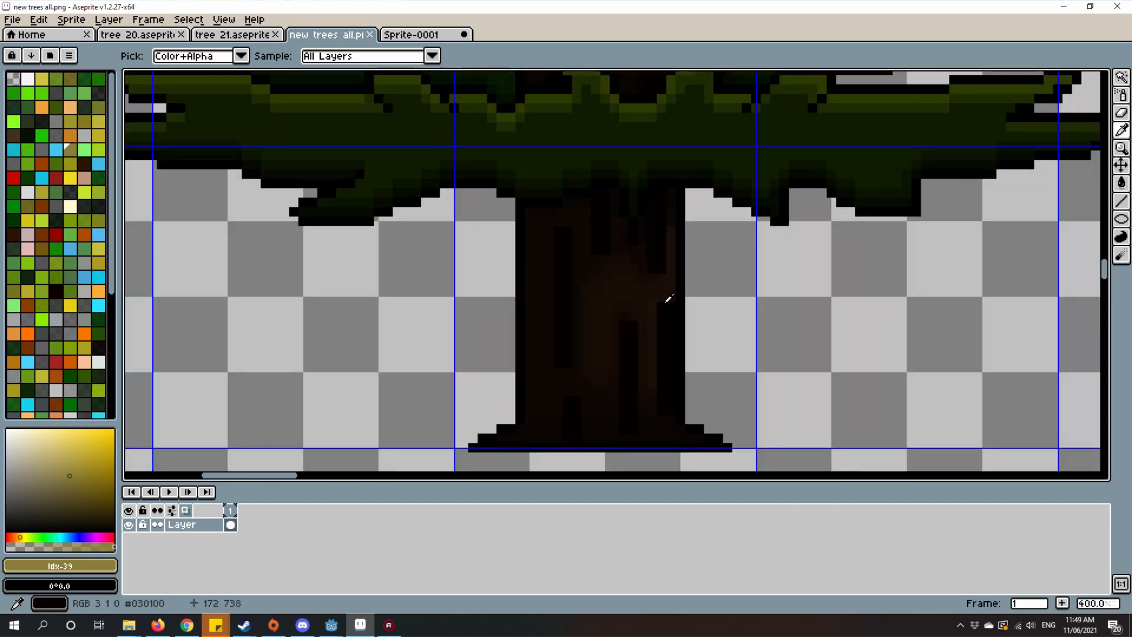
scroll(669, 299, "down", 5)
scroll(488, 228, "up", 3)
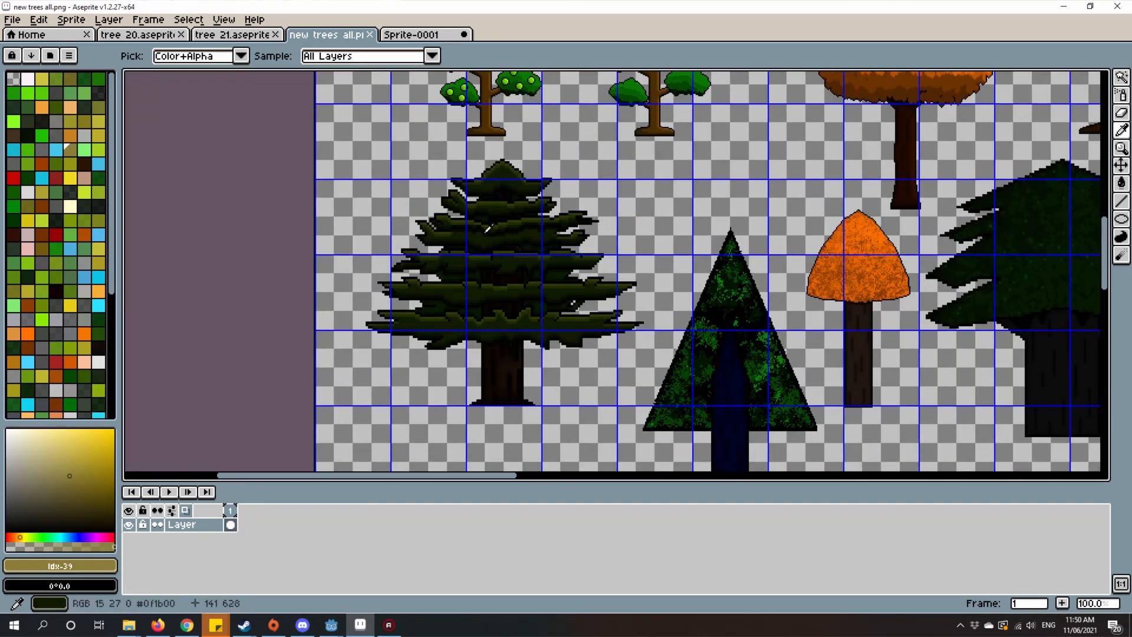
Step: Examine the edge shading and bark streaks on the grey bare trunk in new trees all.png
left_click(414, 38)
left_click(345, 38)
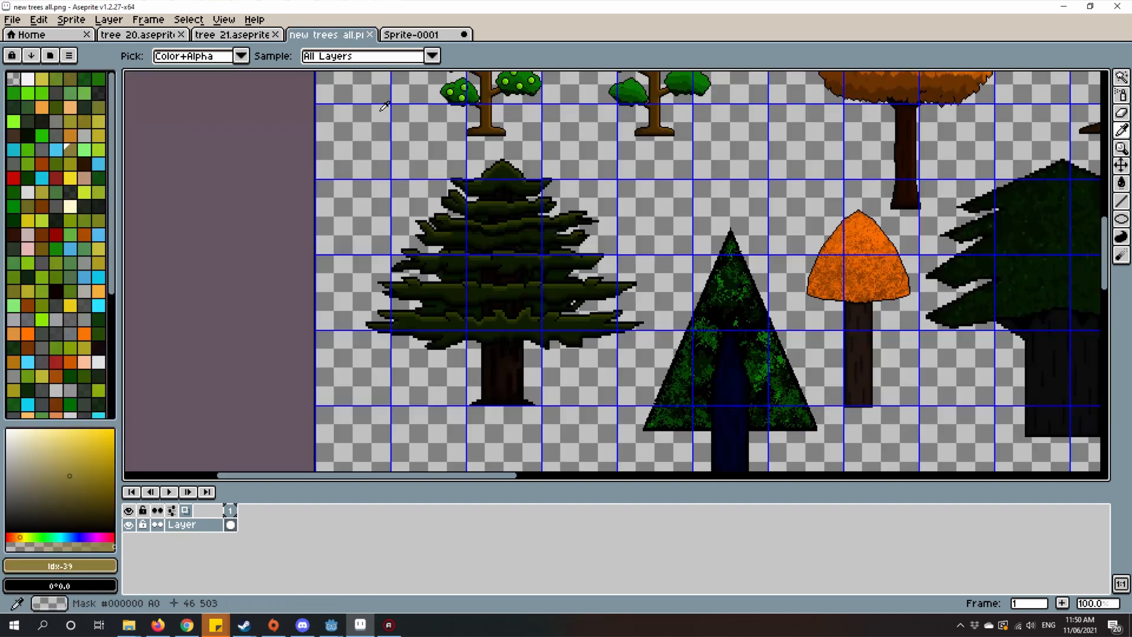
left_click_drag(468, 160, 319, 320)
left_click_drag(849, 318, 700, 399)
scroll(500, 163, "up", 4)
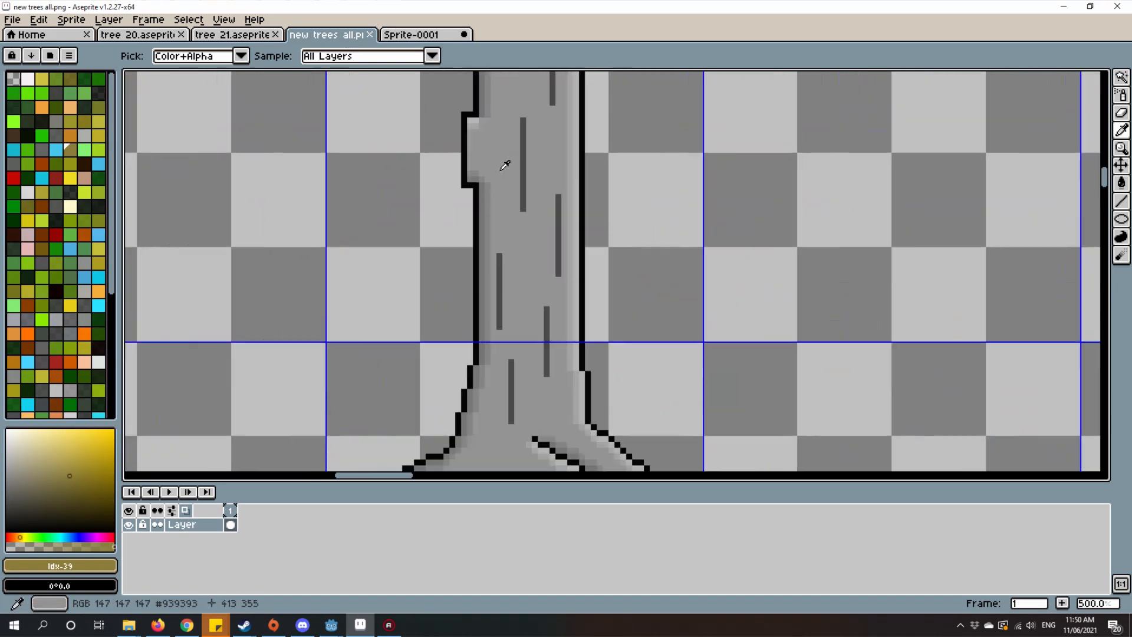
scroll(505, 165, "up", 5)
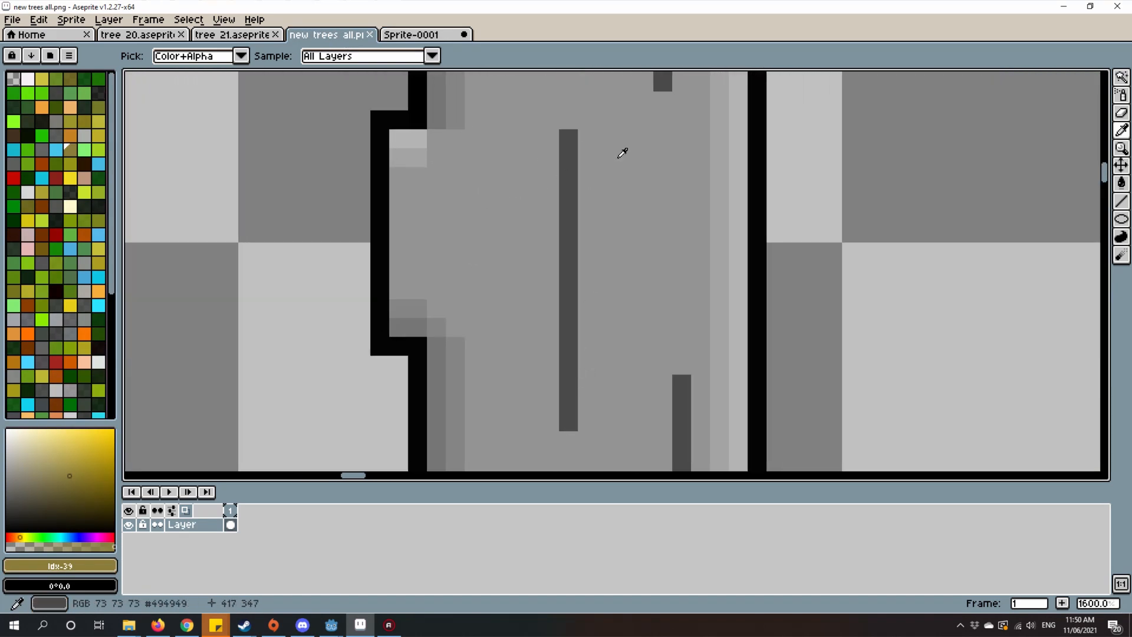
Step: Return to Sprite-0001 and review the trunk and branches from wide and close views
left_click(409, 37)
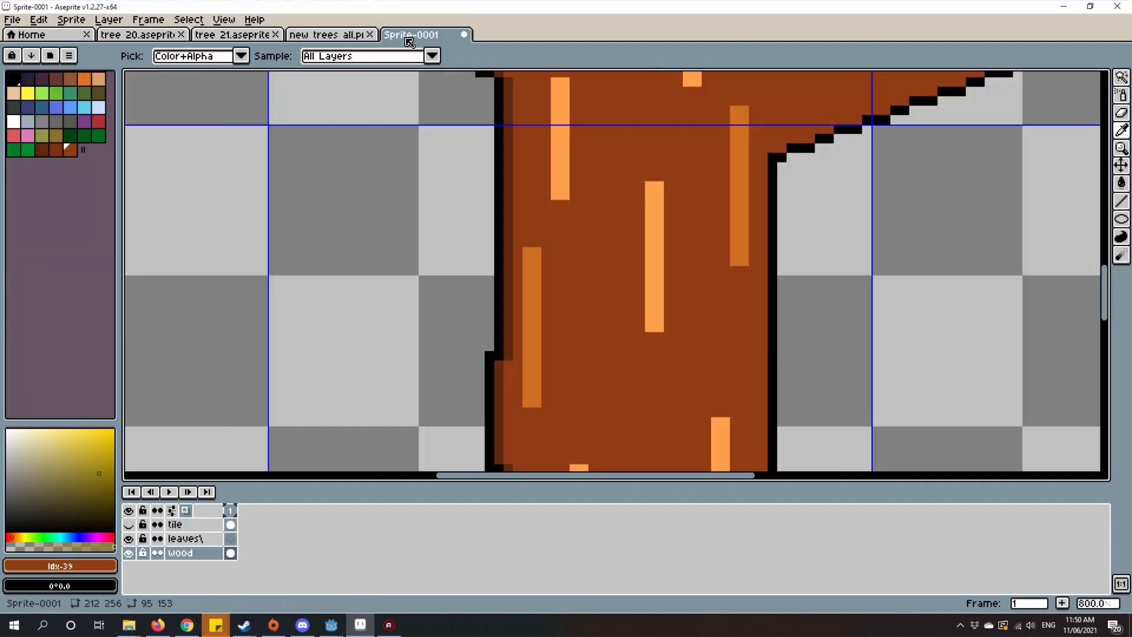
scroll(741, 240, "down", 5)
scroll(786, 211, "up", 3)
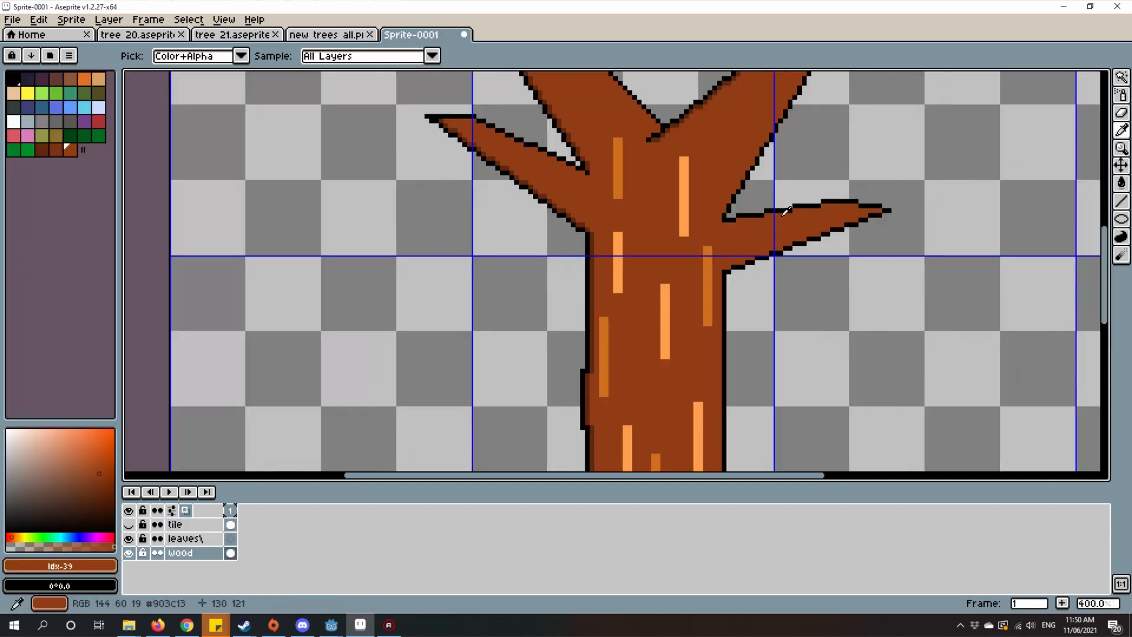
scroll(786, 210, "down", 3)
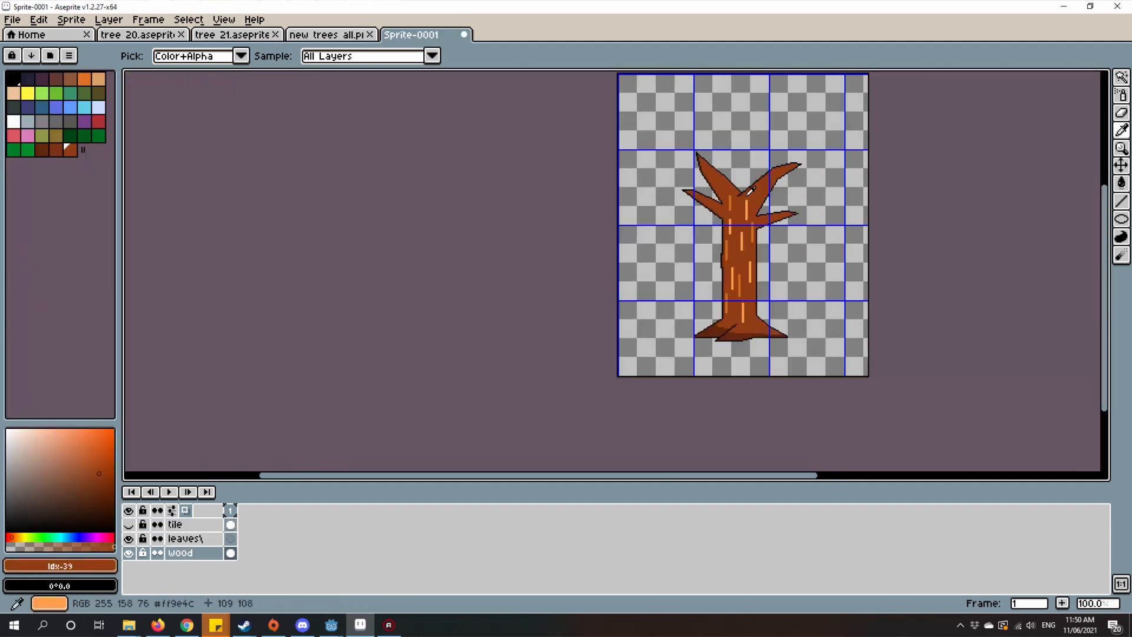
scroll(751, 190, "up", 3)
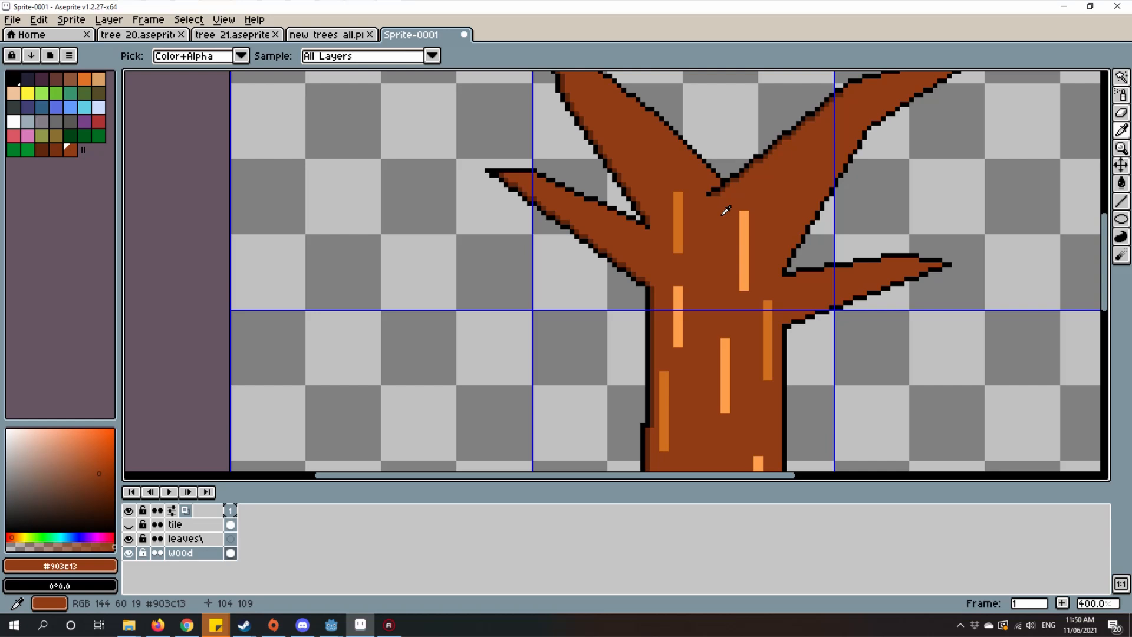
scroll(726, 210, "down", 2)
scroll(618, 332, "up", 1)
scroll(641, 236, "up", 3)
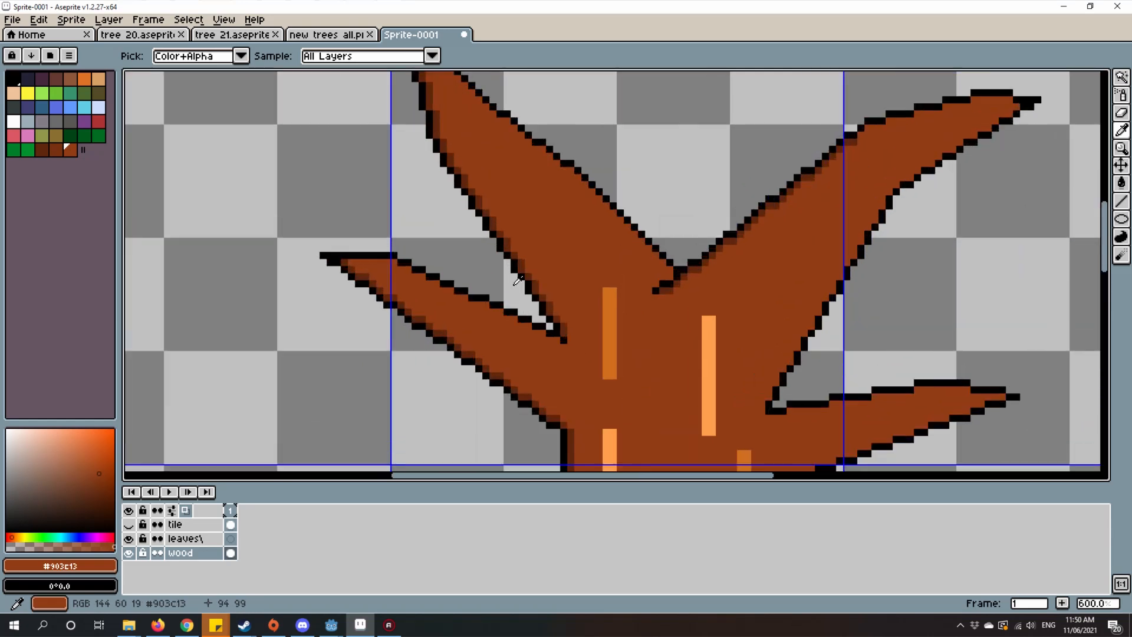
Step: With the mid brown #77310f, draw a second shading band inside the dark brown at the lower-left branch's tip
left_click(56, 150)
left_click_drag(680, 277, 758, 252)
key("l")
scroll(465, 279, "up", 4)
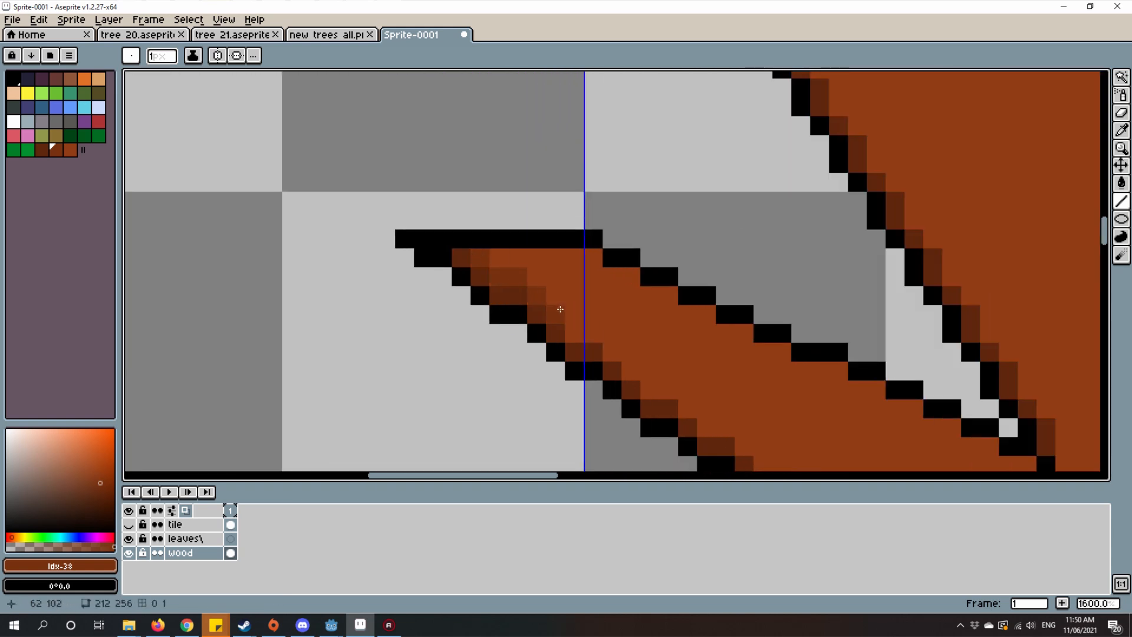
left_click_drag(578, 328, 420, 203)
Step: Continue the stepped mid-brown band down the lower-left branch, past the vertical grid line
left_click(429, 219)
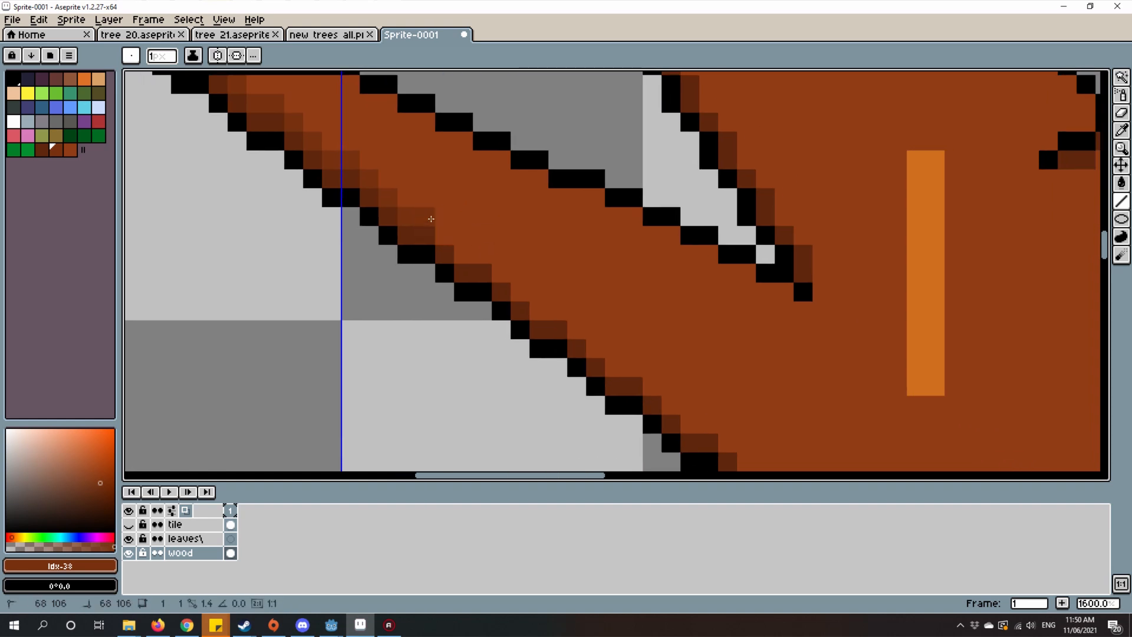
left_click(448, 237)
left_click(463, 254)
left_click(482, 255)
left_click(488, 270)
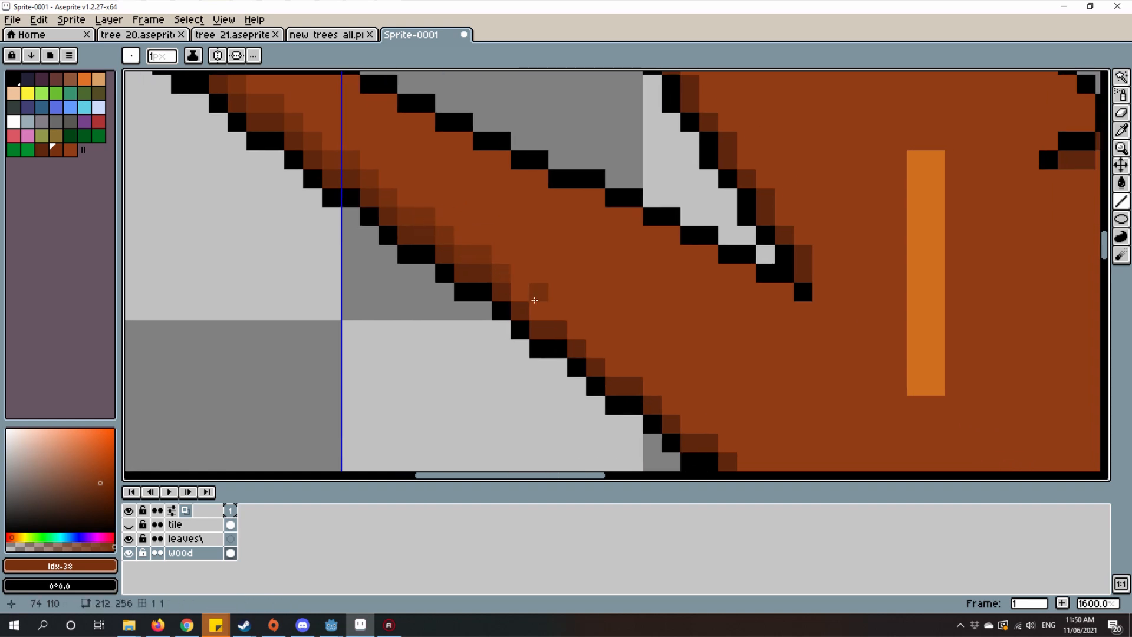
Step: Carry the mid-brown band along the lower-left branch's dark shading to where the branch meets the trunk
scroll(546, 311, "down", 1)
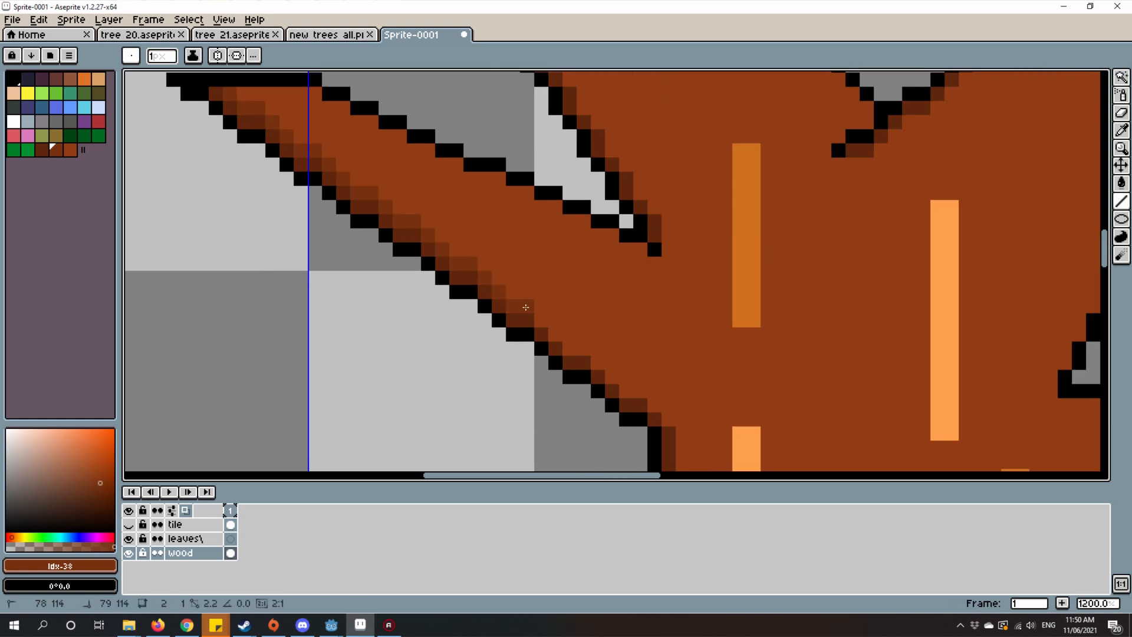
mouse_move(621, 341)
left_mouse_down()
mouse_move(508, 290)
mouse_move(499, 305)
left_mouse_up()
scroll(386, 283, "up", 1)
left_click(441, 267)
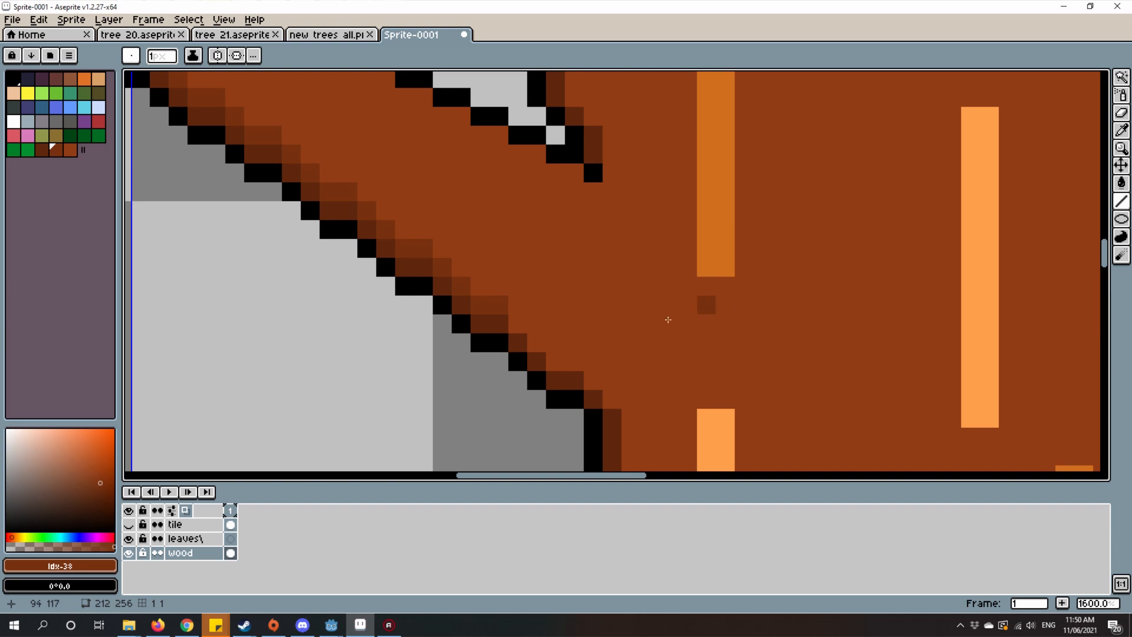
scroll(508, 324, "up", 2)
scroll(522, 332, "down", 2)
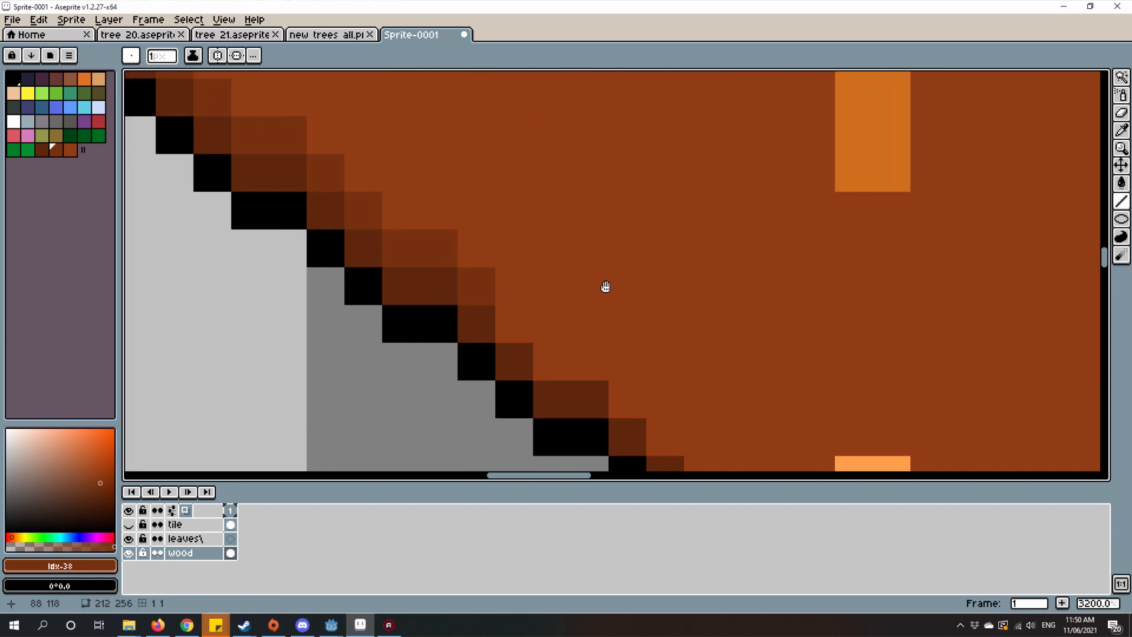
left_click(556, 330)
left_click(572, 334)
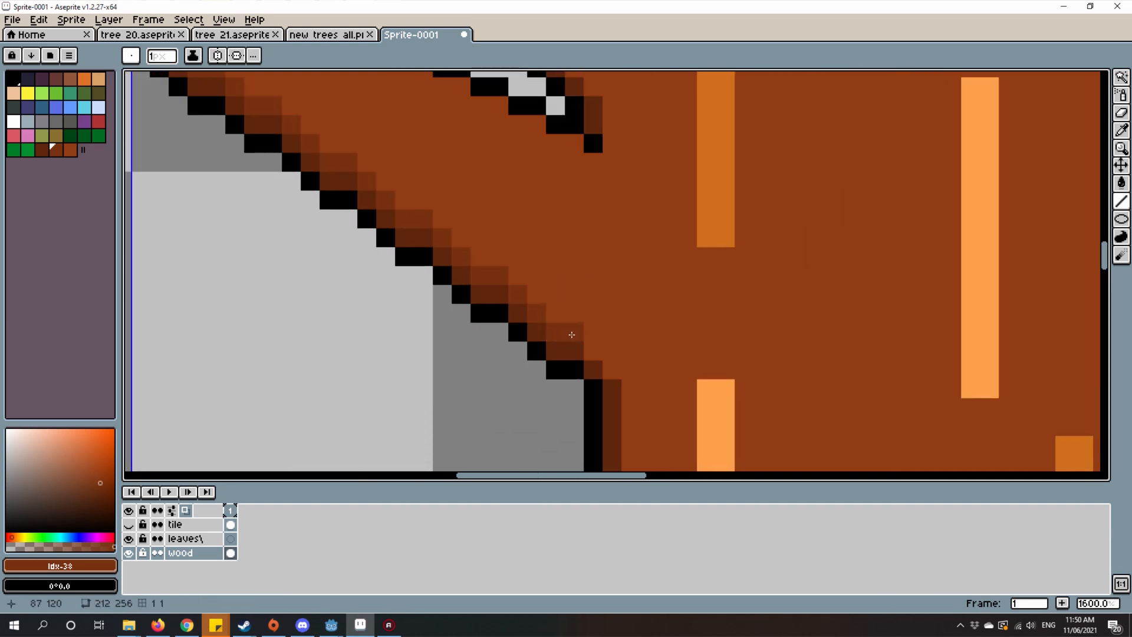
Step: Line the dark shading on the trunk's left edge with mid brown, following the small bump in the outline
scroll(612, 367, "down", 4)
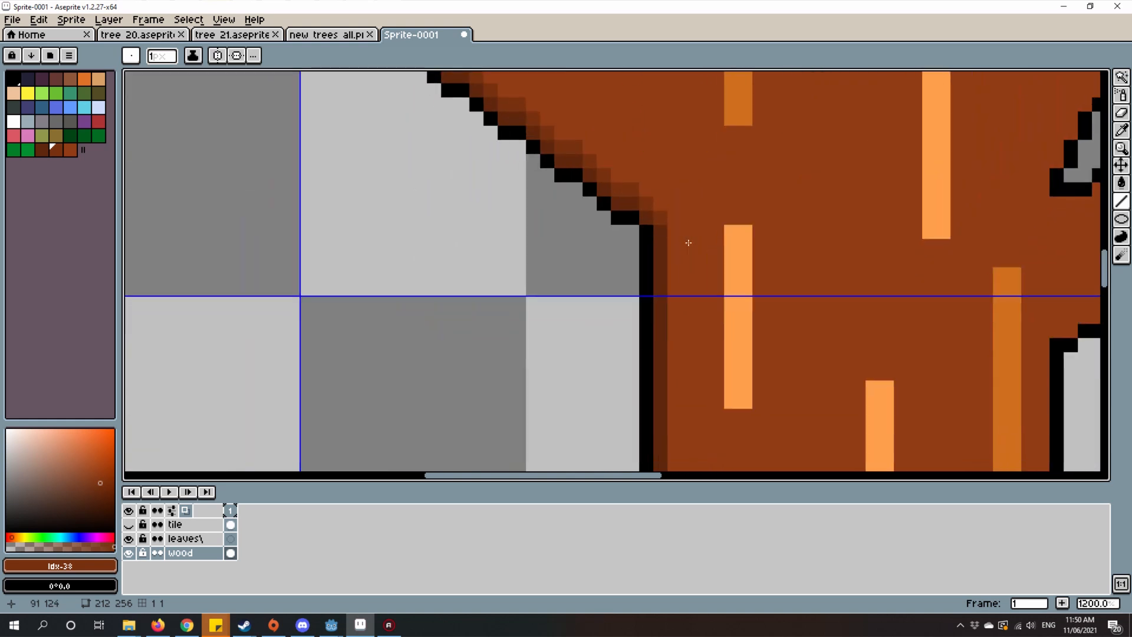
left_click_drag(680, 237, 679, 441)
scroll(737, 442, "up", 3)
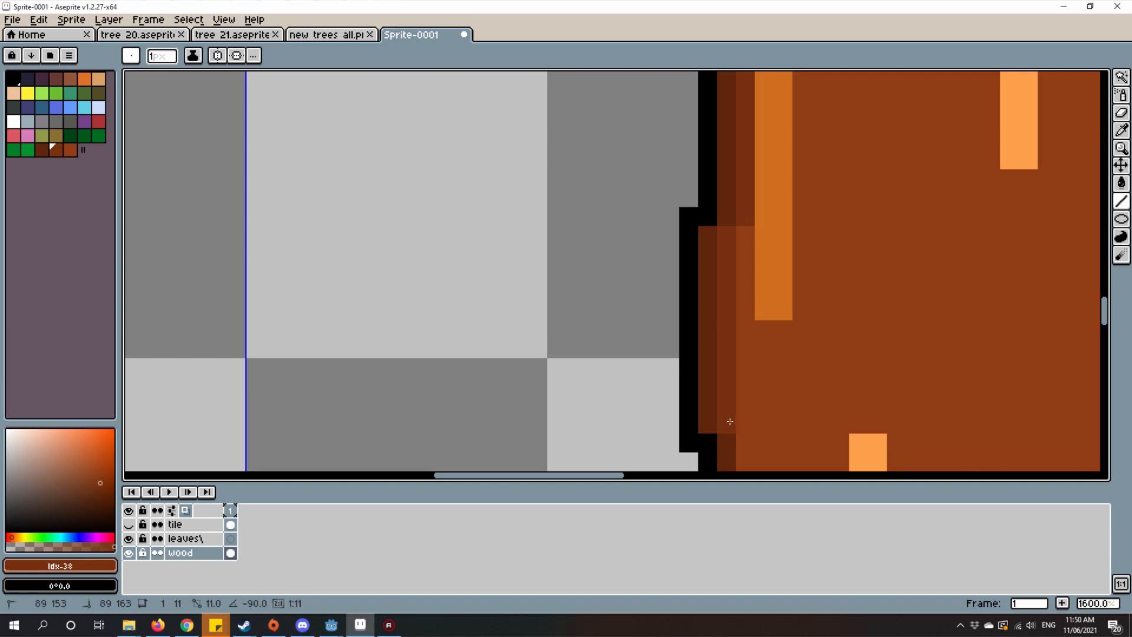
left_click_drag(731, 422, 680, 366)
scroll(680, 366, "down", 3)
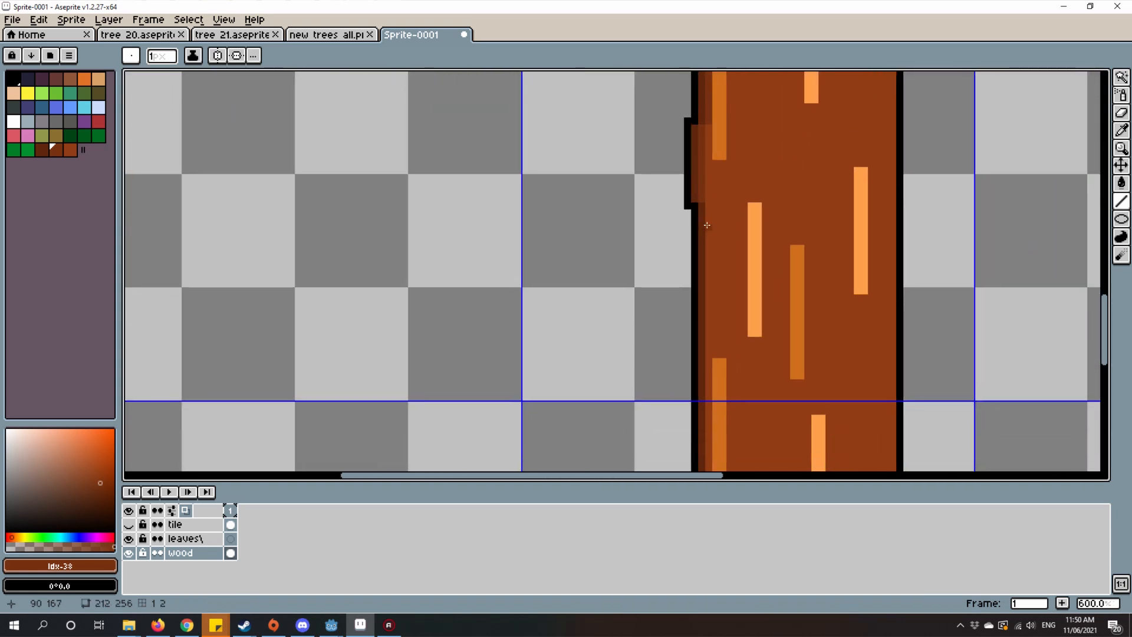
mouse_move(708, 205)
left_mouse_down()
mouse_move(745, 450)
mouse_move(720, 463)
mouse_move(704, 456)
mouse_move(607, 295)
mouse_move(678, 279)
mouse_move(684, 371)
mouse_move(702, 357)
mouse_move(680, 353)
mouse_move(639, 384)
left_mouse_up()
Step: Extend the mid-brown band around the trunk's lower-left corner and along the upper edge of the left root's dark shading
scroll(607, 296, "down", 1)
scroll(607, 313, "up", 3)
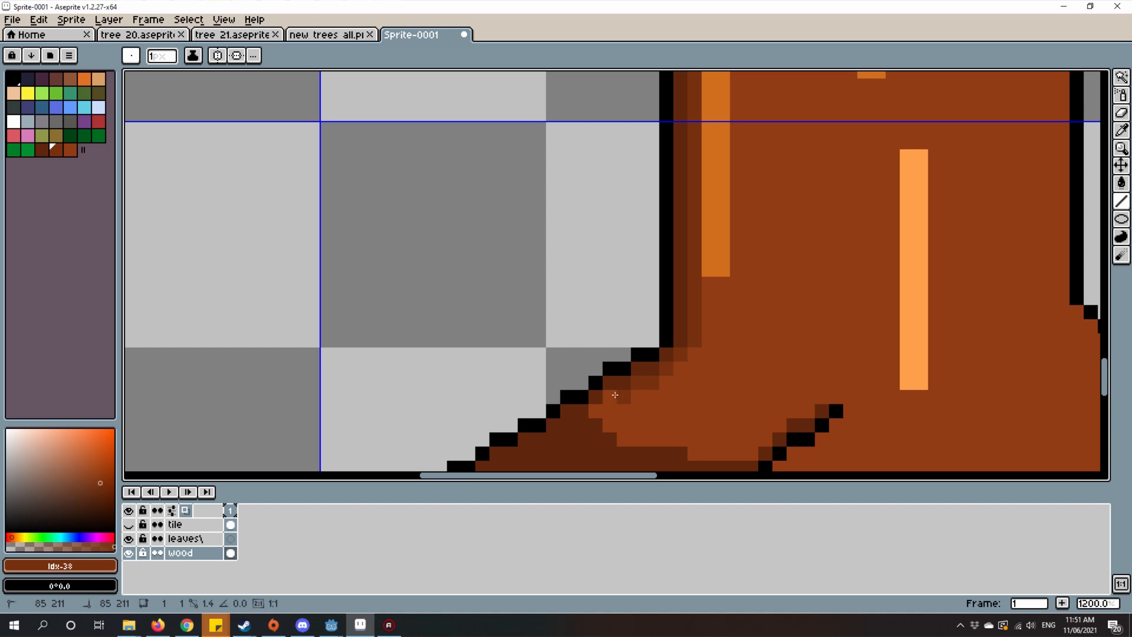
scroll(550, 324, "up", 3)
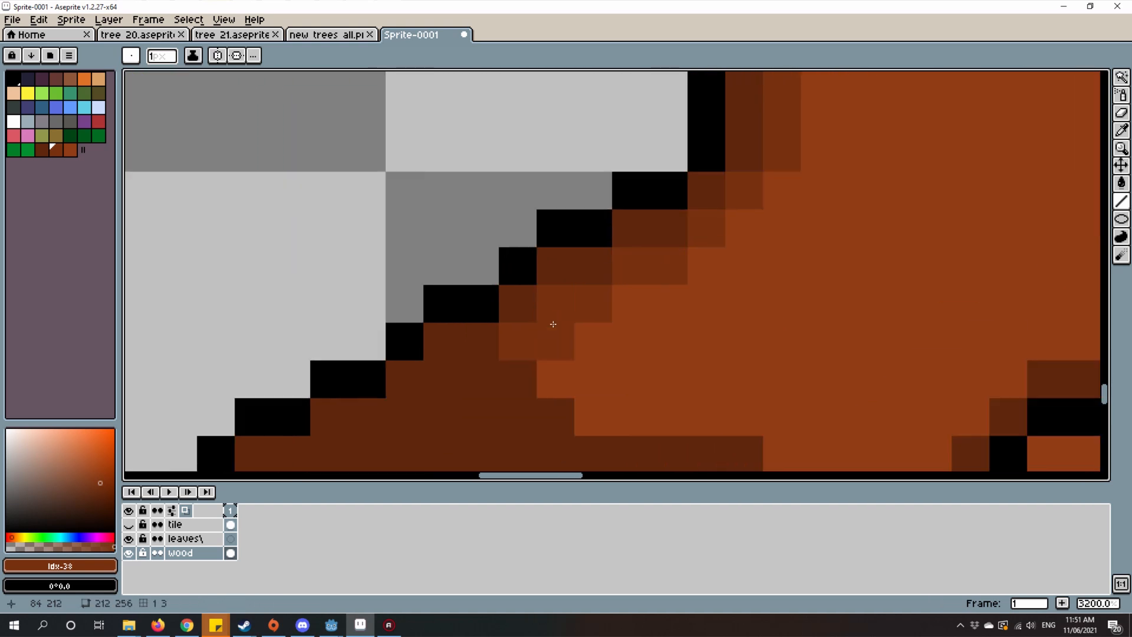
mouse_move(490, 355)
left_mouse_down()
mouse_move(652, 374)
mouse_move(587, 348)
mouse_move(748, 374)
mouse_move(730, 385)
left_mouse_up()
Step: Shade above the root's black crease line with mid brown and thicken the band at the left root's inner corner
left_click(770, 353)
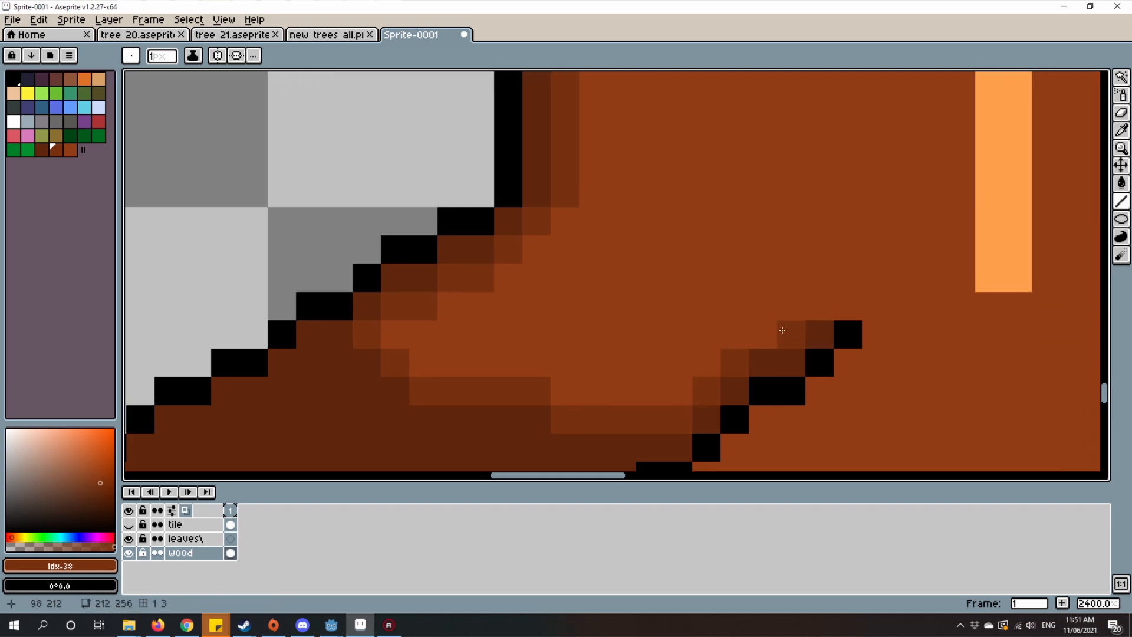
left_click(767, 333)
left_click(811, 316)
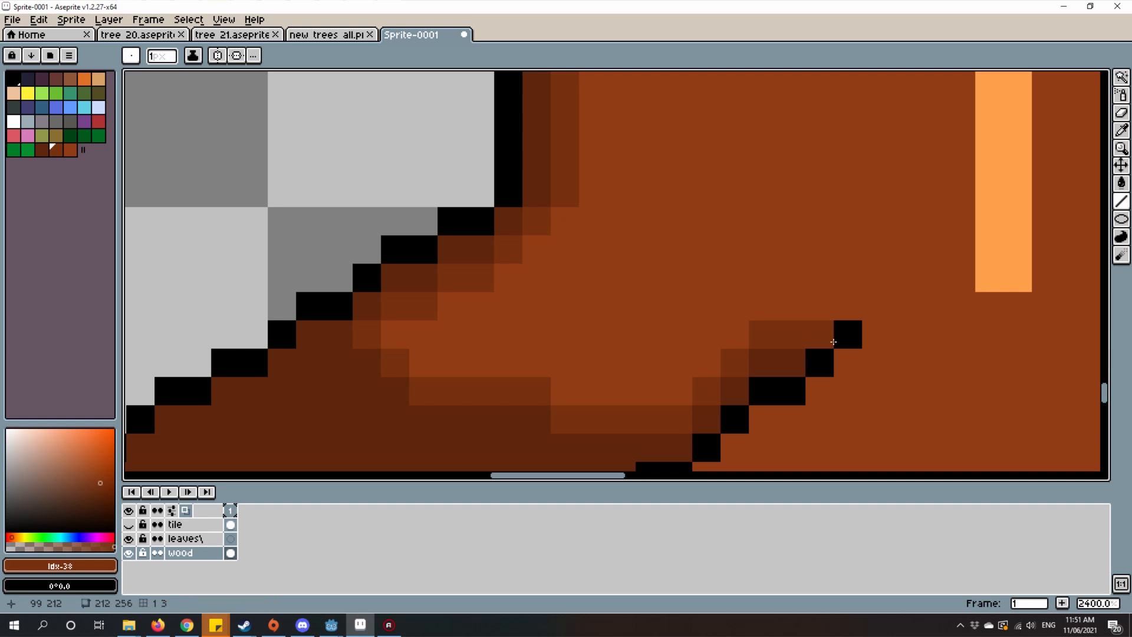
scroll(833, 342, "down", 4)
scroll(718, 347, "up", 4)
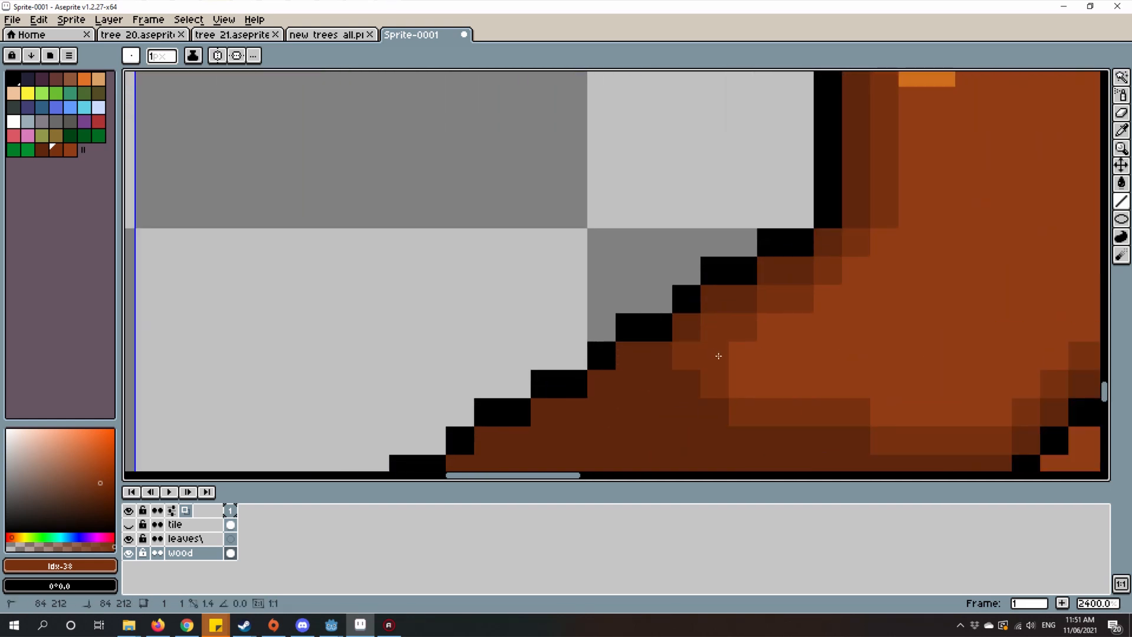
Step: Widen the left root's mid-brown shading upward into a stepped area reaching the tip of the black crease line
left_click_drag(718, 355, 800, 358)
mouse_move(744, 382)
left_mouse_down()
mouse_move(957, 395)
mouse_move(943, 392)
mouse_move(1009, 418)
left_mouse_up()
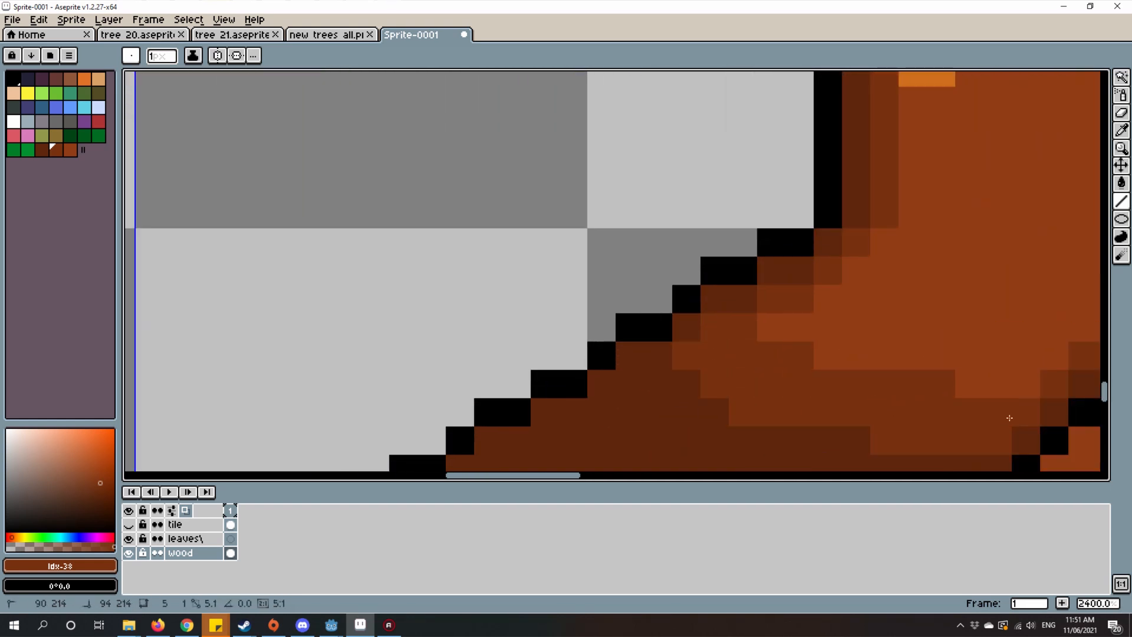
left_click_drag(777, 323, 967, 327)
left_click_drag(856, 356, 1056, 355)
left_click_drag(970, 383, 1021, 373)
scroll(1021, 373, "down", 6)
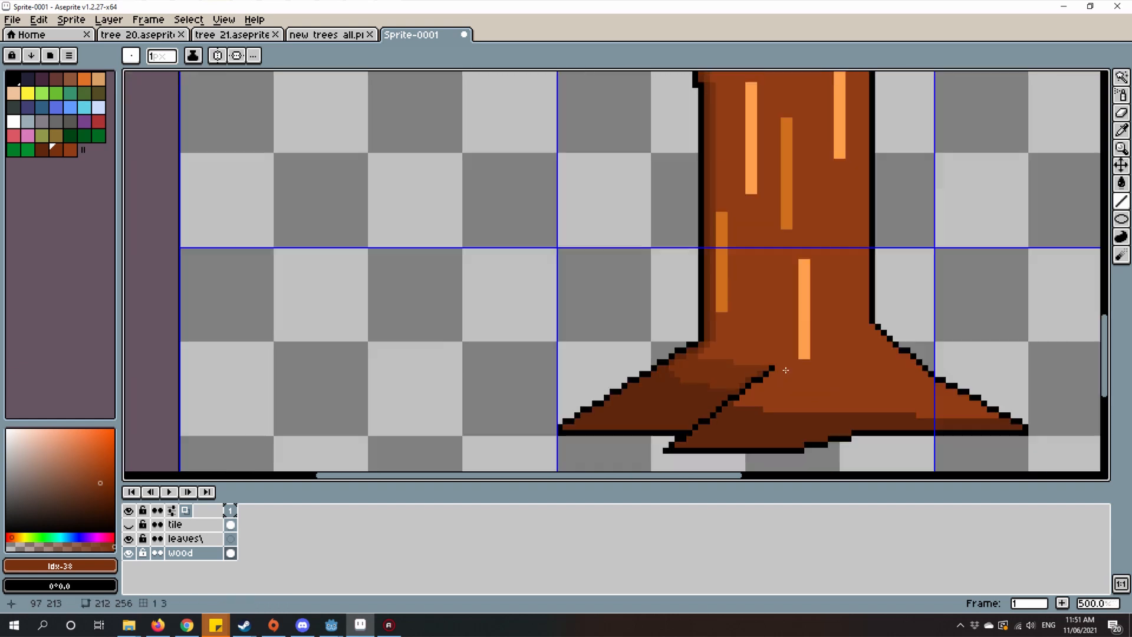
scroll(800, 389, "down", 2)
scroll(602, 345, "up", 6)
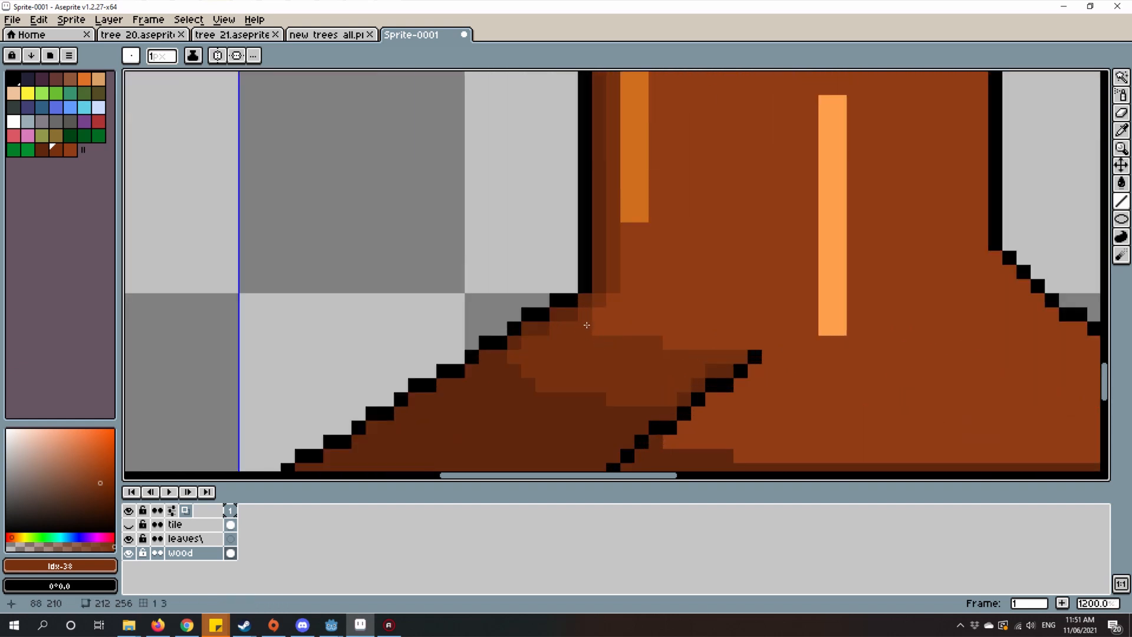
scroll(608, 330, "down", 5)
scroll(578, 325, "up", 7)
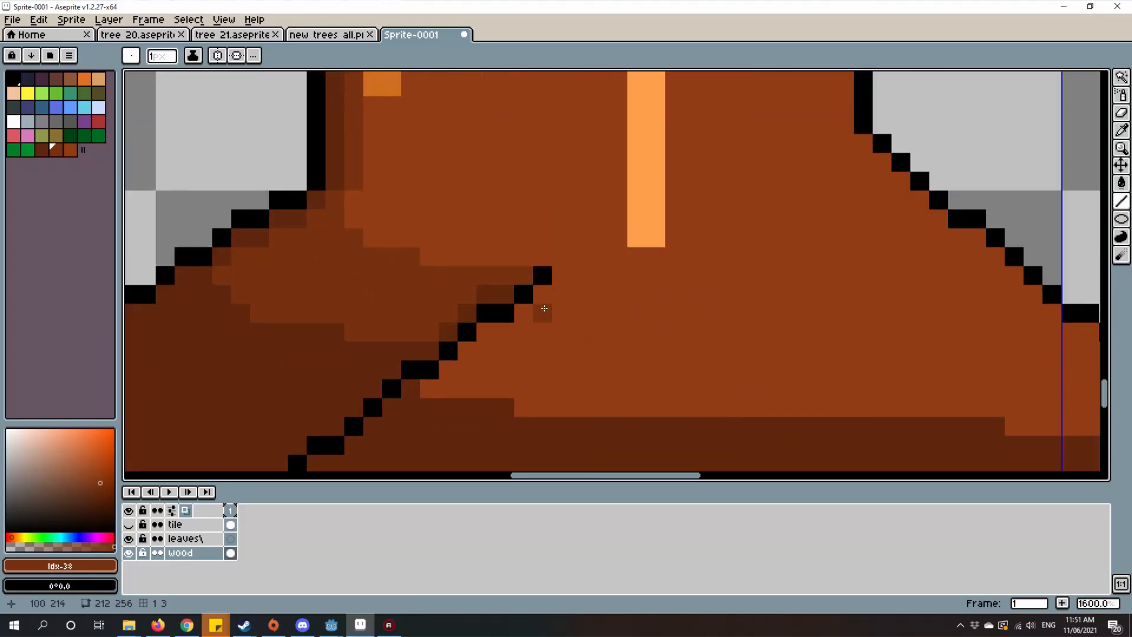
Step: Draw a stepped mid-brown boundary across the right root and fill the area between it and the dark shading with mid brown
mouse_move(544, 309)
left_mouse_down()
mouse_move(981, 331)
mouse_move(1011, 363)
mouse_move(416, 296)
mouse_move(769, 324)
left_mouse_up()
left_click_drag(512, 337, 706, 298)
key("g")
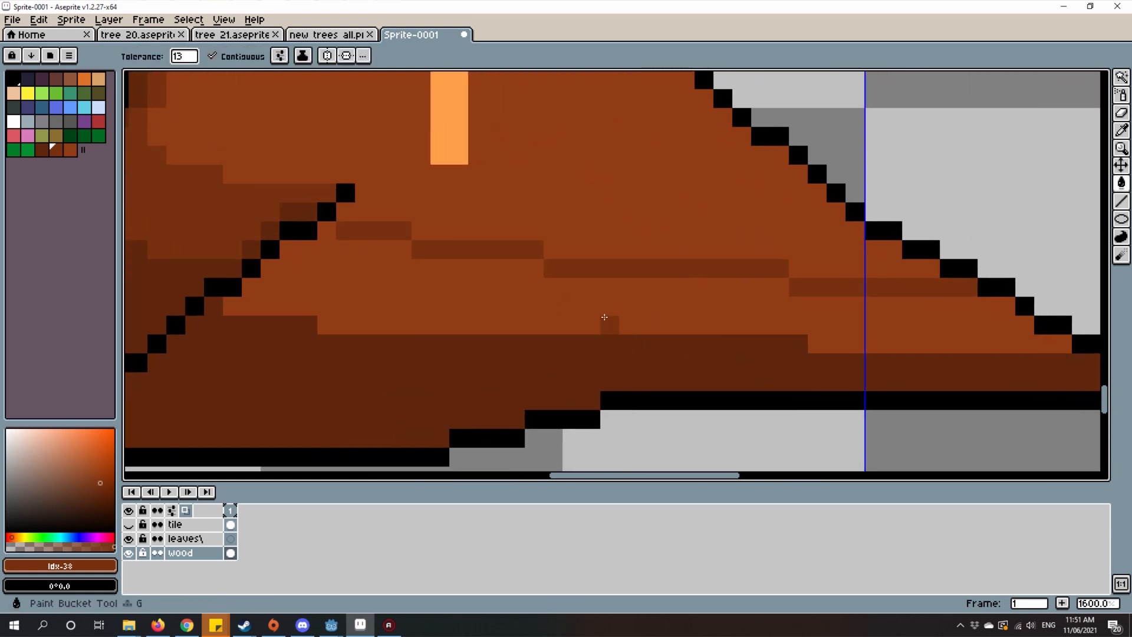
left_click(606, 316)
scroll(608, 311, "down", 5)
scroll(548, 296, "up", 1)
scroll(531, 291, "down", 4)
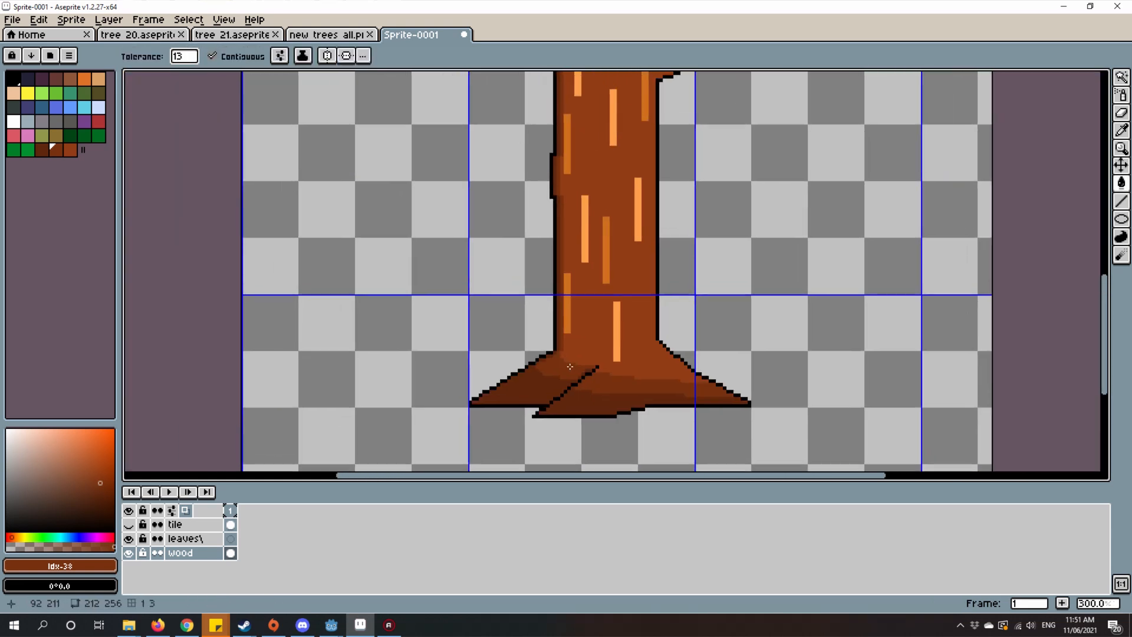
scroll(559, 364, "up", 1)
scroll(648, 324, "up", 4)
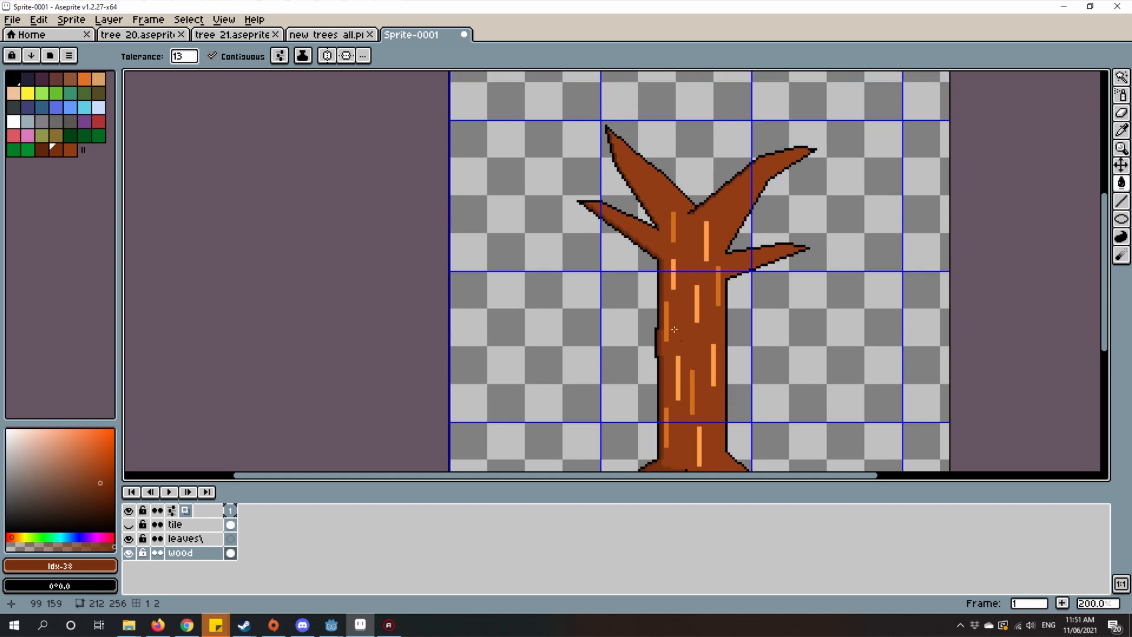
Step: Line the dark shading on the upper-left branch's left edge with mid brown, starting at the branch tip
key("b")
scroll(641, 180, "up", 10)
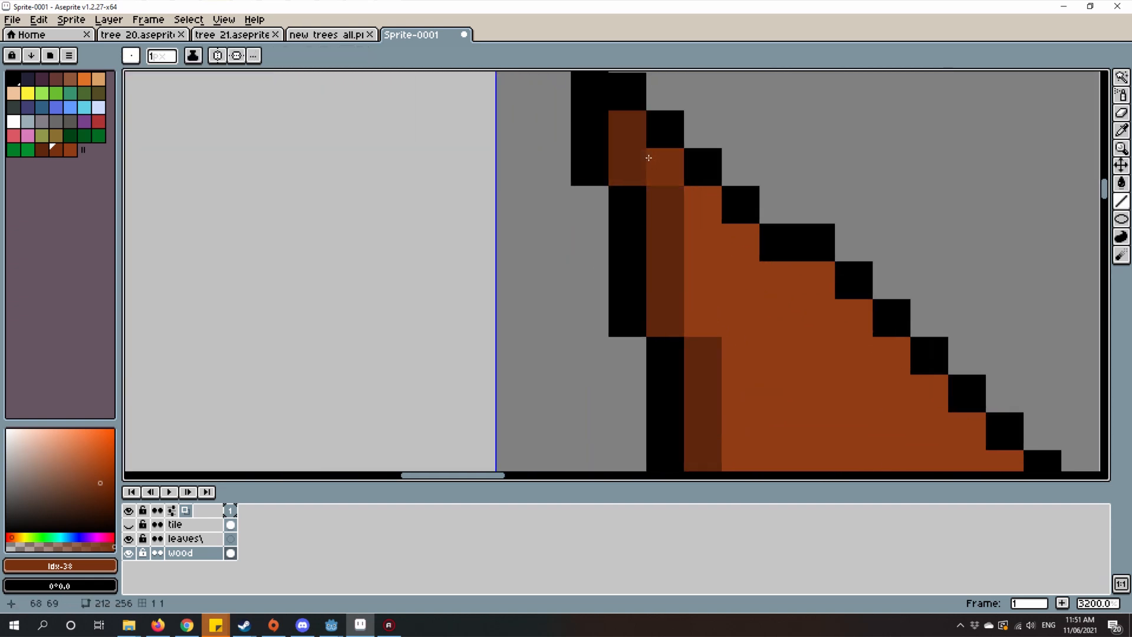
mouse_move(702, 242)
left_mouse_down()
mouse_move(710, 210)
mouse_move(712, 329)
left_mouse_up()
scroll(541, 157, "down", 1)
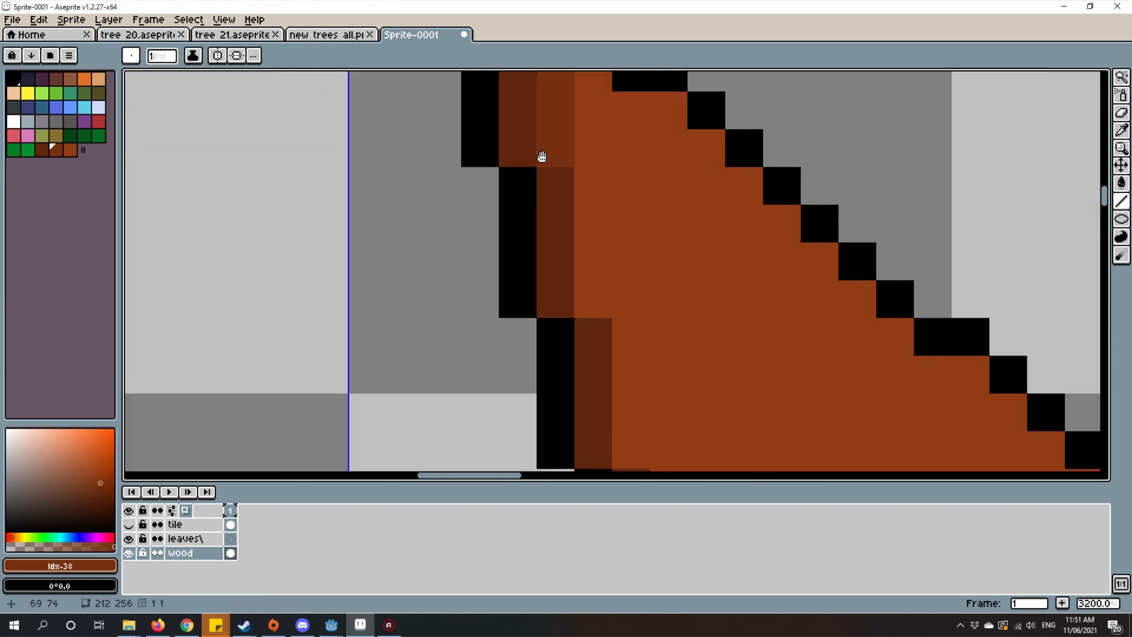
left_click_drag(577, 151, 584, 211)
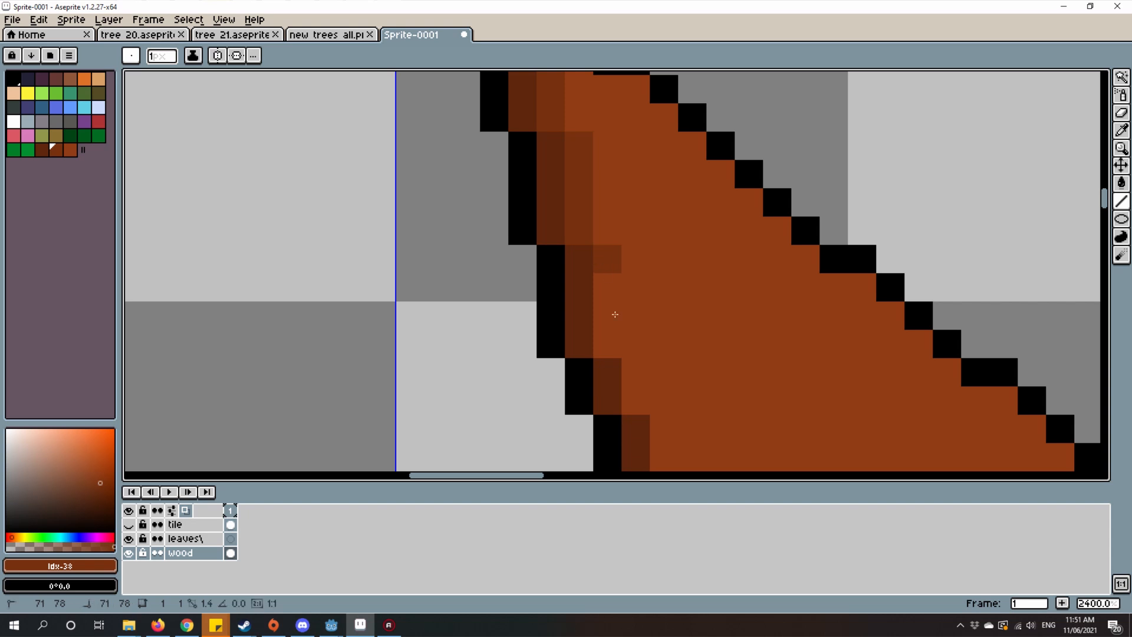
mouse_move(615, 314)
left_mouse_down()
mouse_move(609, 351)
mouse_move(484, 211)
mouse_move(509, 259)
left_mouse_up()
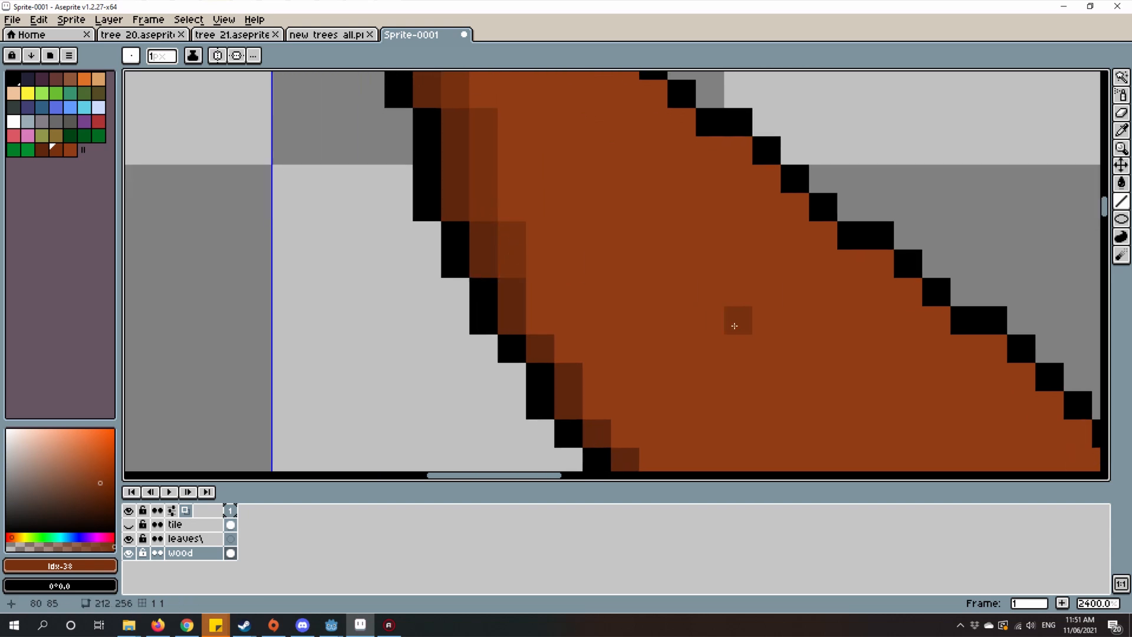
left_click(538, 292)
left_click(538, 318)
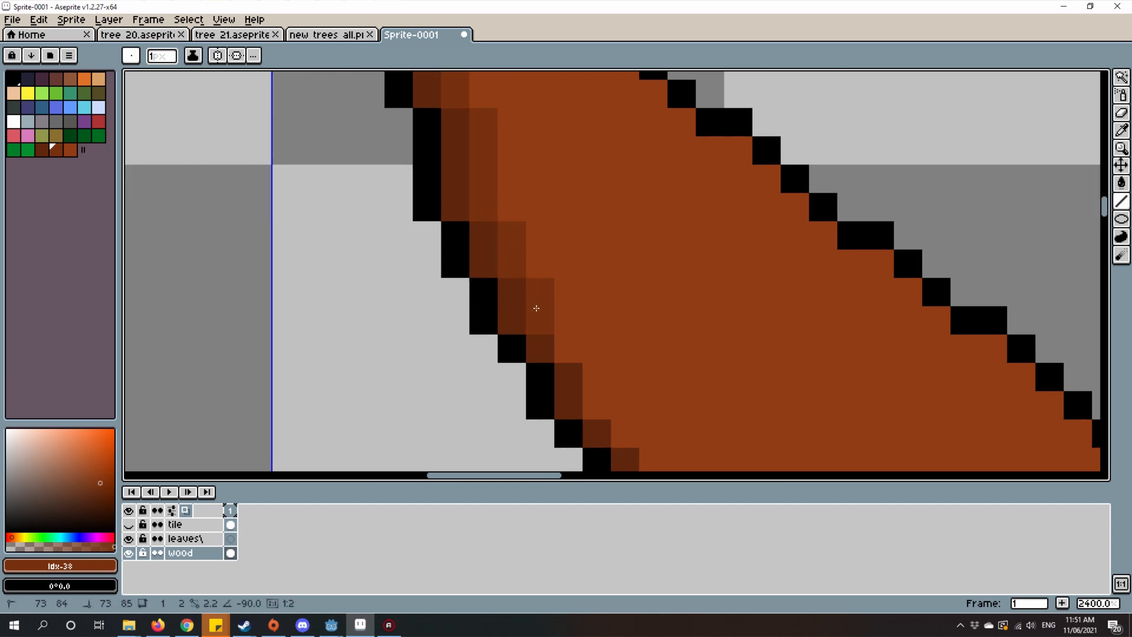
Step: Continue the one-pixel mid-brown band down the middle stretch of the upper-left branch's dark edge
left_click(573, 345)
mouse_move(576, 339)
left_mouse_down()
mouse_move(494, 227)
mouse_move(517, 292)
left_mouse_up()
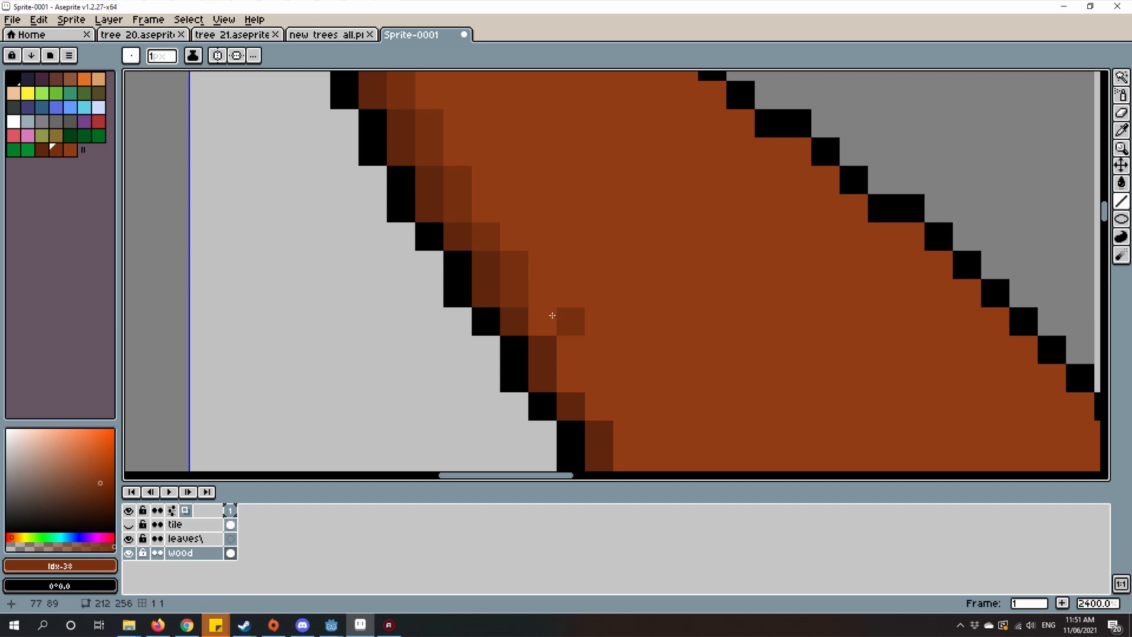
left_click(548, 318)
mouse_move(578, 354)
left_mouse_down()
mouse_move(539, 300)
mouse_move(543, 317)
left_mouse_up()
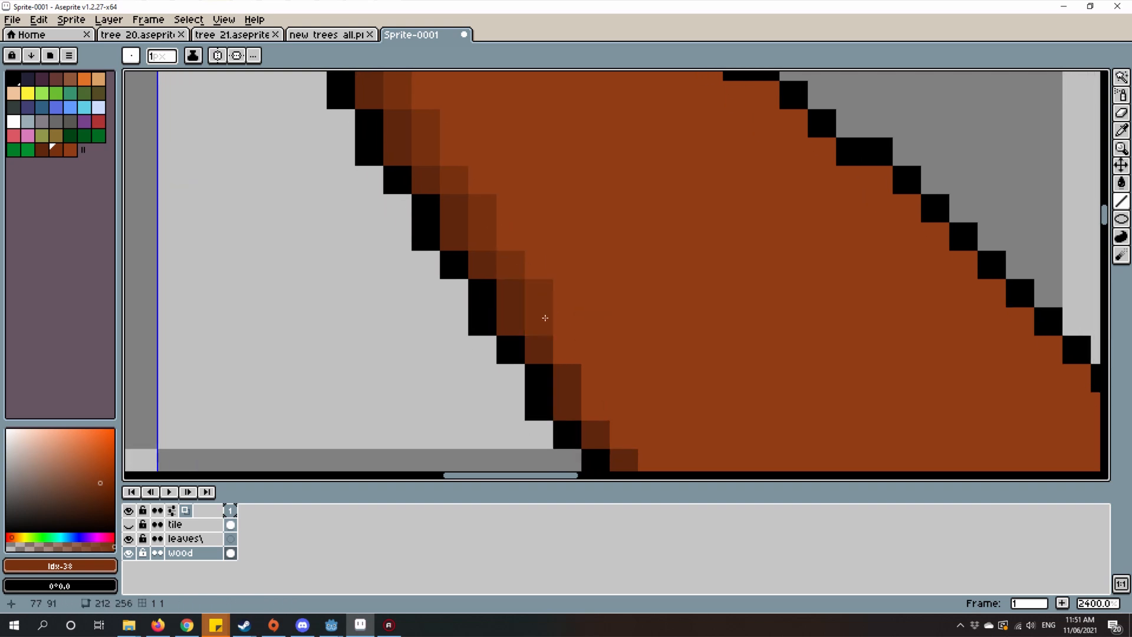
left_click(562, 343)
mouse_move(564, 356)
left_mouse_down()
mouse_move(503, 238)
mouse_move(535, 277)
left_mouse_up()
left_click(561, 310)
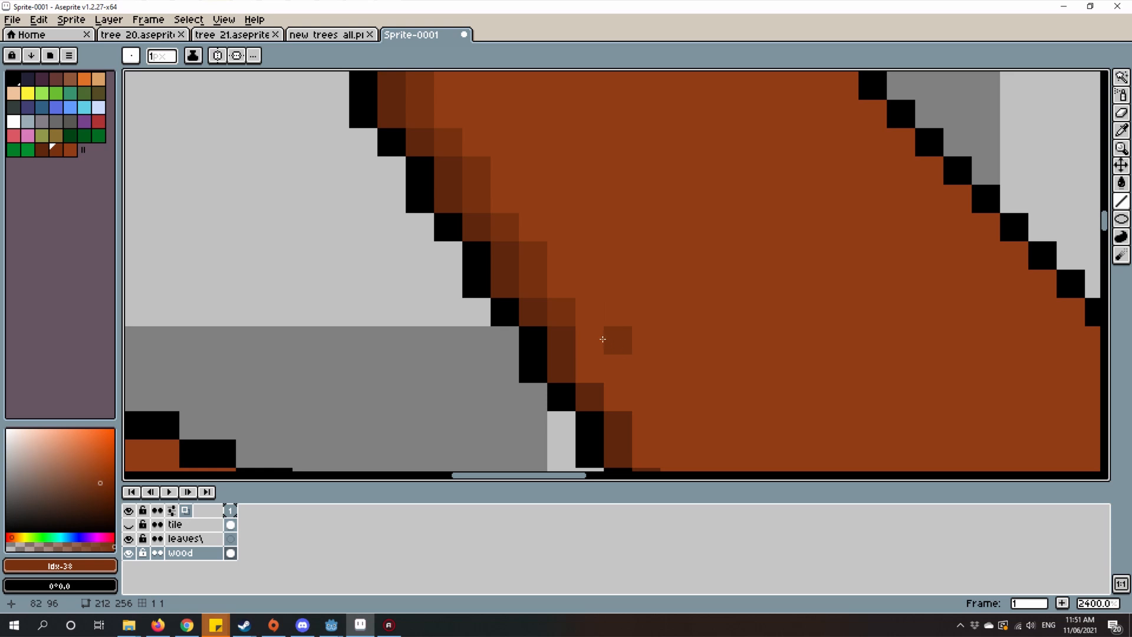
left_click_drag(598, 342, 597, 363)
left_click_drag(591, 342, 579, 307)
Step: Carry the mid-brown band down the upper-left branch's dark edge to its junction with the lower-left branch
scroll(579, 307, "down", 3)
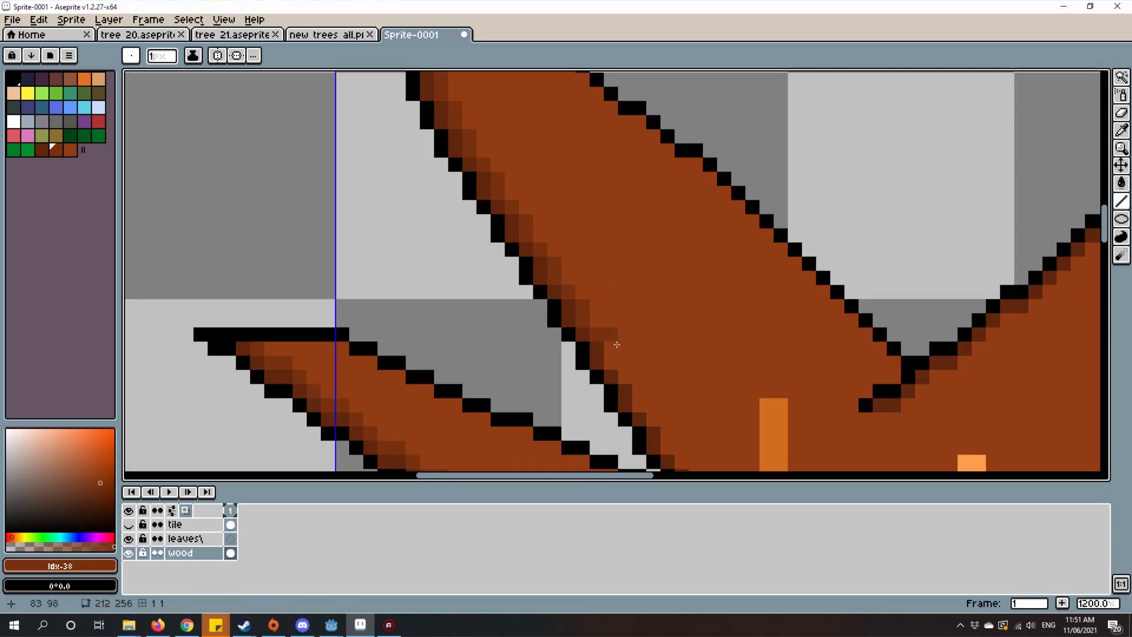
left_click_drag(616, 344, 542, 199)
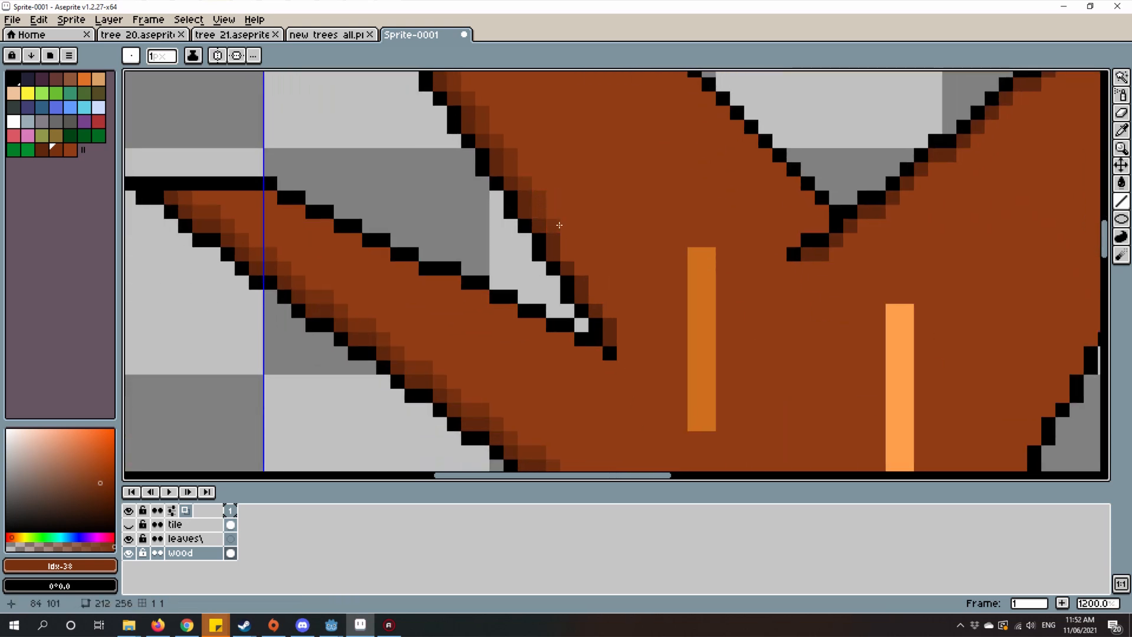
scroll(551, 224, "up", 4)
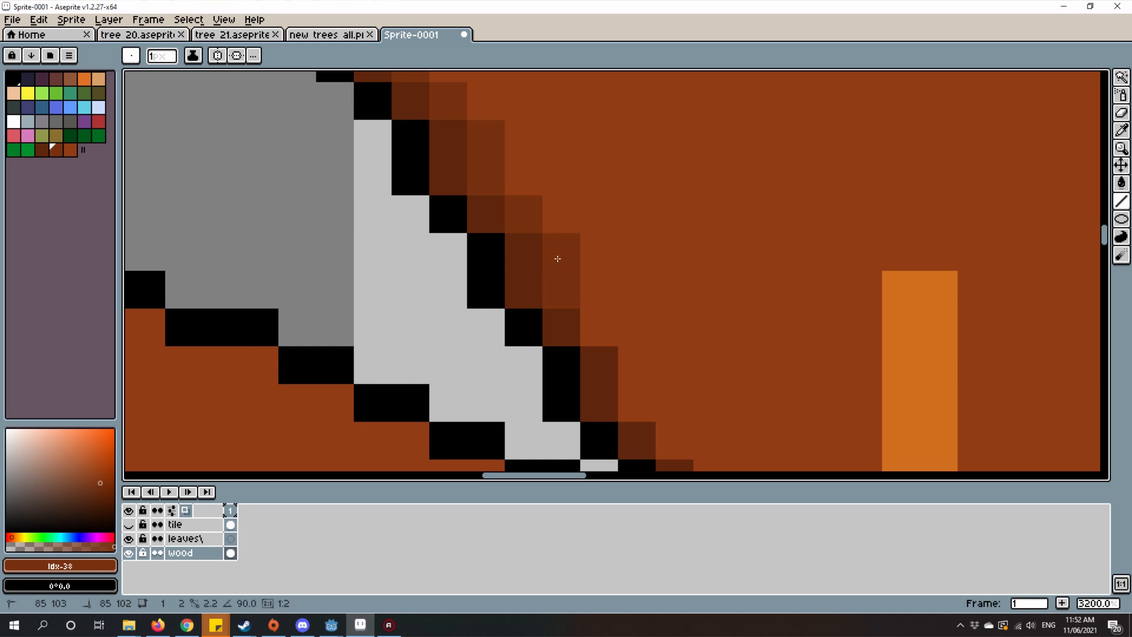
scroll(519, 224, "down", 2)
left_click_drag(511, 292, 509, 268)
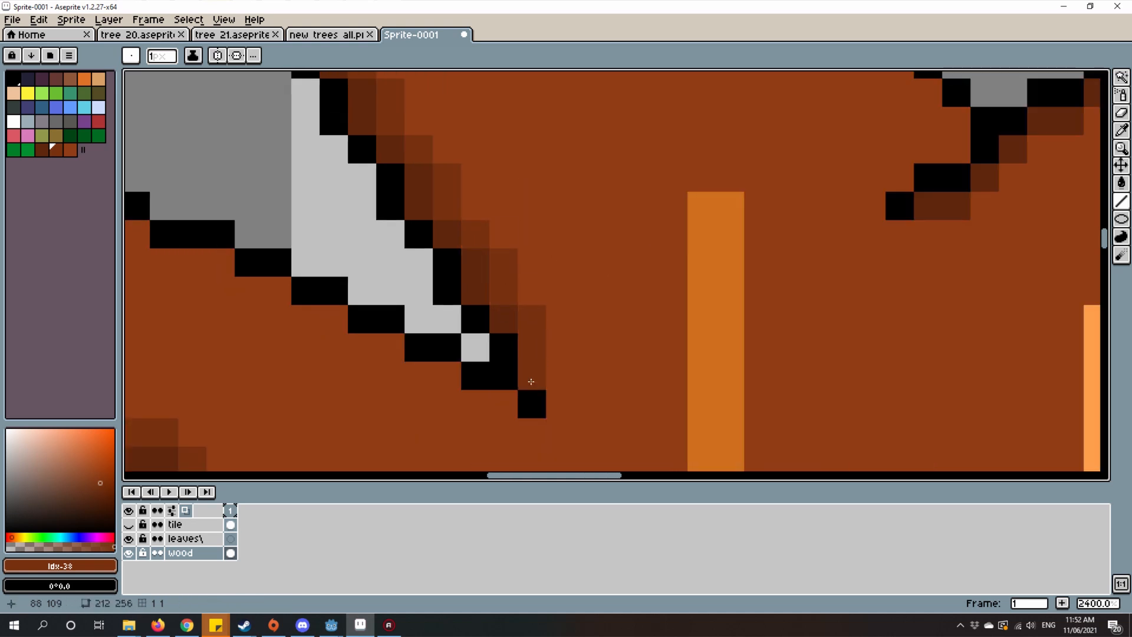
Step: Line the dark shading under the black crease at the fork of the two upper branches with mid brown, undoing a stray stroke
scroll(619, 359, "down", 7)
scroll(646, 366, "up", 7)
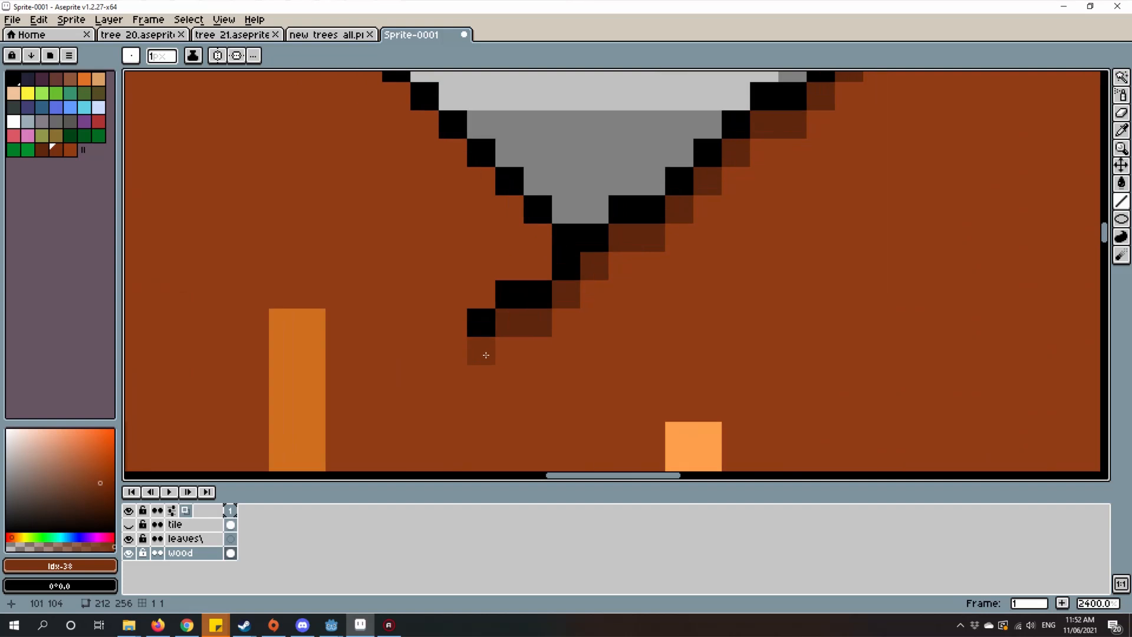
mouse_move(487, 346)
left_mouse_down()
mouse_move(529, 354)
mouse_move(589, 303)
left_mouse_up()
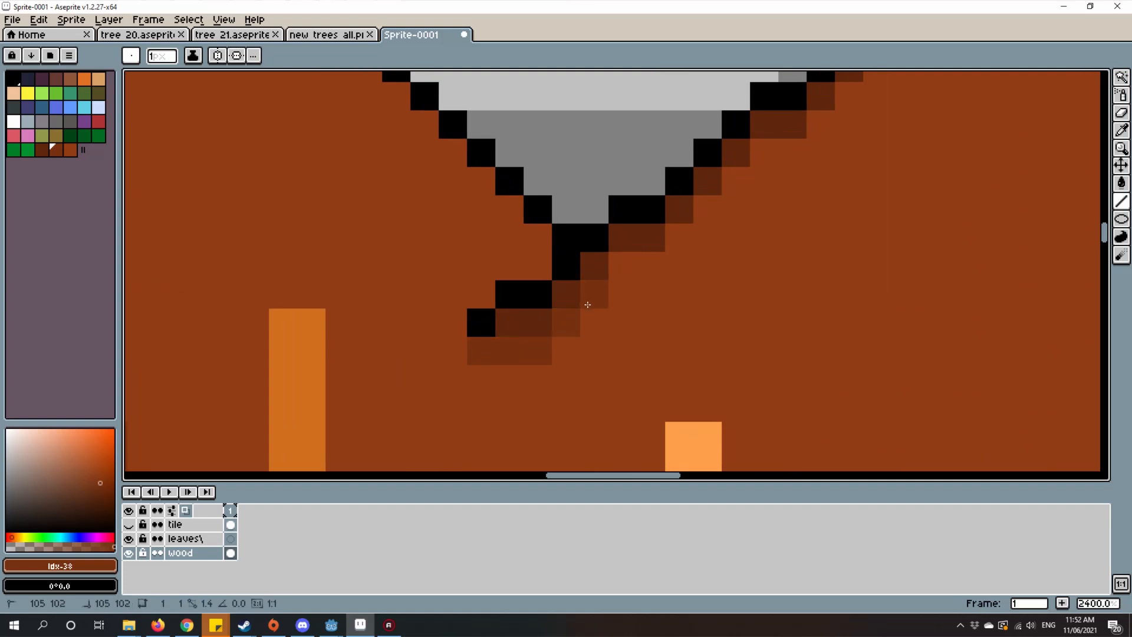
left_click_drag(723, 244, 705, 360)
mouse_move(607, 382)
left_mouse_down()
mouse_move(617, 285)
mouse_move(607, 281)
mouse_move(698, 250)
left_mouse_up()
scroll(625, 318, "up", 1)
key("ctrl+z")
scroll(698, 250, "down", 1)
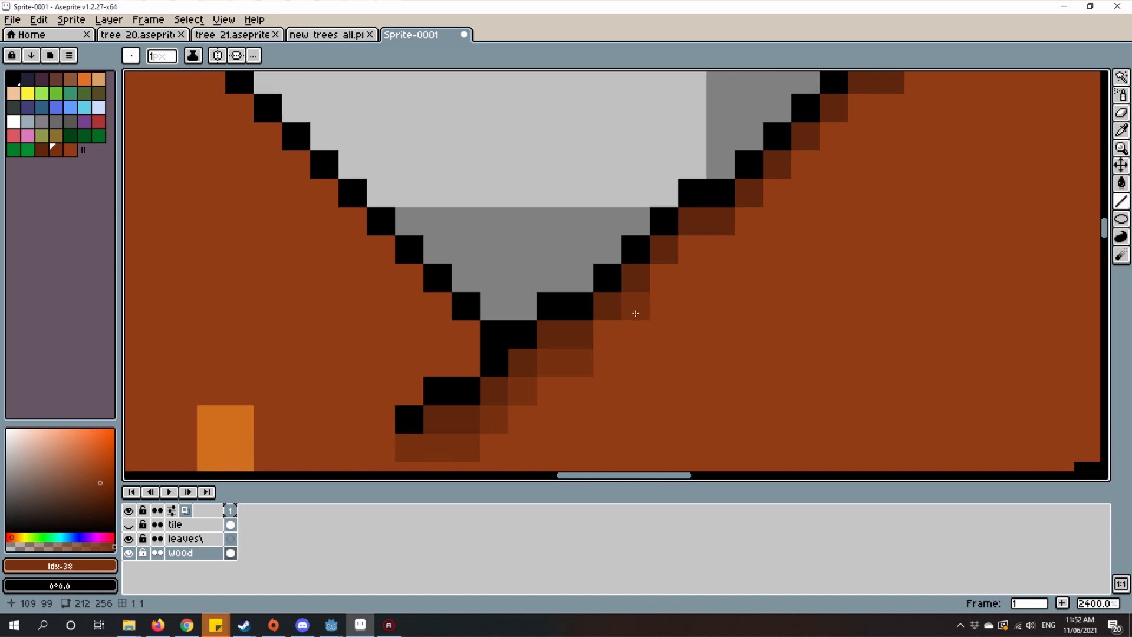
Step: Extend the mid-brown band up along the lower half of the upper-right branch's dark edge shading
mouse_move(633, 304)
left_mouse_down()
mouse_move(690, 252)
mouse_move(713, 253)
mouse_move(446, 399)
left_mouse_up()
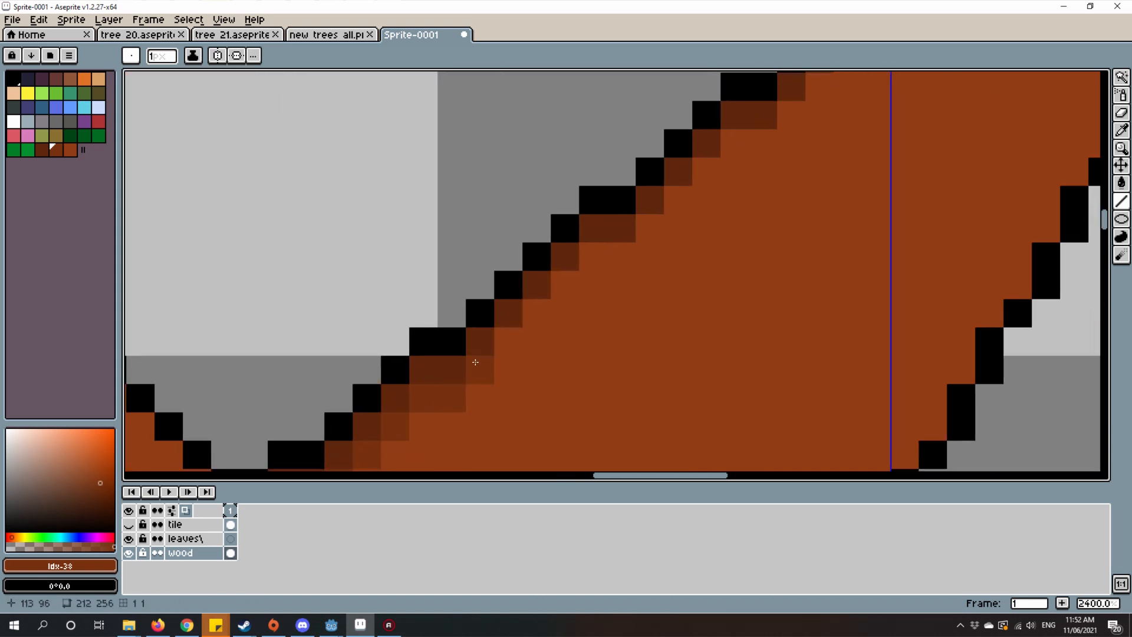
left_click(478, 362)
left_click(534, 314)
left_click(572, 276)
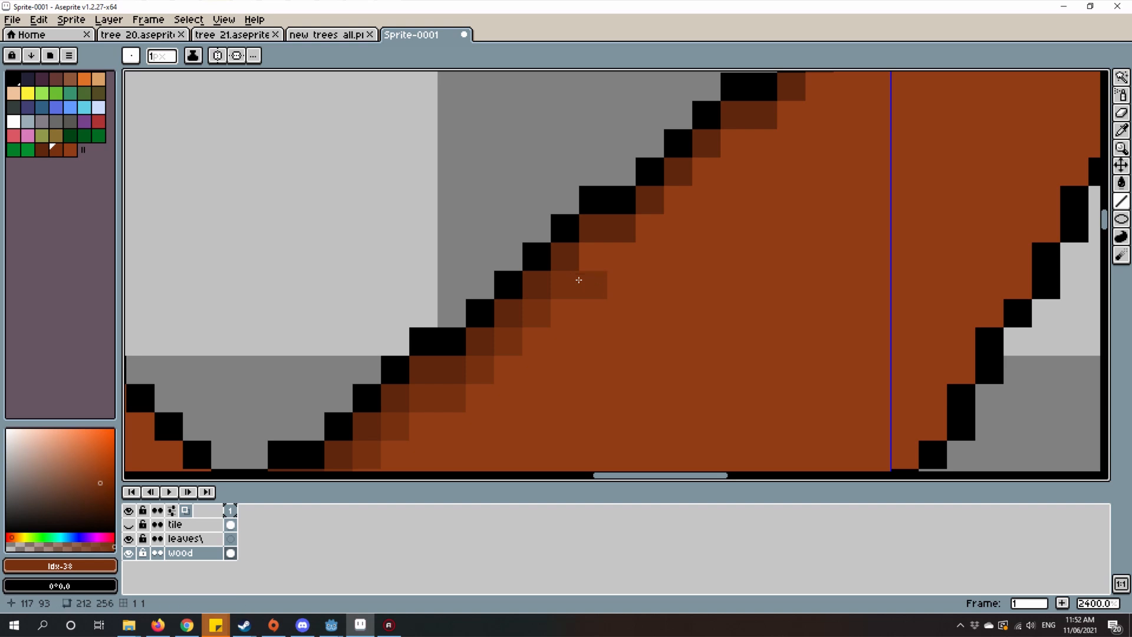
mouse_move(578, 279)
left_mouse_down()
mouse_move(523, 401)
mouse_move(556, 376)
left_mouse_up()
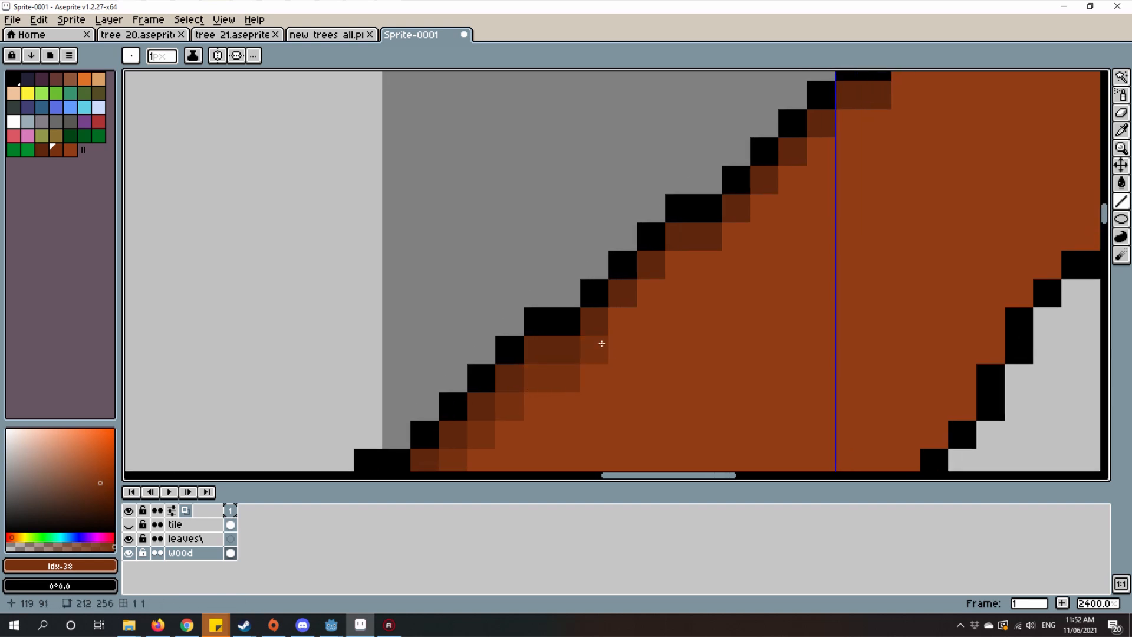
left_click_drag(593, 339, 638, 295)
left_click(626, 318)
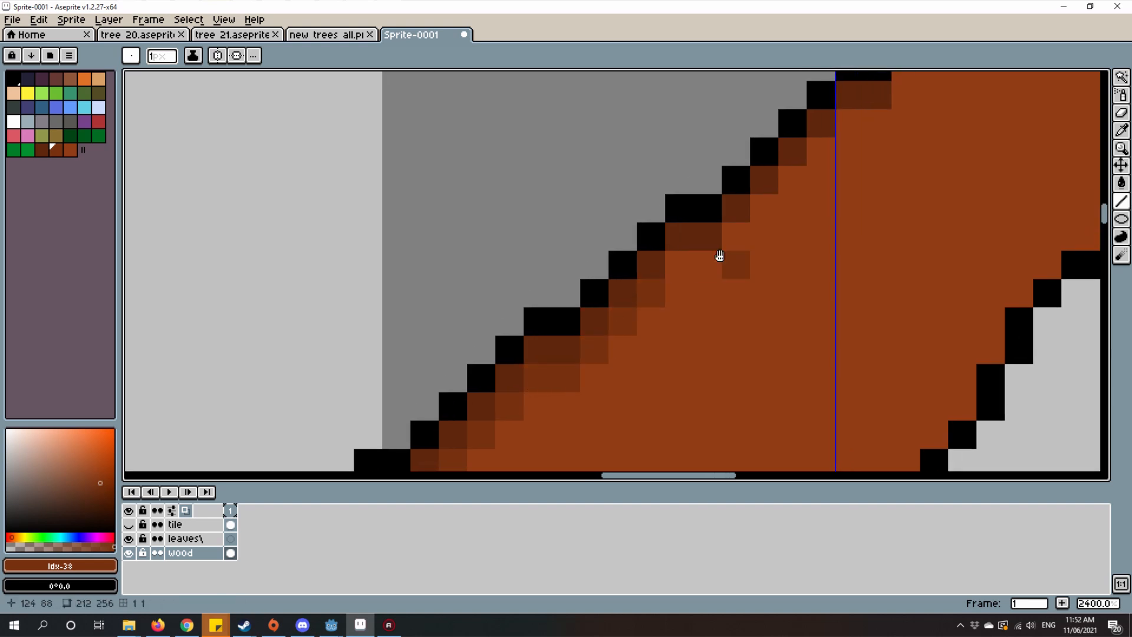
mouse_move(721, 256)
left_mouse_down()
mouse_move(646, 312)
mouse_move(614, 321)
mouse_move(631, 322)
left_mouse_up()
left_click_drag(590, 342, 588, 343)
Step: Finish the mid-brown band to the end of the upper-right branch's dark shading and taper it under the outline at the bend
scroll(588, 344, "down", 1)
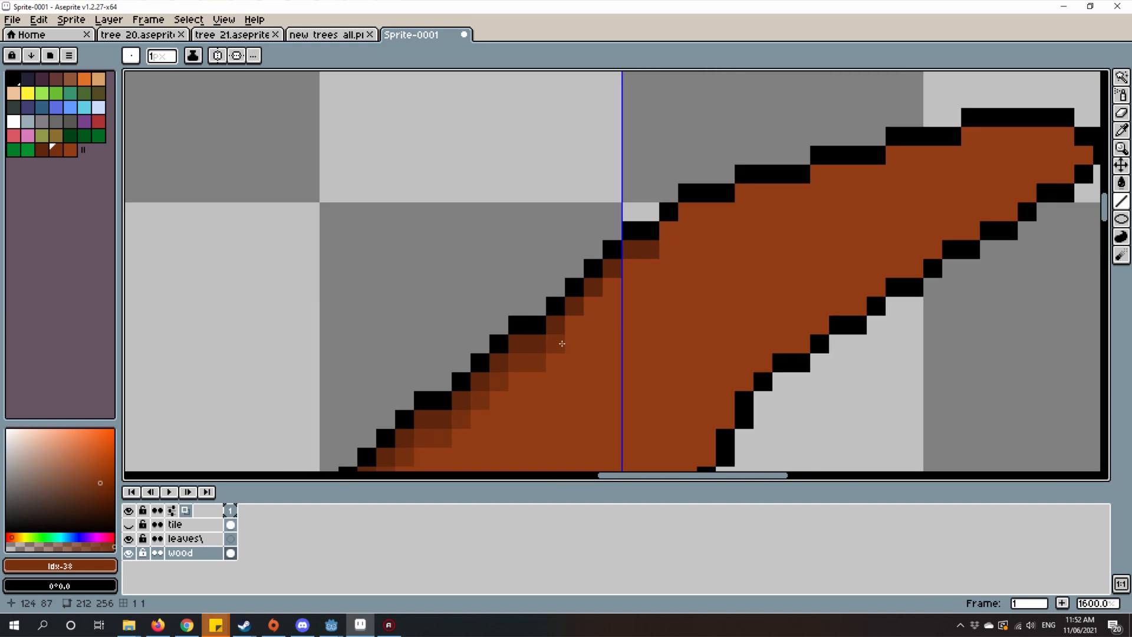
scroll(568, 332, "up", 1)
left_click(703, 231)
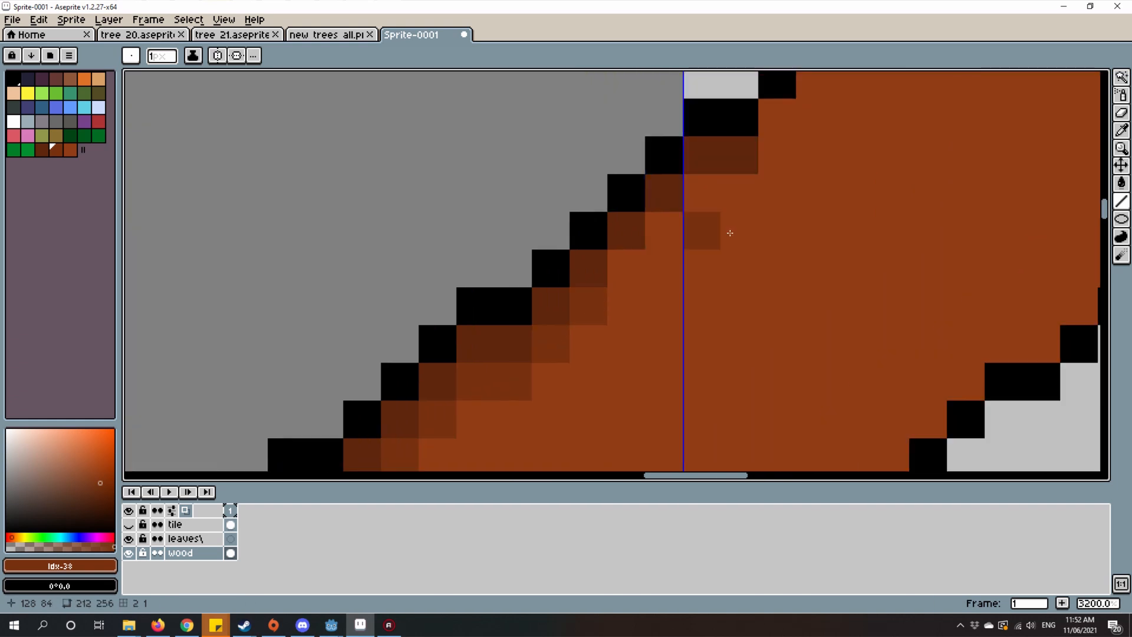
left_click_drag(658, 218, 585, 325)
scroll(585, 325, "down", 1)
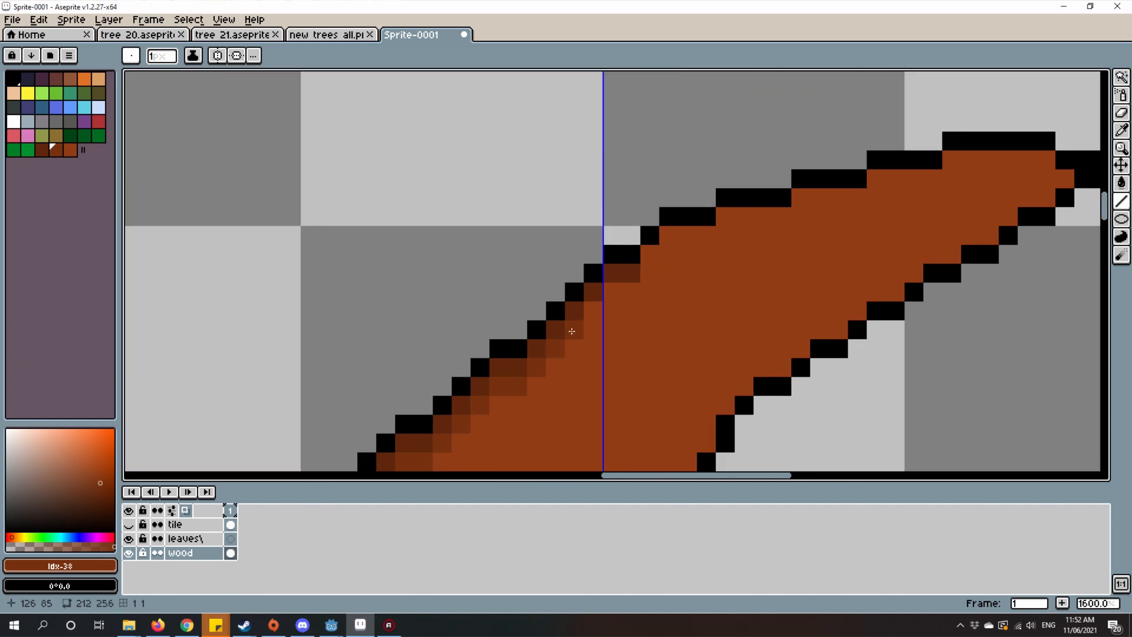
scroll(649, 292, "up", 5)
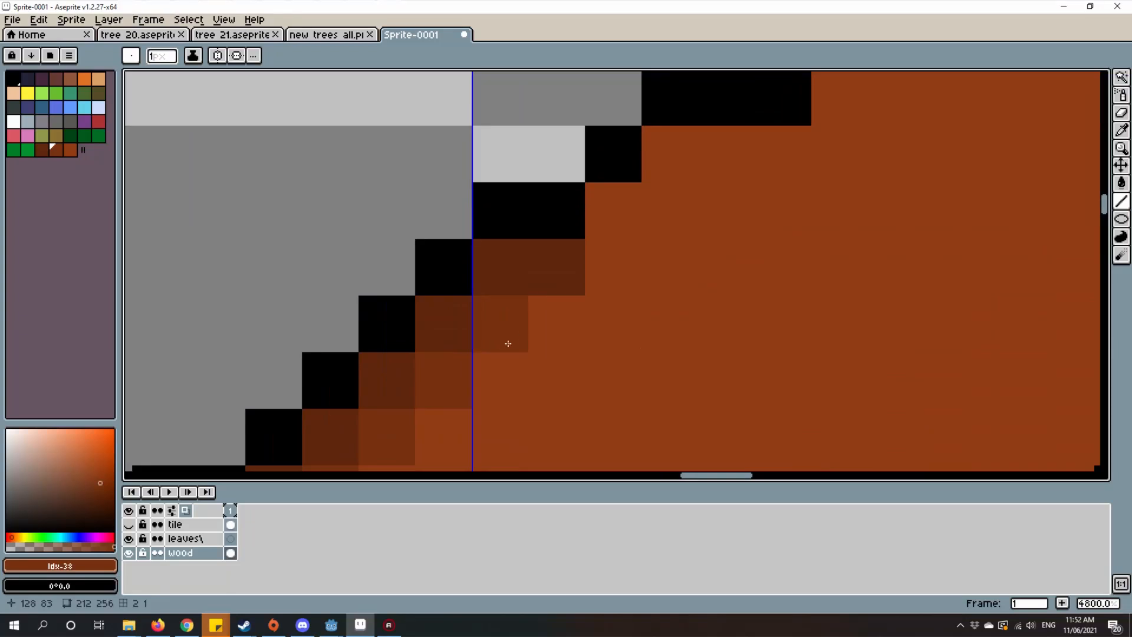
left_click_drag(502, 331, 557, 319)
scroll(556, 318, "down", 6)
scroll(566, 297, "up", 5)
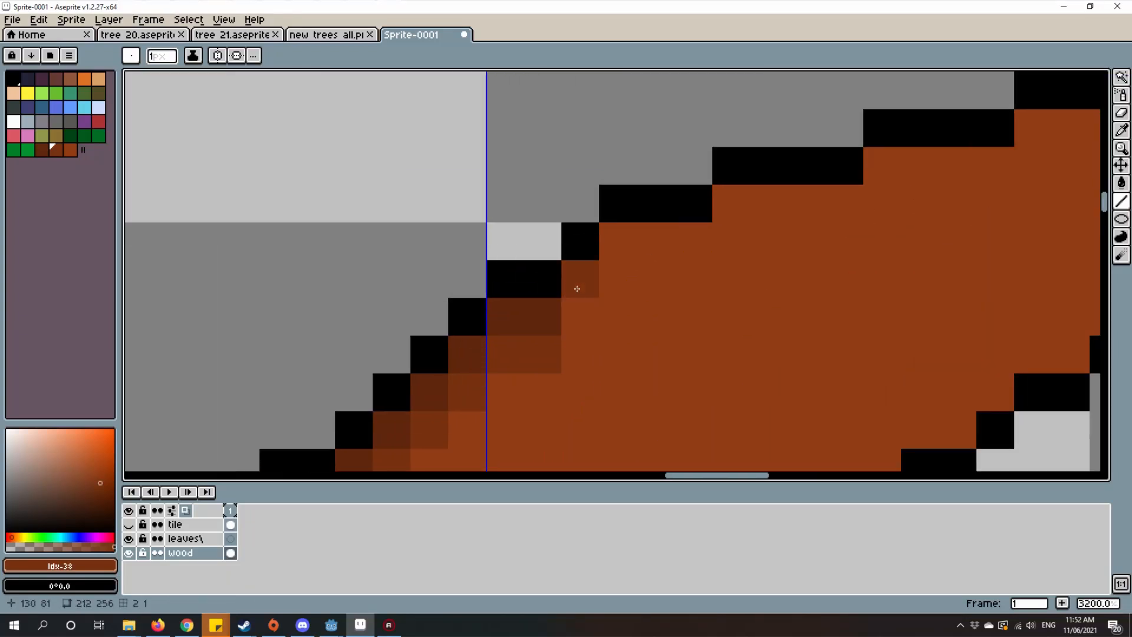
mouse_move(576, 304)
left_mouse_down()
mouse_move(607, 263)
mouse_move(639, 246)
left_mouse_up()
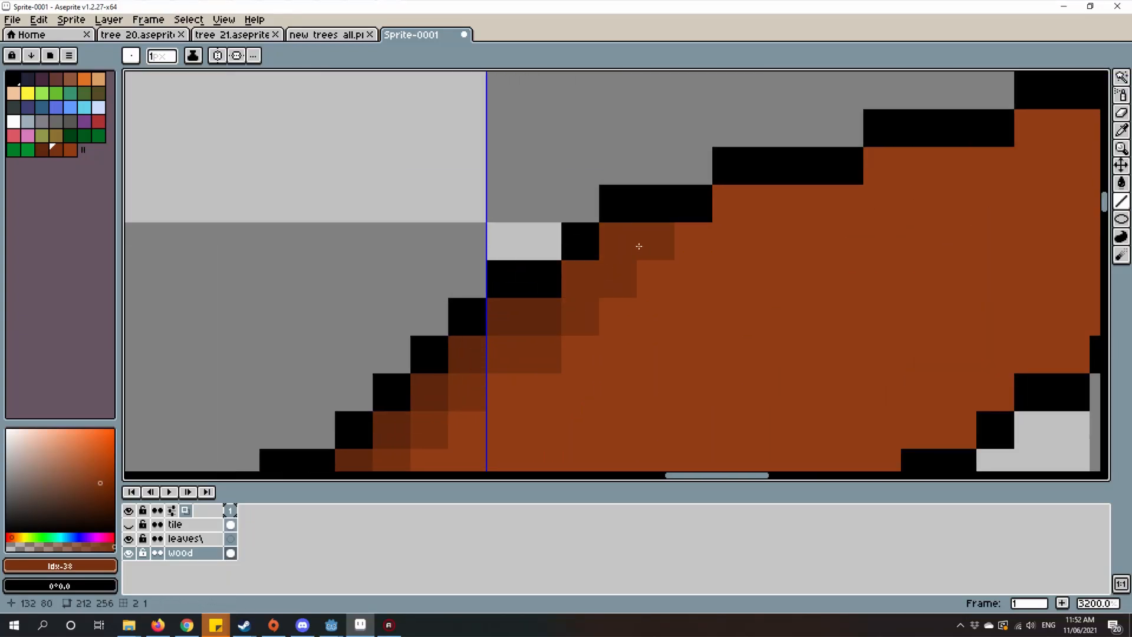
scroll(639, 245, "down", 8)
Step: Shade the underside of the lower-right branch with mid brown, working outward from its corner with the trunk
left_click_drag(665, 312, 663, 213)
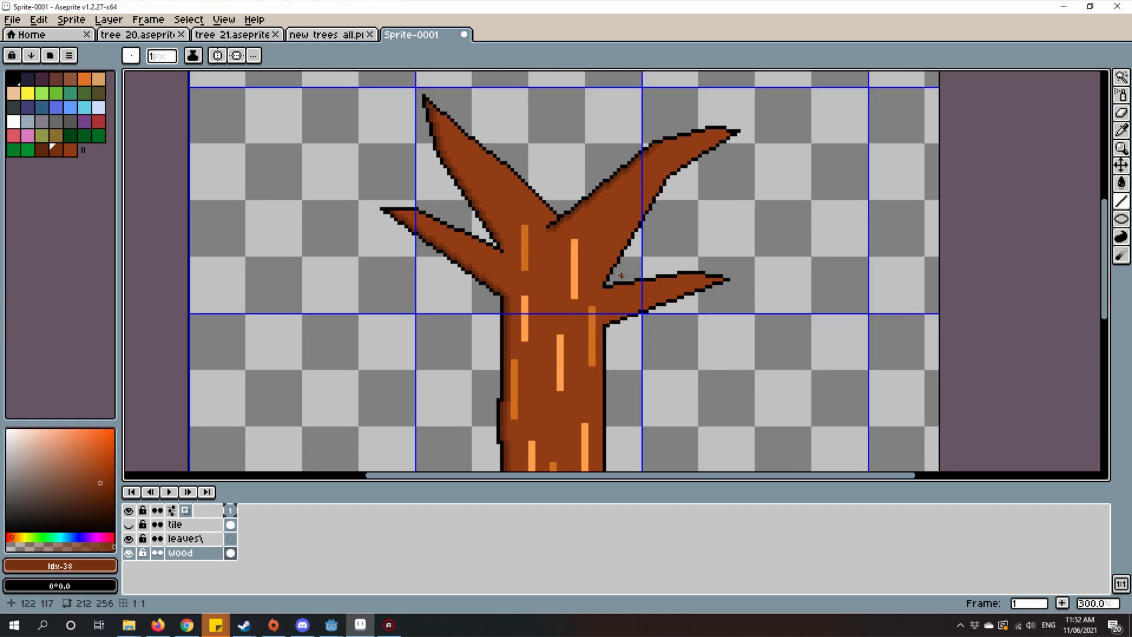
scroll(625, 277, "up", 4)
scroll(569, 374, "up", 2)
left_click_drag(568, 375, 471, 321)
scroll(471, 321, "up", 1)
left_click_drag(484, 385, 510, 379)
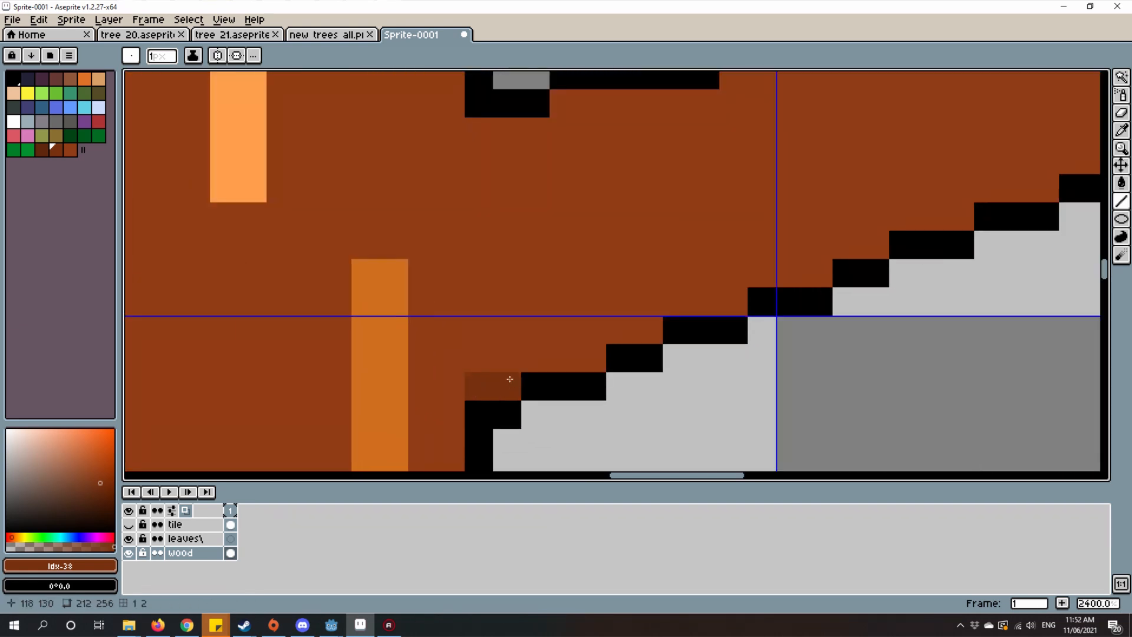
mouse_move(556, 348)
left_mouse_down()
mouse_move(579, 352)
mouse_move(623, 319)
mouse_move(650, 321)
mouse_move(688, 293)
mouse_move(675, 298)
mouse_move(716, 302)
mouse_move(733, 291)
mouse_move(472, 351)
mouse_move(501, 327)
mouse_move(568, 331)
mouse_move(498, 365)
mouse_move(492, 350)
mouse_move(523, 348)
left_mouse_up()
left_click_drag(522, 347, 469, 381)
mouse_move(519, 345)
left_mouse_down()
mouse_move(560, 348)
mouse_move(589, 316)
mouse_move(630, 313)
mouse_move(672, 291)
mouse_move(705, 295)
mouse_move(725, 258)
mouse_move(773, 262)
left_mouse_up()
scroll(773, 262, "down", 8)
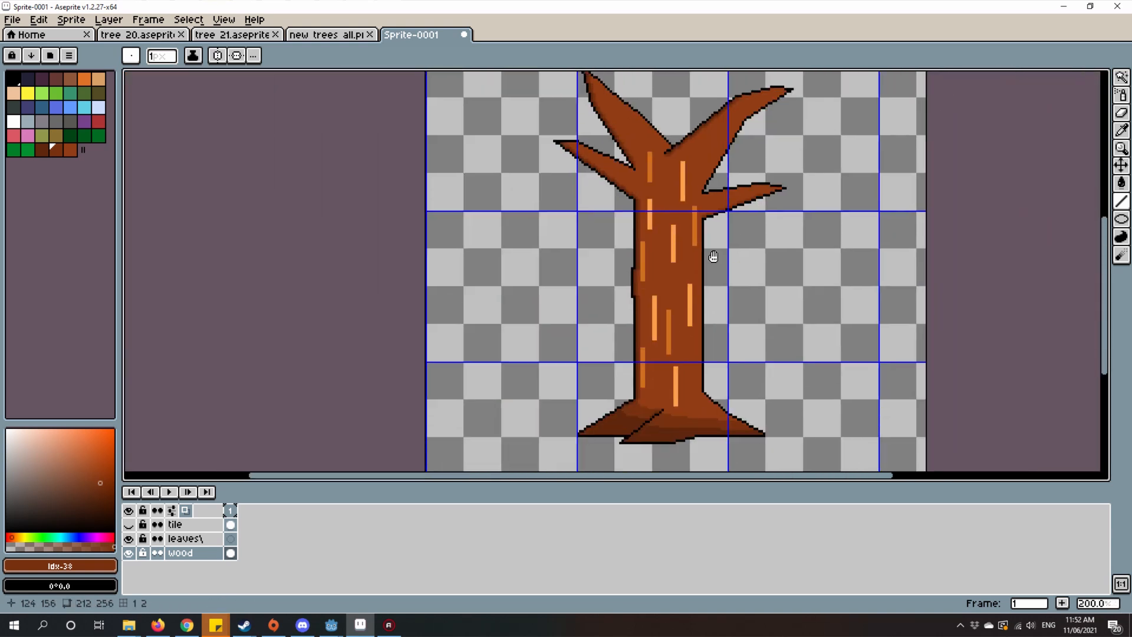
Step: Sample the tree's base brown and lighten it to an orange-brown highlight at HSV 19°, 86%, 70%
left_click_drag(713, 193, 746, 346)
scroll(641, 201, "up", 2)
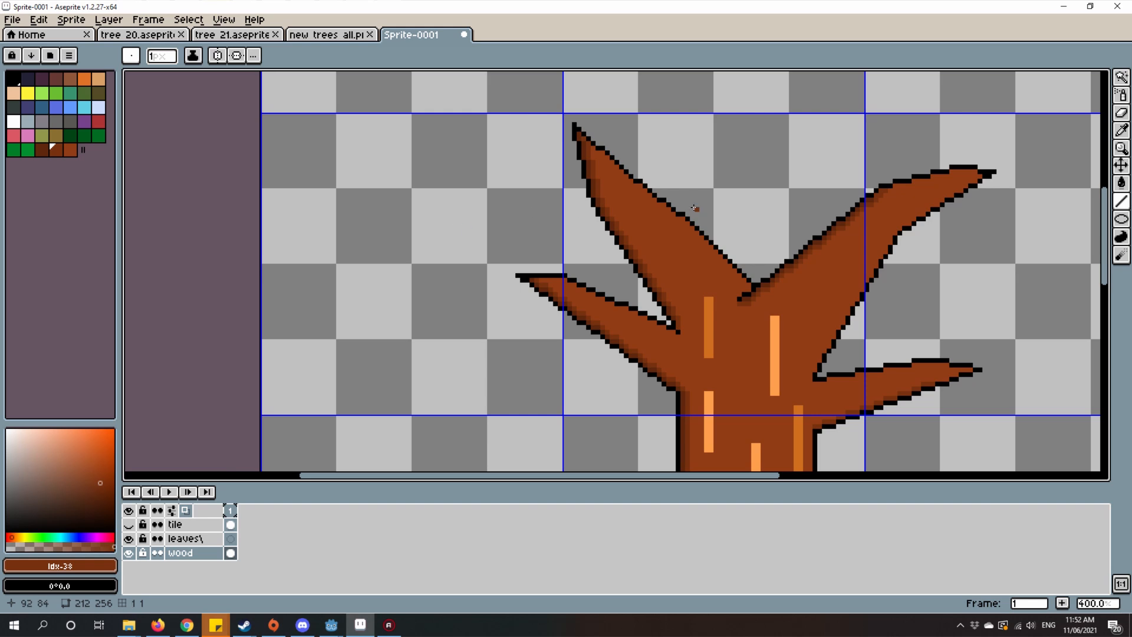
scroll(609, 242, "up", 5)
scroll(618, 270, "down", 3)
key("i")
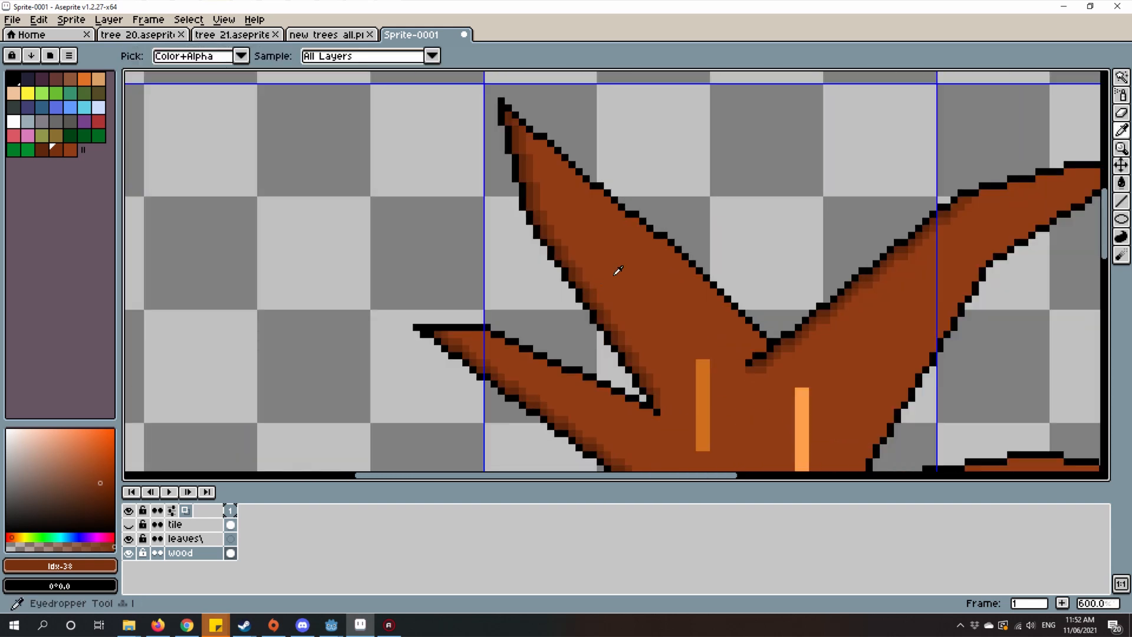
left_click(618, 270)
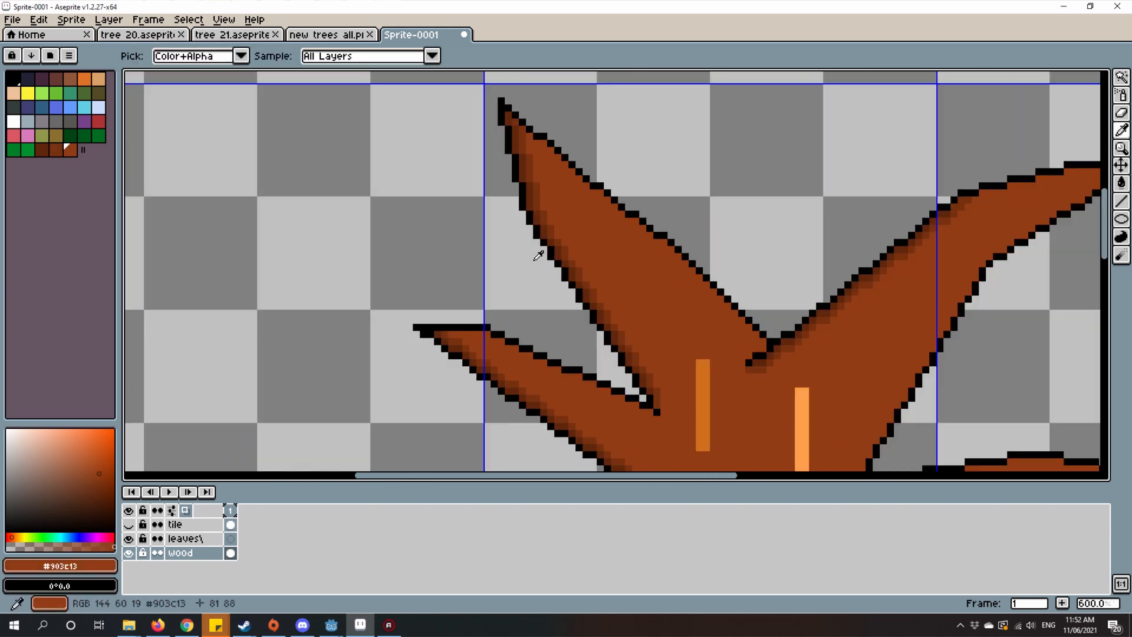
left_click(100, 457)
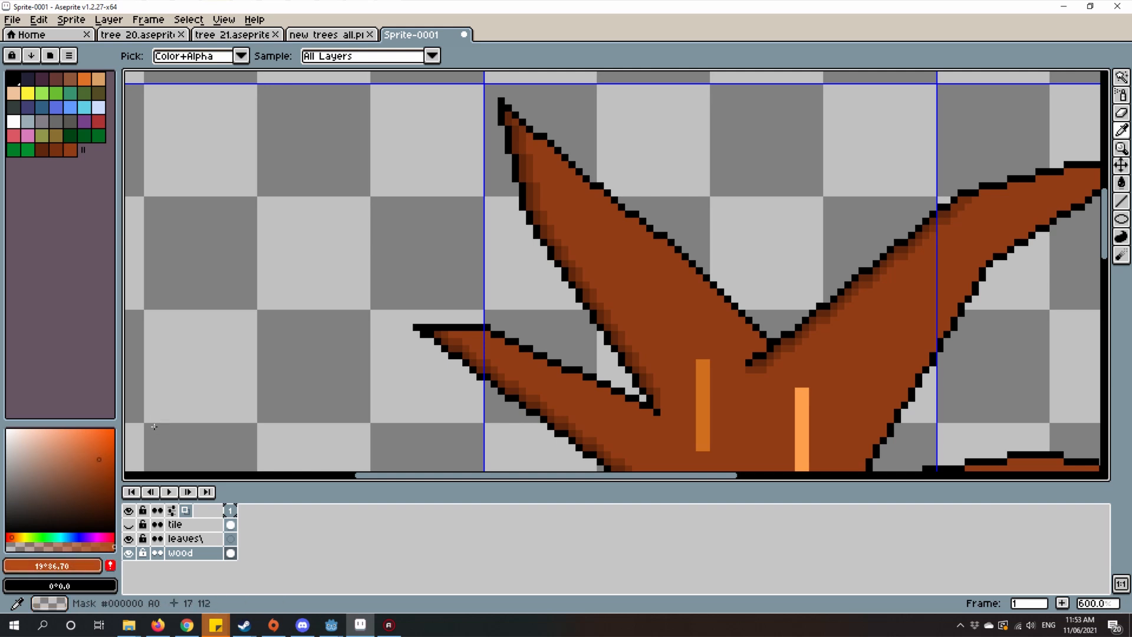
key("b")
Step: Line the inside of the upper-left branch's right outline near the tip with the orange-brown highlight, undoing a stray stroke
scroll(564, 214, "up", 4)
mouse_move(509, 187)
left_mouse_down()
mouse_move(542, 202)
mouse_move(581, 250)
mouse_move(589, 242)
mouse_move(691, 349)
mouse_move(547, 296)
left_mouse_up()
key("ctrl+z")
scroll(547, 296, "down", 2)
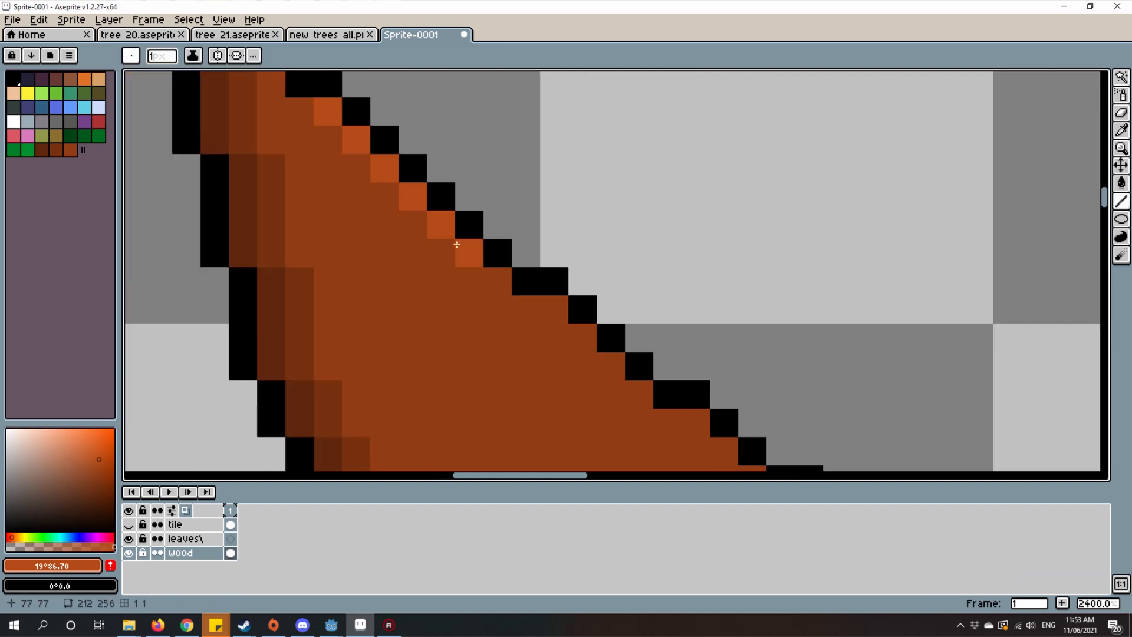
left_click(495, 282)
left_click(524, 308)
left_click(551, 310)
scroll(557, 322, "down", 5)
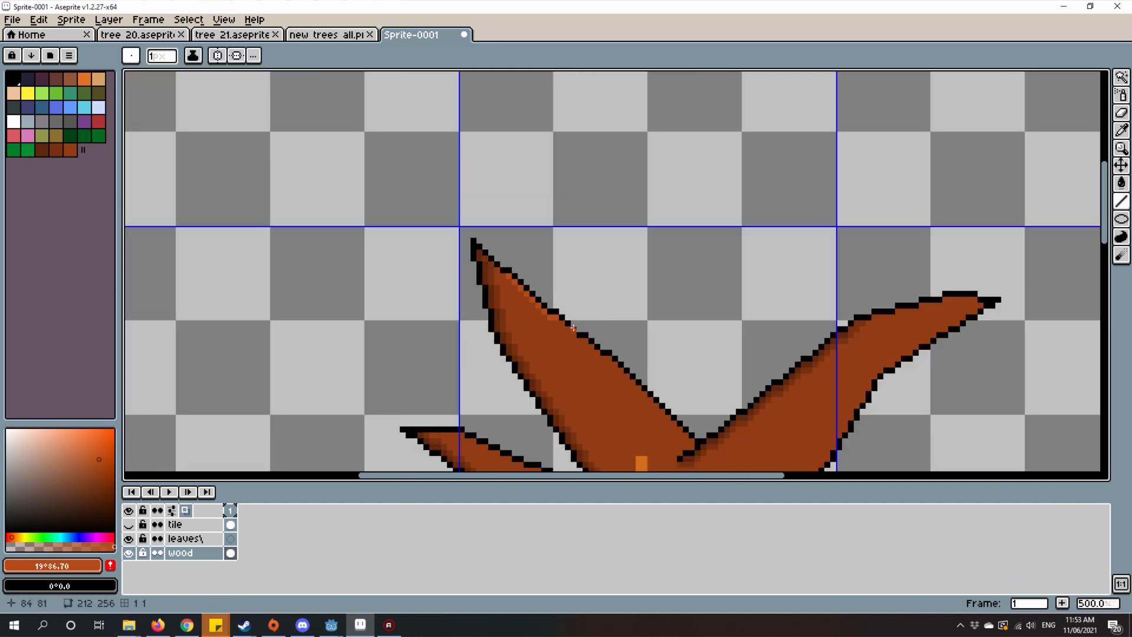
scroll(565, 327, "up", 5)
left_click(552, 321)
scroll(498, 350, "down", 2)
scroll(537, 322, "down", 3)
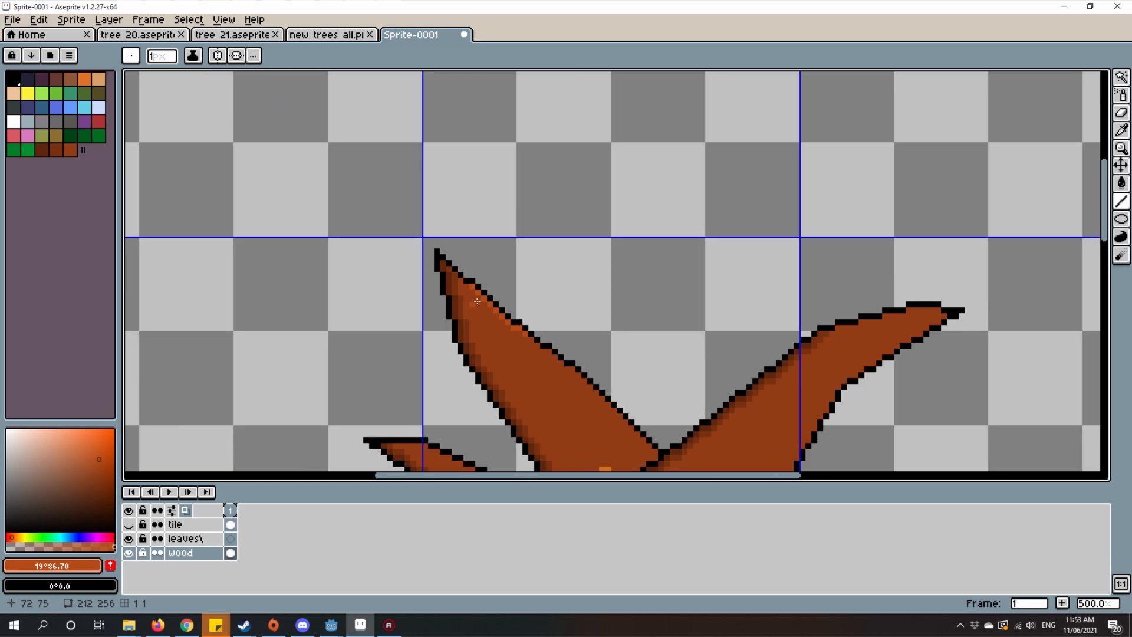
Step: Extend the orange-brown highlight up to the brown shading at the upper-left branch's tip
scroll(446, 274, "up", 4)
left_click_drag(444, 271, 548, 285)
scroll(630, 333, "up", 2)
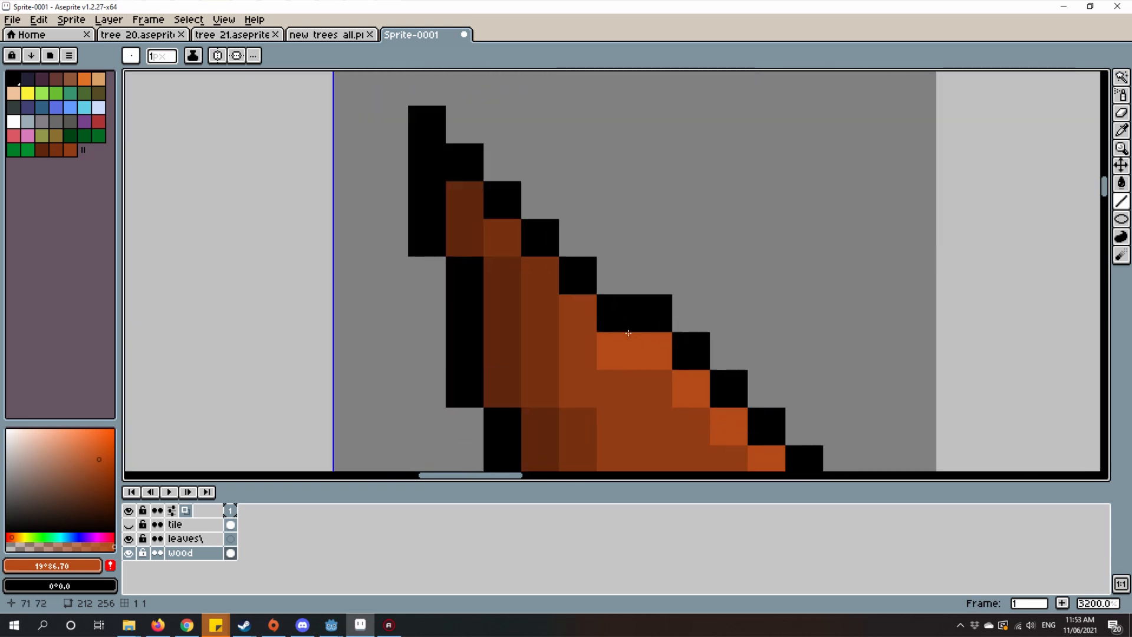
left_click(586, 313)
scroll(622, 330, "down", 5)
left_click_drag(736, 356, 557, 253)
Step: Continue the orange-brown highlight along the middle of the upper-left branch's right outline, undoing a stray line
scroll(526, 303, "up", 3)
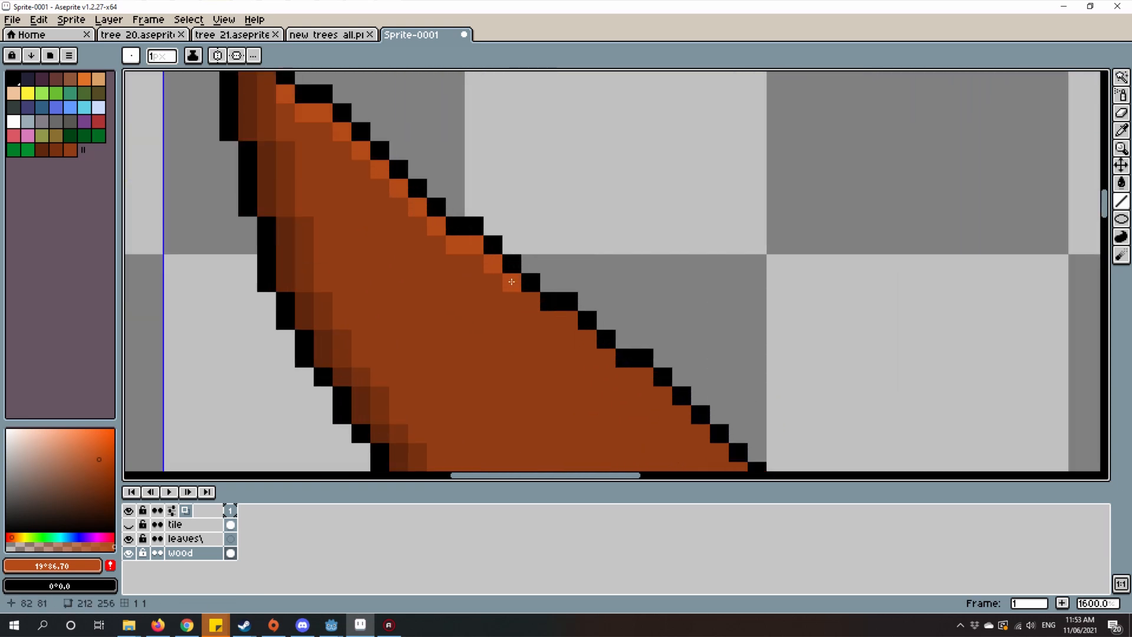
left_click(557, 320)
left_click(587, 339)
left_click(609, 363)
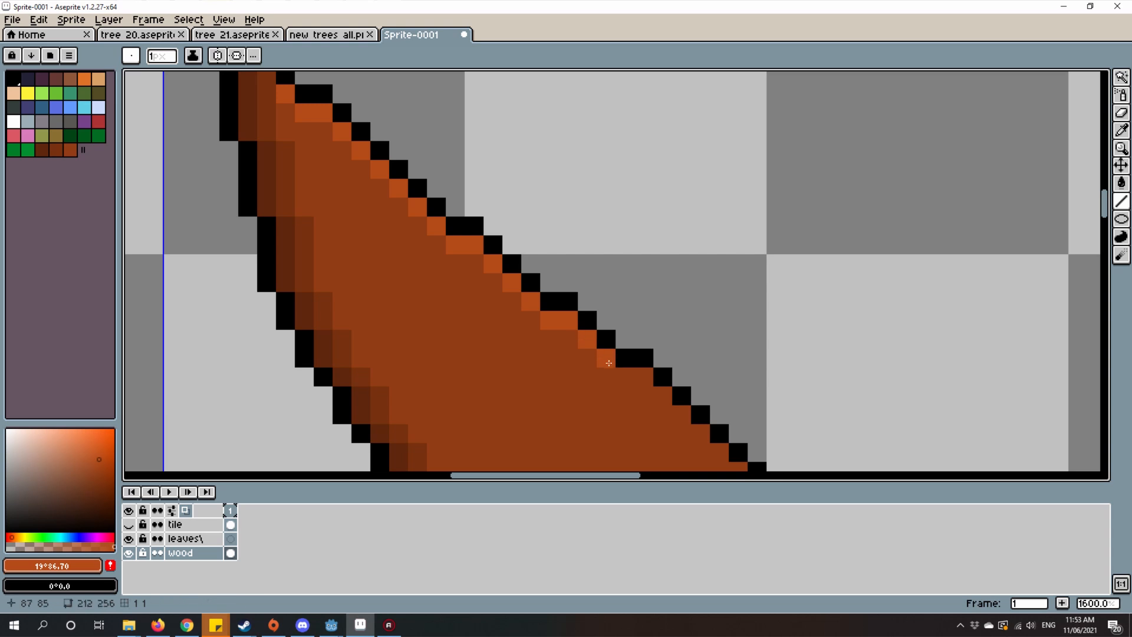
mouse_move(609, 360)
left_mouse_down()
mouse_move(553, 345)
mouse_move(325, 235)
mouse_move(353, 251)
mouse_move(447, 253)
left_mouse_up()
left_click(352, 247)
key("ctrl+z")
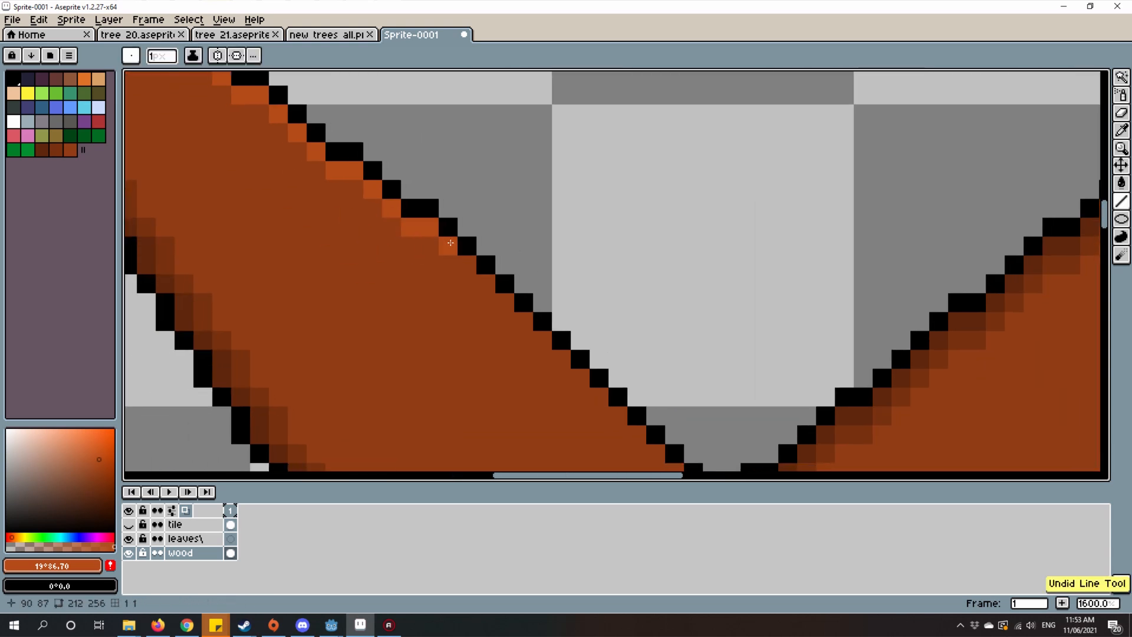
Step: Carry the highlight pixel by pixel down the lower half of the upper-left branch's right edge, removing a misplaced pixel
left_click(450, 248)
left_click(472, 264)
left_click(488, 285)
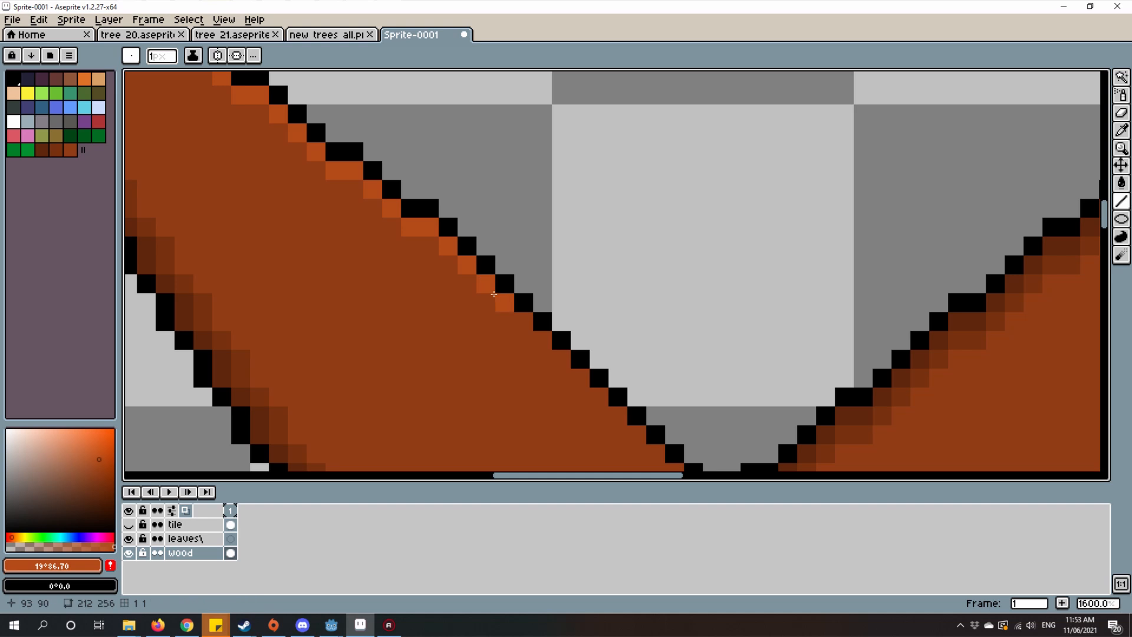
key("ctrl+z")
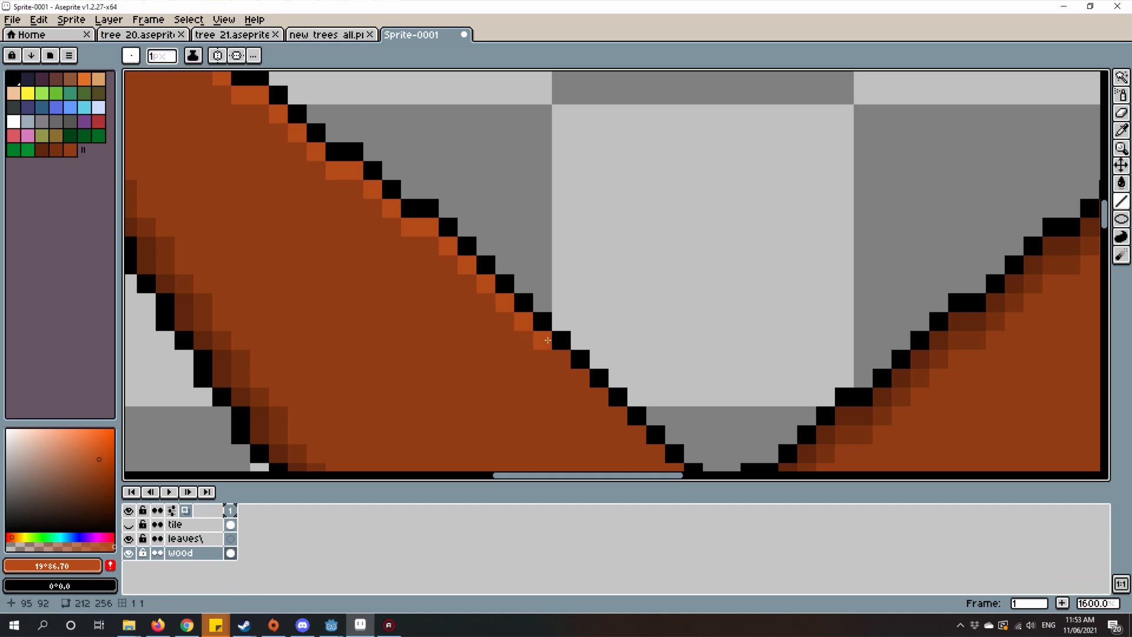
scroll(516, 315, "down", 3)
scroll(516, 315, "up", 3)
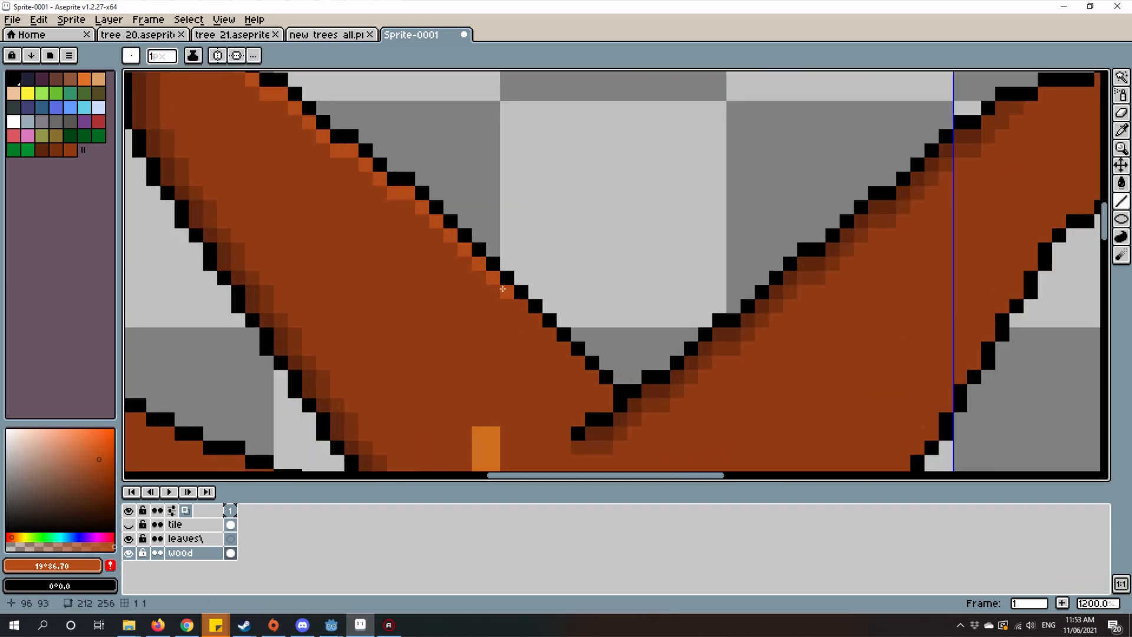
left_click(536, 324)
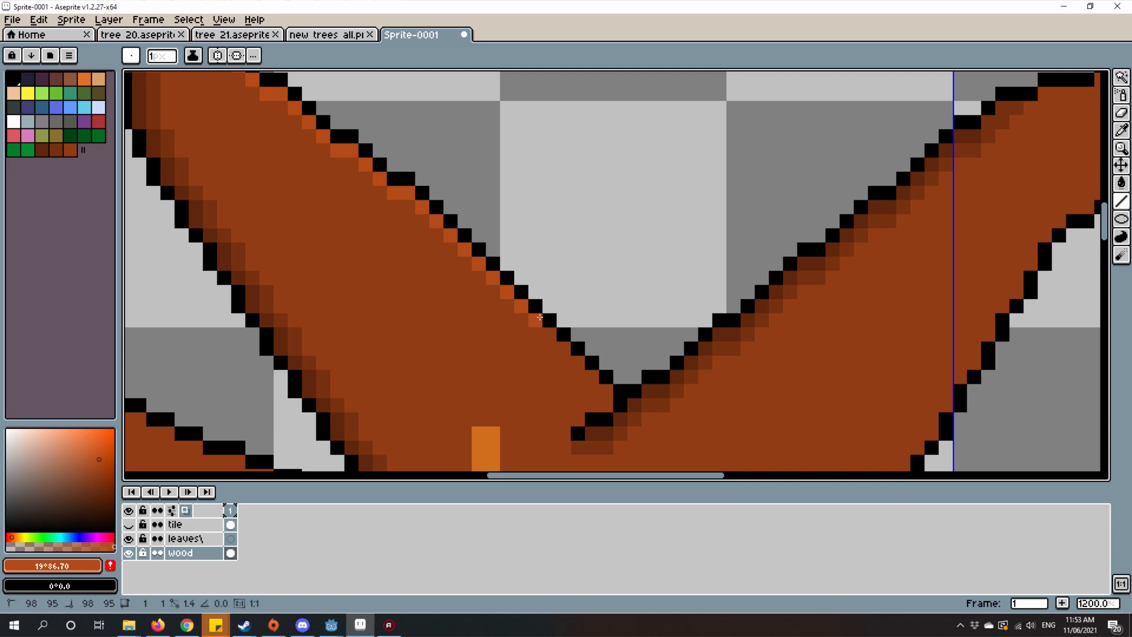
Step: Complete the orange-brown highlight down to the fork where the two upper branches meet
left_click_drag(551, 344, 623, 260)
scroll(589, 304, "up", 2)
left_click(610, 261)
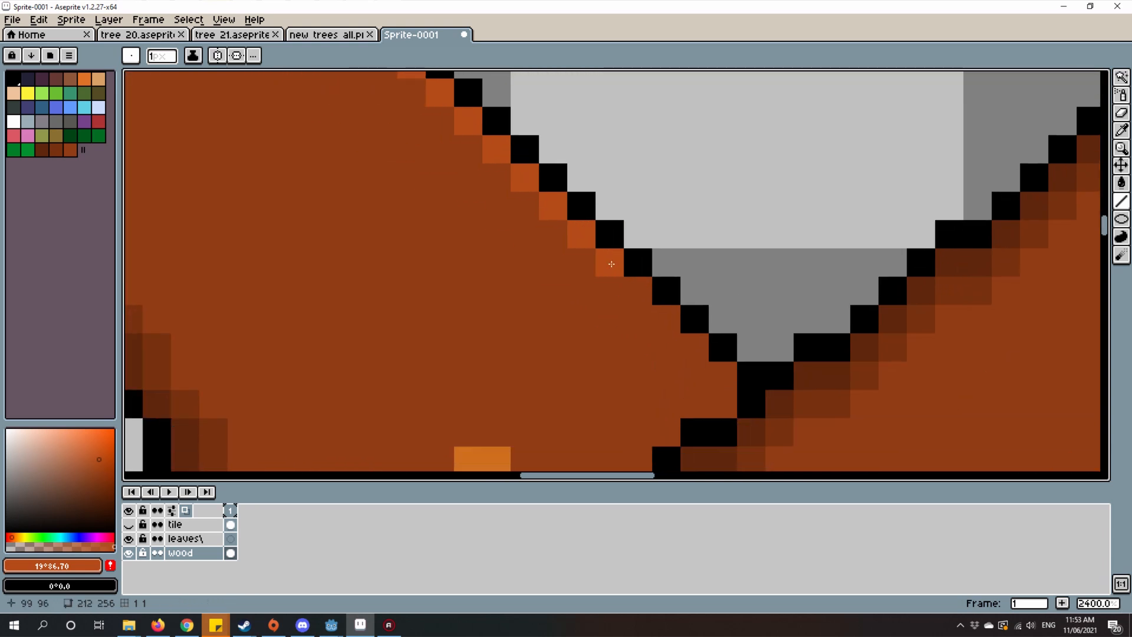
left_click(639, 289)
left_click(664, 321)
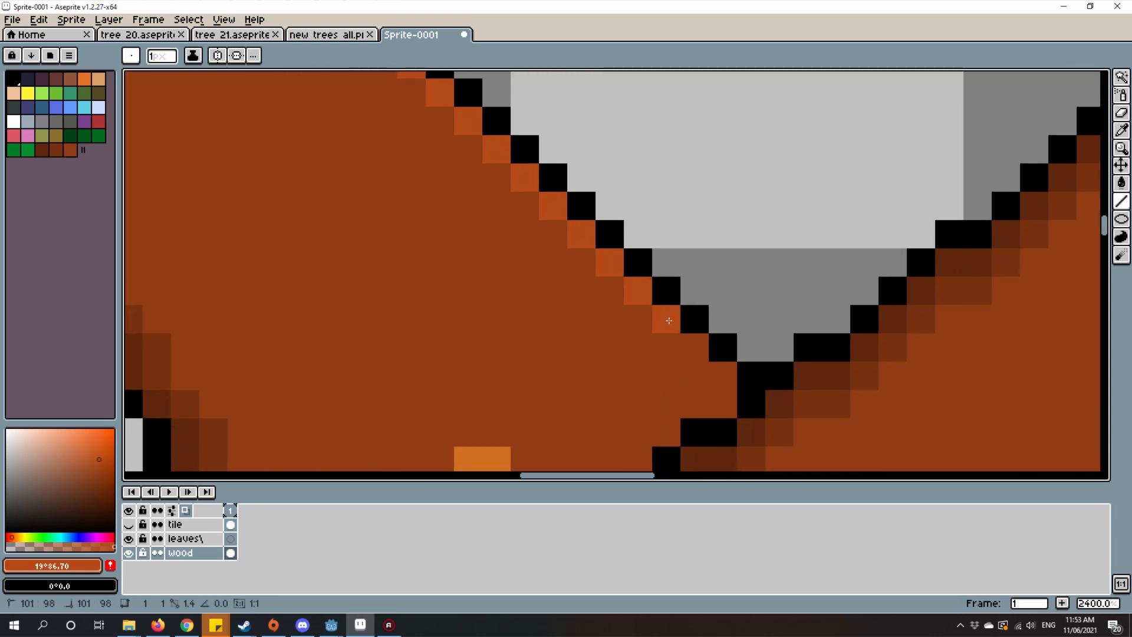
left_click(726, 379)
left_click_drag(726, 377, 758, 341)
scroll(760, 335, "down", 2)
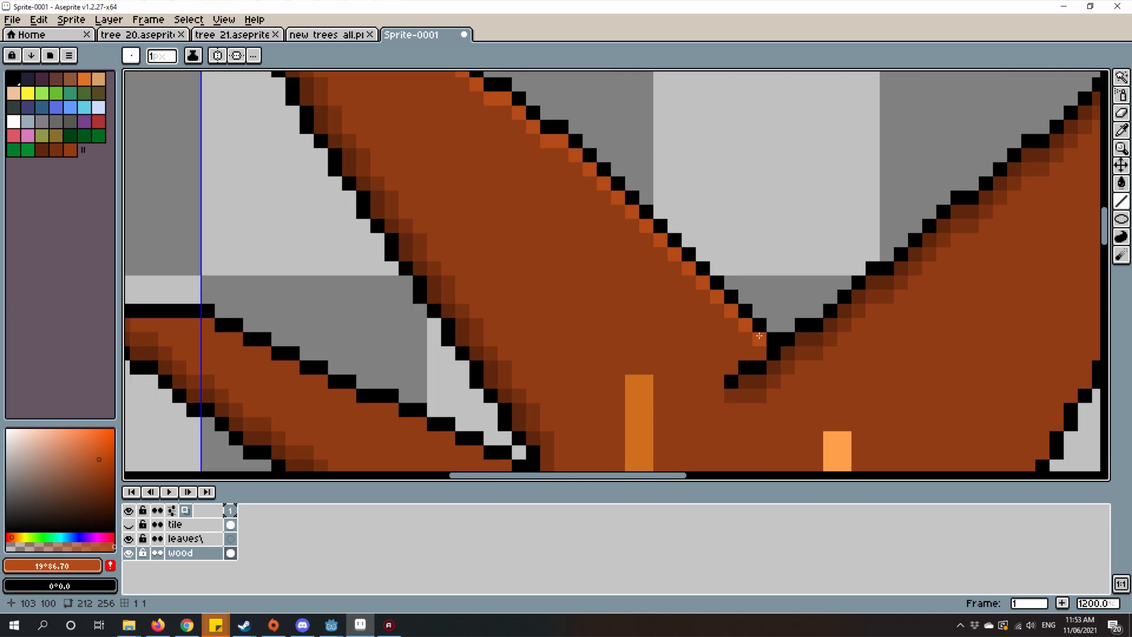
Step: Try to carry the highlight along the upper side of the short black crease at the fork
scroll(767, 355, "up", 2)
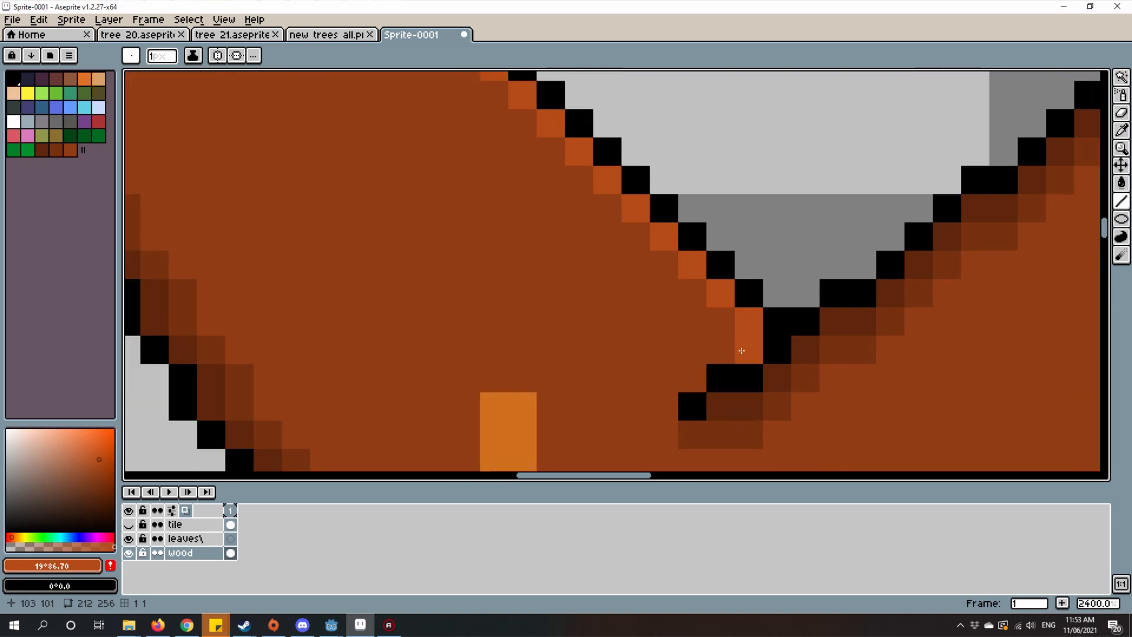
left_click(749, 350)
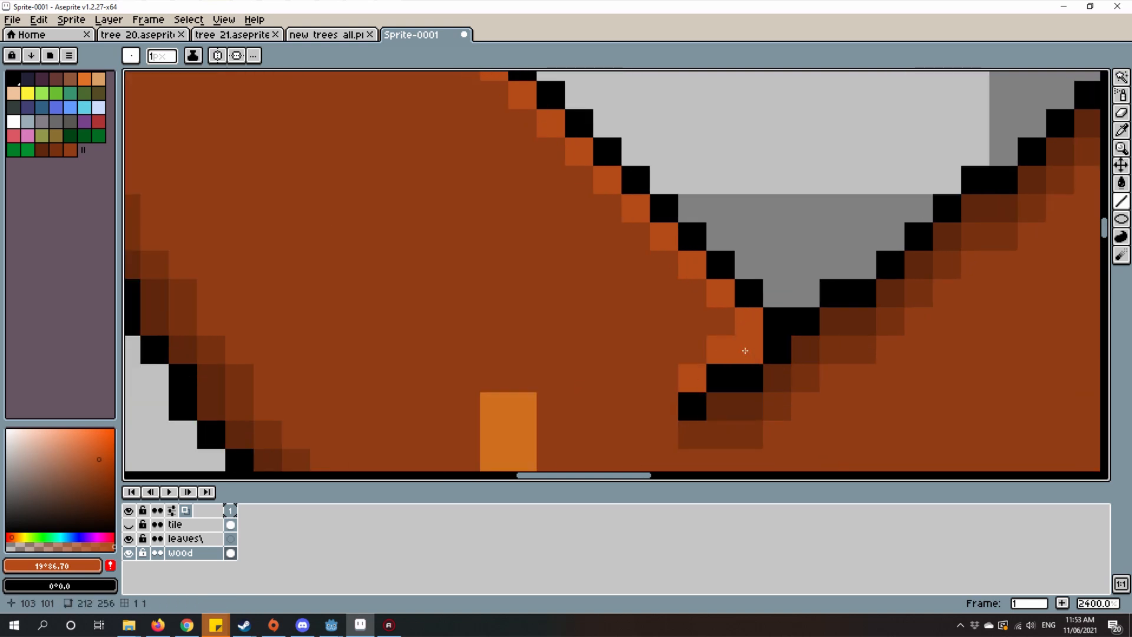
scroll(757, 366, "down", 5)
scroll(761, 381, "up", 8)
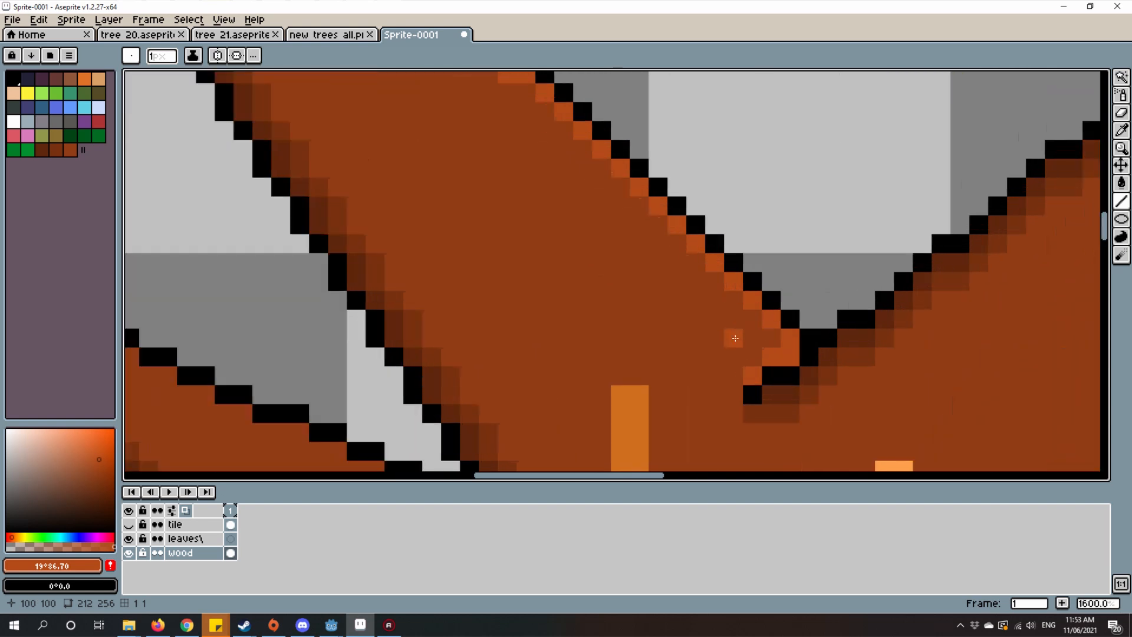
key("ctrl+z")
key("b")
scroll(660, 328, "down", 8)
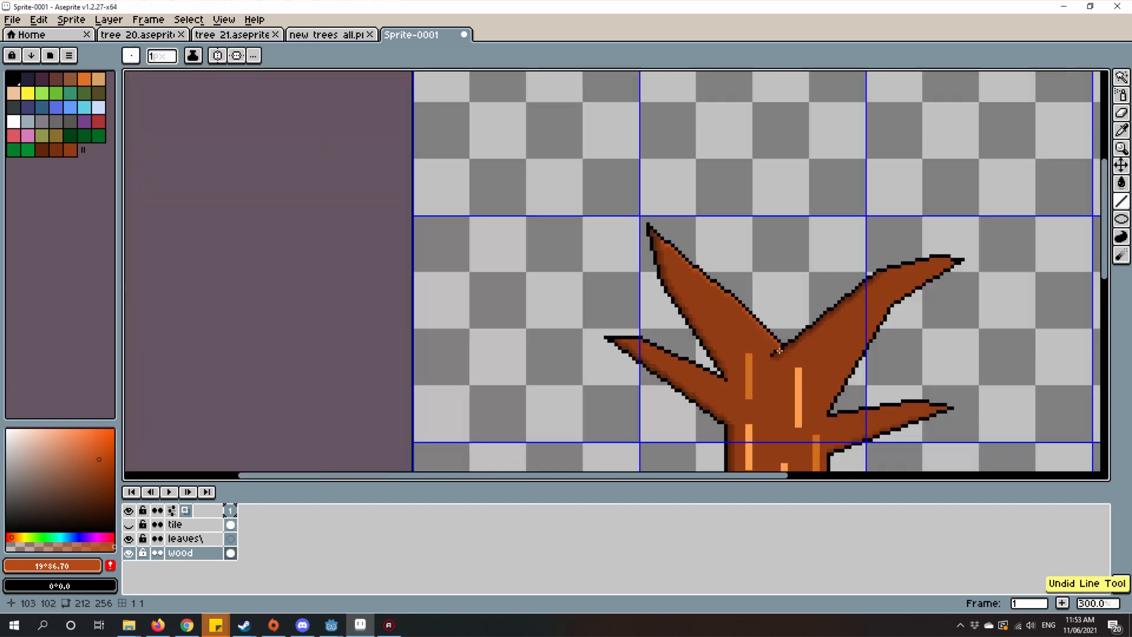
Step: Highlight the upper-right branch's top edge in orange-brown from its tip to the dark shading, and start lining its lower edge near the tip
left_click_drag(830, 373, 663, 316)
scroll(658, 283, "up", 1)
scroll(652, 286, "down", 1)
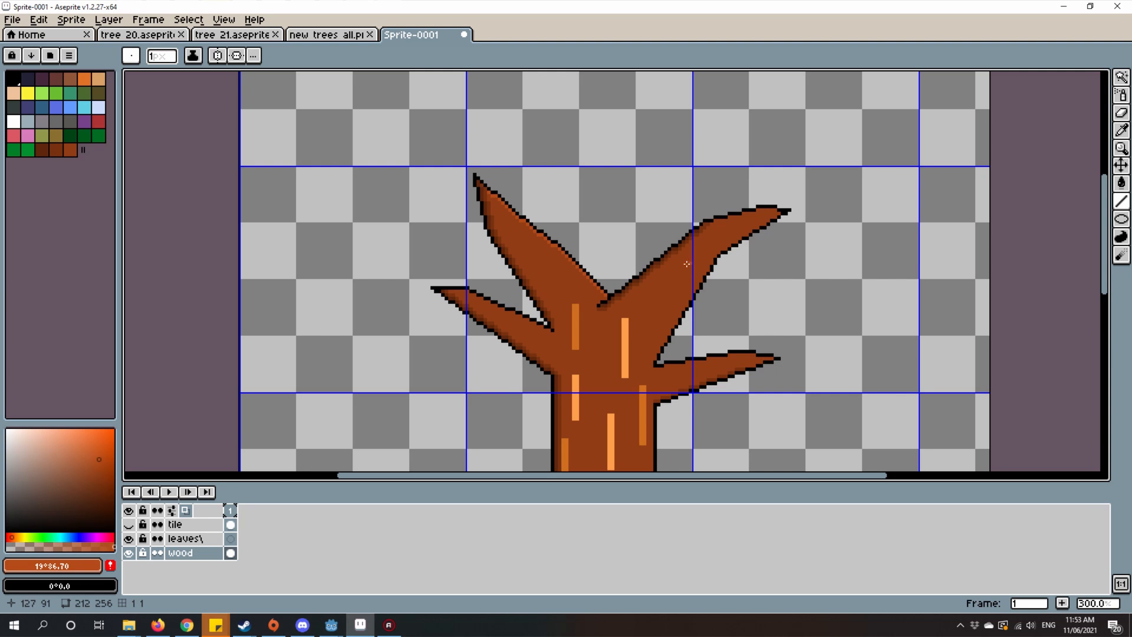
scroll(687, 264, "up", 2)
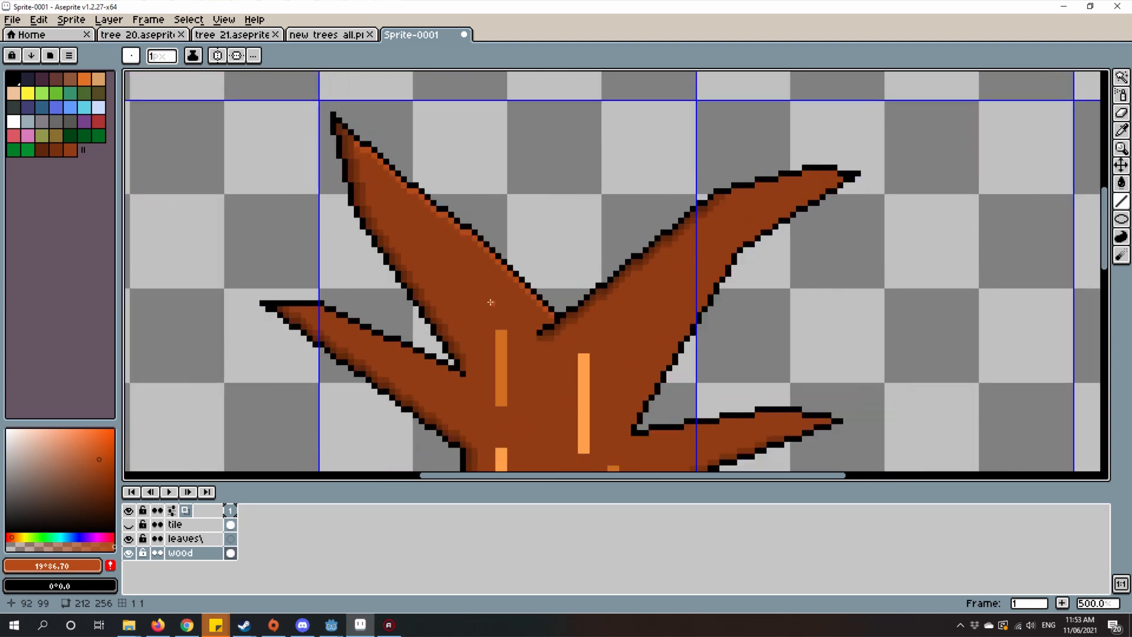
scroll(630, 216, "up", 1)
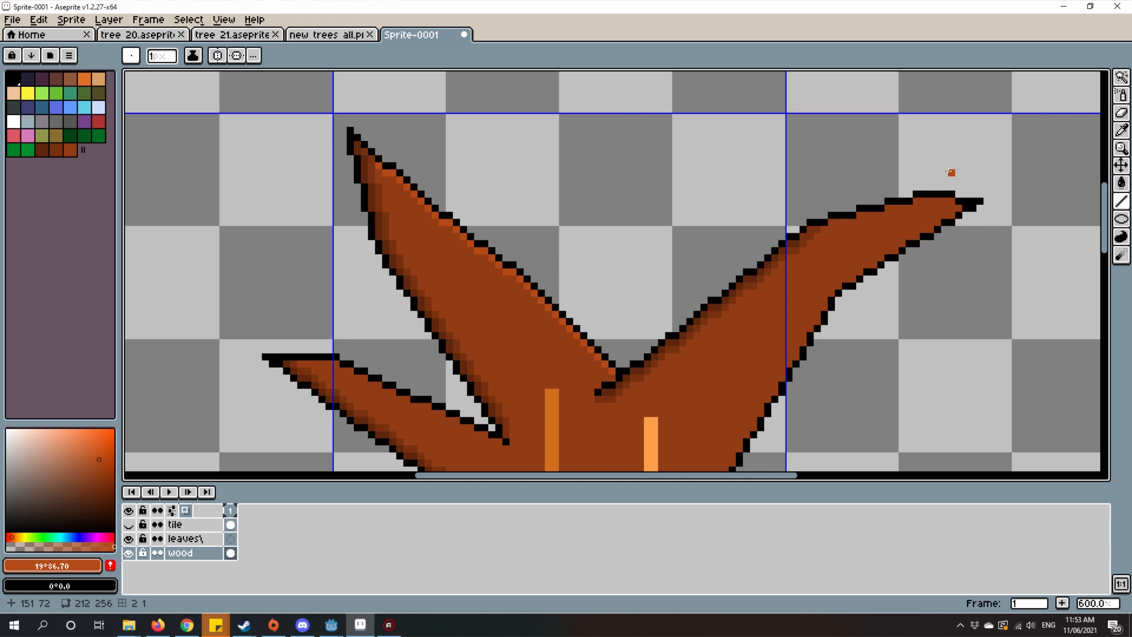
scroll(702, 286, "down", 3)
scroll(695, 317, "up", 2)
left_click_drag(695, 317, 579, 199)
left_click_drag(734, 138, 704, 222)
scroll(704, 221, "up", 5)
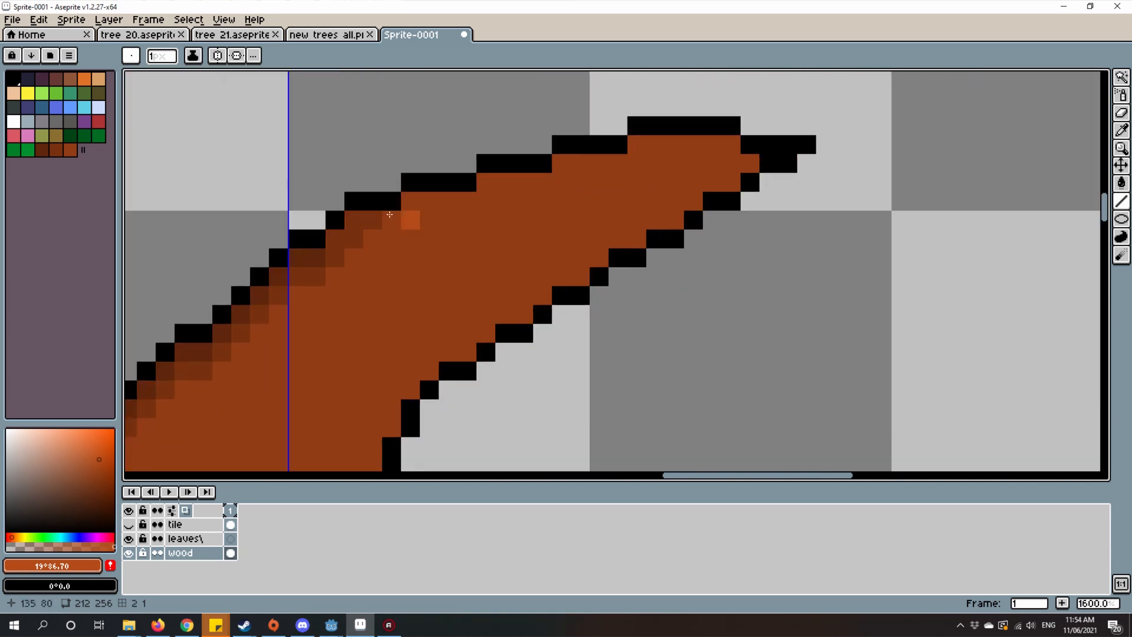
left_click_drag(636, 144, 725, 145)
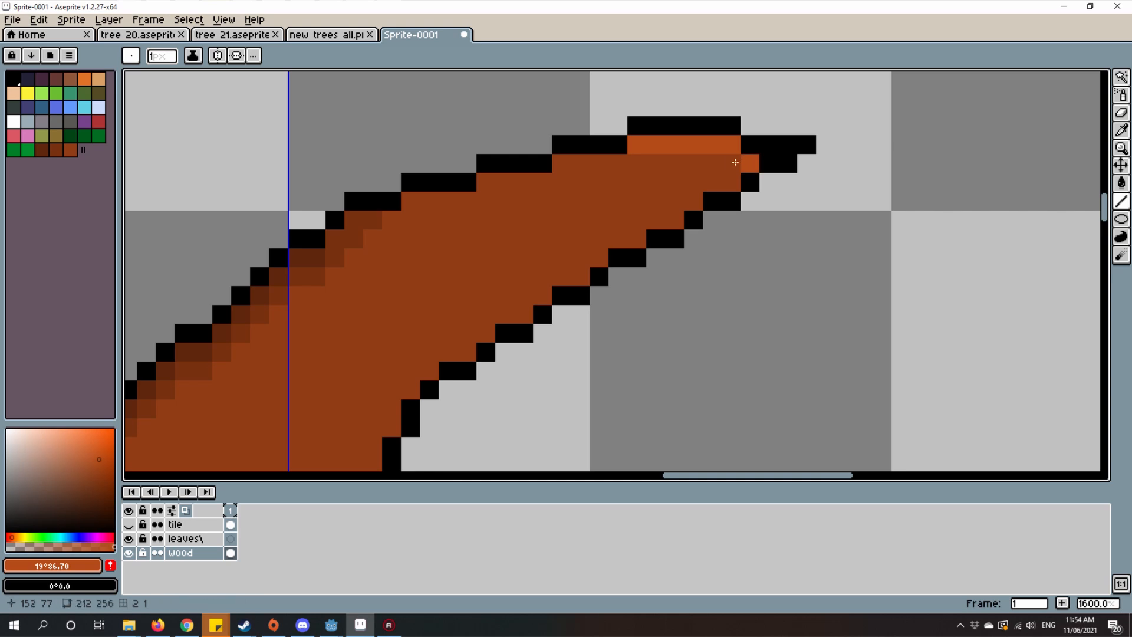
left_click_drag(562, 164, 606, 164)
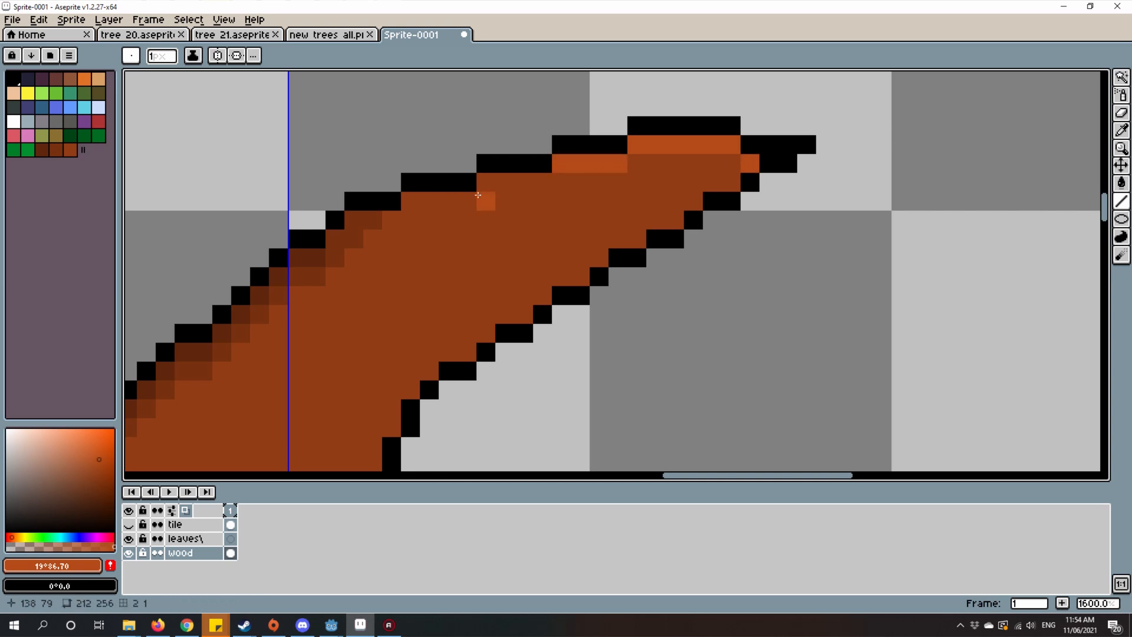
left_click_drag(508, 184, 546, 182)
left_click_drag(409, 200, 470, 201)
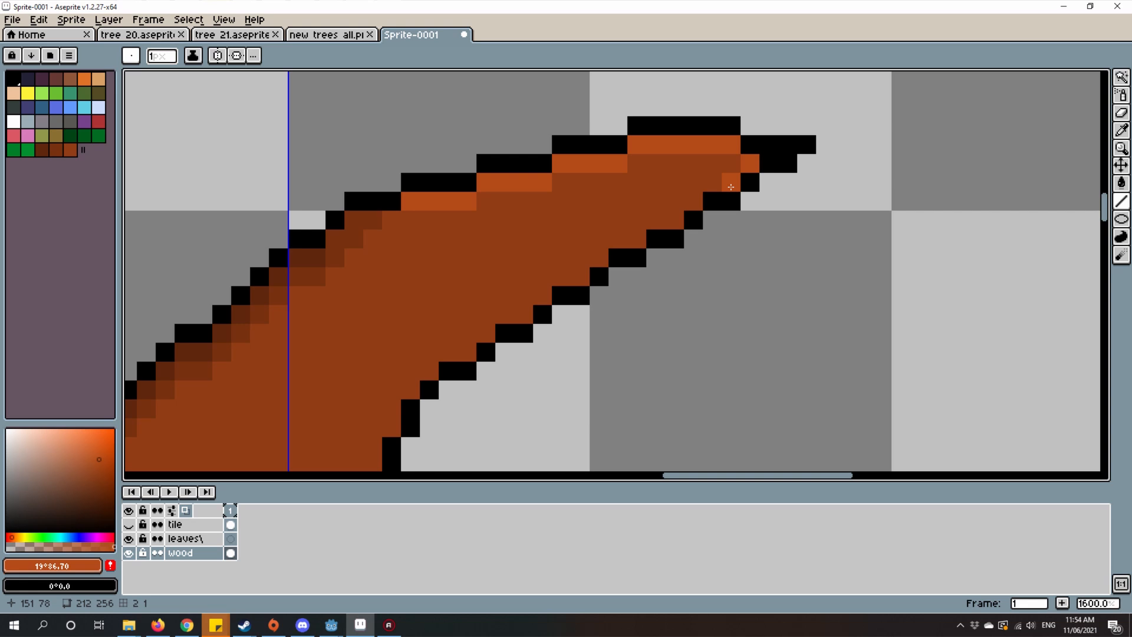
left_click_drag(679, 219, 618, 239)
Step: Line the lower-right branch's top edge with the orange-brown highlight, from its tip back to the corner with the upper-right branch
scroll(618, 242, "down", 4)
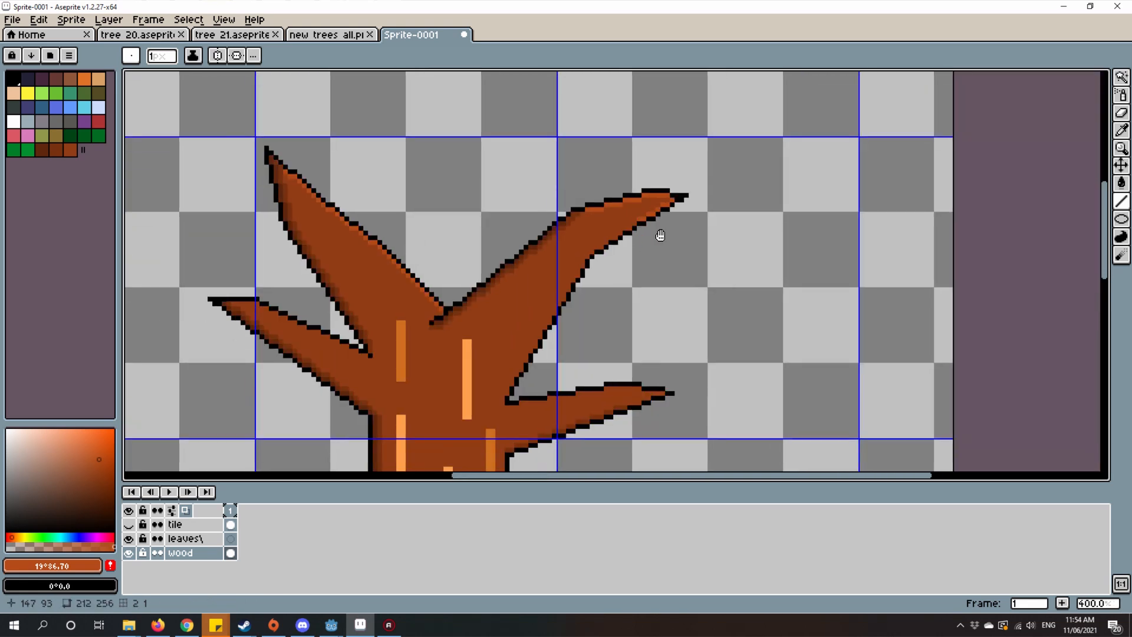
scroll(632, 348, "up", 4)
mouse_move(664, 298)
left_mouse_down()
mouse_move(695, 319)
mouse_move(809, 319)
left_mouse_up()
scroll(721, 297, "up", 5)
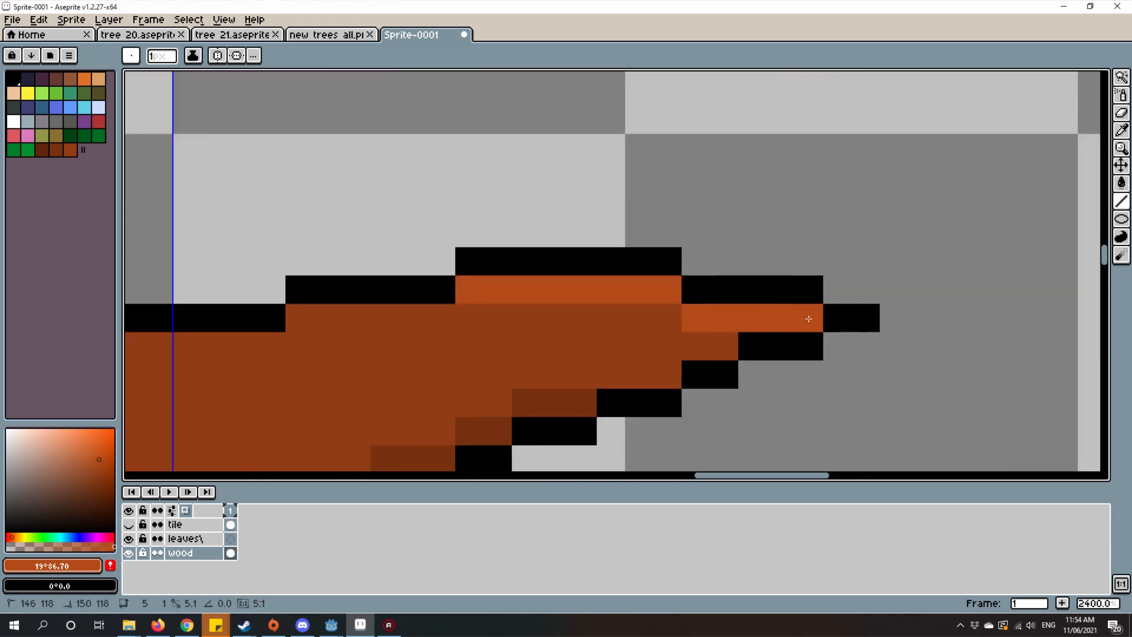
left_click(422, 289)
mouse_move(447, 283)
left_mouse_down()
mouse_move(749, 260)
mouse_move(627, 295)
mouse_move(605, 295)
mouse_move(792, 266)
left_mouse_up()
mouse_move(757, 301)
left_mouse_down()
mouse_move(625, 306)
mouse_move(555, 344)
mouse_move(606, 329)
mouse_move(454, 328)
left_mouse_up()
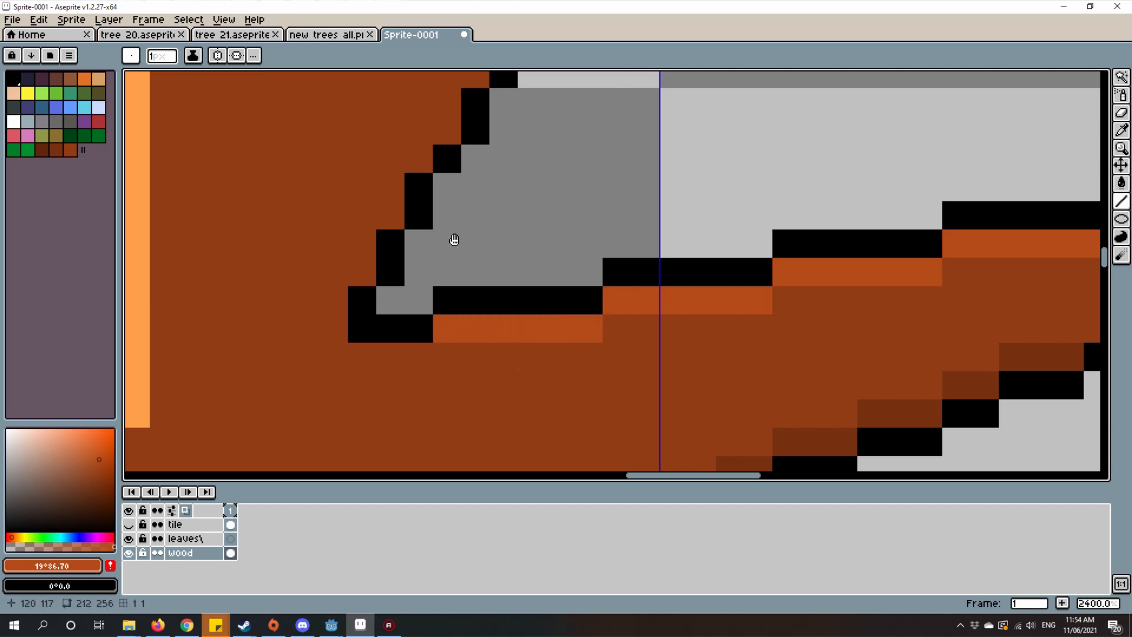
Step: Sample the dark brown #77310F and begin shading the upper-right branch's lower edge, upward from its corner with the lower-right branch
scroll(518, 342, "down", 7)
scroll(618, 248, "up", 5)
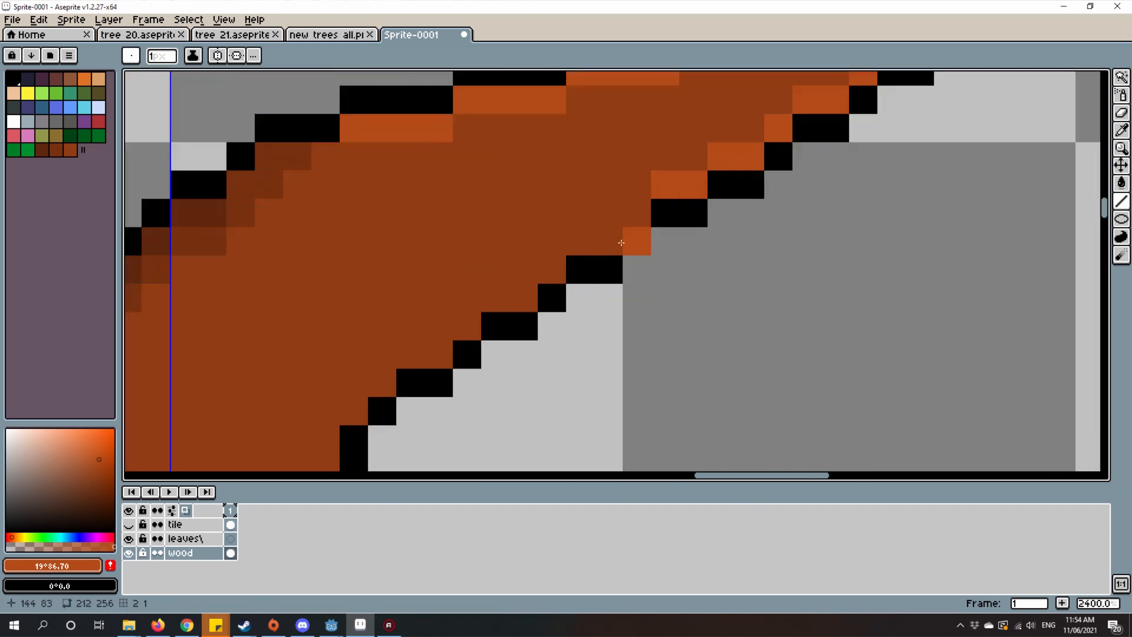
scroll(625, 172, "down", 4)
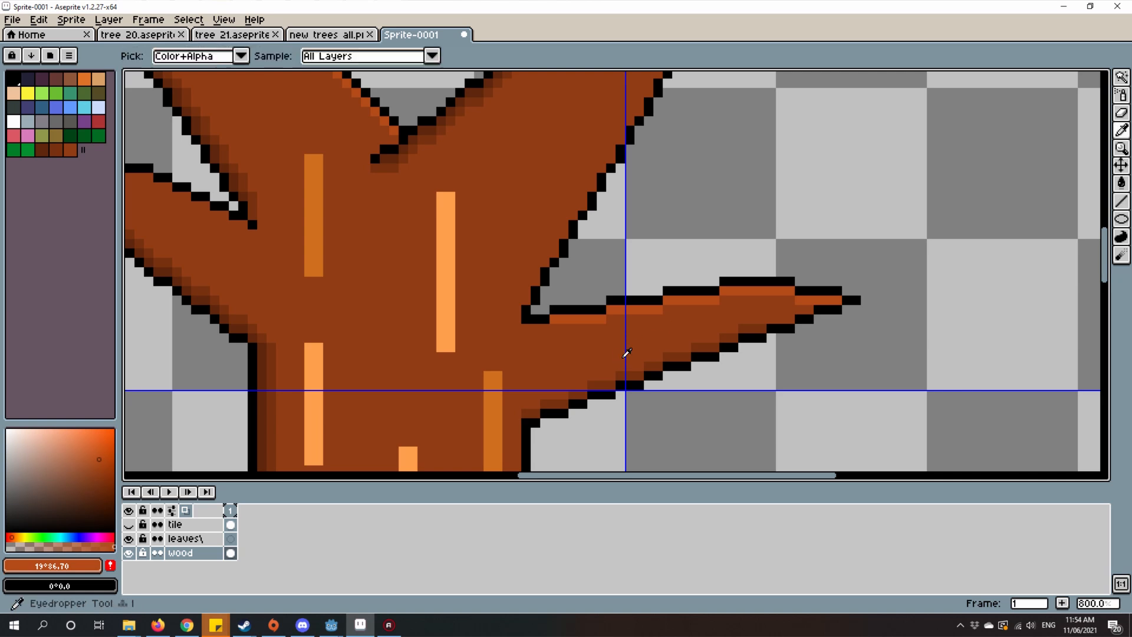
key("i")
left_click(630, 366)
key("b")
scroll(631, 362, "up", 2)
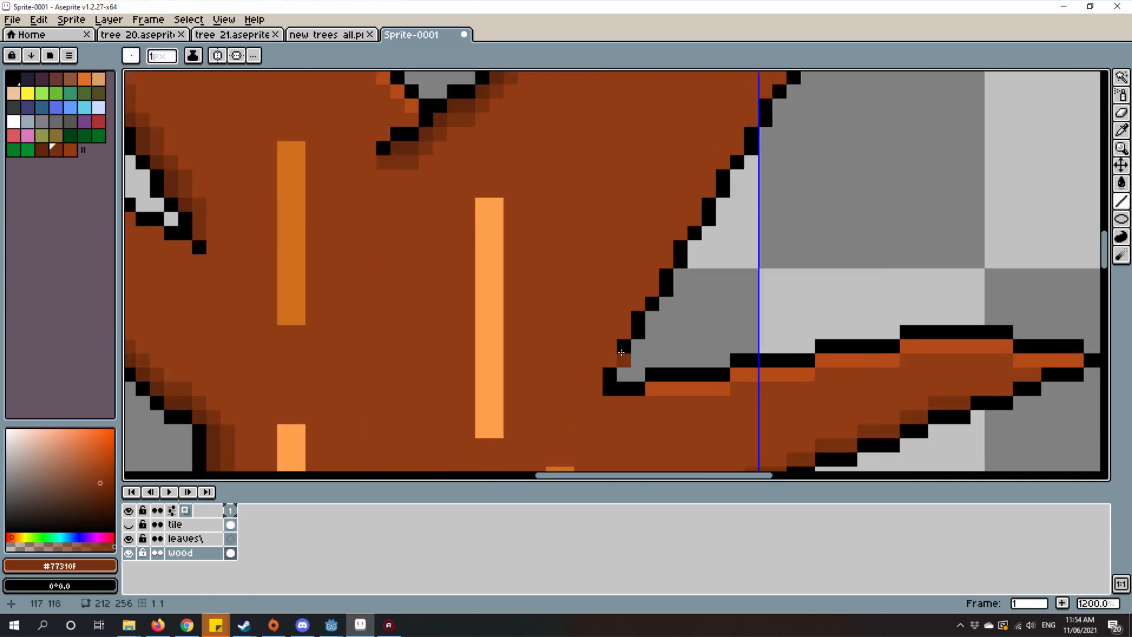
mouse_move(606, 354)
left_mouse_down()
mouse_move(619, 336)
mouse_move(643, 294)
left_mouse_up()
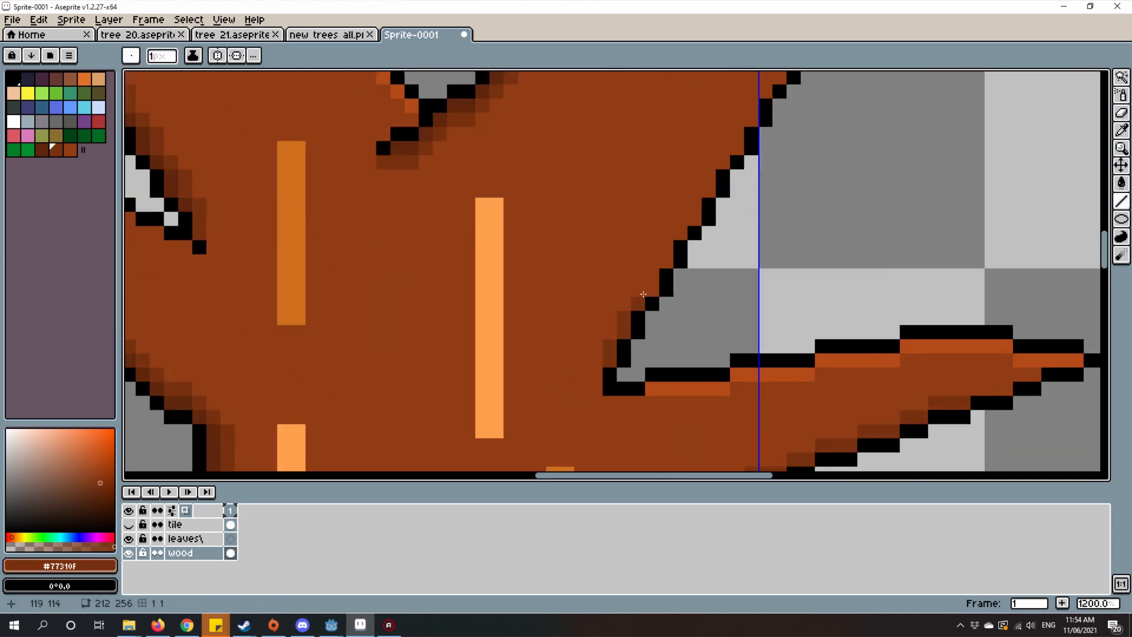
left_click(653, 284)
scroll(653, 284, "down", 4)
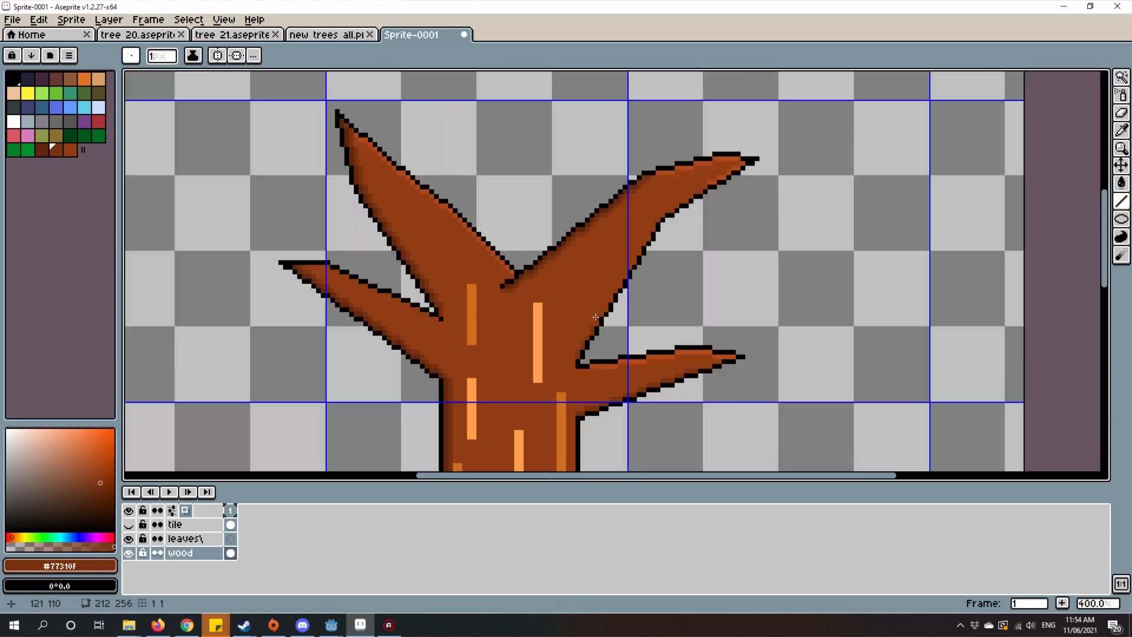
Step: Continue the dark brown shading pixel by pixel up the upper-right branch's lower edge, to just below its bend
scroll(584, 337, "up", 5)
left_click(585, 324)
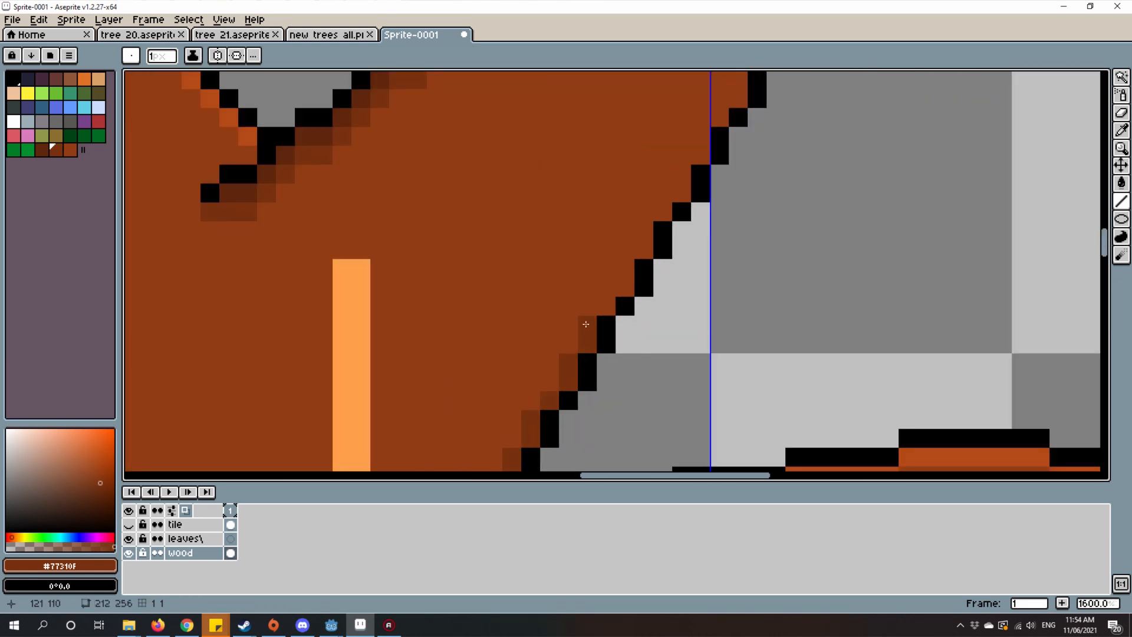
mouse_move(627, 286)
left_mouse_down()
mouse_move(627, 273)
mouse_move(631, 320)
mouse_move(618, 294)
left_mouse_up()
scroll(636, 326, "up", 1)
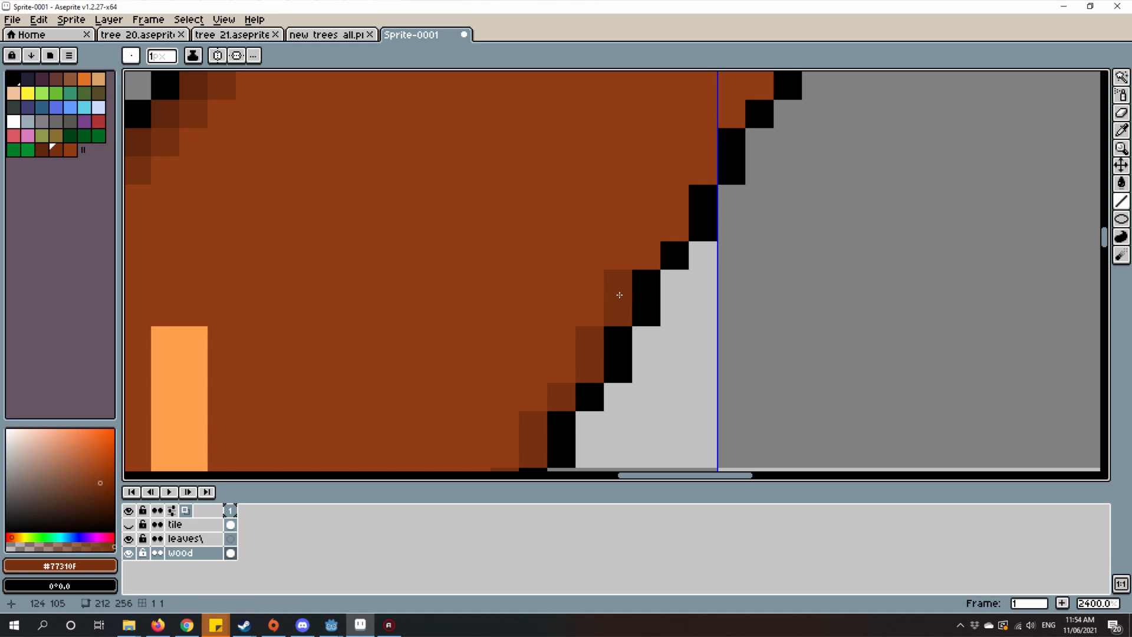
left_click_drag(646, 256, 608, 450)
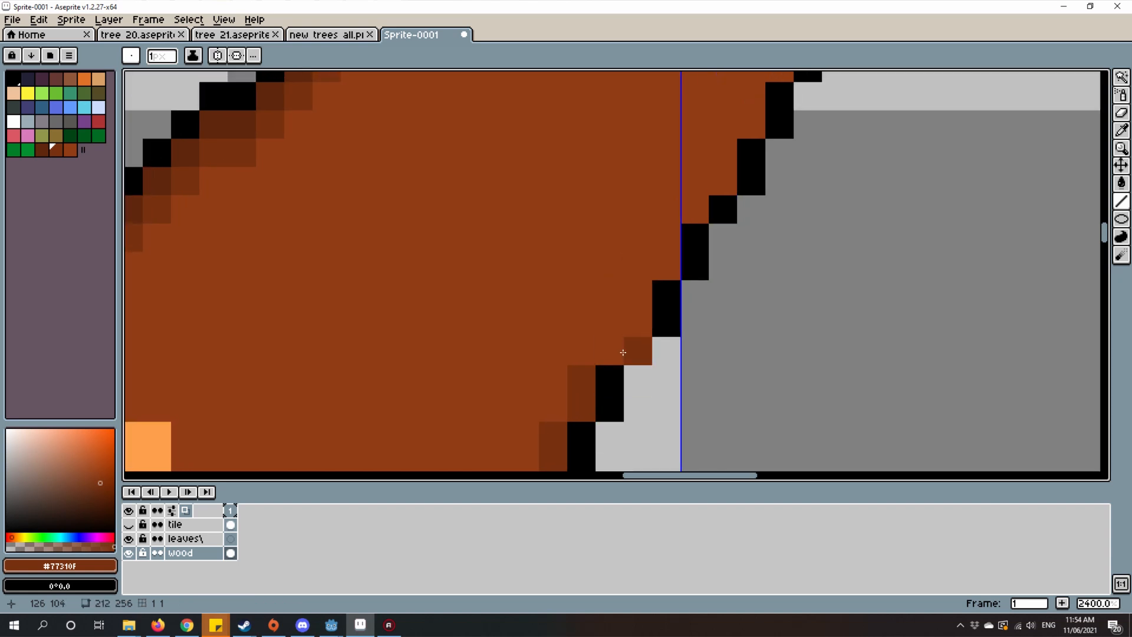
left_click(620, 347)
left_click_drag(635, 326, 644, 305)
left_click_drag(848, 252, 851, 320)
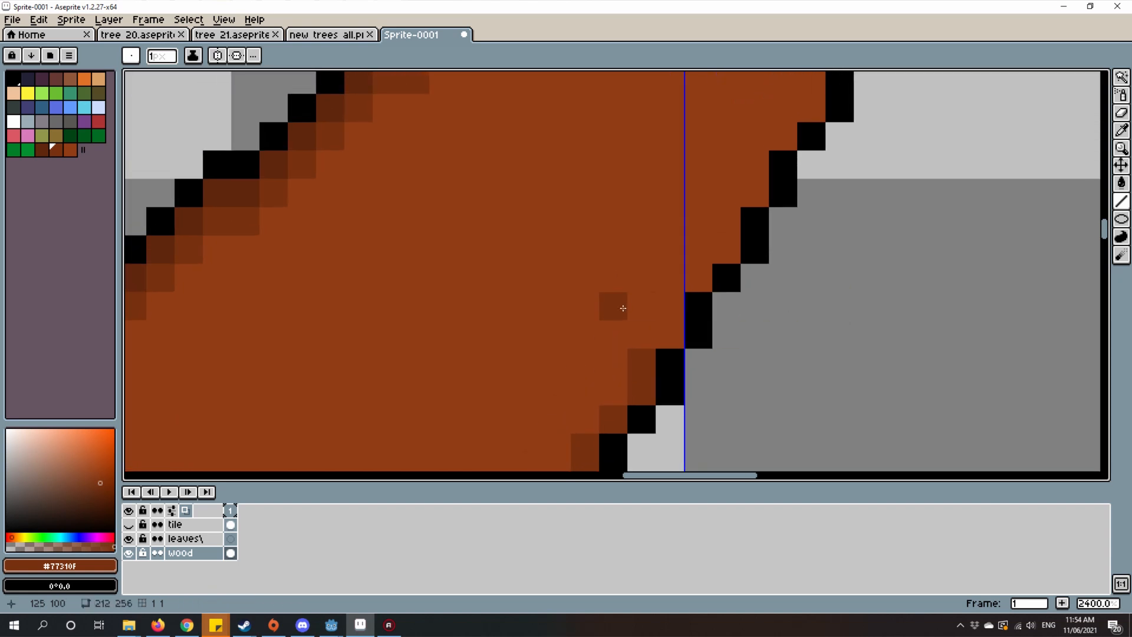
left_click(689, 310)
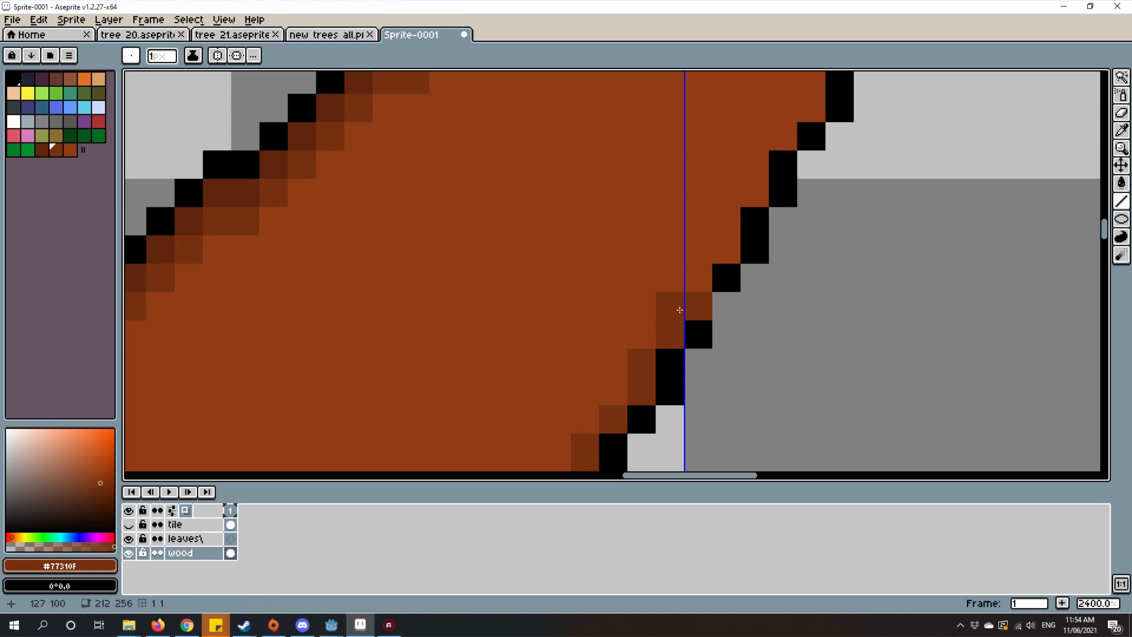
left_click(679, 310)
left_click_drag(757, 278, 767, 348)
left_click(736, 292)
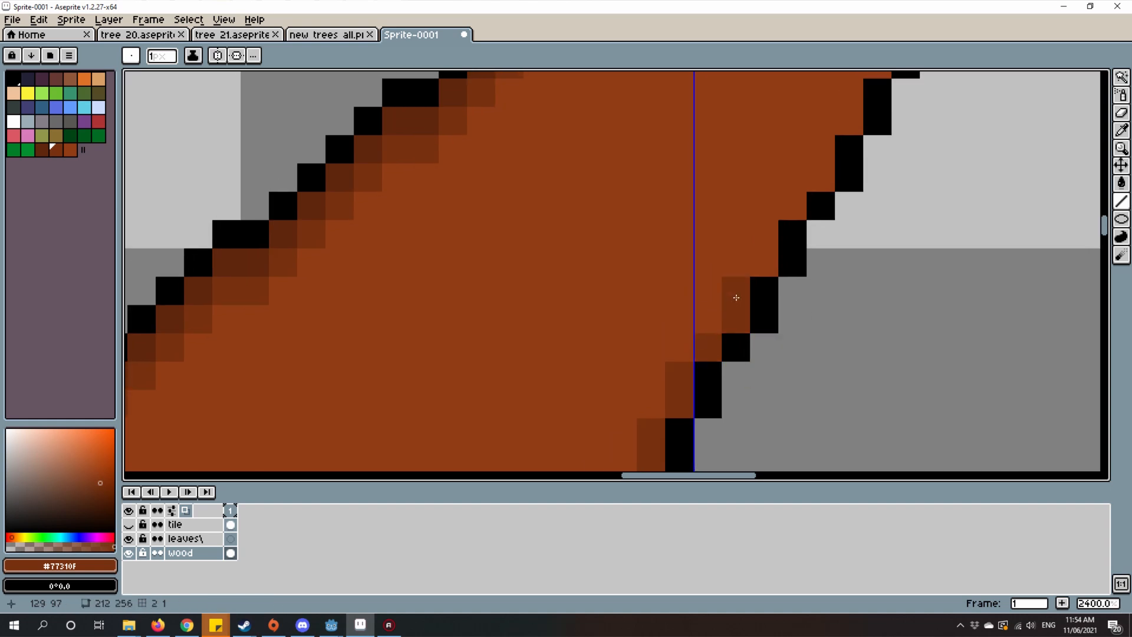
Step: Extend the orange-brown #b34a18 highlight along the upper-right branch's lower edge, from the tip section back toward the bend
scroll(735, 296, "down", 6)
scroll(770, 316, "up", 2)
scroll(724, 338, "down", 1)
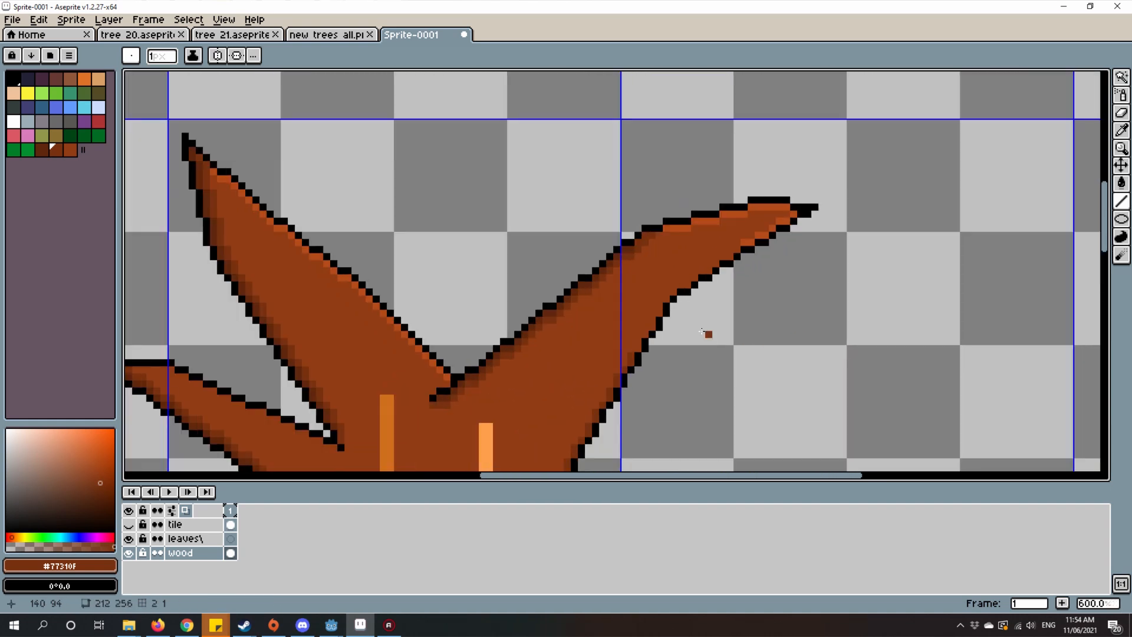
scroll(704, 332, "up", 1)
scroll(705, 330, "down", 2)
scroll(751, 306, "up", 1)
scroll(751, 310, "down", 3)
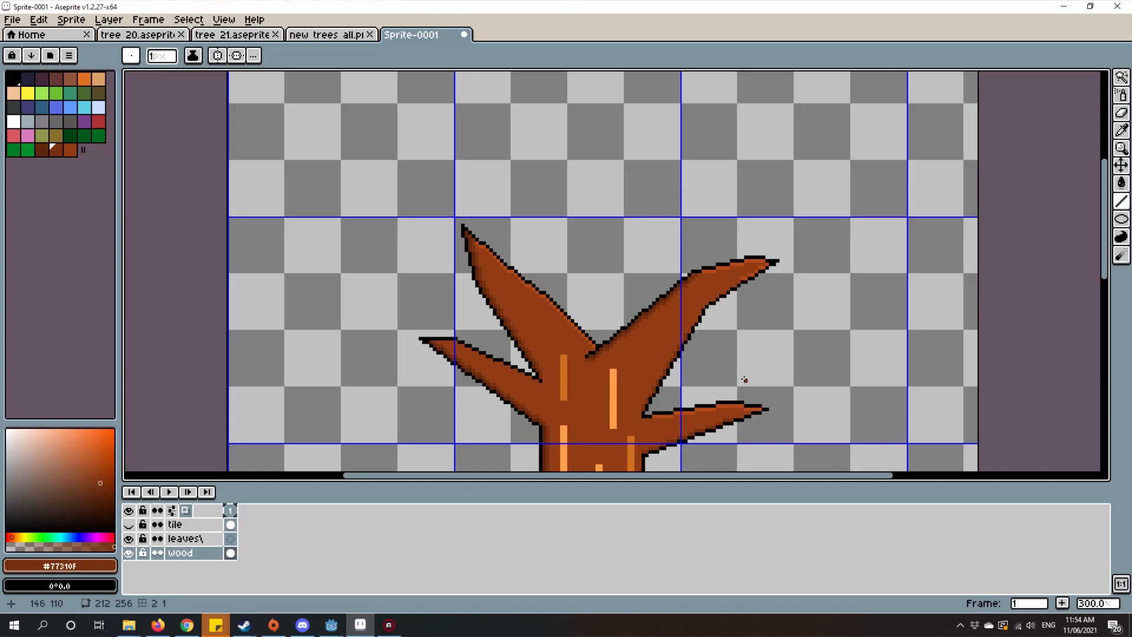
scroll(745, 380, "up", 4)
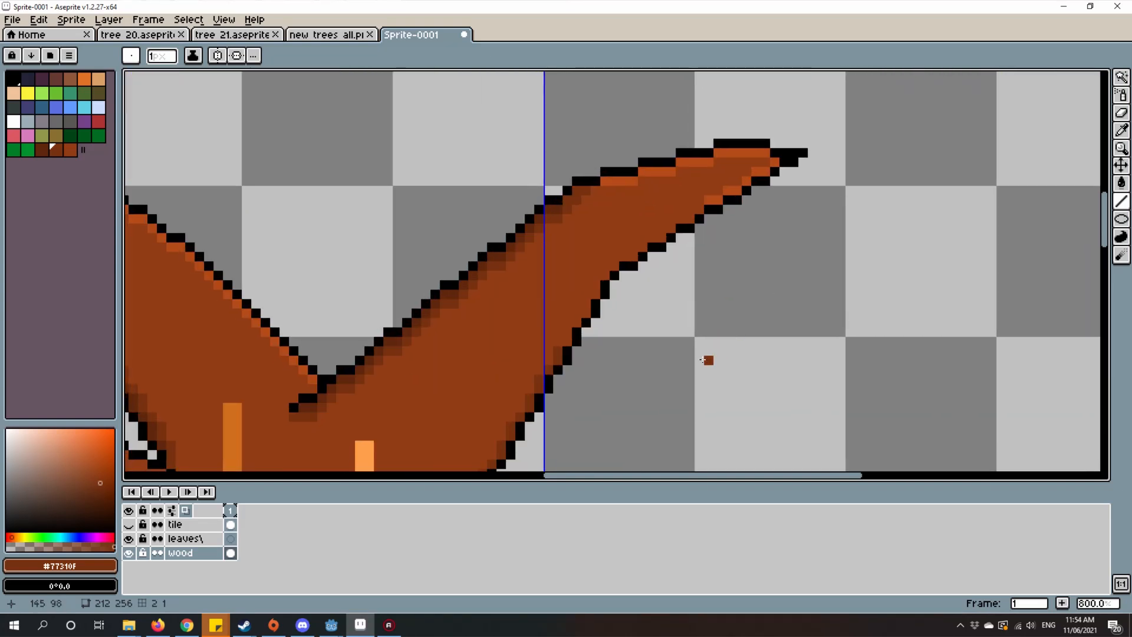
scroll(681, 269, "up", 2)
left_click(685, 268, "alt")
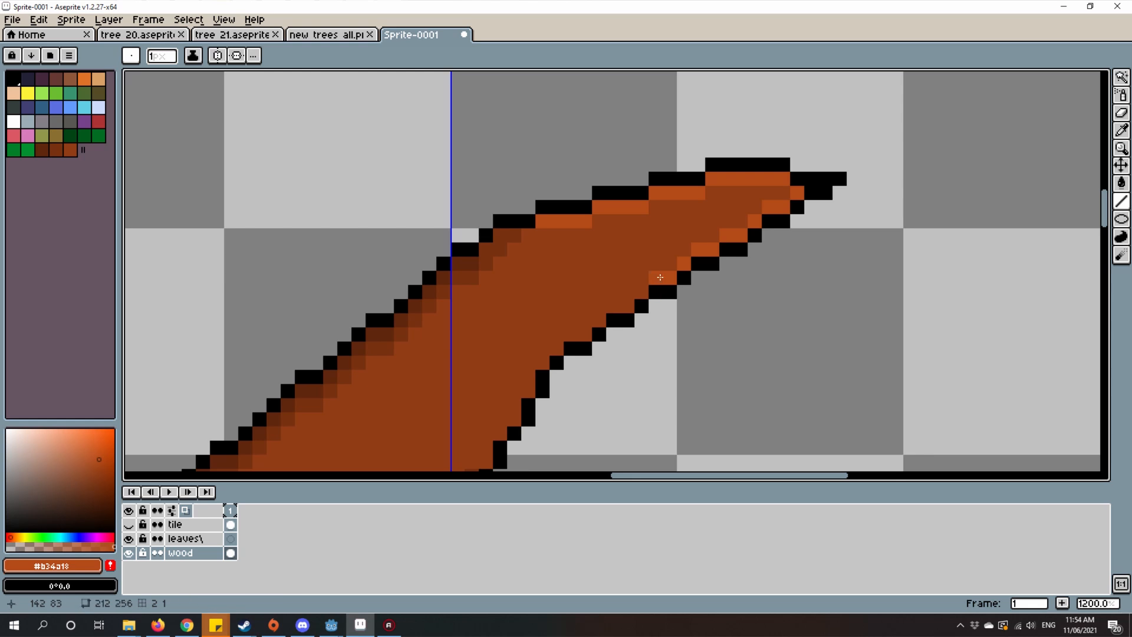
scroll(666, 276, "down", 3)
scroll(633, 281, "up", 3)
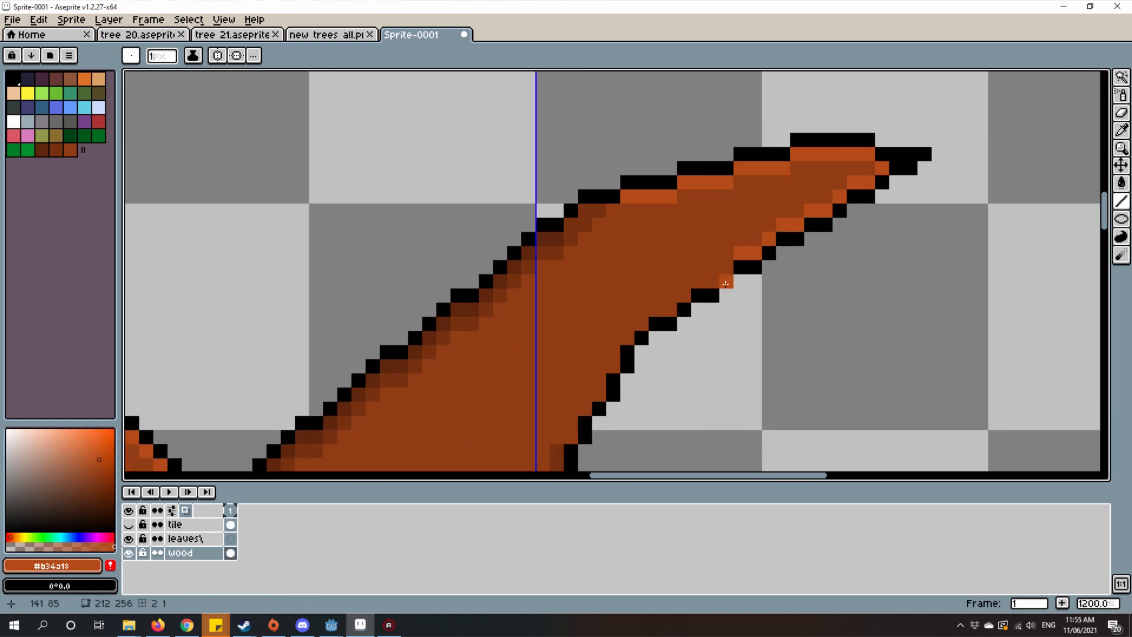
scroll(724, 276, "up", 2)
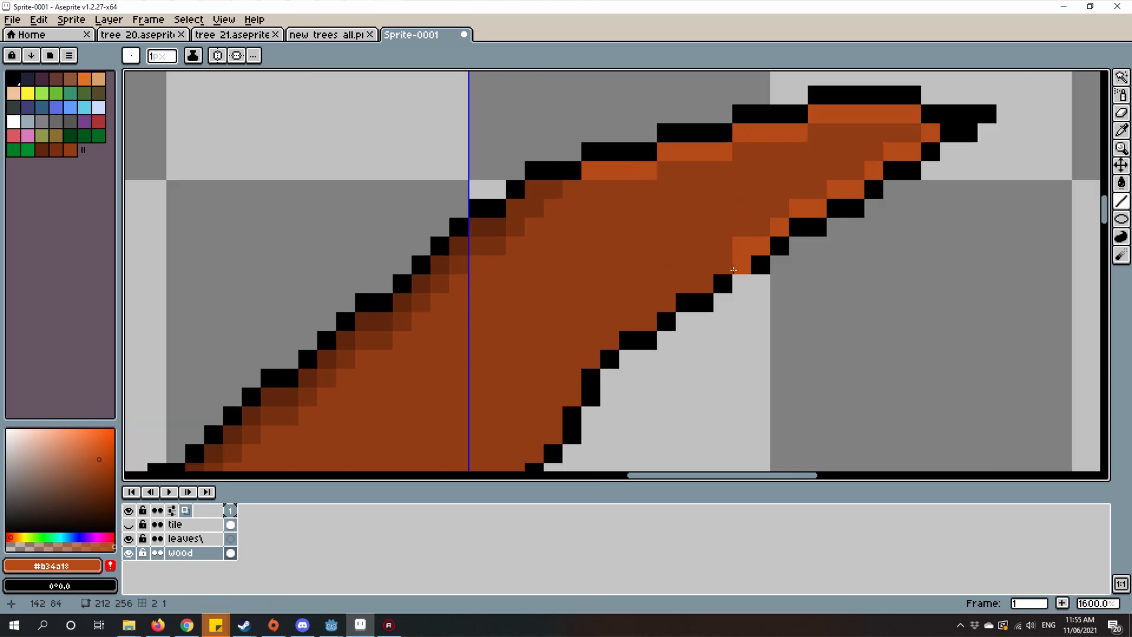
left_click(720, 270)
mouse_move(688, 287)
left_mouse_down()
mouse_move(657, 292)
mouse_move(711, 240)
left_mouse_up()
left_click(677, 269)
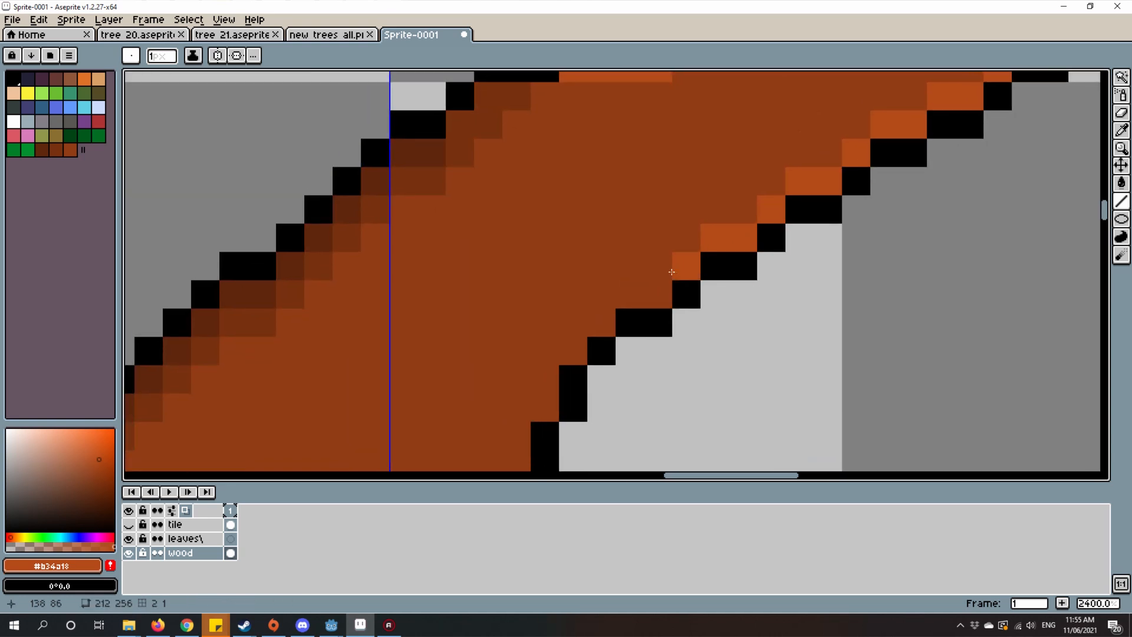
left_click_drag(658, 293, 632, 293)
Step: Line the trunk's right edge with the orange-brown highlight, from below the lower-right branch down to the root flare
scroll(649, 298, "down", 9)
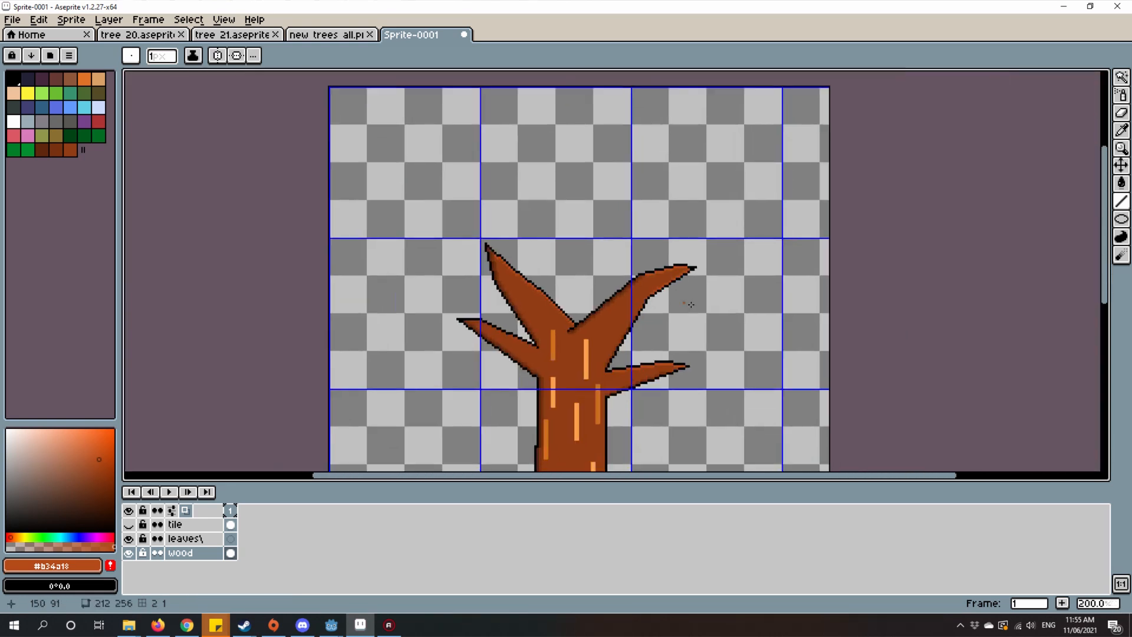
scroll(659, 301, "down", 4)
scroll(666, 310, "up", 3)
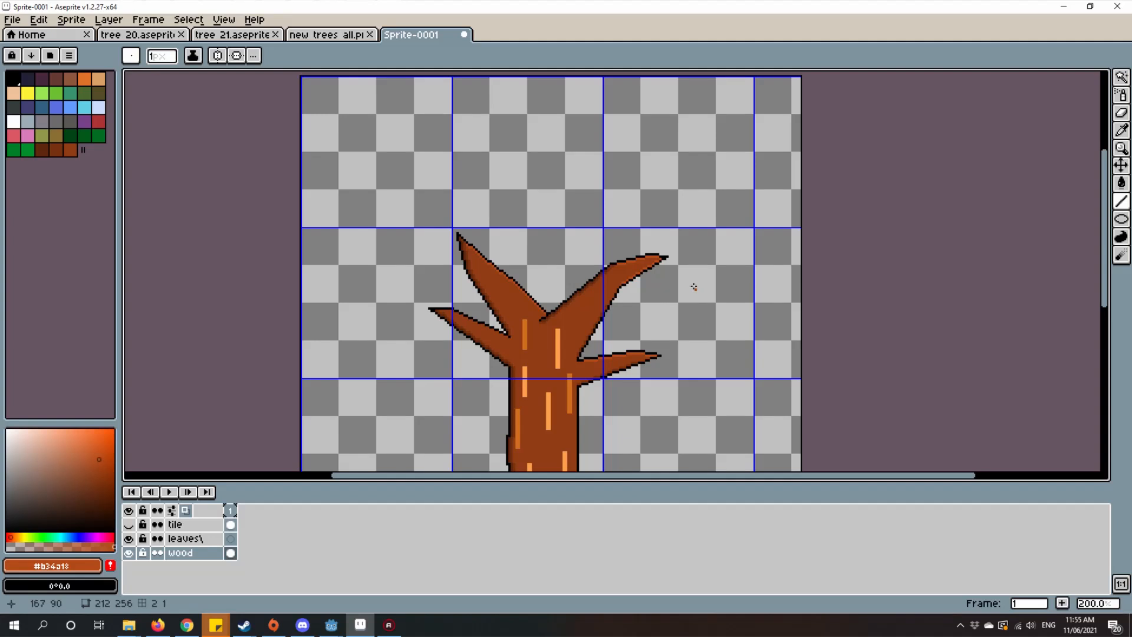
scroll(627, 301, "up", 1)
left_click_drag(844, 279, 996, 313)
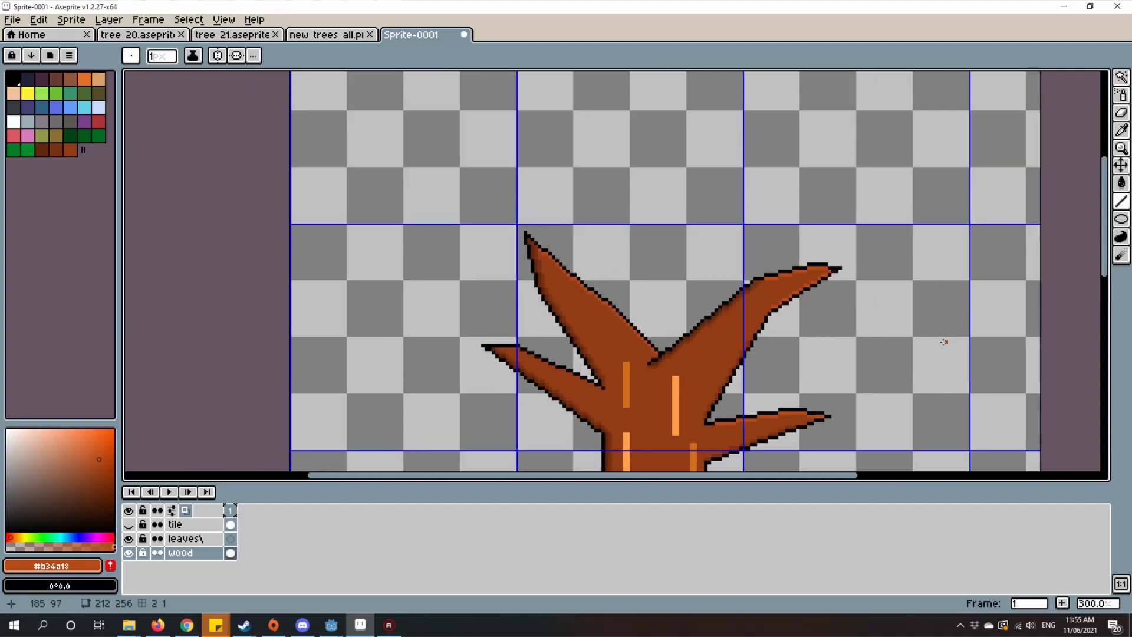
left_click_drag(871, 368, 879, 305)
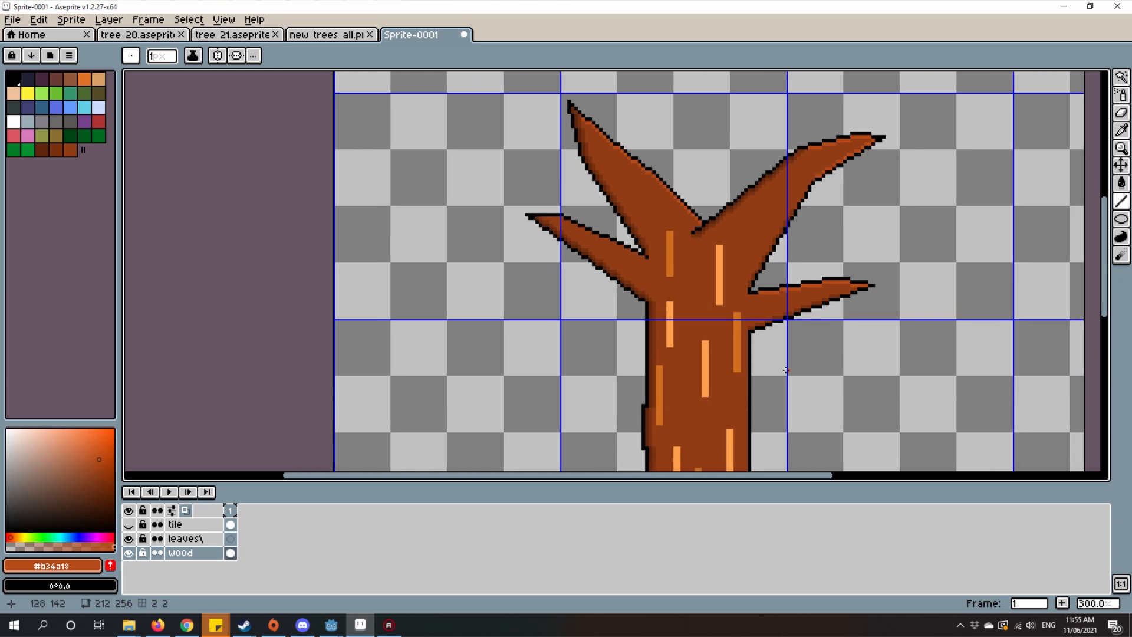
scroll(832, 379, "down", 1)
scroll(855, 348, "up", 2)
left_click_drag(786, 196, 710, 400)
scroll(738, 189, "up", 3)
scroll(689, 145, "up", 1)
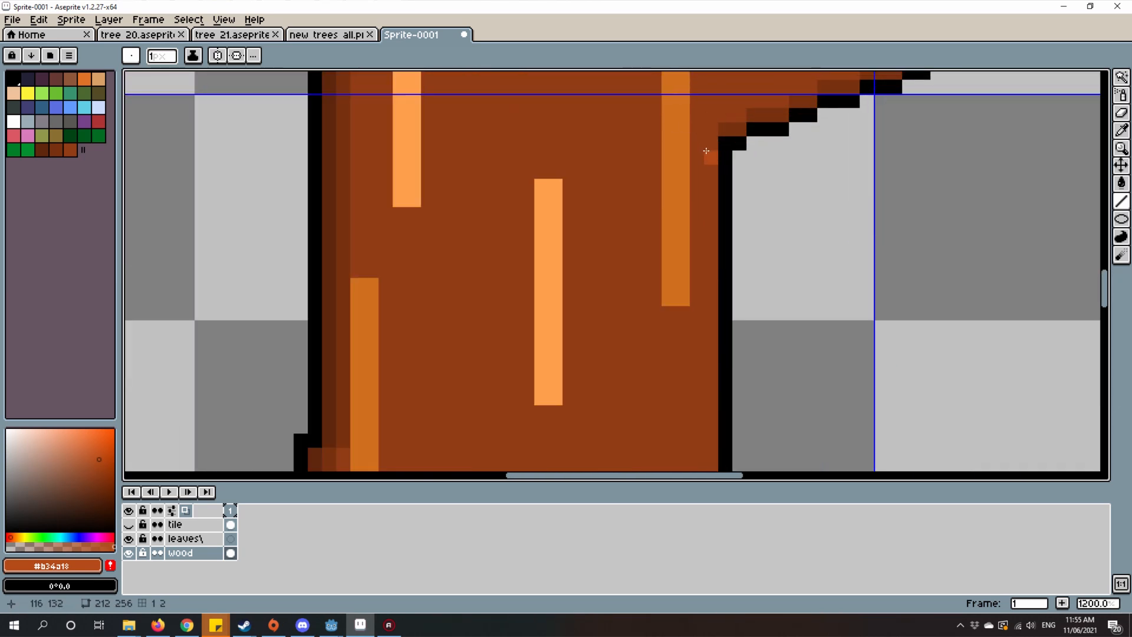
scroll(709, 157, "down", 2)
mouse_move(708, 152)
left_mouse_down()
mouse_move(694, 209)
mouse_move(689, 435)
mouse_move(710, 443)
mouse_move(622, 214)
mouse_move(664, 167)
mouse_move(658, 373)
left_mouse_up()
Step: Carry the orange-brown highlight from the trunk's base down the upper part of the right root's sloping edge
scroll(658, 374, "up", 3)
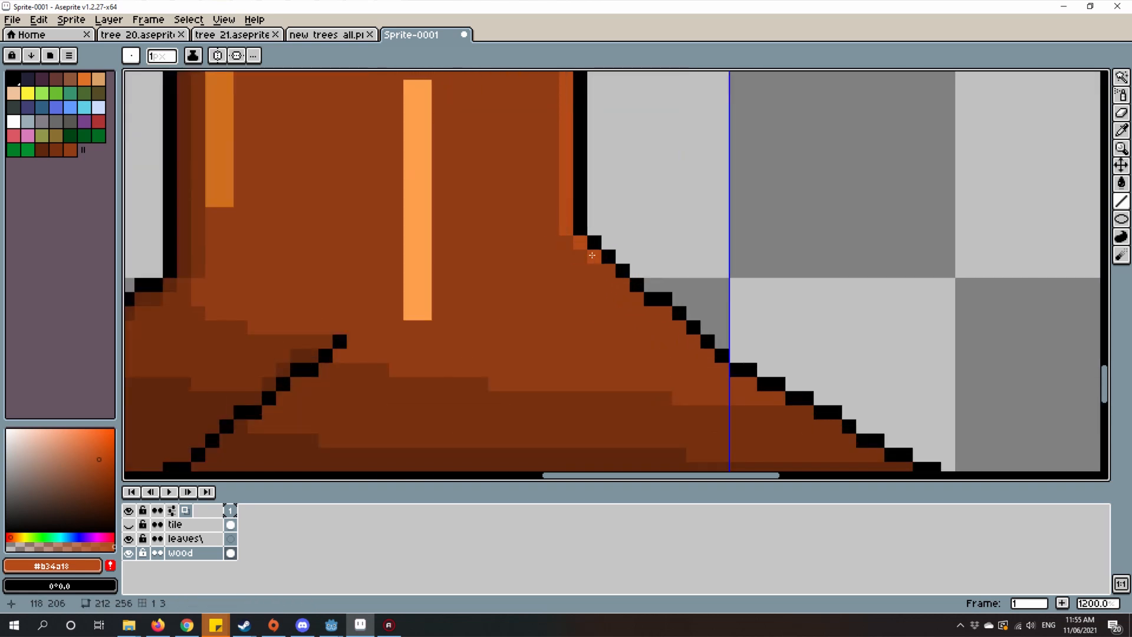
left_click(592, 256)
left_click(595, 270)
left_click(606, 271)
left_click(622, 286)
left_click(635, 298)
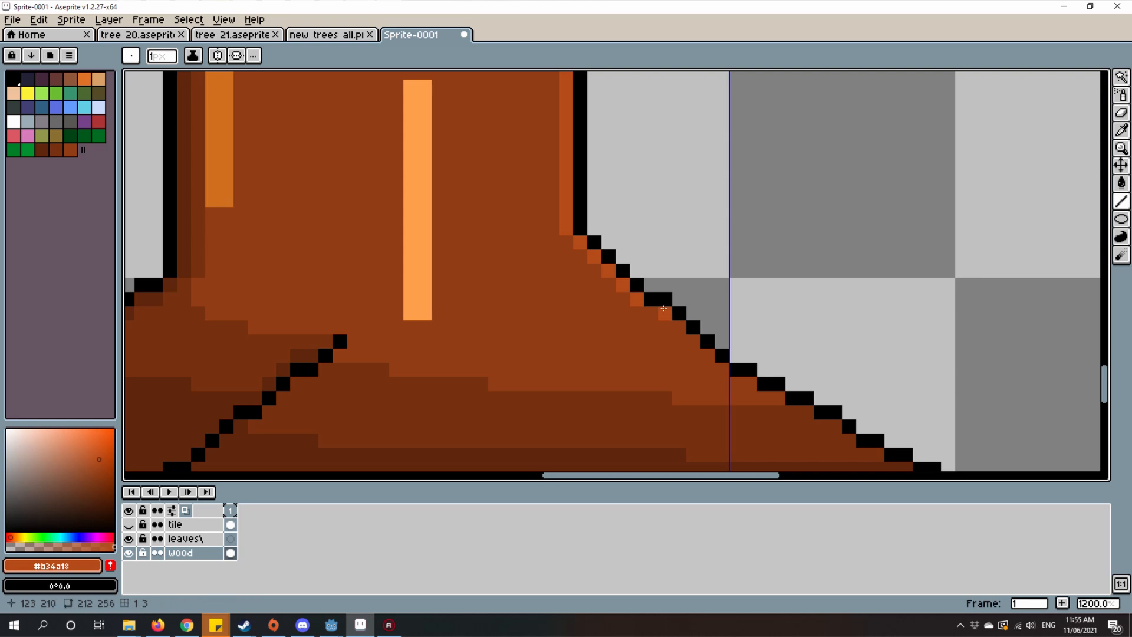
left_click_drag(648, 312, 683, 352)
Step: Extend the right root's edge highlight past the vertical grid line toward the dark shading
scroll(790, 390, "down", 2)
scroll(683, 352, "up", 1)
scroll(719, 375, "up", 5)
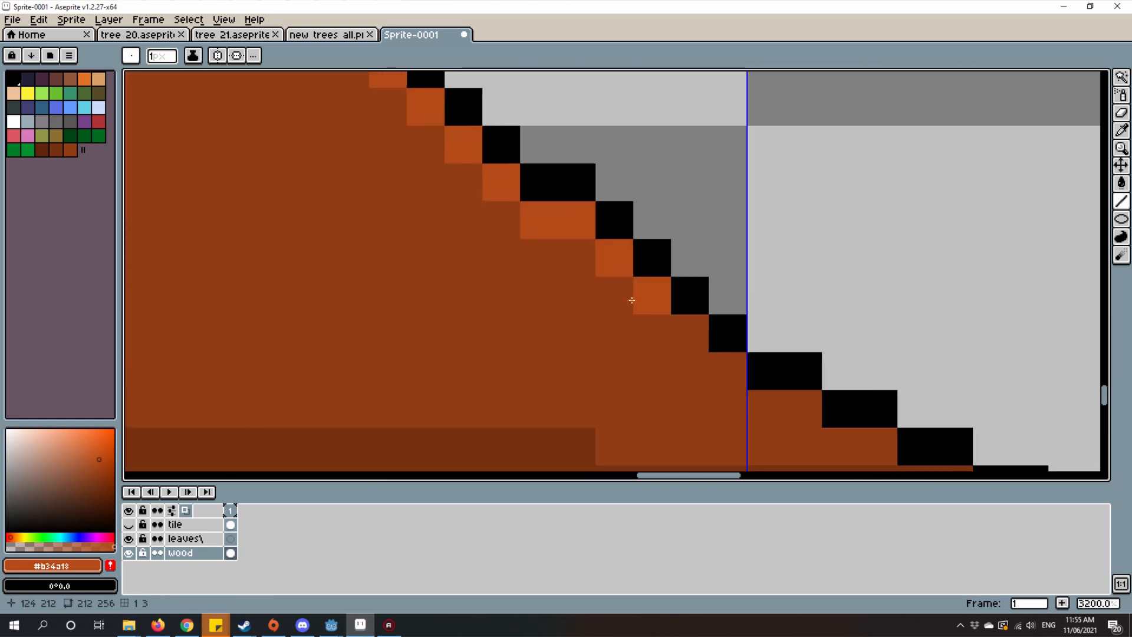
scroll(642, 305, "down", 1)
left_click(609, 316)
left_click(666, 345)
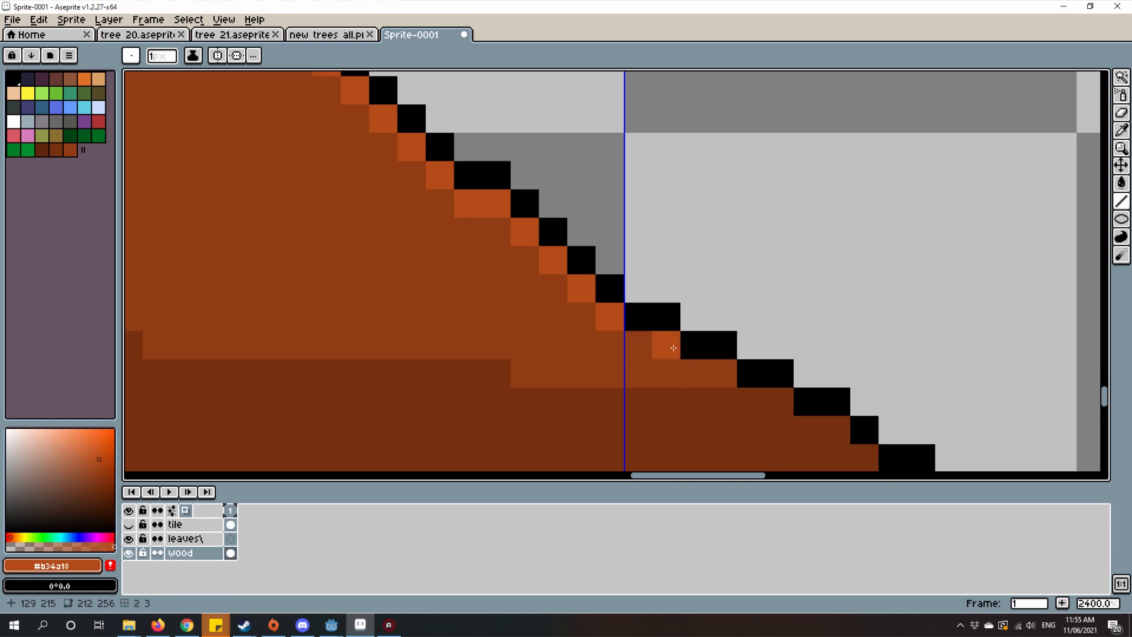
left_click(646, 347)
Step: Examine the whole tree from a distance, and inspect the streaks and edge highlight on the upper trunk up close
scroll(678, 366, "down", 10)
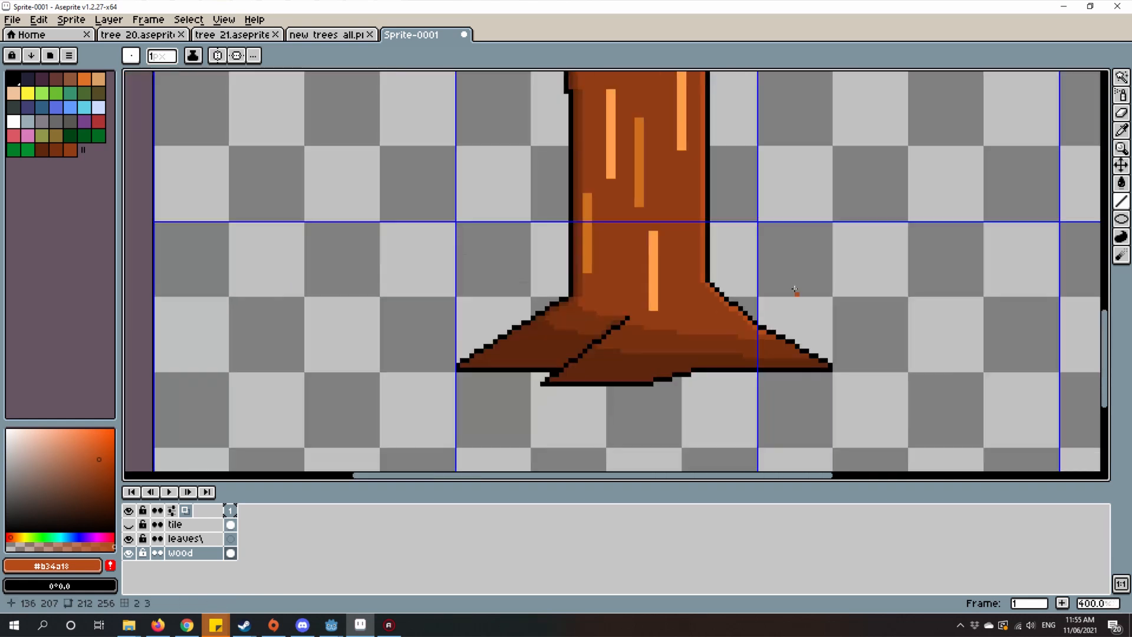
scroll(814, 358, "up", 1)
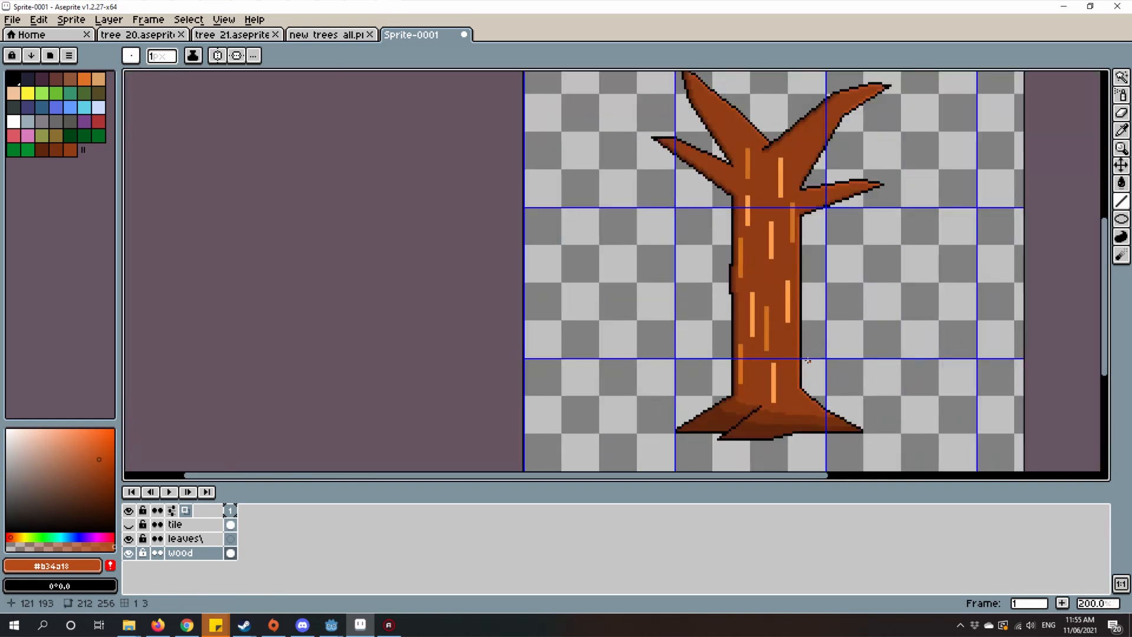
left_click_drag(787, 333, 594, 358)
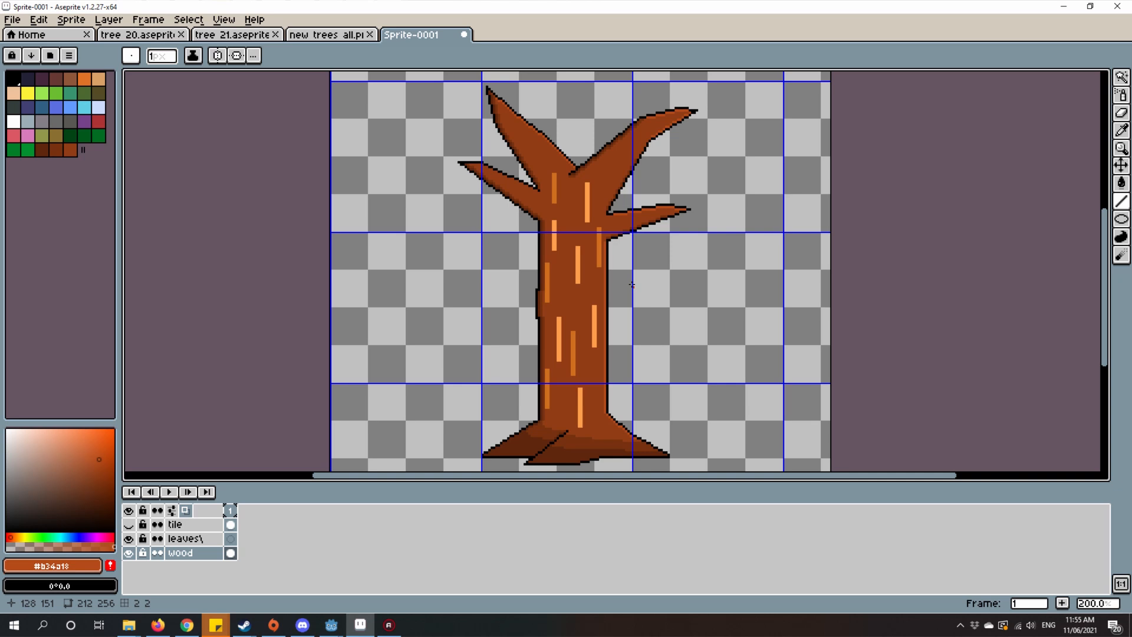
scroll(631, 285, "down", 1)
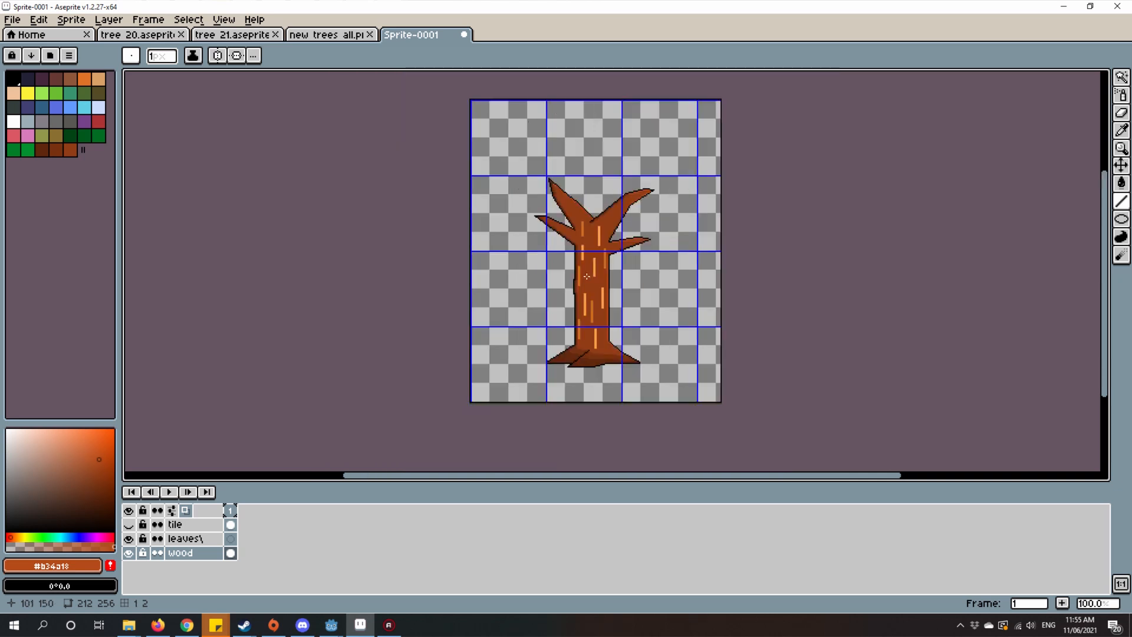
scroll(568, 338, "up", 5)
scroll(803, 235, "down", 2)
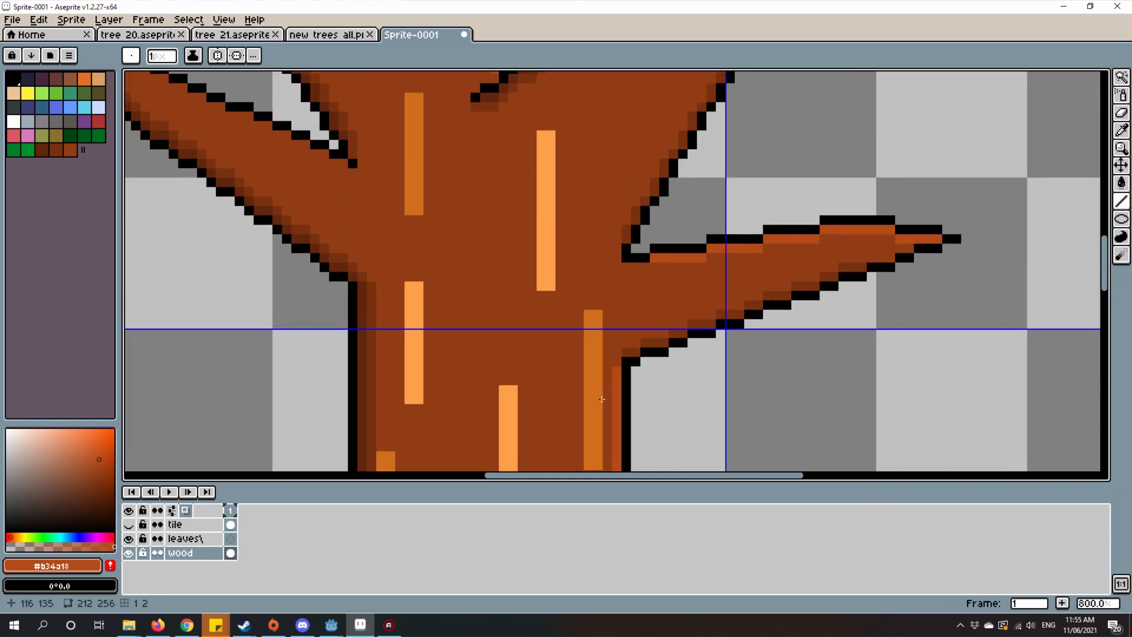
scroll(661, 293, "up", 5)
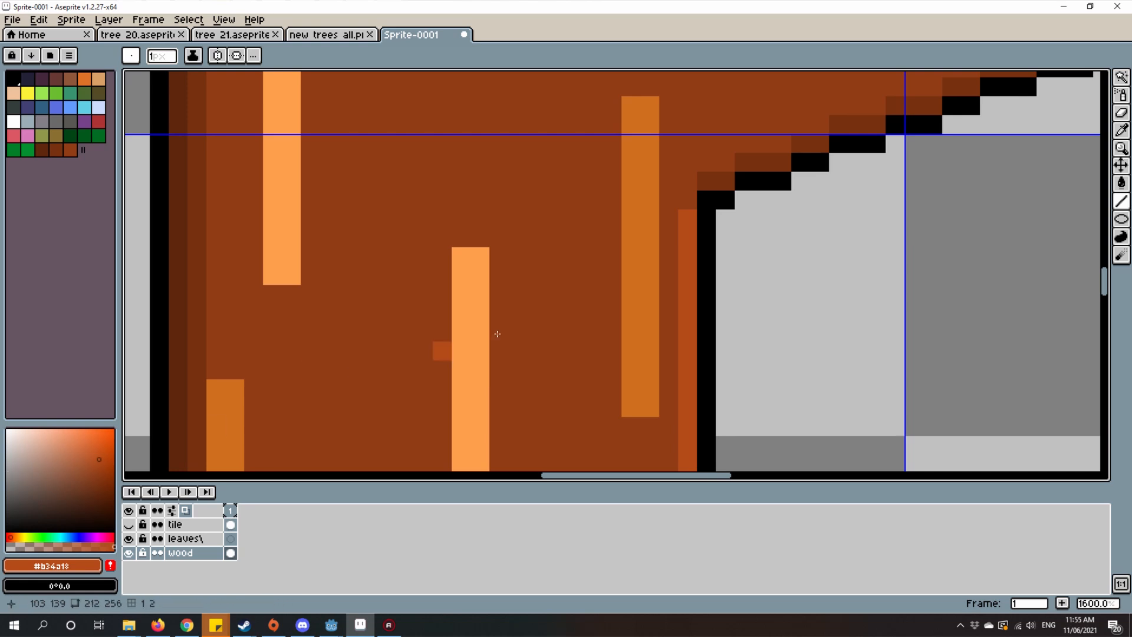
scroll(634, 293, "up", 1)
left_click_drag(634, 293, 665, 338)
scroll(665, 338, "down", 1)
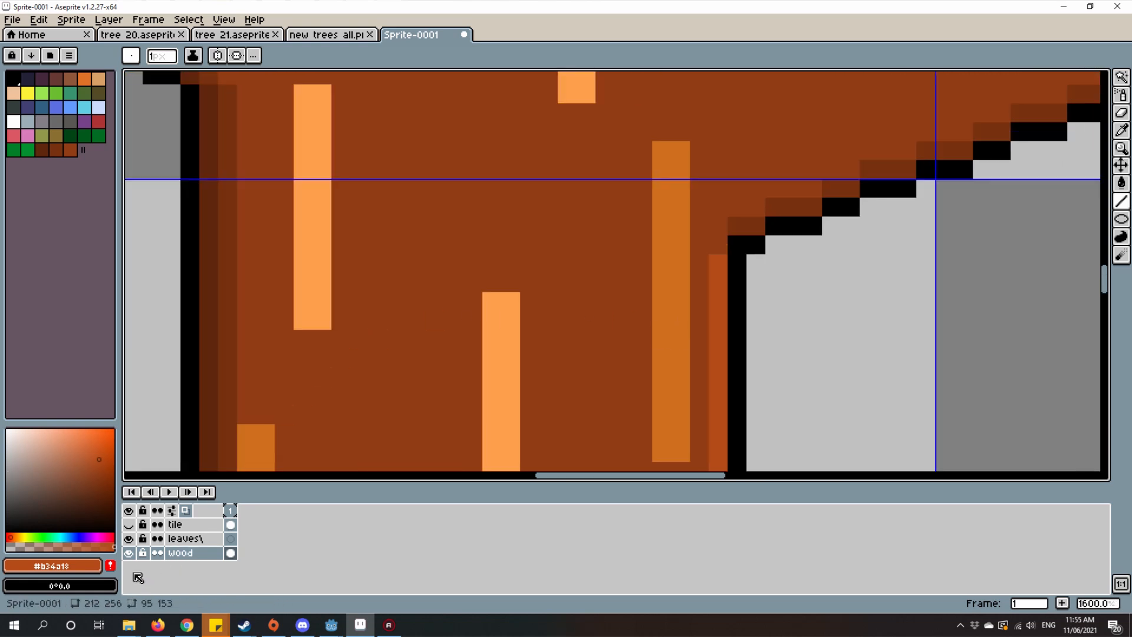
Step: Add the current orange-brown highlight color to the palette
left_click(112, 568)
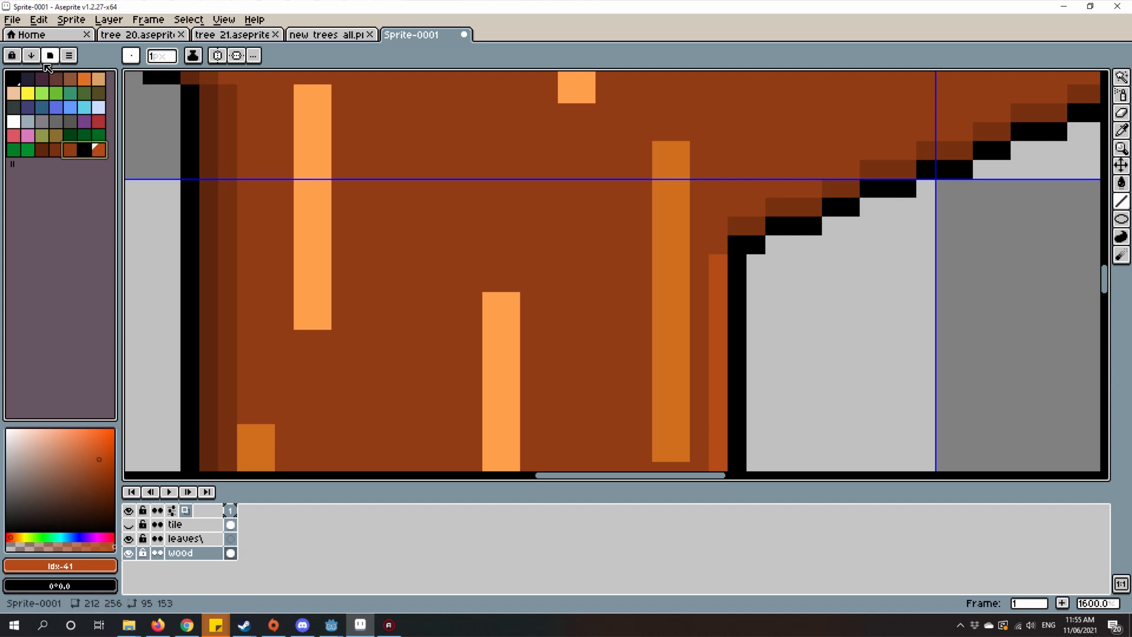
Step: Choose the #a14315 orange-brown from the palette and draw a second highlight strip inside the brighter one down the trunk's right edge
left_click(29, 56)
left_click(85, 150)
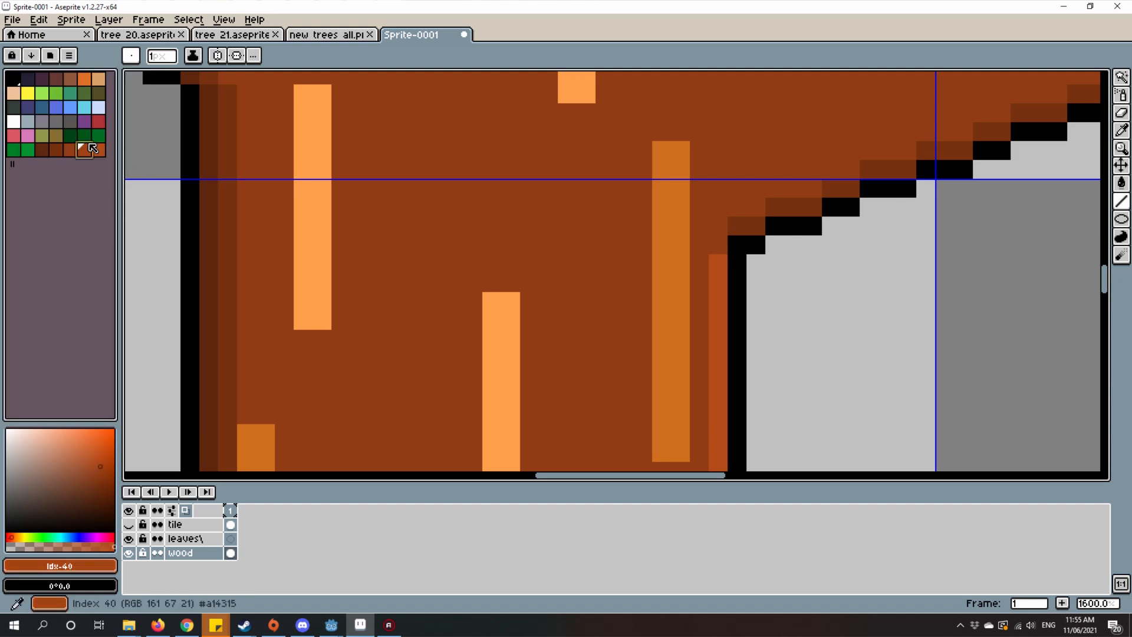
left_click_drag(908, 245, 946, 192)
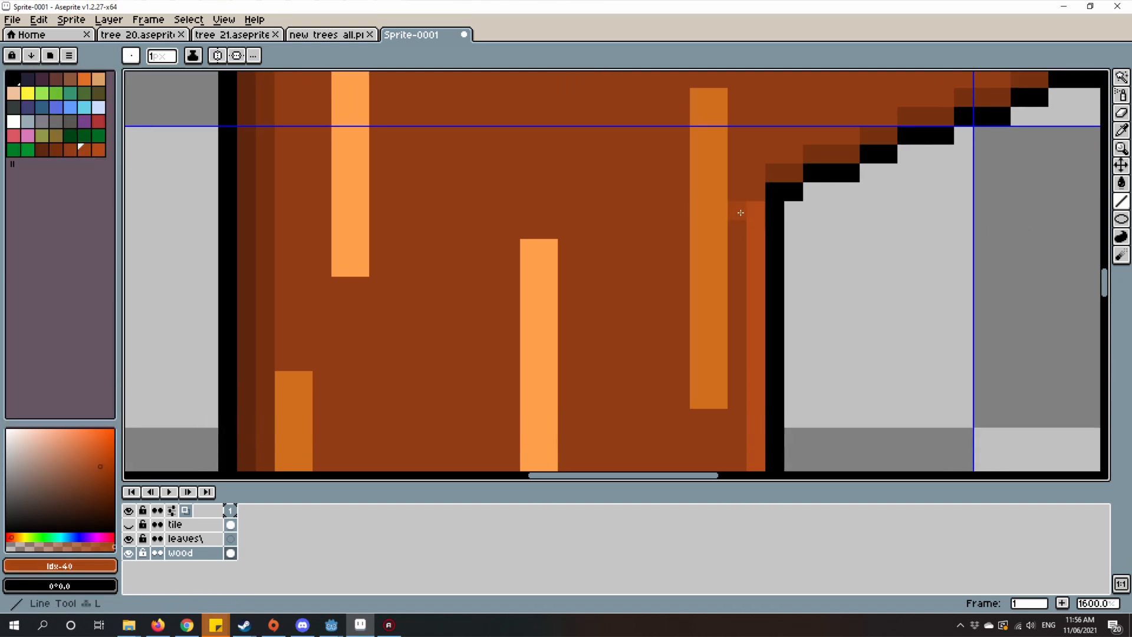
scroll(692, 216, "down", 1)
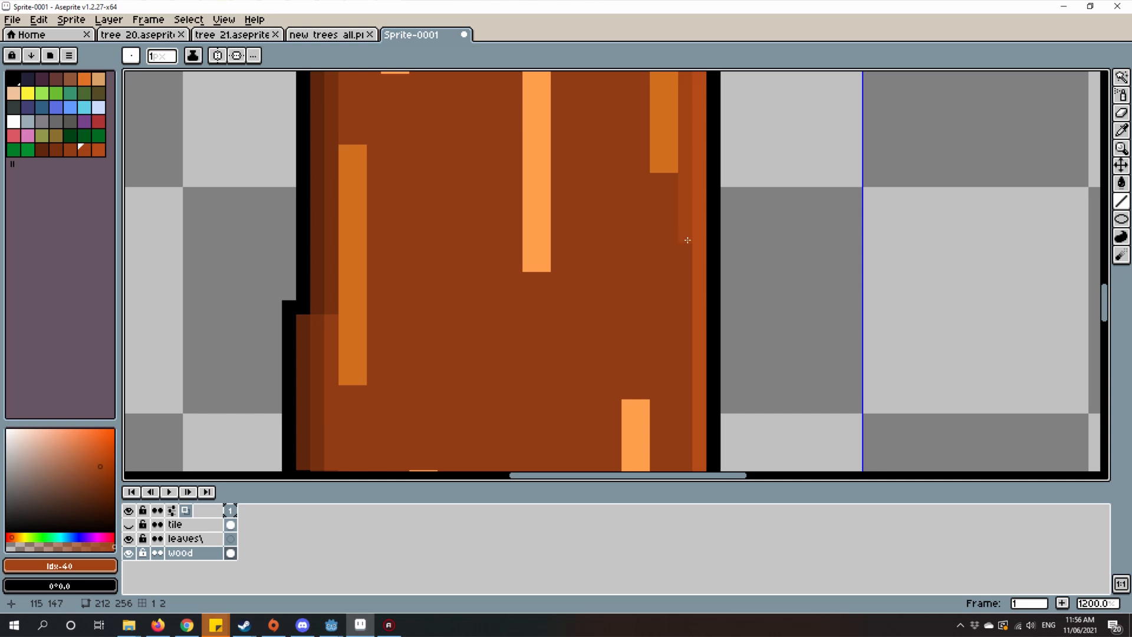
left_click_drag(688, 240, 677, 441)
scroll(643, 209, "down", 1)
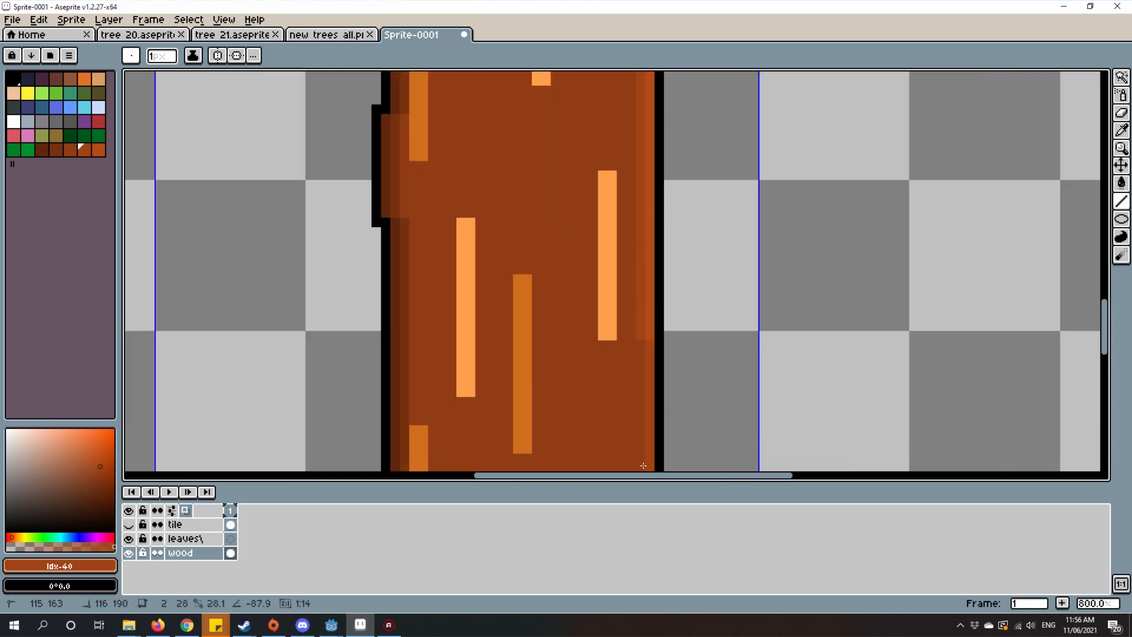
left_click_drag(632, 457, 595, 179)
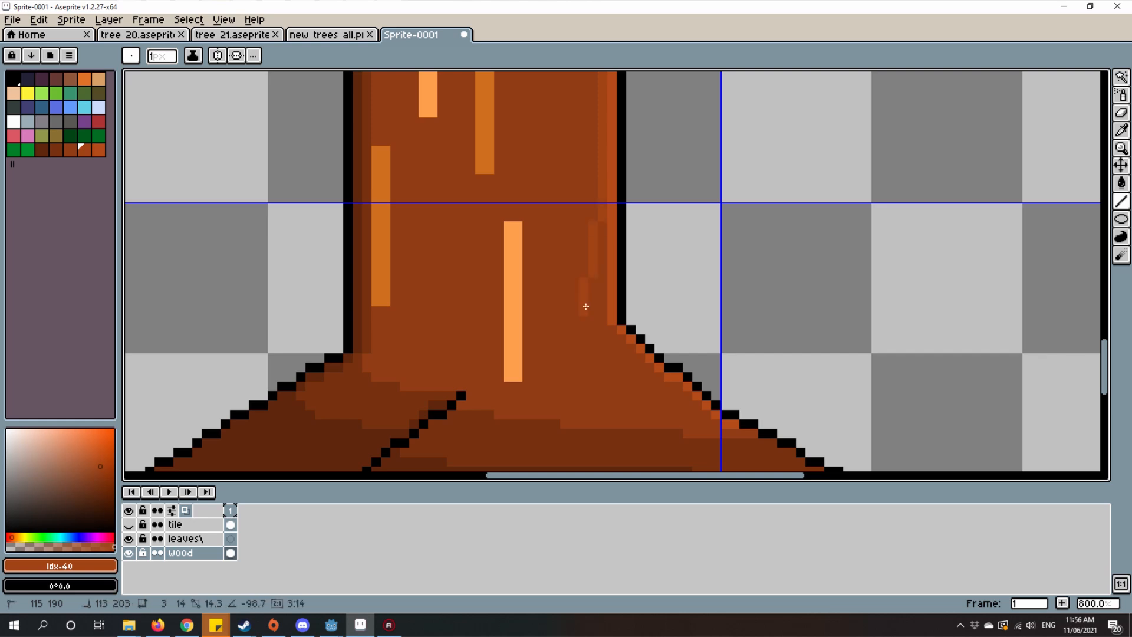
Step: Continue the #a14315 strip beneath the bright highlight along the right root's sloping edge, down to the dark shading
scroll(599, 319, "up", 2)
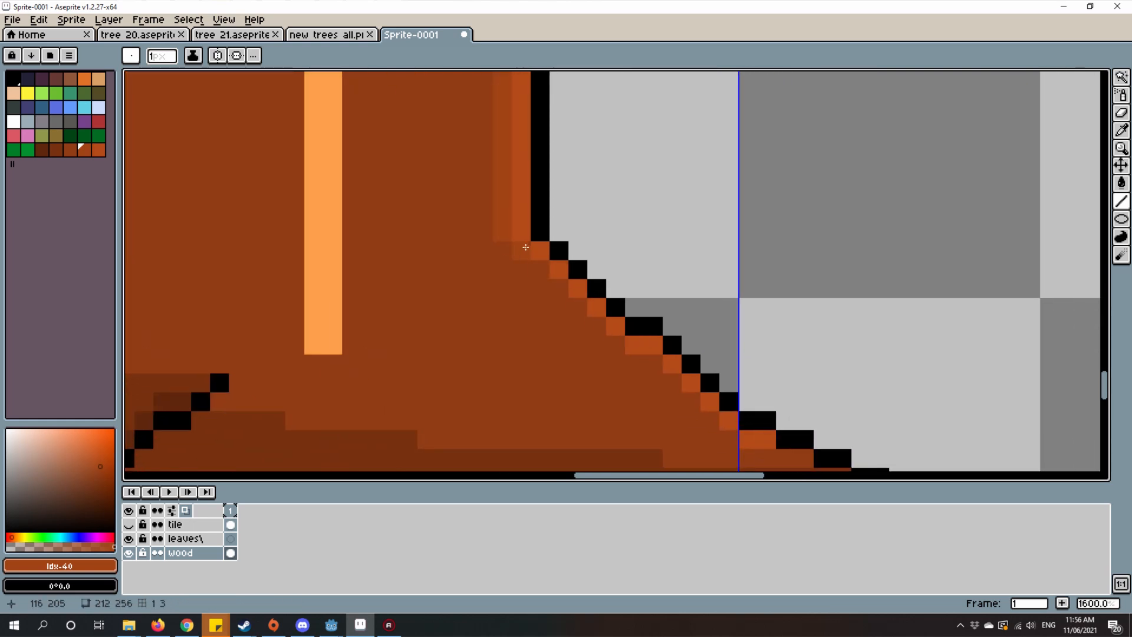
left_click_drag(526, 247, 541, 271)
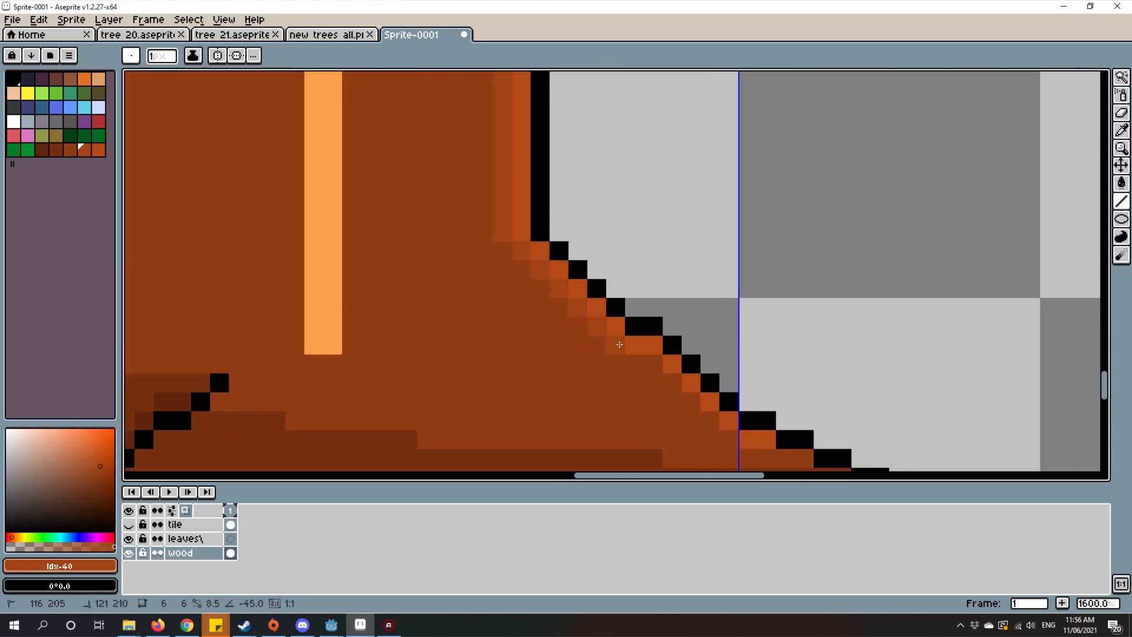
left_click_drag(619, 345, 578, 314)
scroll(543, 297, "up", 2)
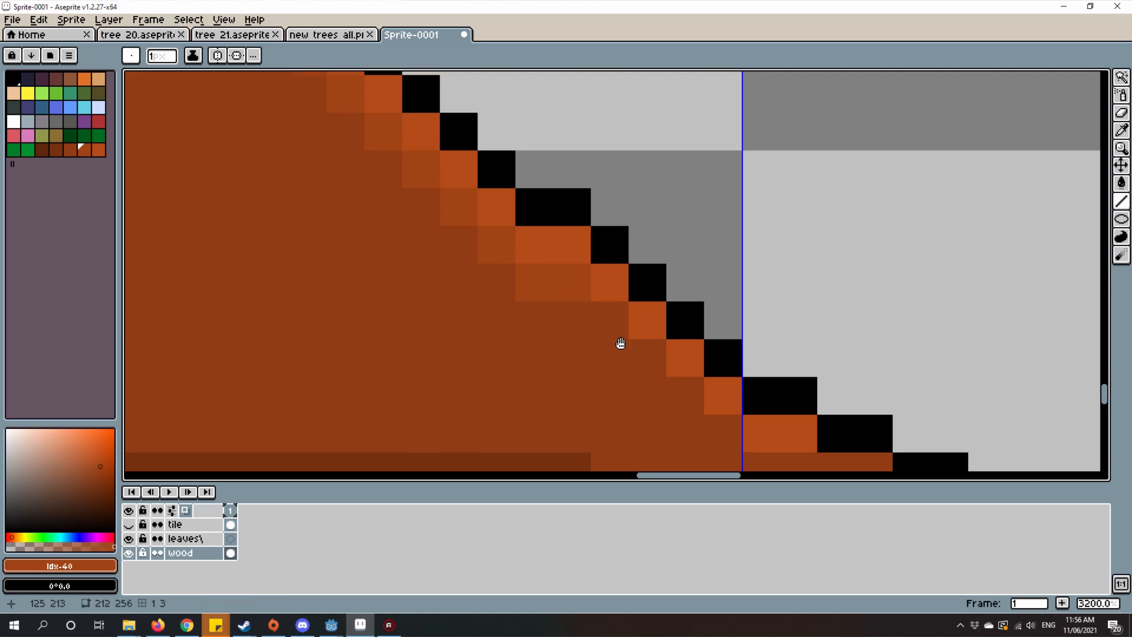
left_click_drag(619, 344, 536, 274)
scroll(626, 370, "up", 2)
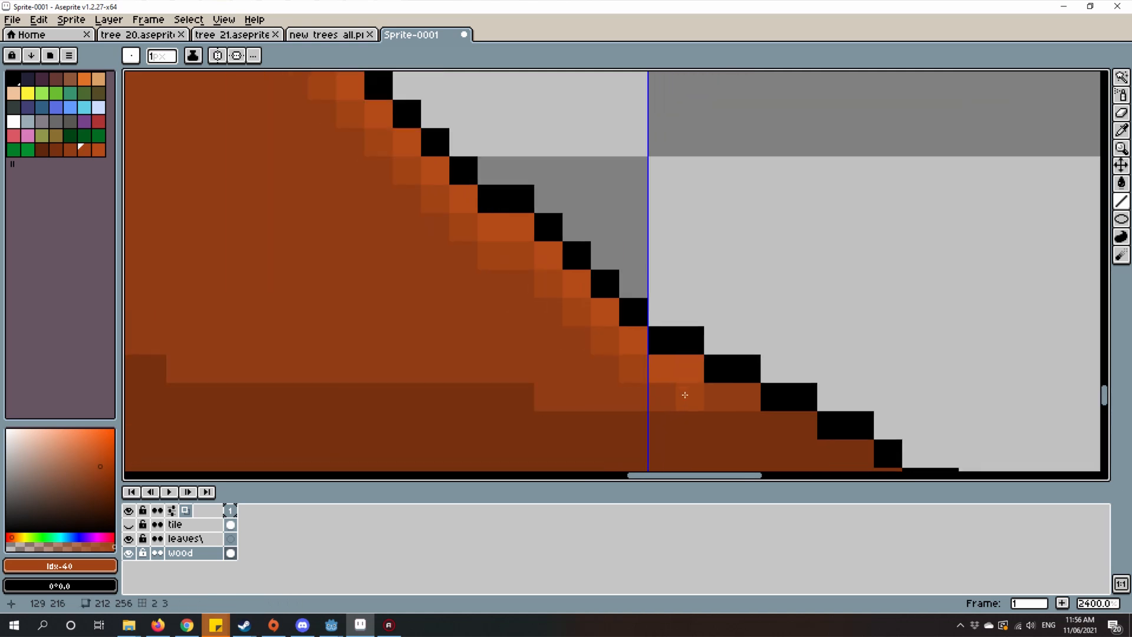
scroll(821, 394, "down", 14)
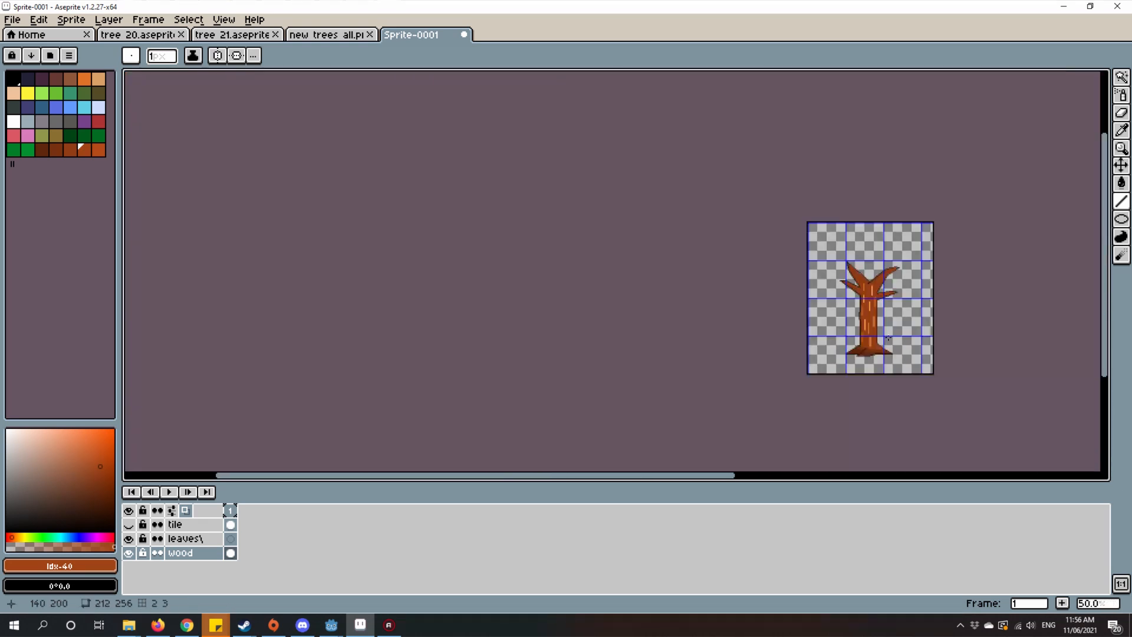
scroll(890, 321, "up", 4)
mouse_move(870, 237)
left_mouse_down()
mouse_move(834, 266)
mouse_move(740, 253)
left_mouse_up()
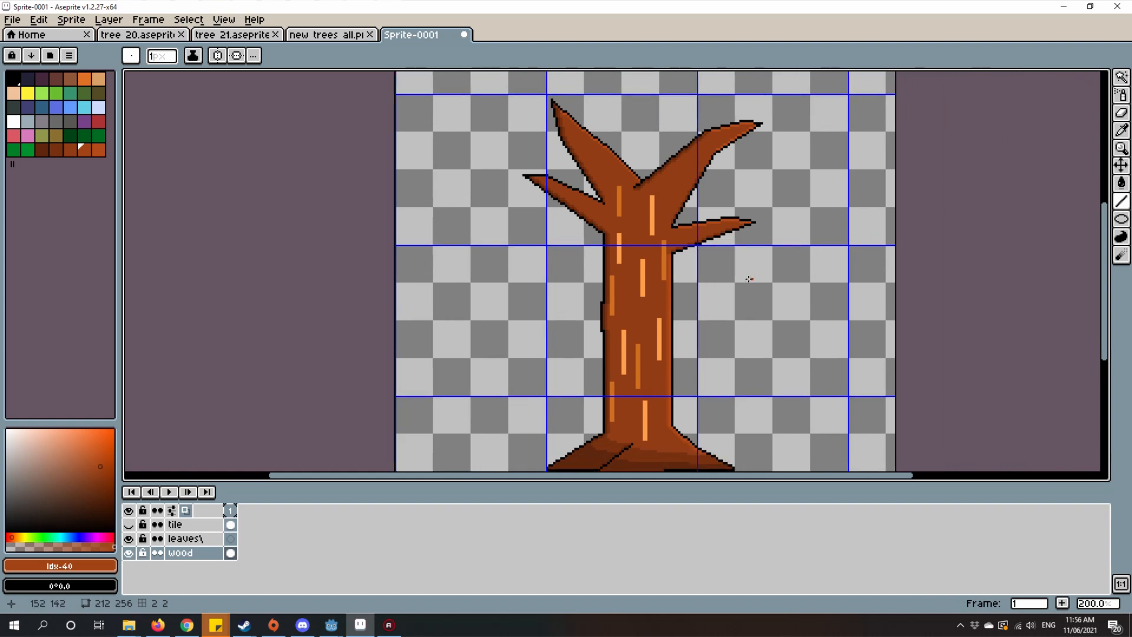
Step: Draw the #a14315 second highlight under the bright pixels along the upper-right branch's top edge toward its tip
scroll(745, 273, "up", 2)
scroll(616, 215, "up", 7)
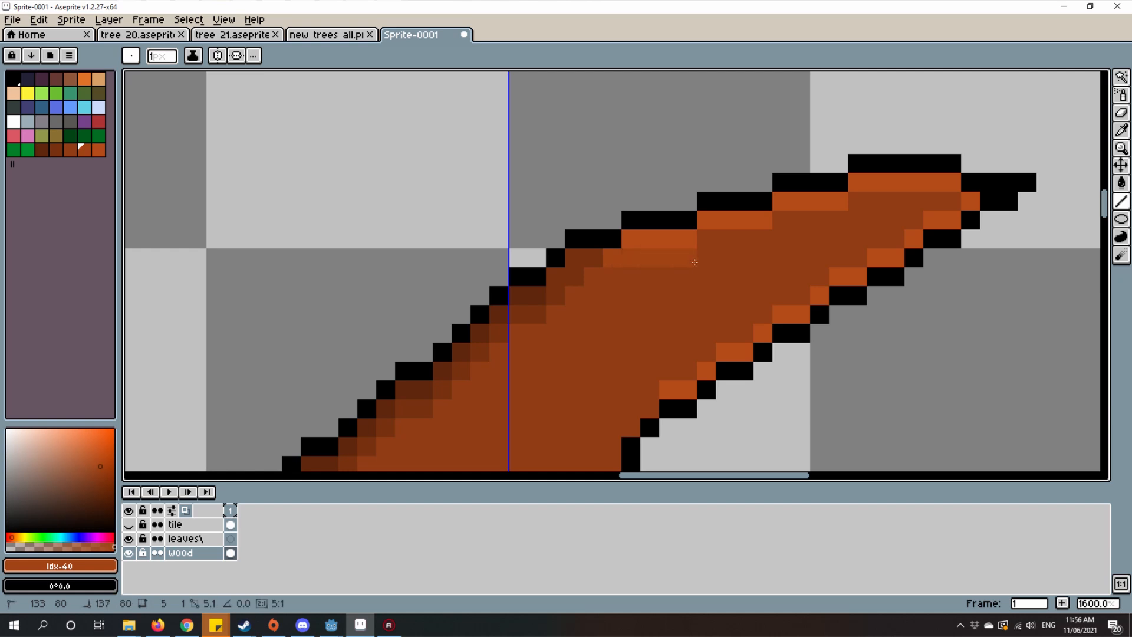
scroll(626, 283, "up", 3)
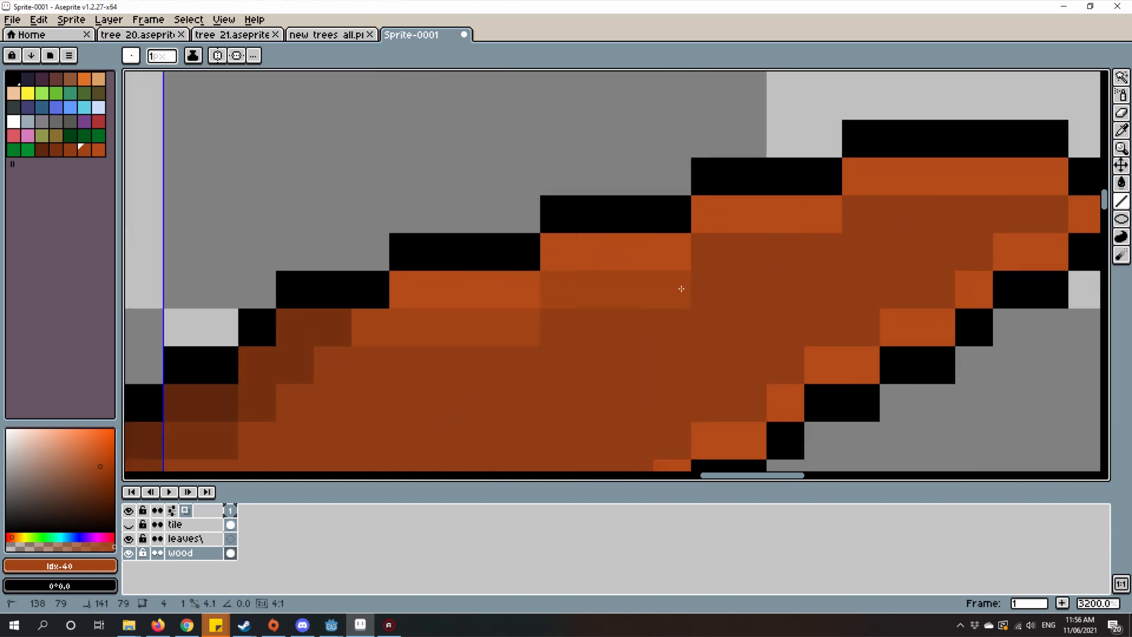
mouse_move(702, 252)
left_mouse_down()
mouse_move(817, 256)
mouse_move(900, 214)
mouse_move(847, 218)
mouse_move(1023, 213)
left_mouse_up()
left_click_drag(895, 288, 895, 287)
Step: Line the inner side of the bright highlight along the upper-right branch's lower edge with #a14315 pixels
mouse_move(864, 347)
left_mouse_down()
mouse_move(892, 182)
mouse_move(851, 159)
left_mouse_up()
mouse_move(813, 202)
left_mouse_down()
mouse_move(777, 207)
mouse_move(667, 285)
mouse_move(692, 283)
left_mouse_up()
left_click_drag(665, 318, 613, 324)
left_click_drag(613, 324, 771, 269)
left_click_drag(653, 343, 648, 340)
left_click_drag(648, 338, 731, 261)
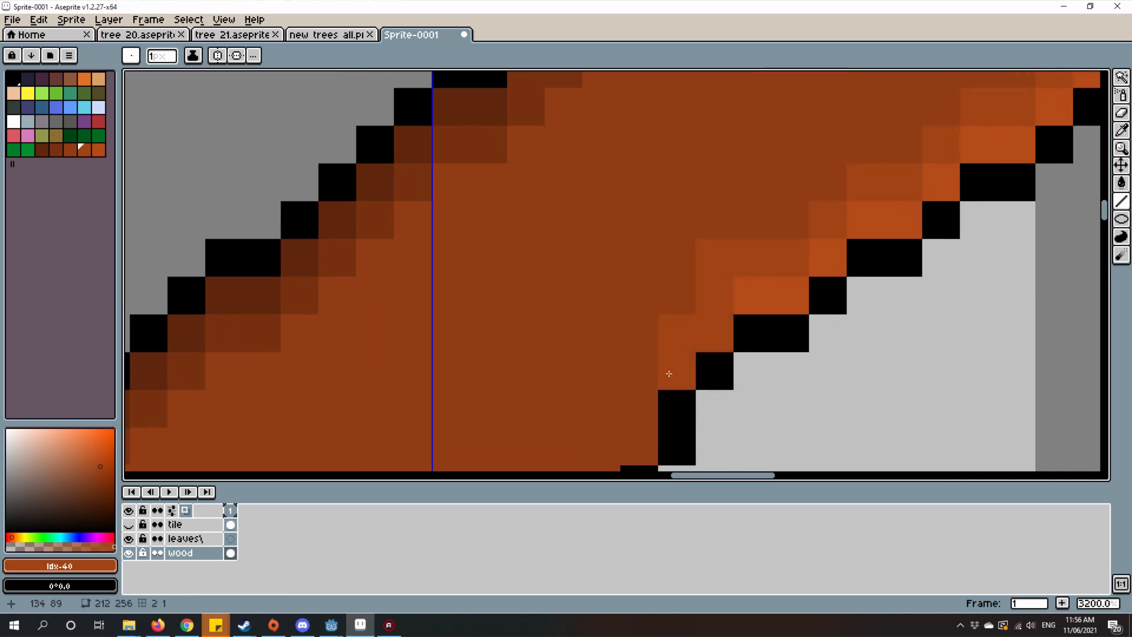
Step: Extend the #a14315 edge strip from the upper-right branch's bend down its steep underside toward the dark shading, adjusting the corner pixel
mouse_move(669, 374)
left_mouse_down()
mouse_move(721, 265)
mouse_move(680, 325)
left_mouse_up()
left_click_drag(755, 158, 700, 293)
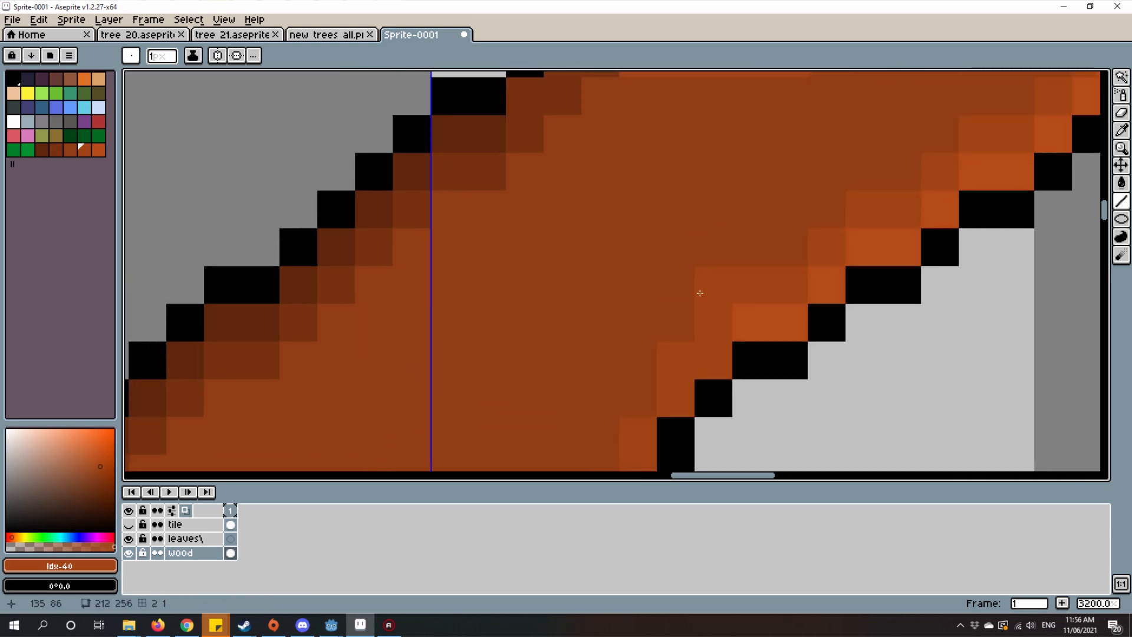
left_click(687, 247, "alt")
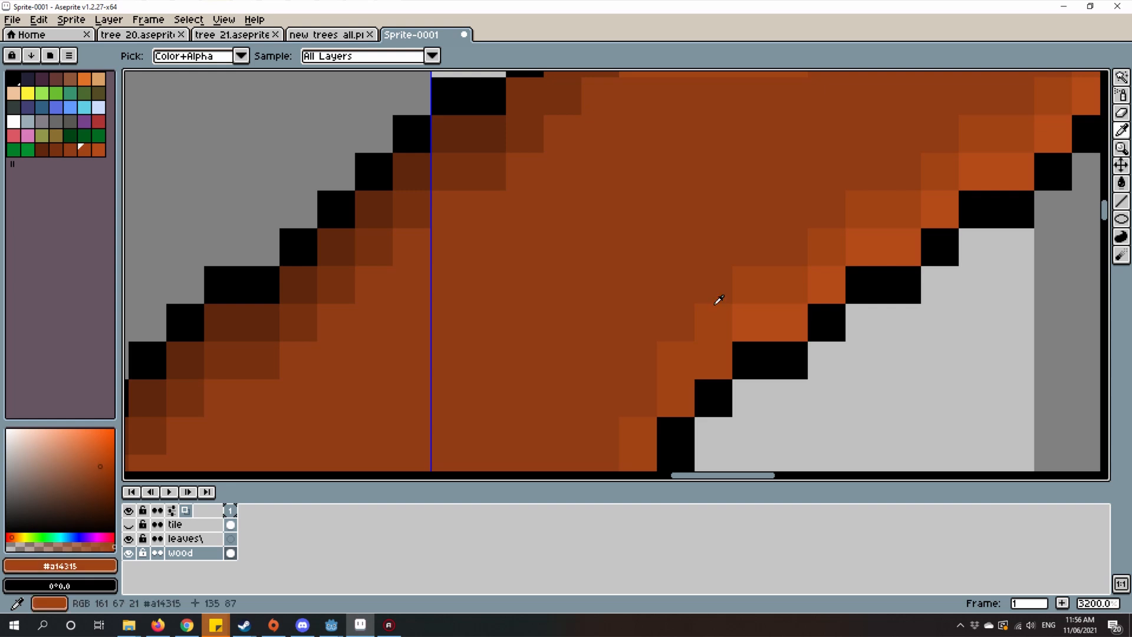
left_click(715, 296)
left_click_drag(708, 392, 783, 264)
scroll(784, 265, "down", 1)
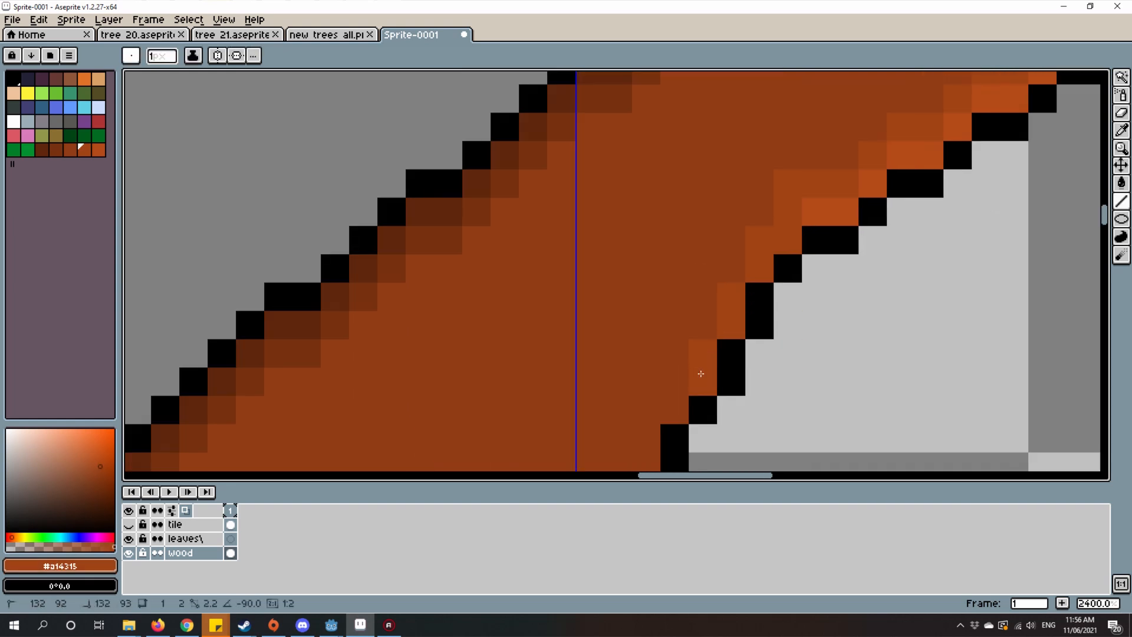
left_click_drag(701, 374, 690, 178)
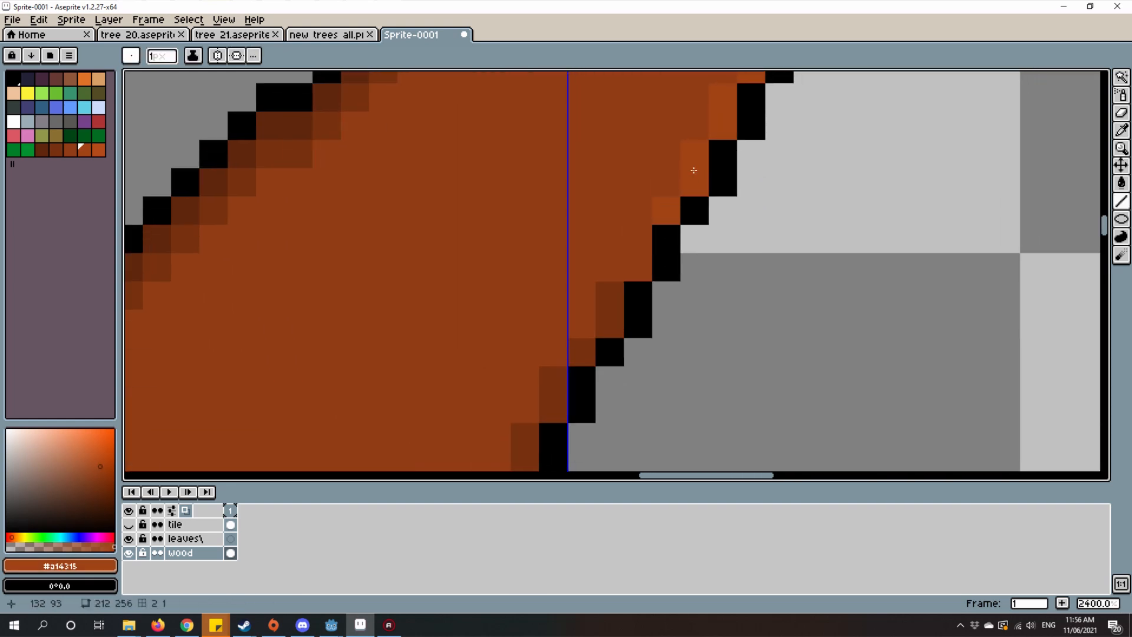
scroll(731, 384, "down", 8)
Step: Draw the #a14315 second highlight below the bright one along the lower-right branch's top edge, from the crotch toward the tip
left_click_drag(740, 414, 786, 342)
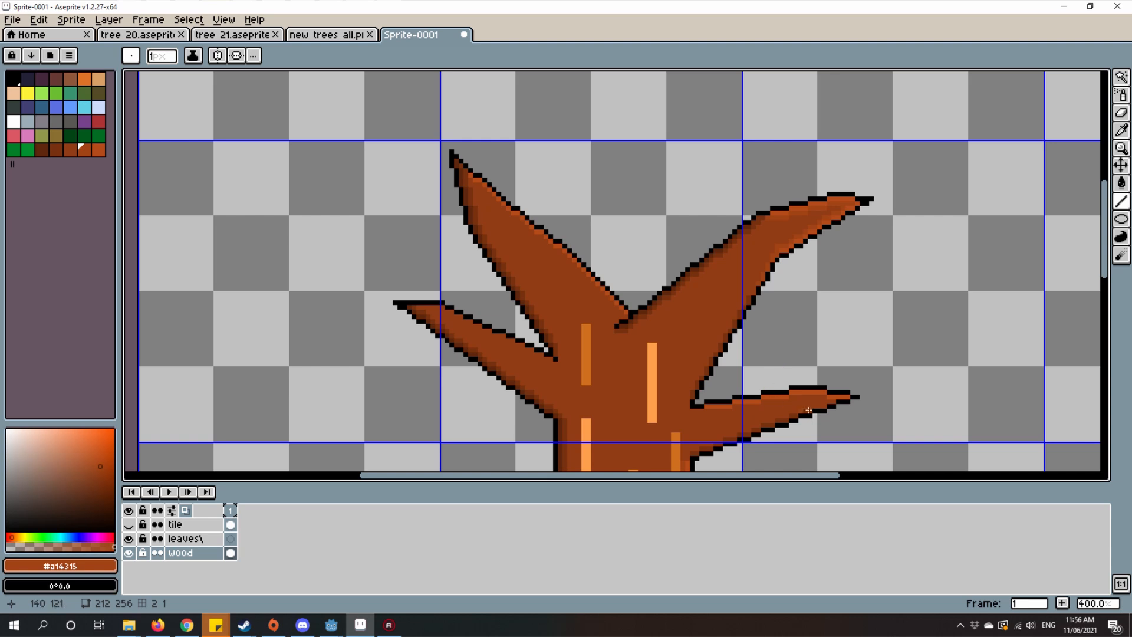
scroll(809, 410, "up", 6)
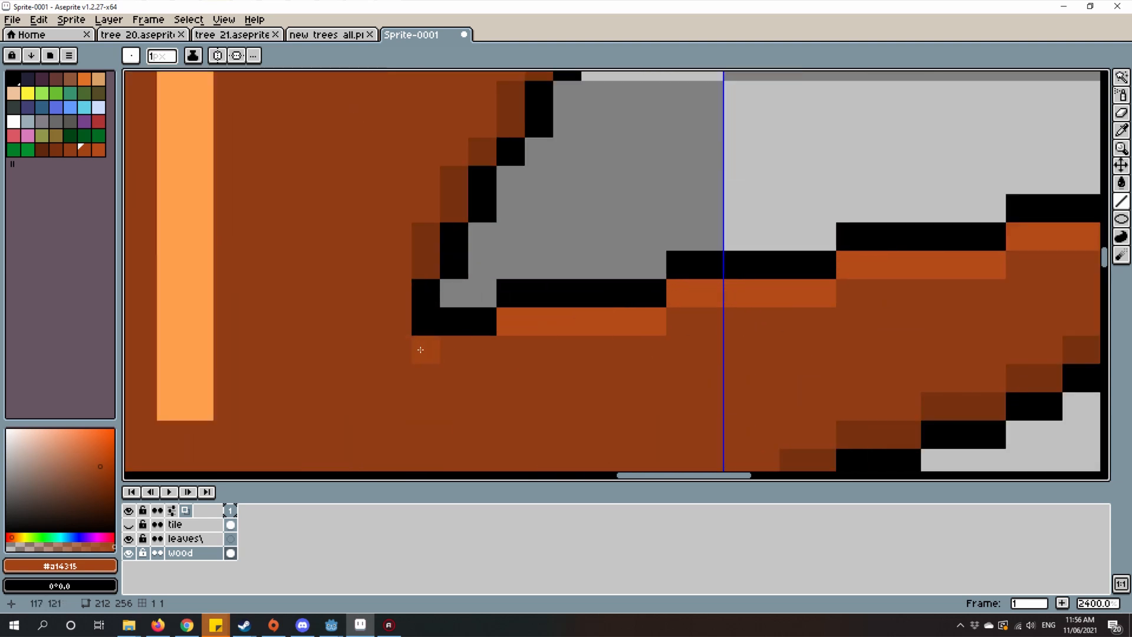
left_click_drag(490, 342, 677, 335)
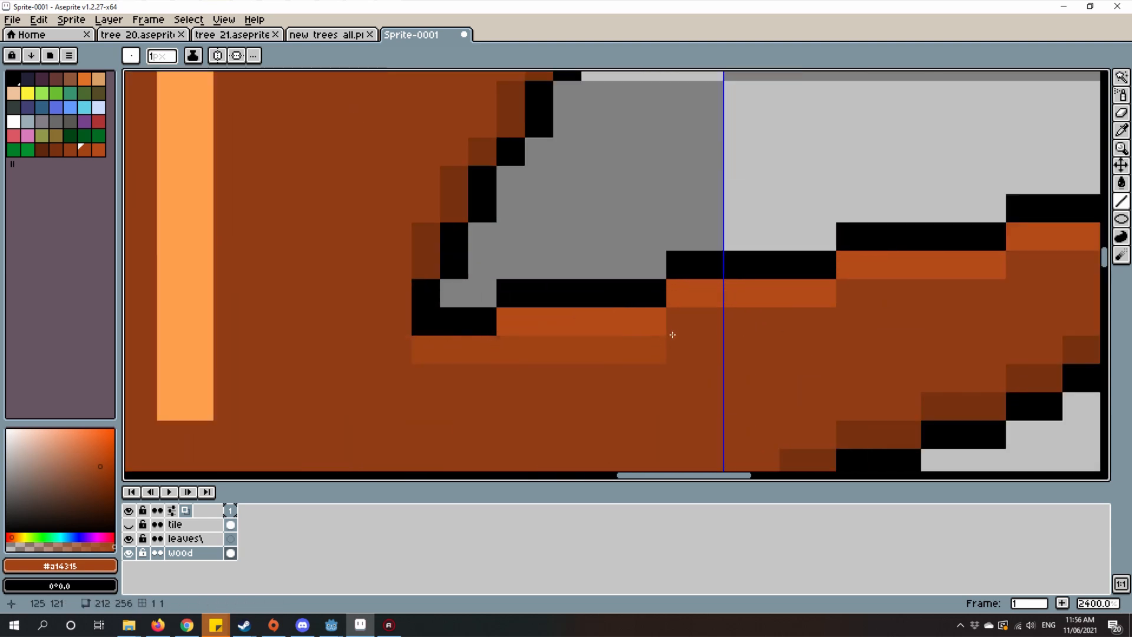
left_click_drag(754, 315, 491, 355)
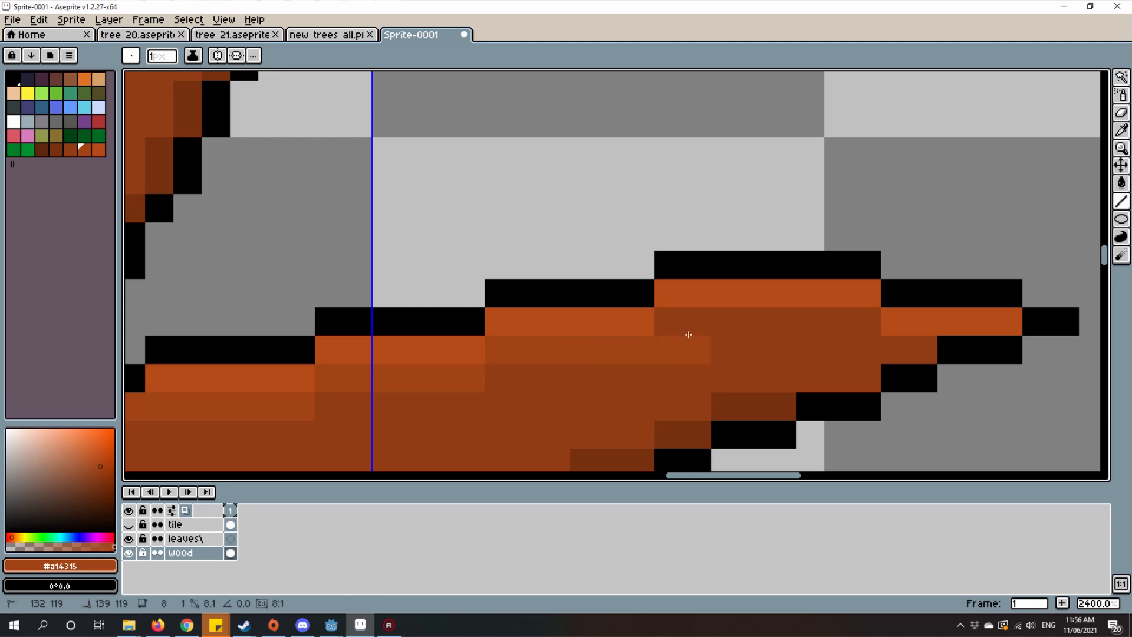
left_click_drag(643, 342, 642, 342)
left_click_drag(668, 321, 850, 318)
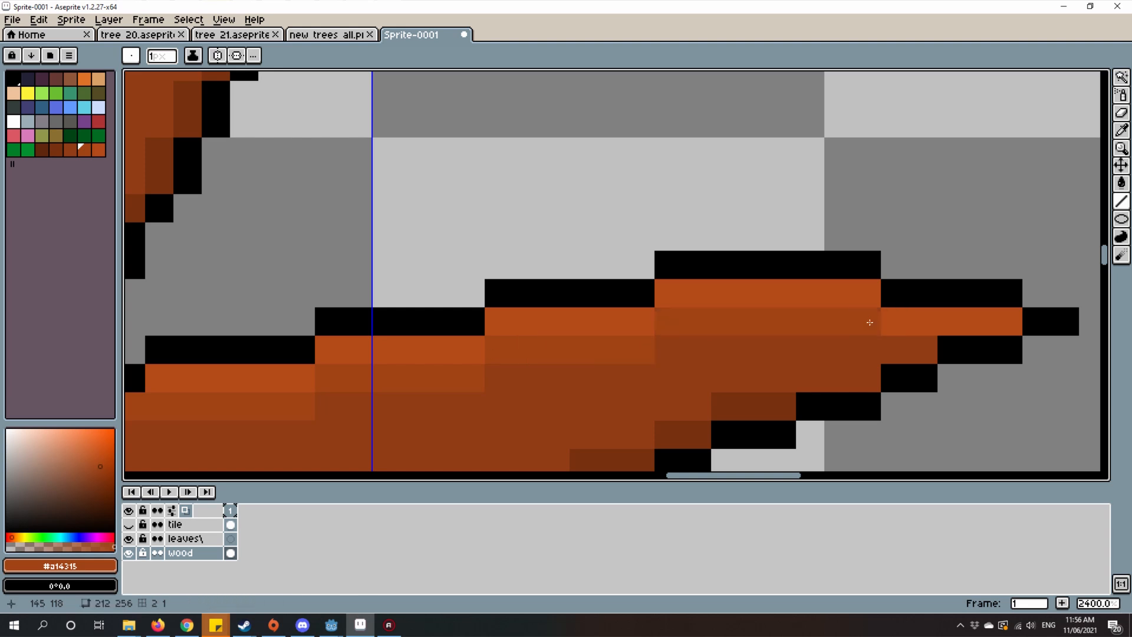
scroll(925, 352, "down", 8)
Step: Start the #a14315 second highlight inside the bright pixels along the upper-left branch's right edge, beginning near its tip
scroll(712, 220, "up", 3)
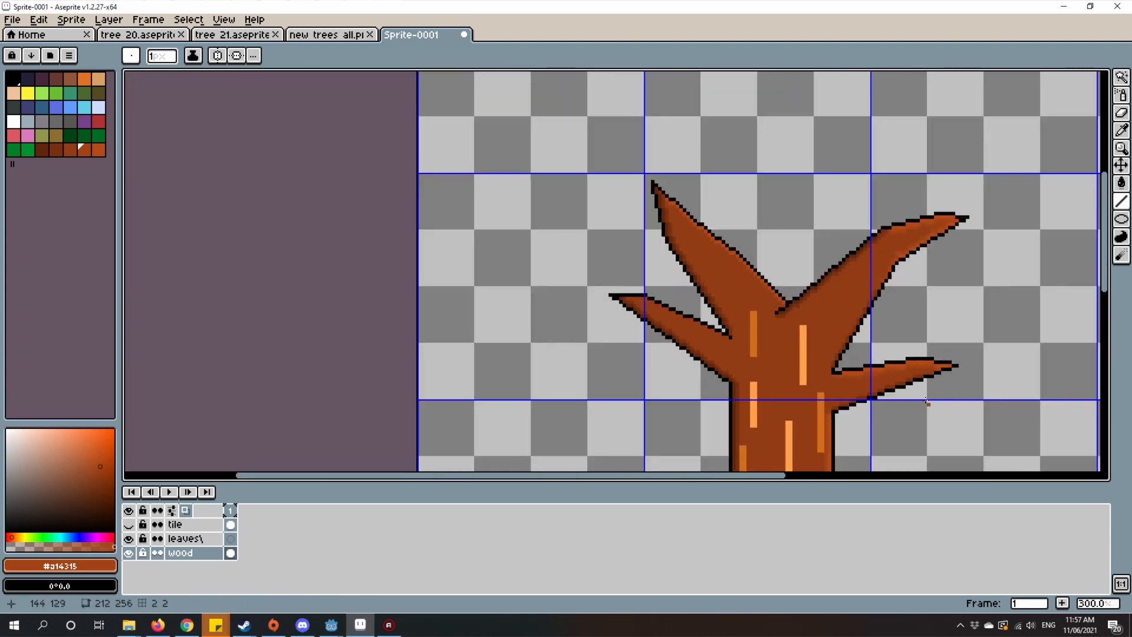
scroll(546, 201, "up", 6)
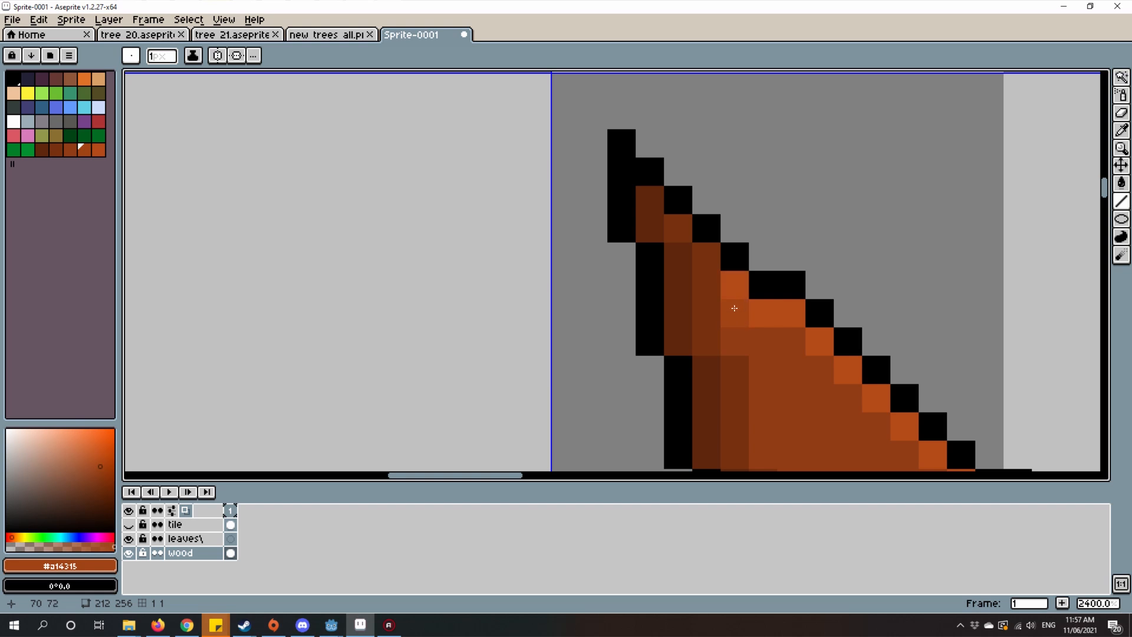
mouse_move(734, 308)
left_mouse_down()
mouse_move(564, 266)
mouse_move(607, 300)
mouse_move(581, 248)
left_mouse_up()
left_click(555, 267)
left_click(593, 271)
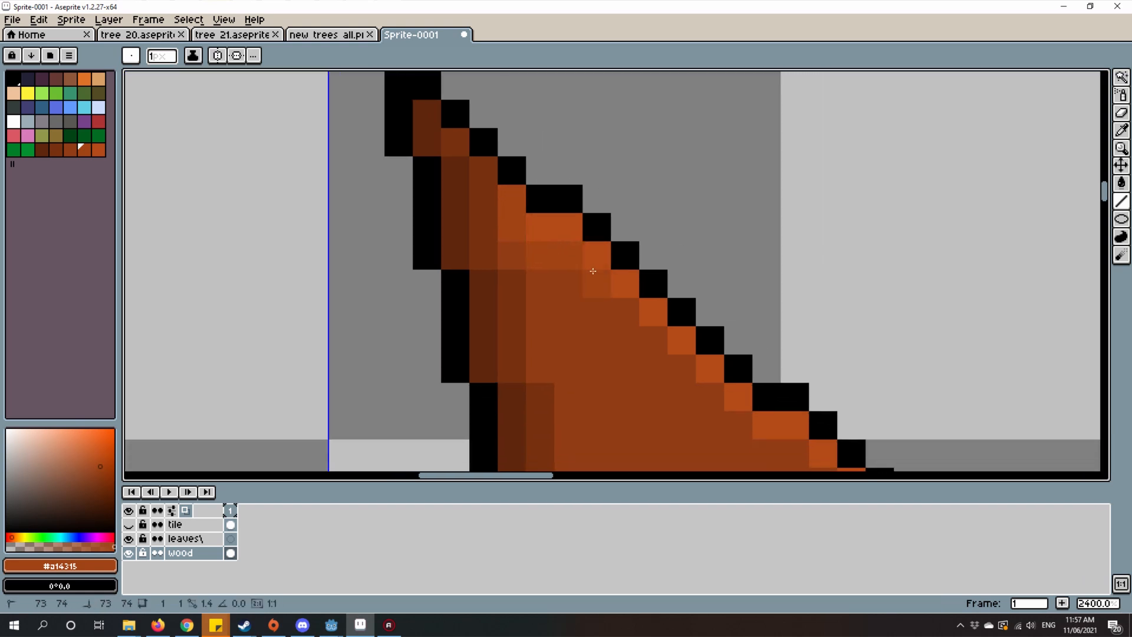
left_click_drag(731, 424, 548, 229)
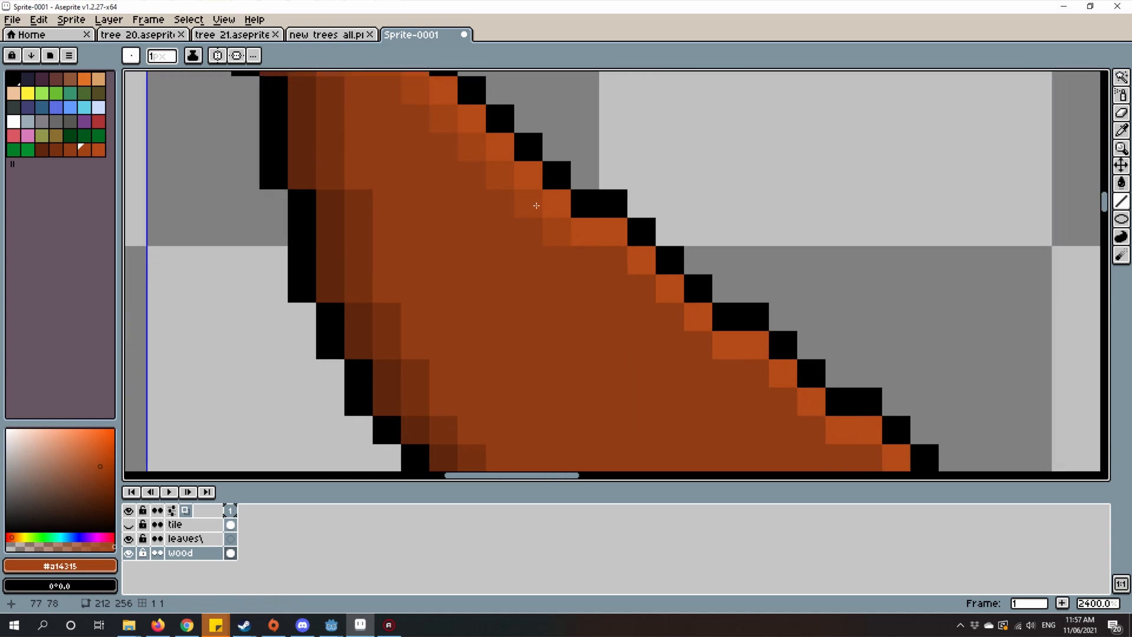
Step: Carry the #a14315 stepped strip down the middle part of the upper-left branch's right edge, following the bright highlight
left_click(685, 340)
left_click_drag(685, 341, 528, 272)
left_click(605, 309)
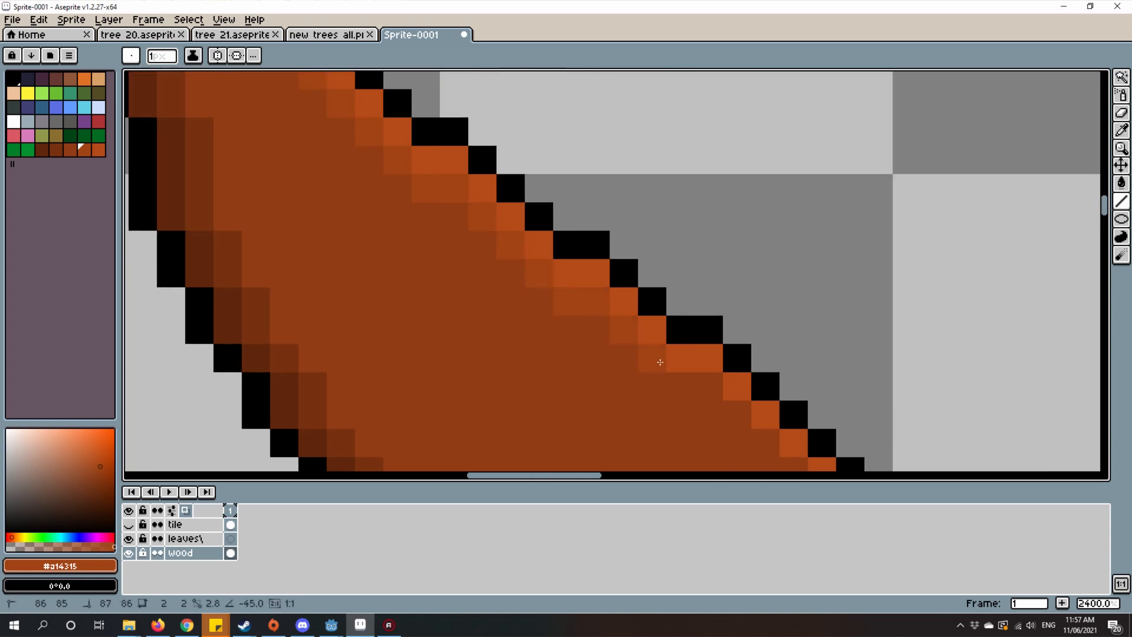
left_click_drag(660, 362, 556, 255)
left_click(569, 302)
left_click(564, 282)
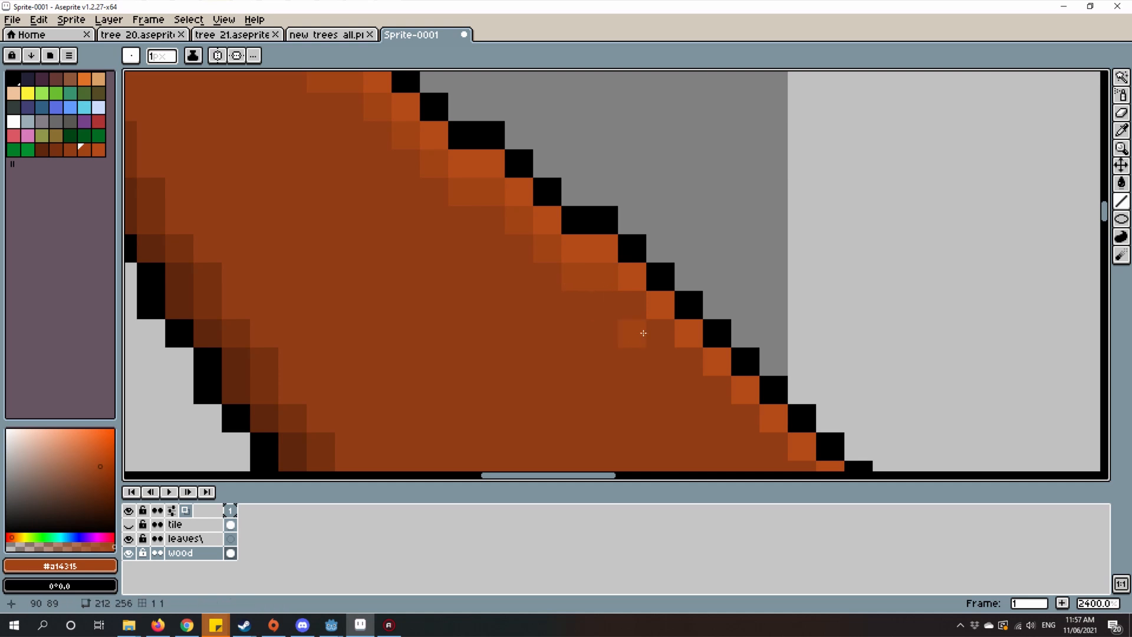
left_click_drag(630, 312, 731, 412)
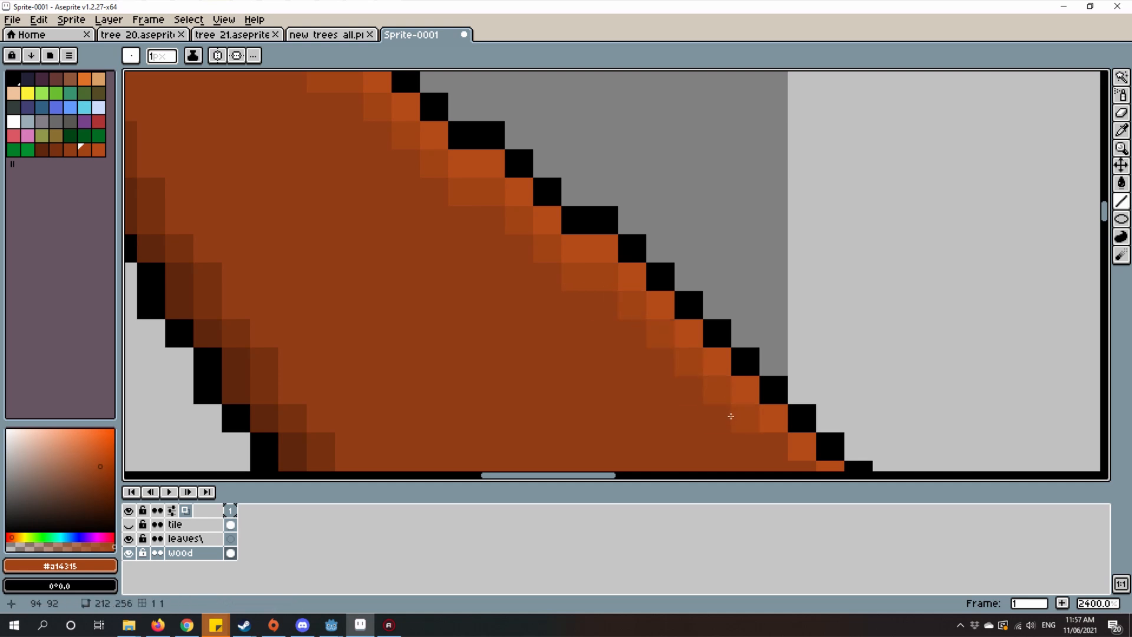
Step: Undo the last misplaced change and continue the upper-left branch's #a14315 strip down toward the fork with the right branch
scroll(731, 413, "down", 2)
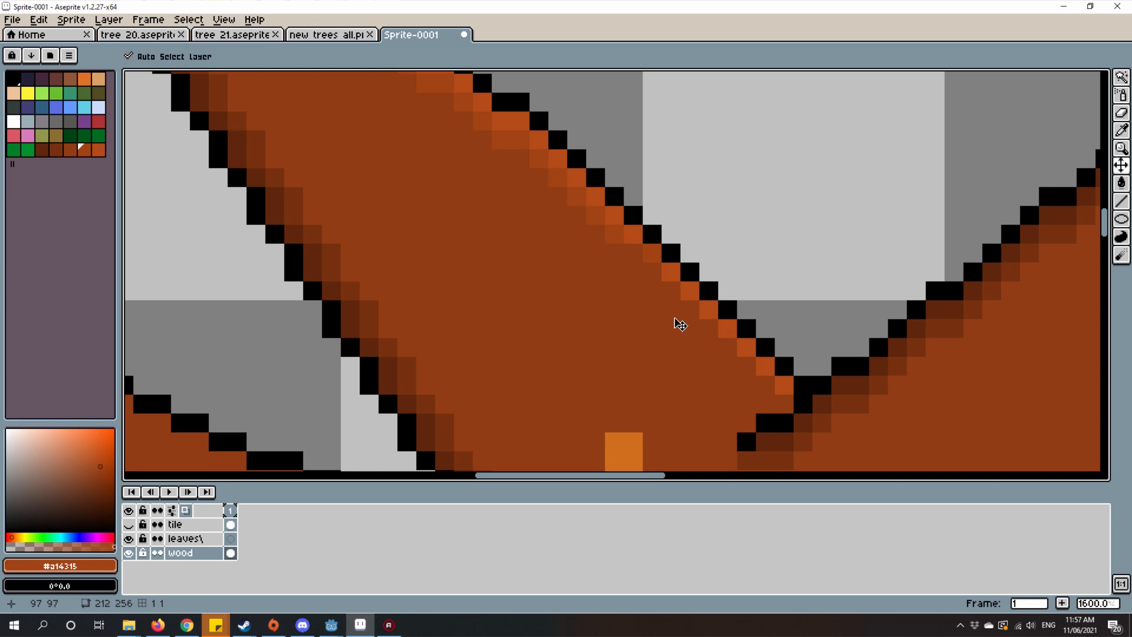
key("ctrl+z")
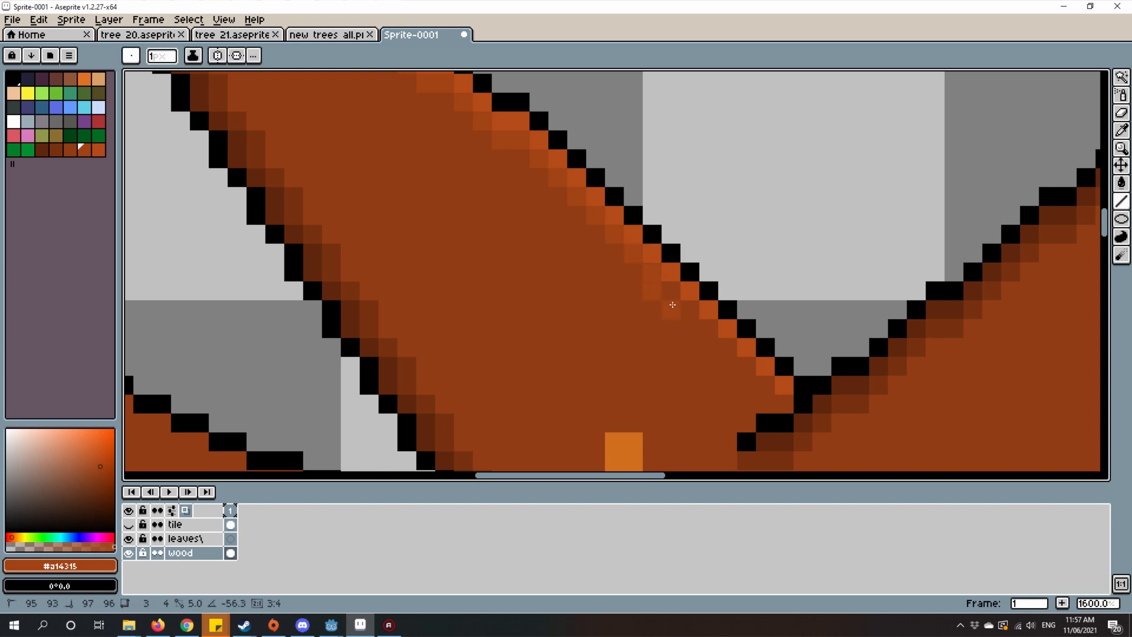
scroll(780, 399, "down", 5)
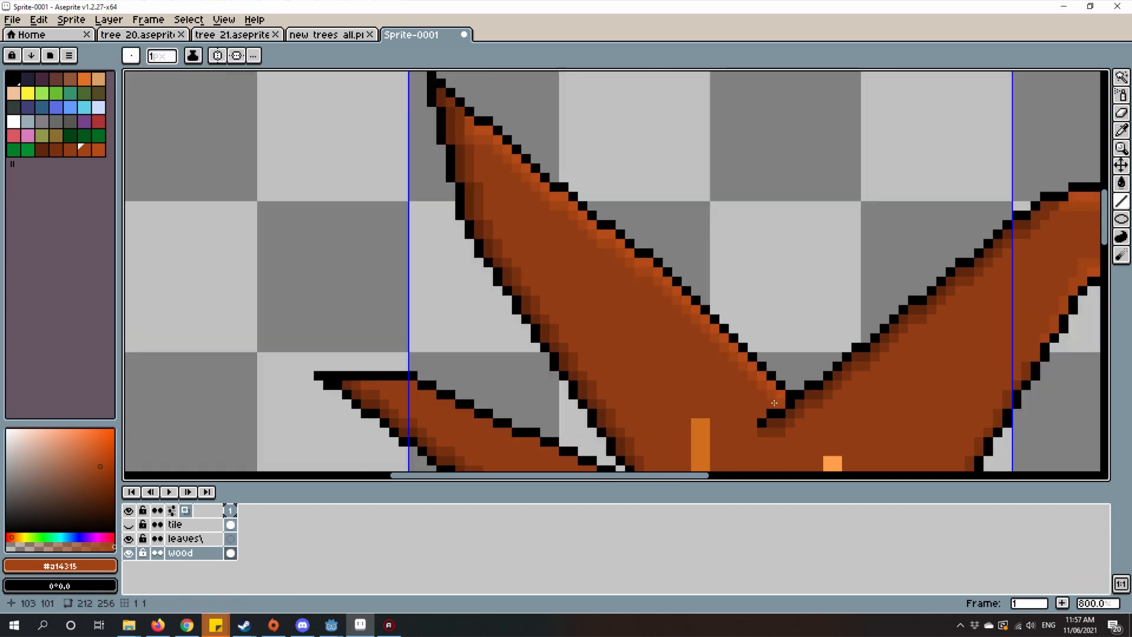
scroll(747, 385, "down", 3)
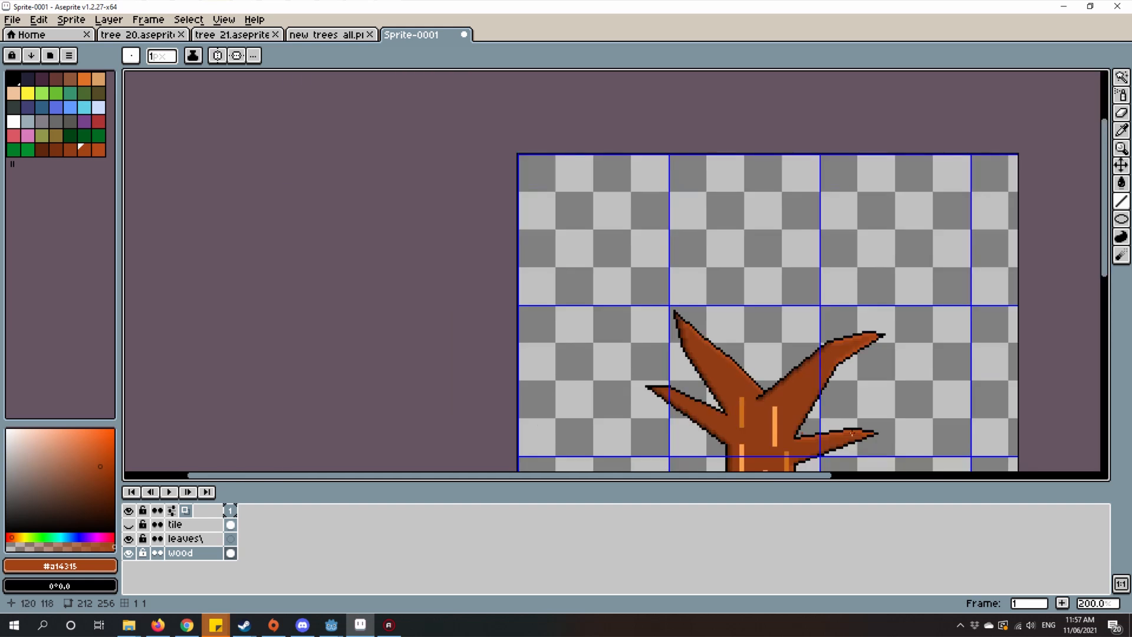
scroll(746, 385, "up", 3)
scroll(819, 229, "down", 2)
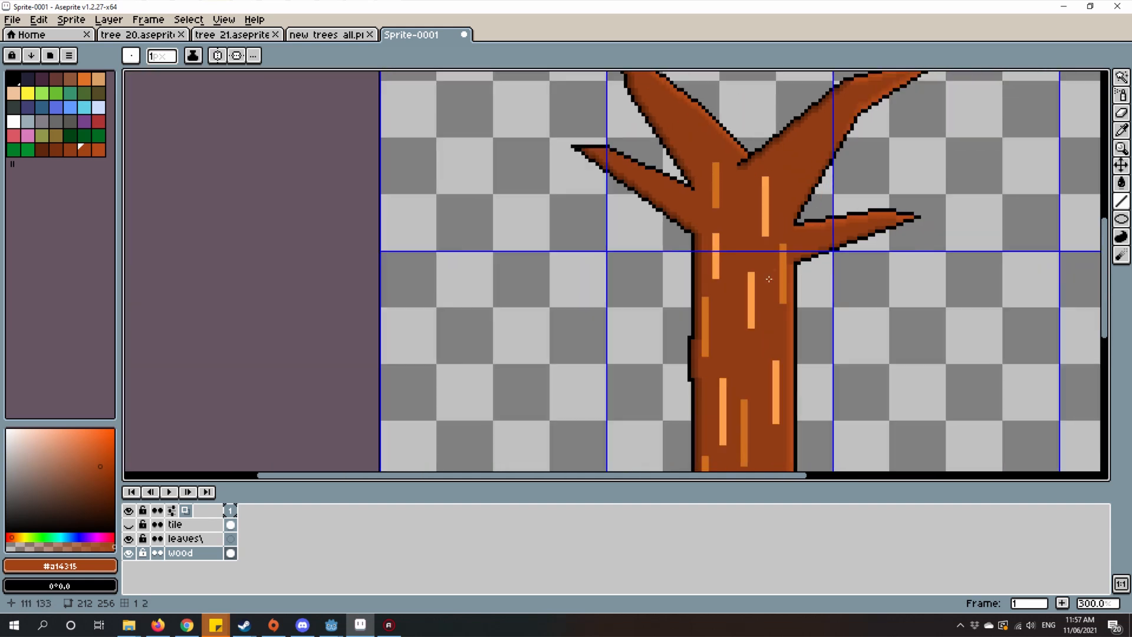
Step: Touch up the upper end of the trunk's right-edge highlight in #a14315, where it meets the underside of the lower-right branch
scroll(769, 279, "up", 8)
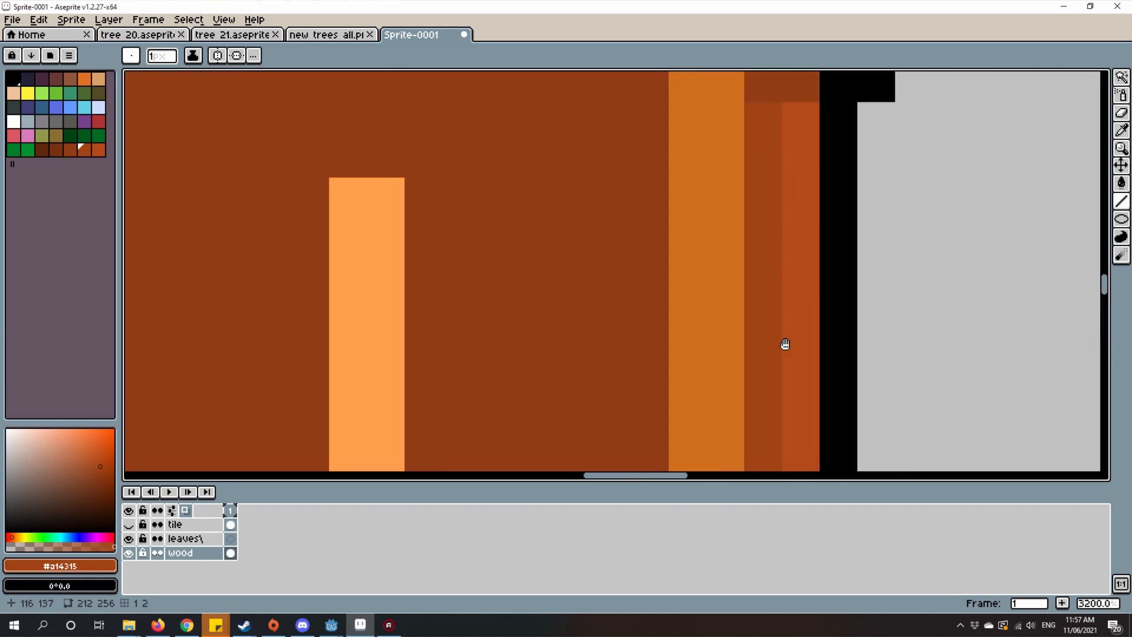
scroll(749, 274, "down", 2)
scroll(750, 275, "up", 2)
scroll(789, 289, "up", 1)
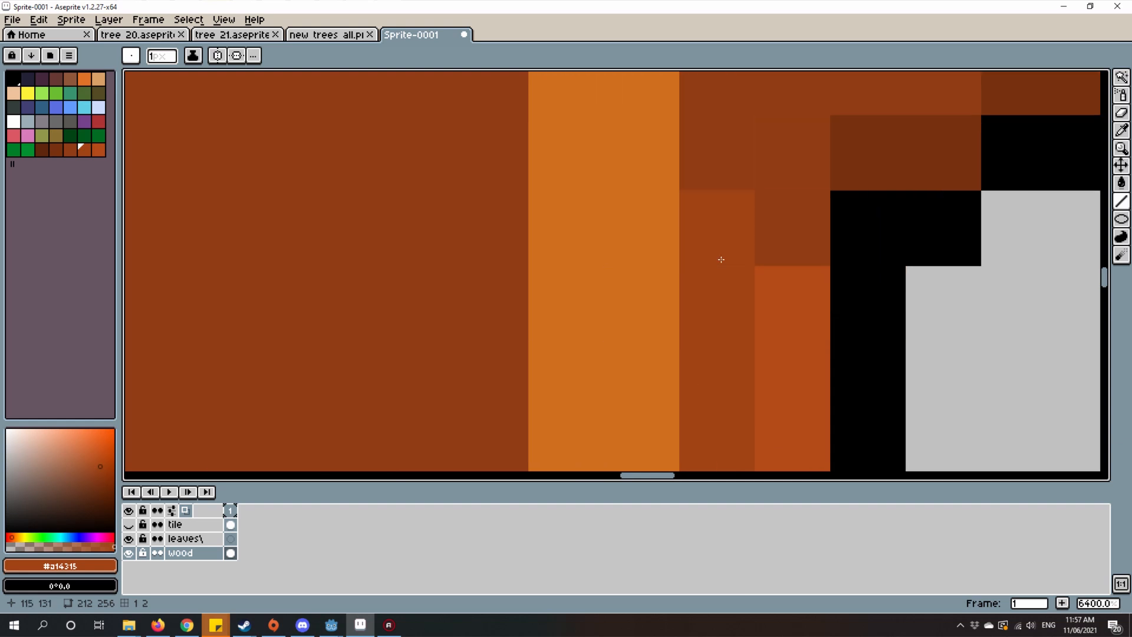
scroll(710, 261, "down", 7)
scroll(708, 260, "up", 4)
scroll(687, 294, "down", 5)
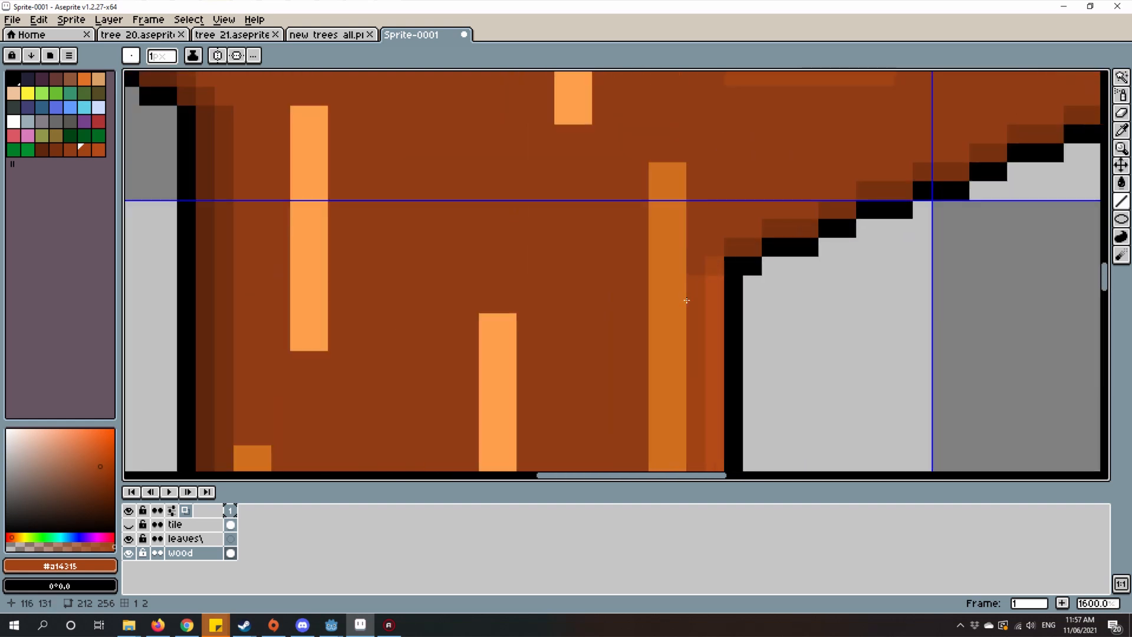
scroll(690, 288, "up", 6)
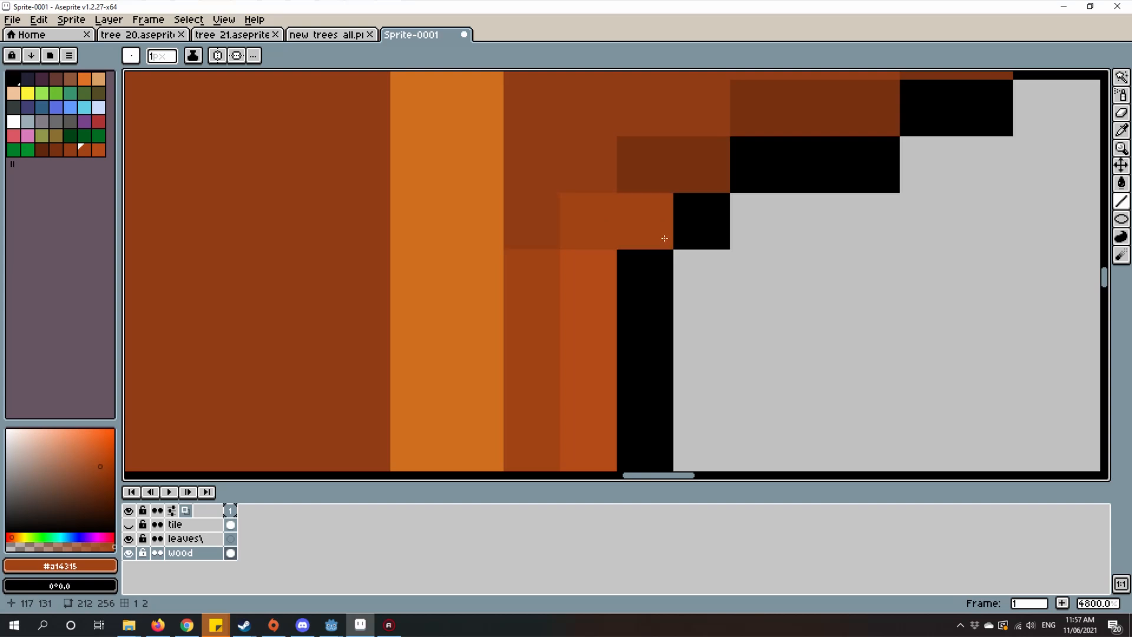
scroll(672, 289, "down", 5)
scroll(672, 289, "up", 5)
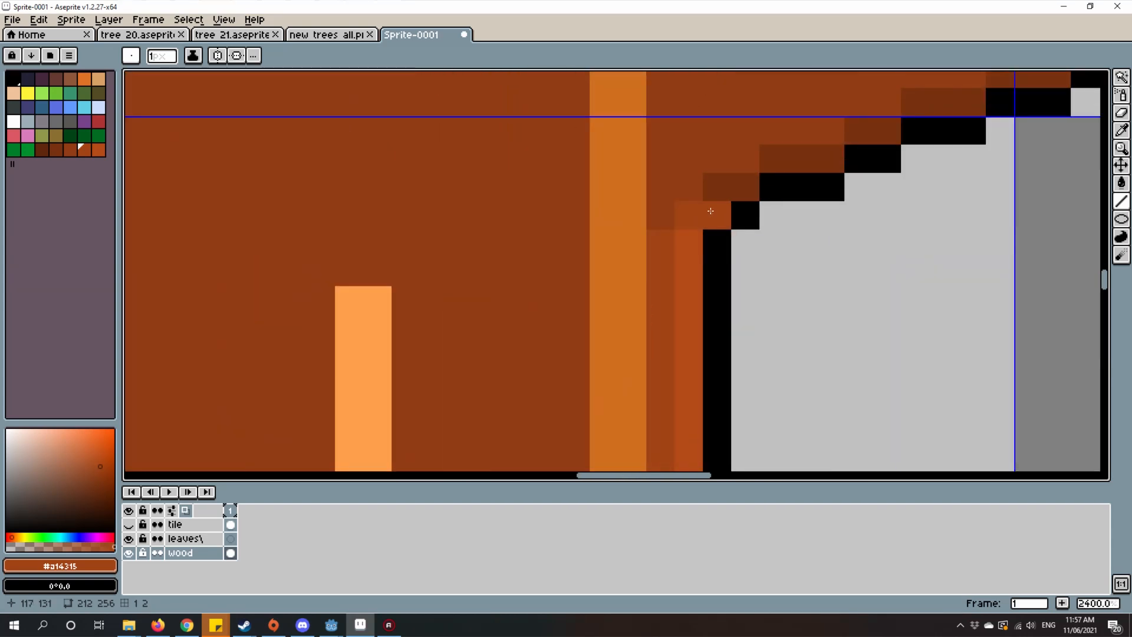
scroll(694, 217, "down", 7)
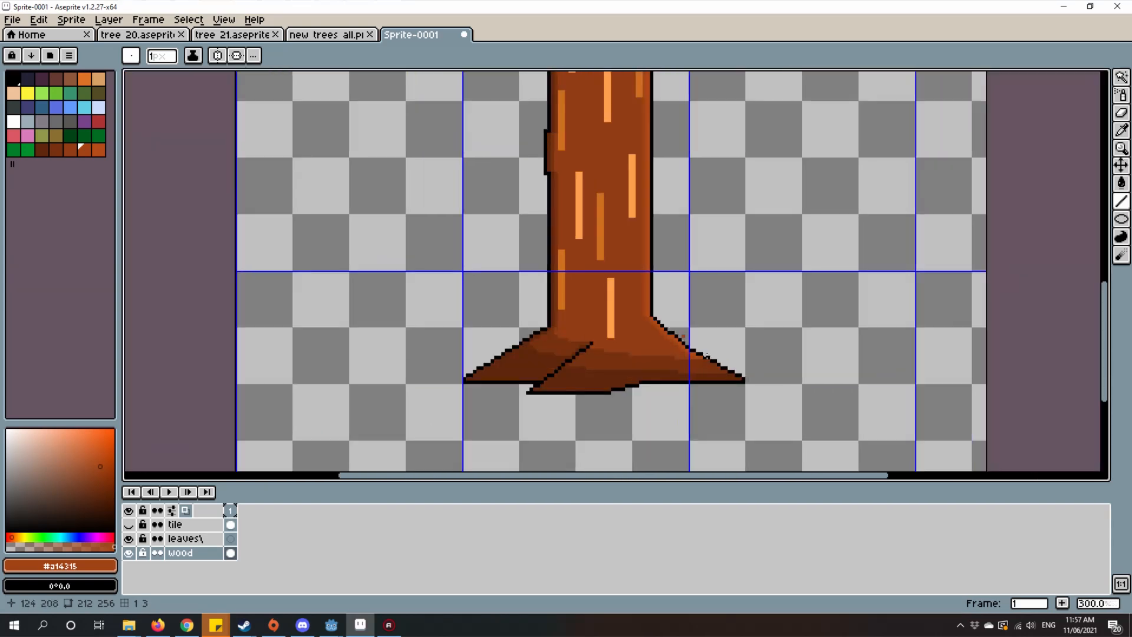
scroll(730, 381, "up", 3)
left_click_drag(446, 234, 592, 427)
scroll(648, 211, "down", 3)
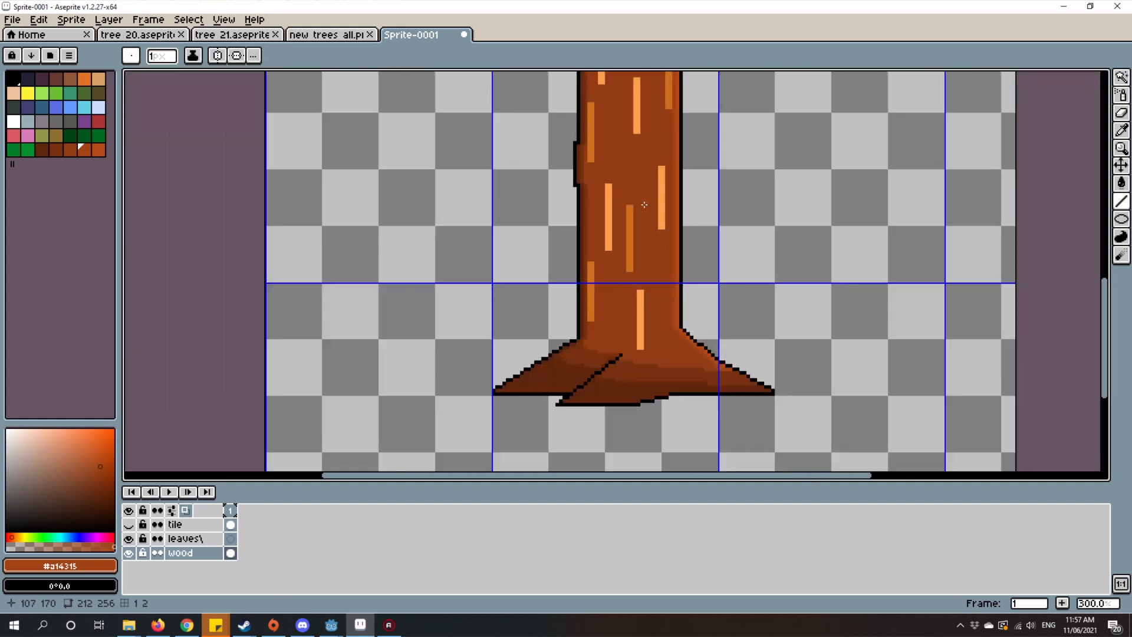
left_click_drag(663, 178, 647, 316)
scroll(641, 298, "down", 2)
key("ctrl+s")
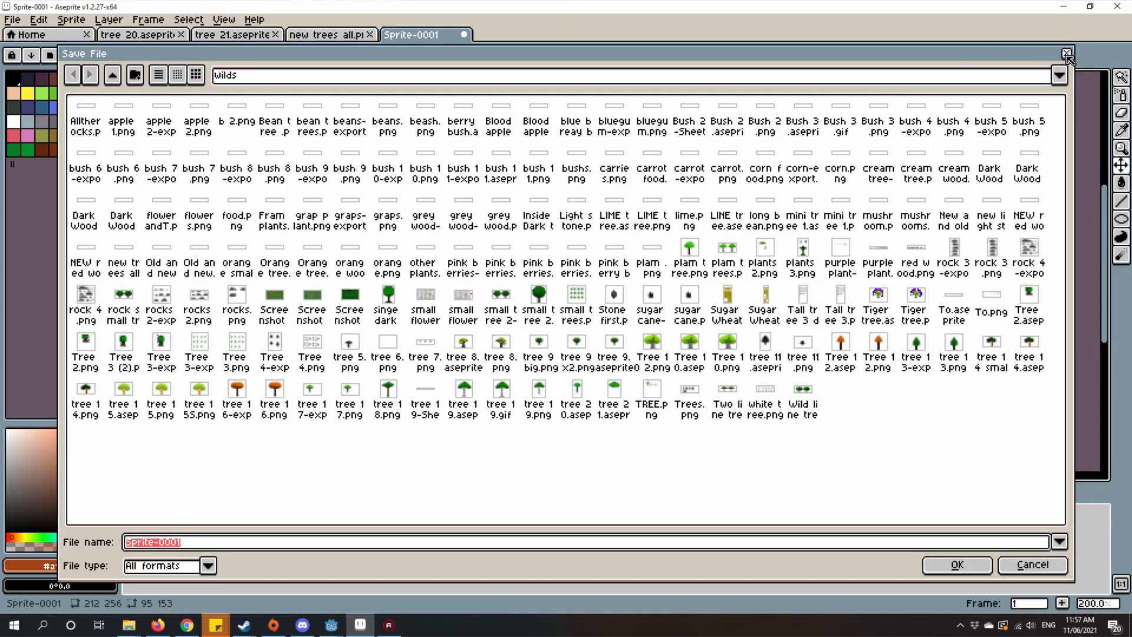
key("Escape")
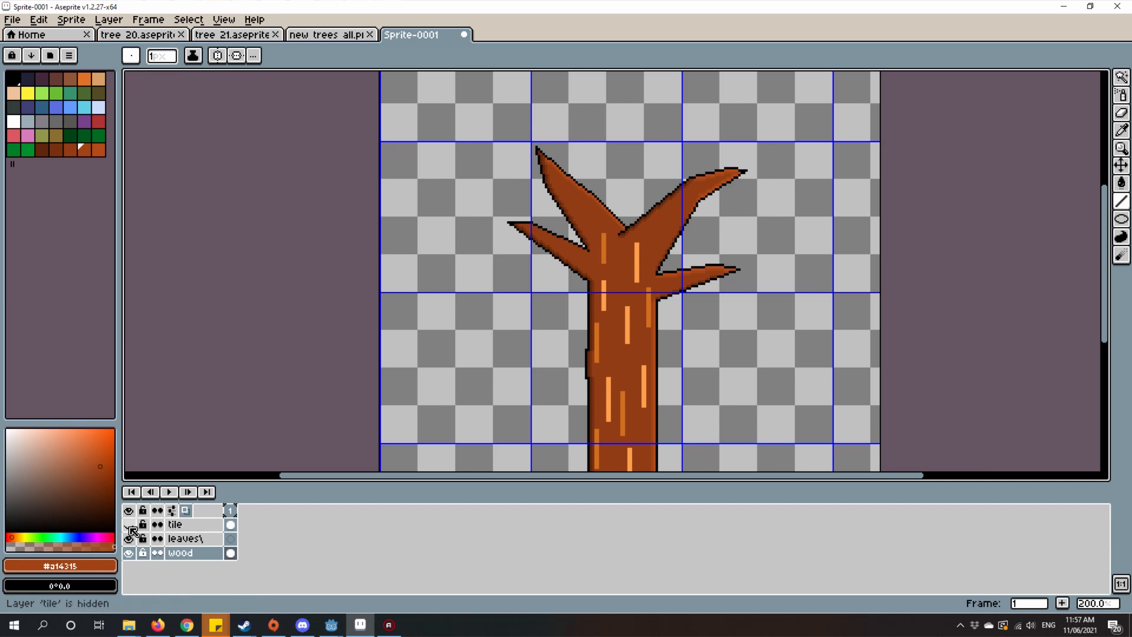
Step: Show the tile layer so the leaf crown covers the branches and the upper trunk
left_click(129, 539)
scroll(566, 252, "up", 4)
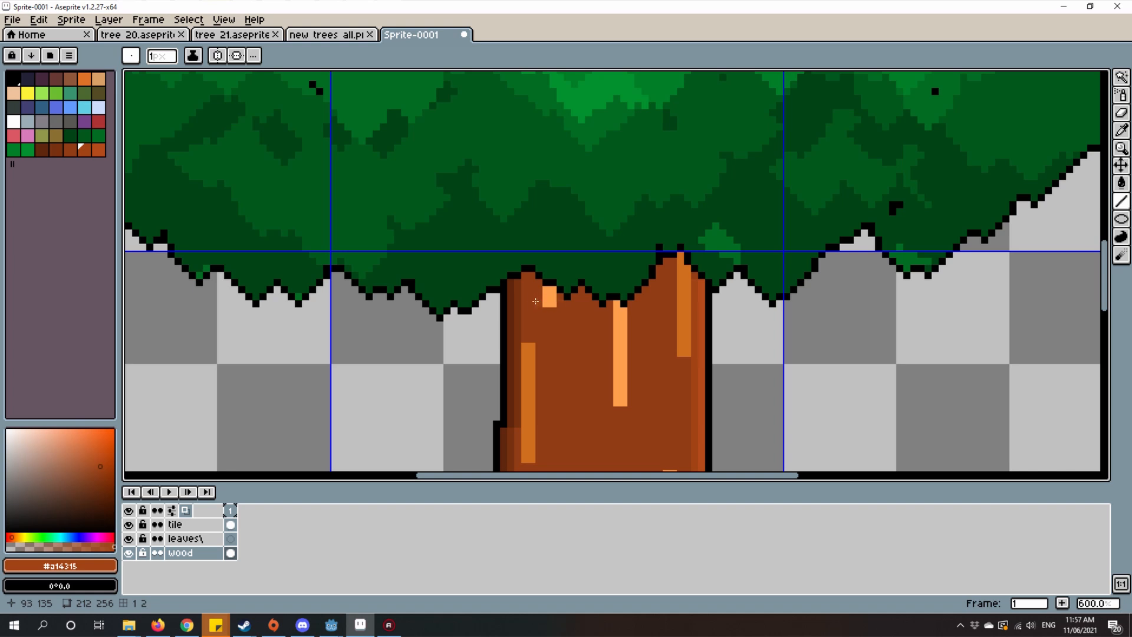
scroll(529, 297, "up", 4)
left_click_drag(526, 246, 580, 275)
scroll(595, 262, "down", 5)
scroll(584, 268, "up", 5)
scroll(580, 276, "down", 3)
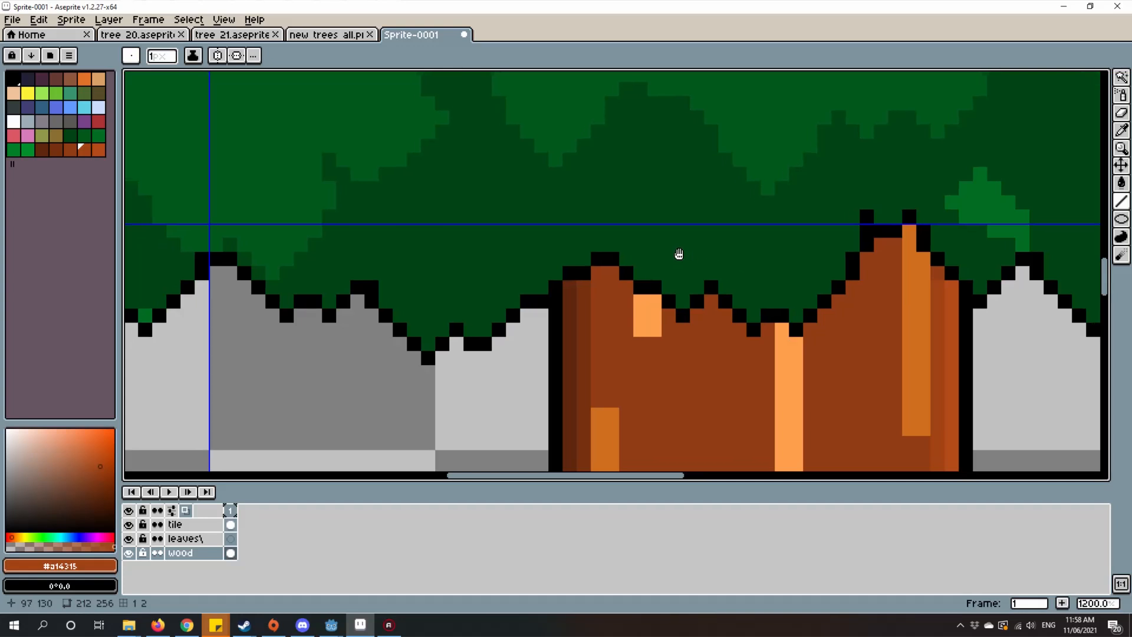
Step: Sample #77310f from the trunk's left shading and draw shadow pixels directly under the crown's outline, starting at the trunk's left side
key("i")
scroll(583, 264, "up", 3)
left_click(583, 264)
key("b")
left_click_drag(609, 236, 651, 260)
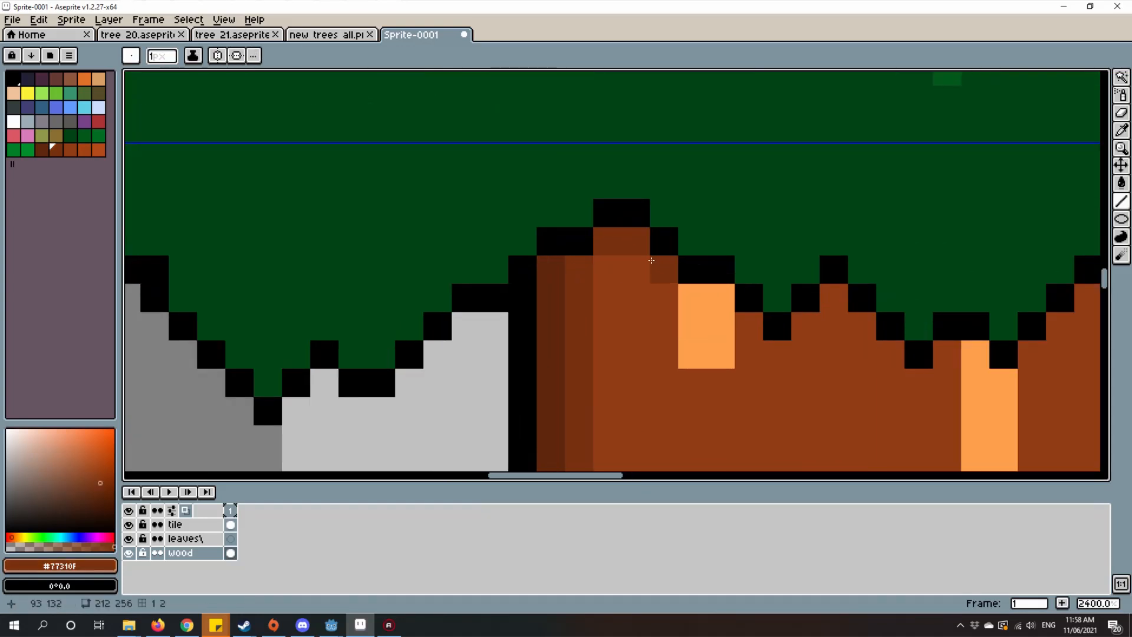
scroll(668, 258, "up", 1)
left_click(678, 301)
left_click(754, 301)
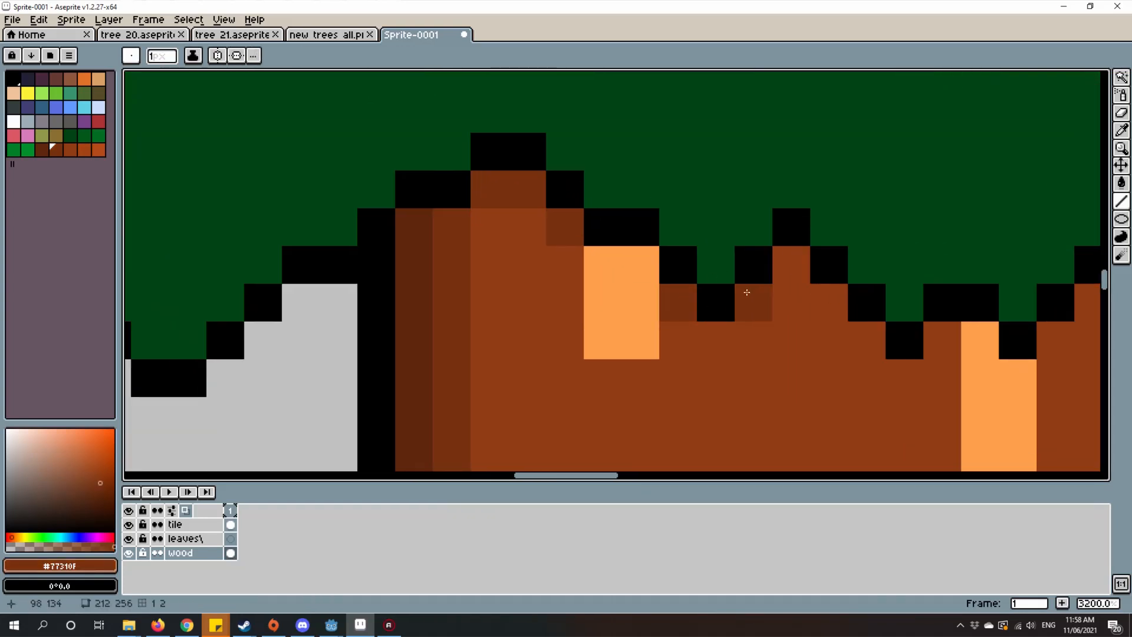
Step: Continue the #77310f shadow along the crown's jagged lower outline across the middle of the trunk, skipping the bright streak
left_click(788, 268)
left_click(705, 342)
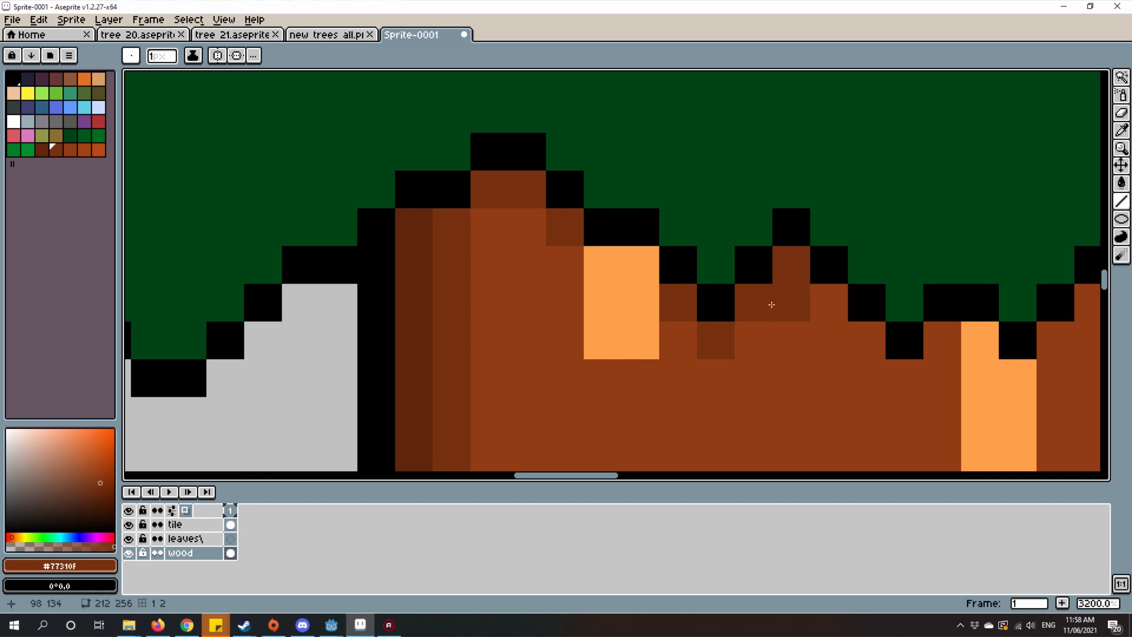
left_click_drag(817, 312, 615, 260)
left_click(665, 287)
left_click(698, 313)
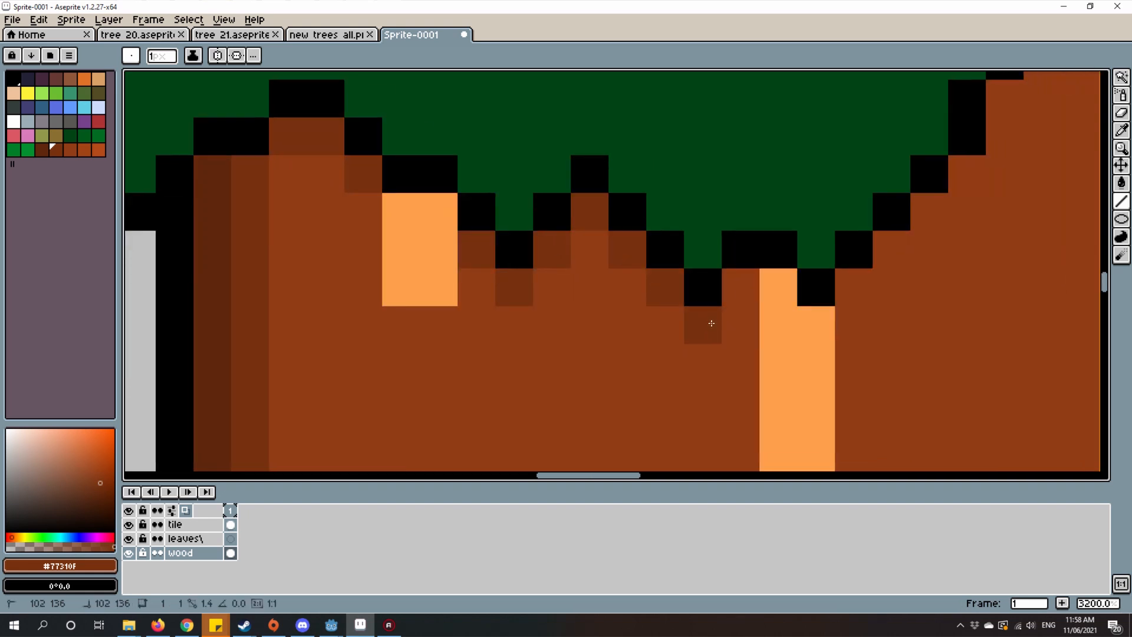
left_click(744, 282)
left_click_drag(748, 277, 537, 249)
left_click(648, 258)
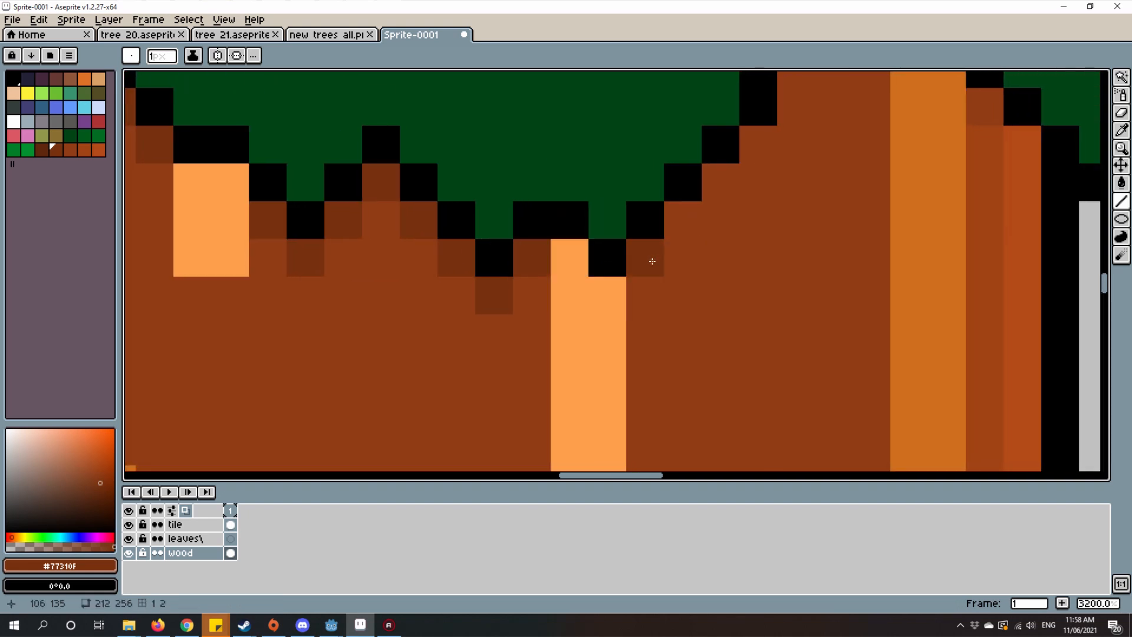
Step: Extend the #77310f shadow pixels diagonally up the slope of the leaf outline toward the peak on the trunk's right side
left_click_drag(824, 188, 763, 251)
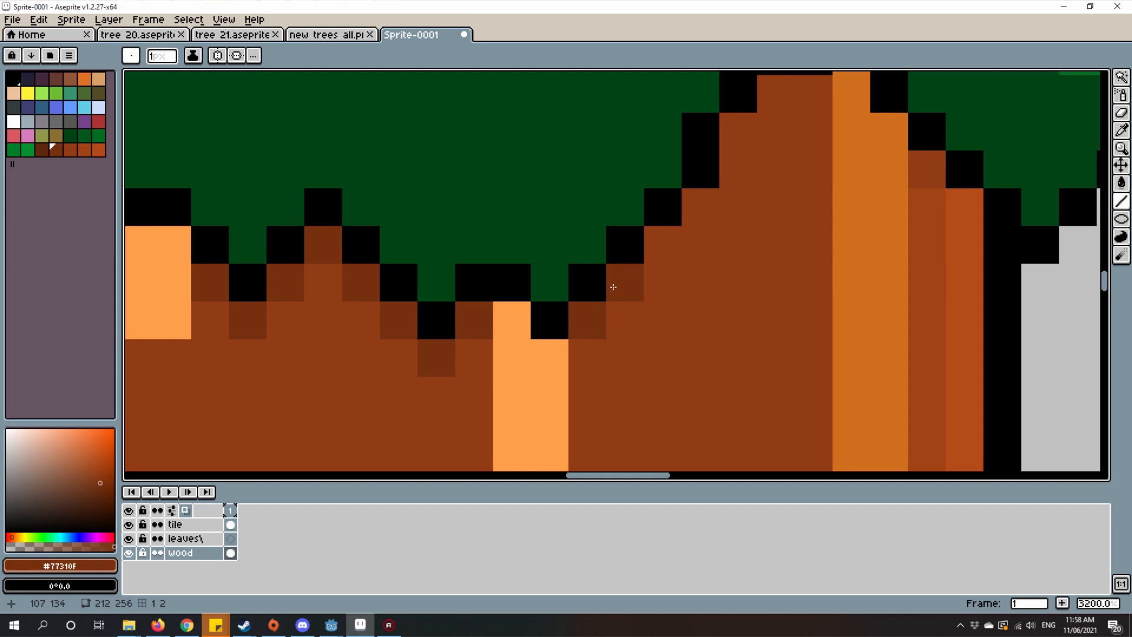
scroll(663, 294, "down", 6)
scroll(663, 294, "up", 3)
left_click_drag(430, 311, 569, 313)
scroll(642, 313, "up", 4)
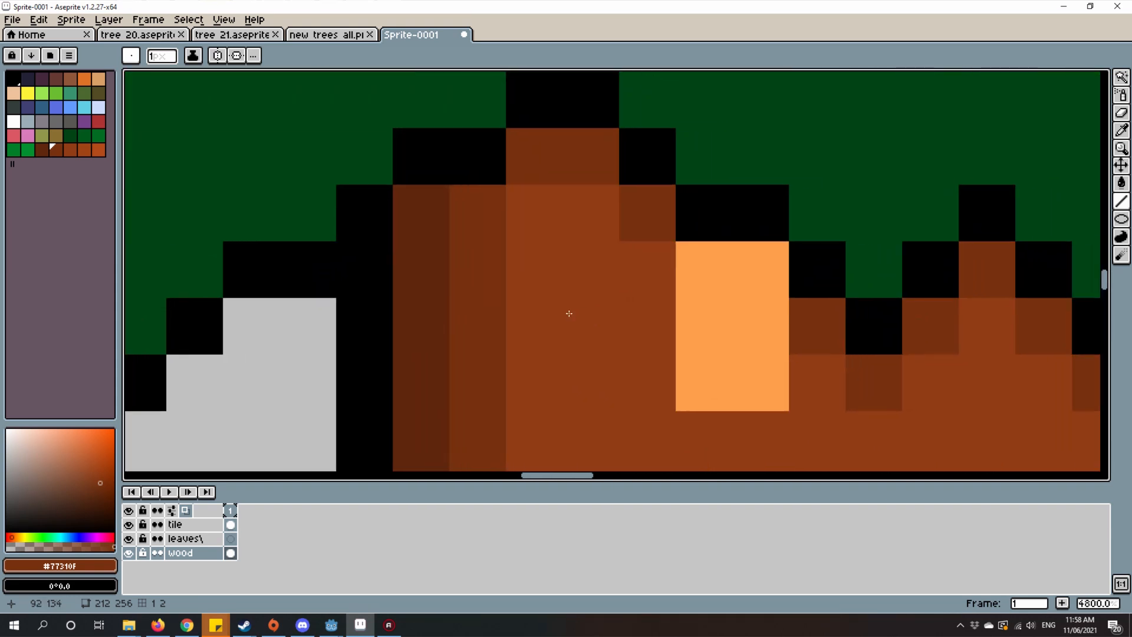
scroll(569, 313, "down", 4)
scroll(559, 348, "up", 1)
left_click_drag(736, 305, 720, 344)
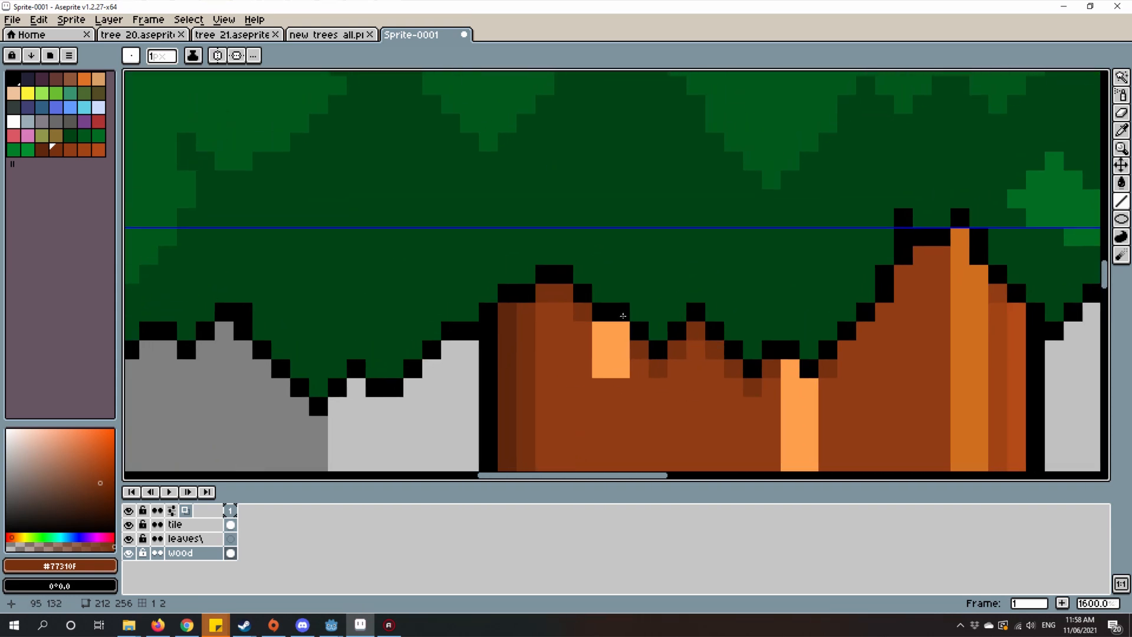
scroll(877, 345, "up", 2)
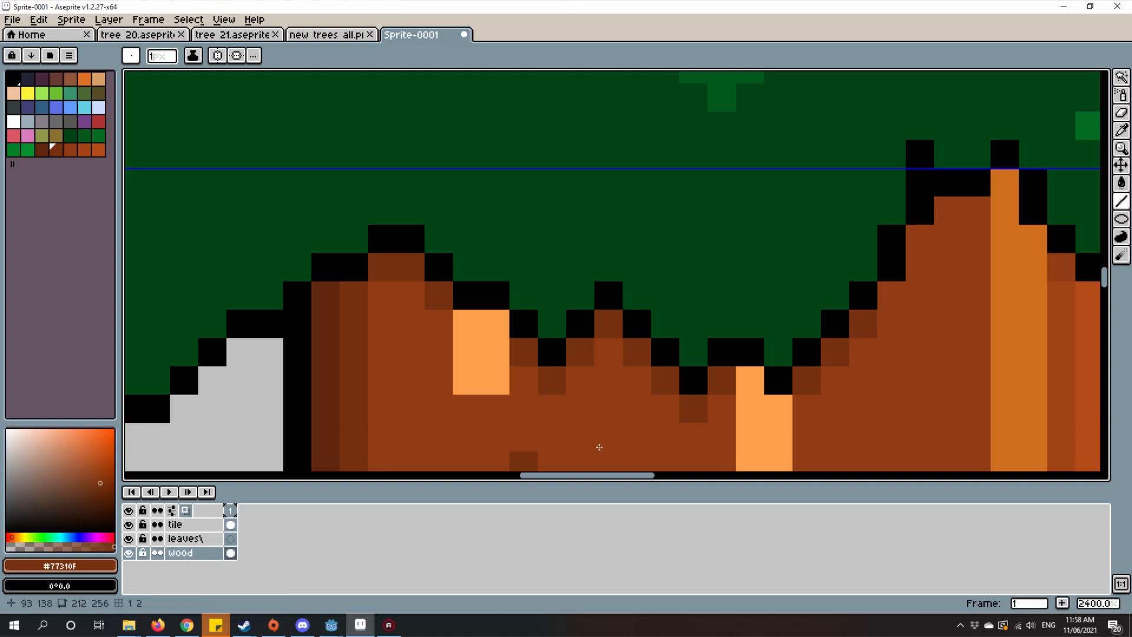
left_click(892, 289)
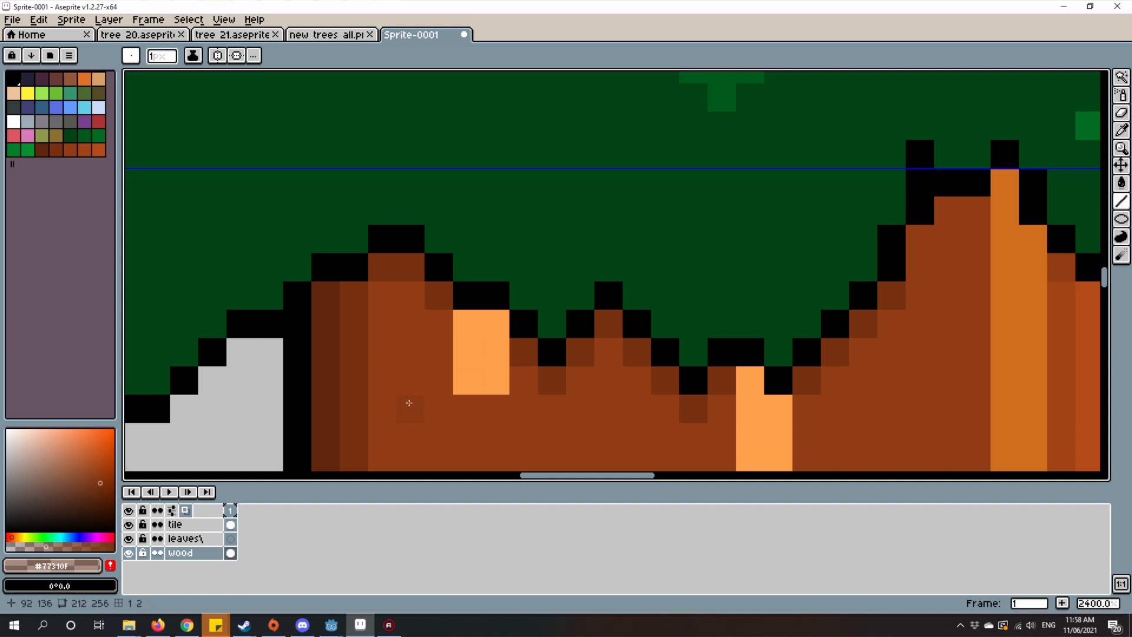
Step: Finish the #77310f leaf shadow along the steep side and across the flat top of the right peak, up to the orange streak
scroll(481, 395, "up", 5)
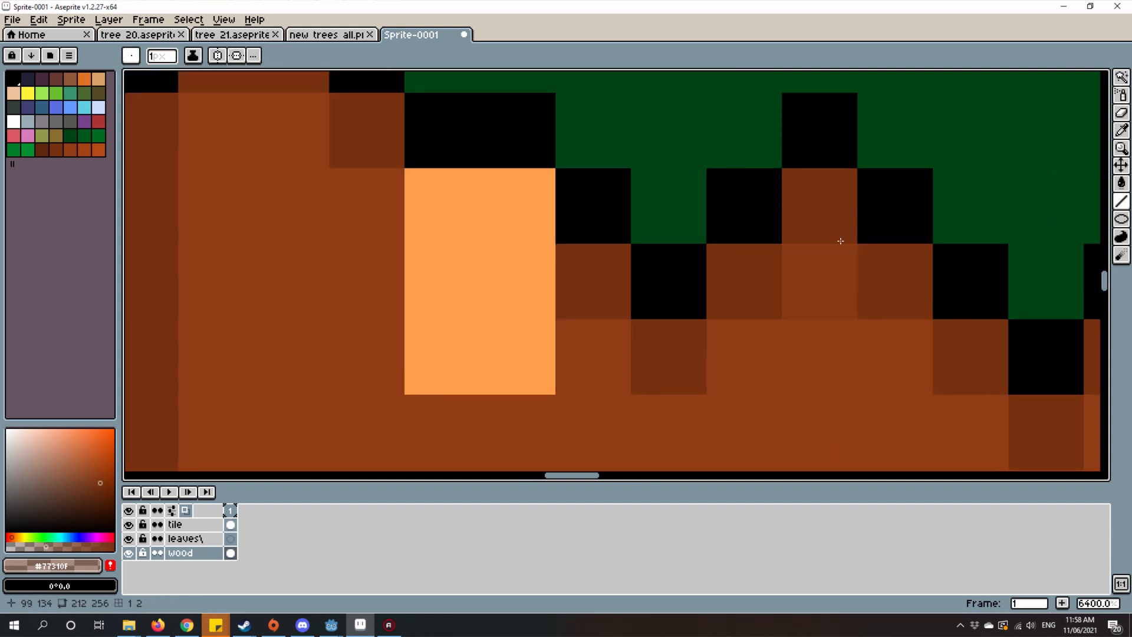
scroll(462, 348, "down", 4)
scroll(562, 357, "up", 2)
left_click_drag(562, 358, 554, 379)
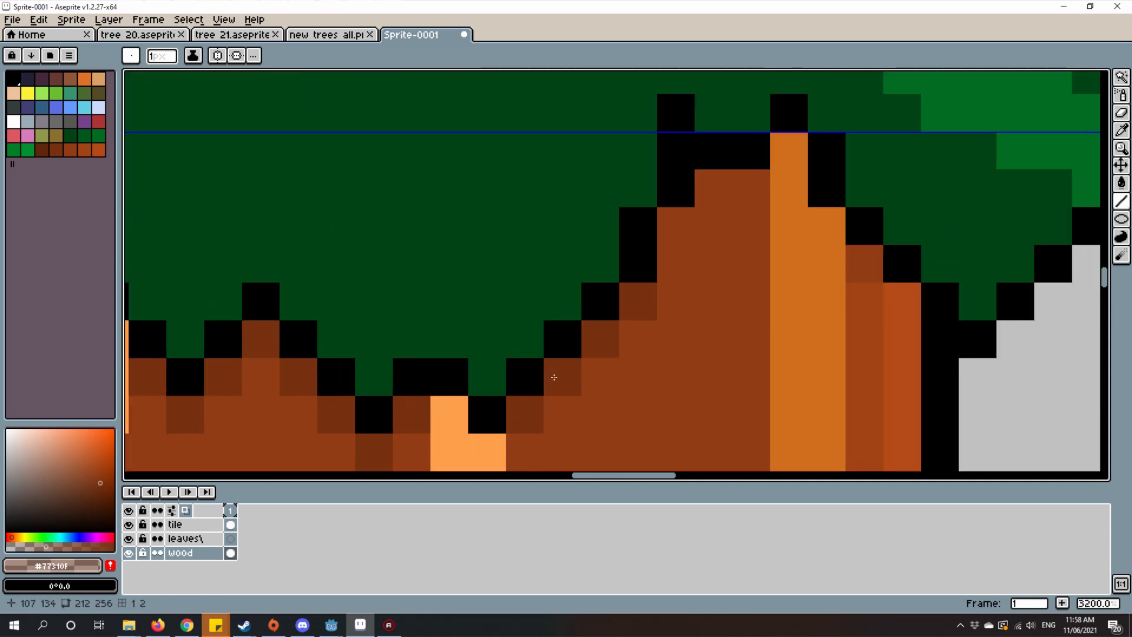
left_click(648, 296, "alt")
mouse_move(648, 296)
left_mouse_down()
mouse_move(611, 334)
mouse_move(645, 270)
left_mouse_up()
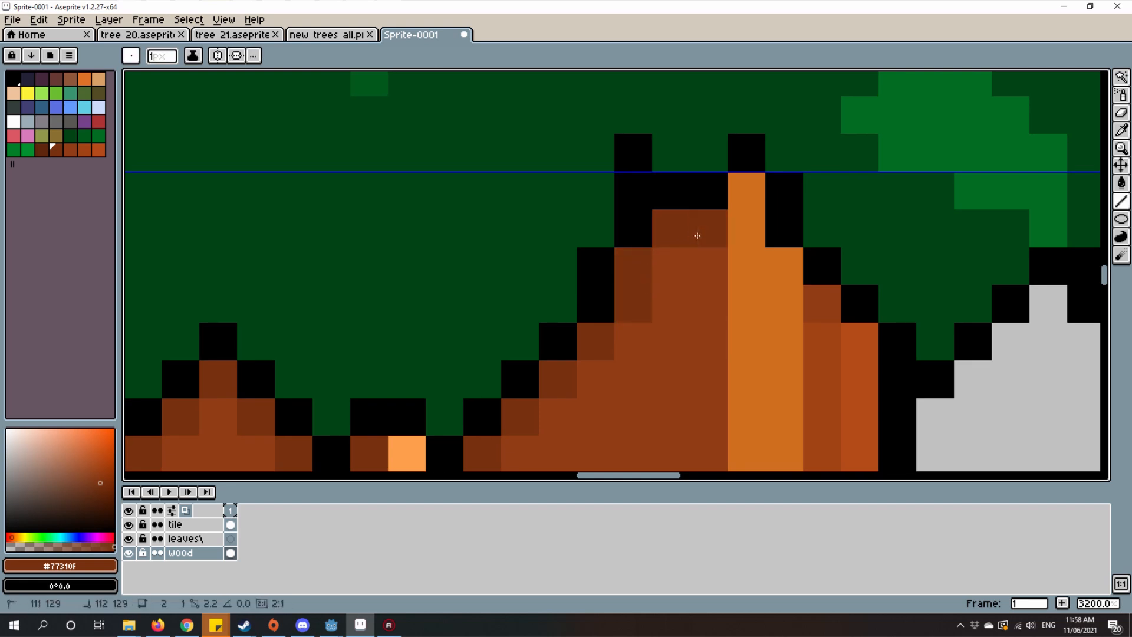
Step: Examine the whole tree and the shadow where the leaf crown meets the trunk
scroll(695, 235, "down", 3)
scroll(730, 298, "up", 3)
scroll(727, 249, "down", 4)
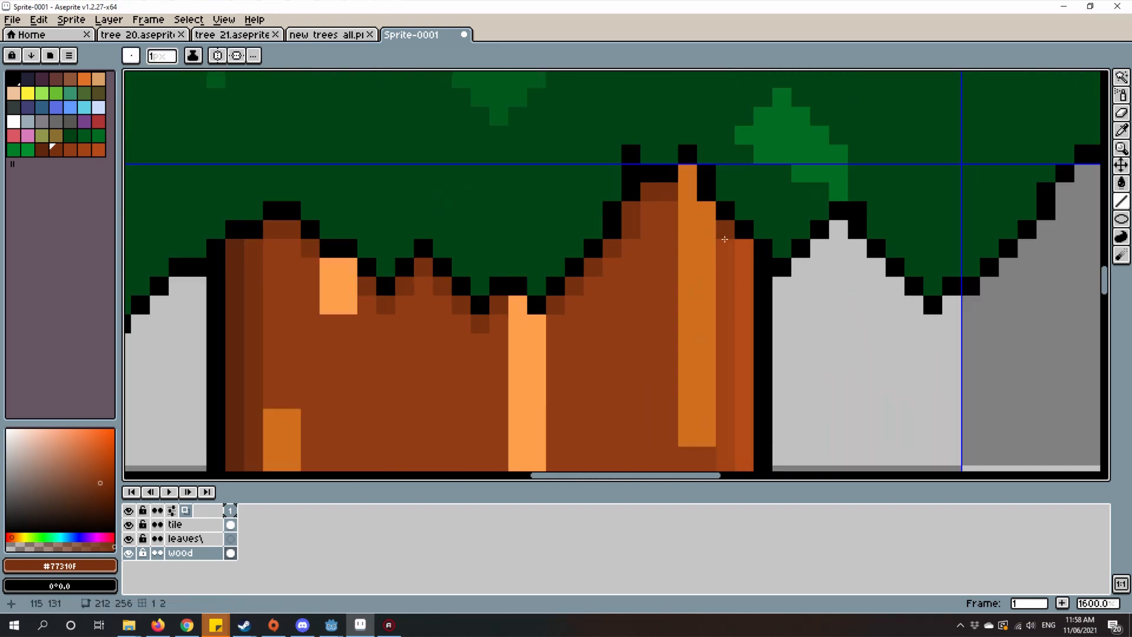
scroll(727, 236, "up", 2)
scroll(725, 233, "down", 3)
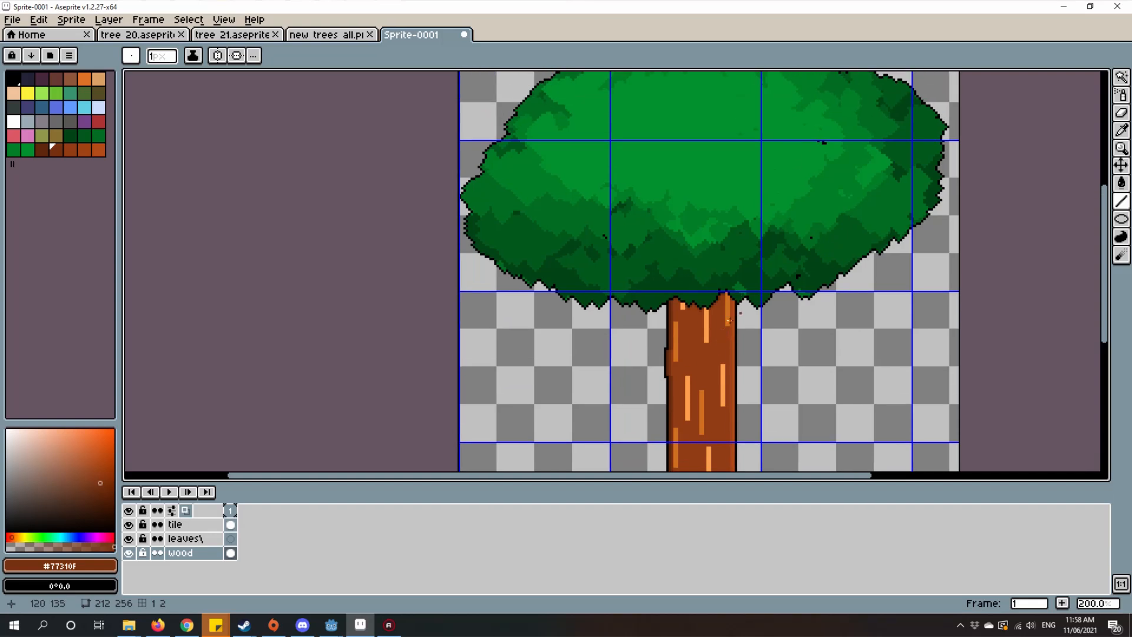
scroll(741, 207, "up", 3)
scroll(736, 208, "down", 6)
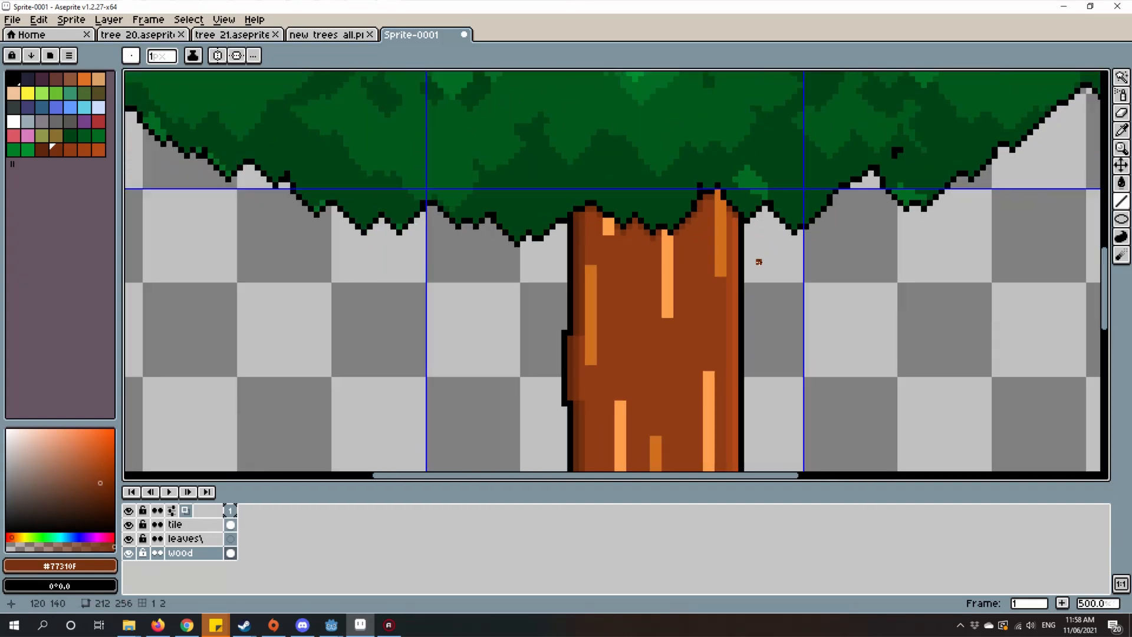
scroll(711, 312, "down", 4)
scroll(688, 313, "up", 4)
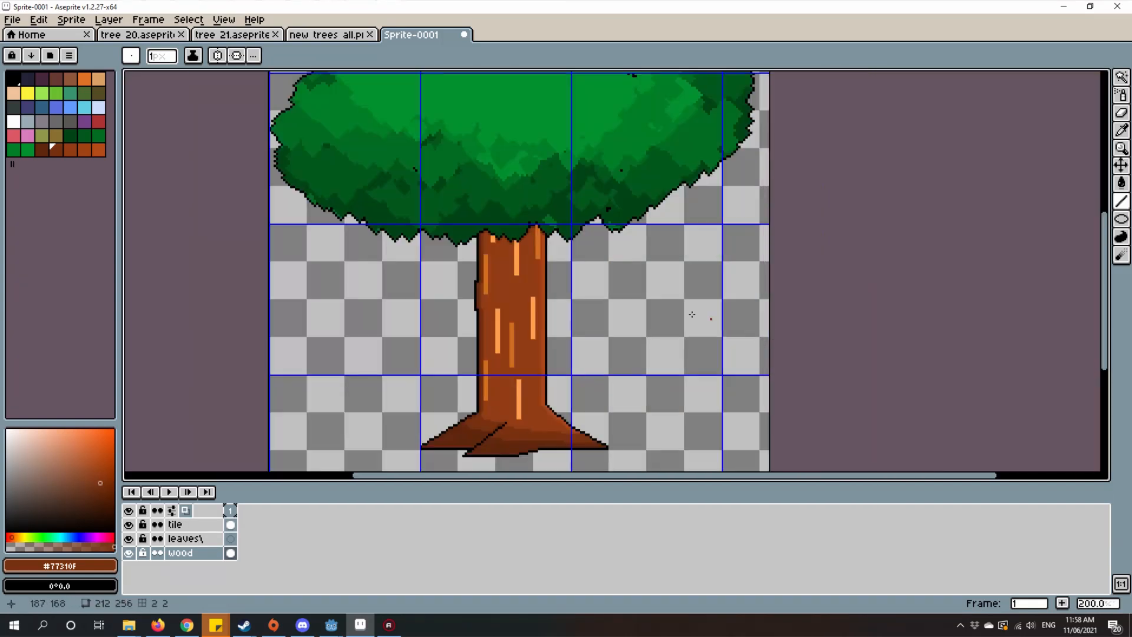
scroll(642, 307, "down", 1)
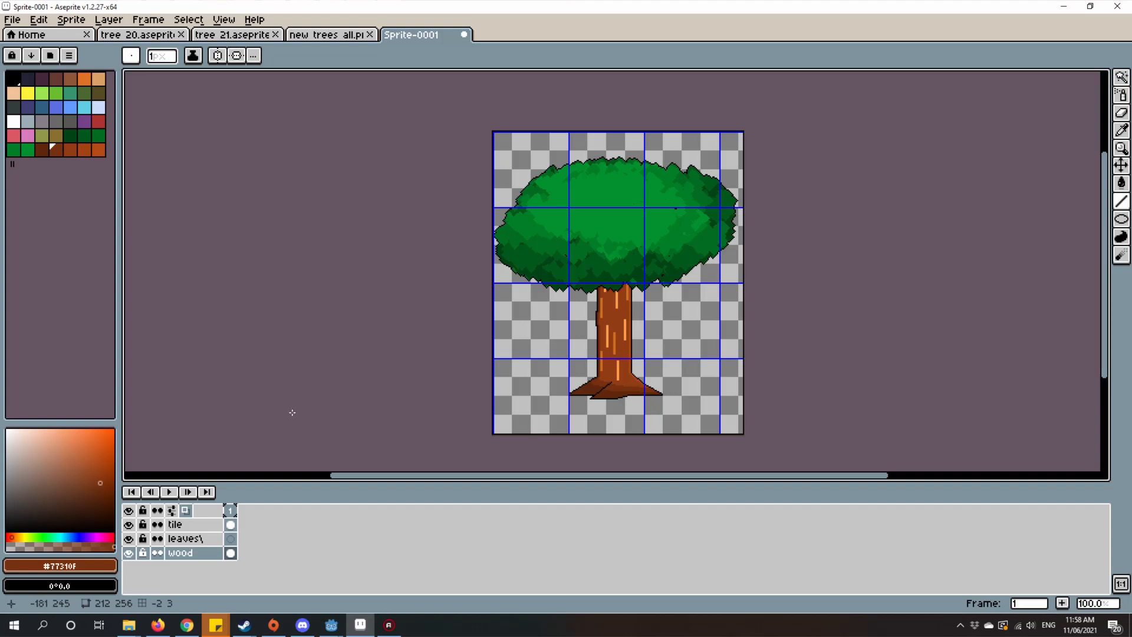
key("Tab")
mouse_move(585, 322)
left_mouse_down()
mouse_move(589, 401)
mouse_move(601, 394)
left_mouse_up()
scroll(591, 331, "up", 1)
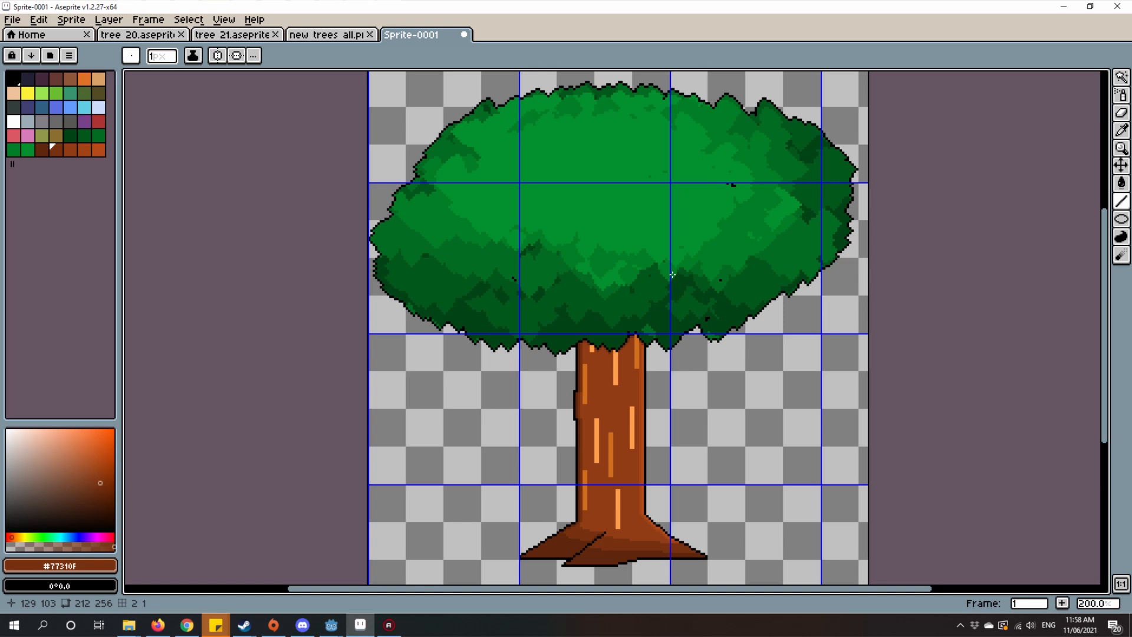
scroll(608, 355, "up", 4)
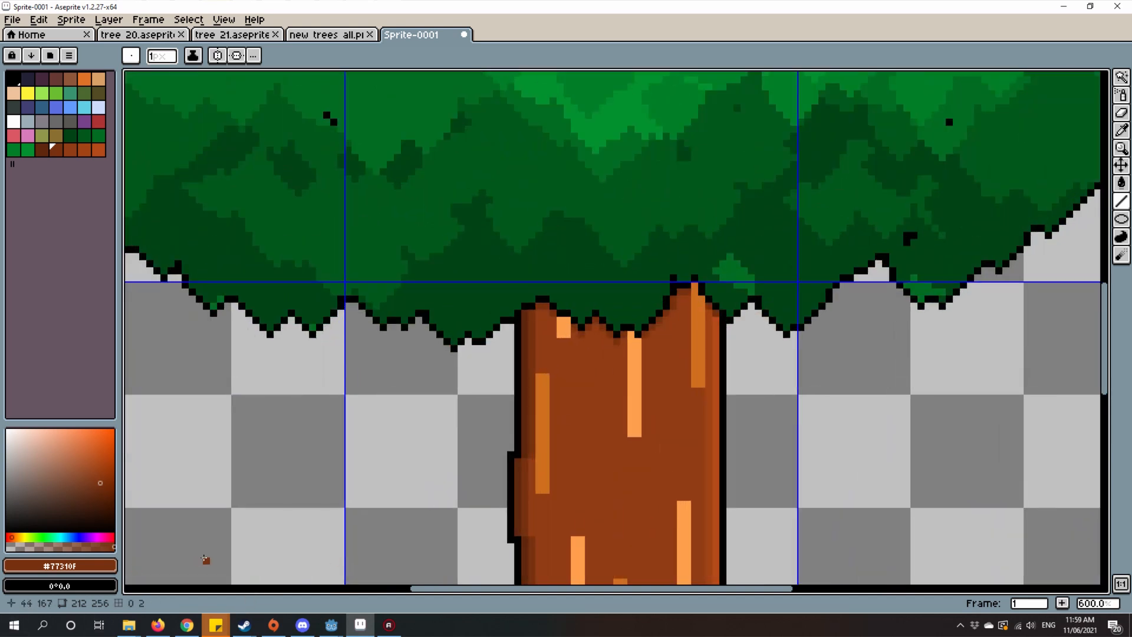
Step: Hide the tile layer to expose the bare branches and upper trunk
key("Tab")
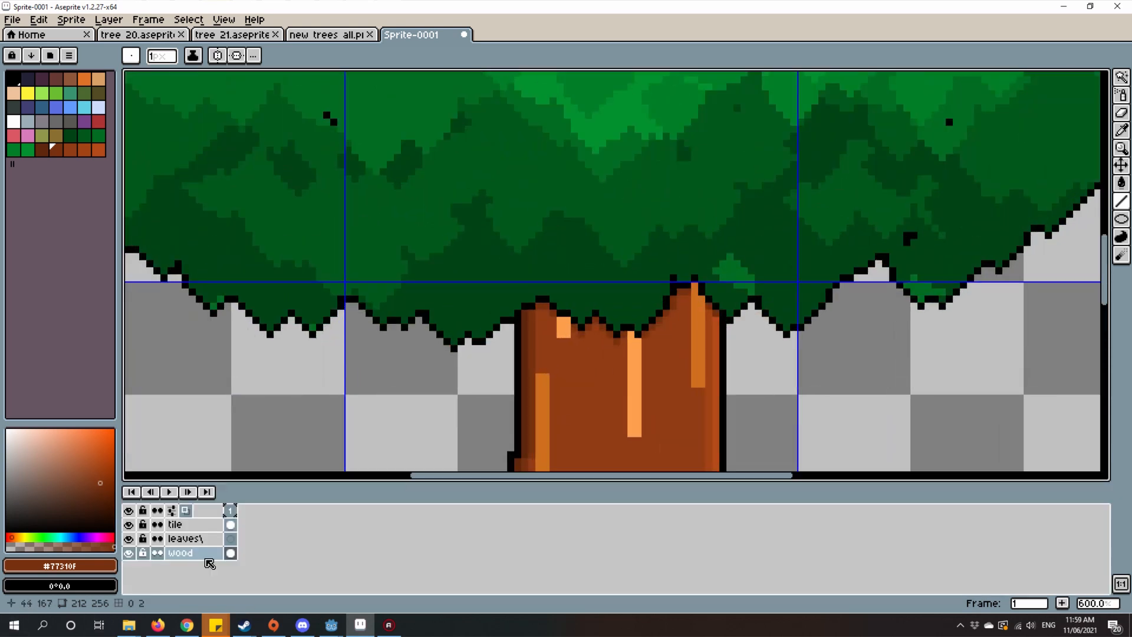
left_click(129, 525)
scroll(616, 324, "down", 3)
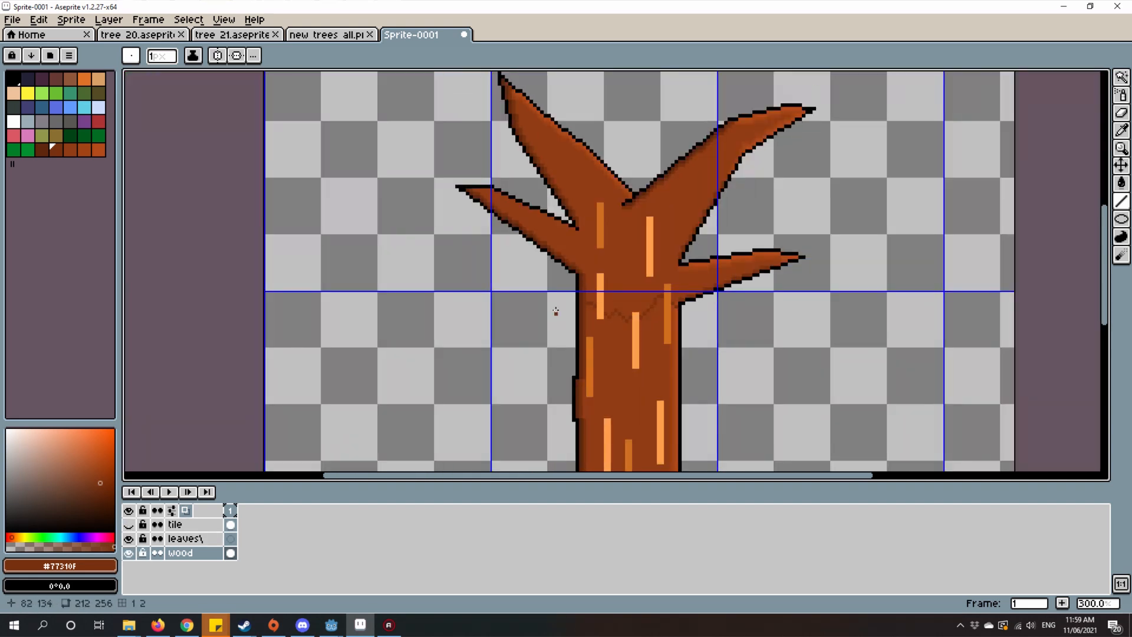
scroll(613, 331, "up", 4)
Step: Try to select the brown wood above the leaf shadow line and blur it with a 64 px brush, then deselect
key("w")
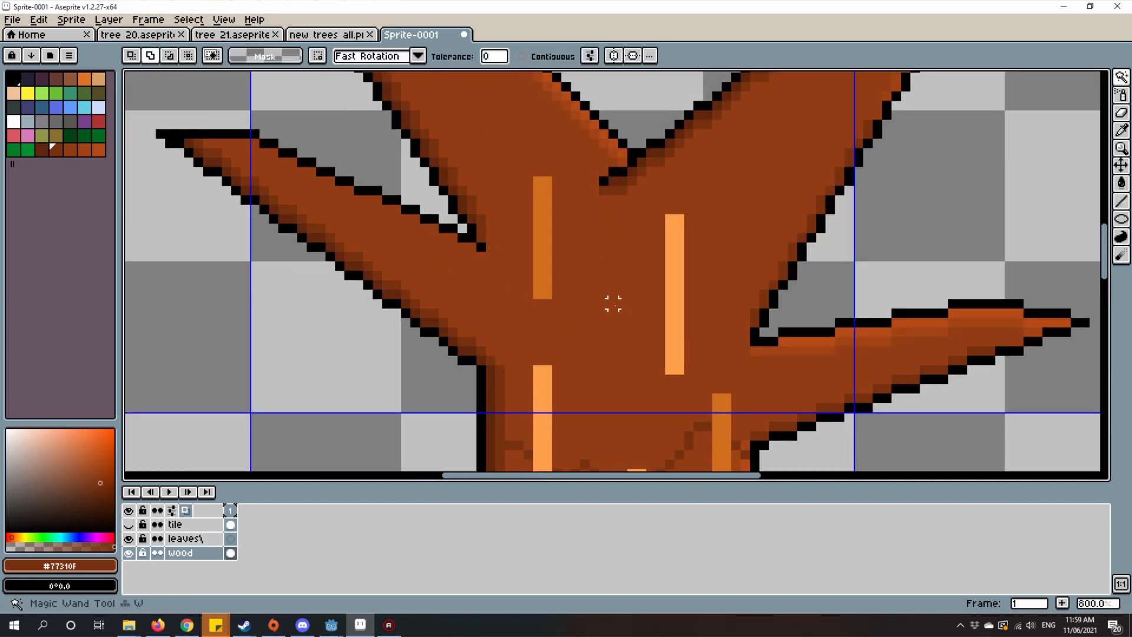
left_click(616, 318)
scroll(611, 315, "down", 4)
key("r")
mouse_move(608, 320)
left_mouse_down()
mouse_move(551, 294)
mouse_move(608, 315)
mouse_move(647, 356)
left_mouse_up()
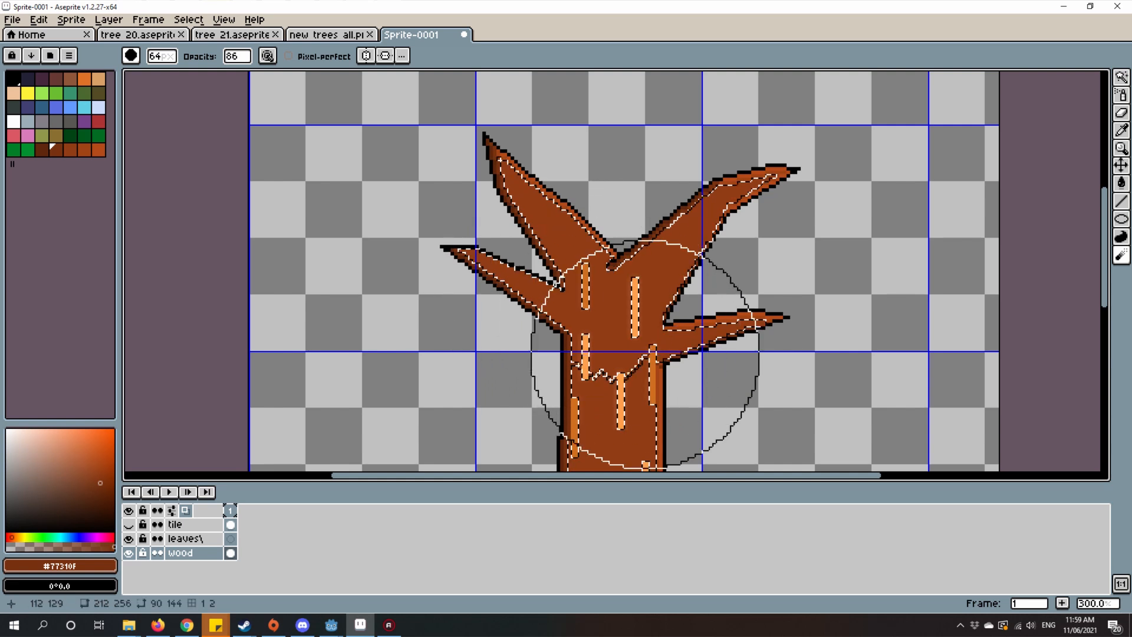
scroll(647, 354, "up", 3)
scroll(666, 381, "down", 4)
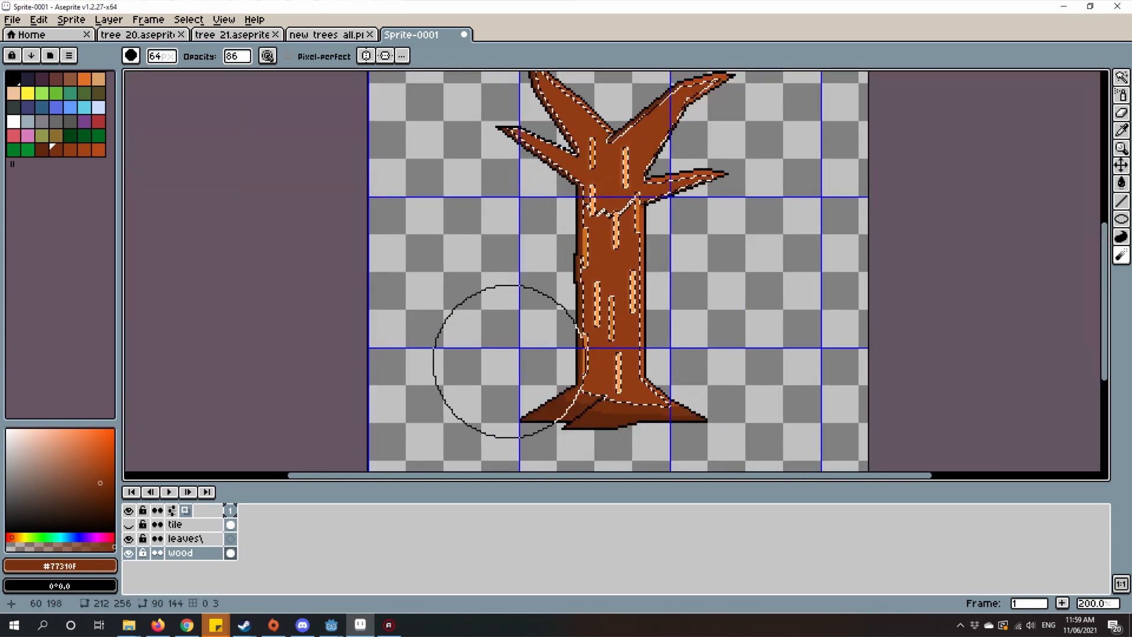
key("ctrl+d")
scroll(594, 215, "up", 2)
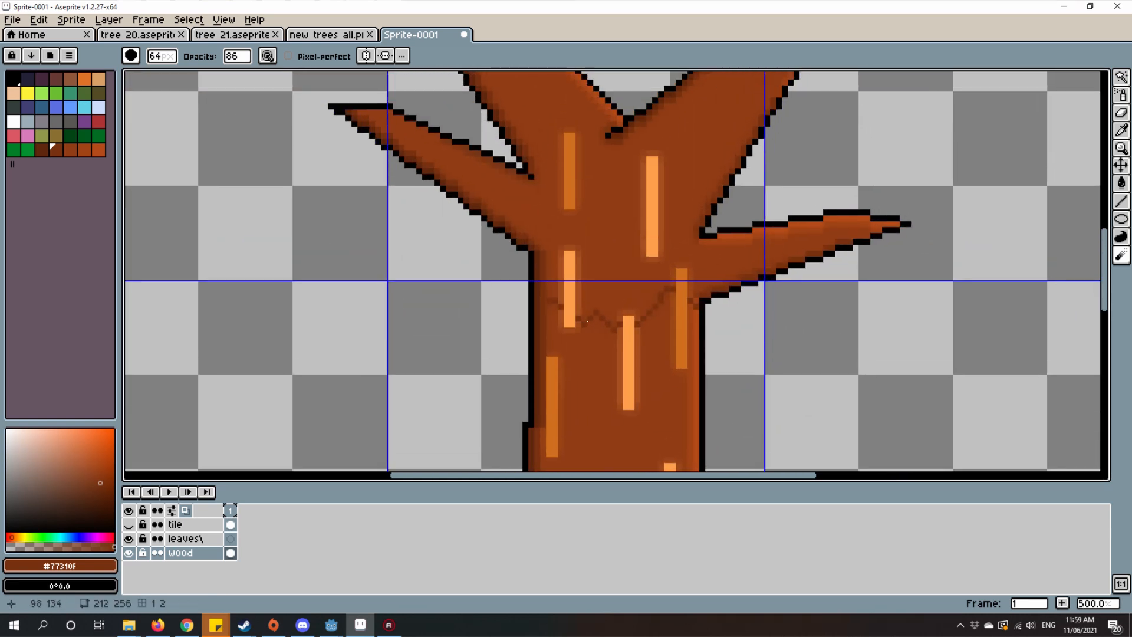
Step: Undo the deselection and the blur on the upper trunk
key("ctrl+z")
scroll(616, 271, "up", 6)
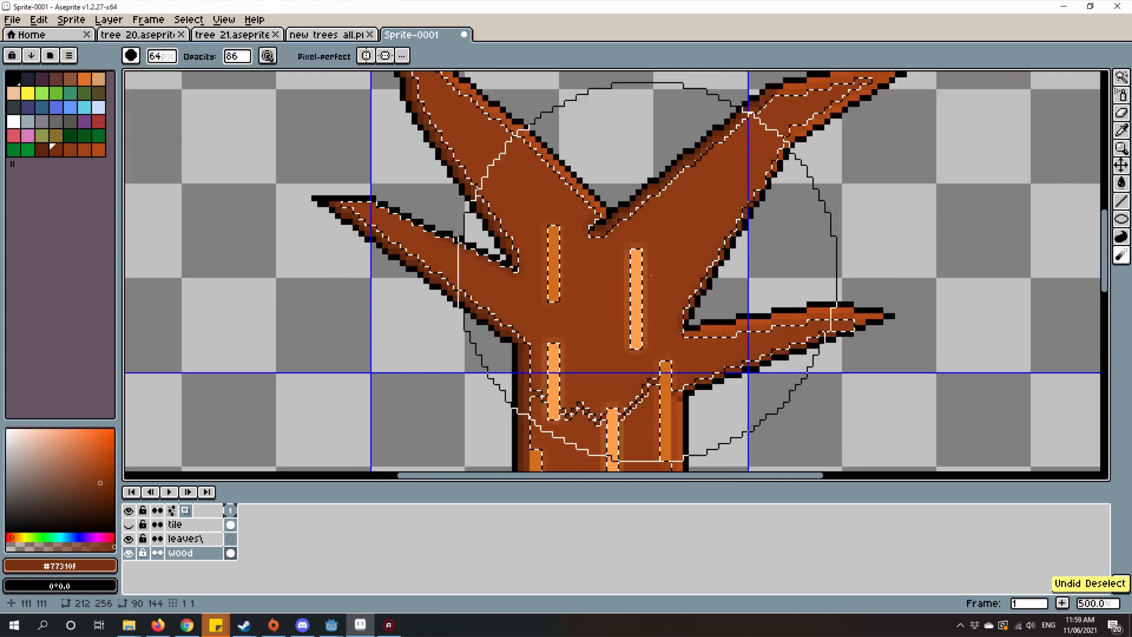
key("ctrl+z")
scroll(631, 236, "down", 4)
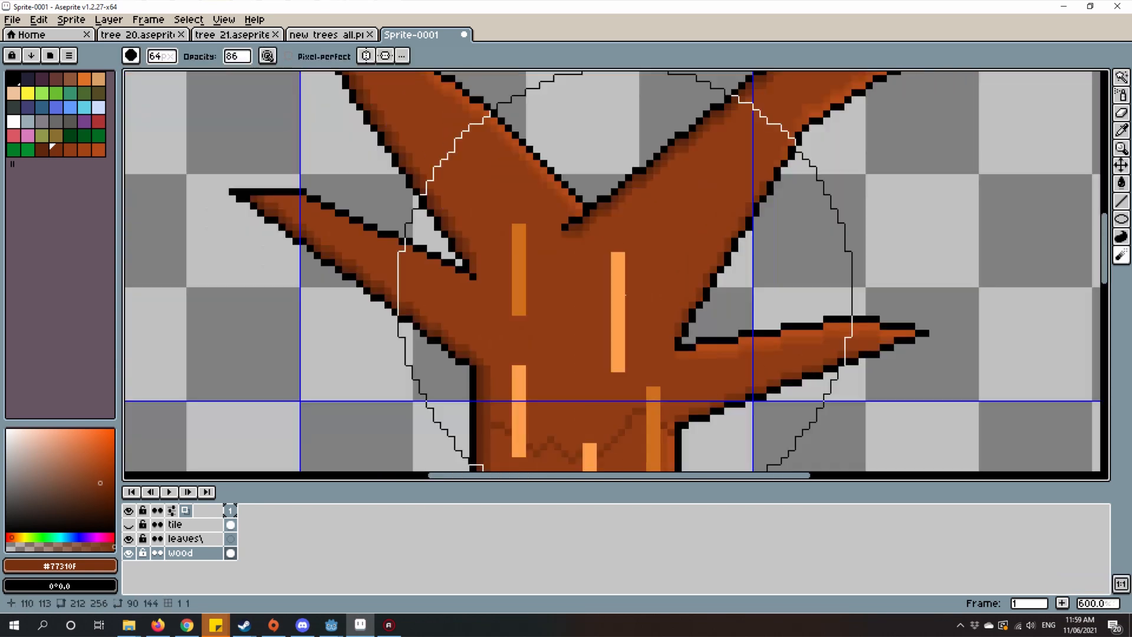
scroll(631, 237, "down", 1)
scroll(566, 354, "up", 1)
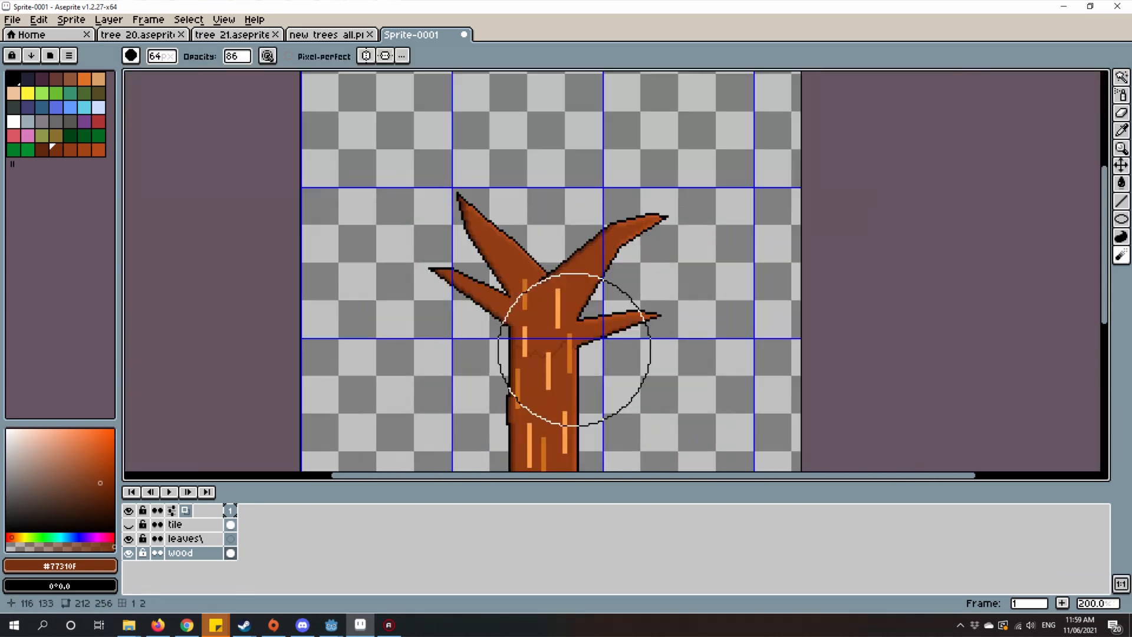
Step: Return to the Pencil tool and show the tile layer so the leaf crown is back over the branches
key("b")
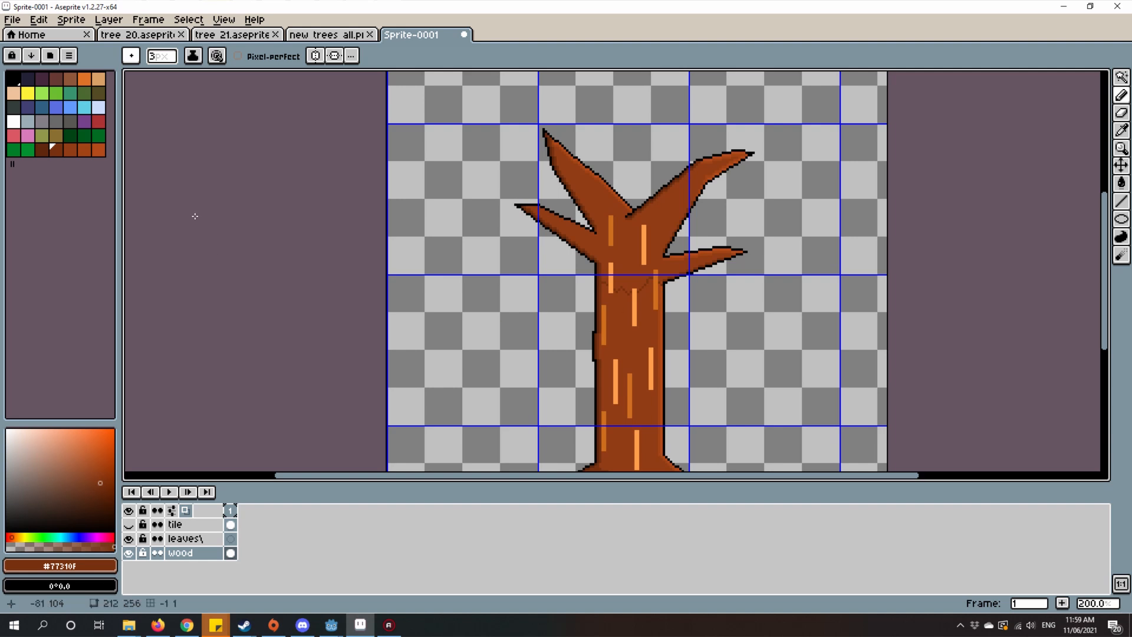
scroll(240, 266, "up", 1)
scroll(240, 265, "down", 1)
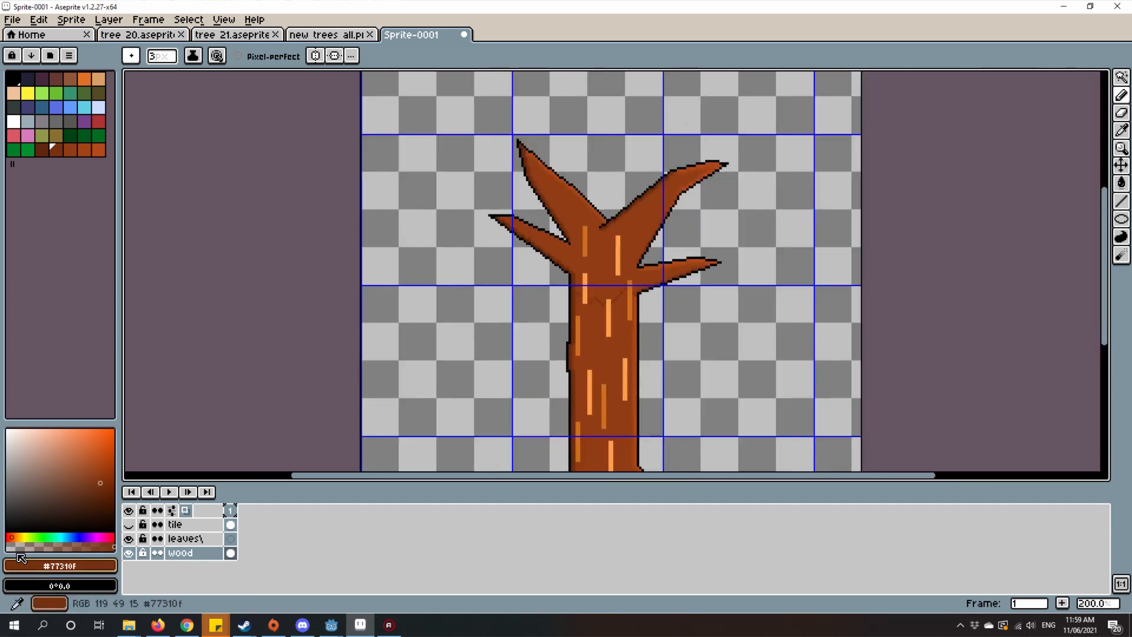
left_click(130, 525)
scroll(531, 384, "down", 1)
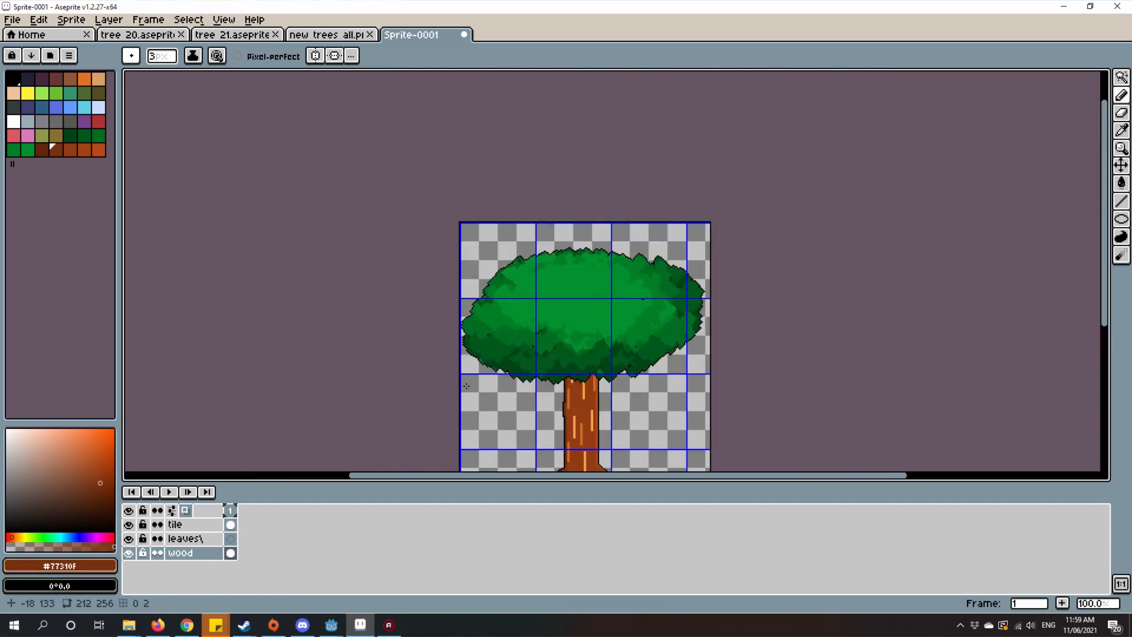
Step: Shift the foreground colour's hue to green, giving #0f771a
left_click_drag(692, 230, 726, 174)
scroll(568, 265, "up", 2)
left_click_drag(564, 270, 577, 322)
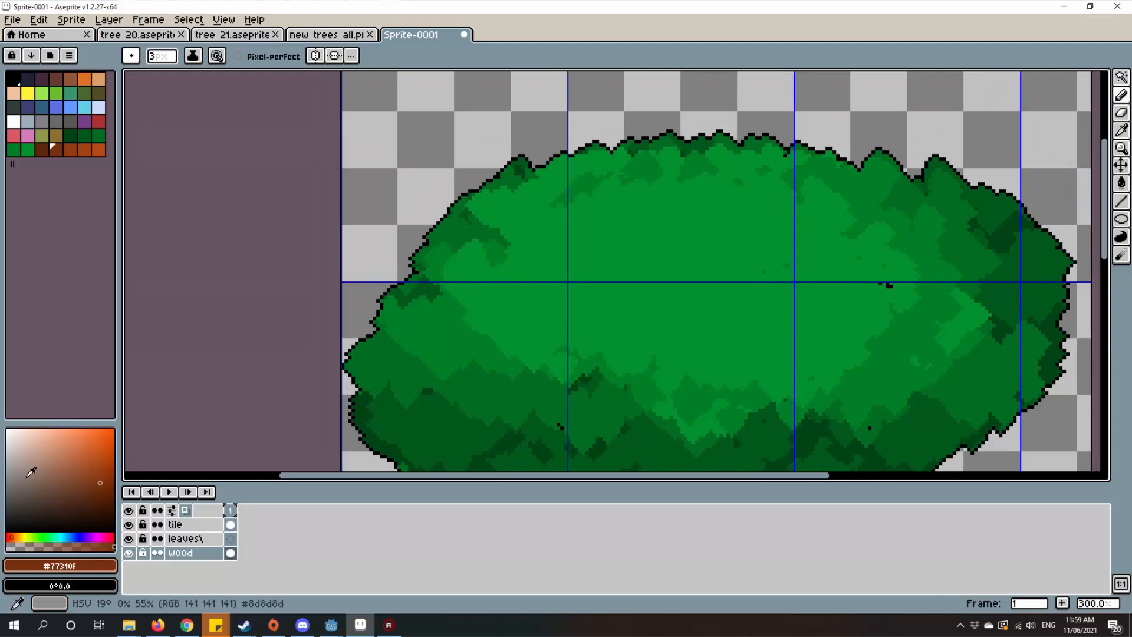
left_click(39, 537)
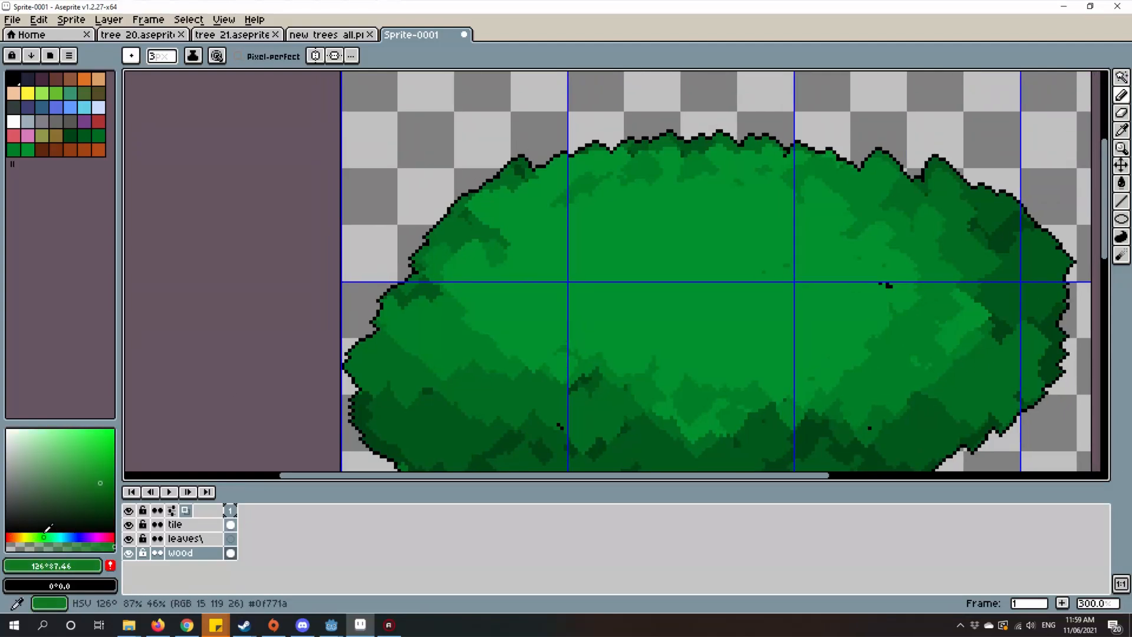
scroll(406, 377, "up", 1)
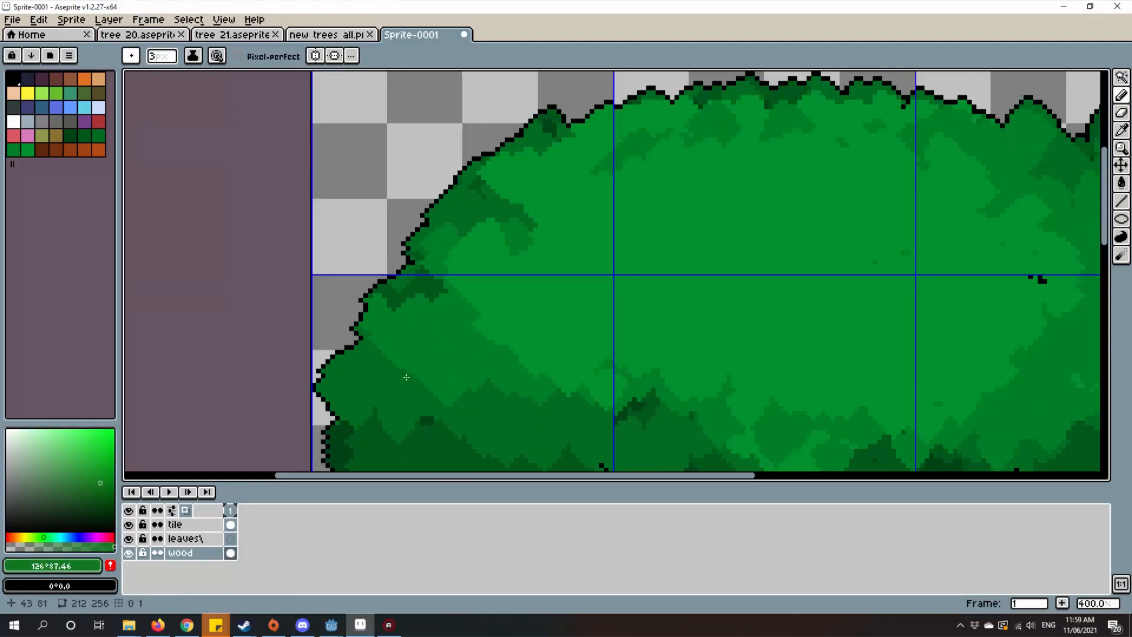
Step: Examine the leaf texture of the reference trees in new trees all.png and the saved brushes, returning to Sprite-0001
left_click(326, 34)
scroll(706, 276, "down", 10)
scroll(706, 276, "up", 2)
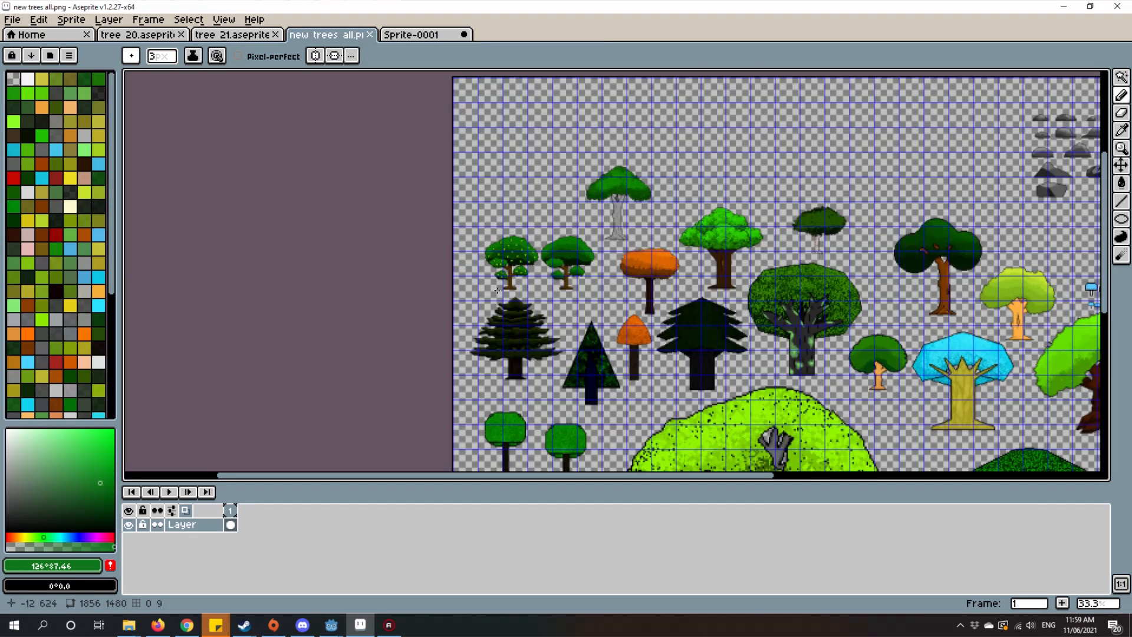
scroll(639, 161, "up", 10)
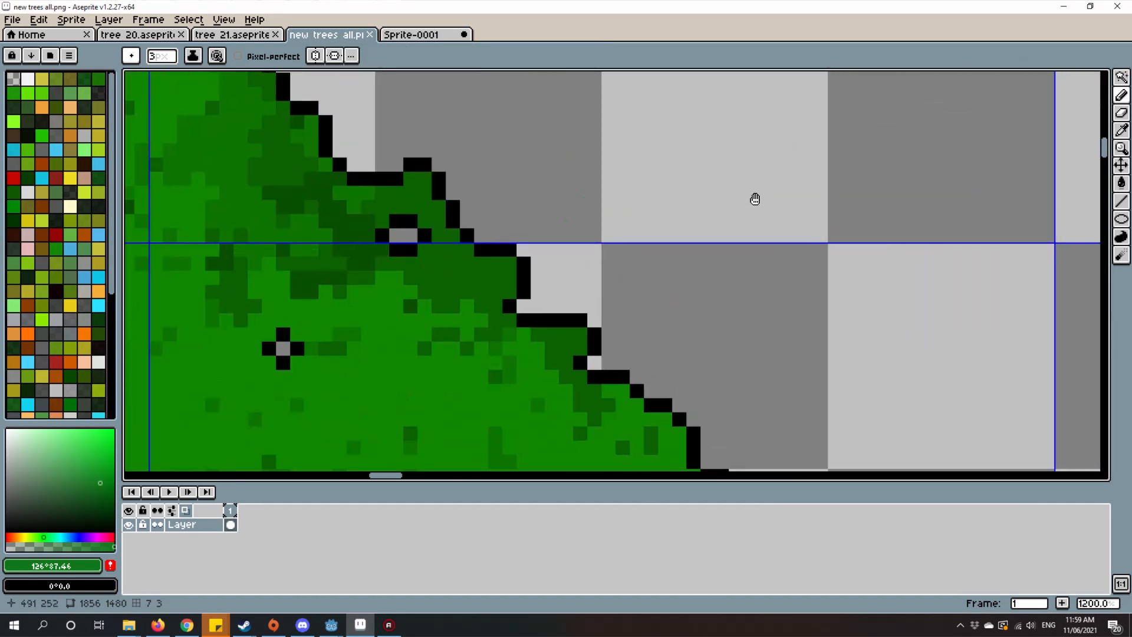
left_click(121, 55)
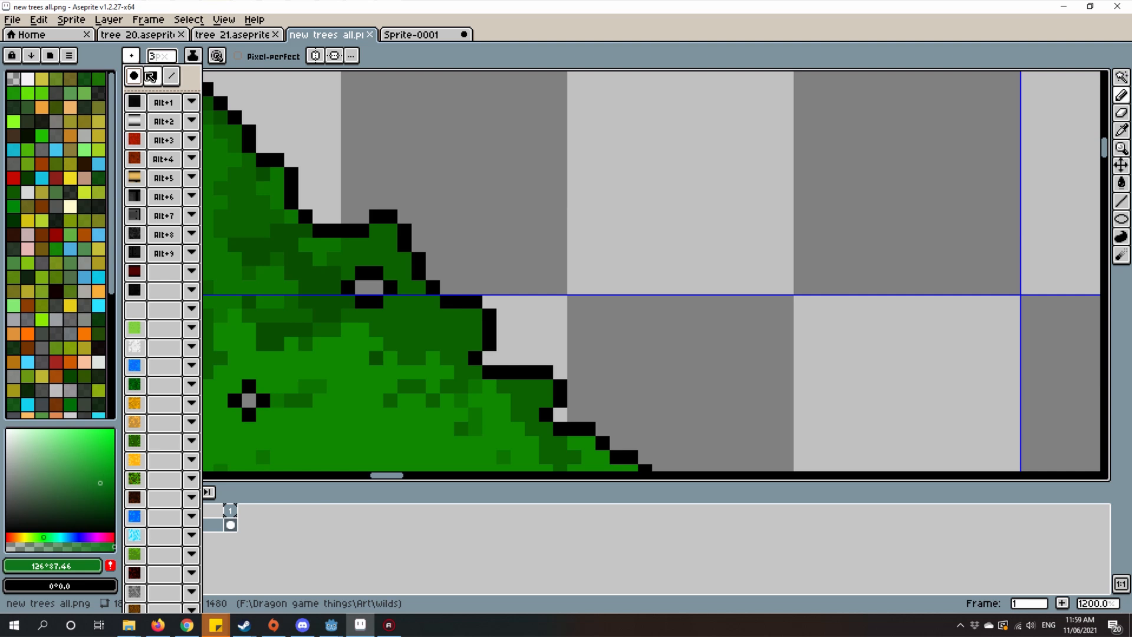
left_click(136, 76)
left_click(411, 34)
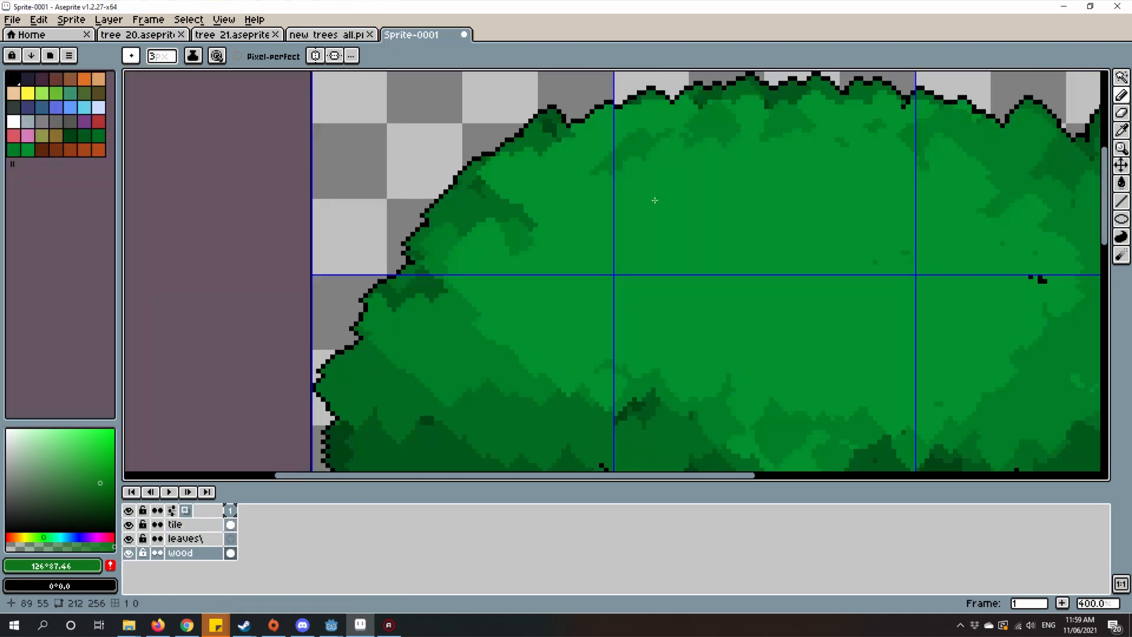
Step: Try a green Spray tool dab in the empty upper-left corner of the canvas and undo it
scroll(520, 293, "down", 1)
scroll(452, 126, "up", 2)
left_click_drag(452, 126, 591, 242)
scroll(593, 243, "up", 2)
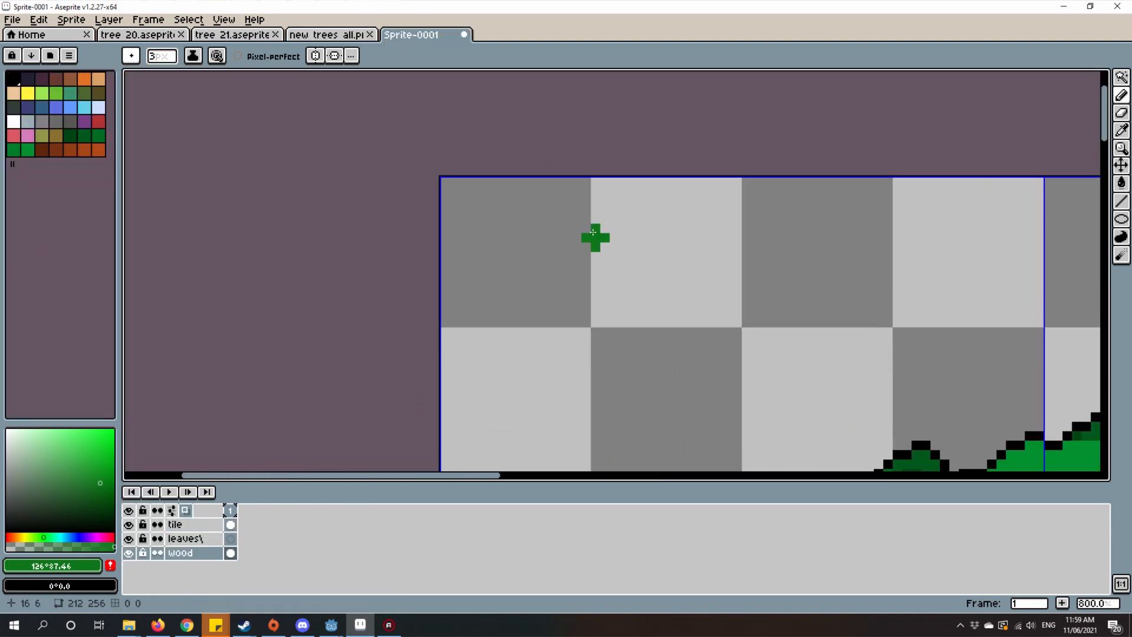
key("shift+b")
left_click(667, 224)
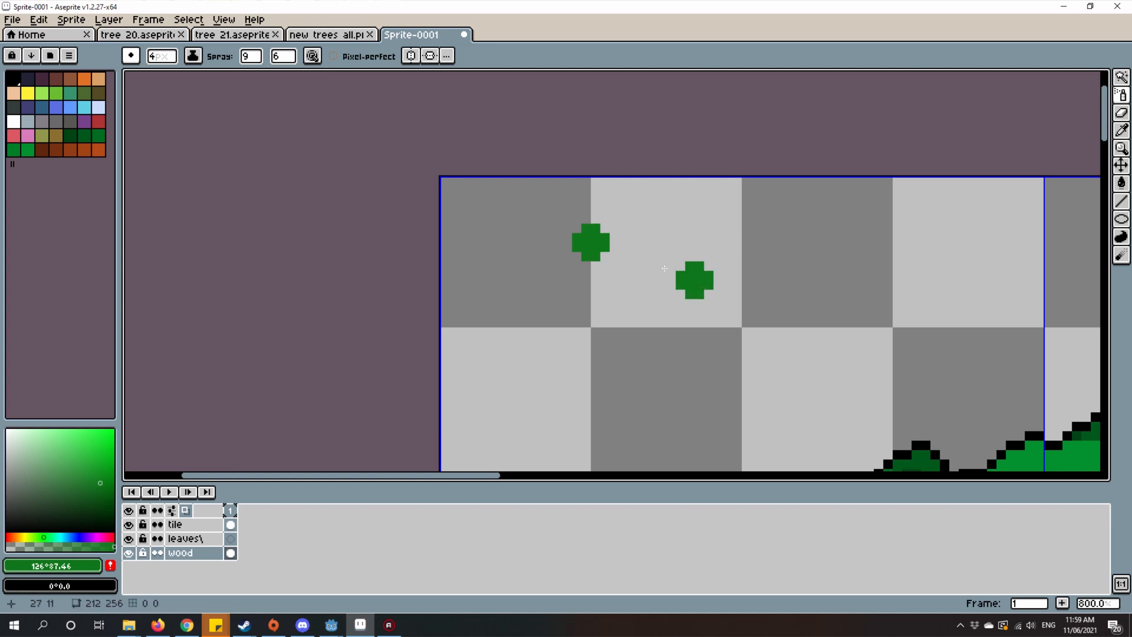
key("ctrl+z")
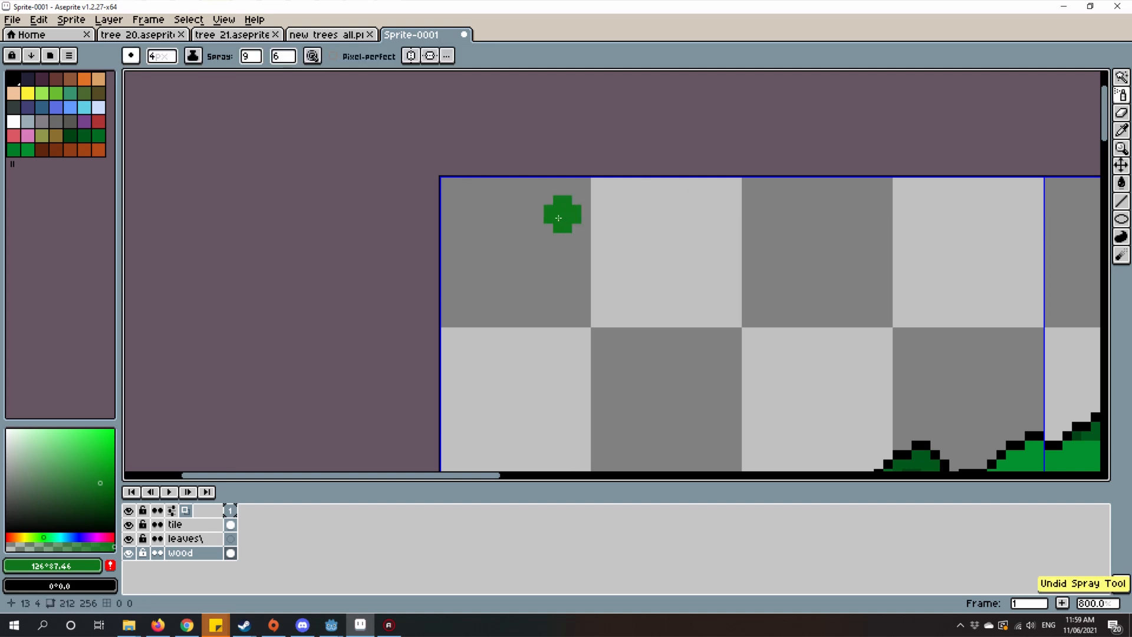
Step: Try green pencil dabs at 3 px and 10 px in the canvas's empty upper-left corner and undo them
left_click_drag(553, 227, 551, 282)
key("b")
scroll(613, 293, "up", 5)
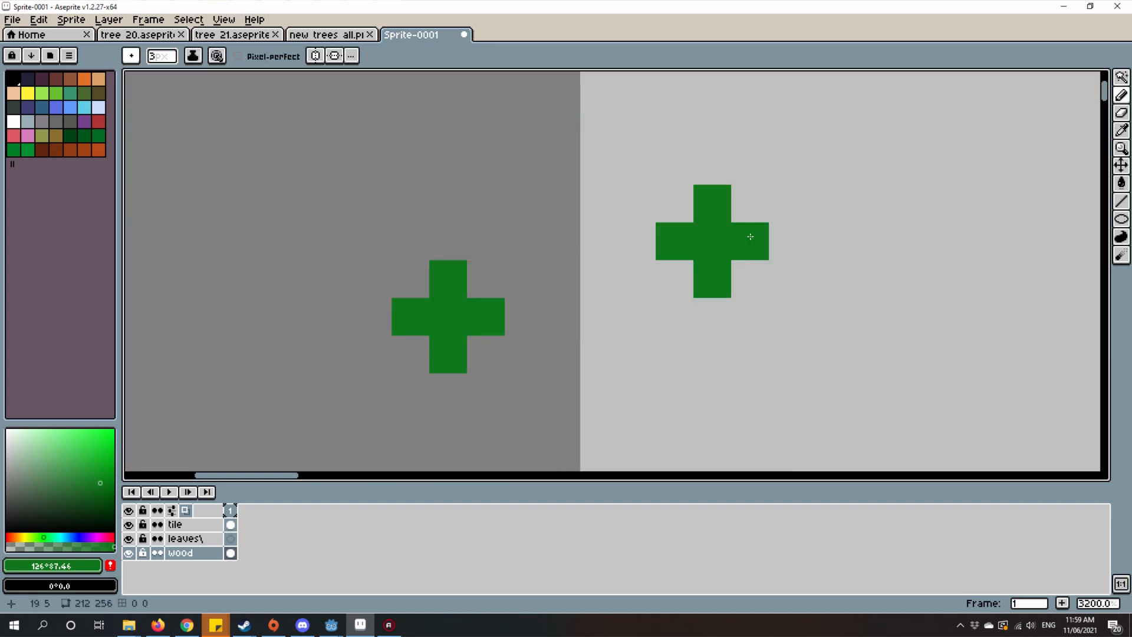
left_click(172, 53)
left_click(170, 75)
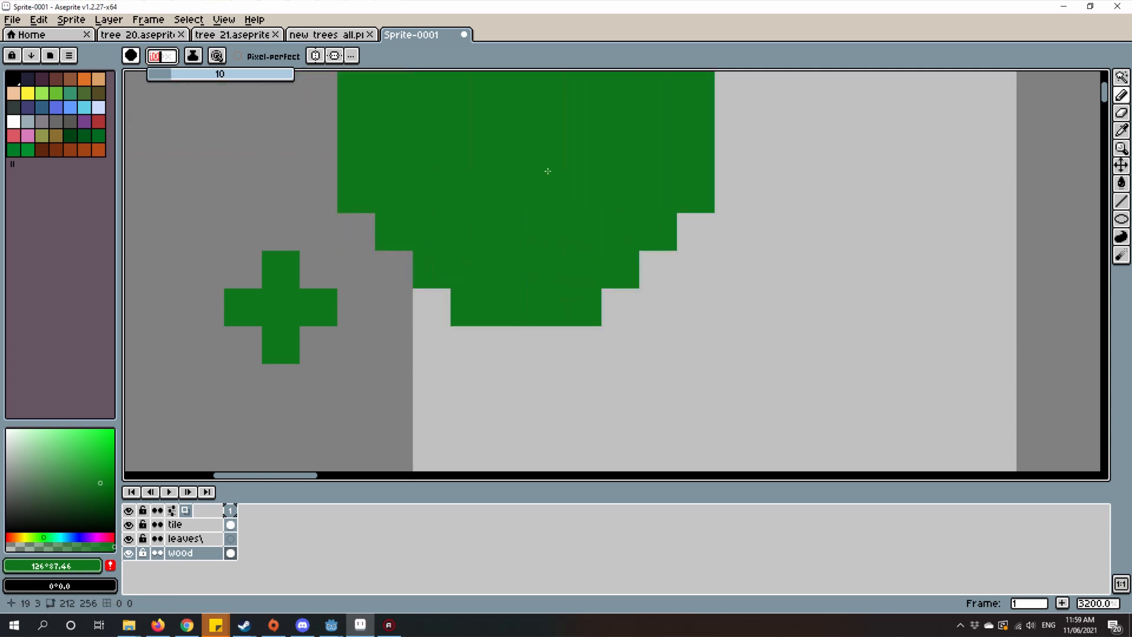
left_click(559, 189)
scroll(757, 231, "down", 5)
scroll(837, 319, "up", 1)
mouse_move(799, 233)
left_mouse_down()
mouse_move(824, 309)
mouse_move(742, 182)
left_mouse_up()
scroll(789, 299, "up", 1)
key("ctrl+z")
key("ctrl+z")
key("ctrl+y")
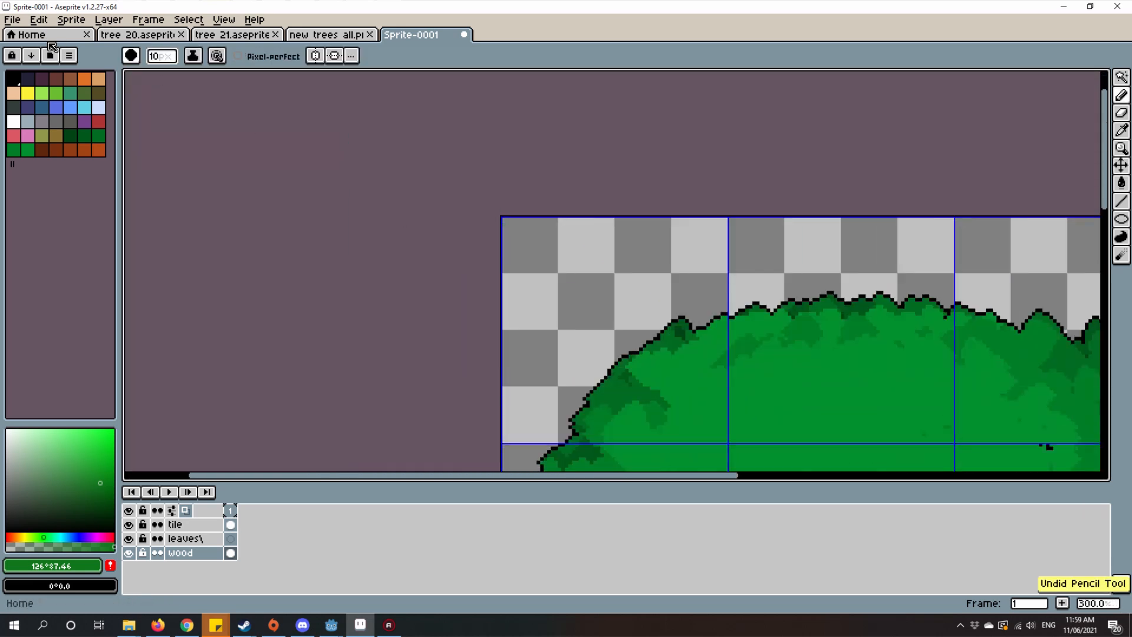
Step: Set the pencil size to 1 px and draw a slanted, stepped green leaf shape in the canvas's empty upper-left corner
left_click(131, 56)
left_click(168, 61)
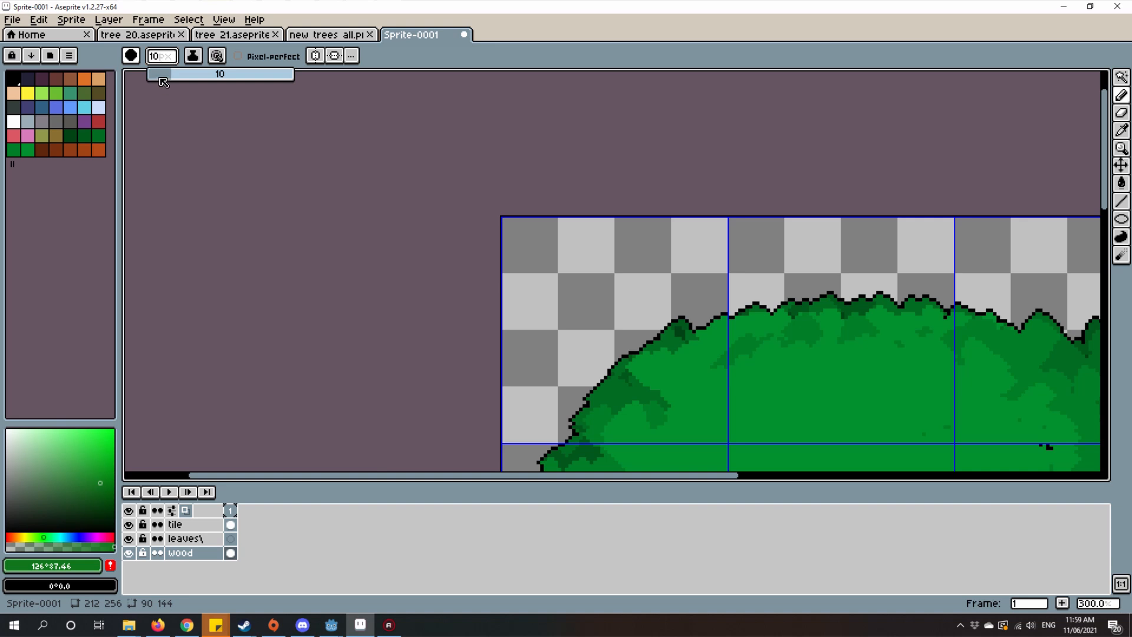
scroll(575, 262, "up", 3)
left_click_drag(388, 179, 464, 207)
scroll(563, 233, "up", 4)
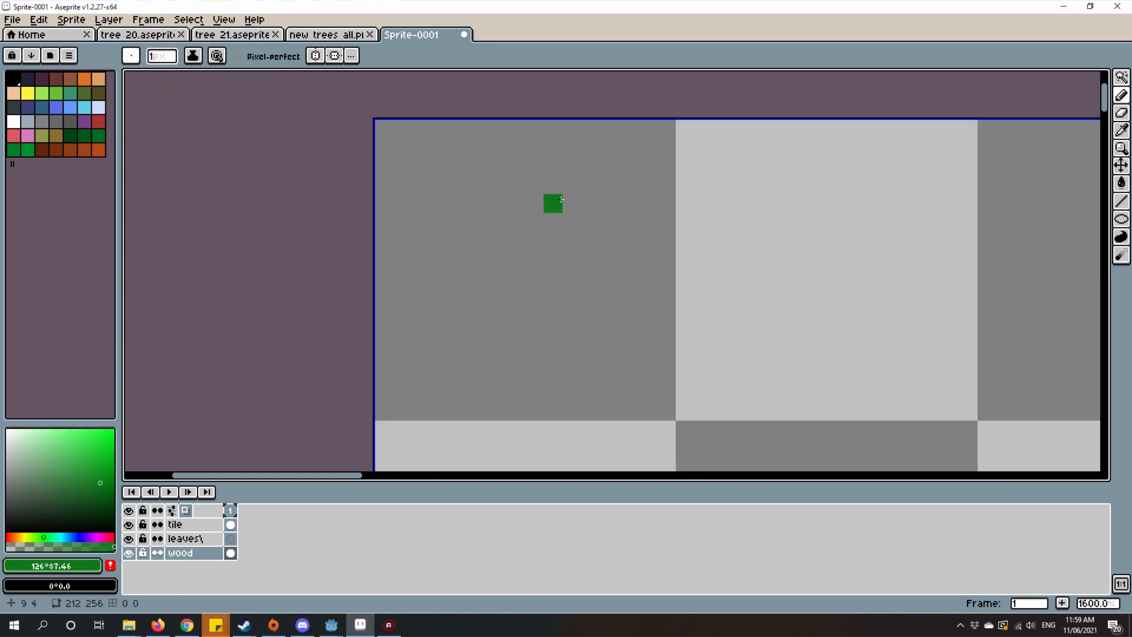
mouse_move(576, 206)
left_mouse_down()
mouse_move(691, 236)
mouse_move(655, 261)
mouse_move(477, 272)
mouse_move(584, 272)
left_mouse_up()
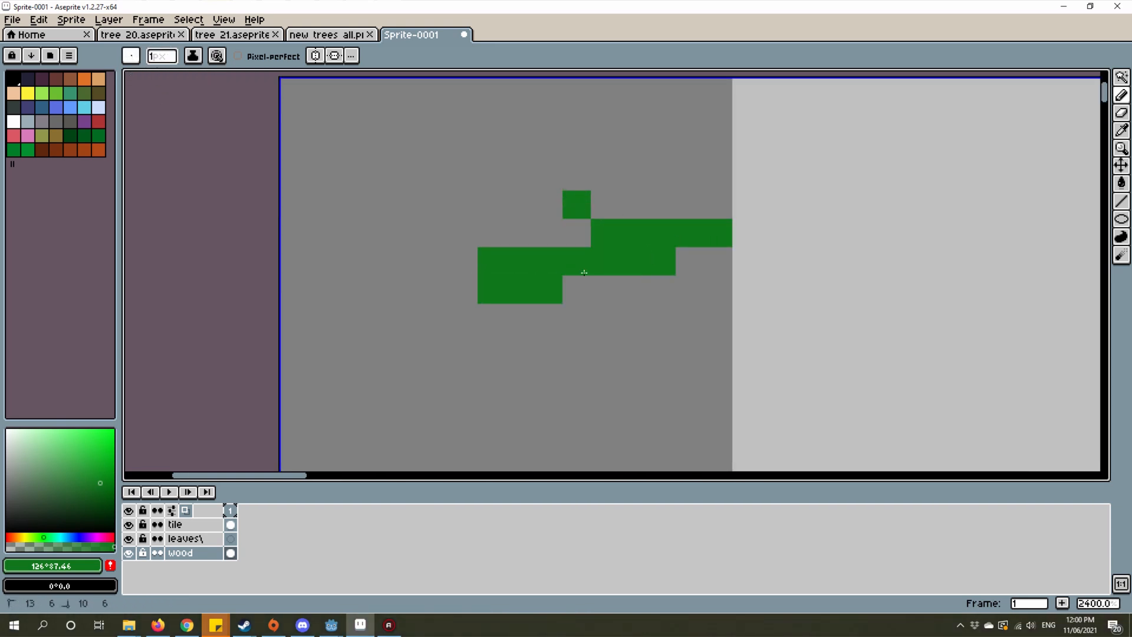
scroll(613, 301, "down", 2)
scroll(590, 313, "down", 1)
scroll(589, 313, "up", 3)
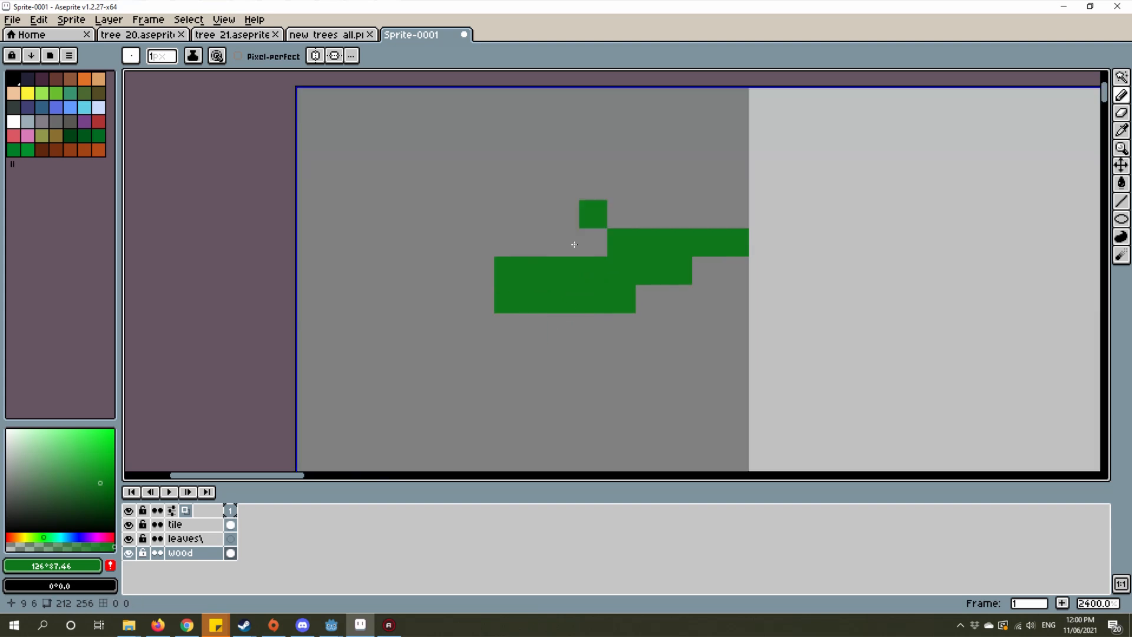
left_click(662, 290)
Step: Draw a narrow upright green leaf shape with a forked base, below and left of the slanted one
left_click_drag(490, 383, 516, 344)
scroll(519, 344, "down", 2)
left_click_drag(456, 317, 444, 383)
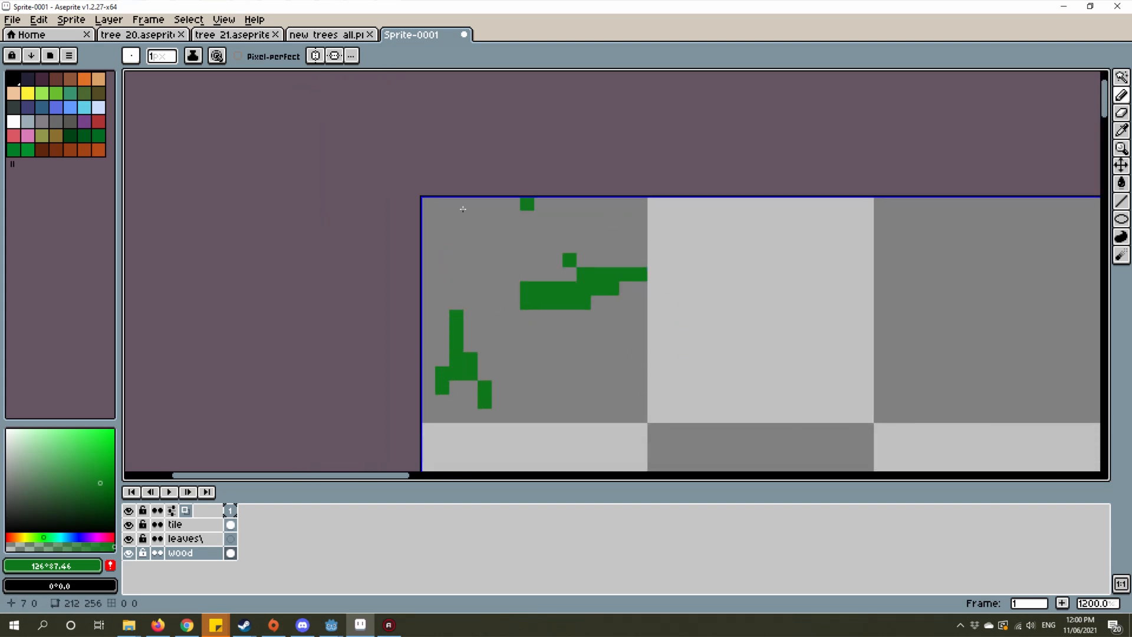
Step: Draw a hooked green leaf shape with a one-pixel gap directly below the slanted shape
scroll(590, 377, "up", 3)
left_click_drag(525, 286, 676, 323)
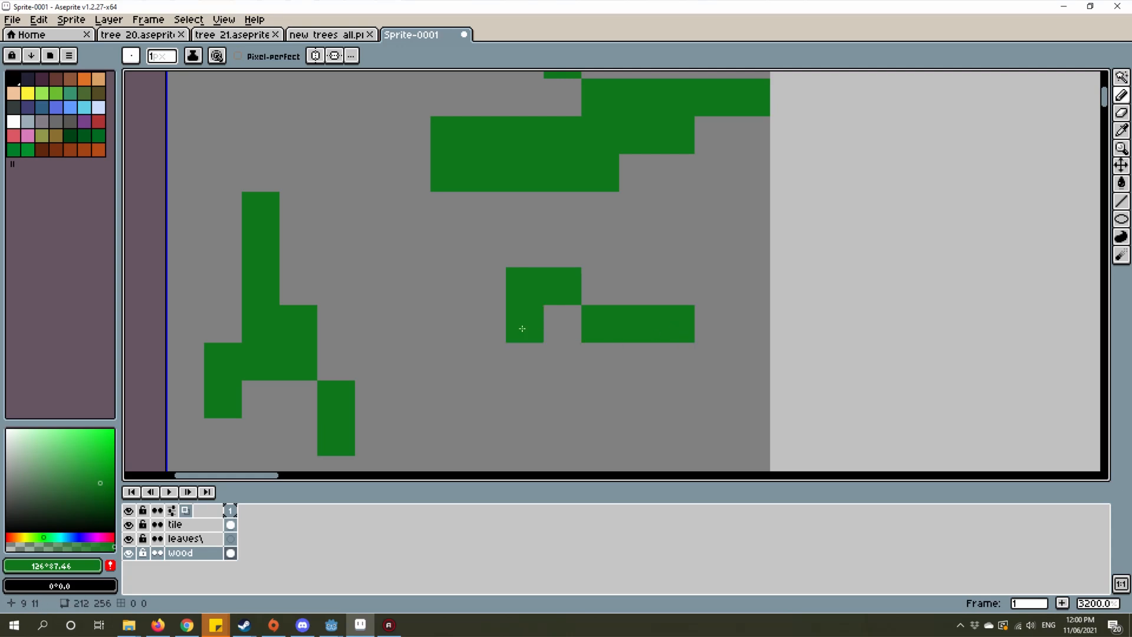
left_click_drag(520, 326, 674, 380)
scroll(674, 365, "down", 2)
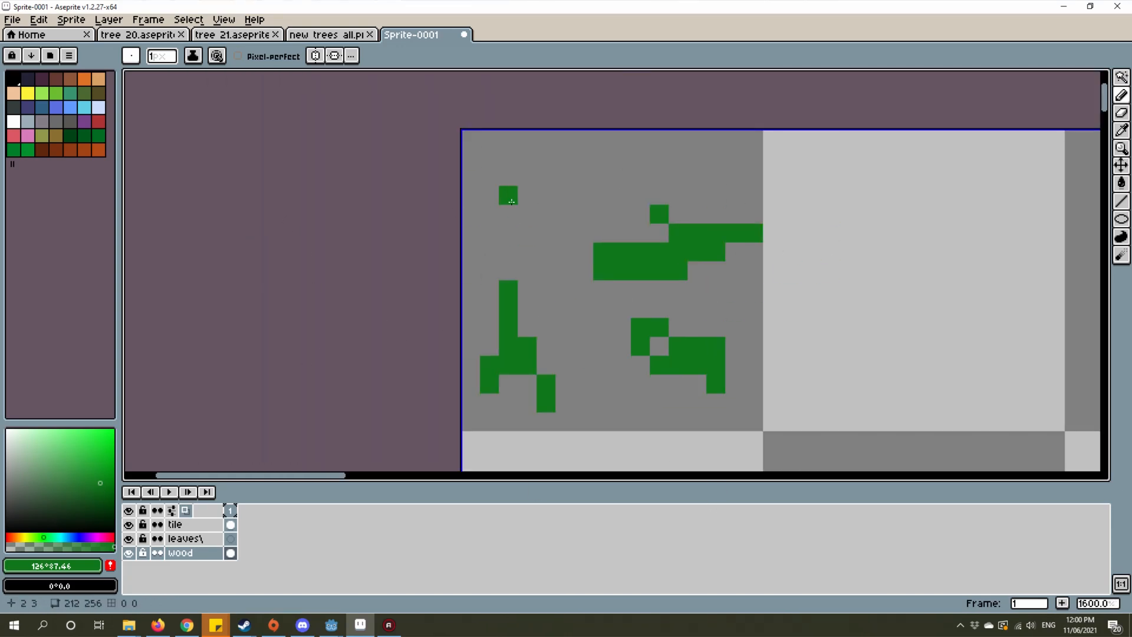
key("ctrl+z")
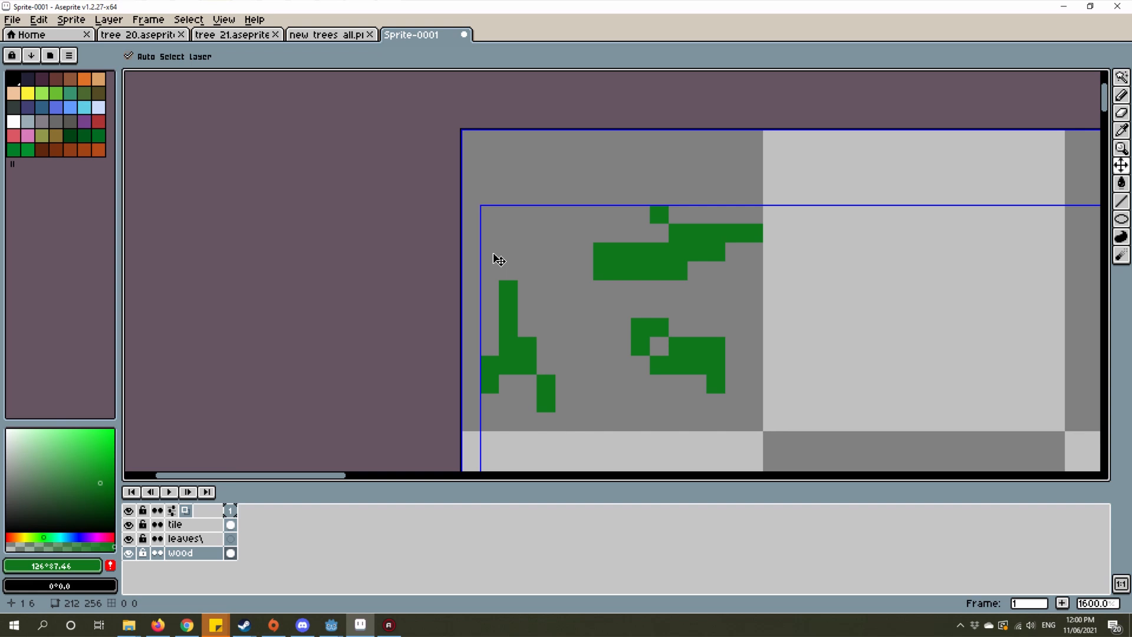
Step: Try capturing the three green leaf shapes as a custom brush, then discard the brush
key("ctrl+b")
scroll(469, 198, "down", 5)
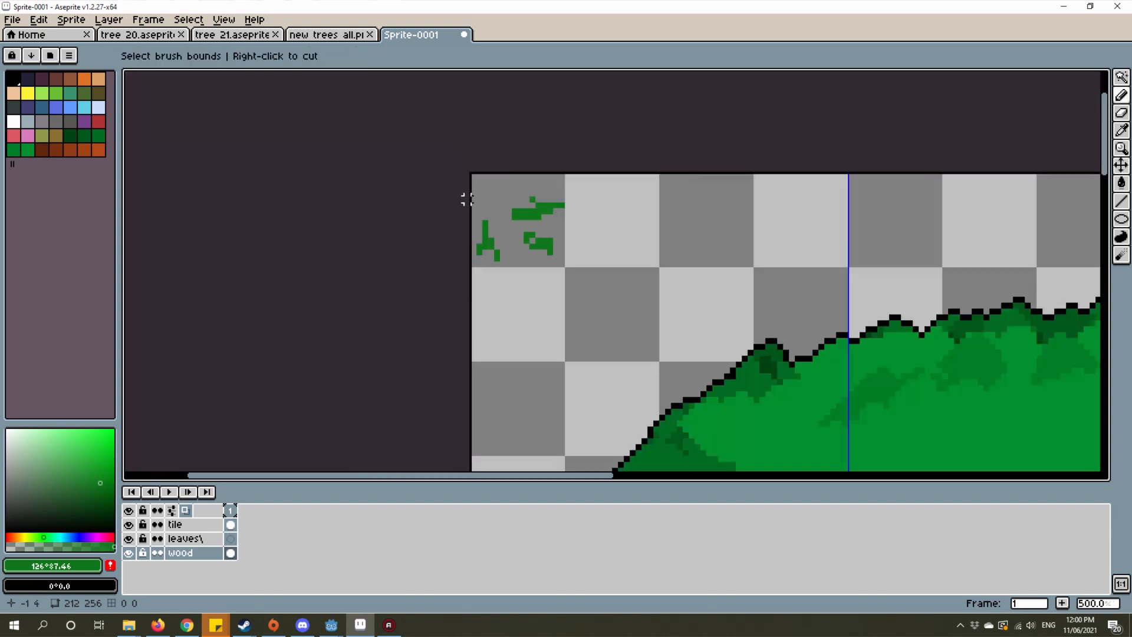
scroll(466, 194, "up", 4)
mouse_move(477, 189)
left_mouse_down()
mouse_move(790, 405)
mouse_move(702, 366)
mouse_move(682, 337)
left_mouse_up()
scroll(759, 282, "down", 3)
scroll(827, 277, "up", 2)
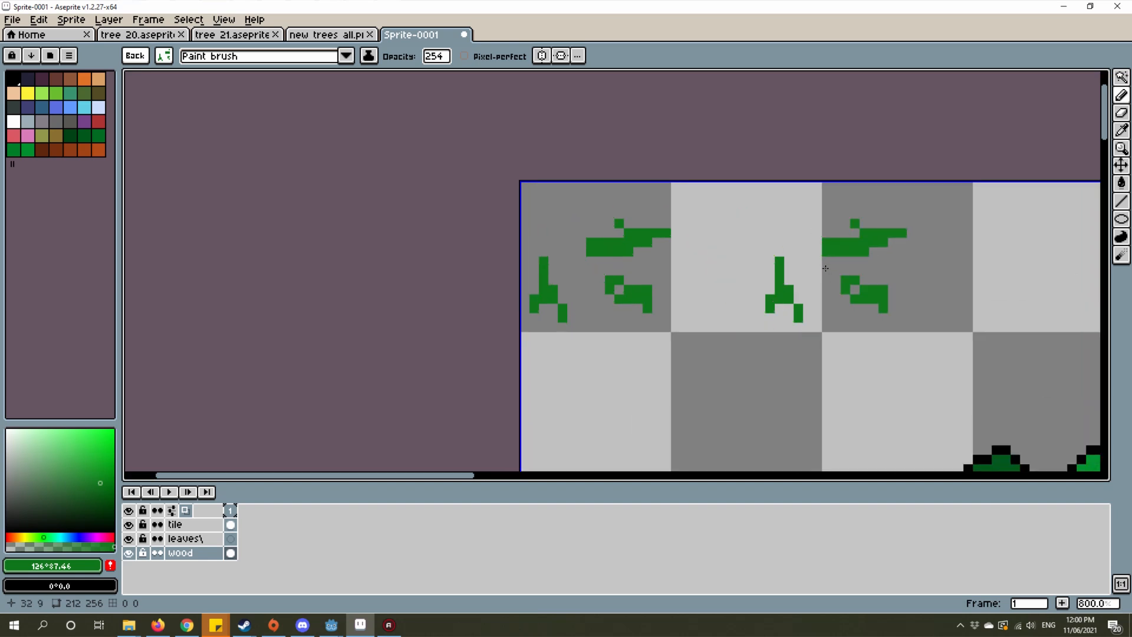
key("Escape")
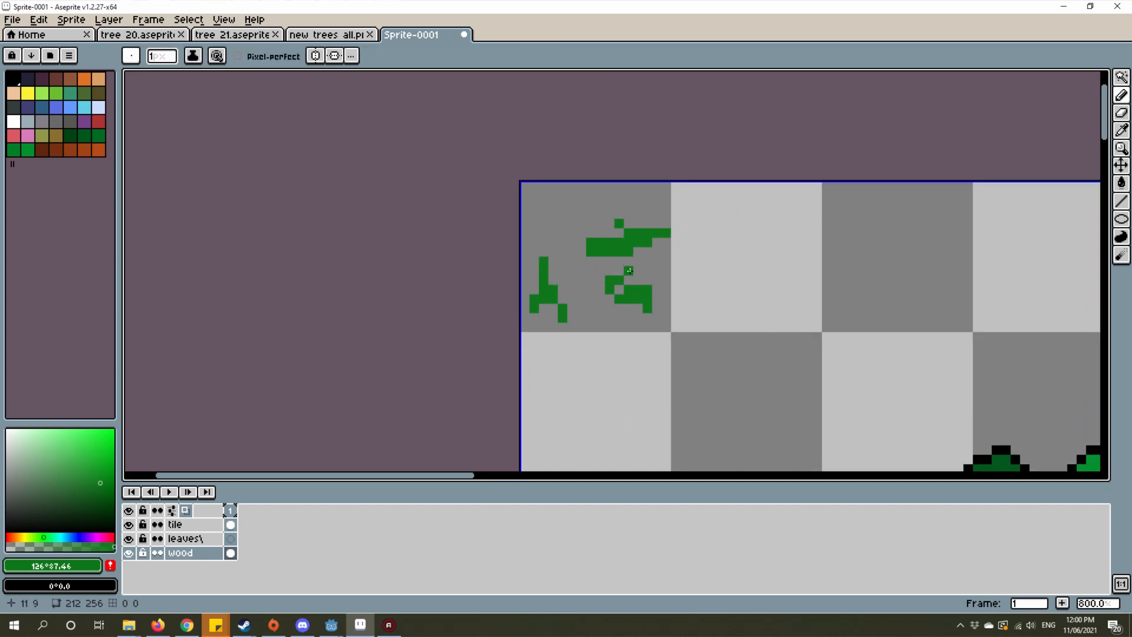
Step: Select the 16 by 16 px area holding the three green leaf shapes and capture it as a custom brush
left_click(1126, 82)
left_click(1036, 82)
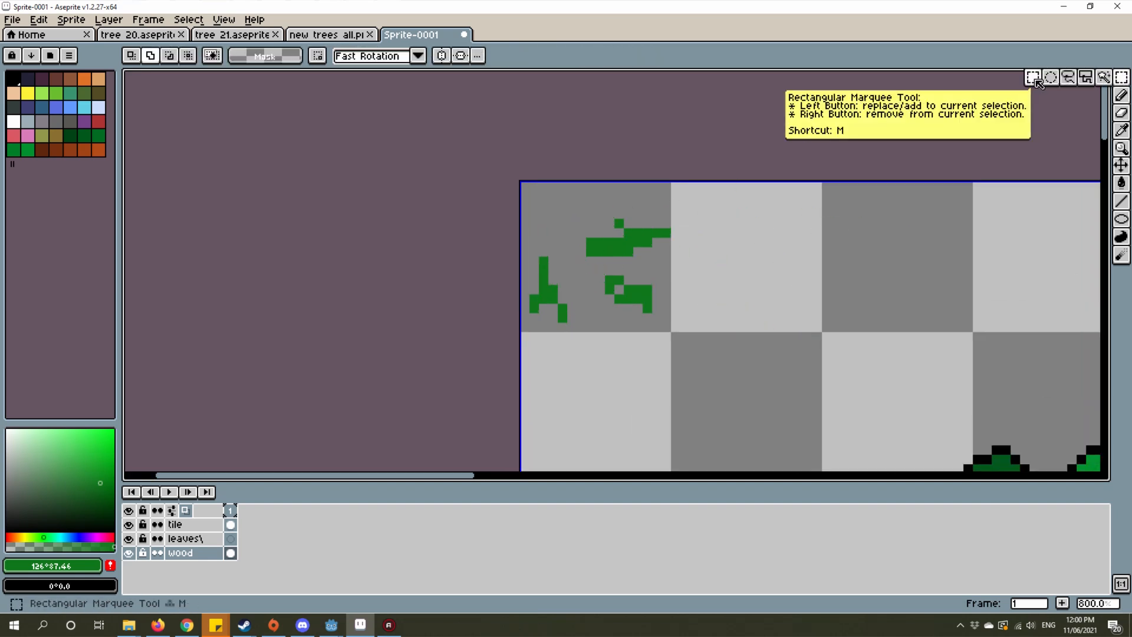
scroll(485, 247, "up", 3)
left_click_drag(490, 99, 824, 413)
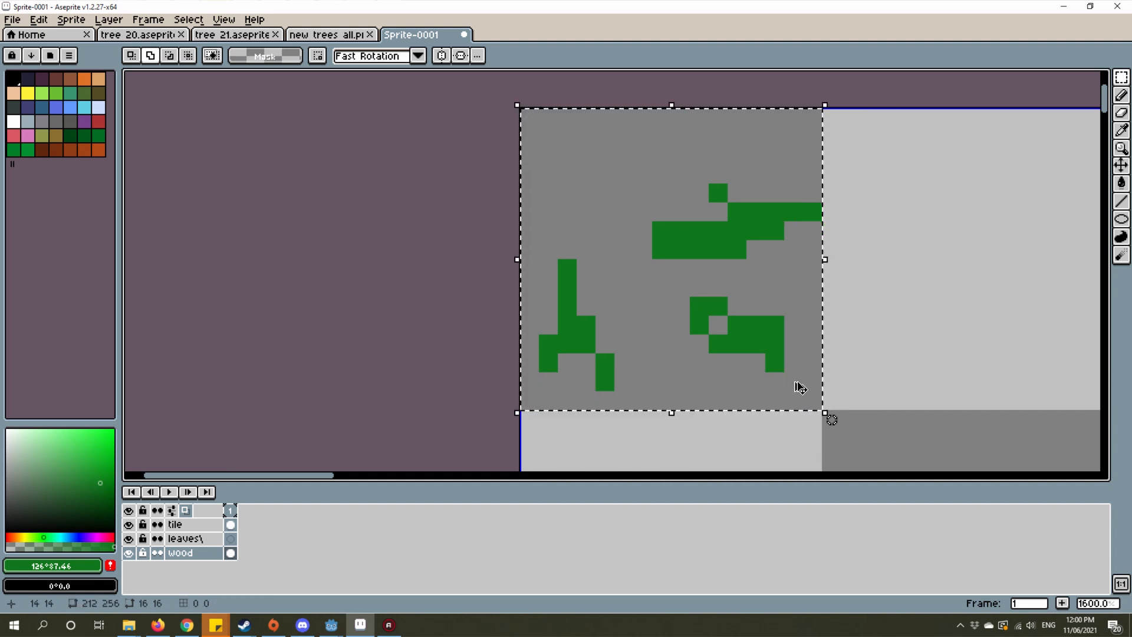
key("ctrl+b")
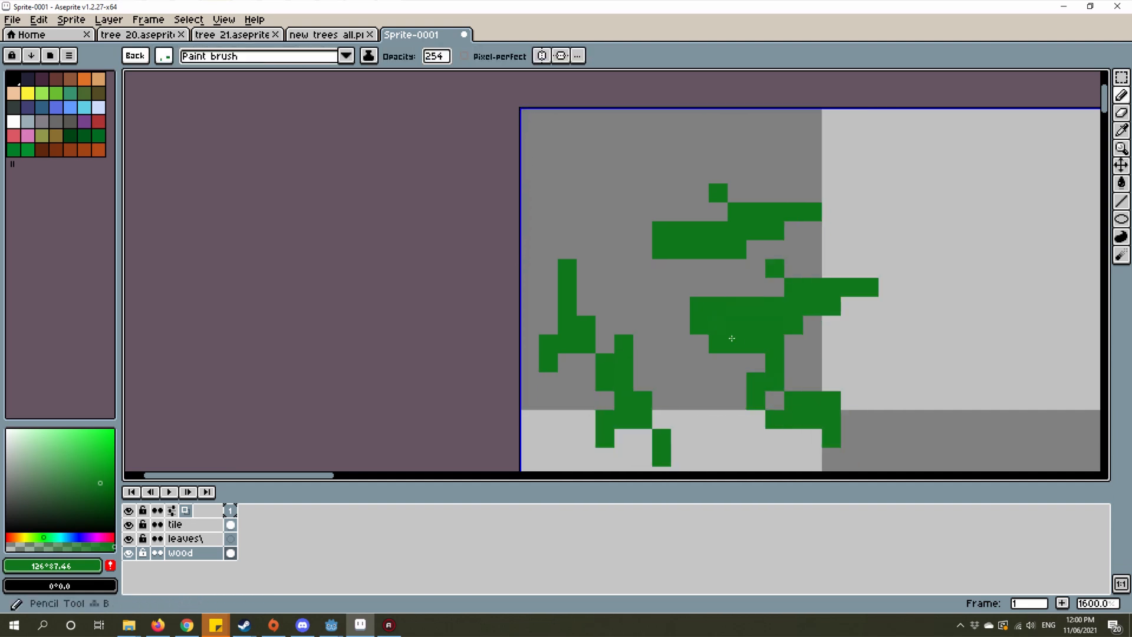
Step: Try the leaf brush with a freehand pencil stroke near the canvas's upper-left corner, then undo the stroke
scroll(654, 329, "down", 4)
mouse_move(754, 317)
left_mouse_down()
mouse_move(816, 294)
mouse_move(818, 320)
mouse_move(771, 254)
left_mouse_up()
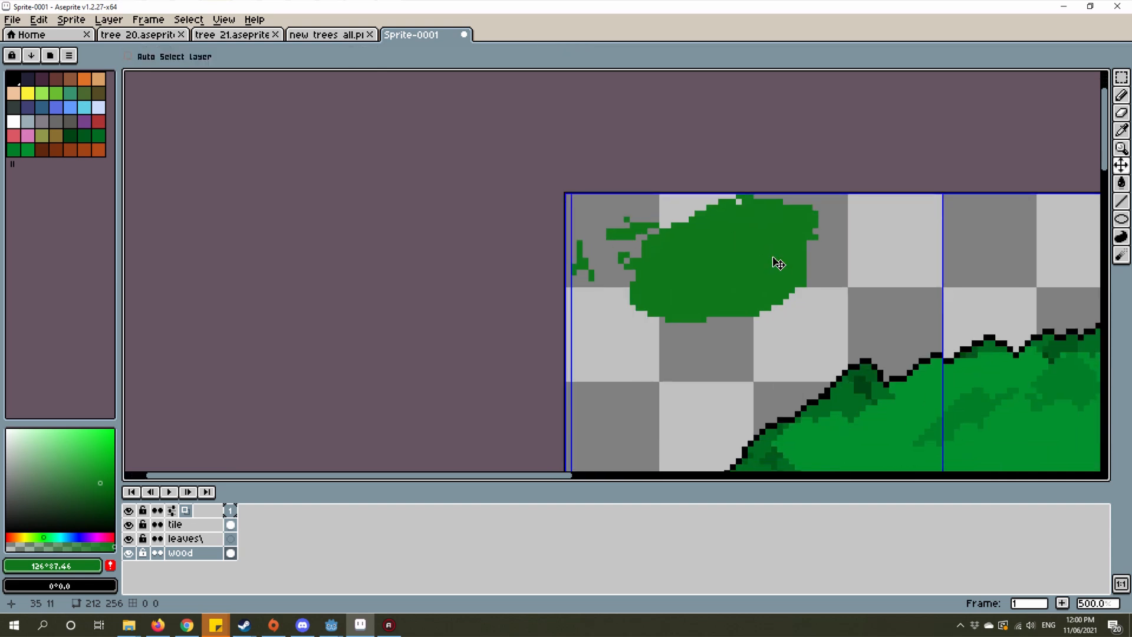
key("ctrl+z")
Step: Spray the custom leaf brush across the empty upper-left corner of the canvas with the Spray tool
key("shift+b")
mouse_move(643, 286)
left_mouse_down()
mouse_move(665, 310)
mouse_move(762, 233)
mouse_move(837, 200)
left_mouse_up()
scroll(1016, 243, "down", 3)
scroll(748, 286, "up", 1)
scroll(732, 299, "up", 3)
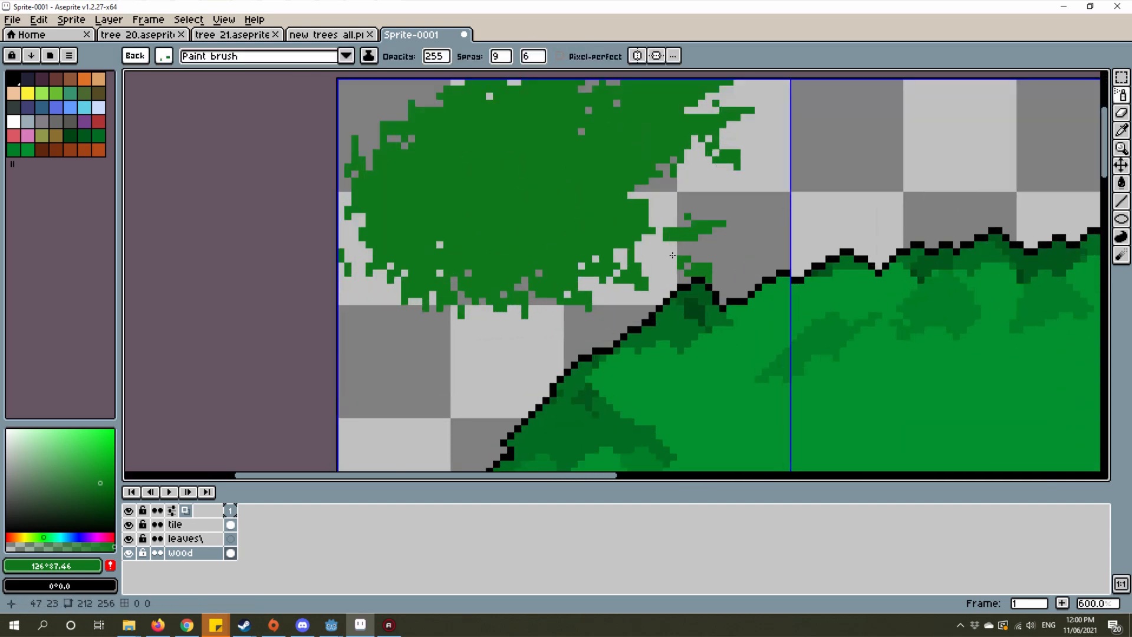
mouse_move(732, 292)
left_mouse_down()
mouse_move(840, 265)
mouse_move(772, 268)
left_mouse_up()
Step: Spray a wide patch of green leaf texture over the empty area to the right of the trunk
scroll(773, 269, "down", 4)
scroll(793, 236, "down", 1)
scroll(798, 245, "up", 2)
scroll(748, 211, "down", 2)
left_click_drag(841, 301, 729, 197)
scroll(742, 307, "up", 2)
mouse_move(748, 322)
left_mouse_down()
mouse_move(664, 303)
mouse_move(731, 286)
mouse_move(745, 270)
mouse_move(836, 270)
mouse_move(857, 339)
left_mouse_up()
key("ctrl+z")
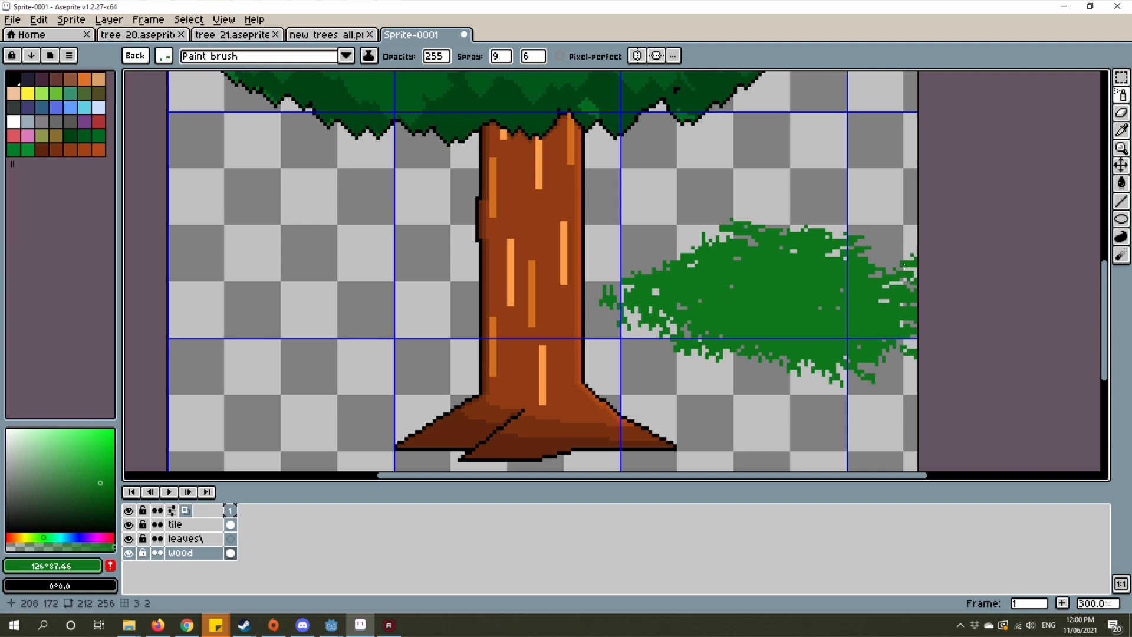
scroll(904, 265, "up", 1)
mouse_move(904, 265)
left_mouse_down()
mouse_move(851, 232)
mouse_move(912, 298)
mouse_move(962, 282)
left_mouse_up()
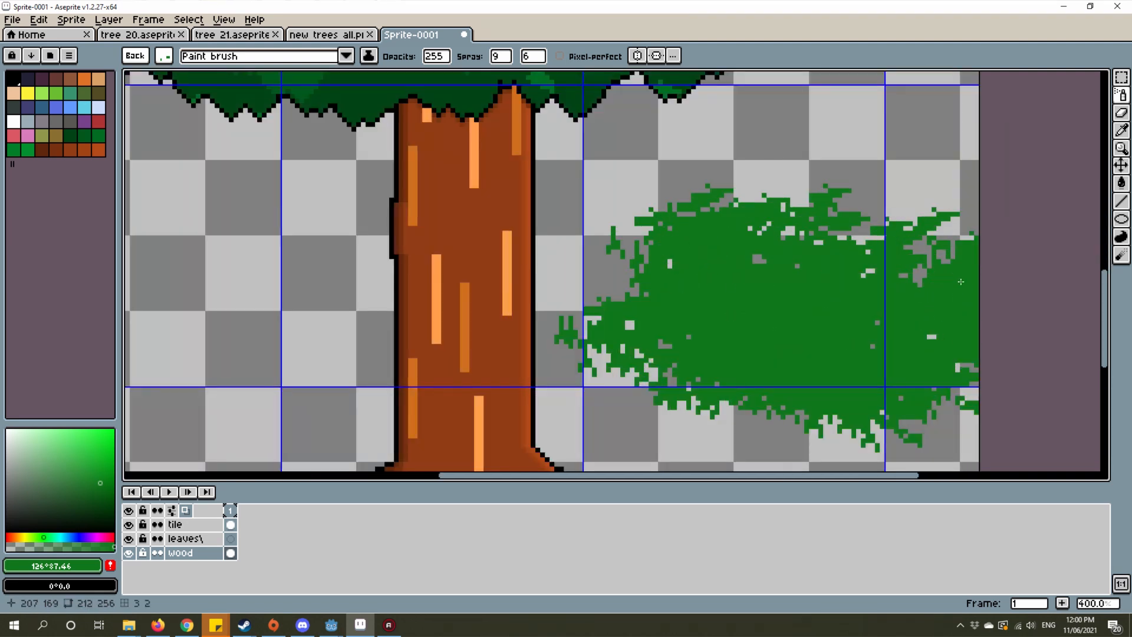
Step: Undo all the sprayed leaf patches and discard the custom leaf brush
scroll(961, 282, "down", 1)
scroll(831, 306, "down", 1)
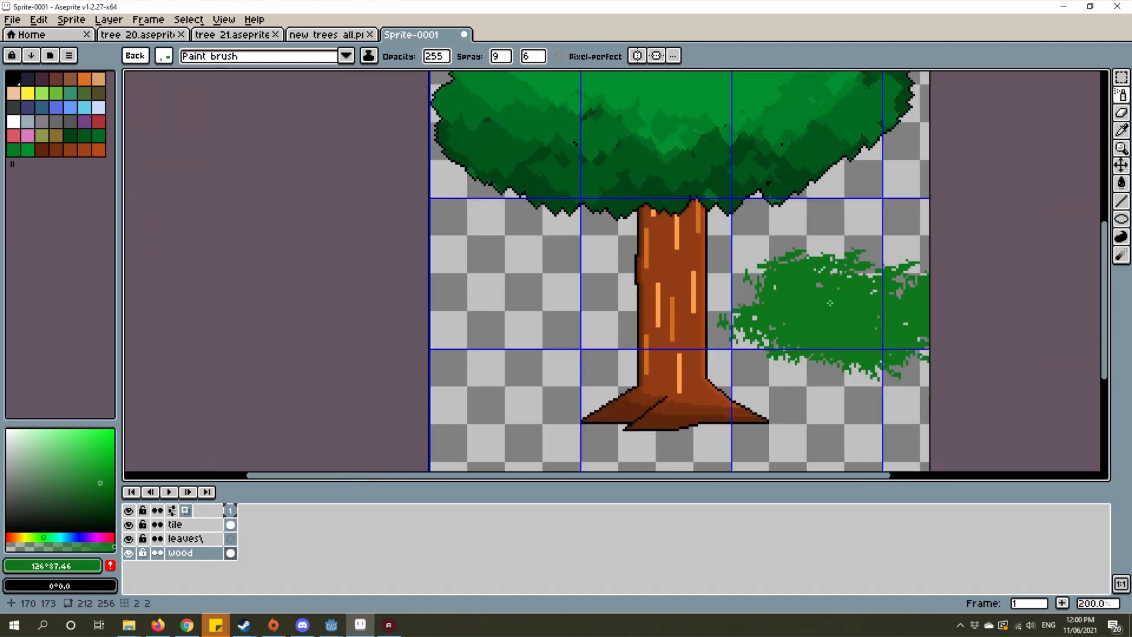
scroll(807, 348, "down", 1)
key("ctrl+z")
key("ctrl+z")
key("ctrl+z")
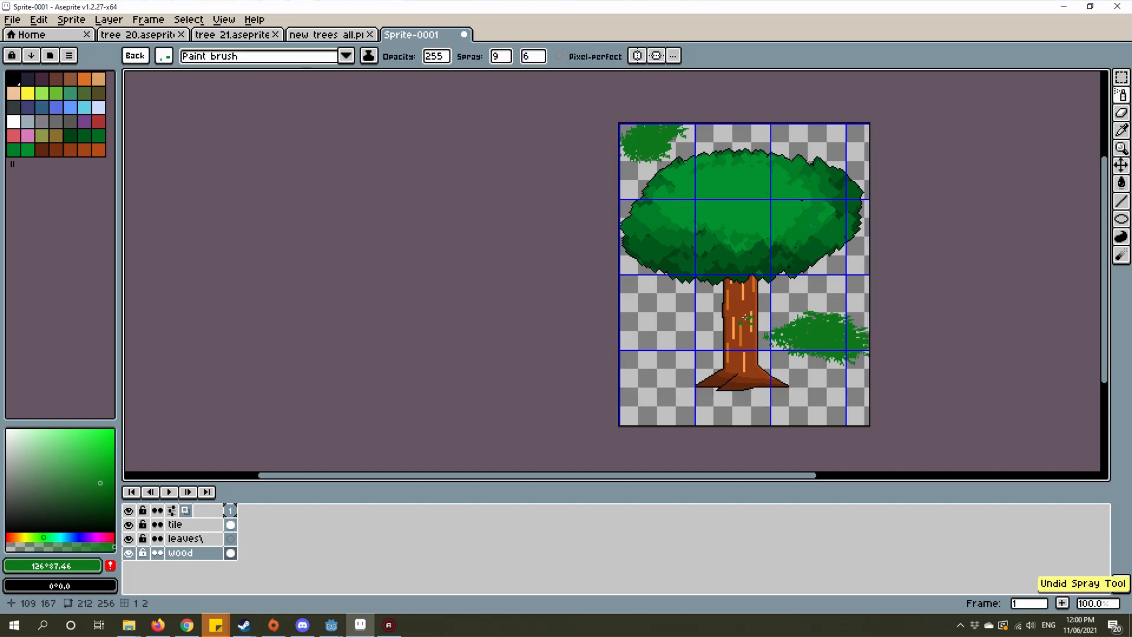
scroll(864, 224, "up", 2)
scroll(823, 237, "down", 1)
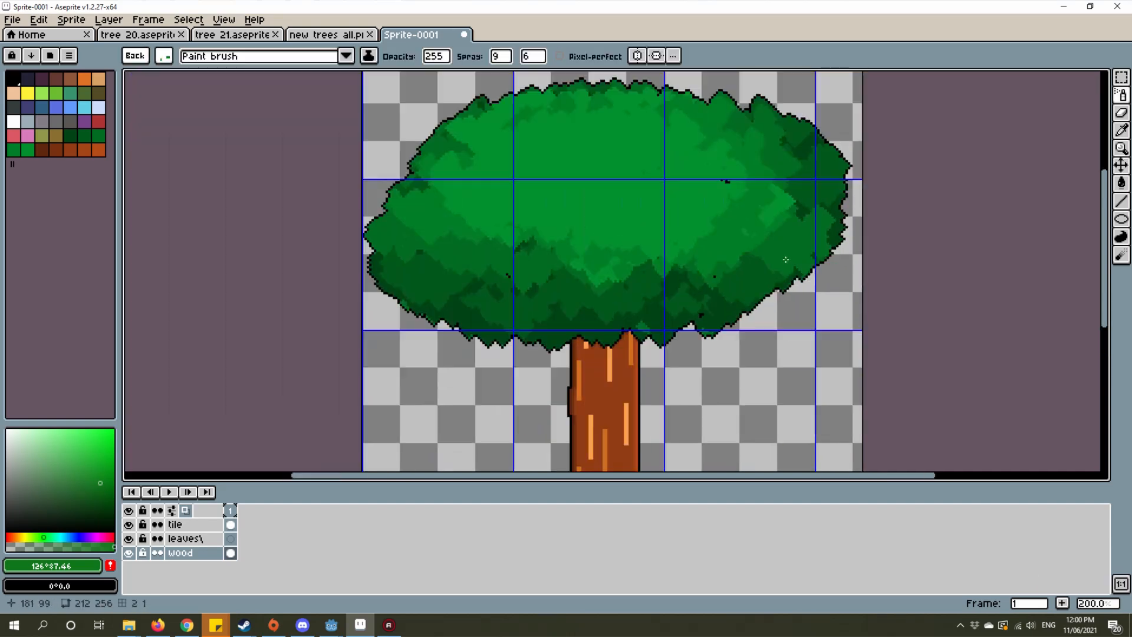
key("Escape")
left_click_drag(651, 258, 606, 257)
scroll(581, 284, "down", 2)
scroll(611, 266, "up", 2)
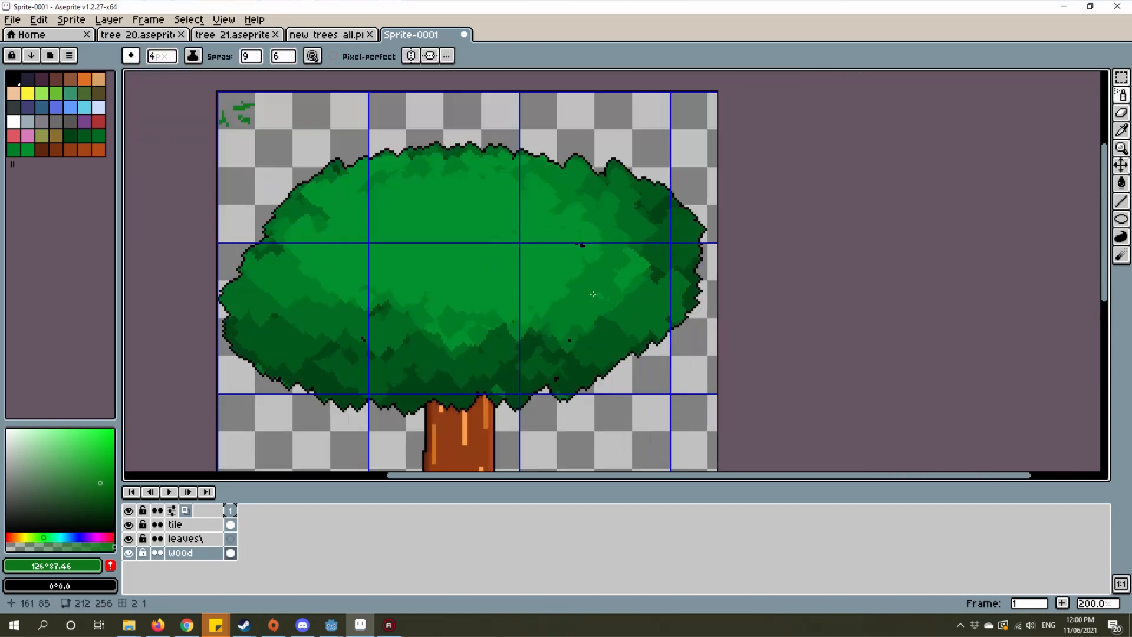
Step: Select the three green leaf shapes in the canvas's upper-left corner with the Rectangular Marquee and delete them
left_click_drag(476, 240, 619, 196)
left_click_drag(486, 173, 560, 307)
scroll(434, 182, "up", 4)
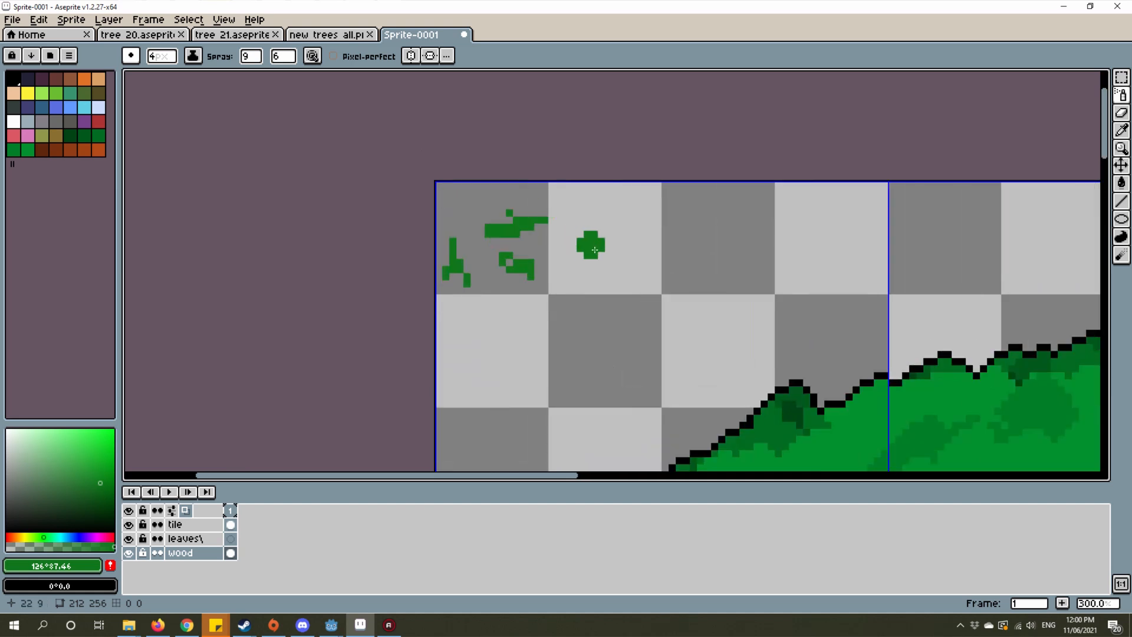
scroll(590, 245, "down", 1)
left_click_drag(590, 245, 714, 286)
left_click(1122, 76)
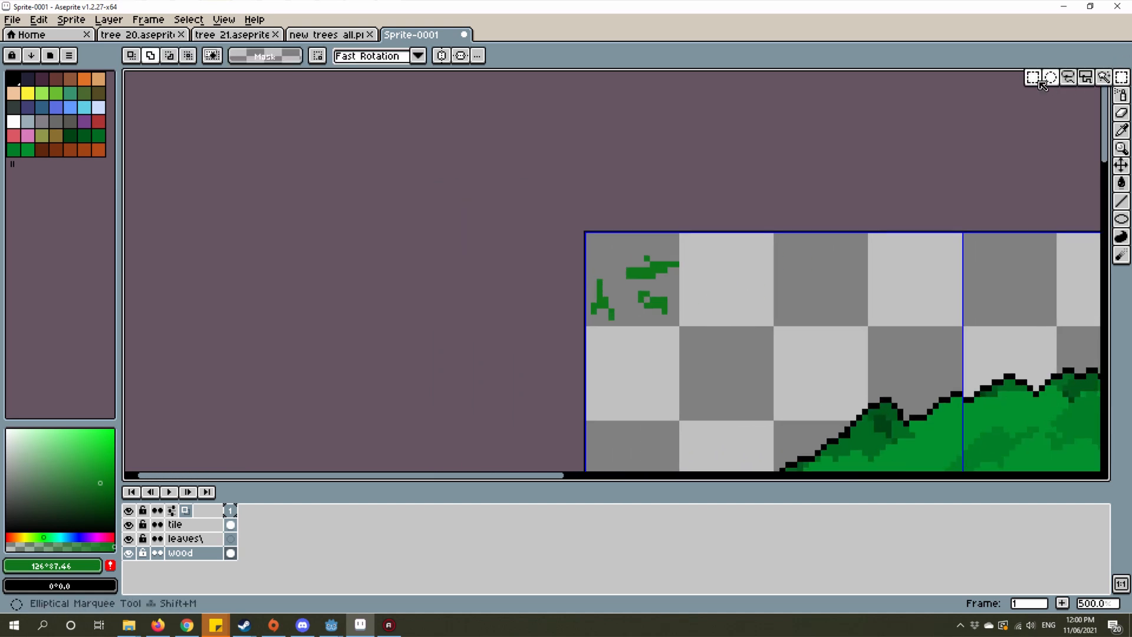
left_click_drag(753, 335, 581, 229)
left_click_drag(817, 146, 745, 170)
scroll(758, 166, "down", 2)
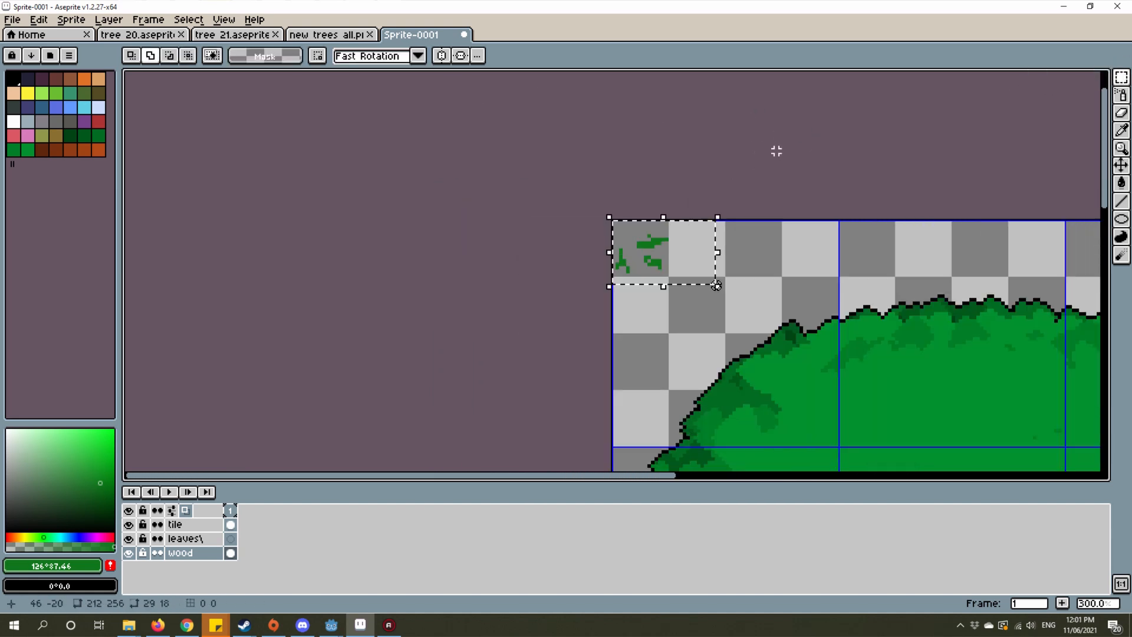
key("Delete")
Step: Select the entire 212 by 256 px canvas around the tree
left_click_drag(803, 192, 611, 154)
scroll(605, 154, "down", 1)
scroll(802, 268, "down", 1)
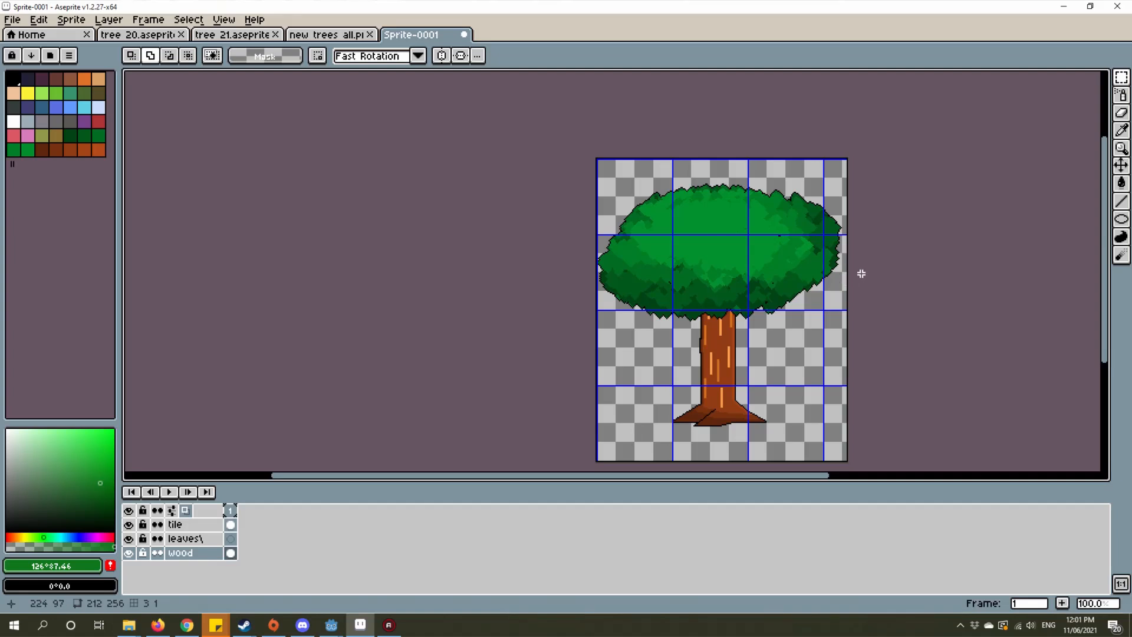
scroll(831, 250, "up", 1)
scroll(725, 224, "down", 1)
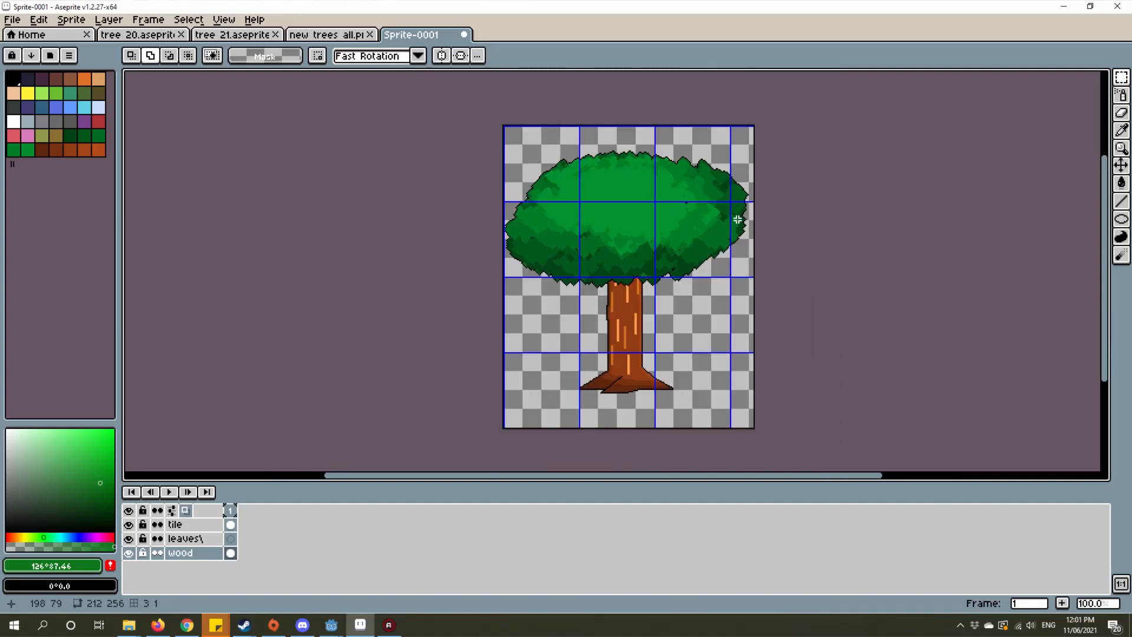
scroll(737, 220, "up", 1)
scroll(712, 217, "down", 1)
left_click_drag(713, 218, 676, 264)
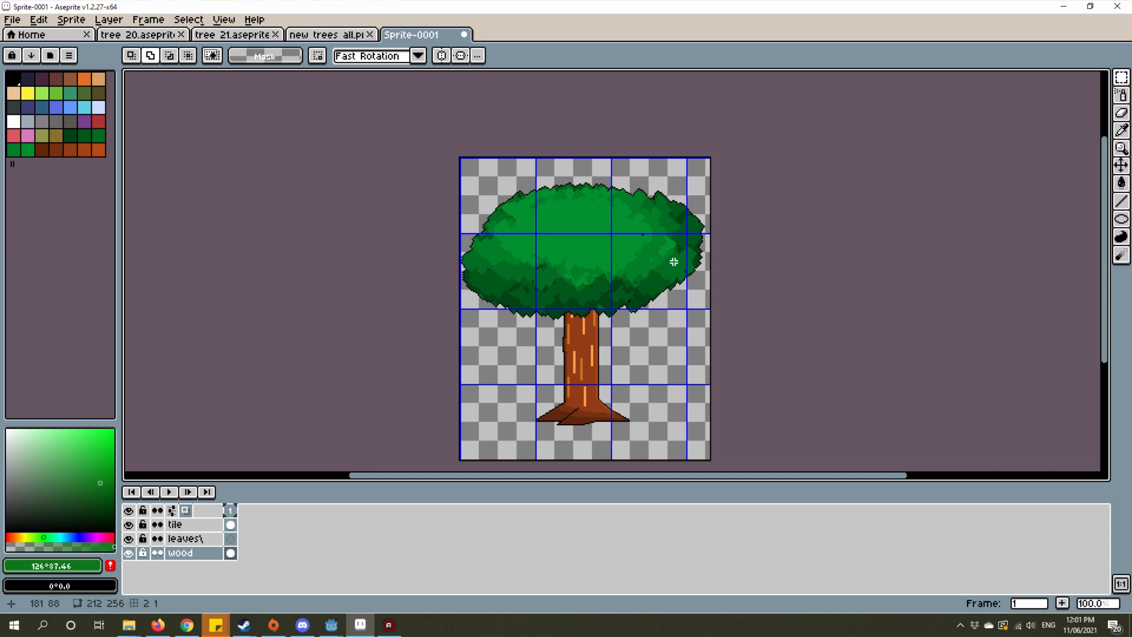
left_click_drag(544, 271, 859, 434)
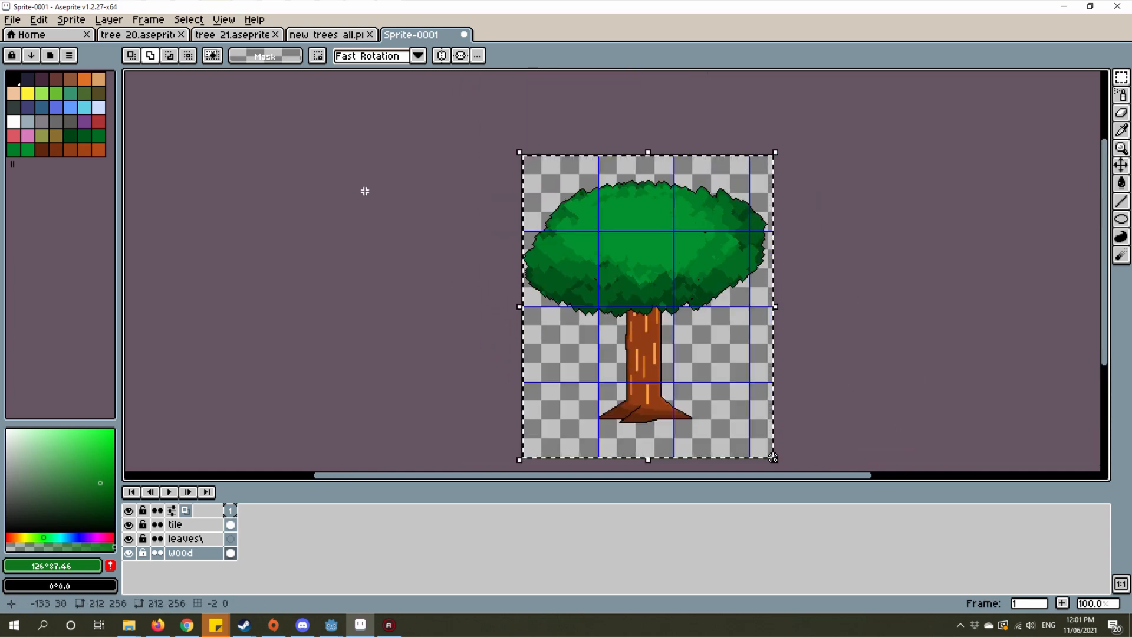
right_click(197, 531)
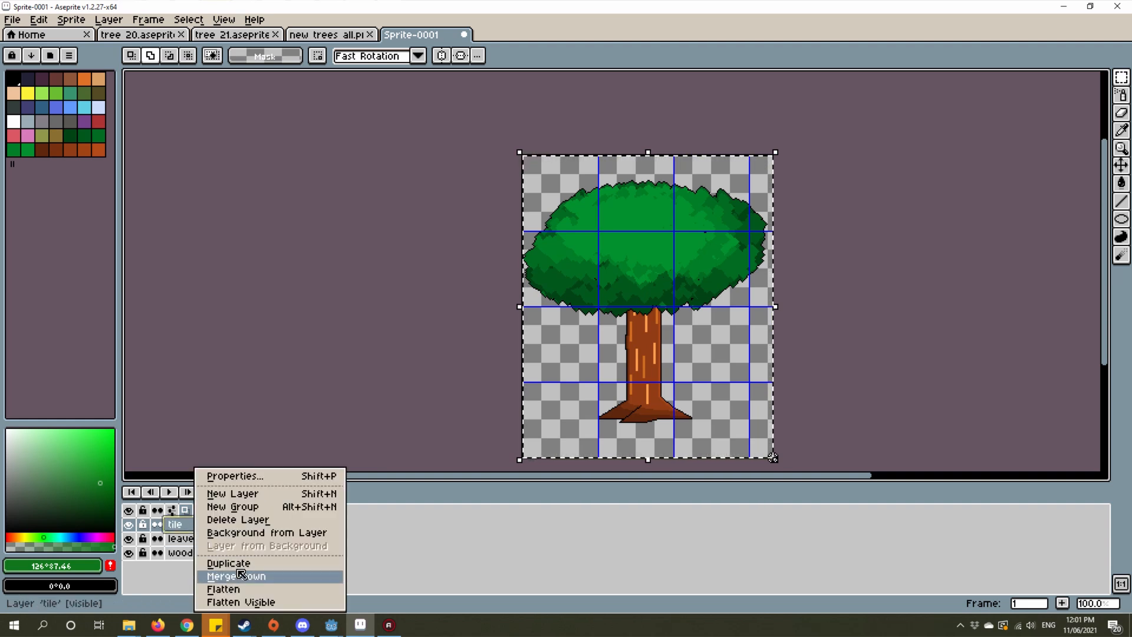
right_click(172, 538)
right_click(176, 539)
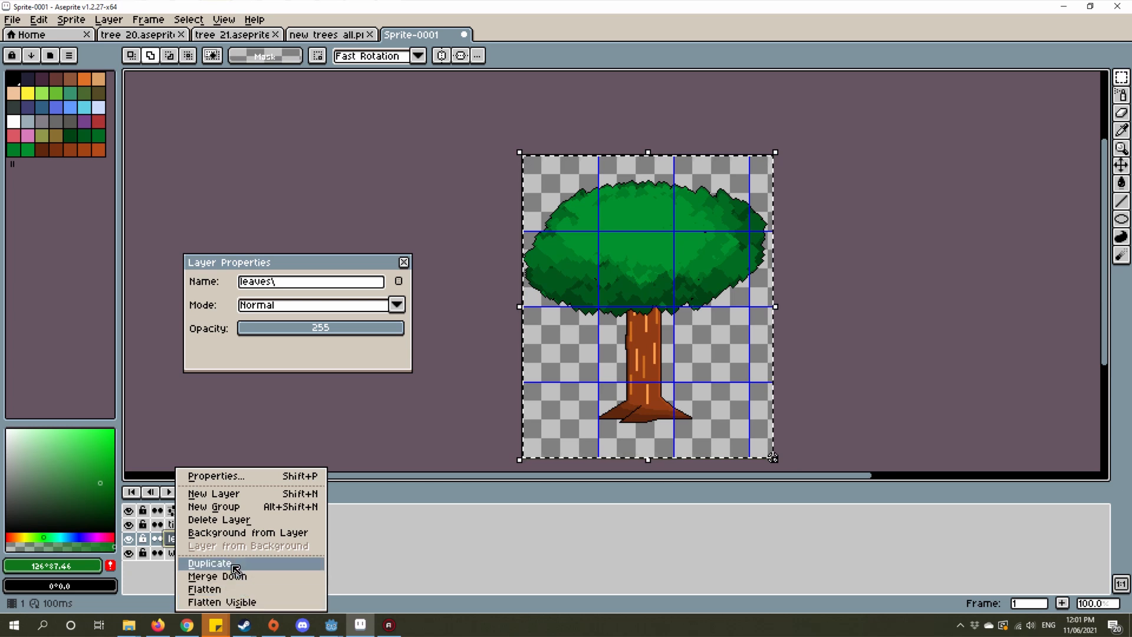
left_click(436, 523)
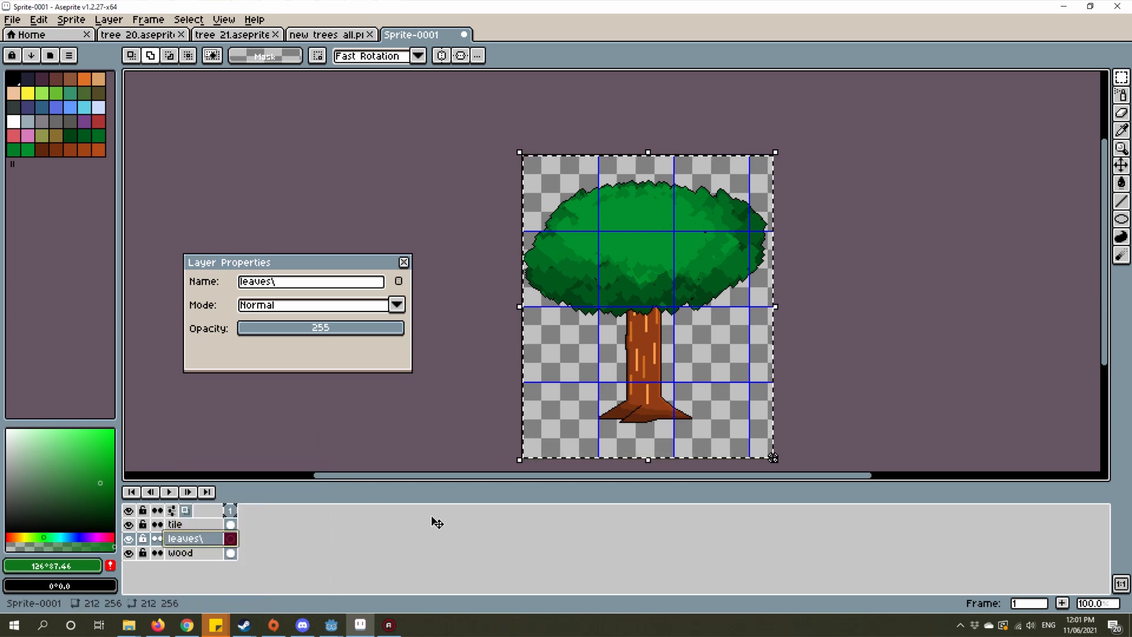
left_click(406, 264)
right_click(184, 537)
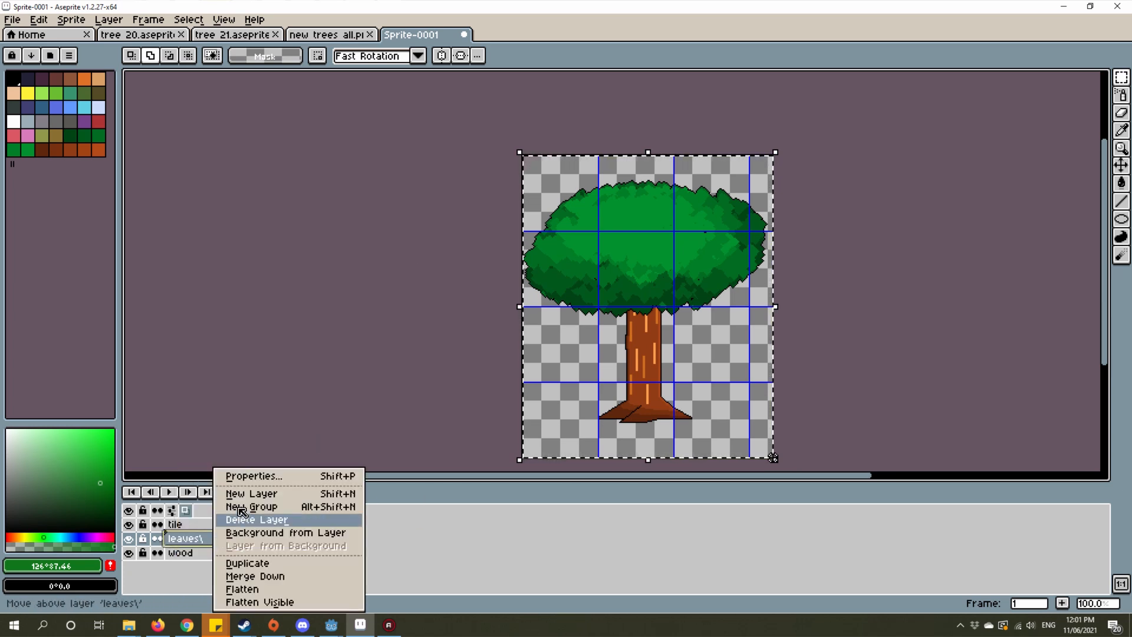
left_click(242, 475)
left_click(372, 307)
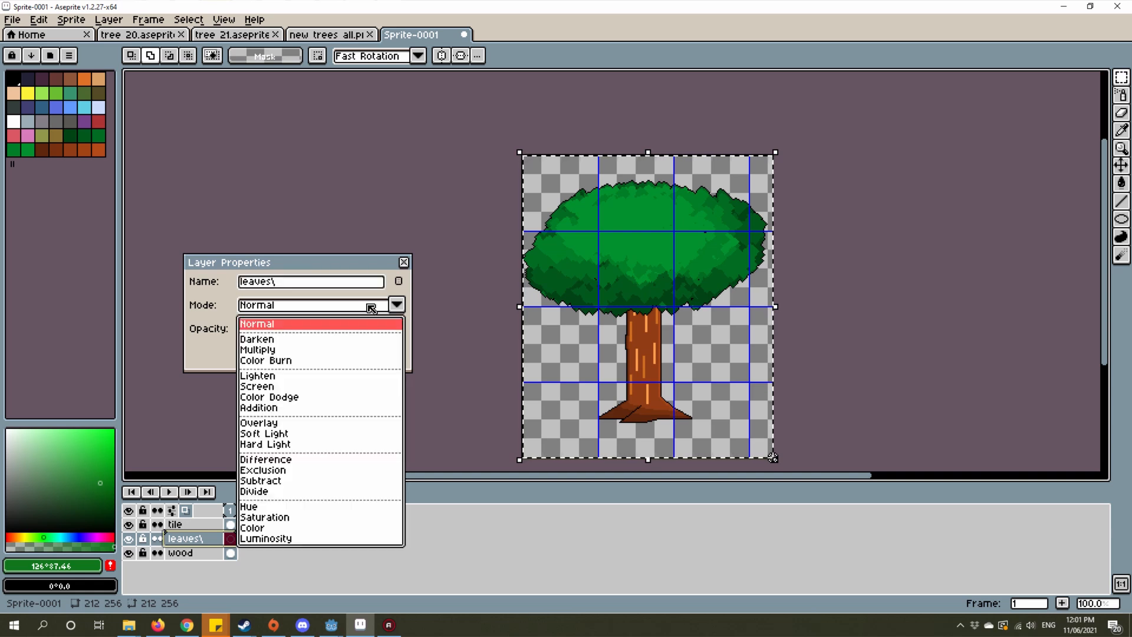
left_click(404, 262)
Step: Delete the empty leaves layer between the tile and wood layers
right_click(194, 538)
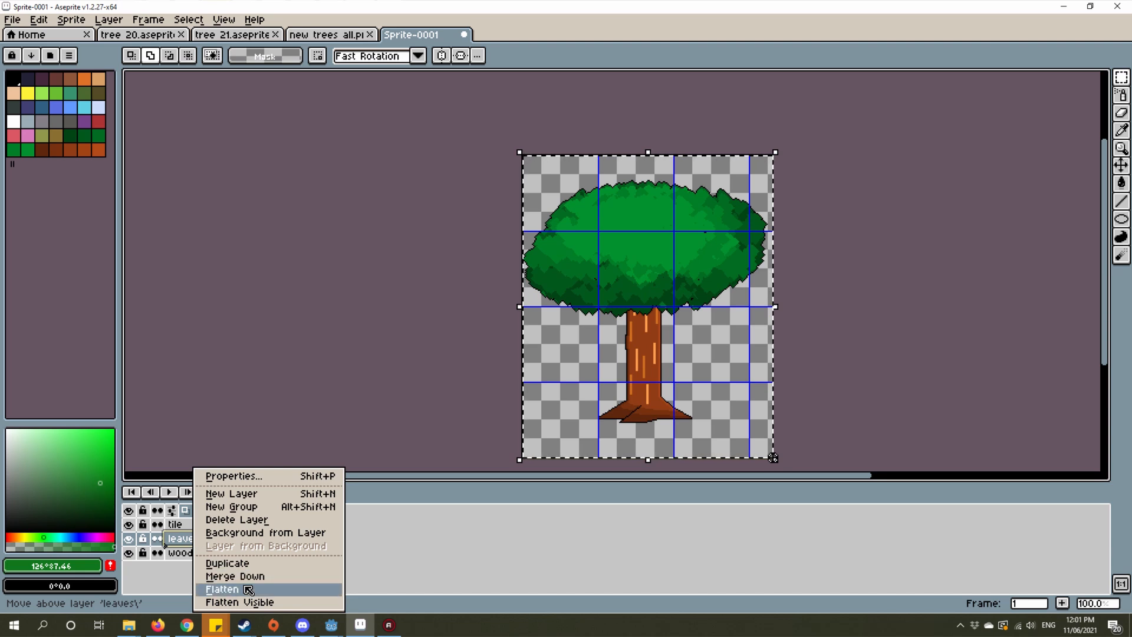
left_click(192, 521)
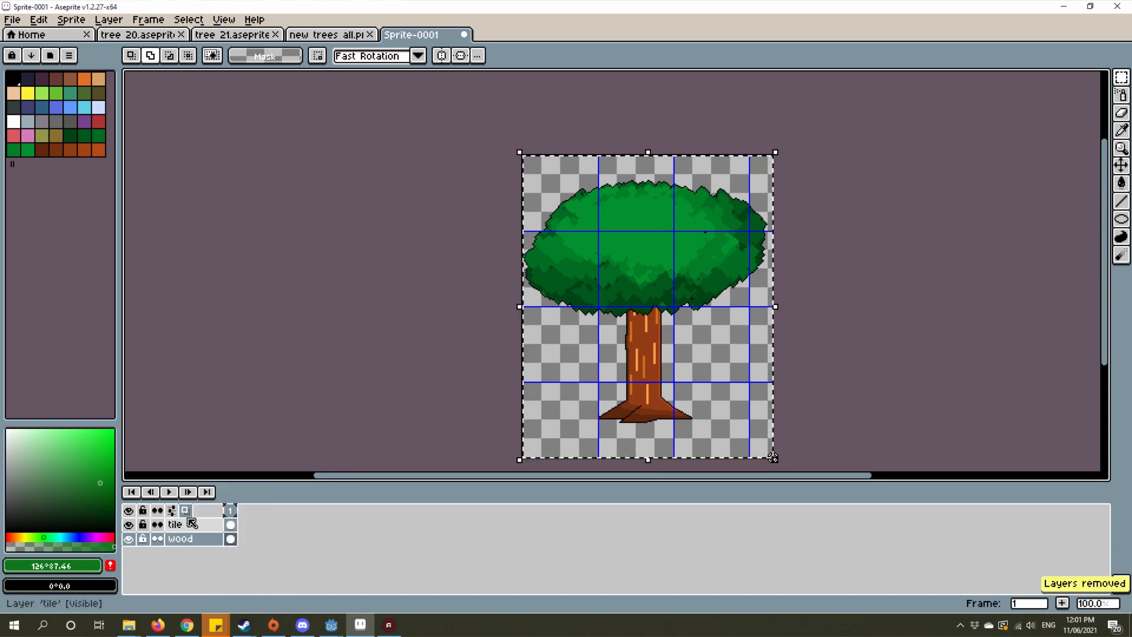
Step: Merge the tile layer down into the wood layer to copy the complete tree, then undo the merge
right_click(191, 524)
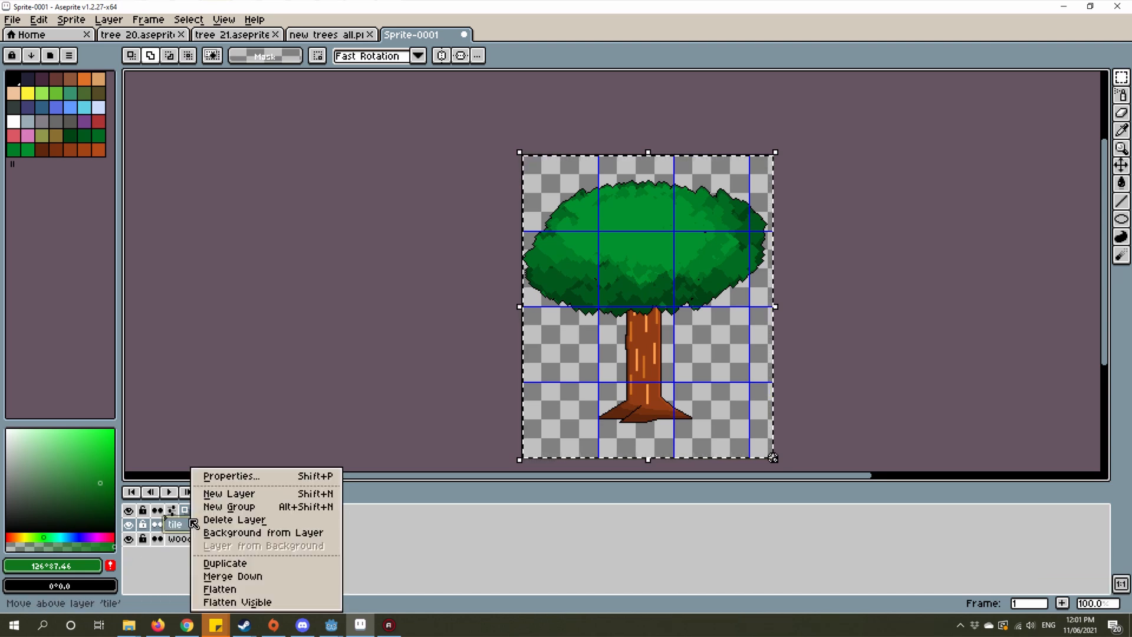
left_click(255, 576)
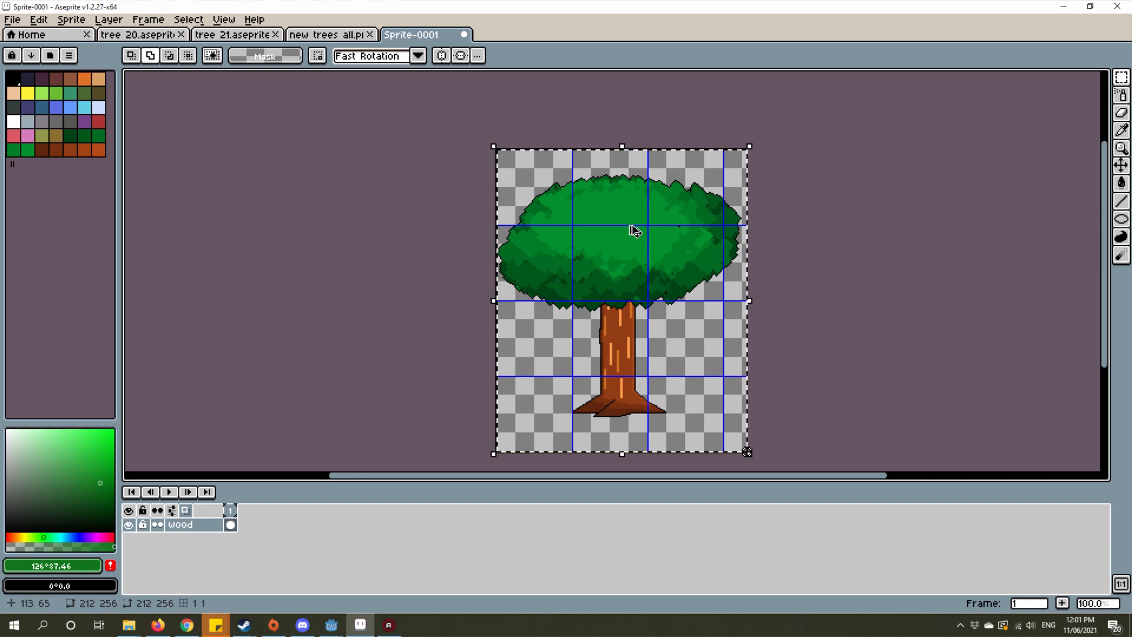
key("ctrl+z")
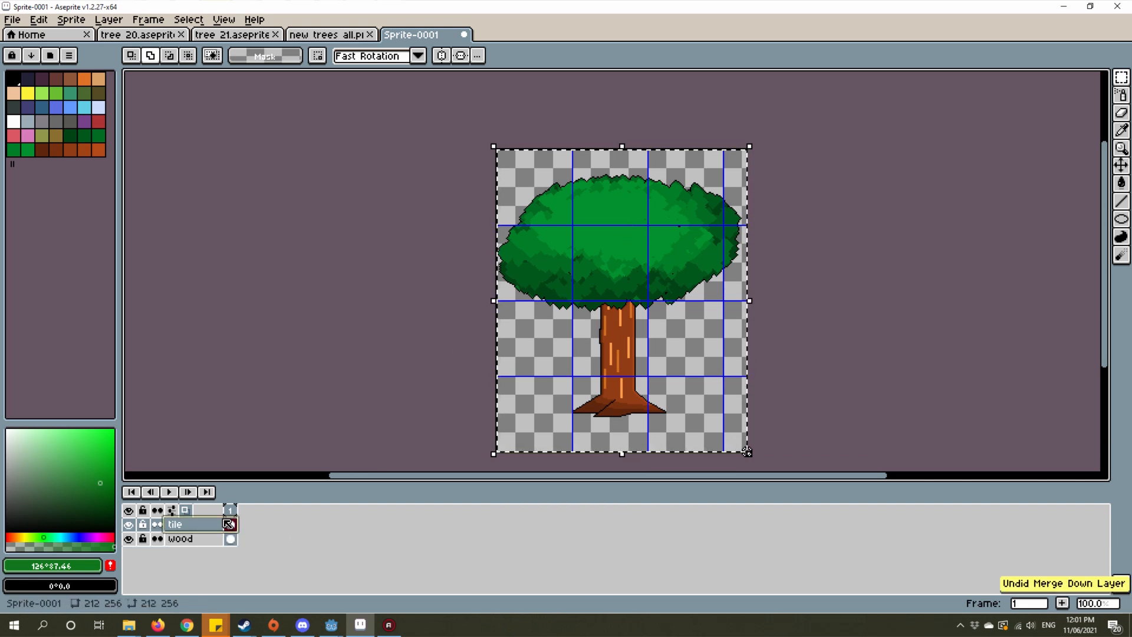
left_click(128, 539)
left_click(128, 538)
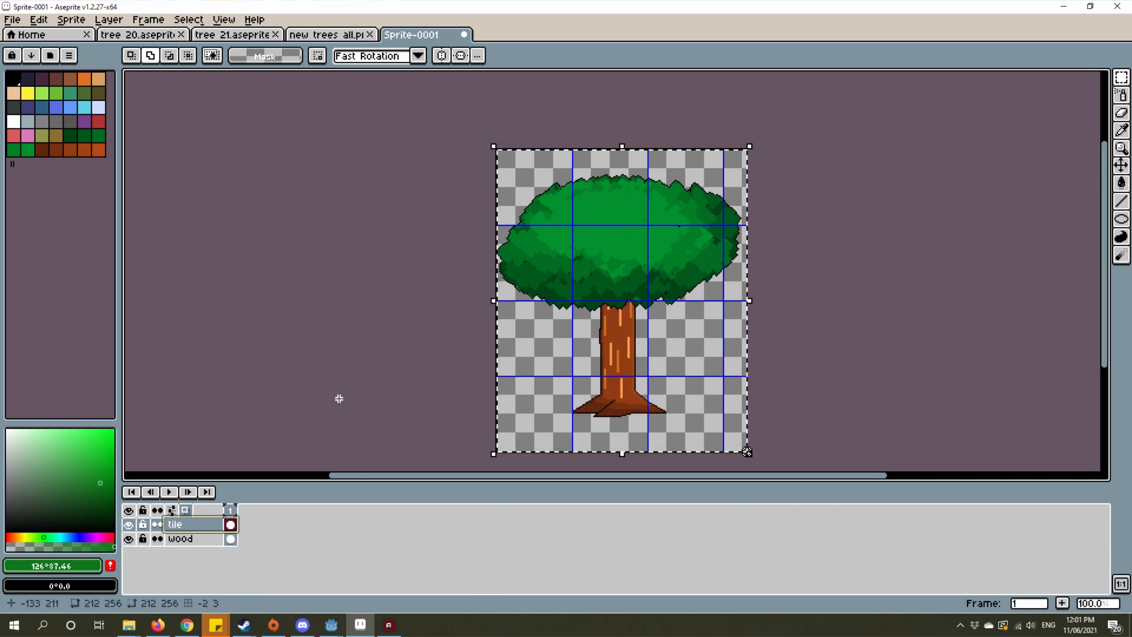
Step: Paste the tree into the new trees all.png sheet and place it left of the grey-trunked tree, above the two small bushy trees
left_click(326, 35)
scroll(596, 289, "down", 10)
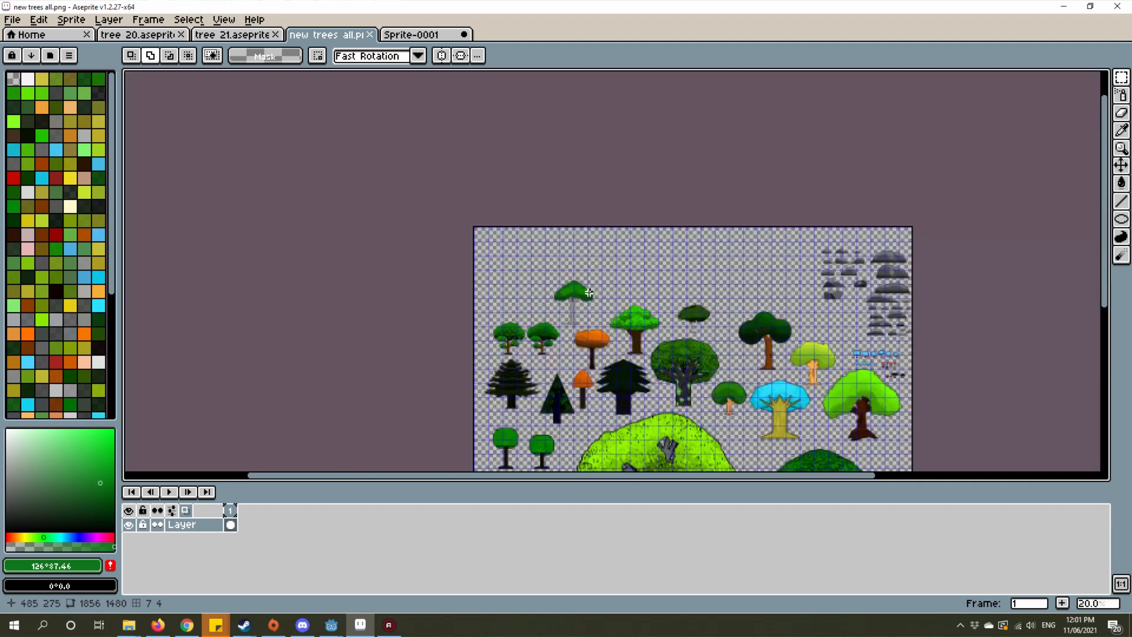
scroll(589, 293, "up", 3)
key("ctrl+v")
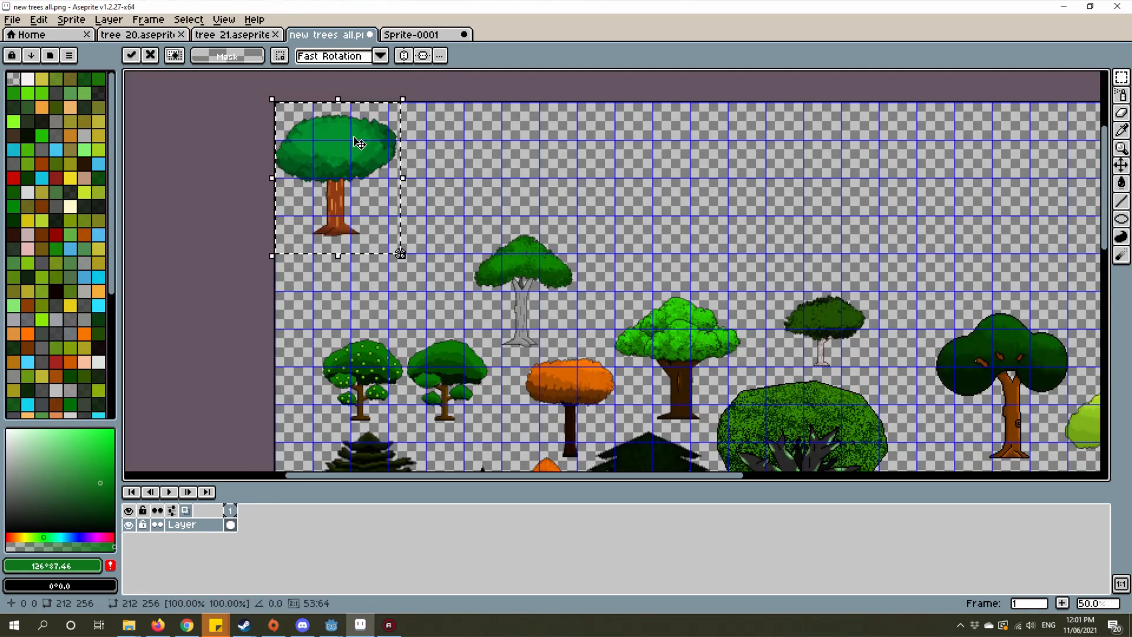
left_click_drag(359, 143, 419, 235)
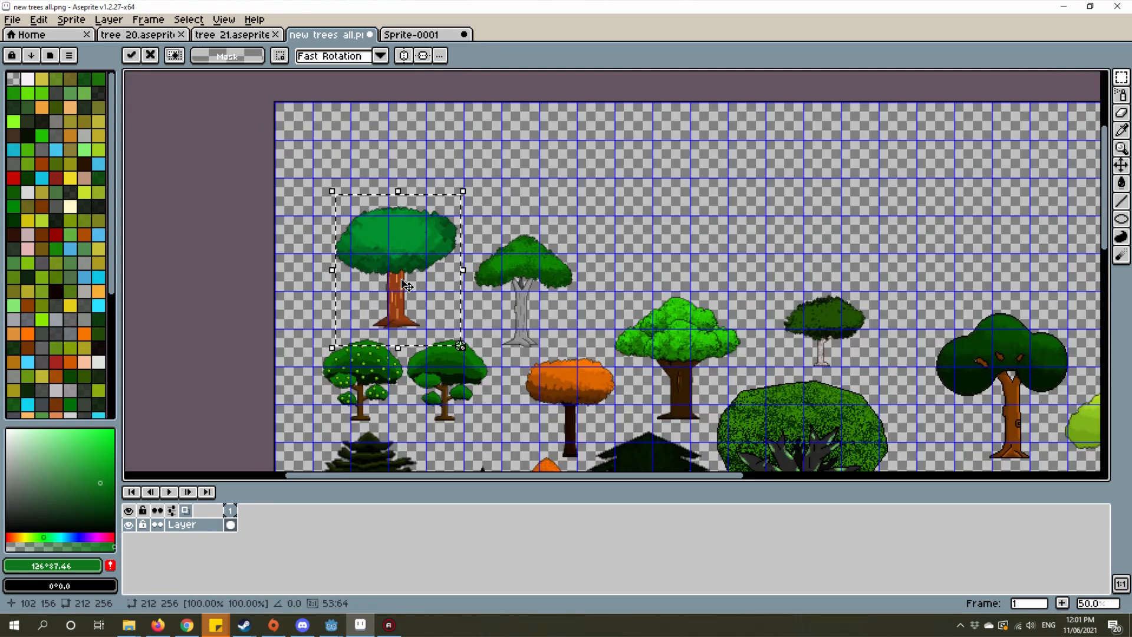
Step: Compare the pasted tree's crown and trunk with the neighbouring trees on the sheet
scroll(406, 286, "up", 2)
scroll(528, 254, "down", 2)
scroll(609, 265, "up", 2)
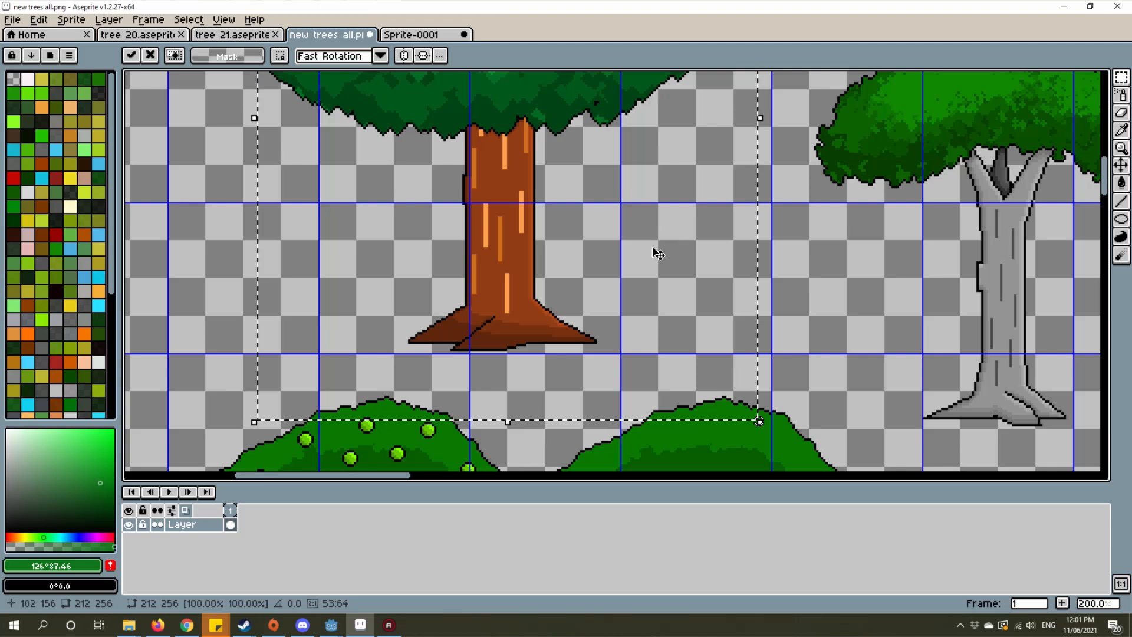
scroll(658, 253, "up", 1)
scroll(740, 290, "down", 1)
scroll(621, 313, "down", 1)
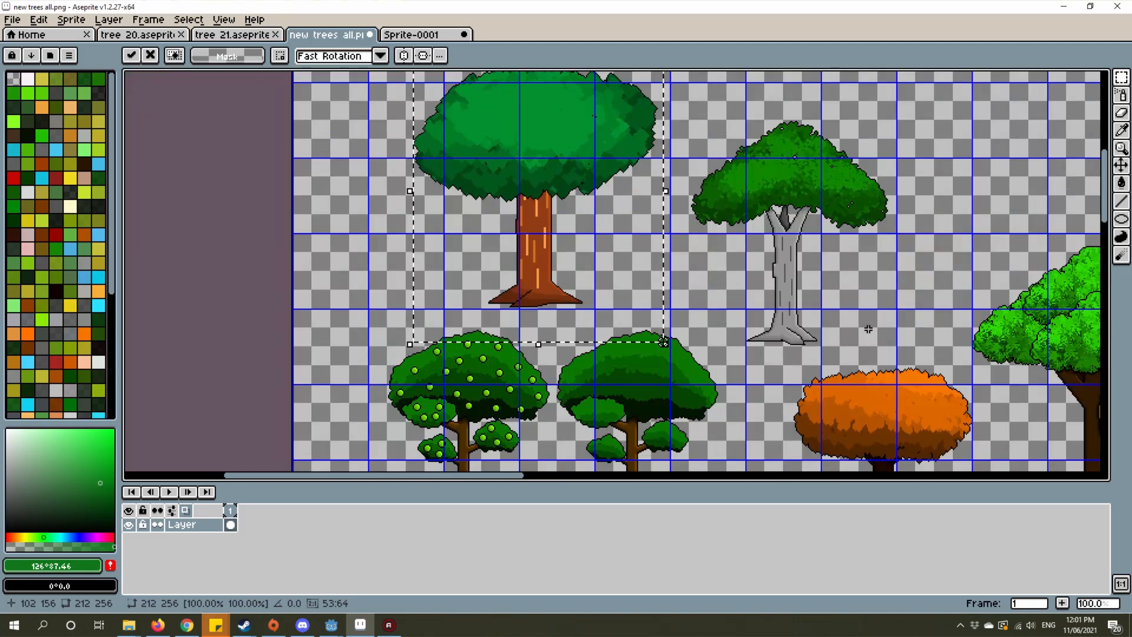
left_click_drag(500, 176, 624, 245)
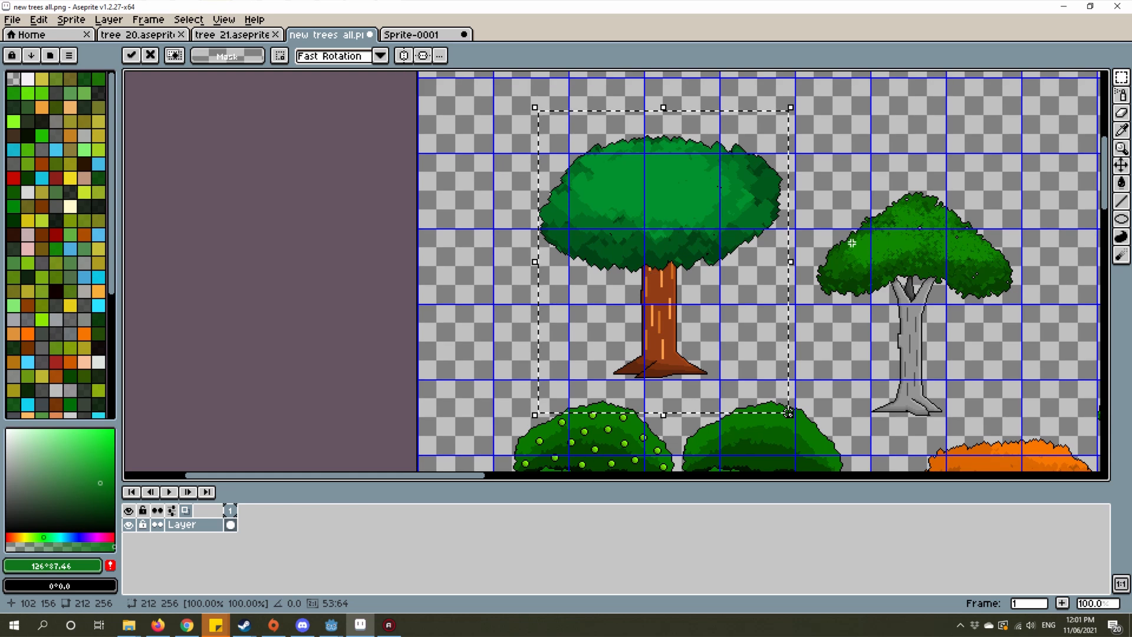
Step: Commit the pasted brown-trunked tree at its current spot beside the grey-trunked tree and clear the selection
left_click_drag(681, 288, 507, 216)
scroll(507, 215, "up", 1)
scroll(513, 289, "down", 2)
scroll(513, 298, "up", 1)
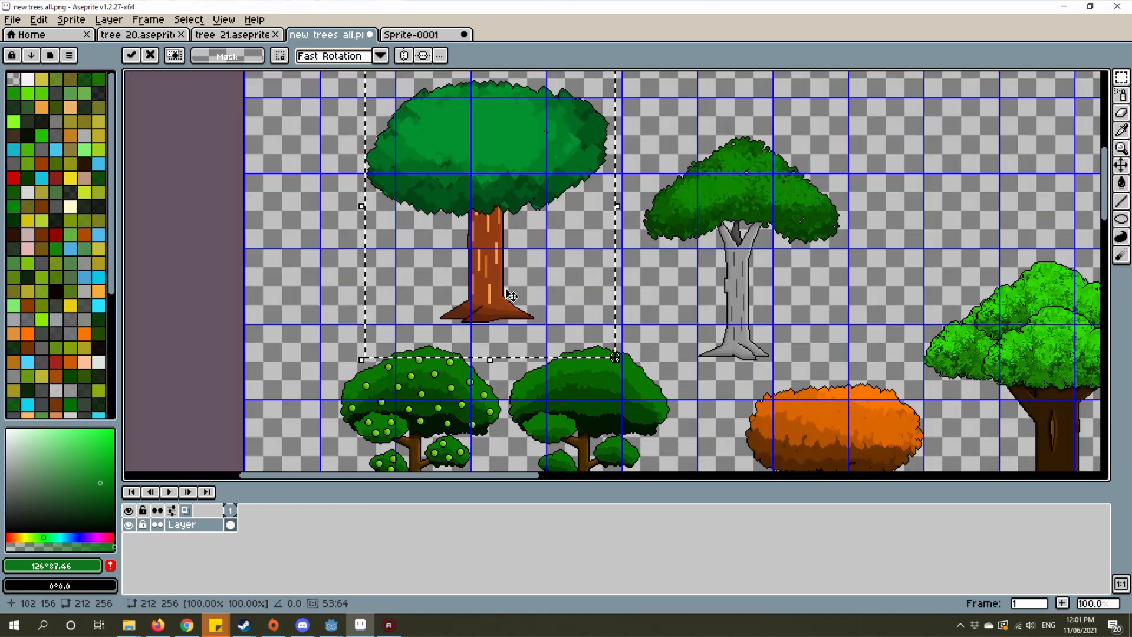
scroll(528, 306, "down", 3)
scroll(571, 318, "up", 1)
left_click_drag(571, 318, 521, 248)
key("ctrl+d")
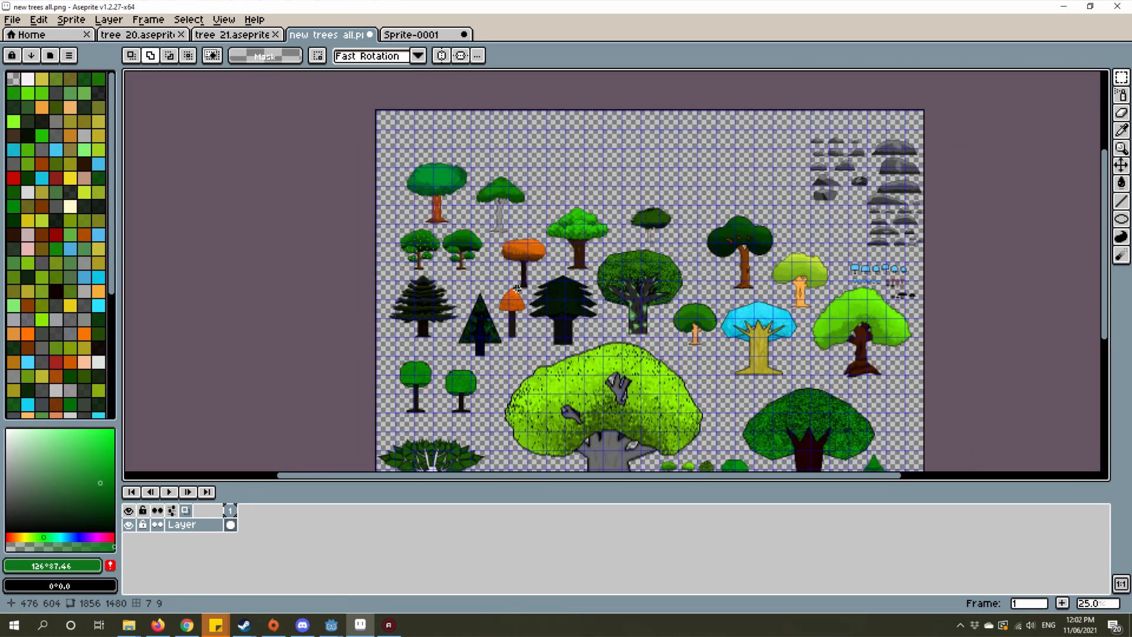
Step: Look over the whole tree sheet to judge the new tree's size and style among the other trees
scroll(443, 177, "down", 1)
left_click_drag(508, 287, 425, 233)
scroll(444, 177, "up", 1)
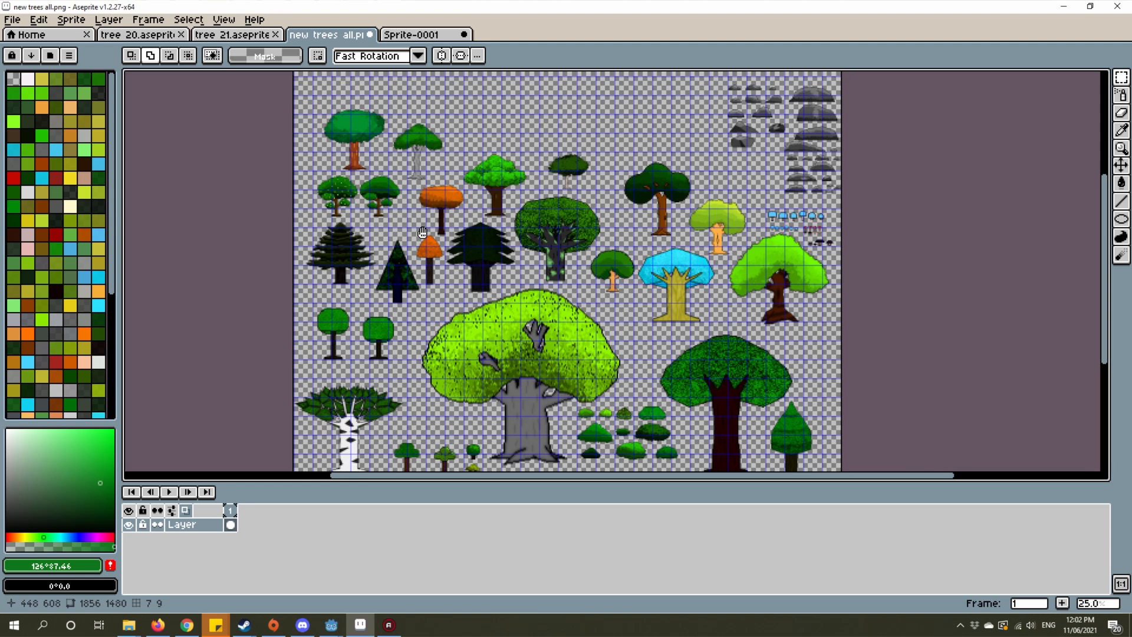
scroll(516, 215, "up", 1)
left_click_drag(696, 209, 728, 235)
scroll(728, 234, "down", 1)
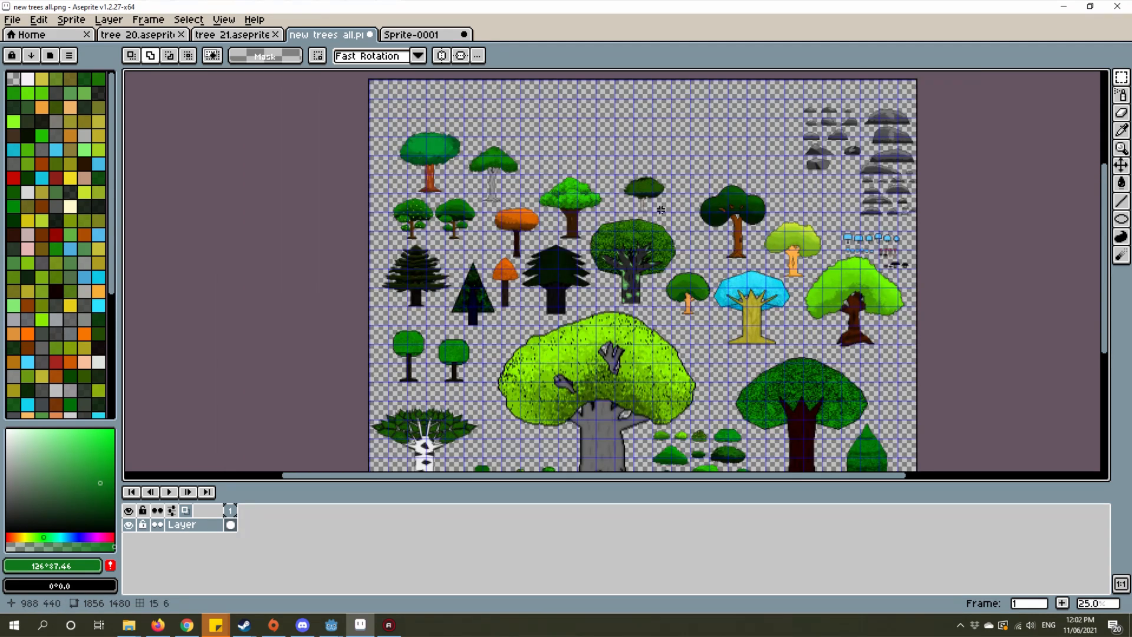
Step: Examine the leaf shading and stray dark pixels in the new tree's crown, comparing it with the grey-trunked tree's crown
scroll(488, 97, "up", 3)
left_click_drag(424, 147, 647, 157)
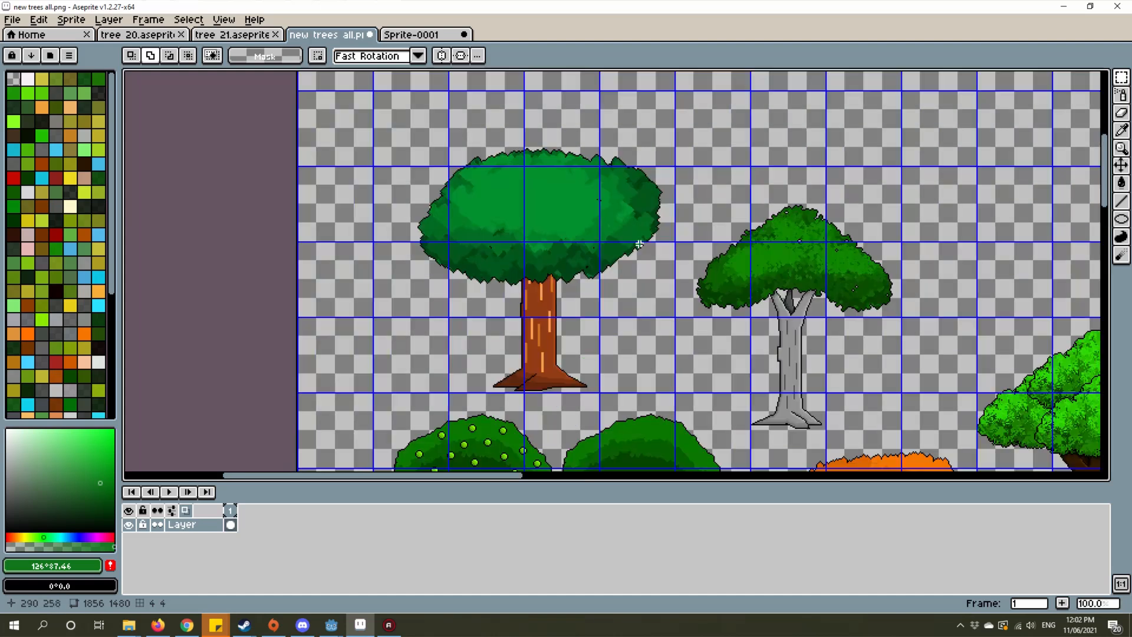
scroll(639, 244, "up", 1)
scroll(644, 282, "down", 1)
scroll(646, 277, "up", 1)
scroll(648, 283, "down", 1)
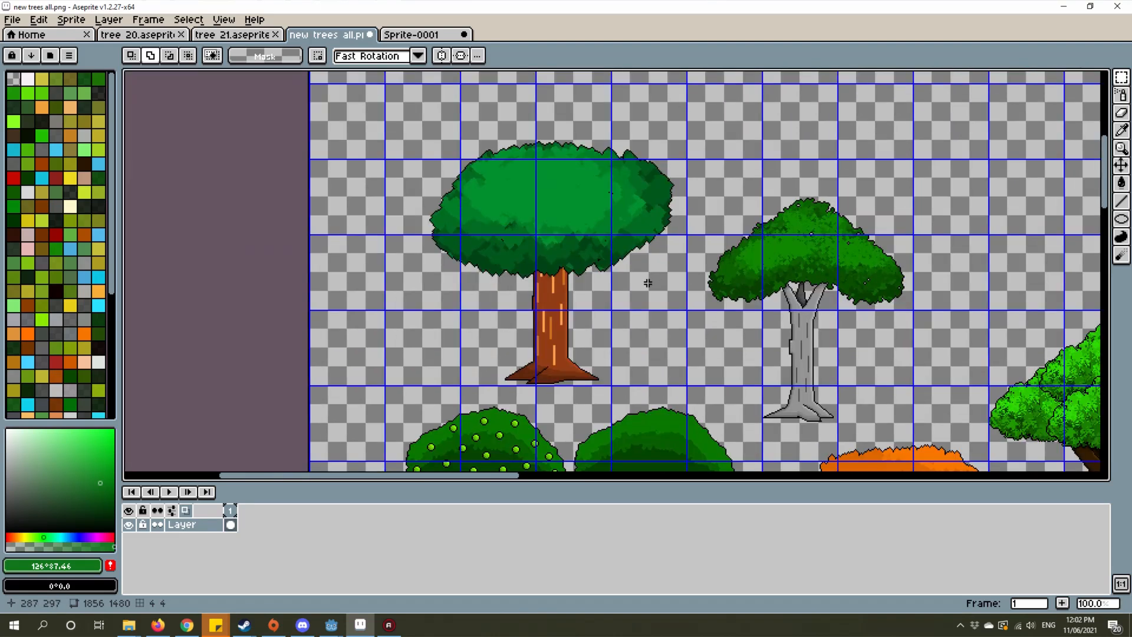
scroll(737, 260, "up", 1)
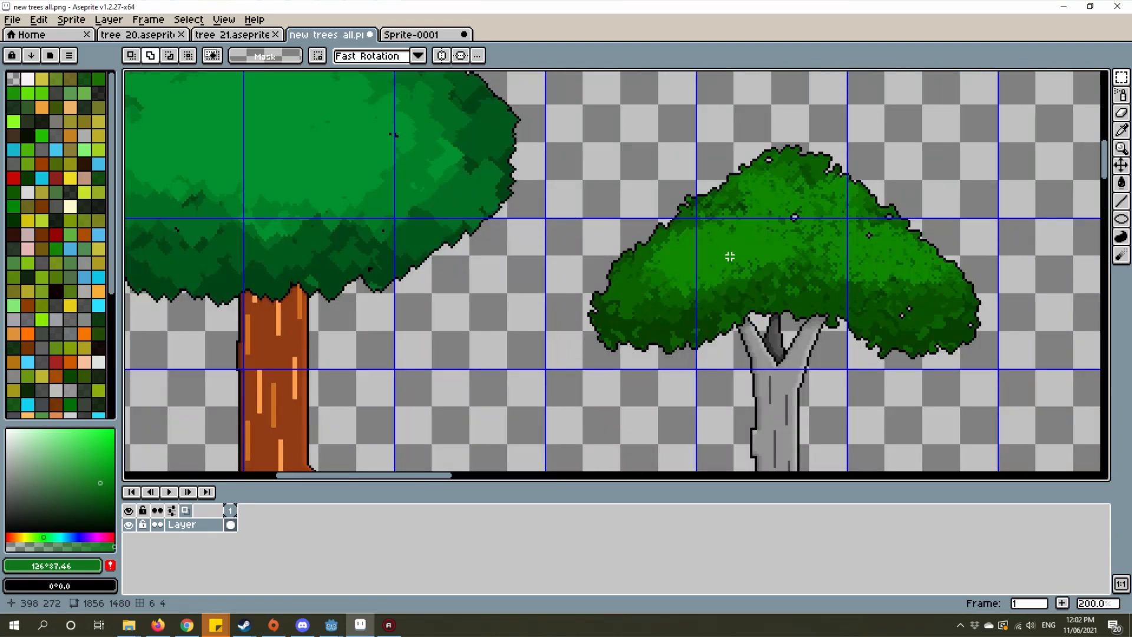
scroll(668, 286, "up", 3)
left_click_drag(756, 299, 930, 358)
scroll(929, 358, "down", 2)
left_click_drag(536, 242, 757, 298)
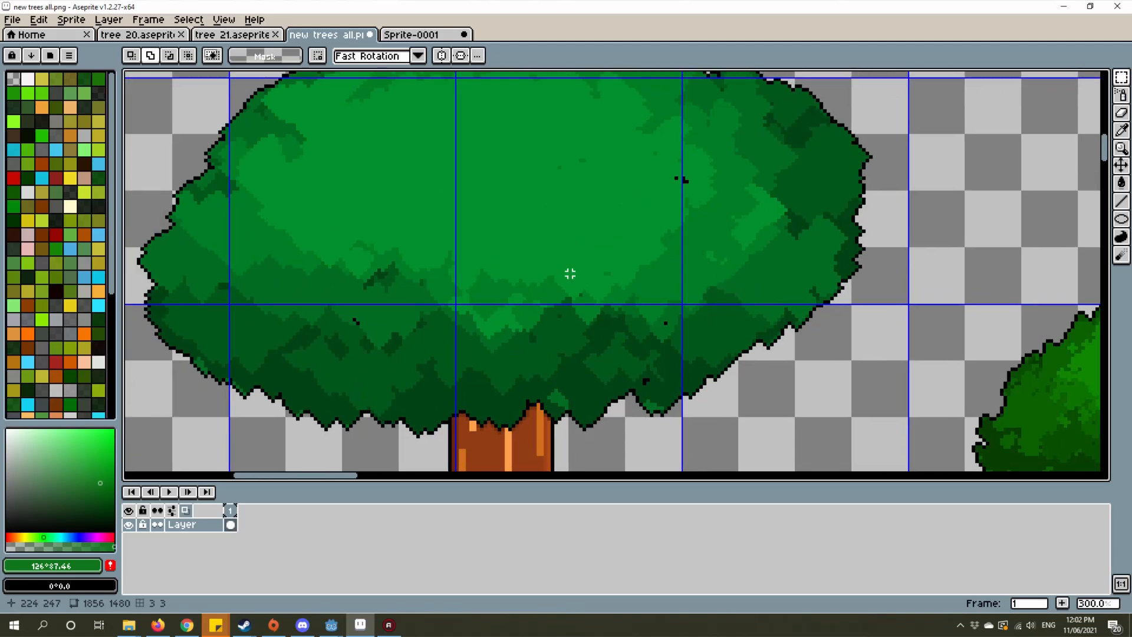
left_click_drag(647, 288, 730, 345)
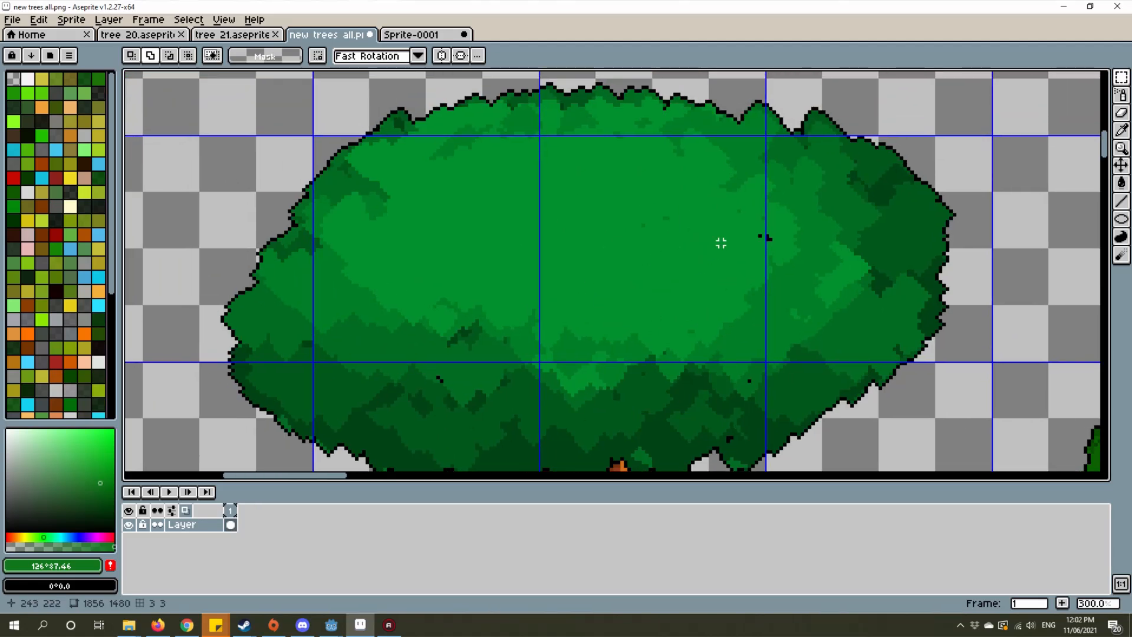